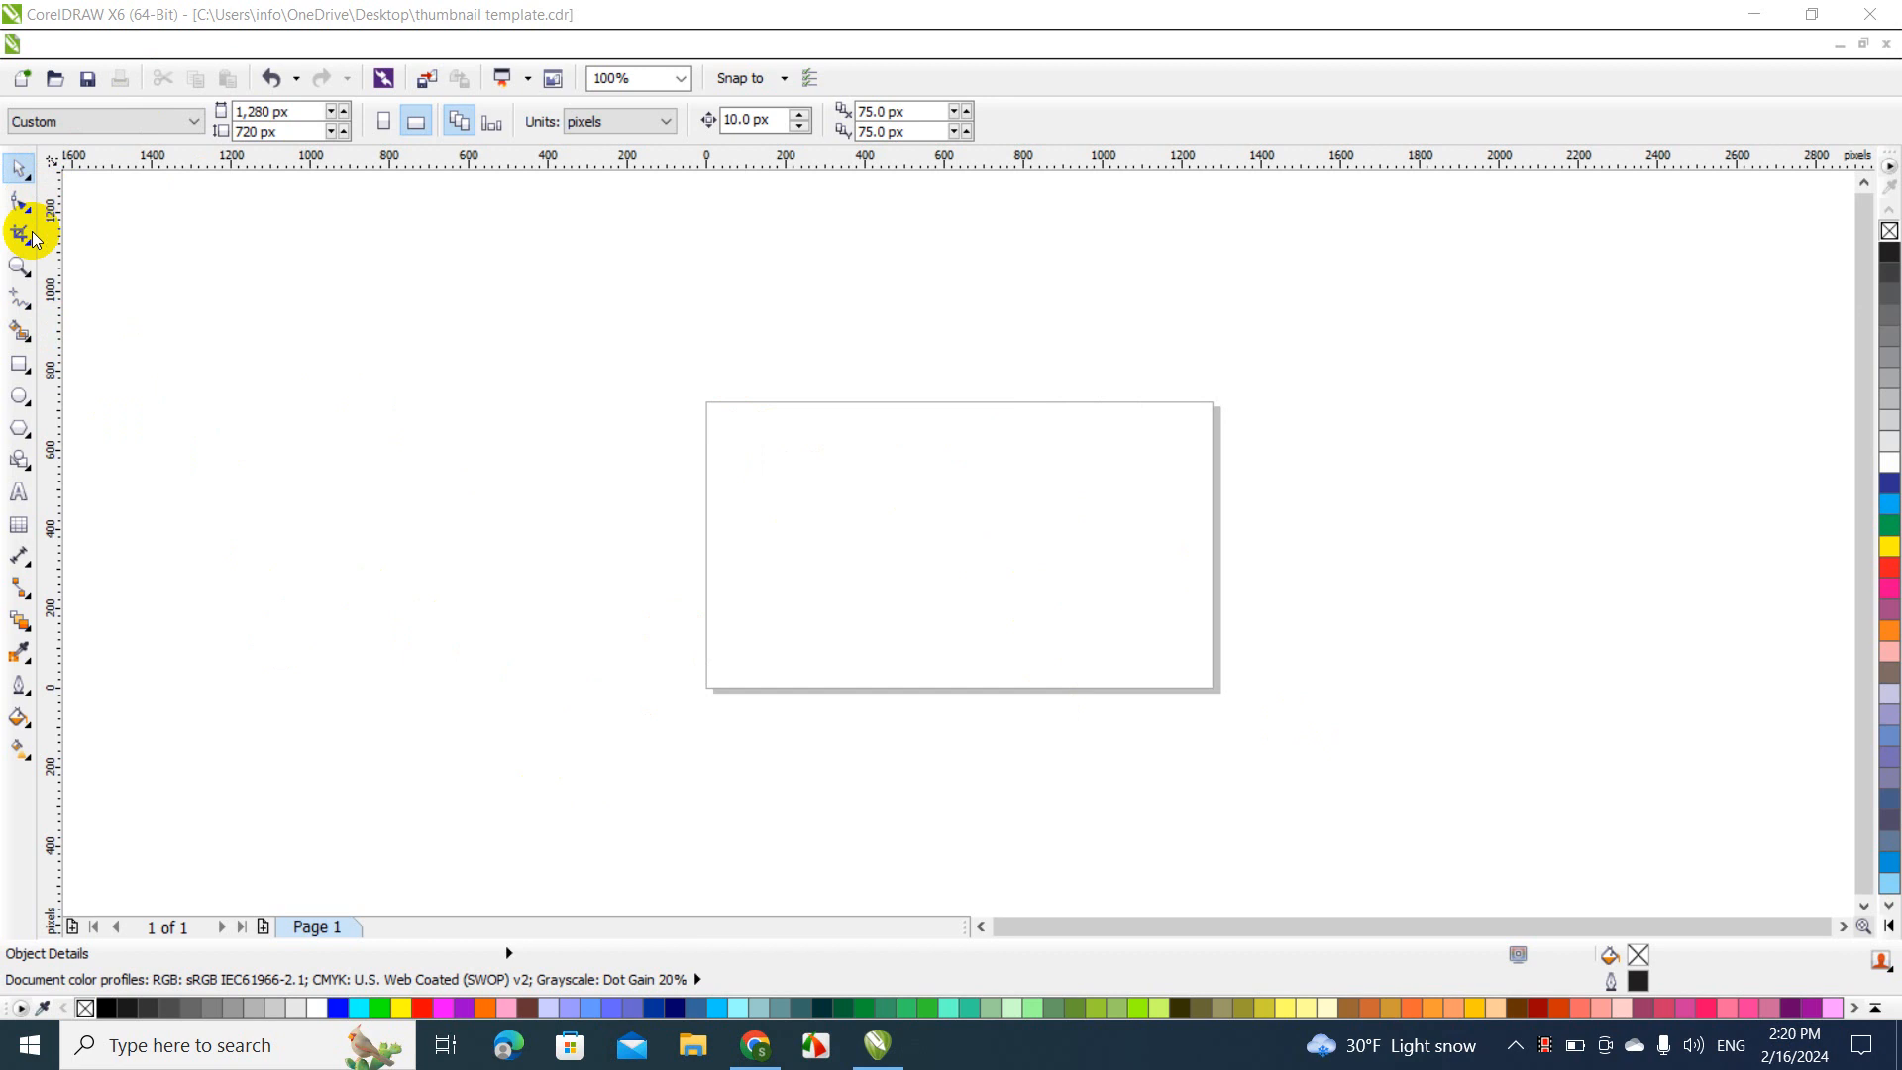
Draw a closed four-sided outline about 1,359 by 1,062 px with the Bézier tool, overlapping the page's left side
left_click(29, 312)
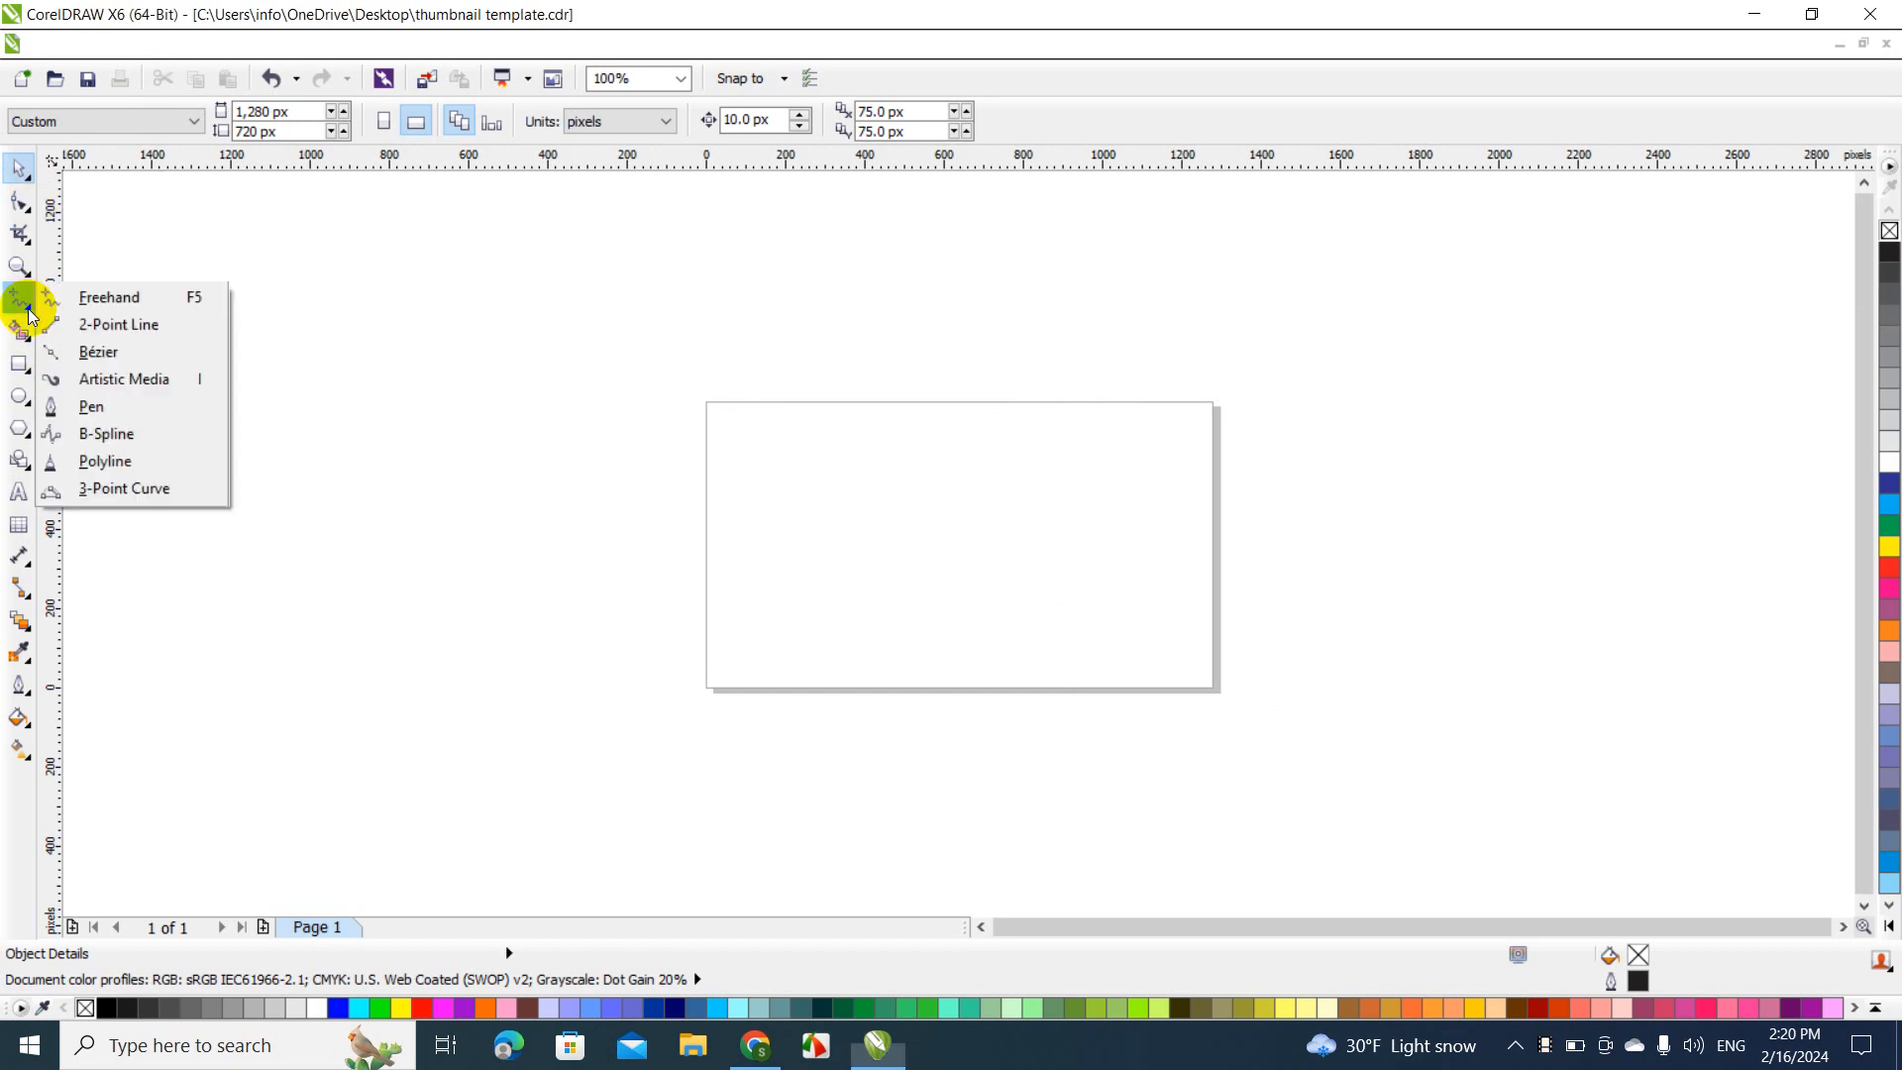
left_click(110, 359)
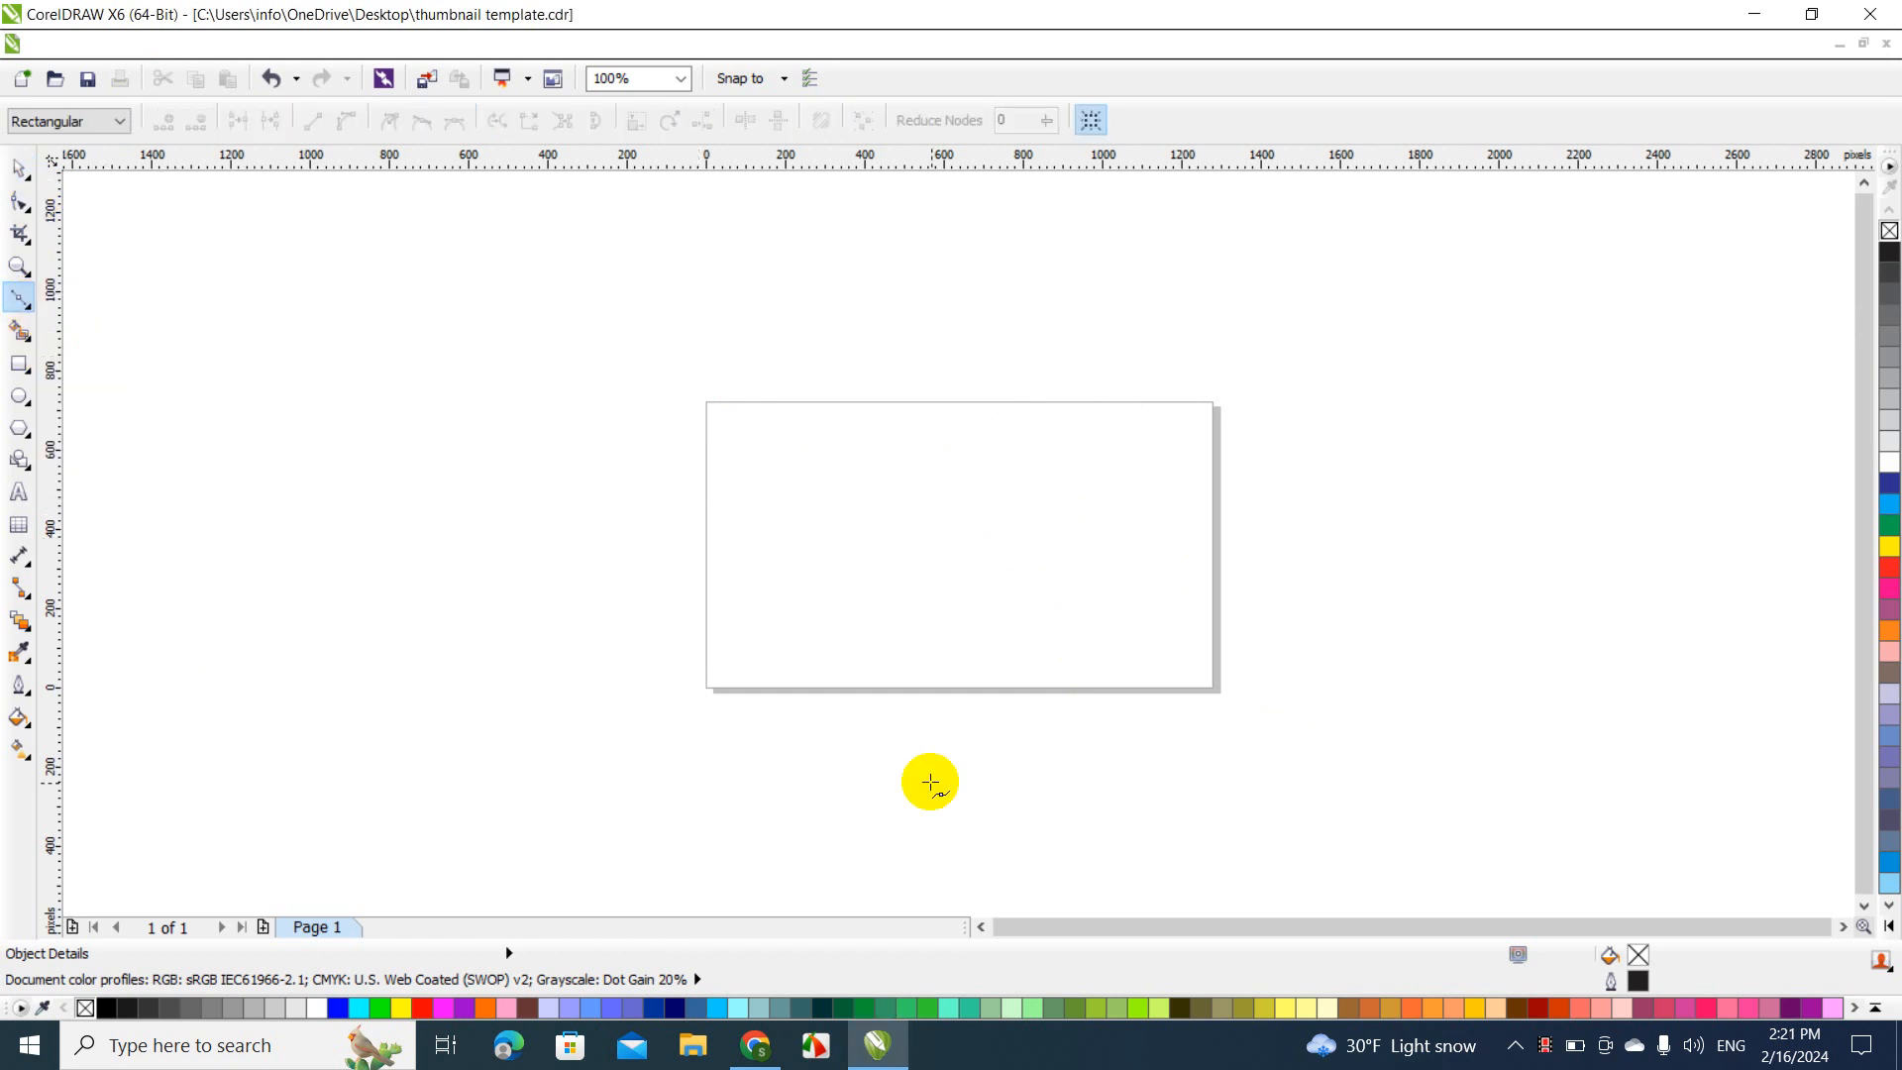
left_click(894, 767)
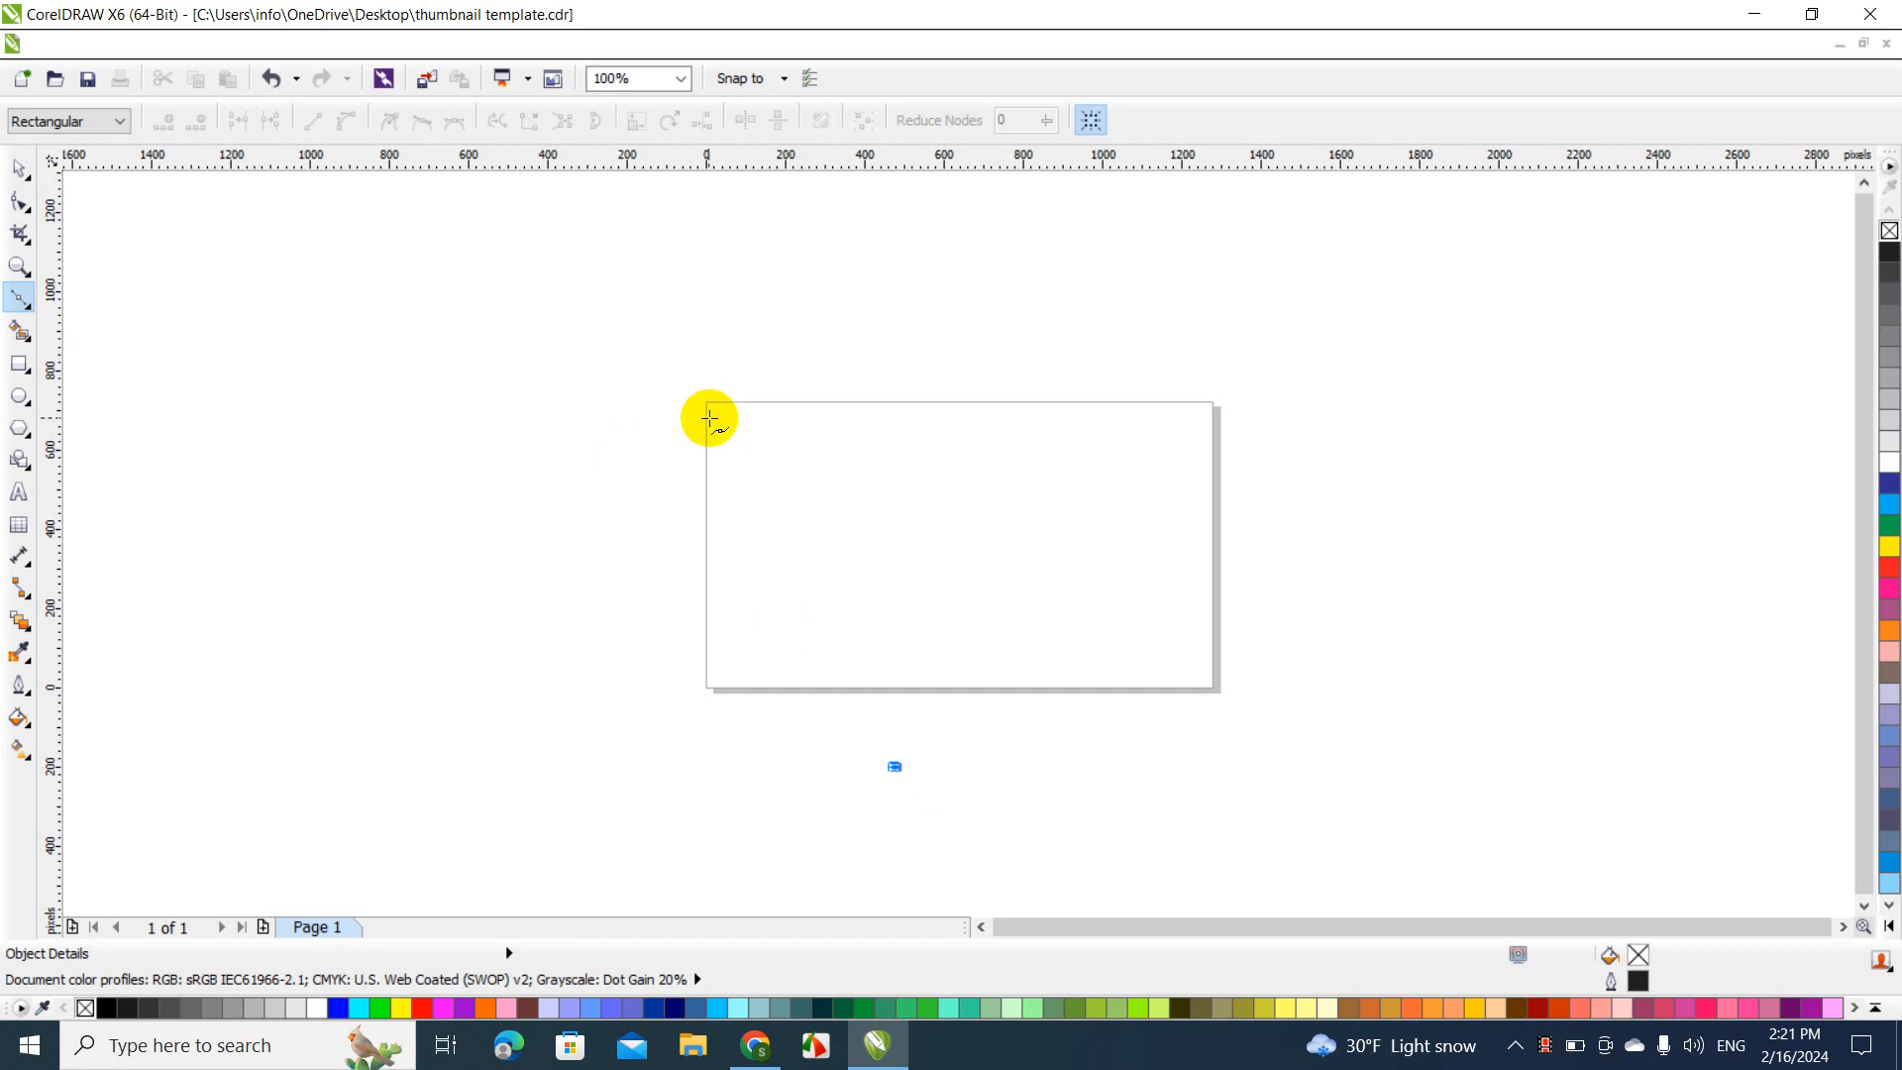
left_click(707, 417)
left_click(356, 346)
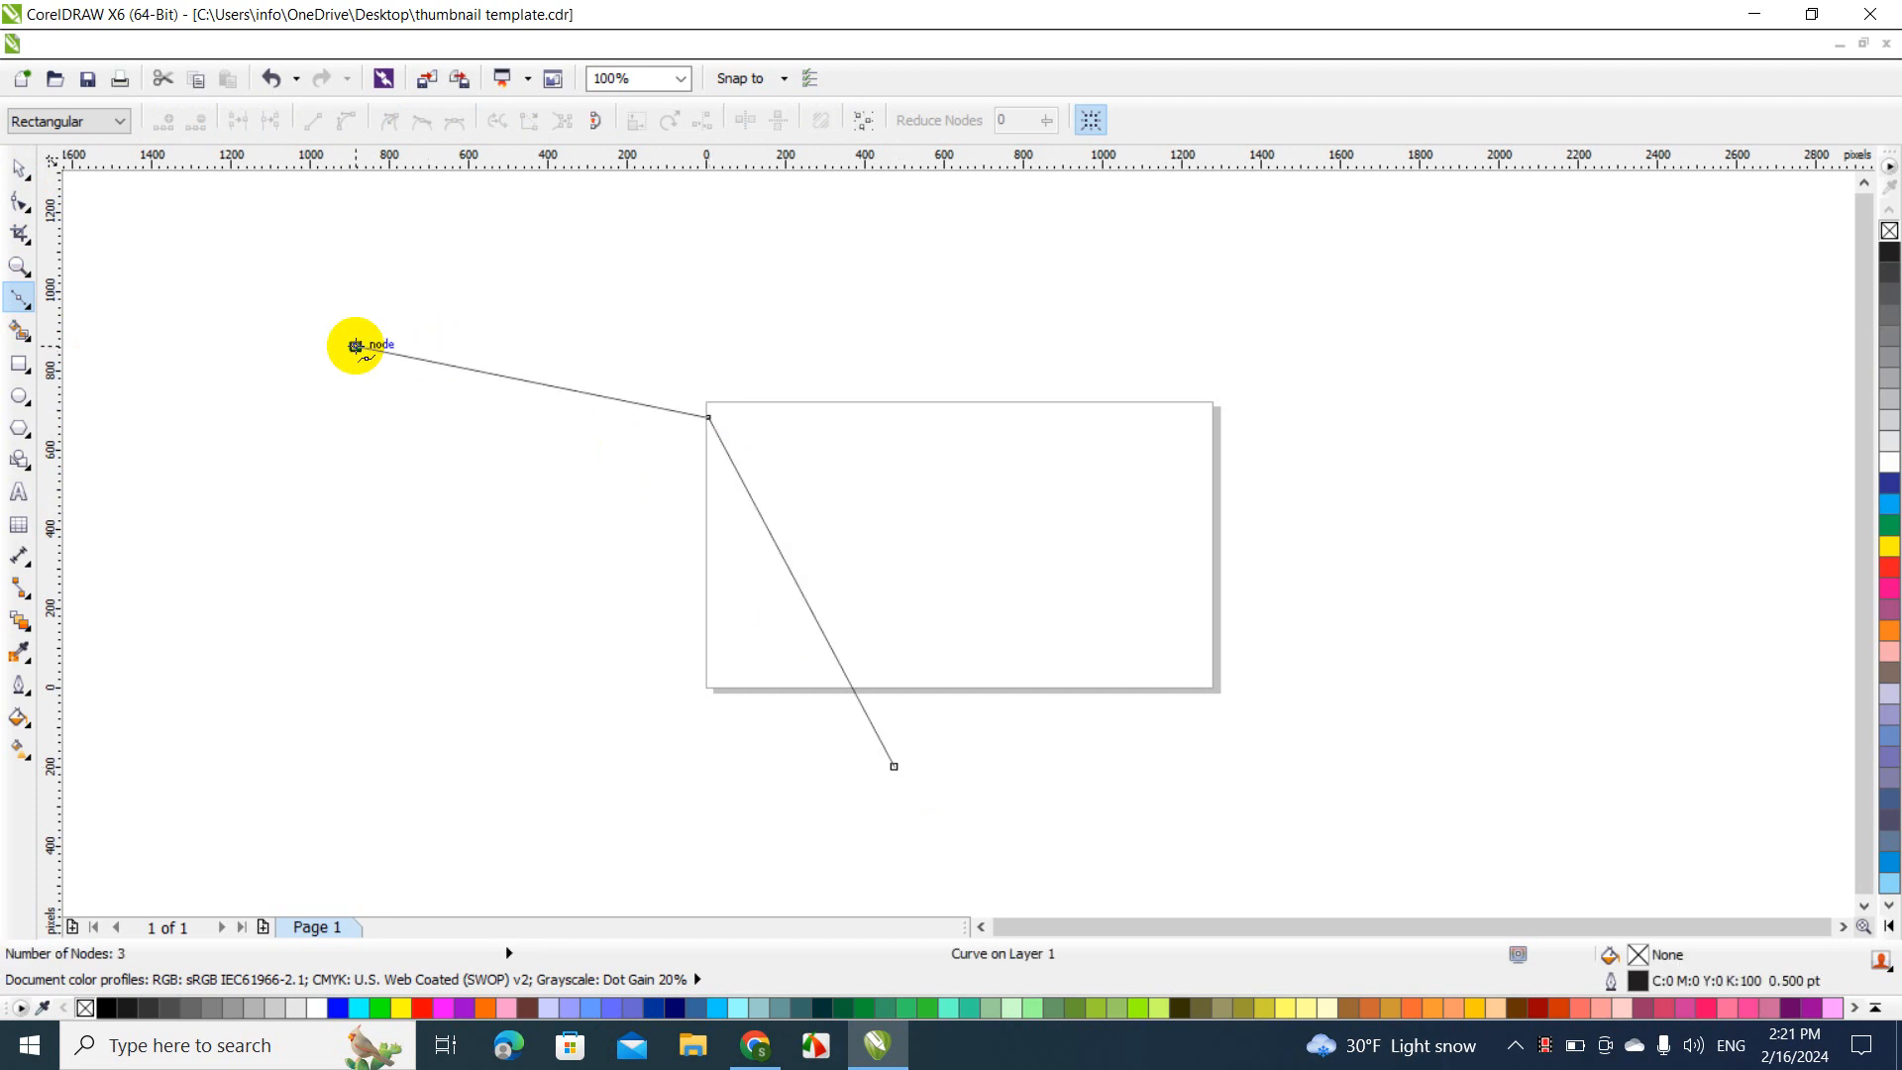
left_click(553, 649)
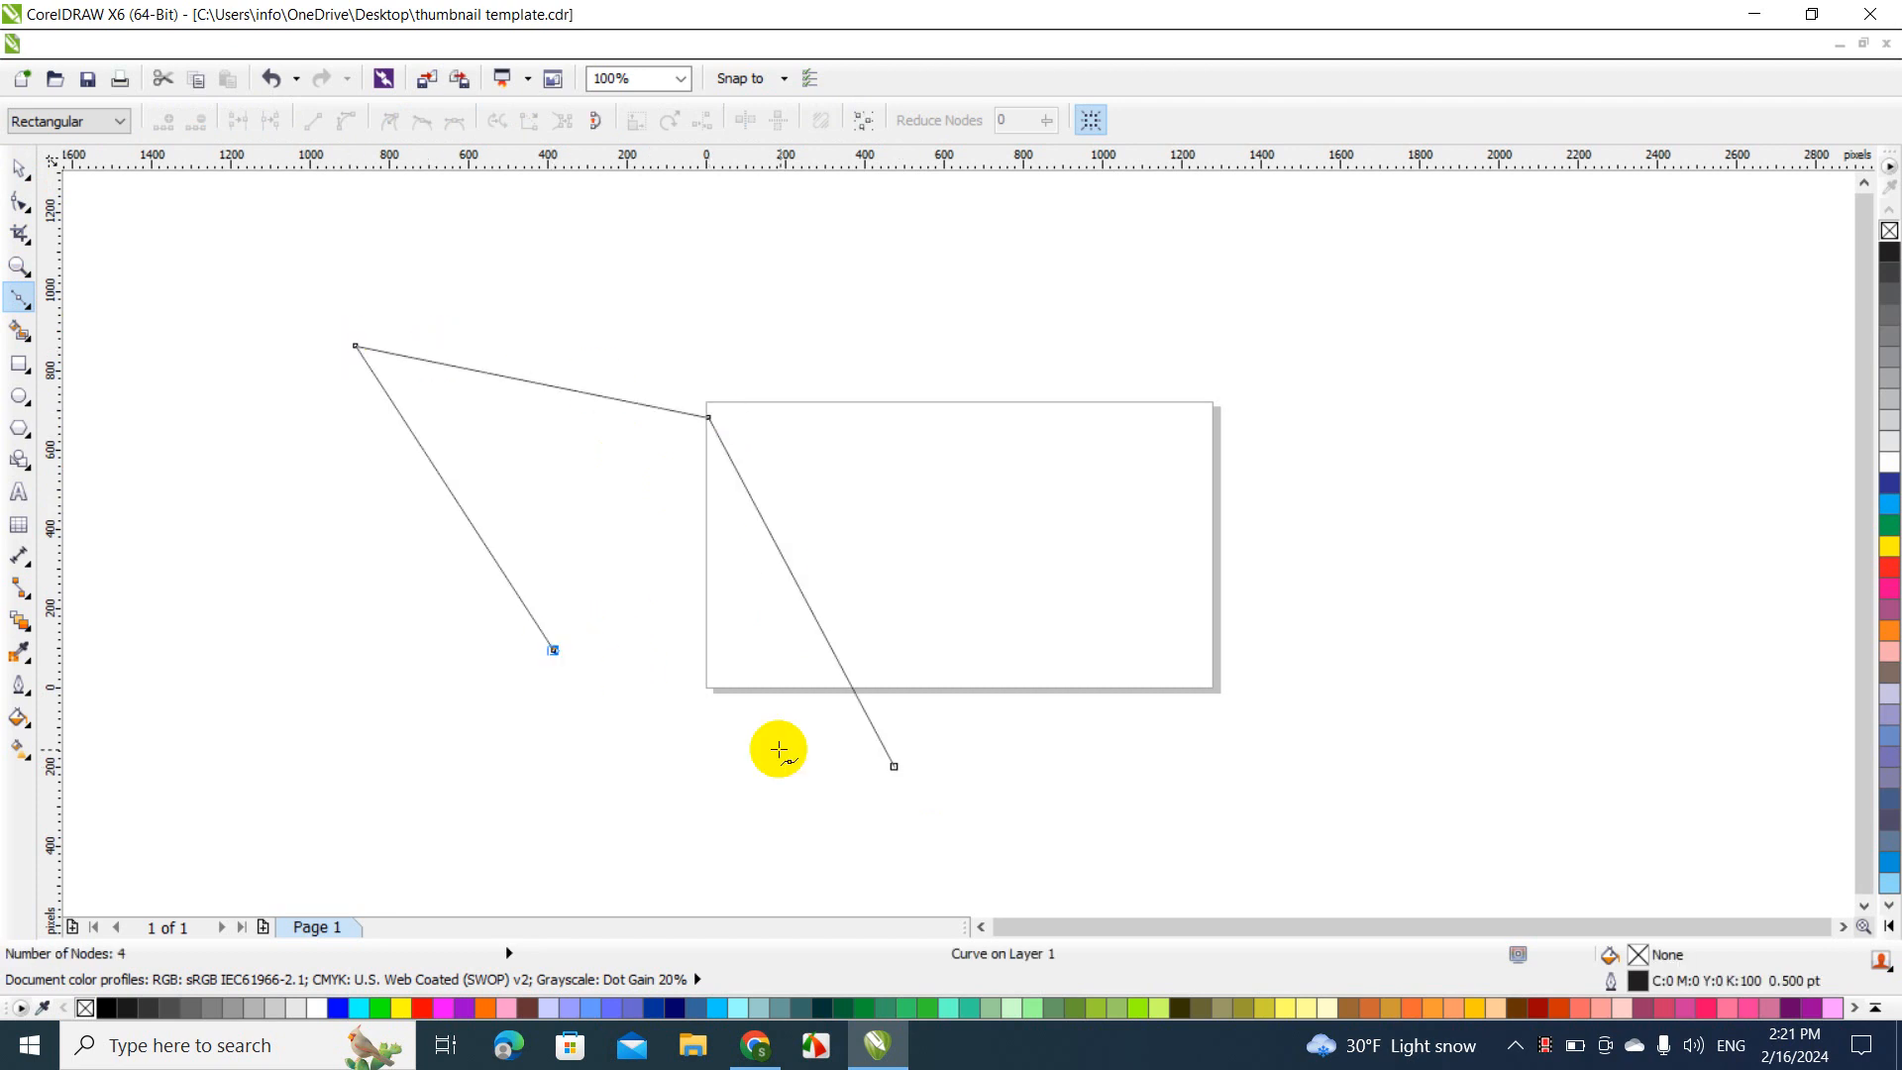
left_click(895, 767)
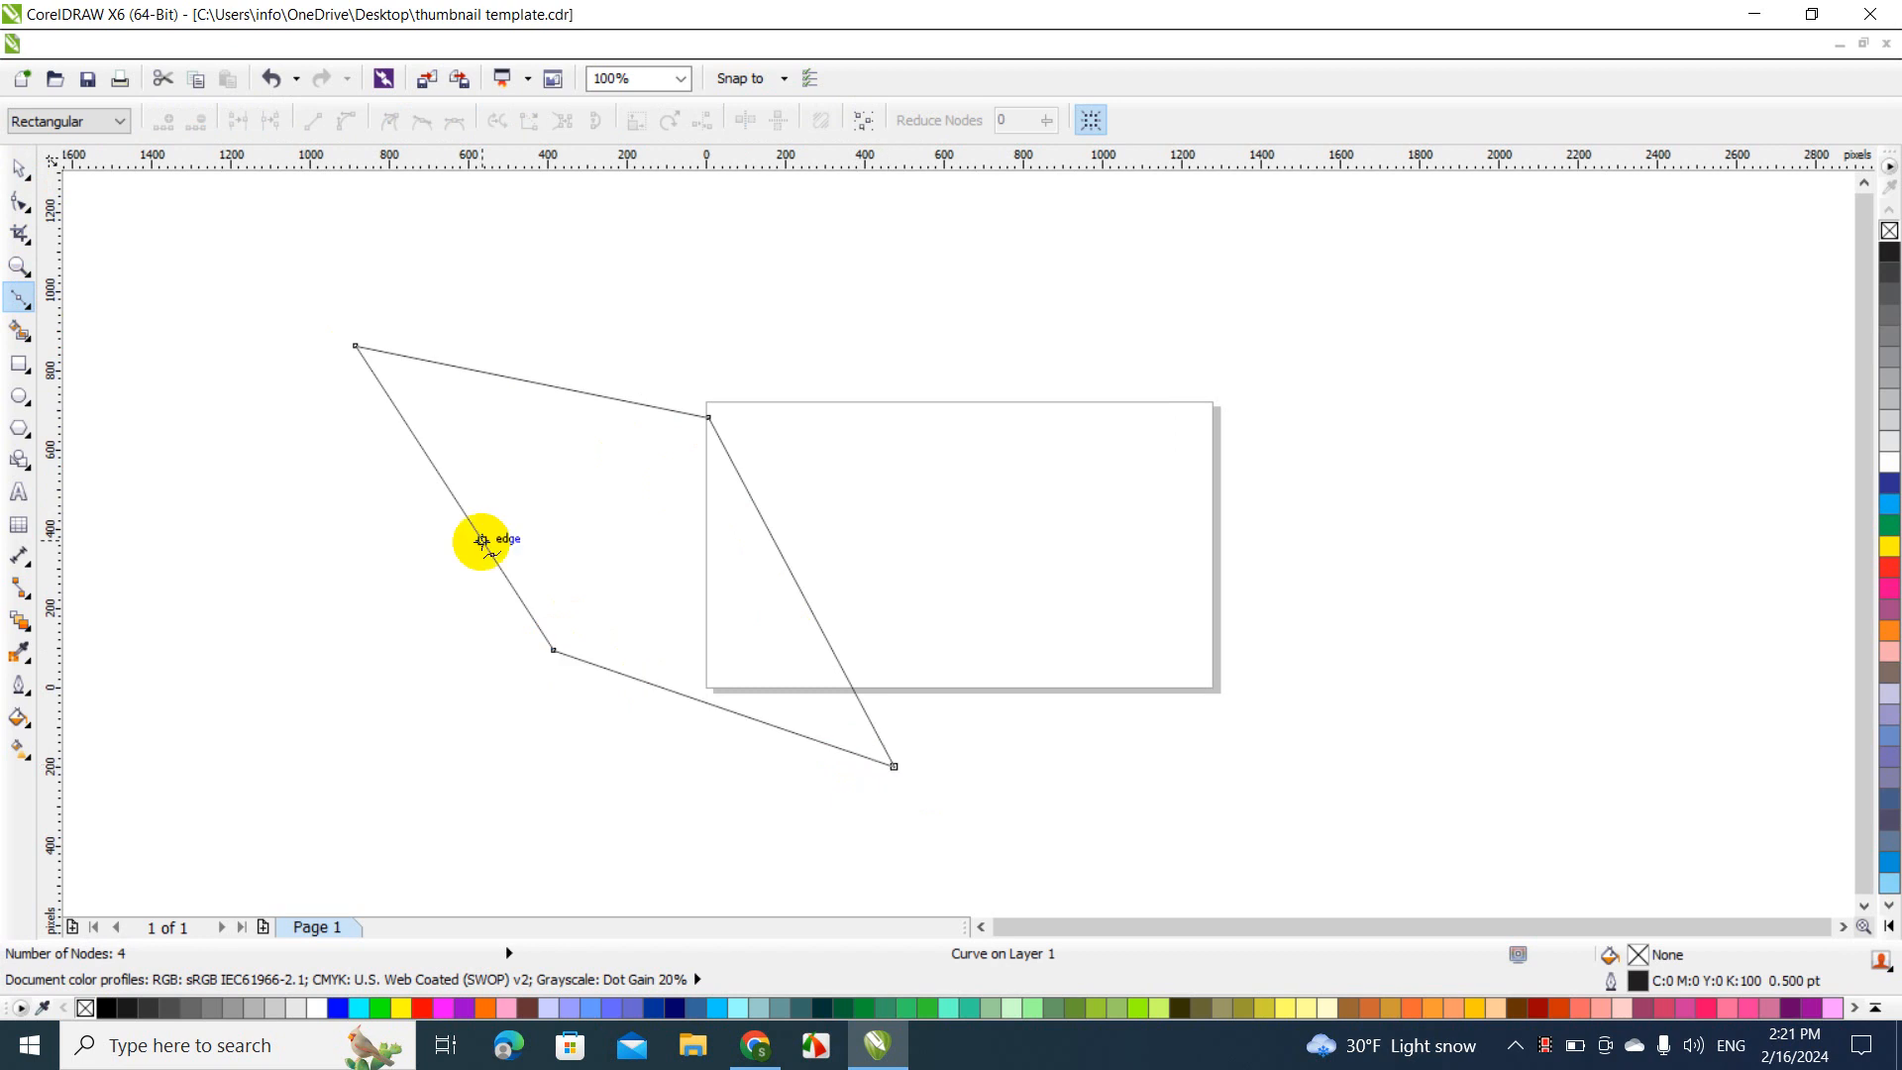
left_click(17, 174)
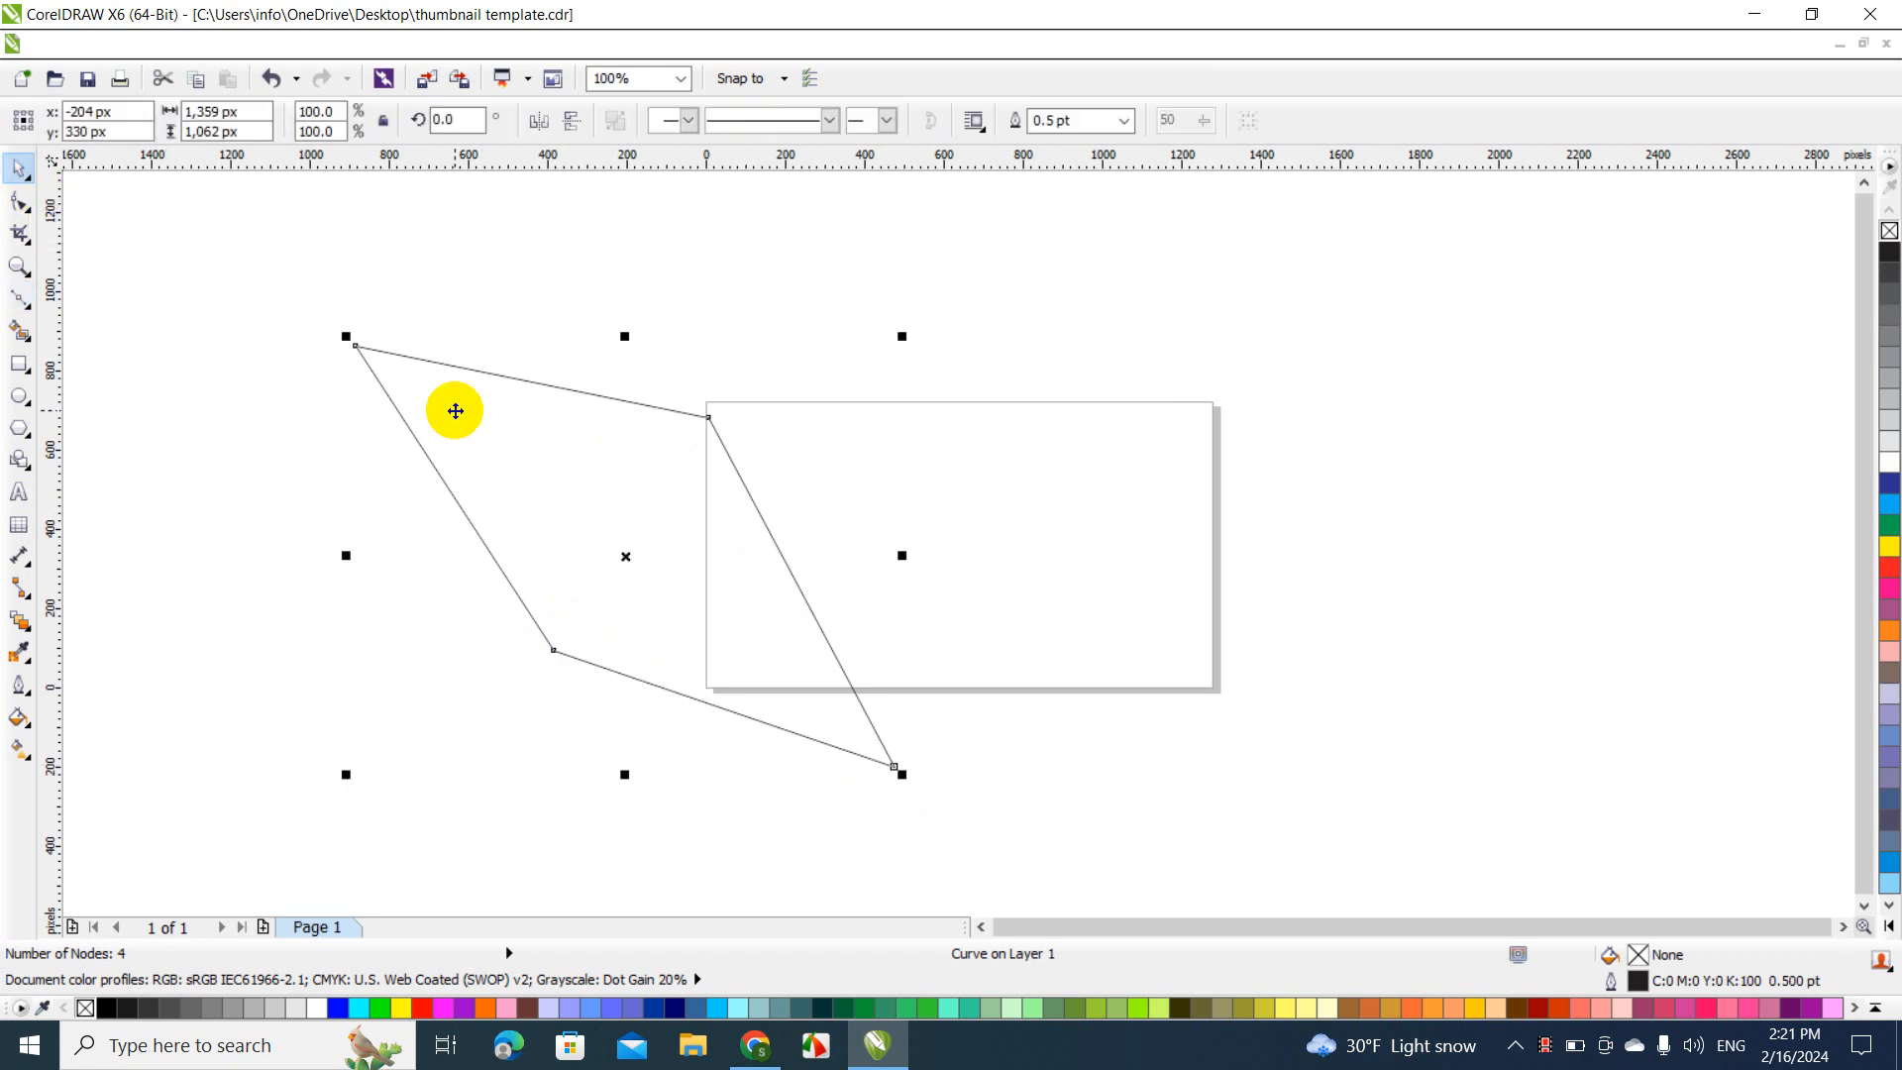
Convert the outline's left edge to a curve and bow it slightly outward
key("F10")
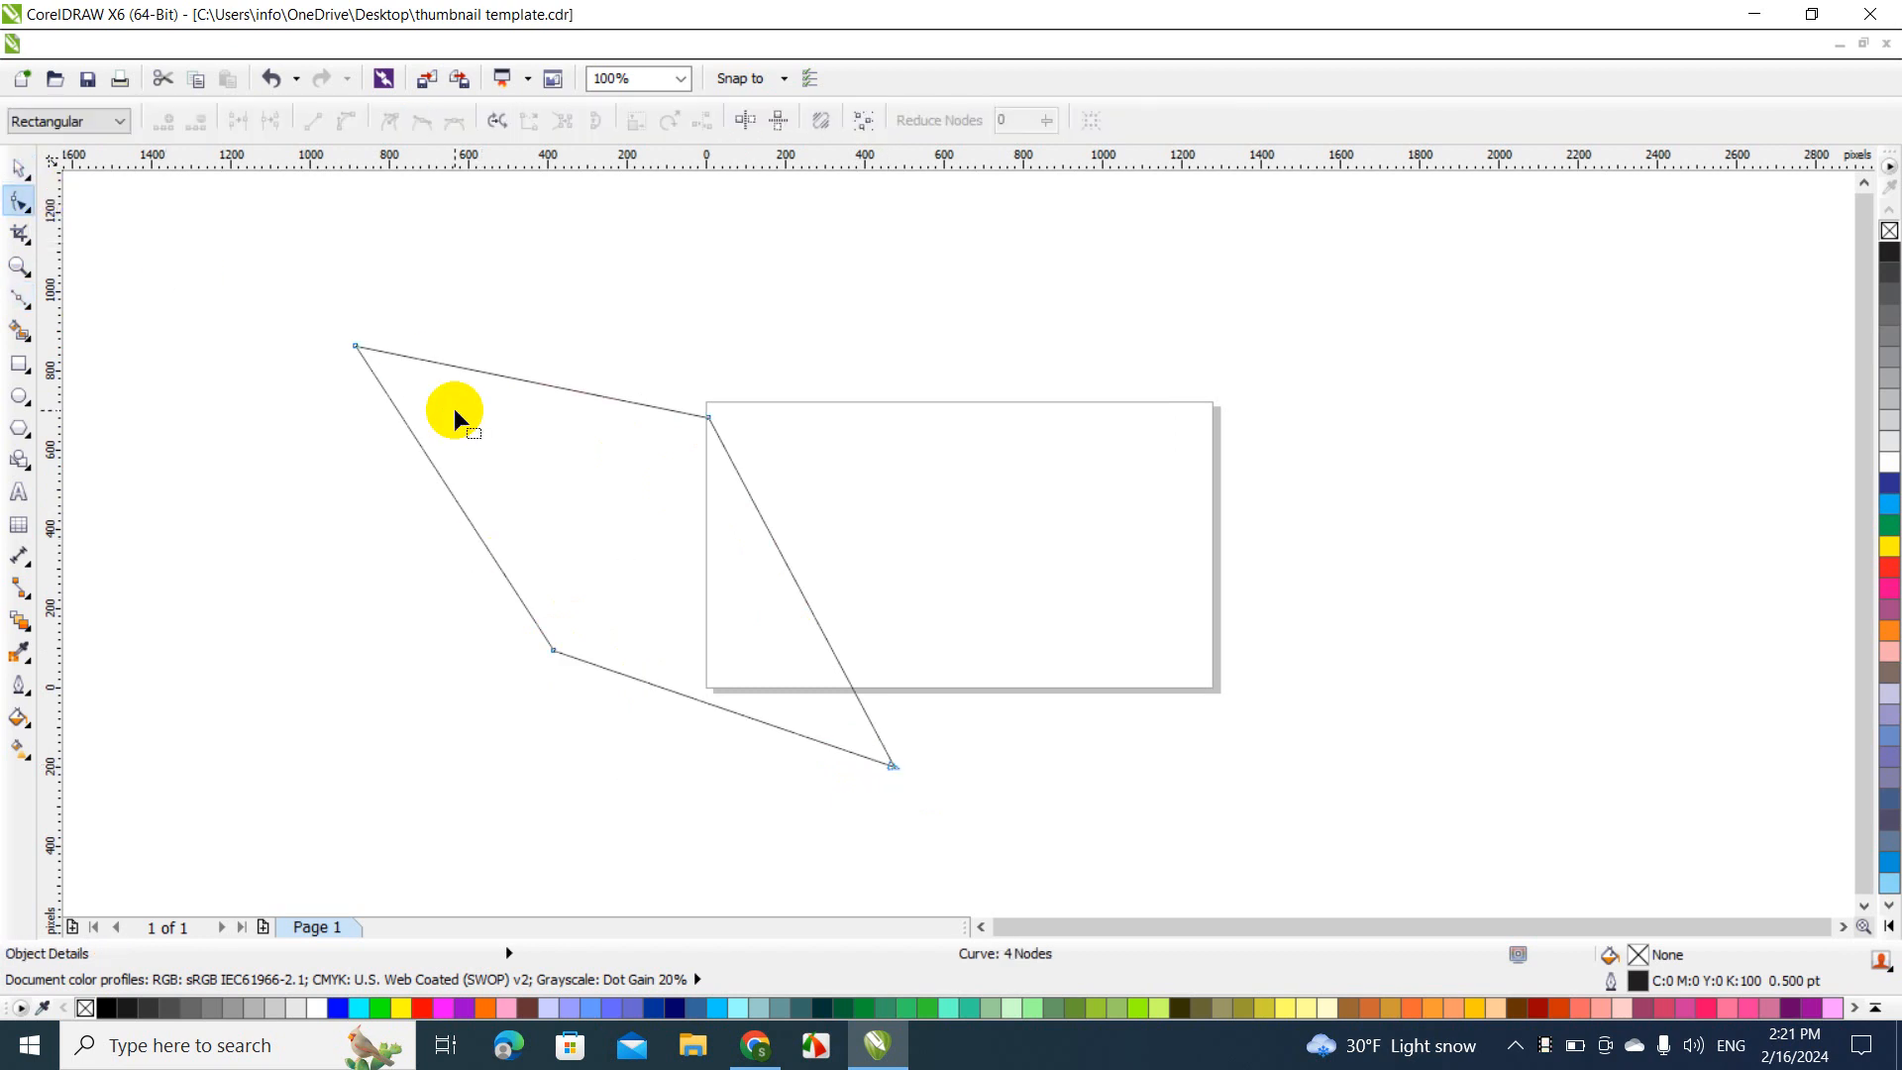
right_click(503, 567)
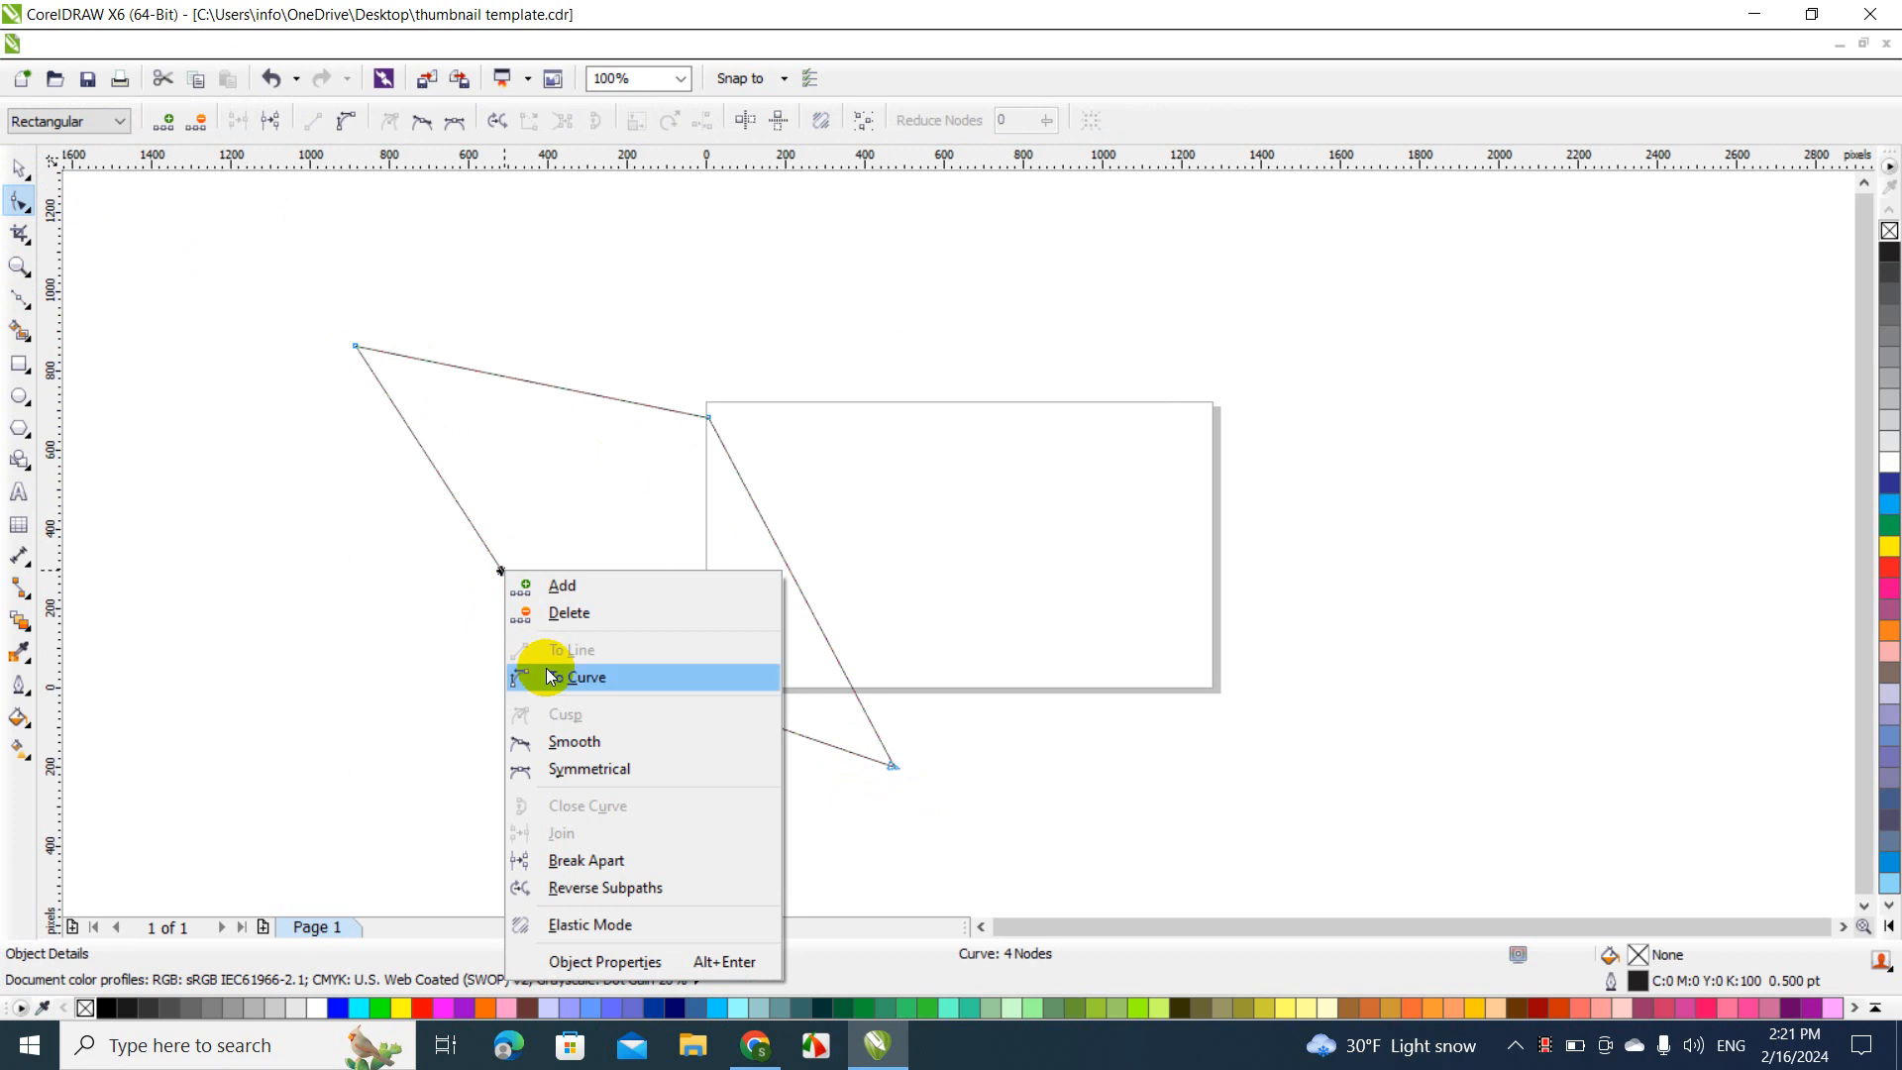
left_click(574, 676)
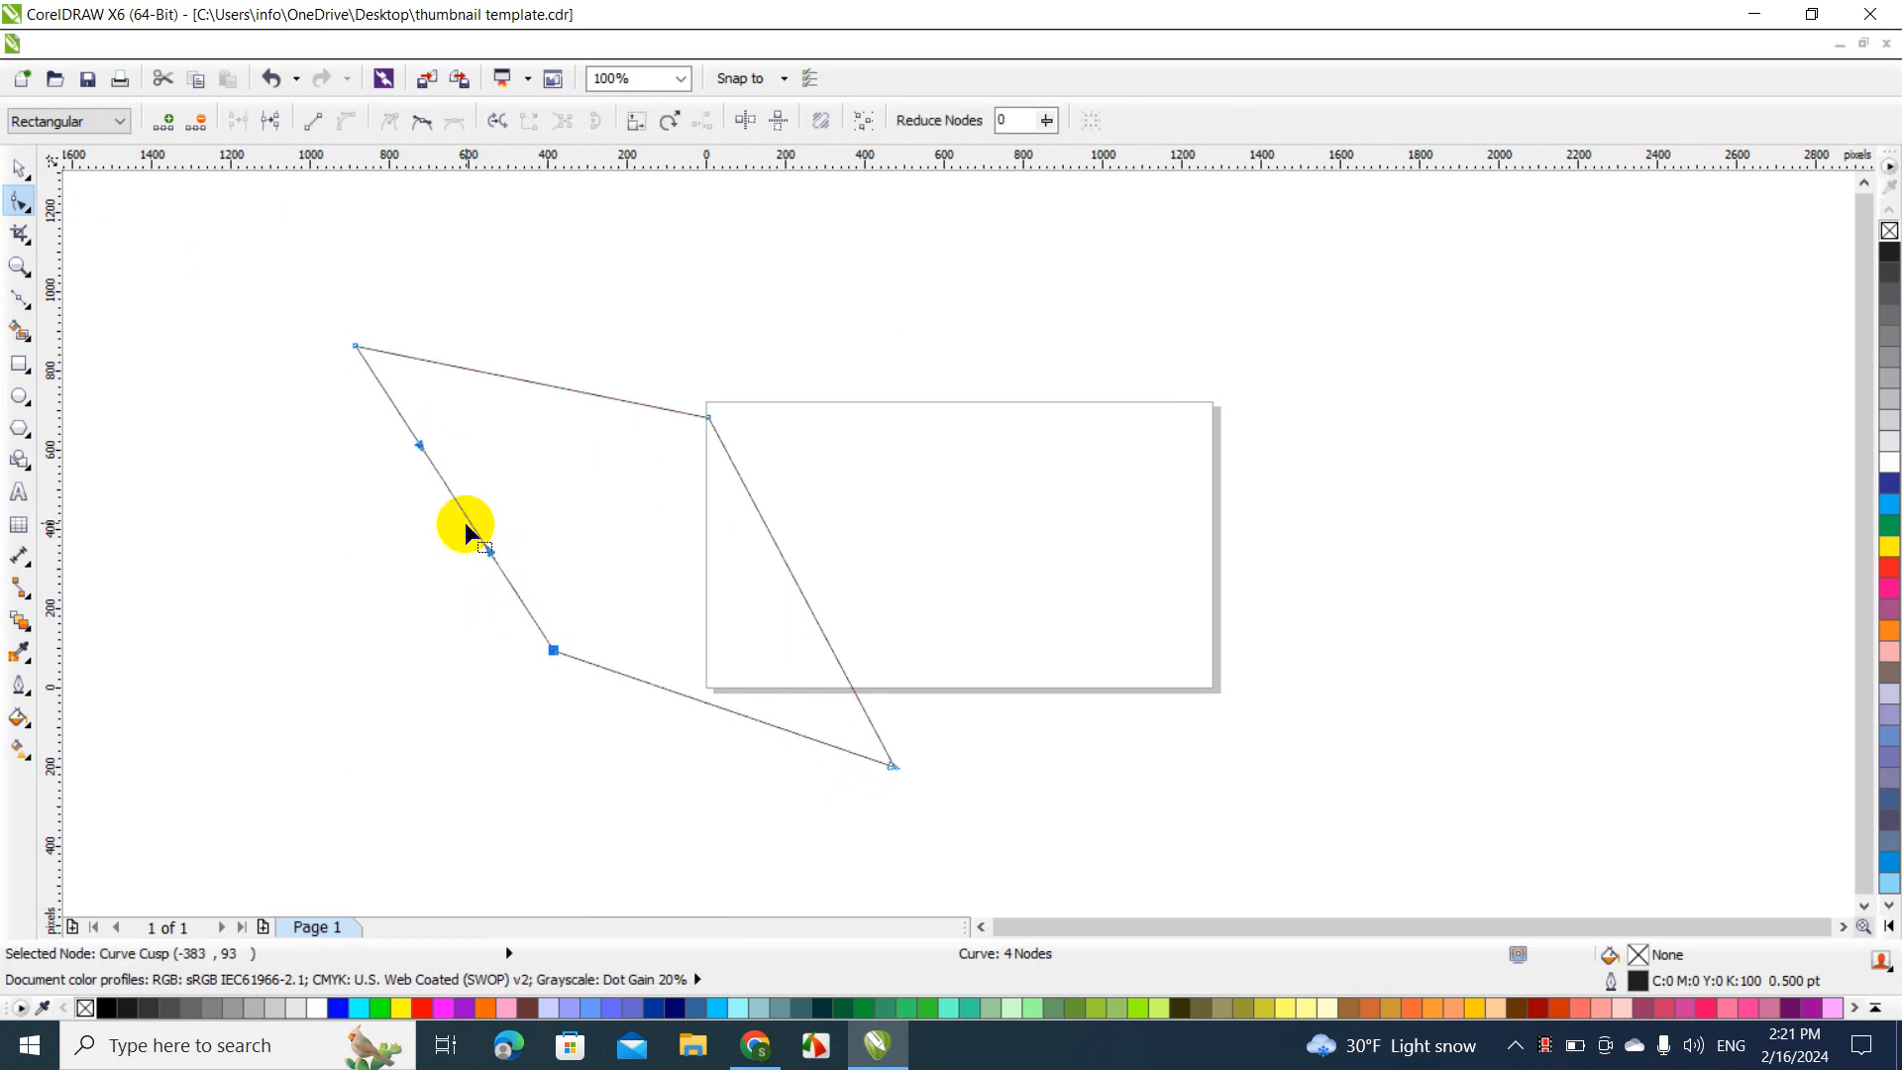
left_click_drag(472, 521, 456, 541)
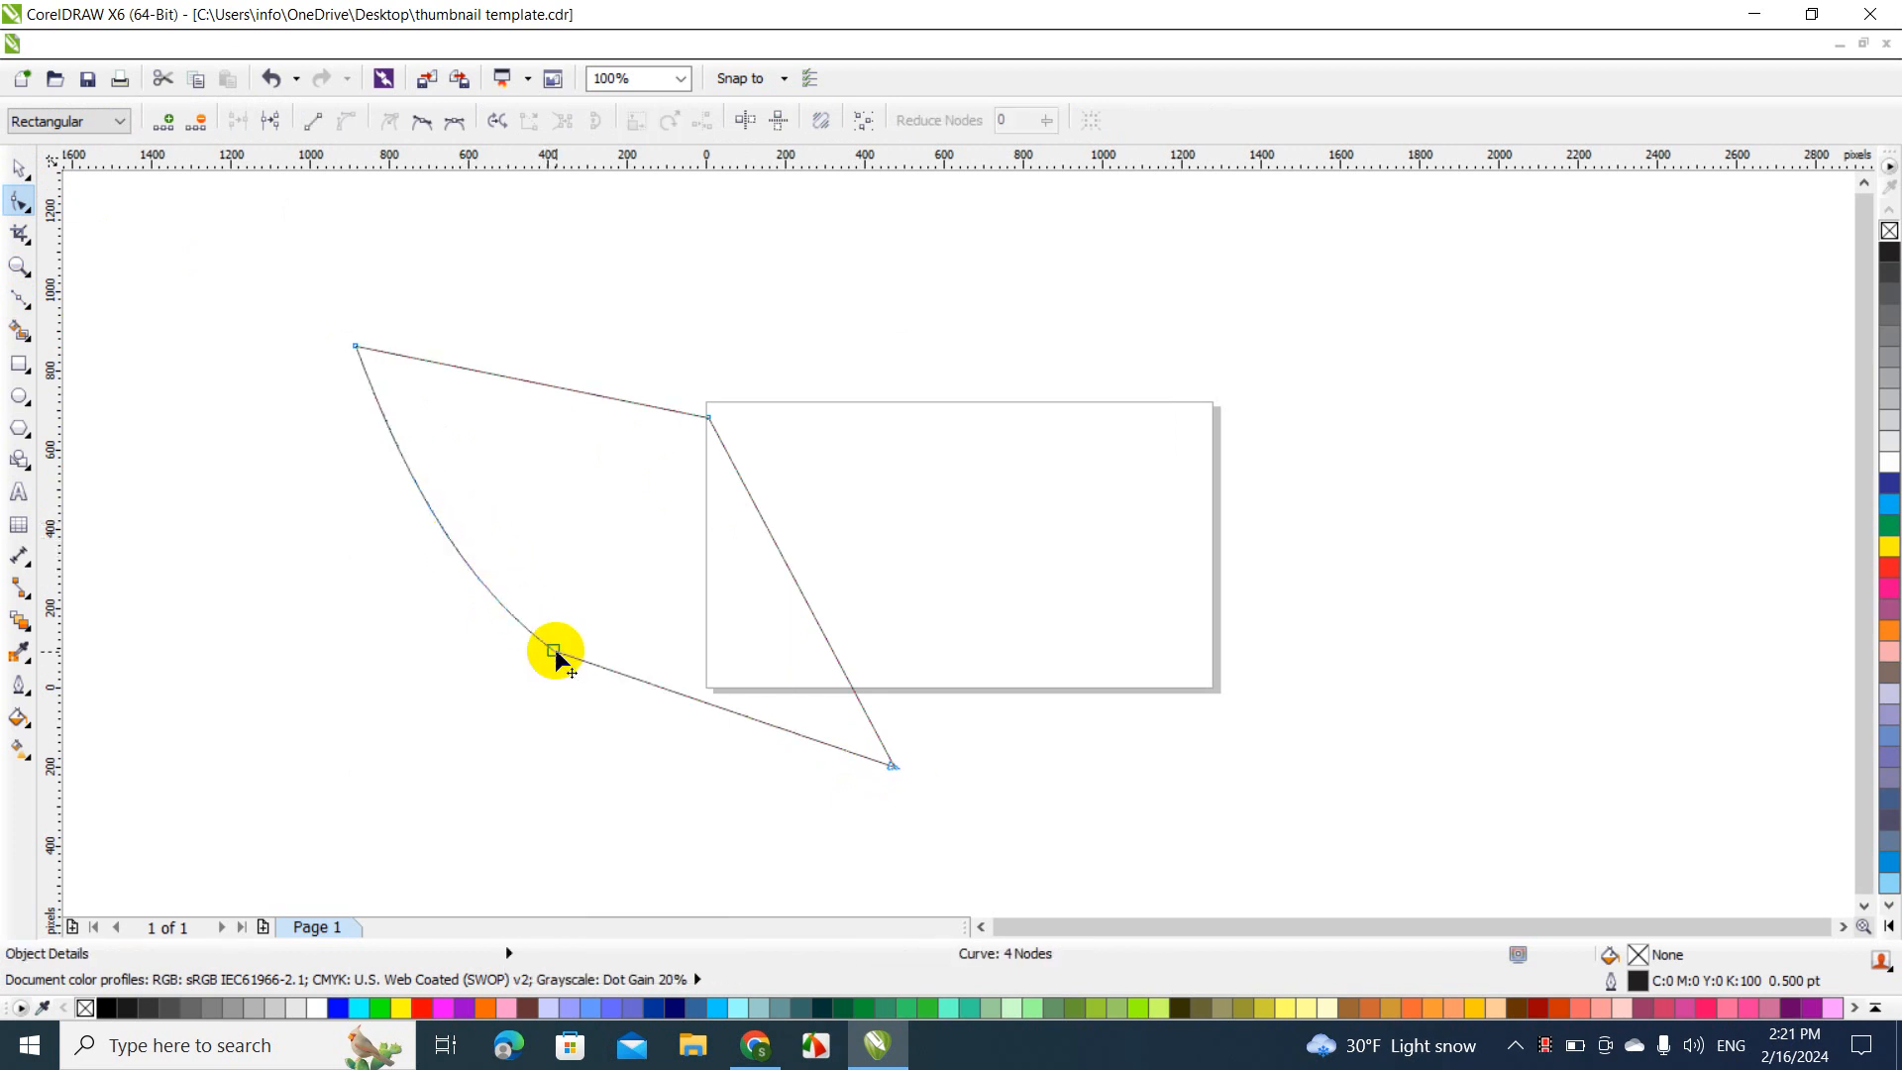
Convert the lower edge to a curve bowed outward and delete the node joining it to the left edge
right_click(642, 681)
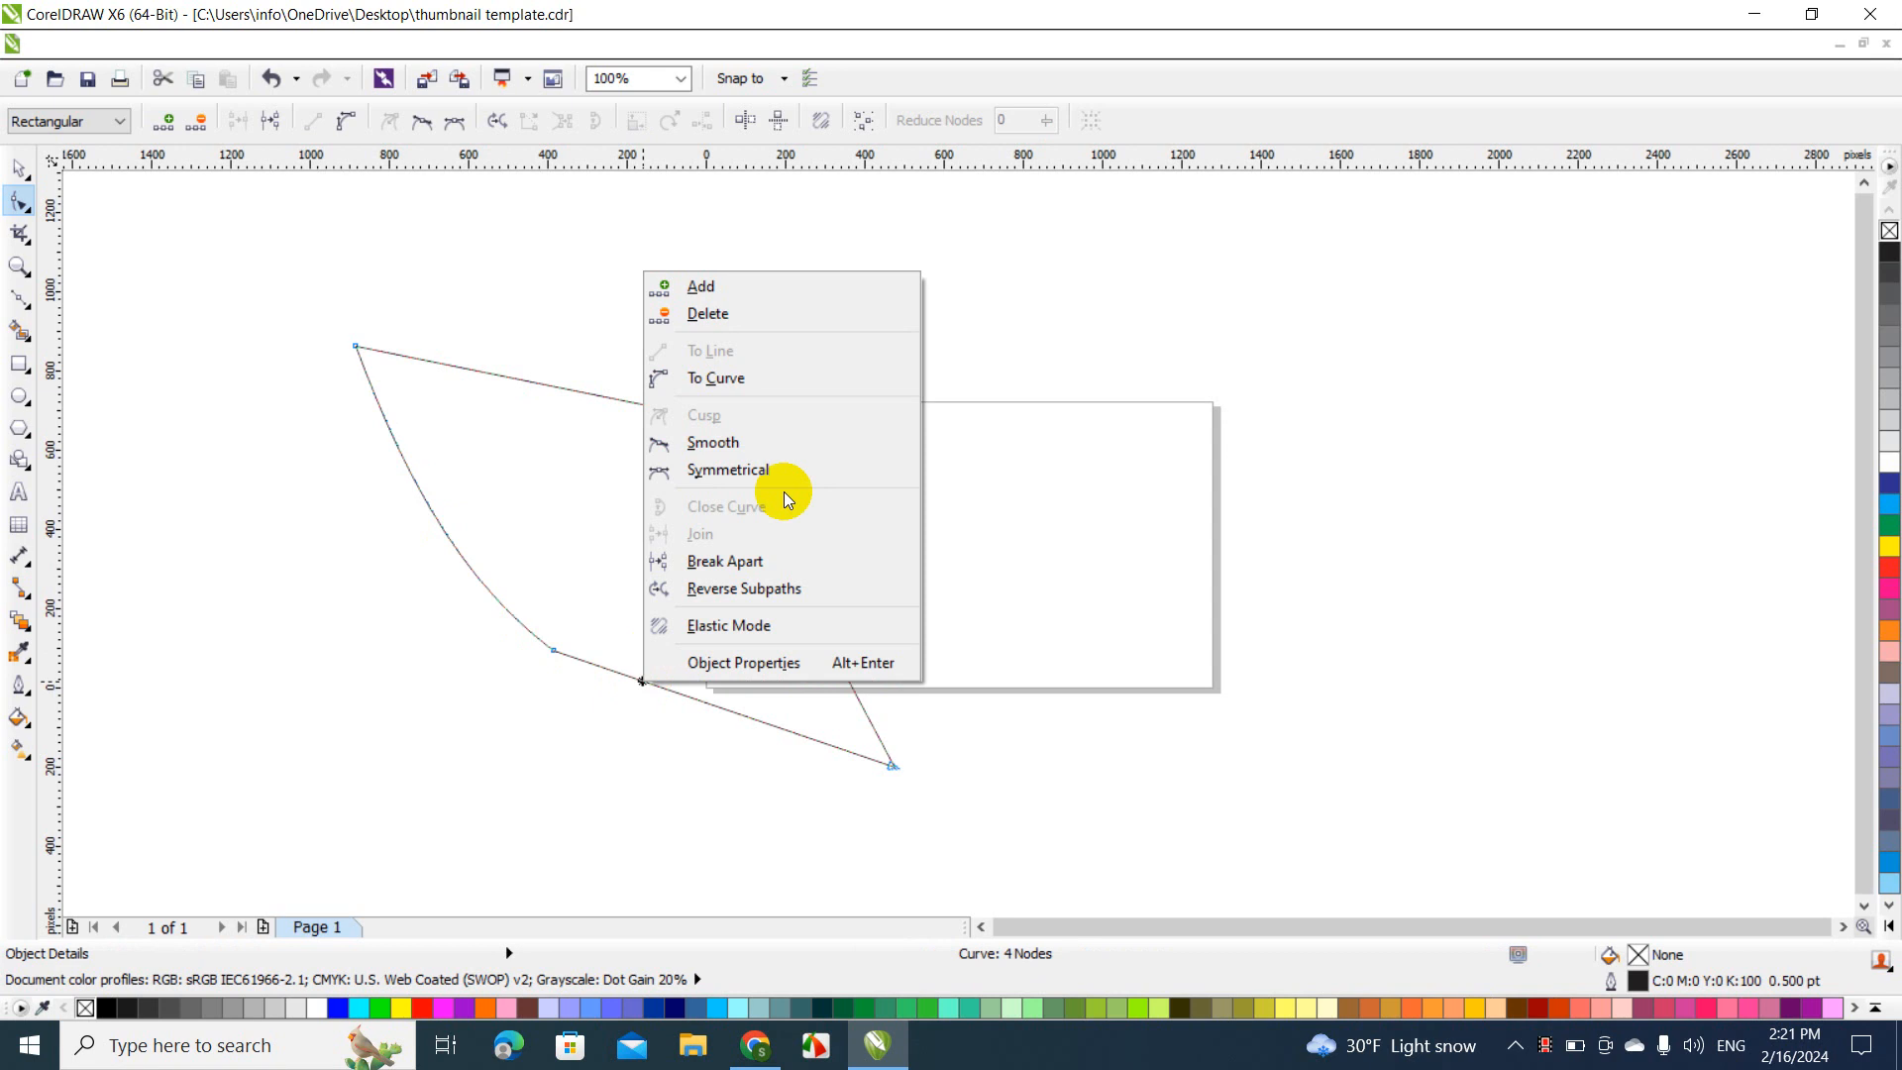
left_click(765, 380)
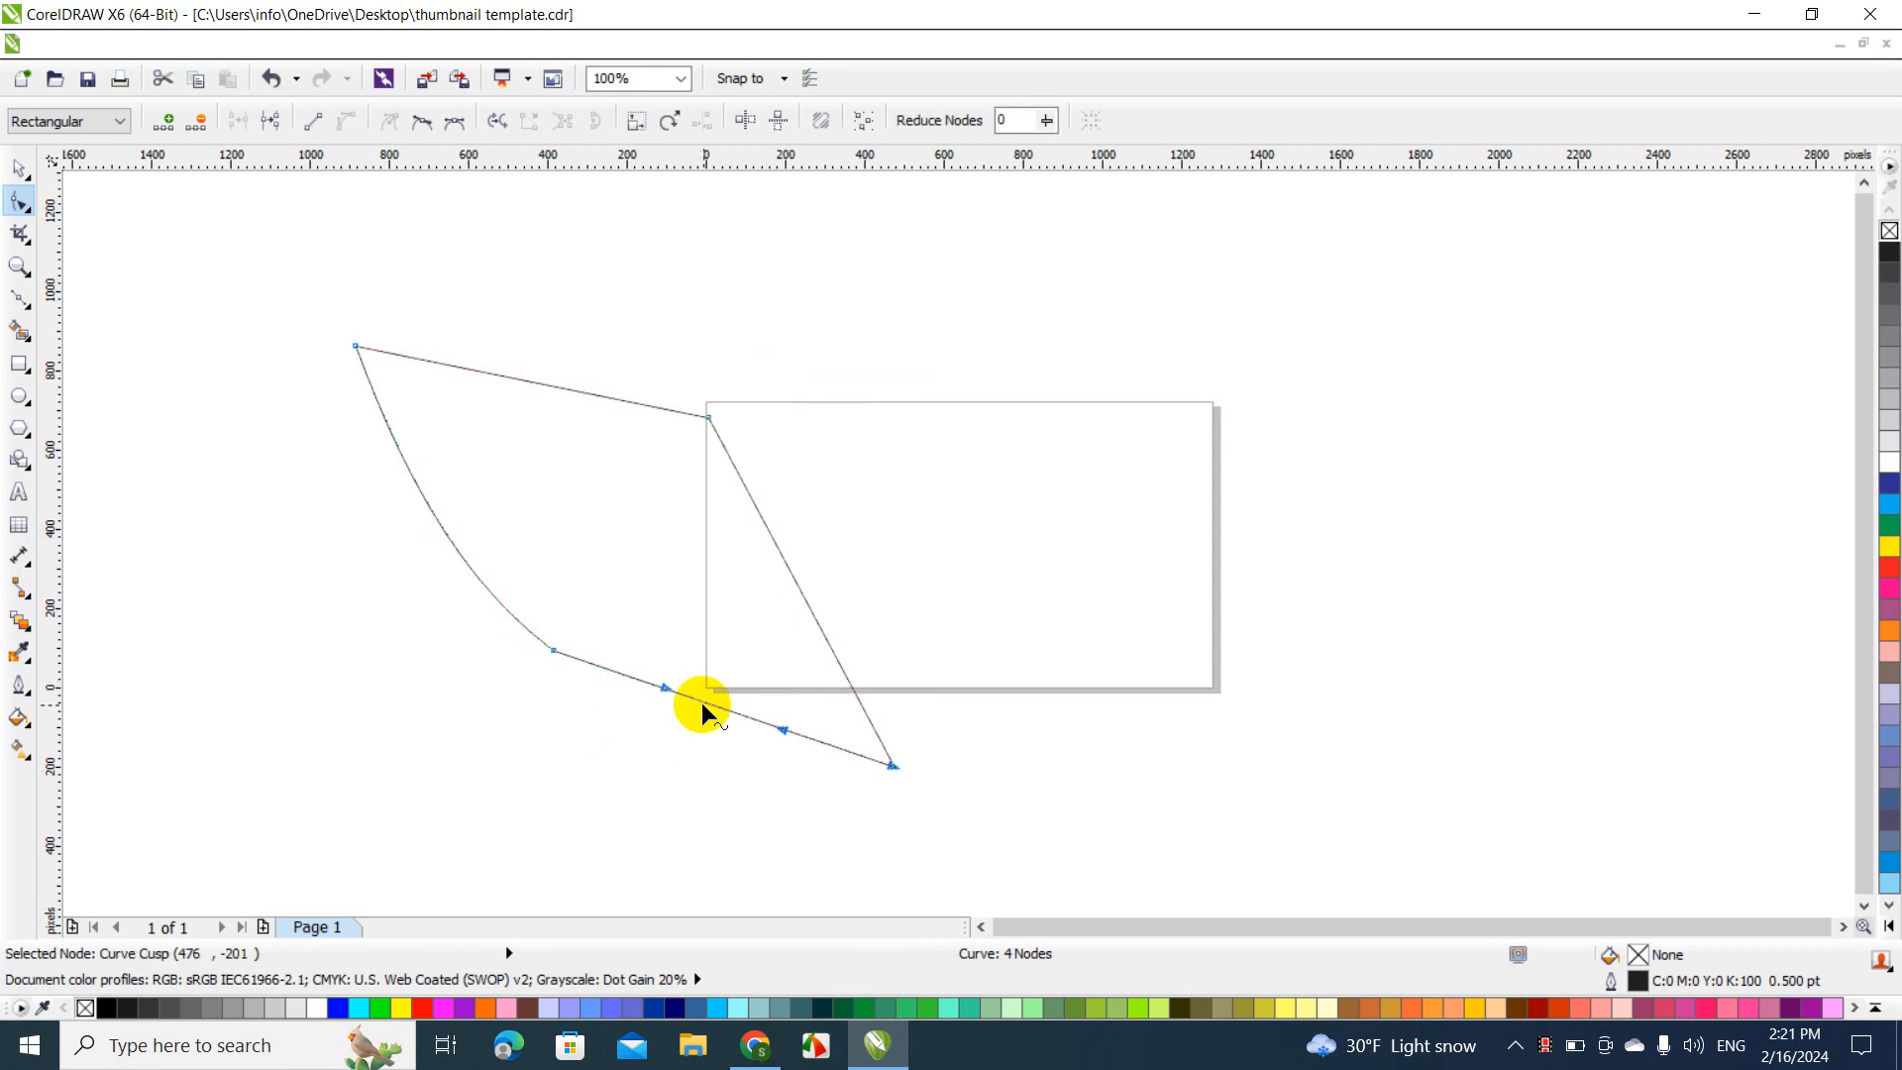
left_click_drag(701, 704, 697, 739)
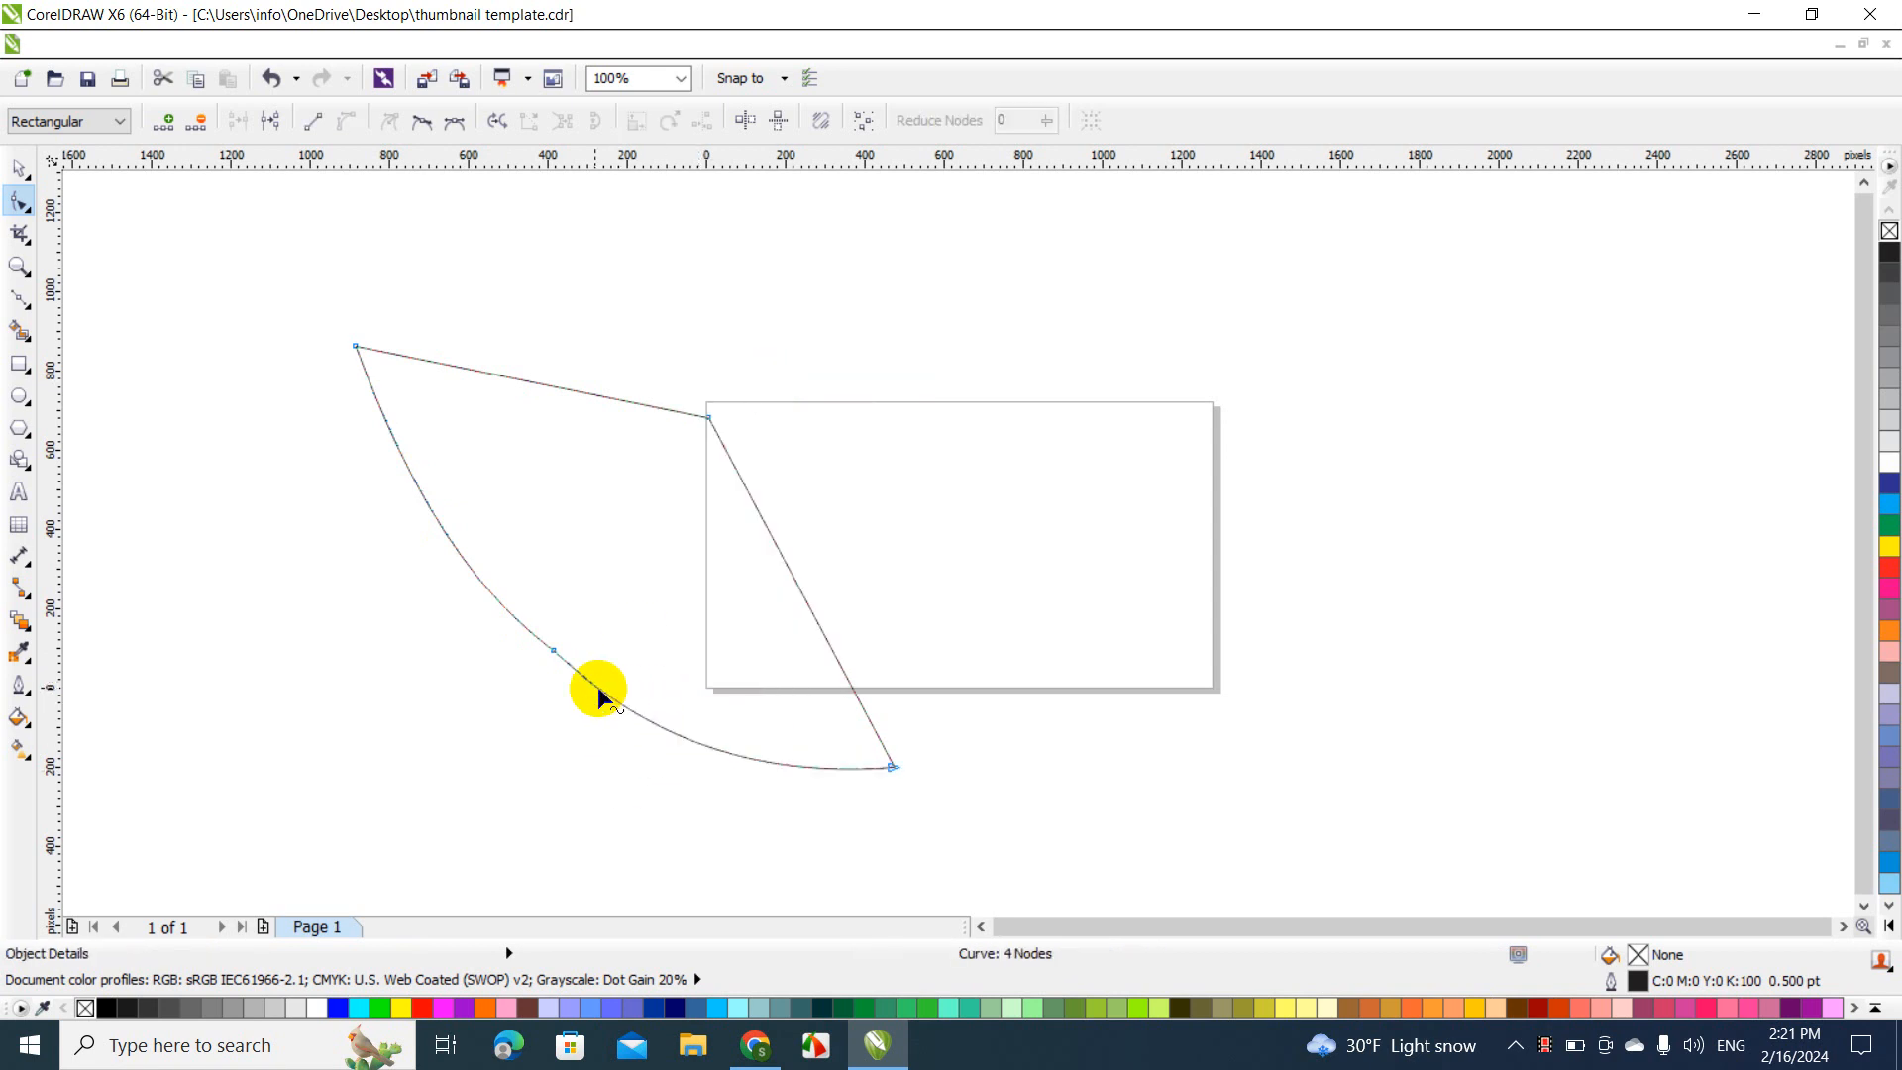
left_click(552, 651)
key("Delete")
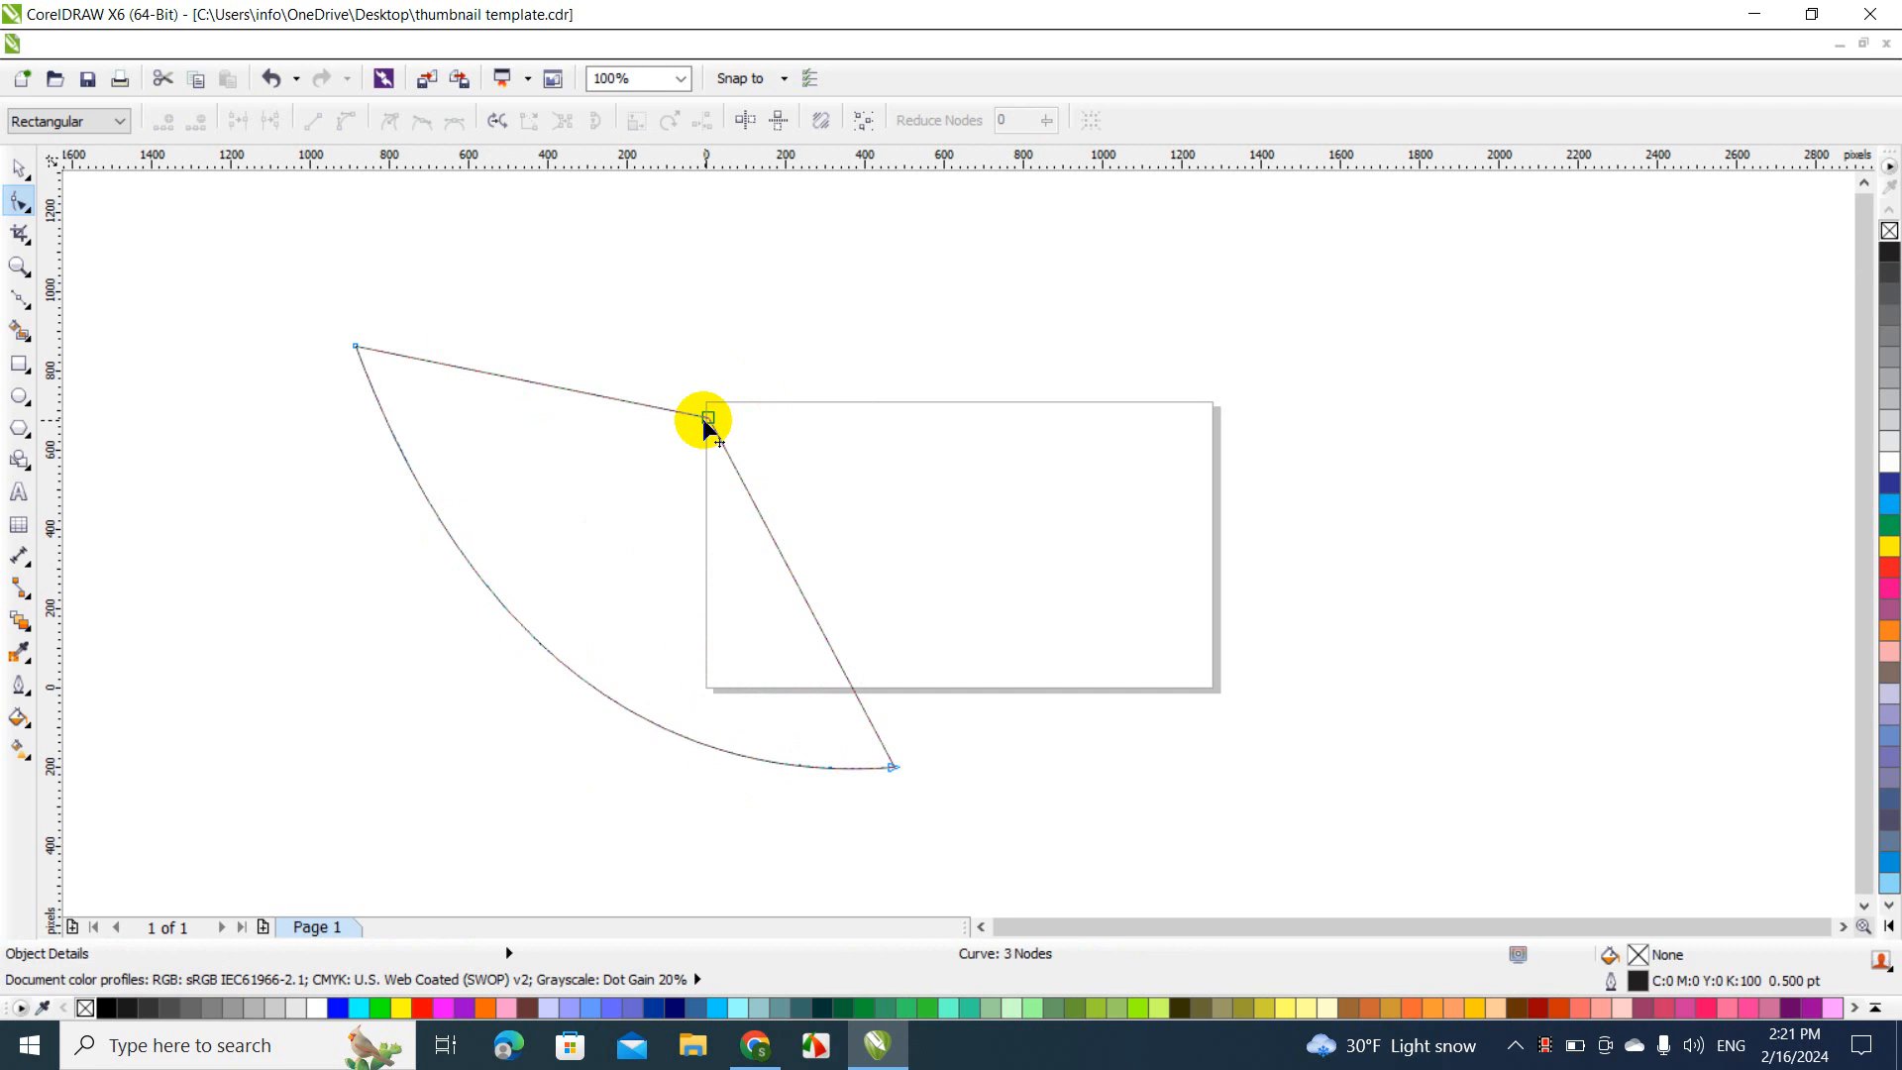
Convert the edge on the right to an outward-bulging curve and fill the leaf shape with black
right_click(758, 511)
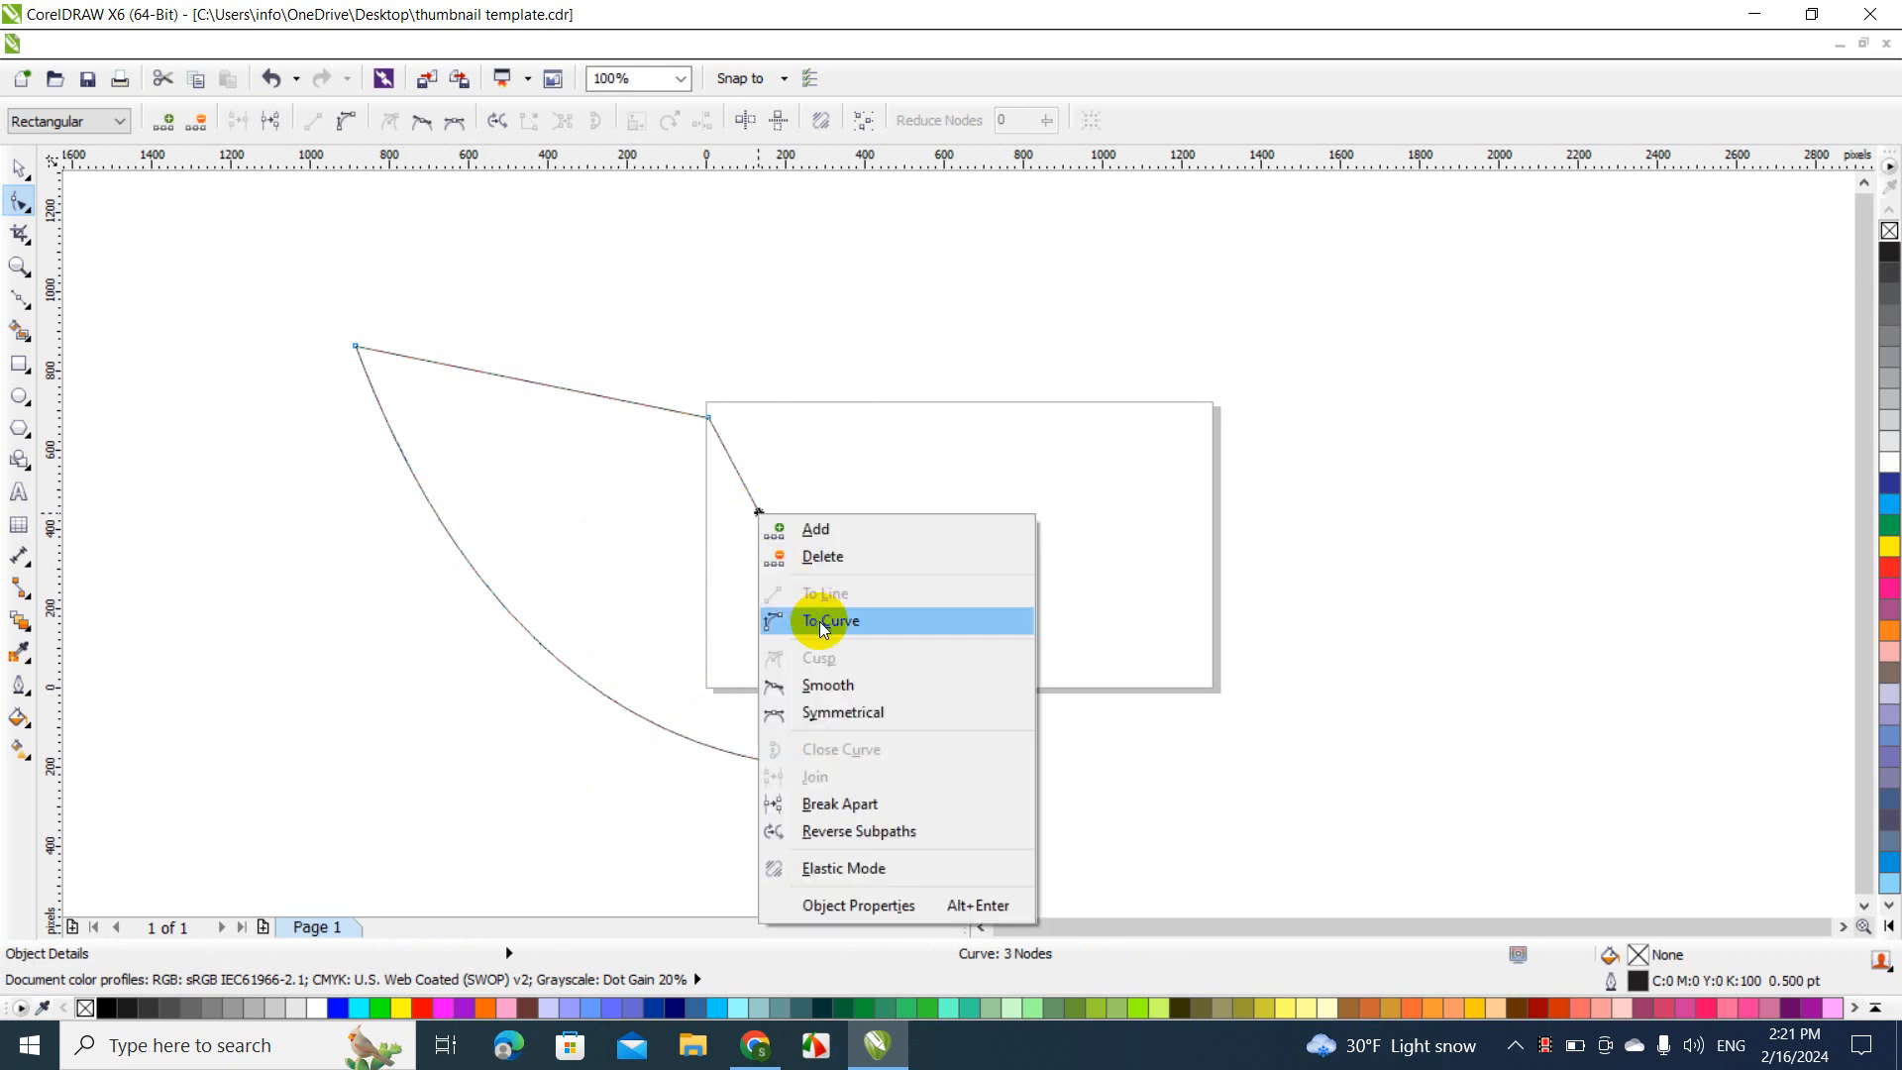
left_click(821, 621)
left_click_drag(789, 567, 845, 527)
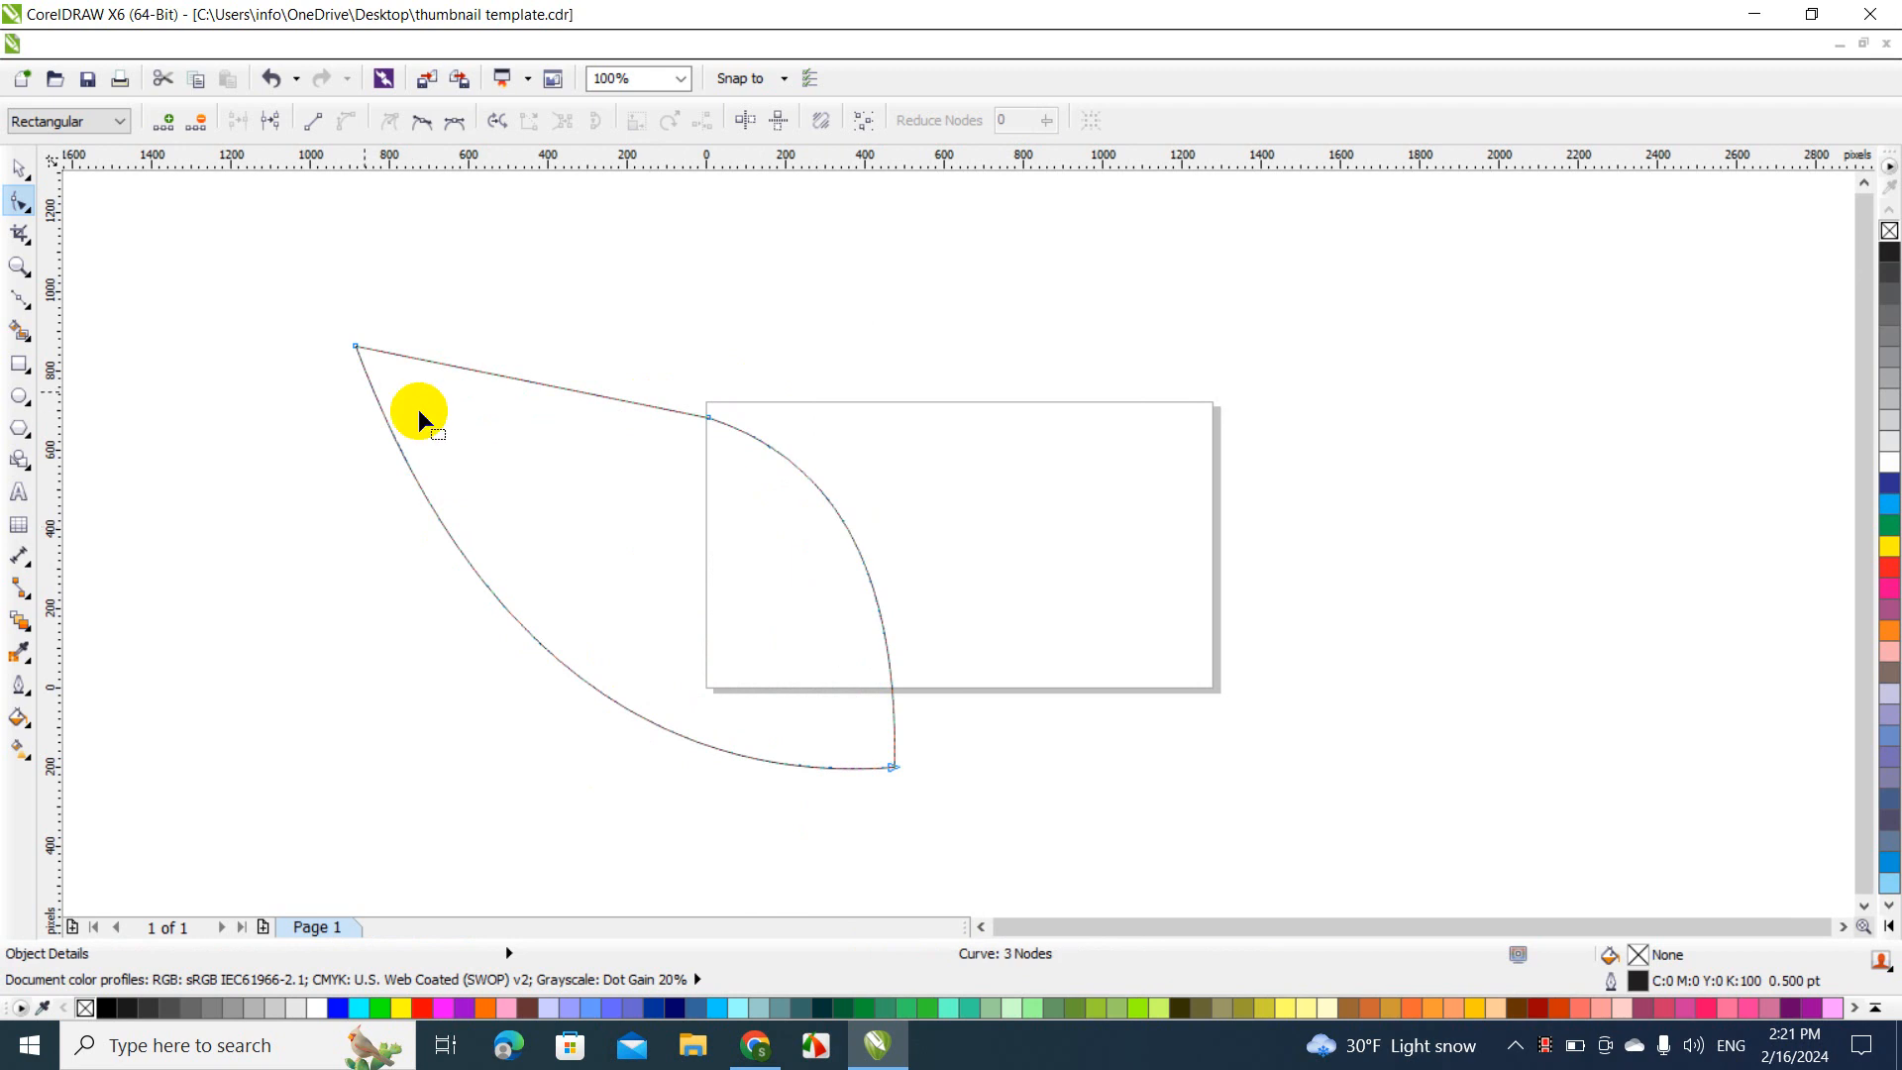
left_click(21, 170)
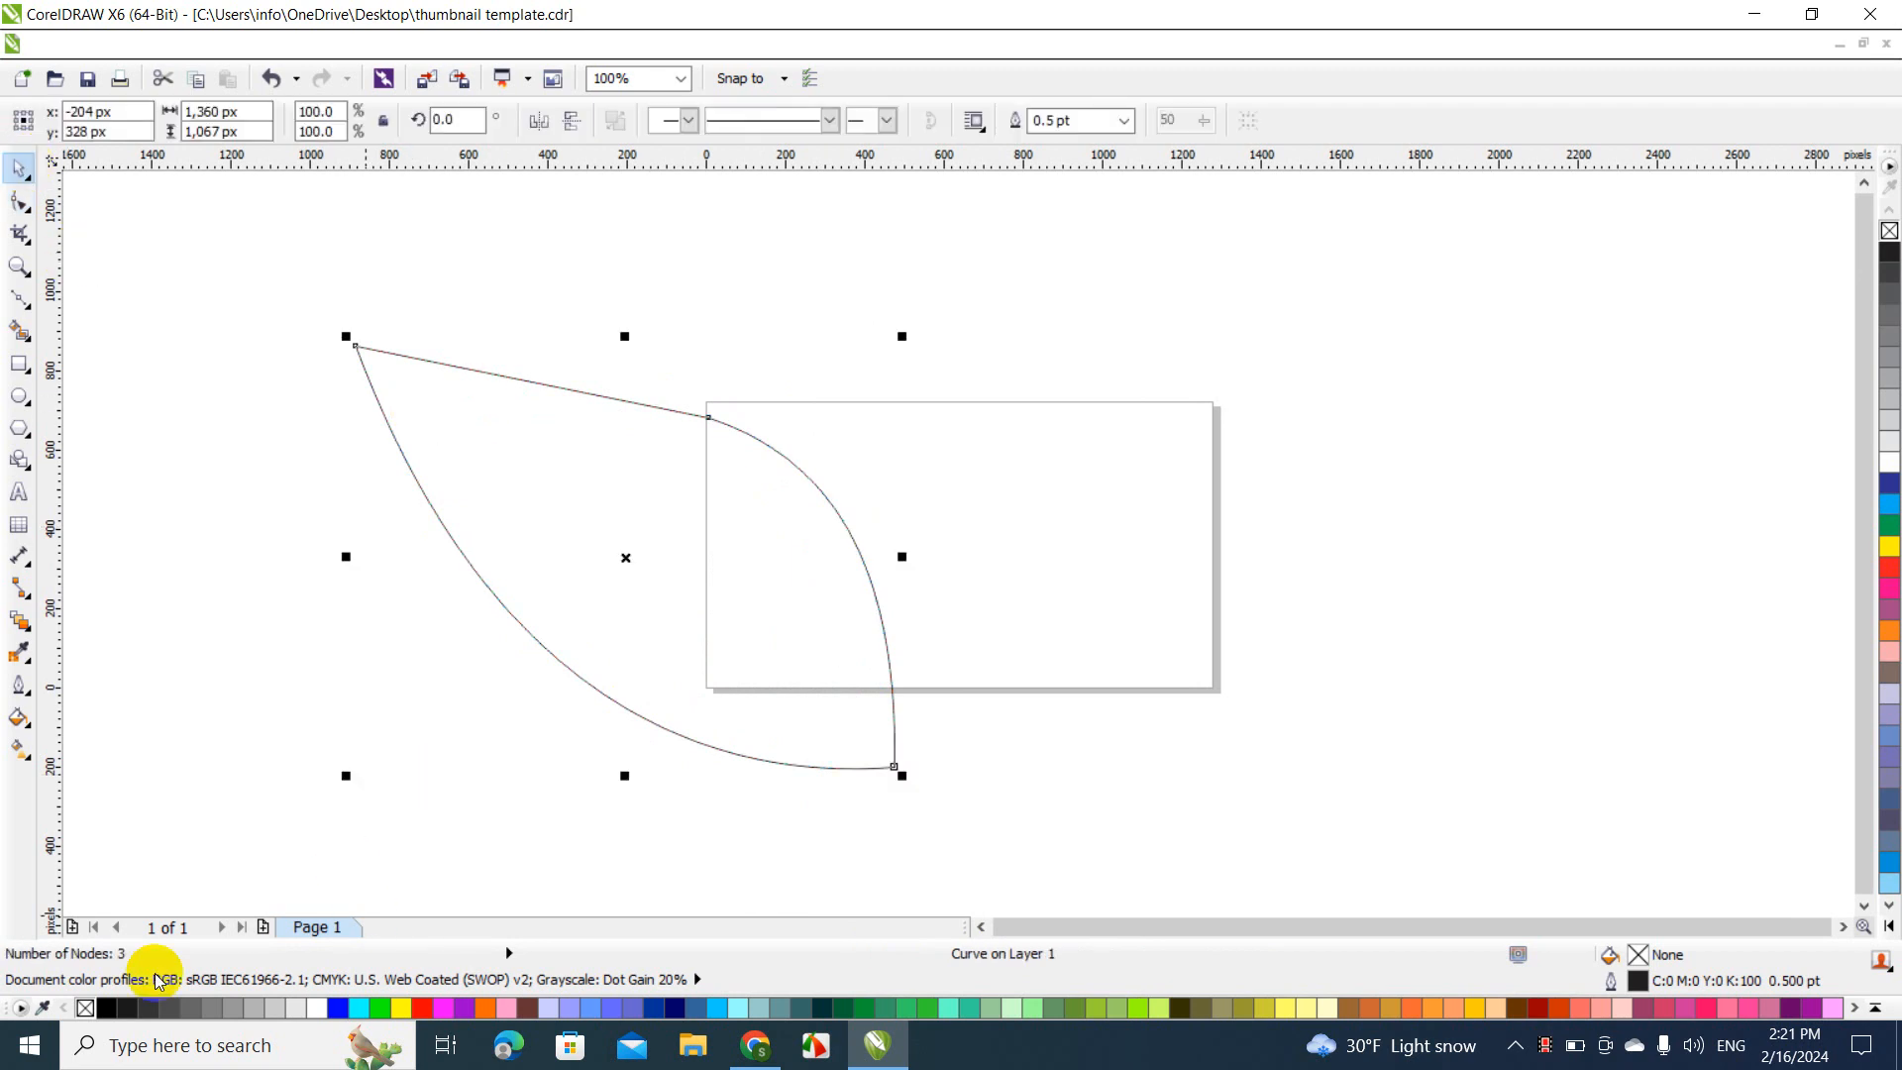
left_click(107, 1009)
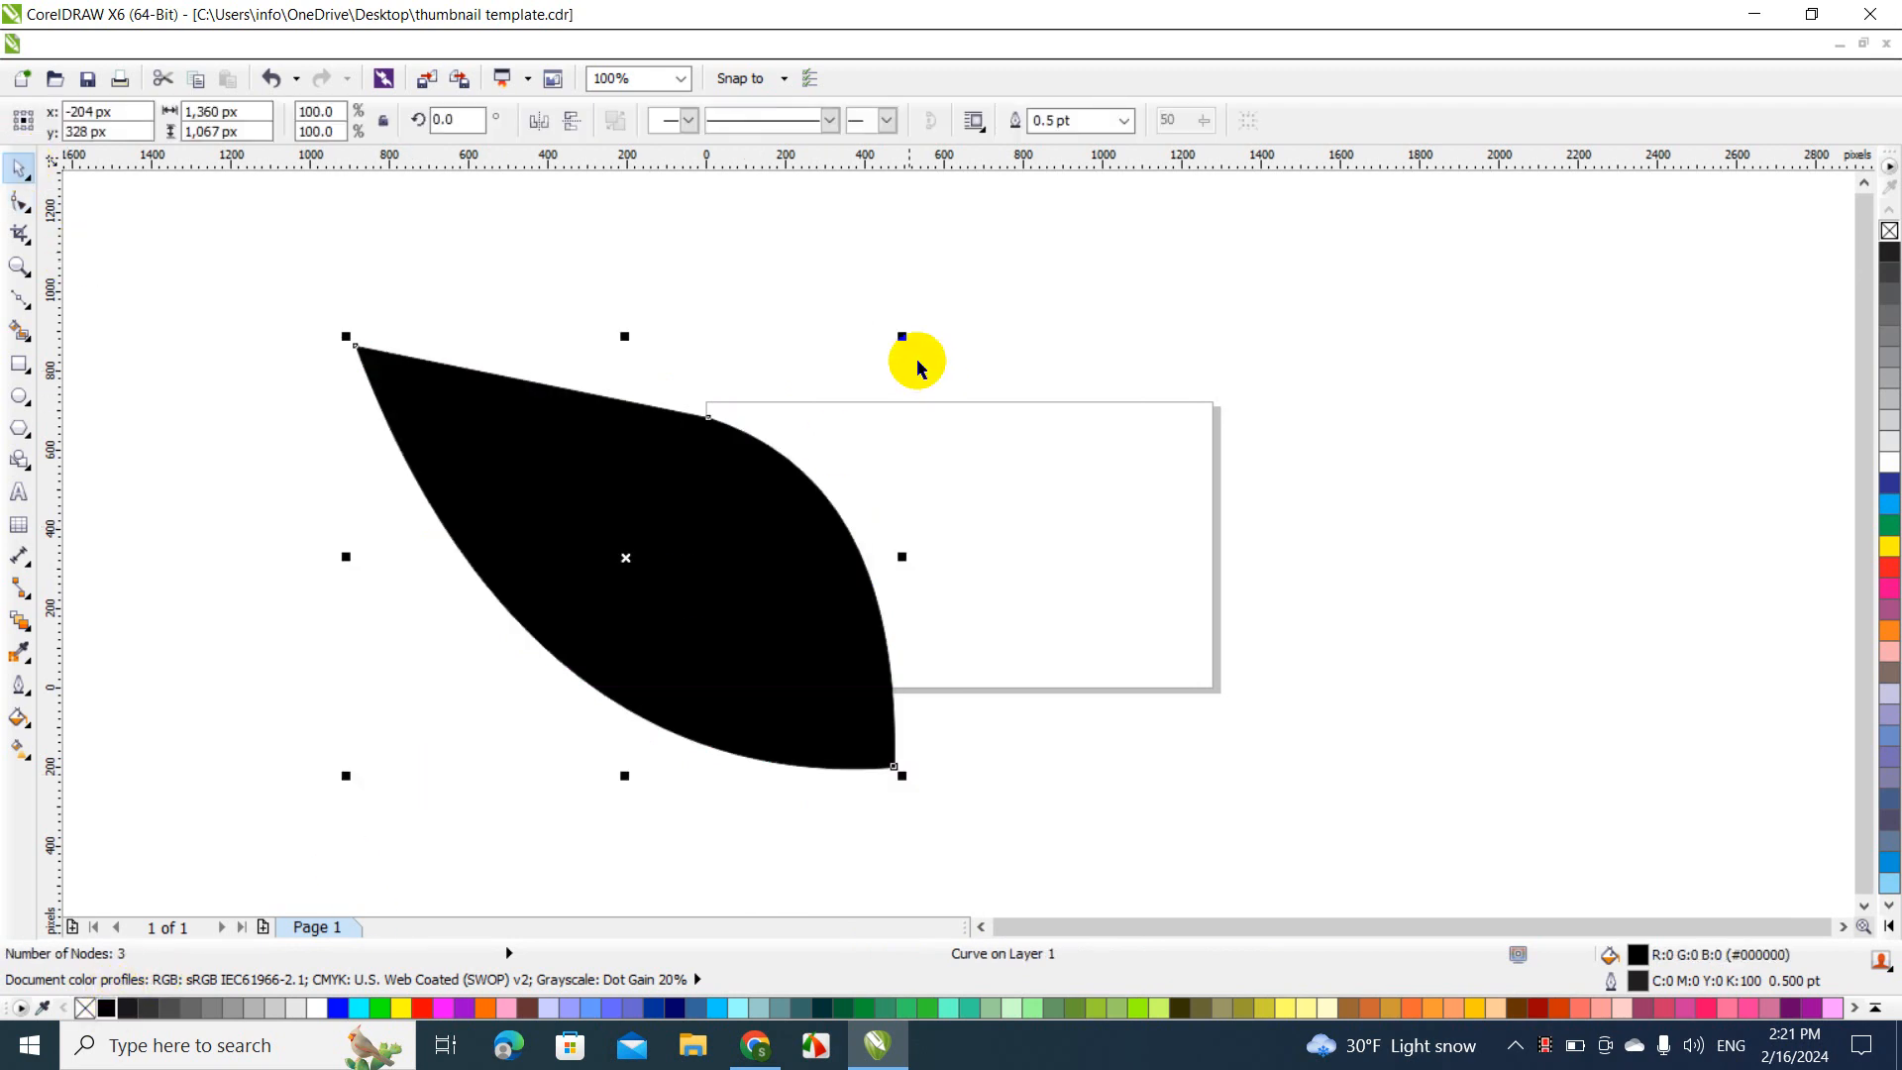
Scale the black leaf down to 30%, about 408 by 320 px, and place it off the page on the left
left_click_drag(902, 337, 575, 633)
left_click_drag(474, 701, 579, 586)
left_click(580, 586)
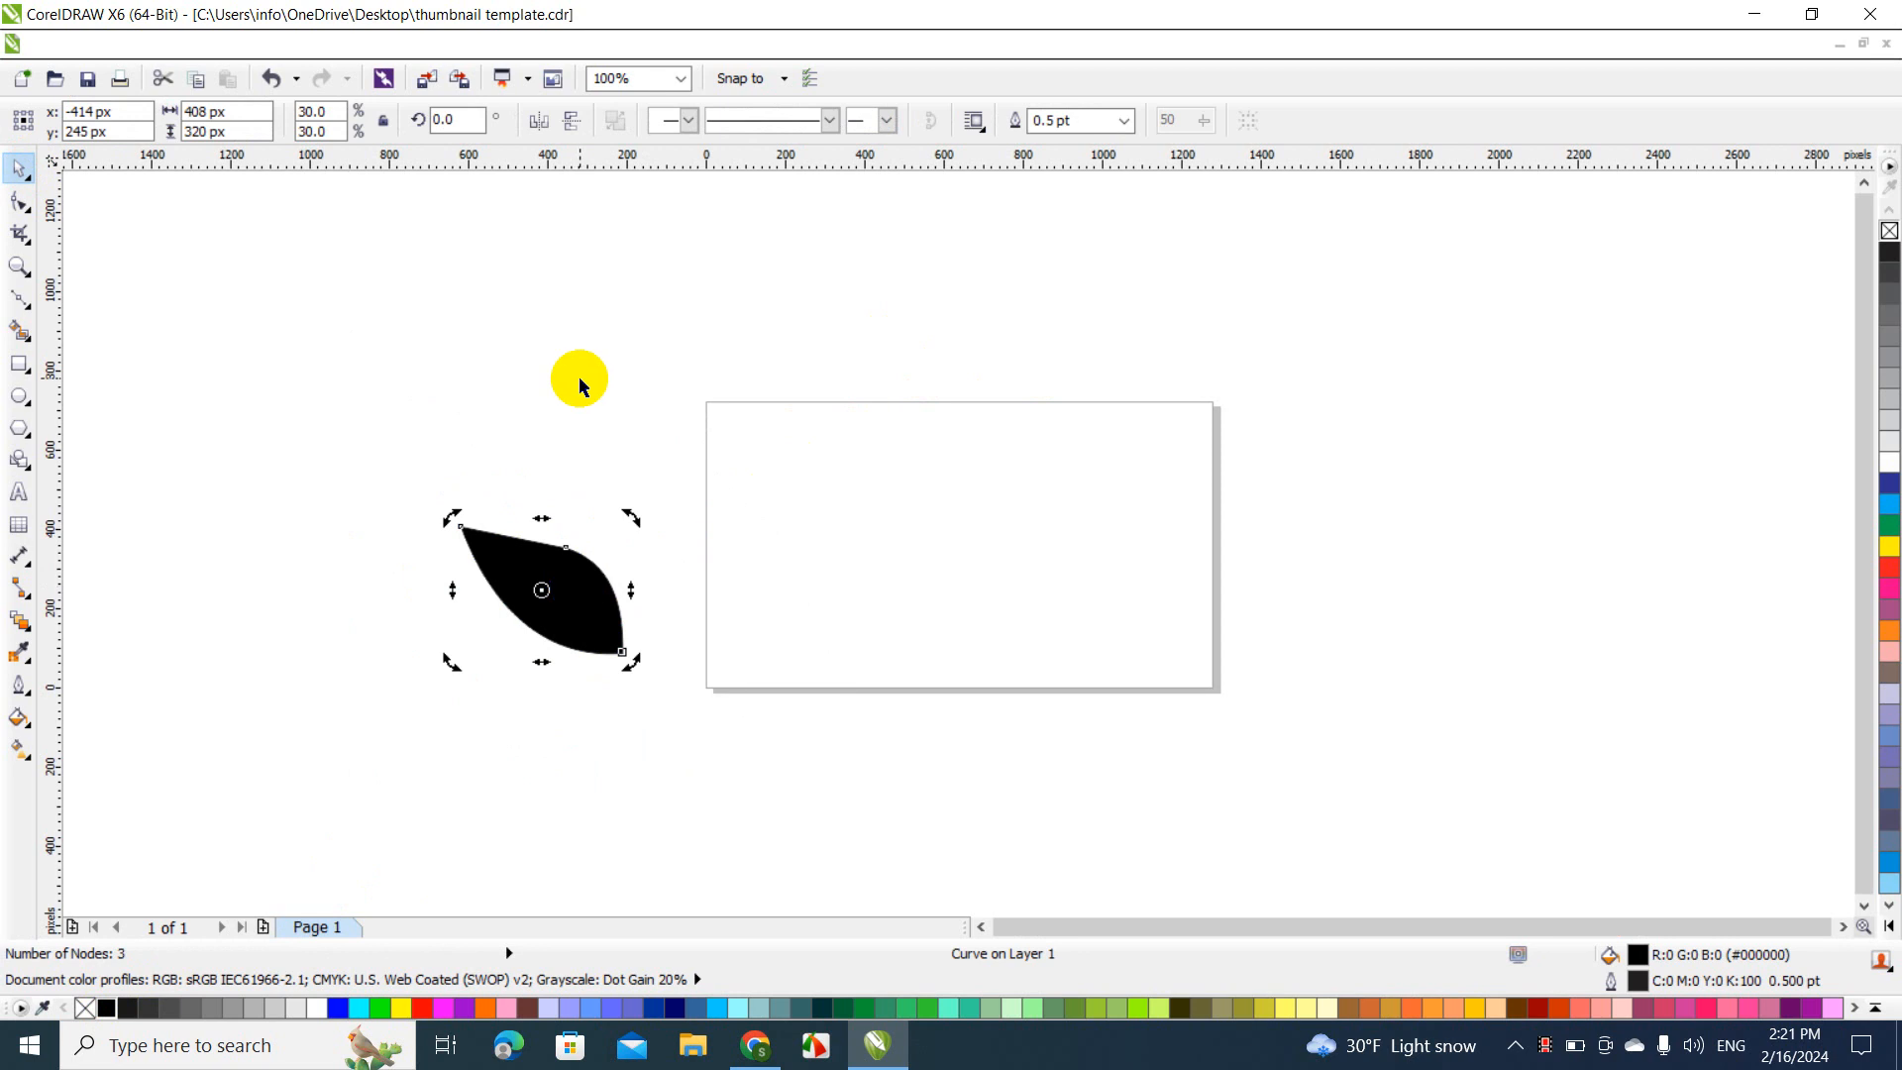
left_click(578, 377)
Place a horizontally mirrored copy of the leaf just right of the original, level with it and separated by a small gap
left_click_drag(571, 607, 800, 607)
left_click(859, 647)
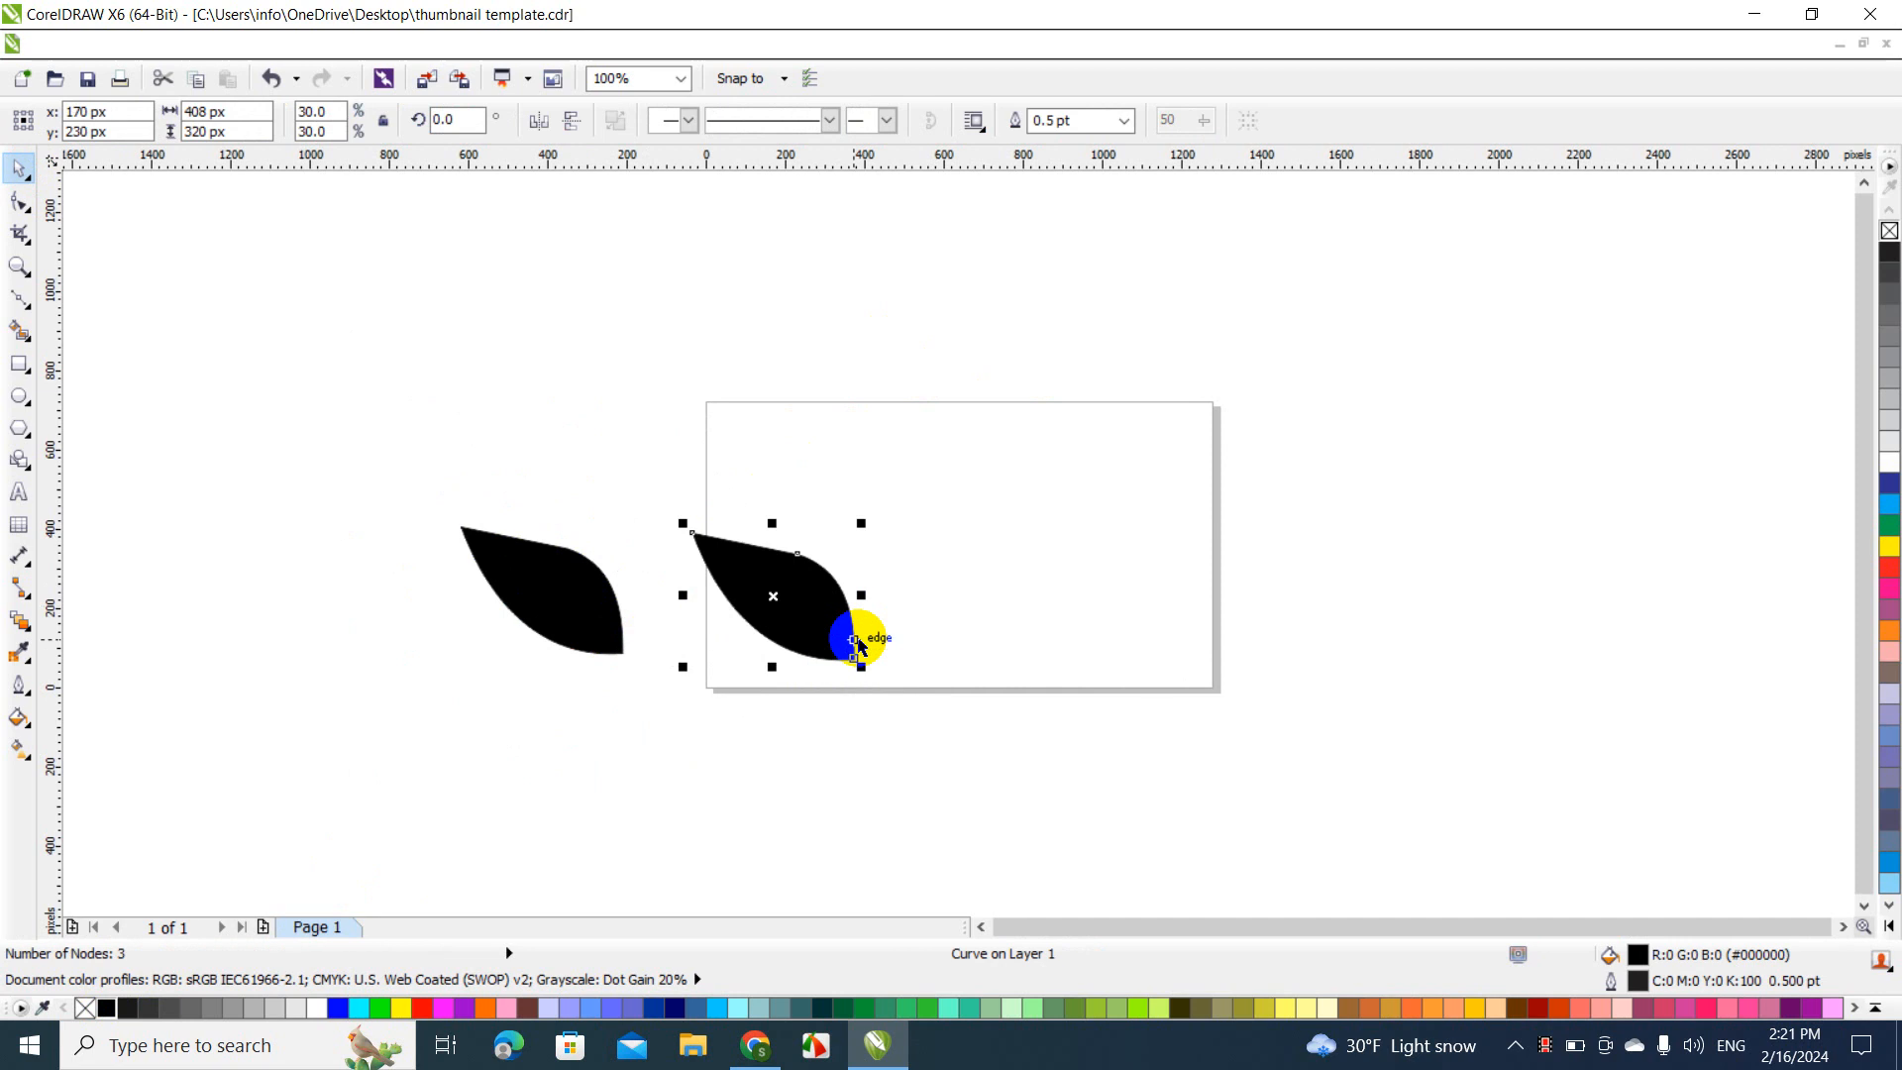
left_click(538, 120)
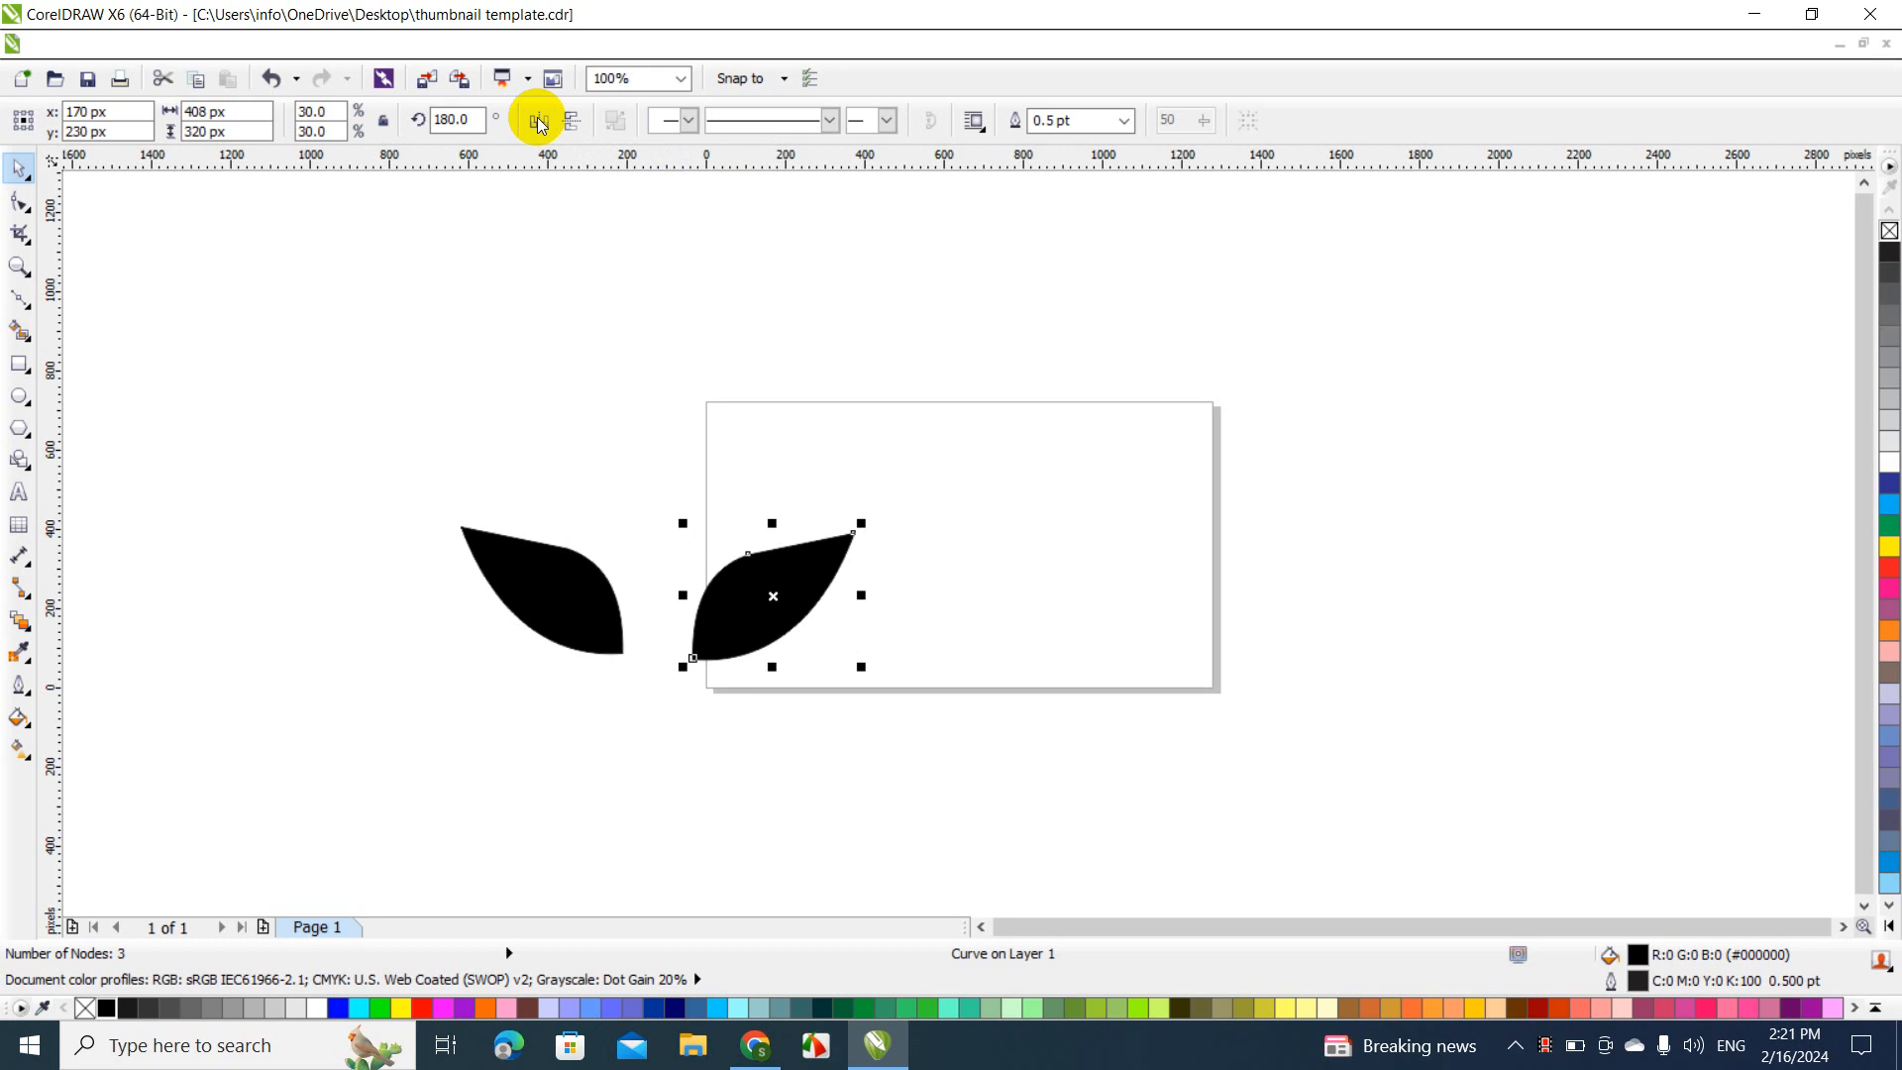
left_click_drag(798, 586, 751, 580)
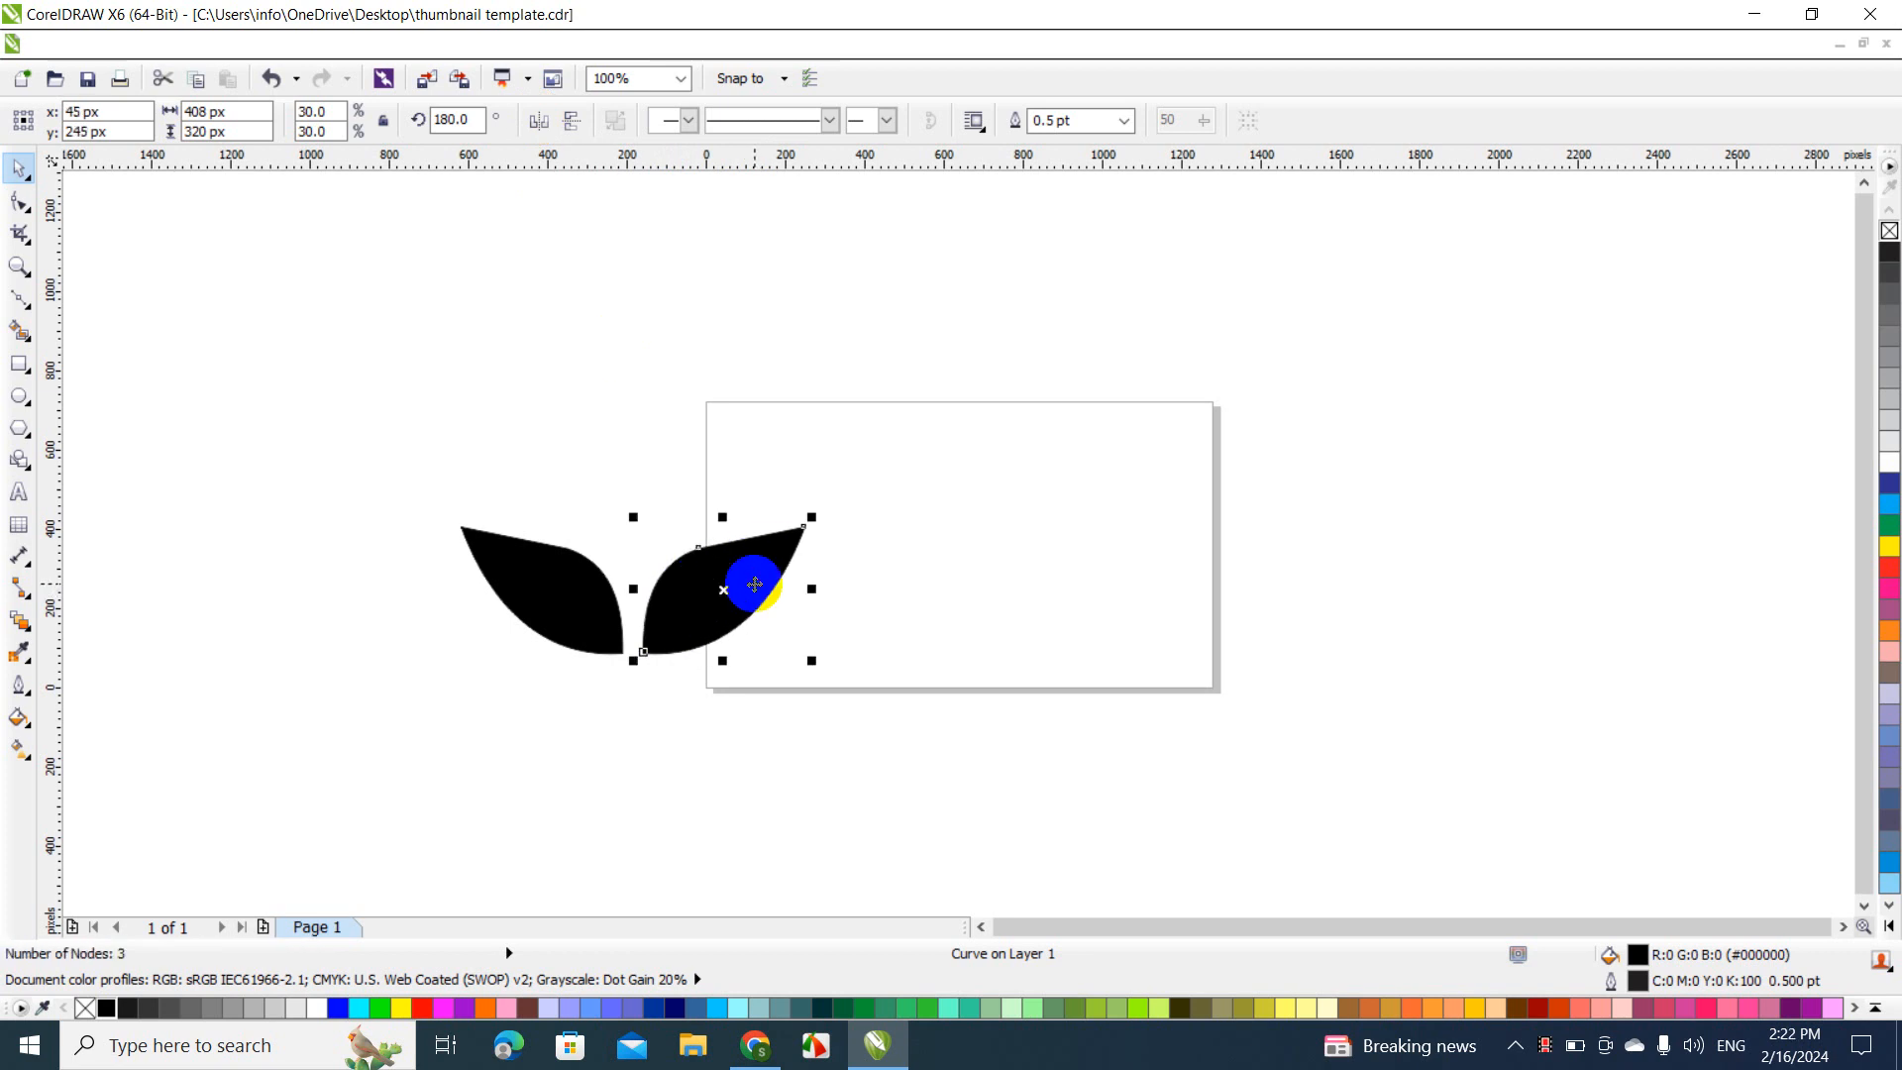
left_click(1052, 513)
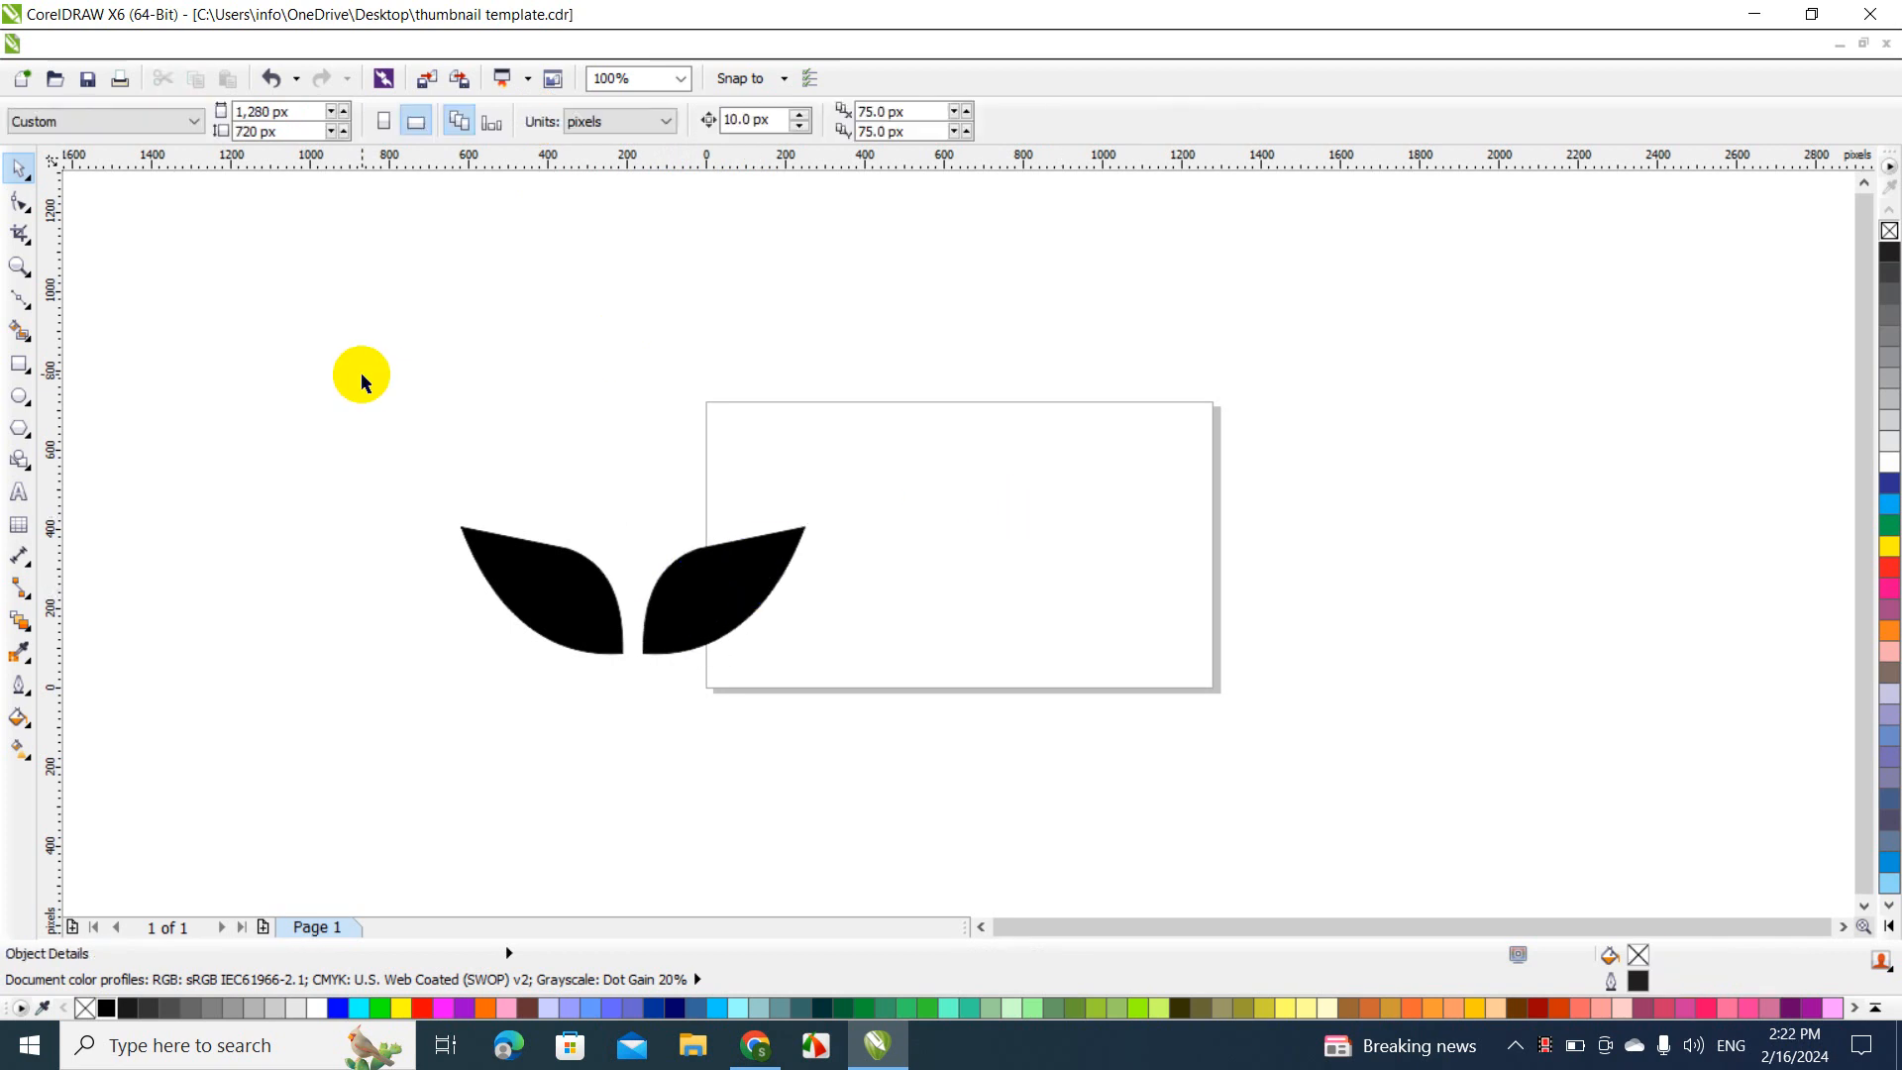
Scale the pair of leaves down together to about 288 by 106 px
left_click_drag(361, 374, 919, 784)
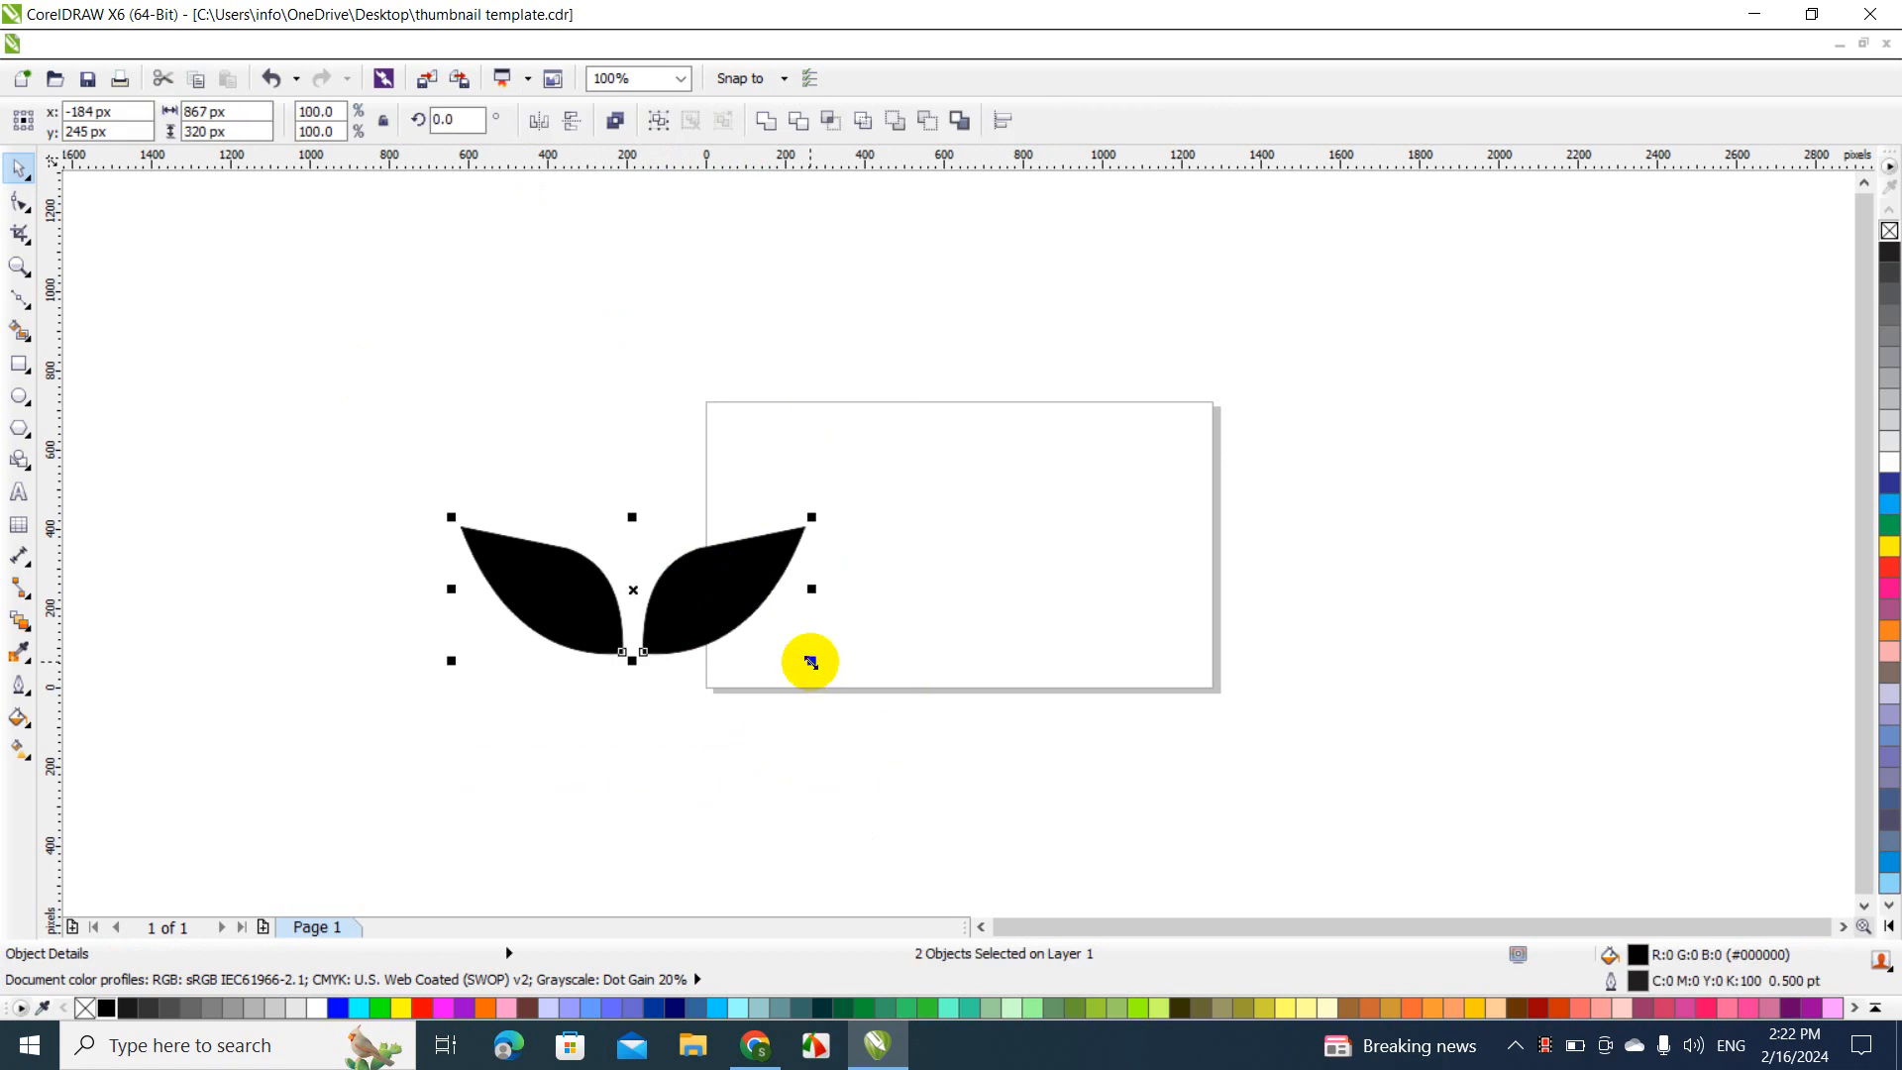
left_click_drag(811, 662, 579, 615)
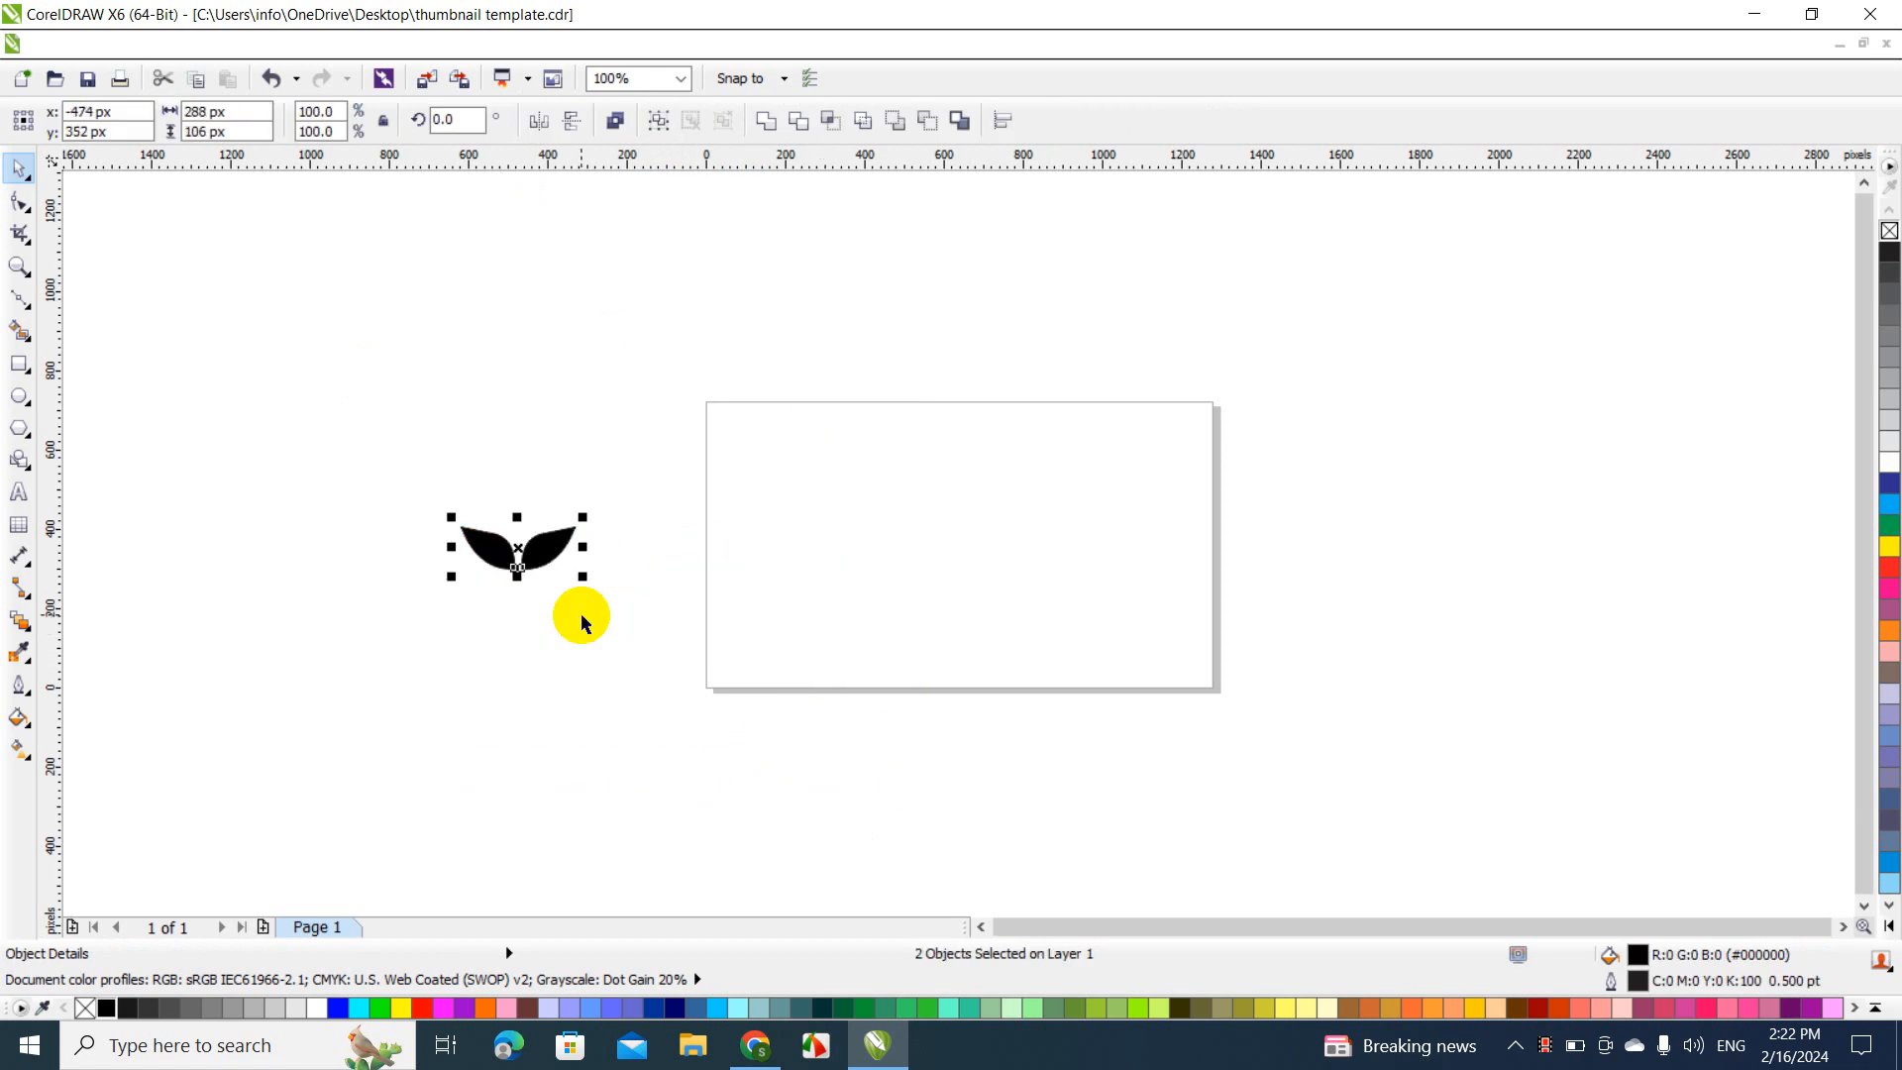
left_click(646, 374)
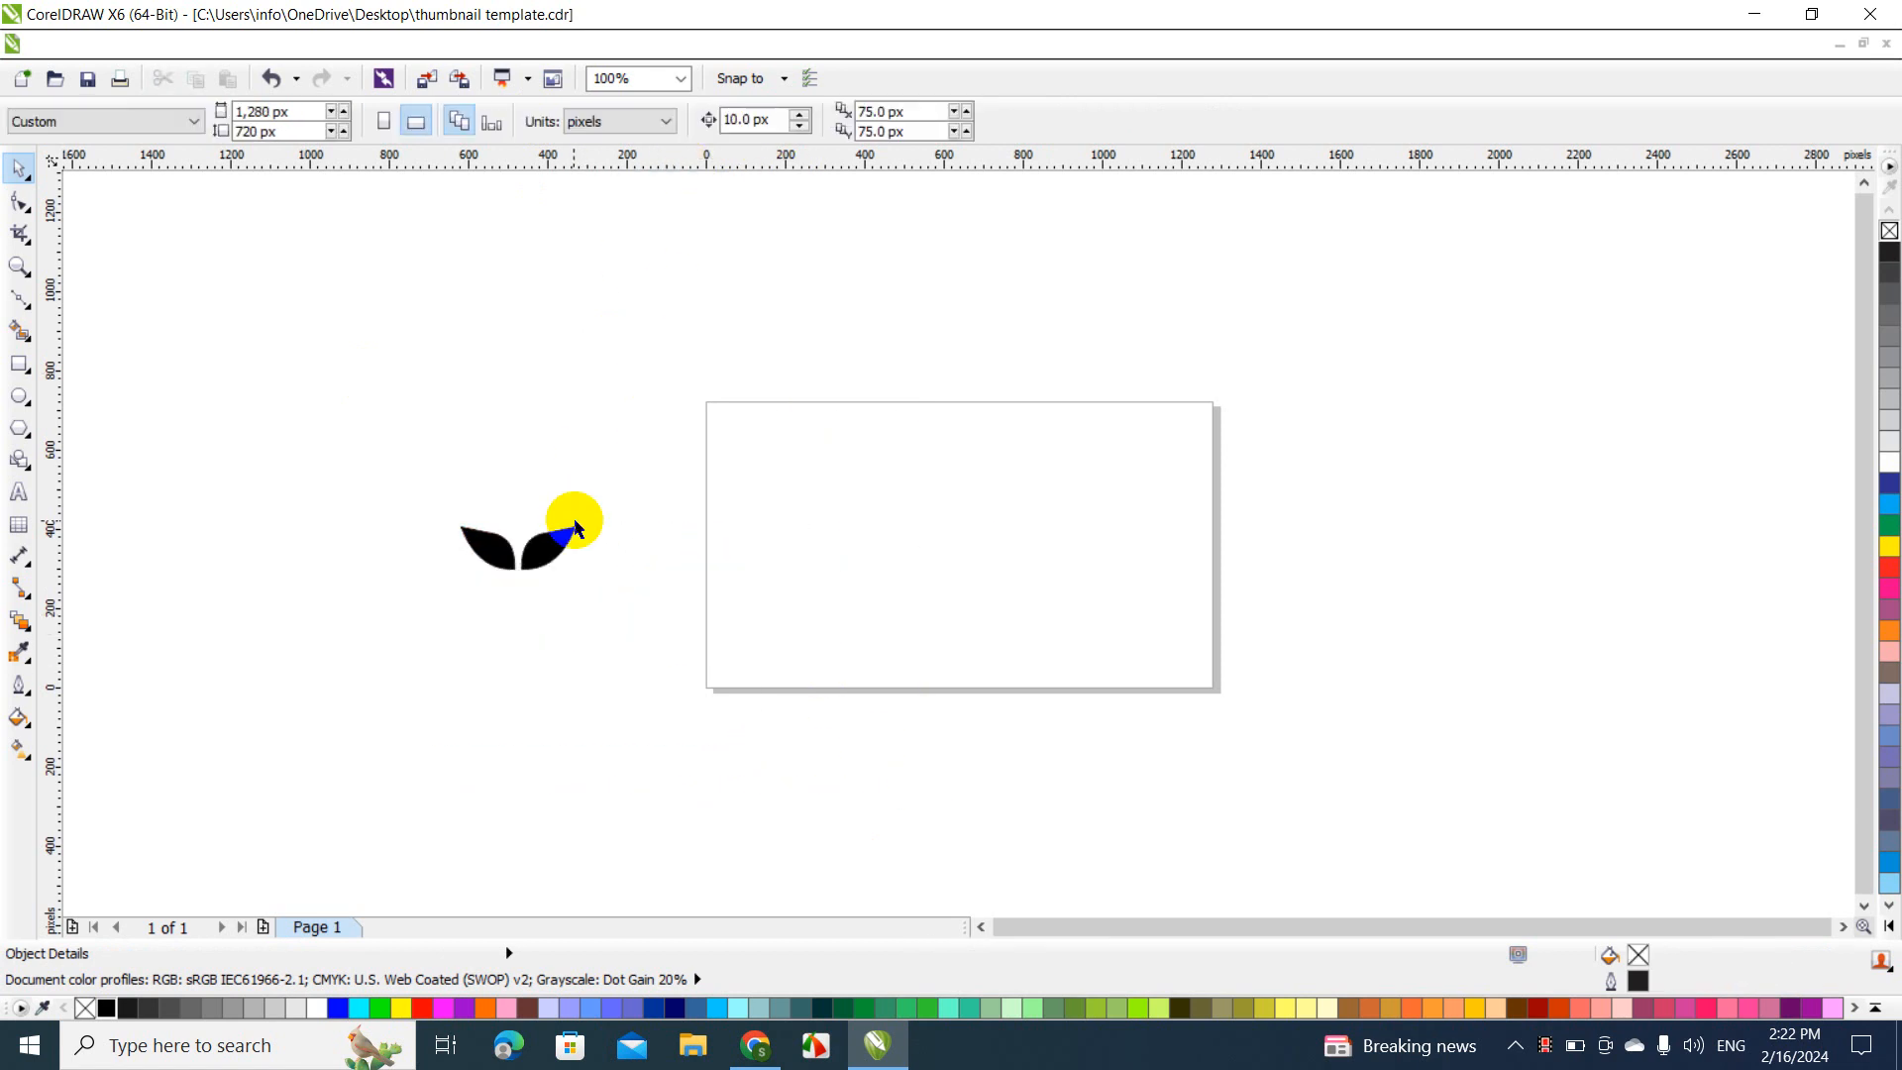
Copy the right leaf of the pair to the upper right area of the page
left_click_drag(561, 551, 1120, 490)
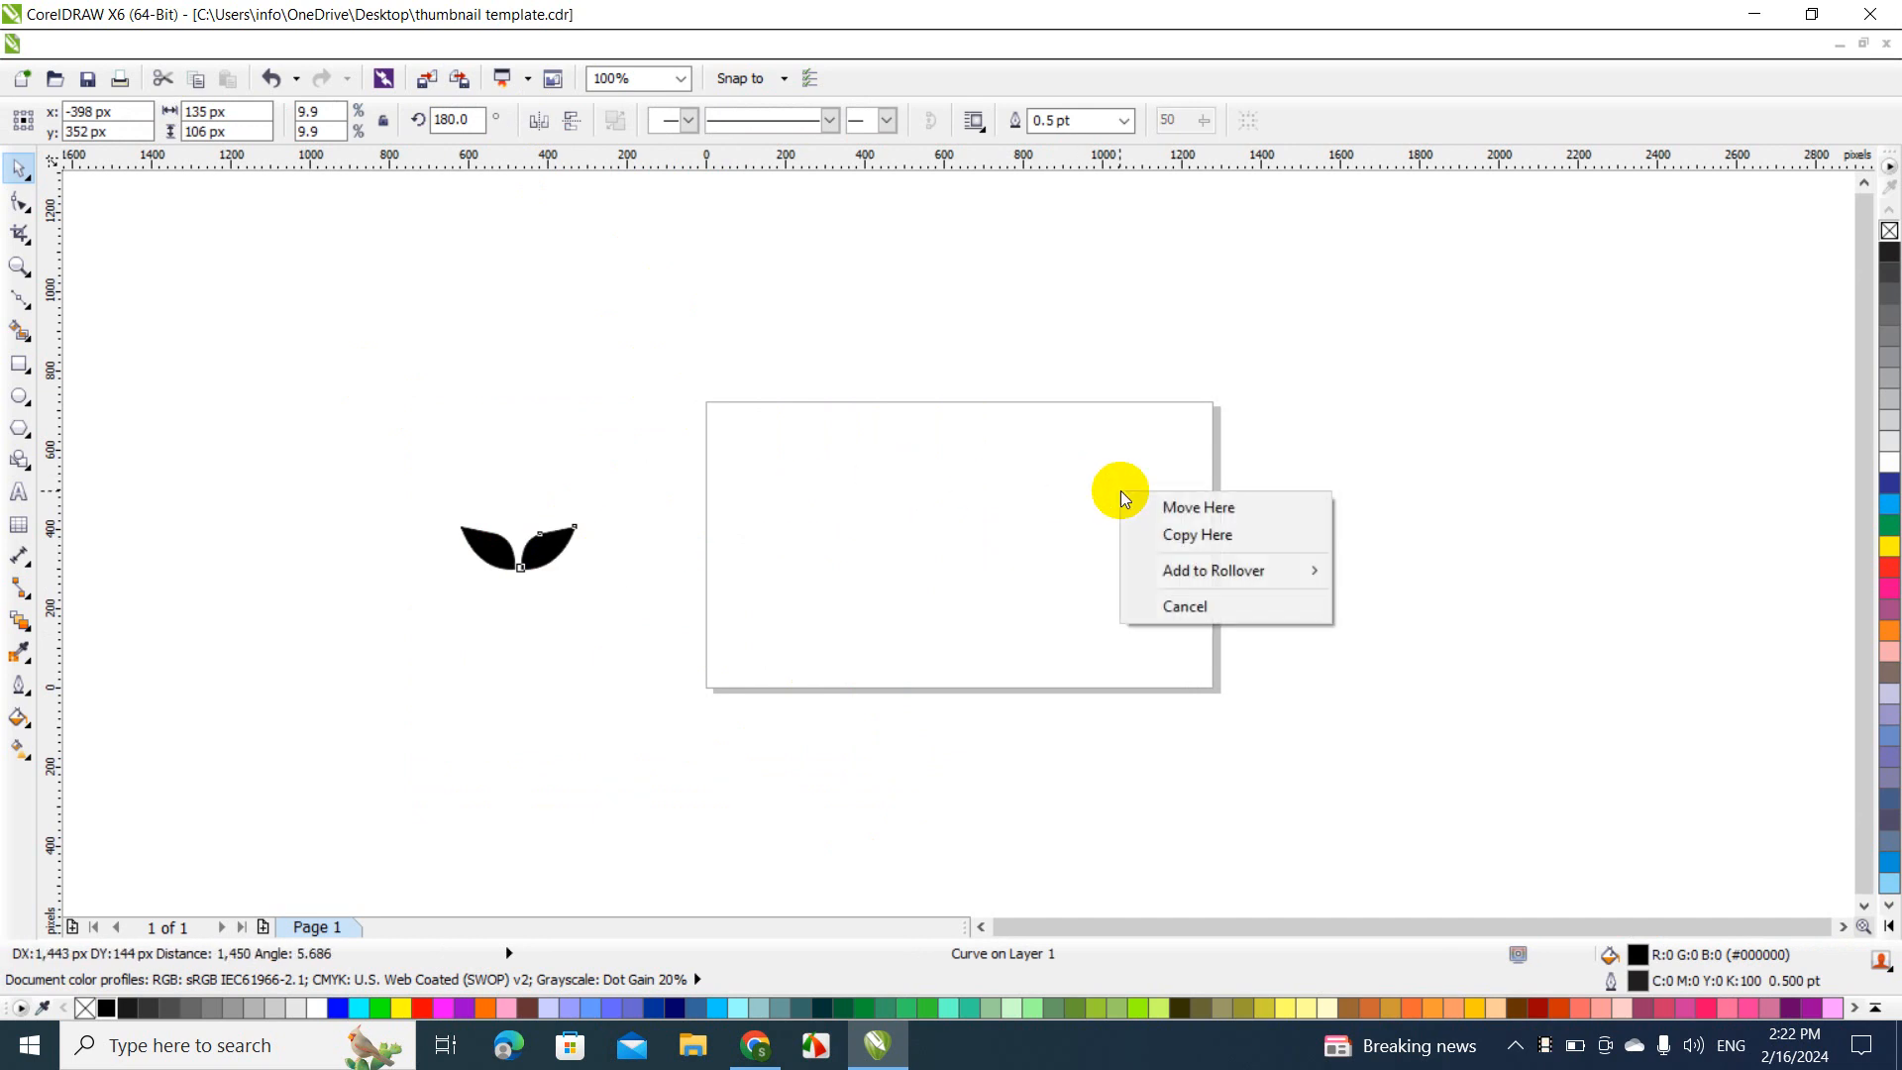
left_click(1145, 535)
left_click(978, 572)
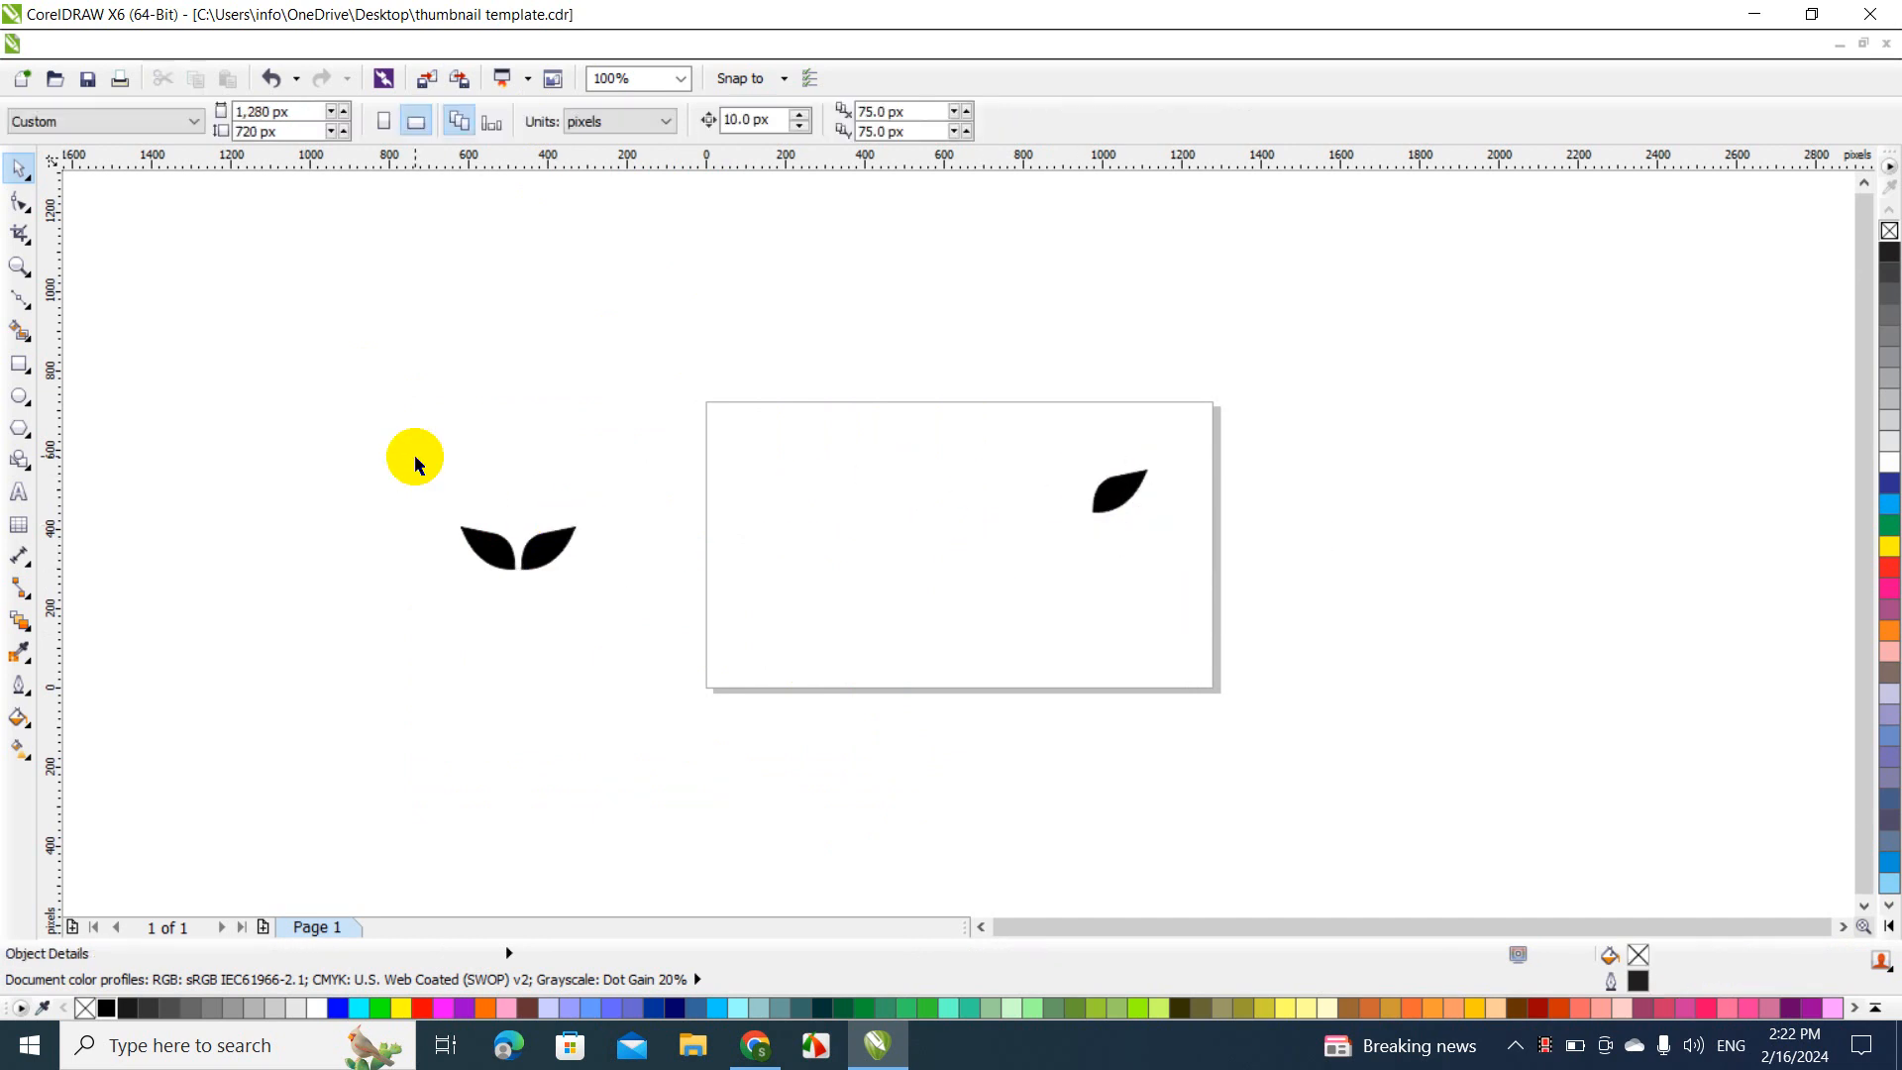
Weld the two paired leaves into one object and shrink it to 96.7%, about 278 by 103 px
left_click_drag(414, 465, 704, 730)
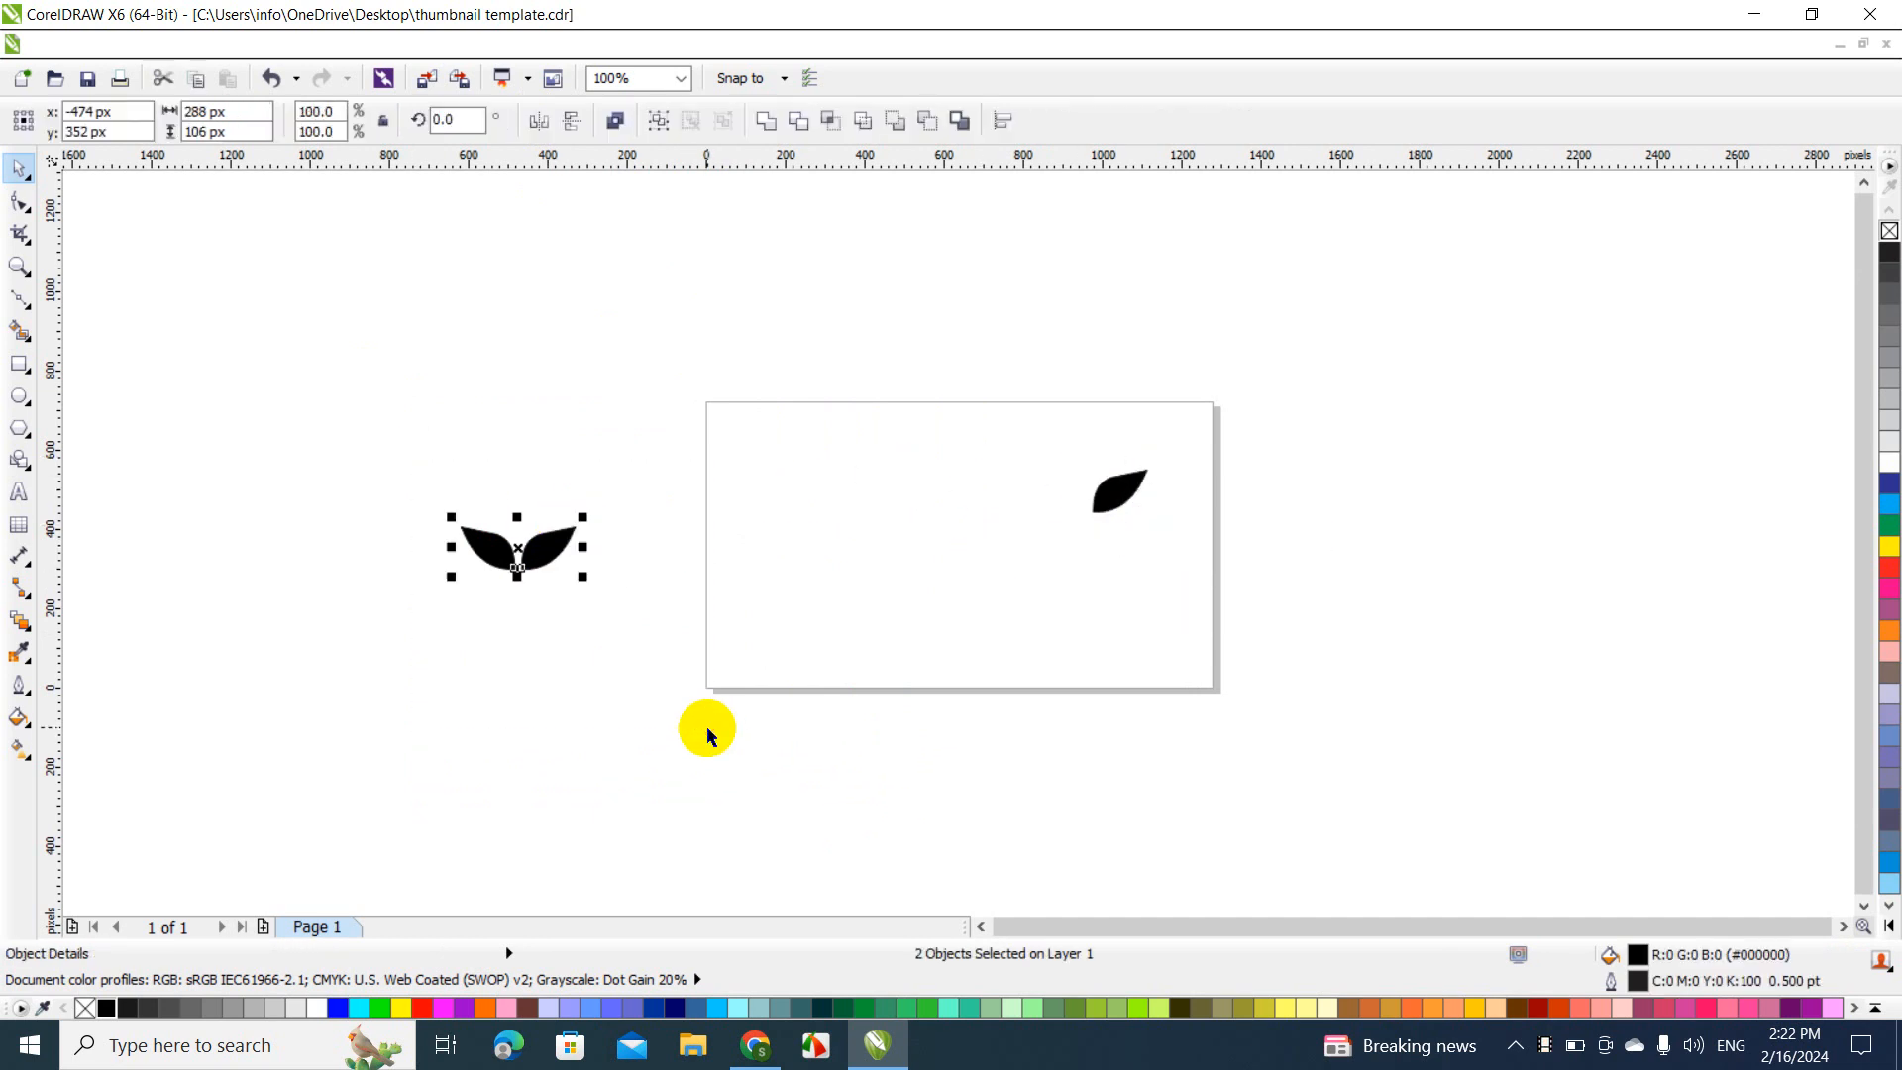
left_click(781, 120)
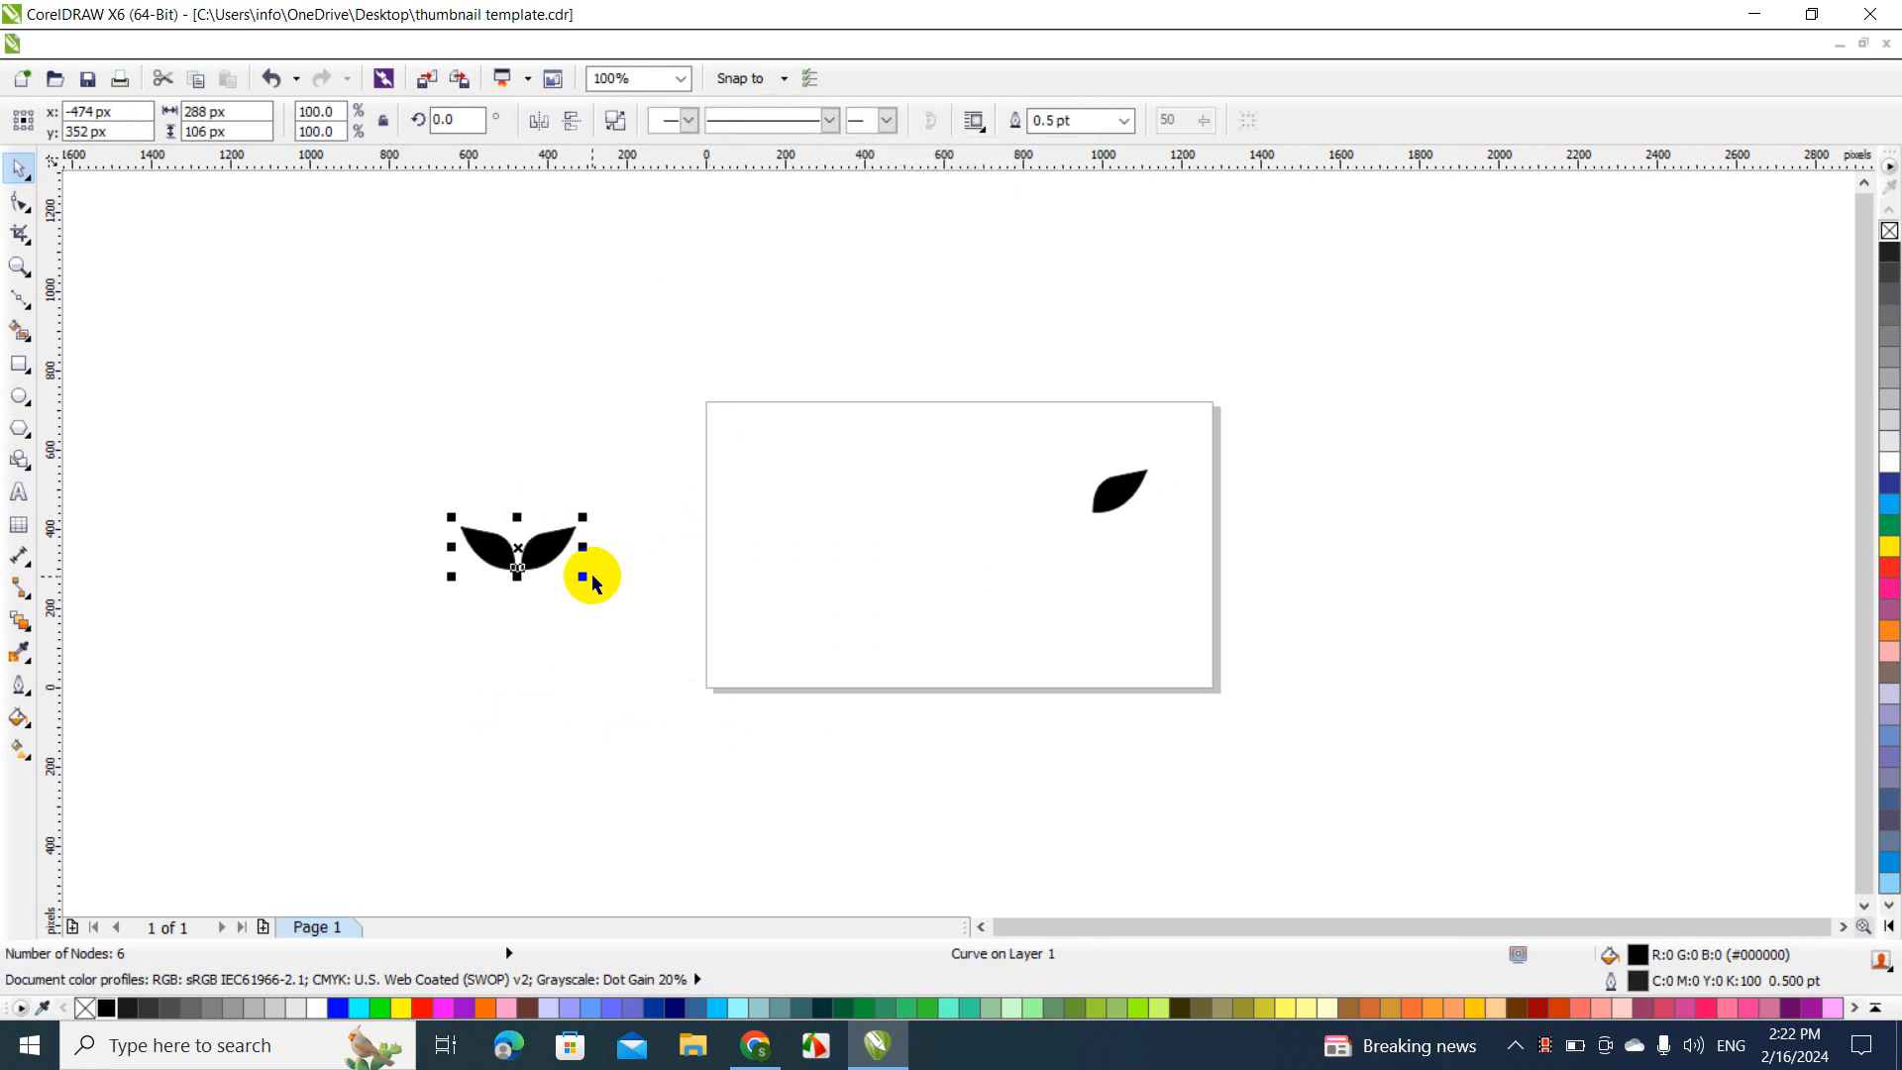
mouse_move(585, 575)
left_mouse_down()
mouse_move(544, 577)
mouse_move(584, 600)
left_mouse_up()
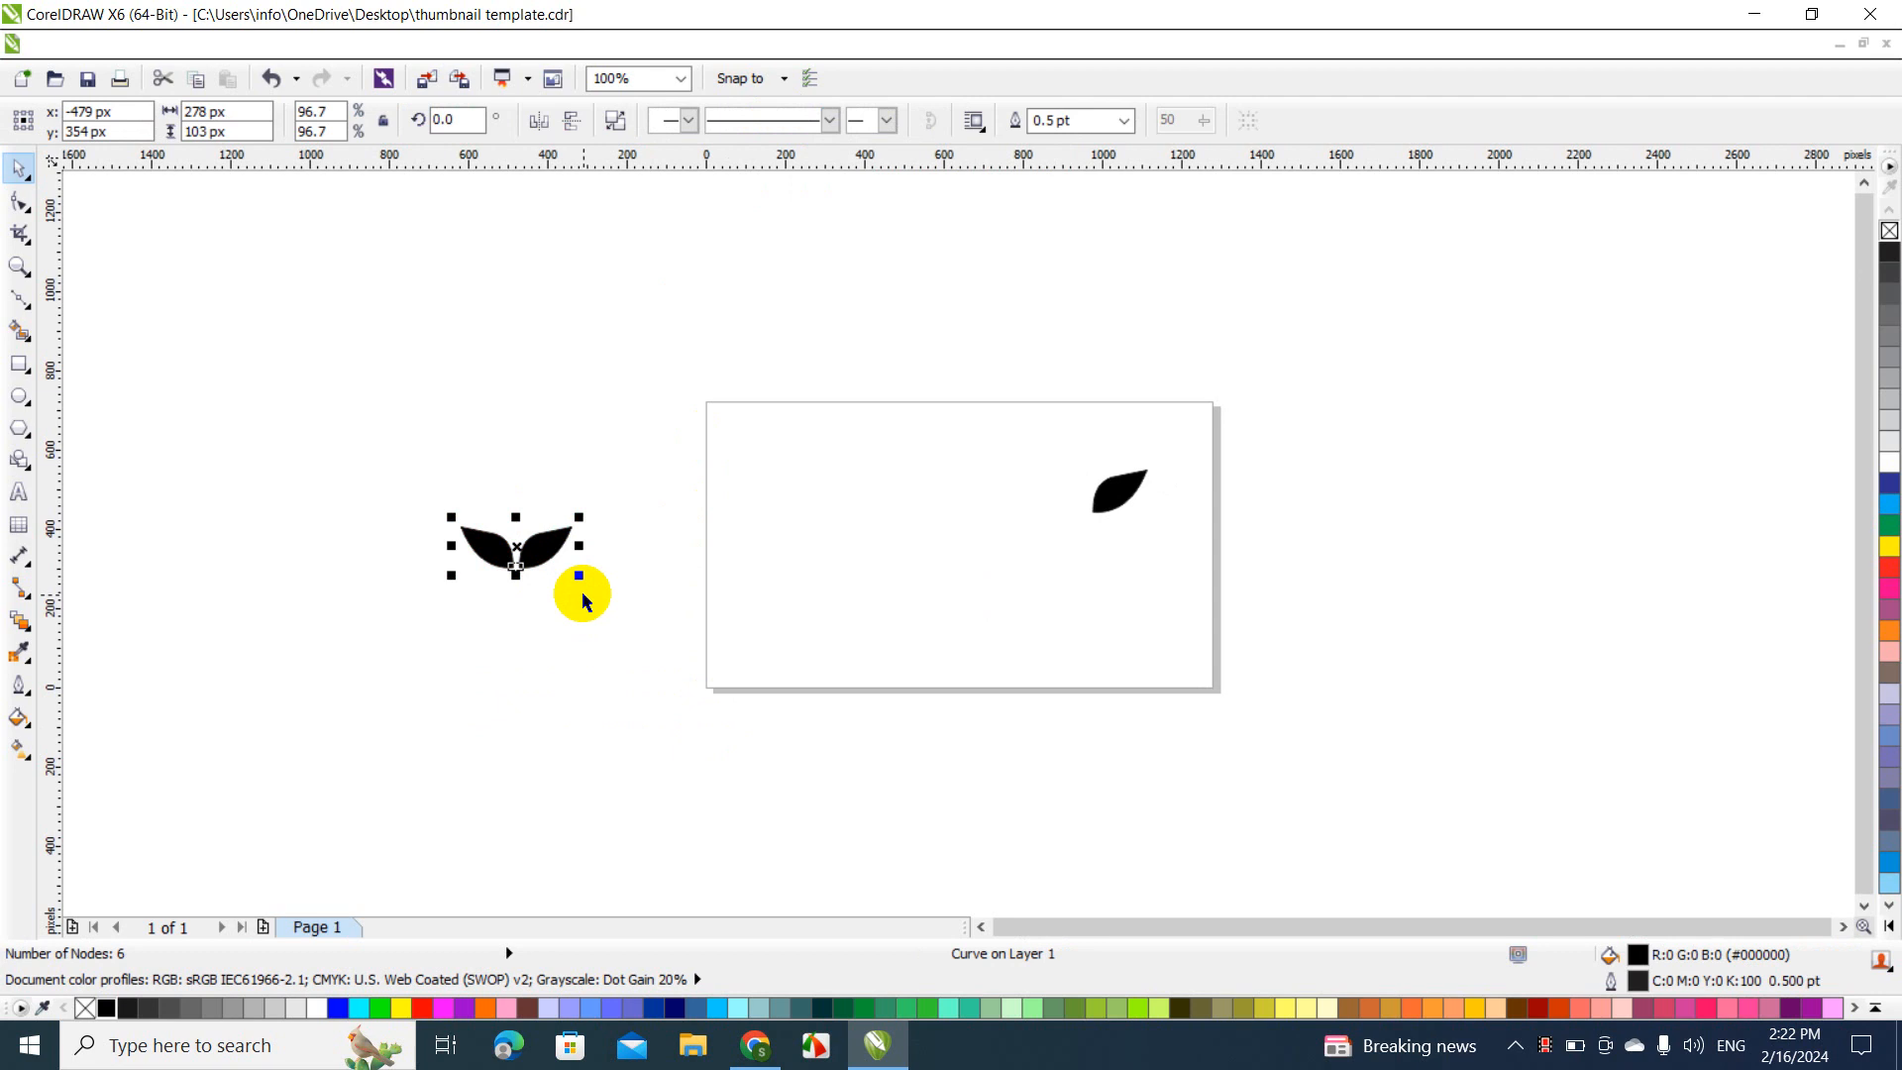
Rotate the welded leaf pair 90 degrees and mirror it horizontally
left_click(474, 126)
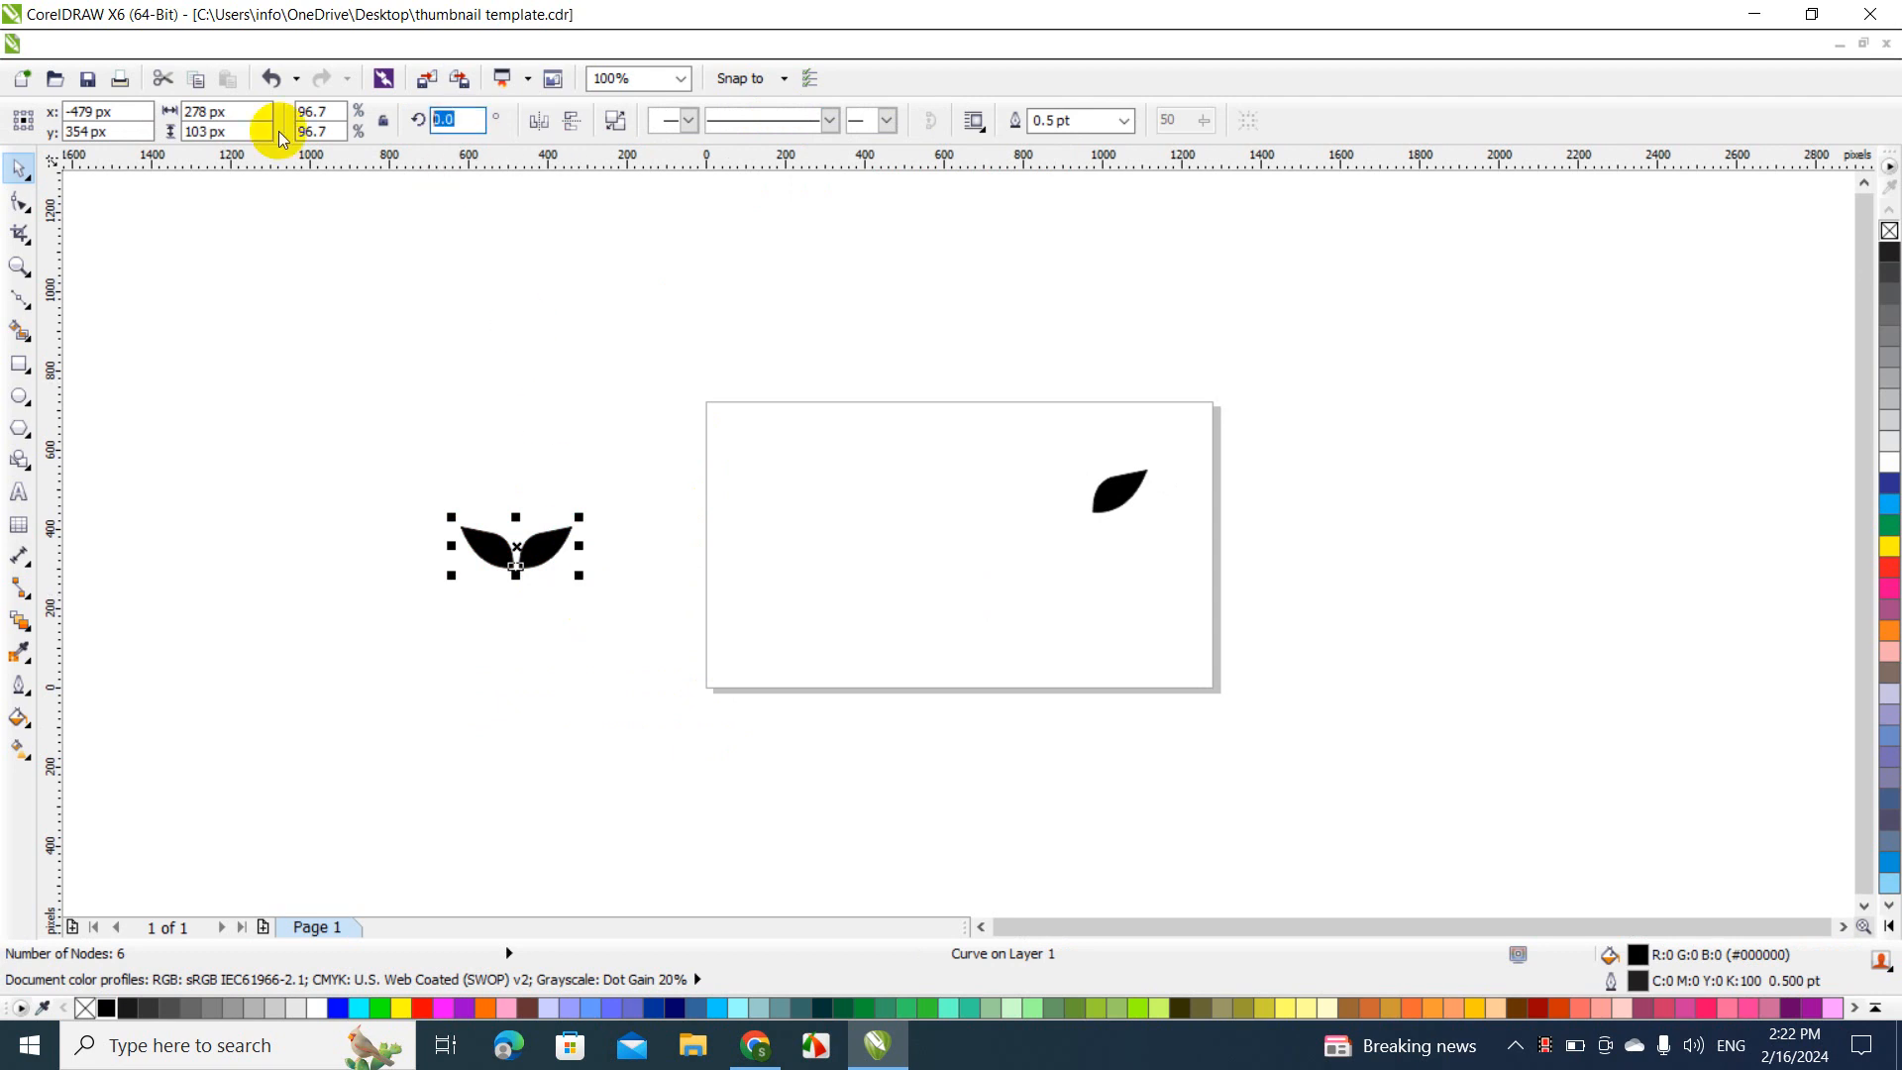
type("90")
key("Return")
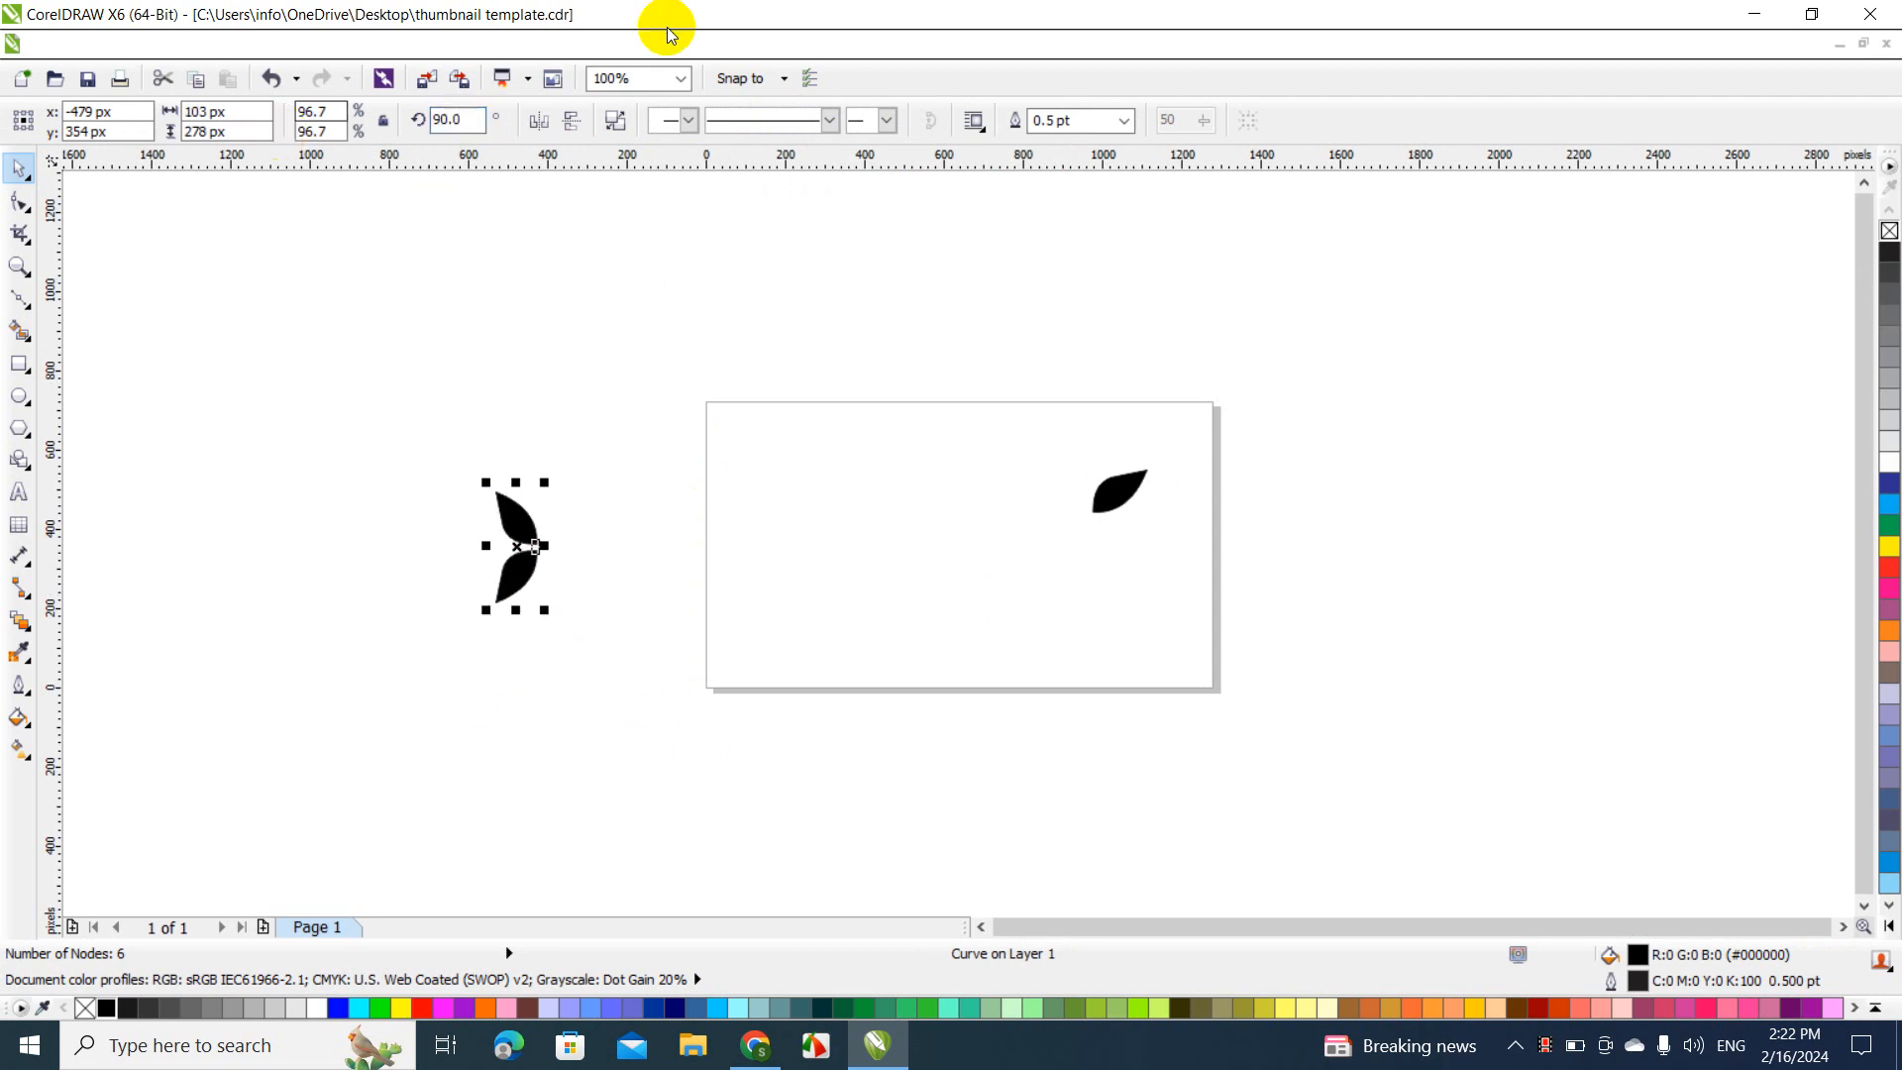
left_click(539, 121)
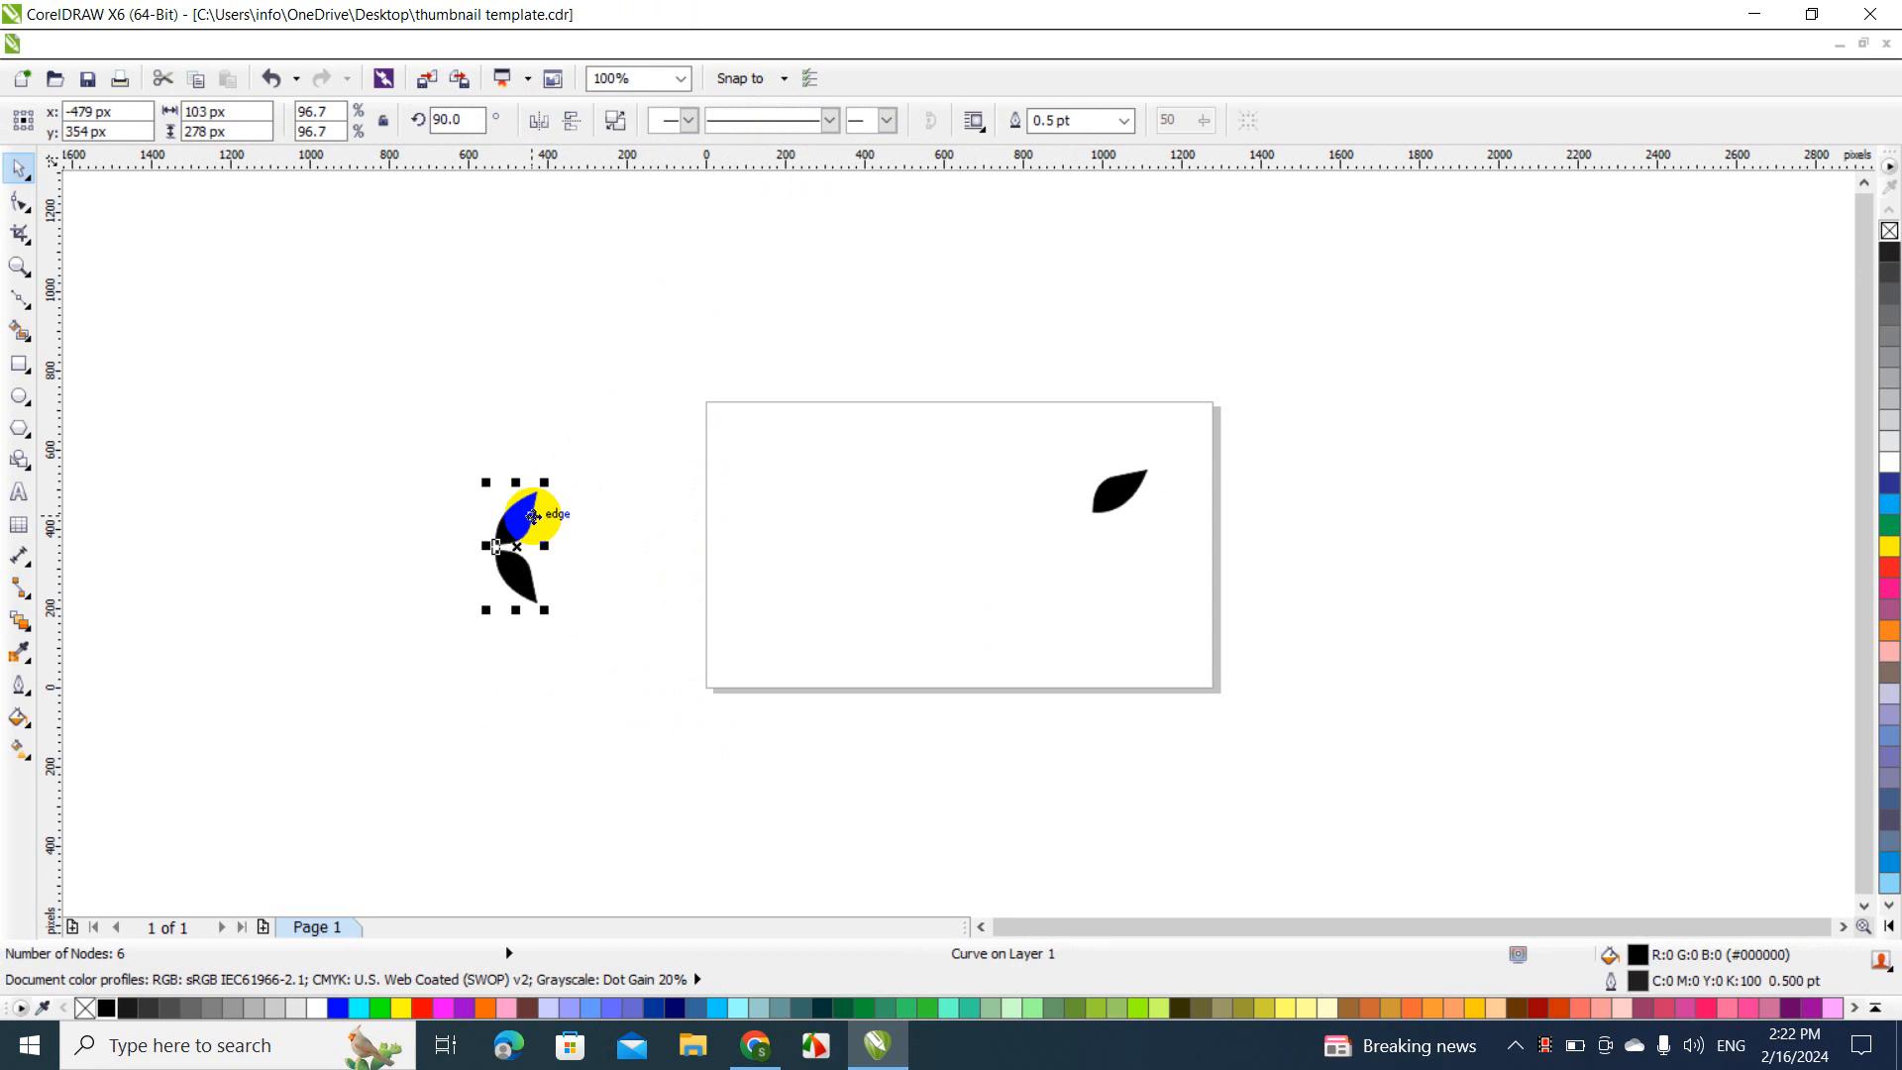
Move the welded leaf pair to the upper left of the page area and place a copy above the page's right side
left_click_drag(537, 505, 353, 236)
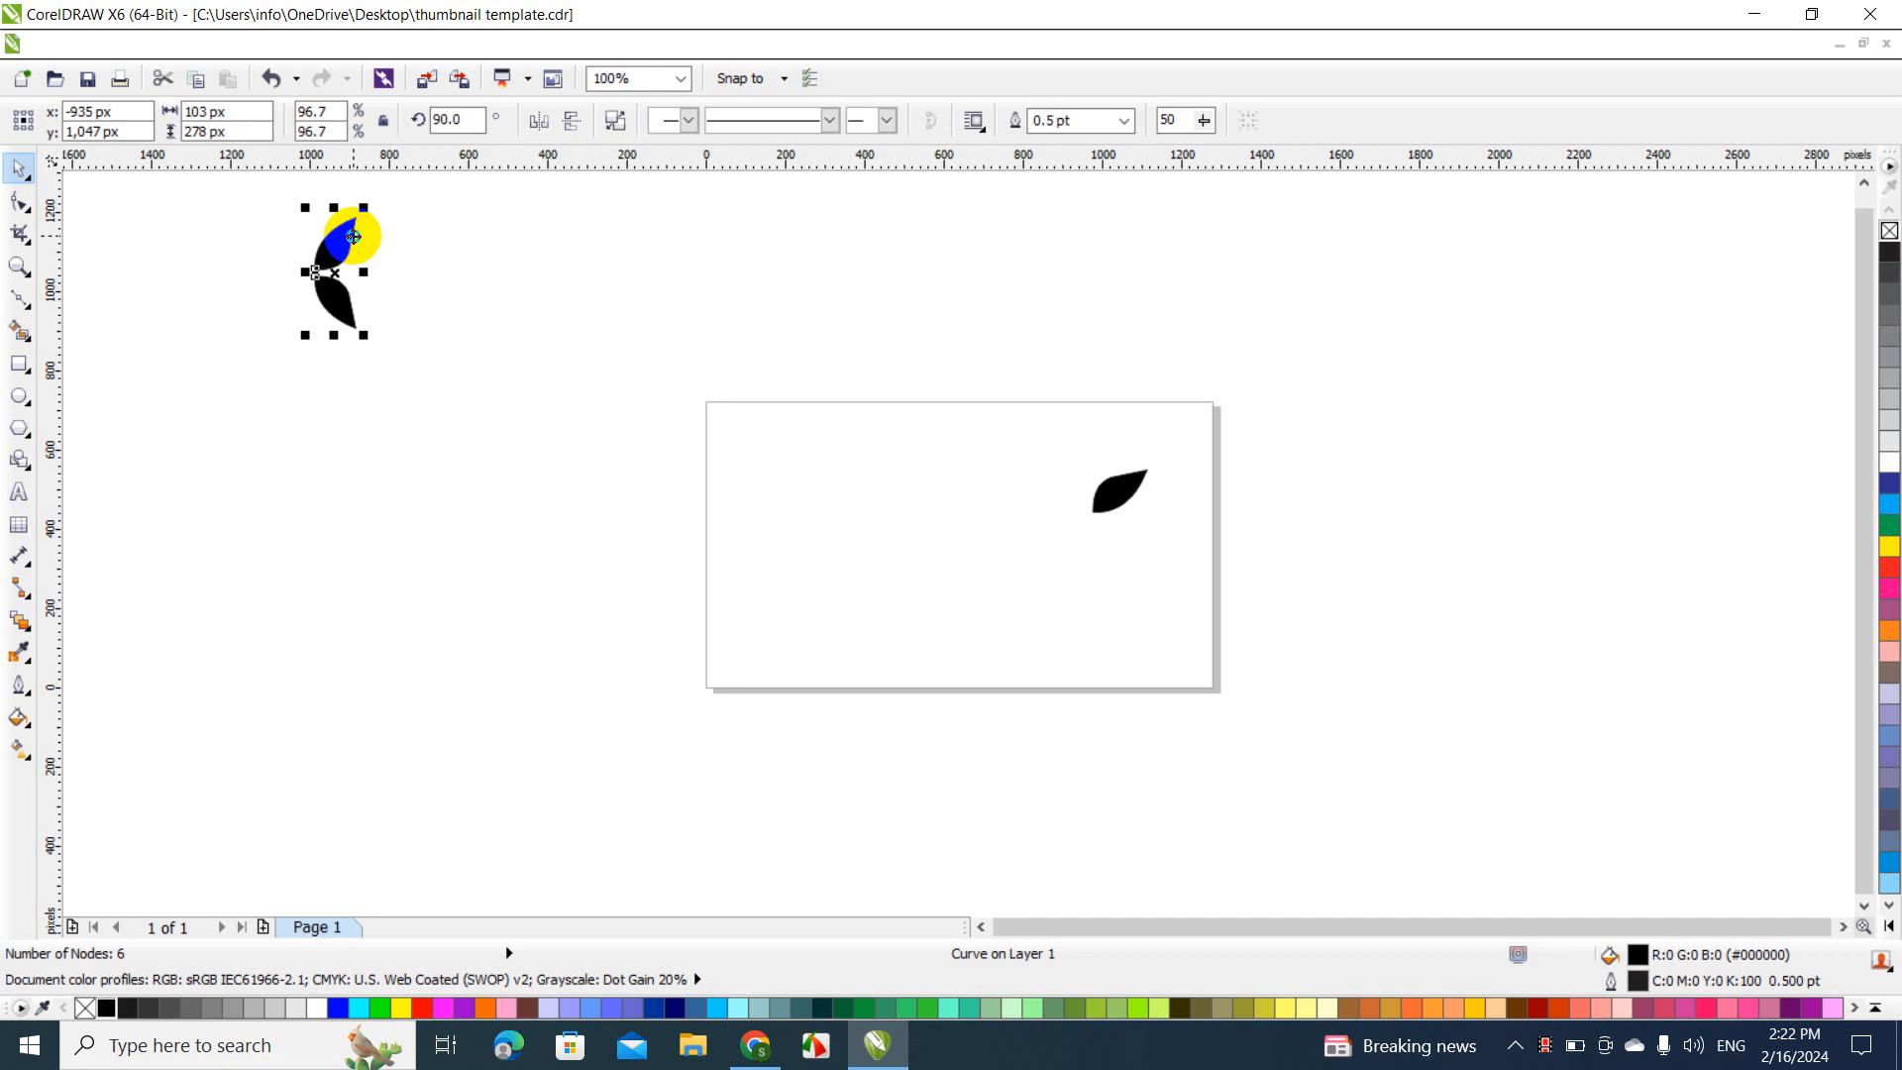
left_click_drag(354, 235, 1165, 218)
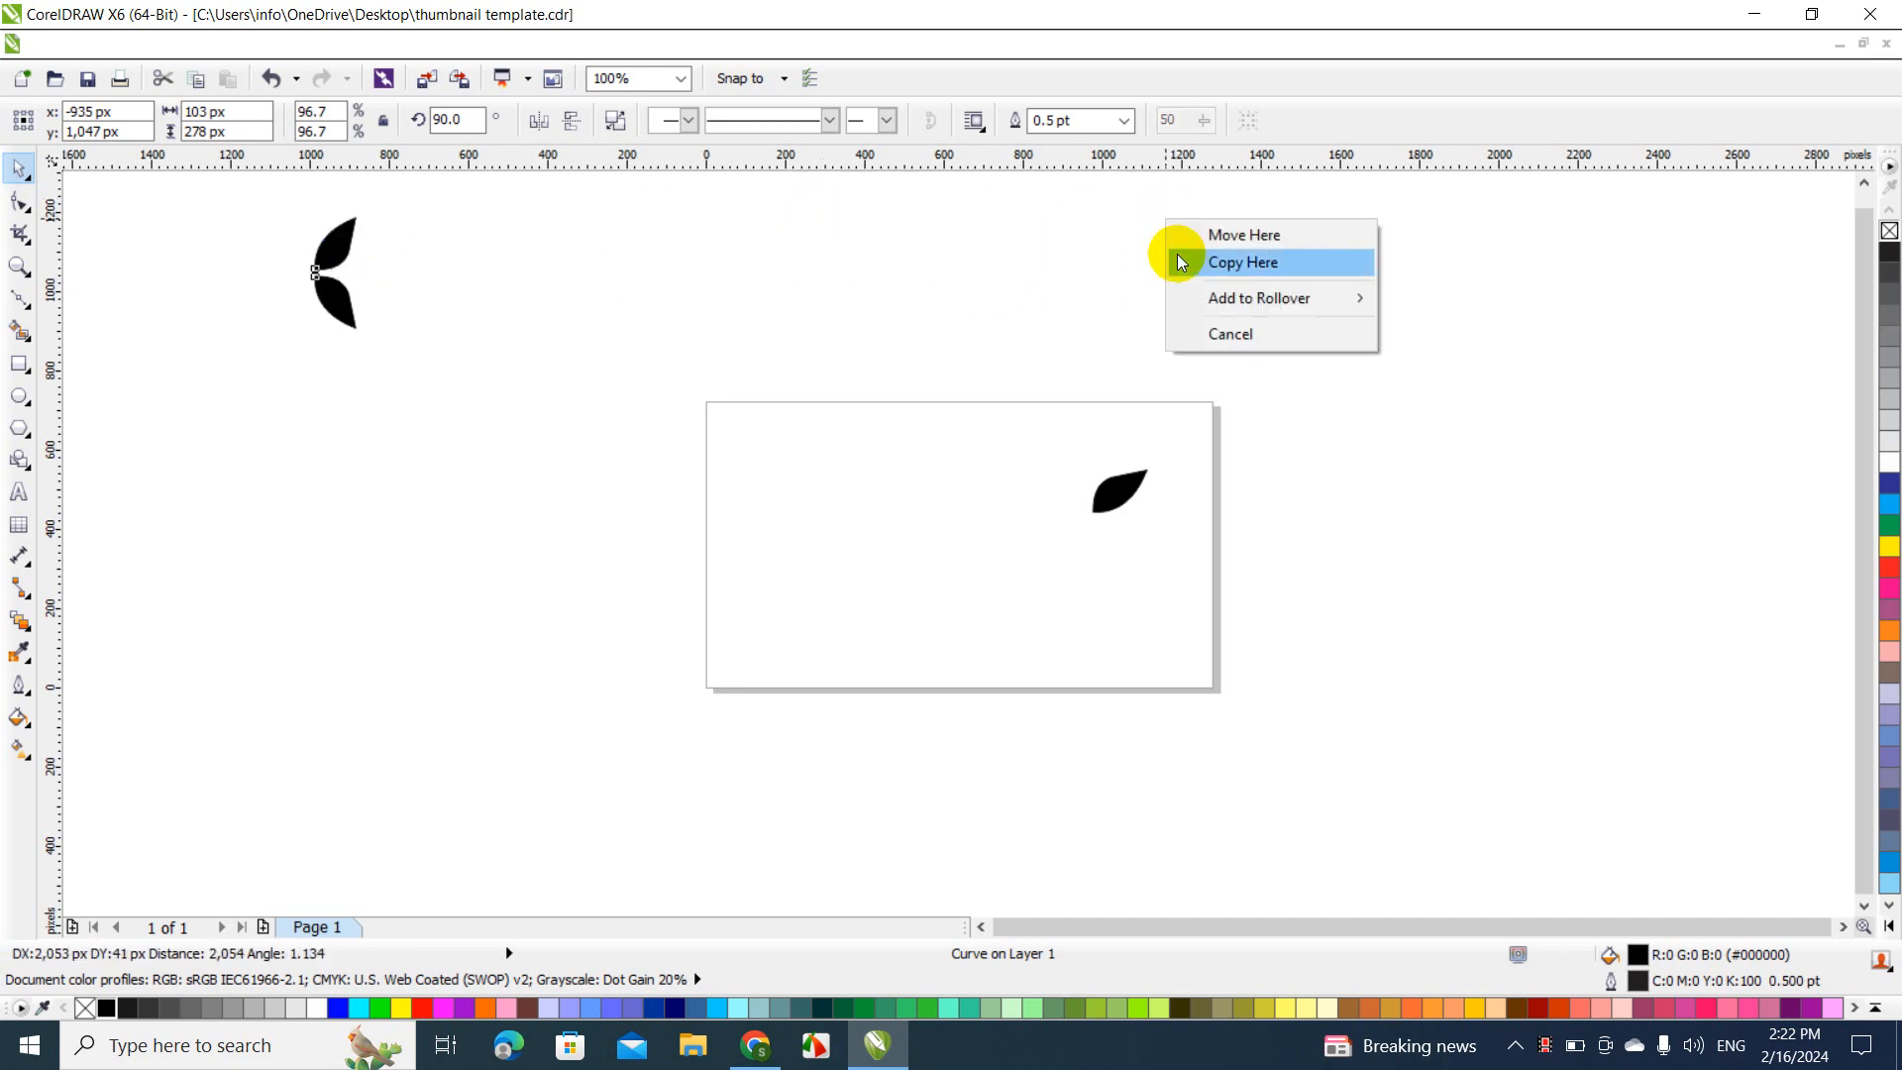
left_click(1179, 261)
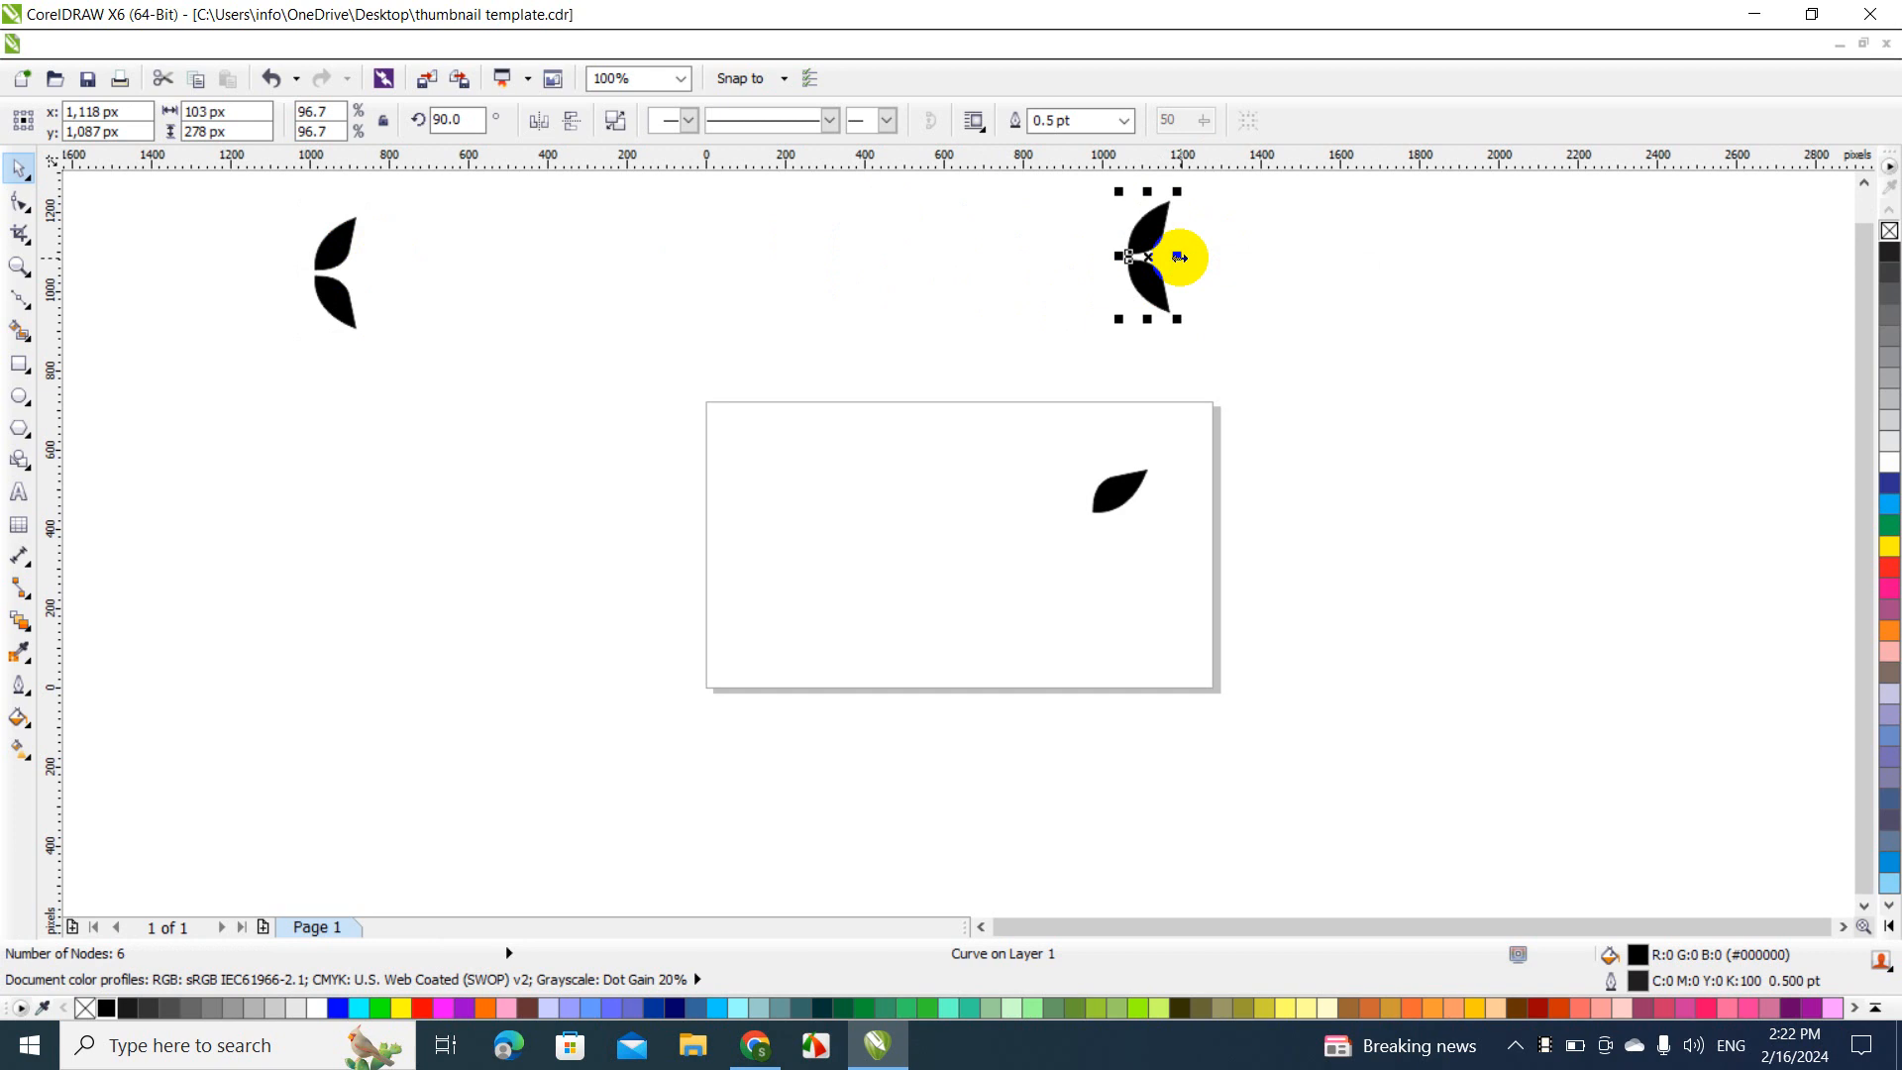
left_click(892, 303)
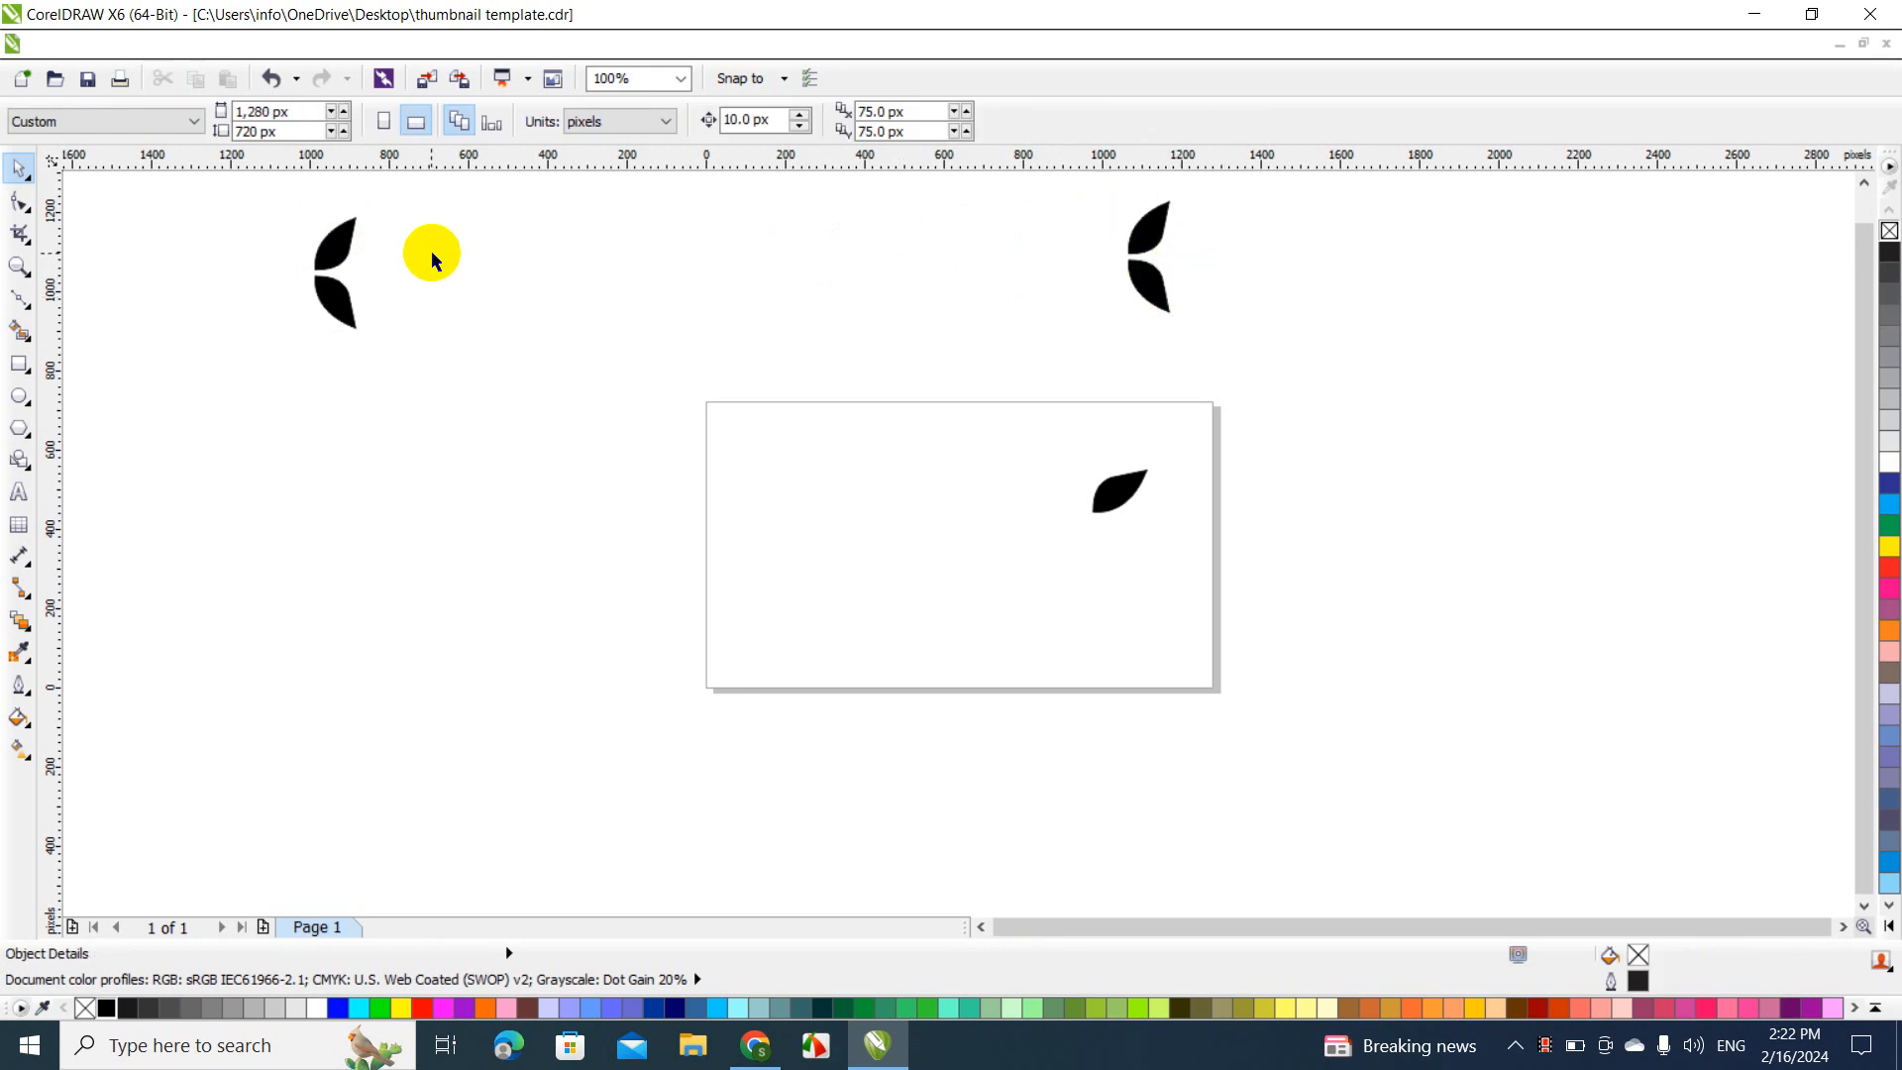
Blend the left leaf pair into its copy with the Blend tool to form a row of leaves
left_click(319, 265)
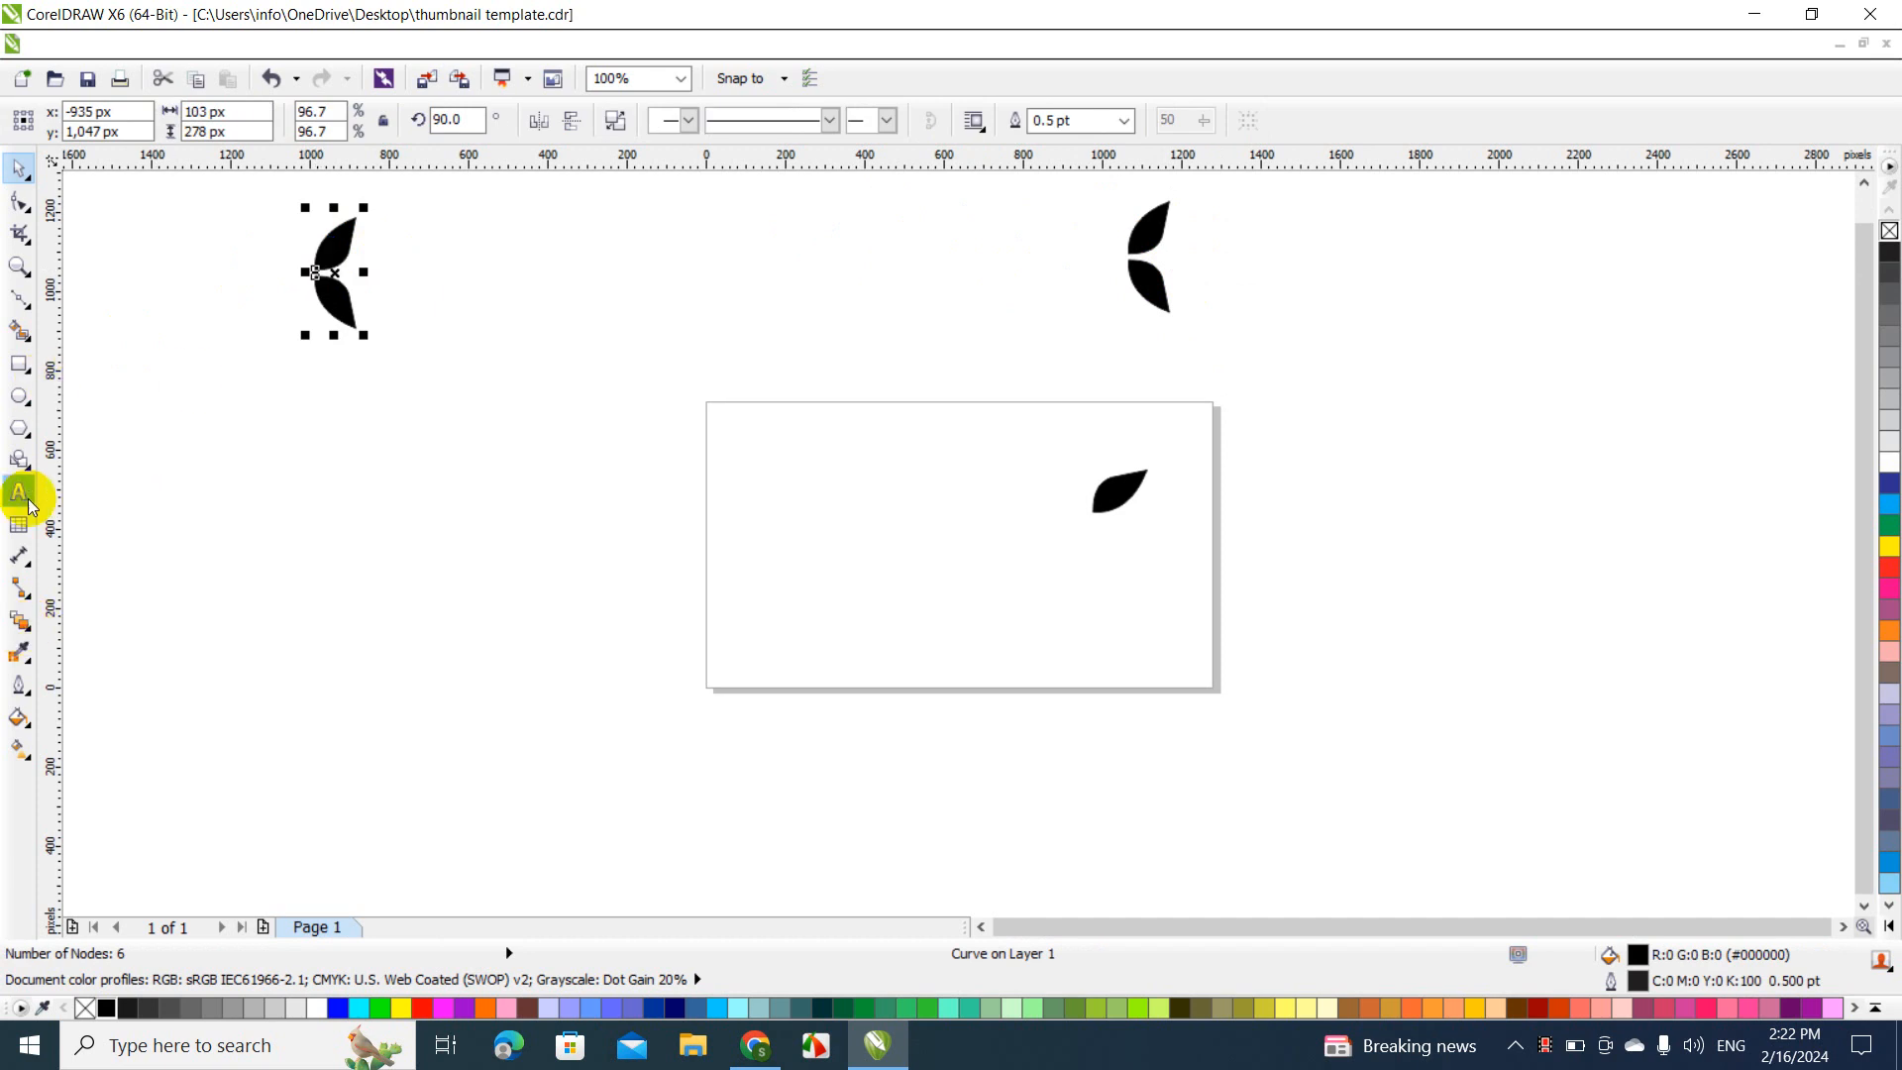
left_click(31, 639)
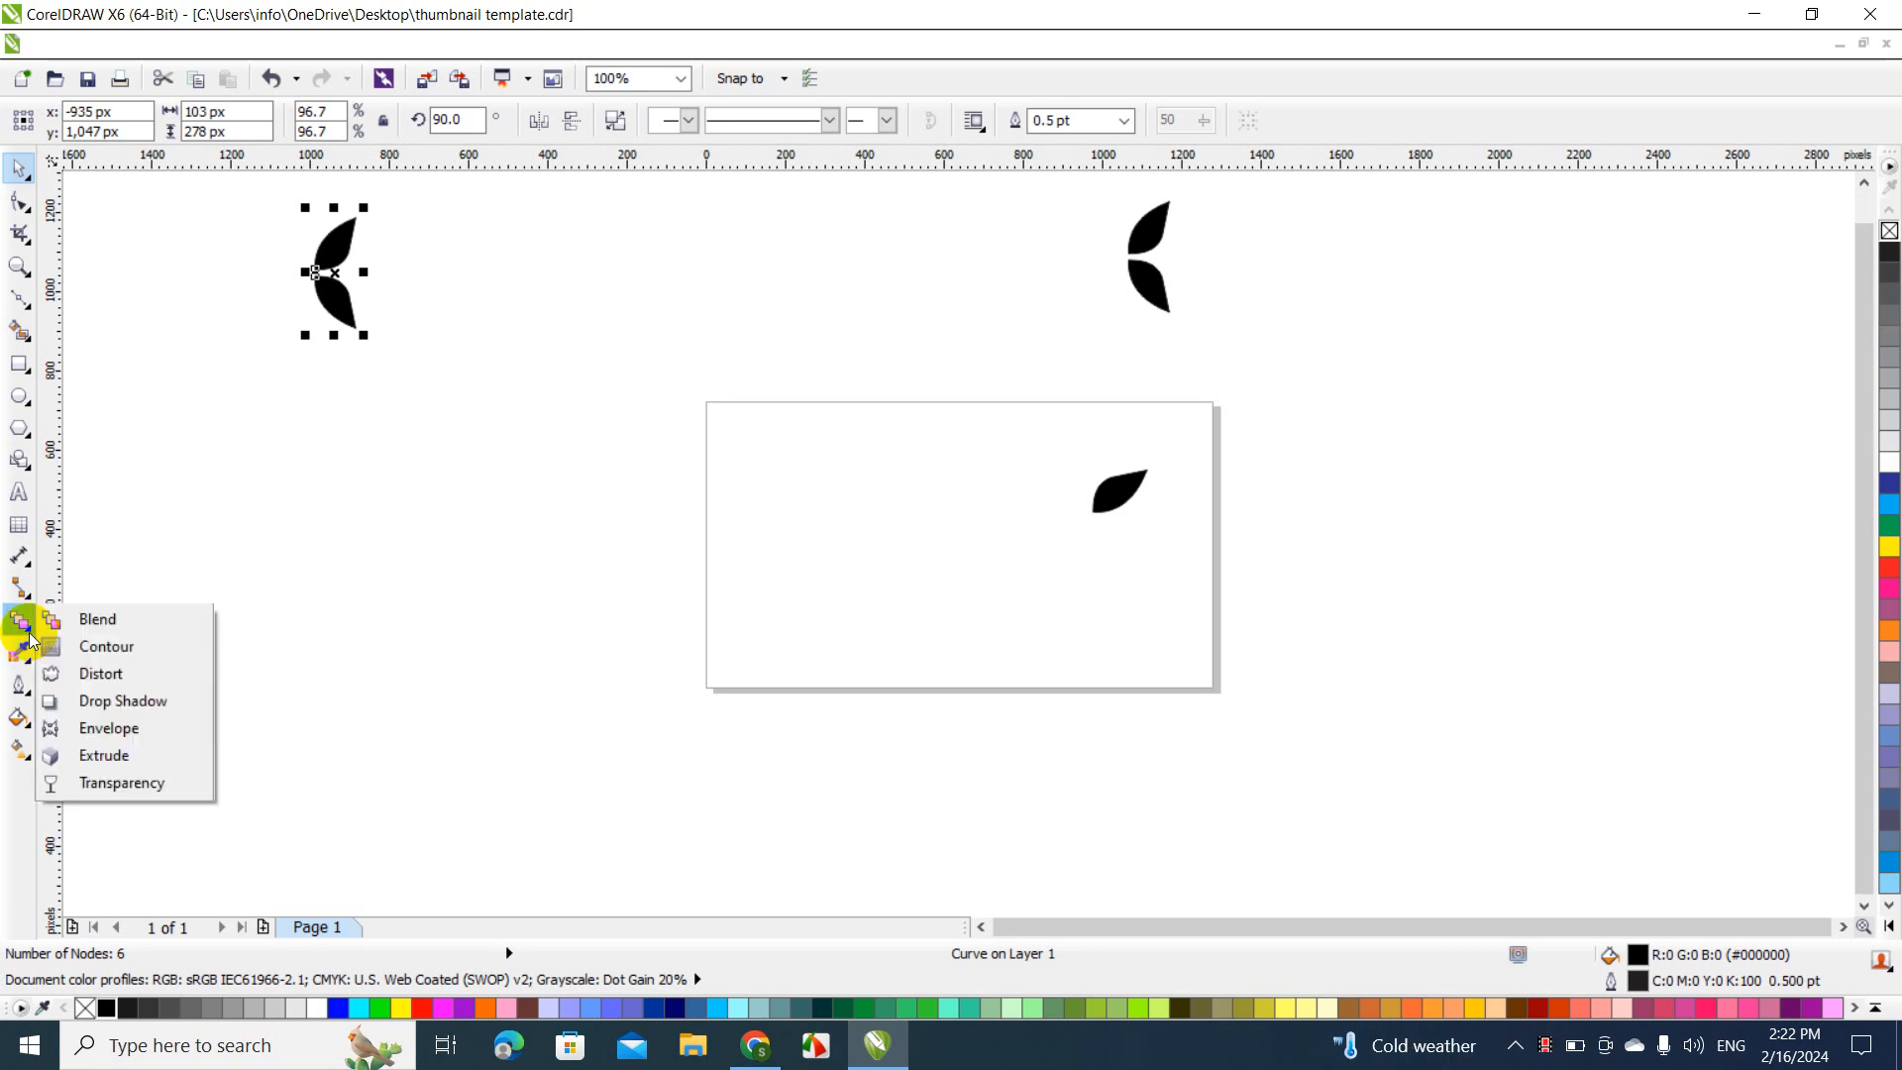
left_click(98, 620)
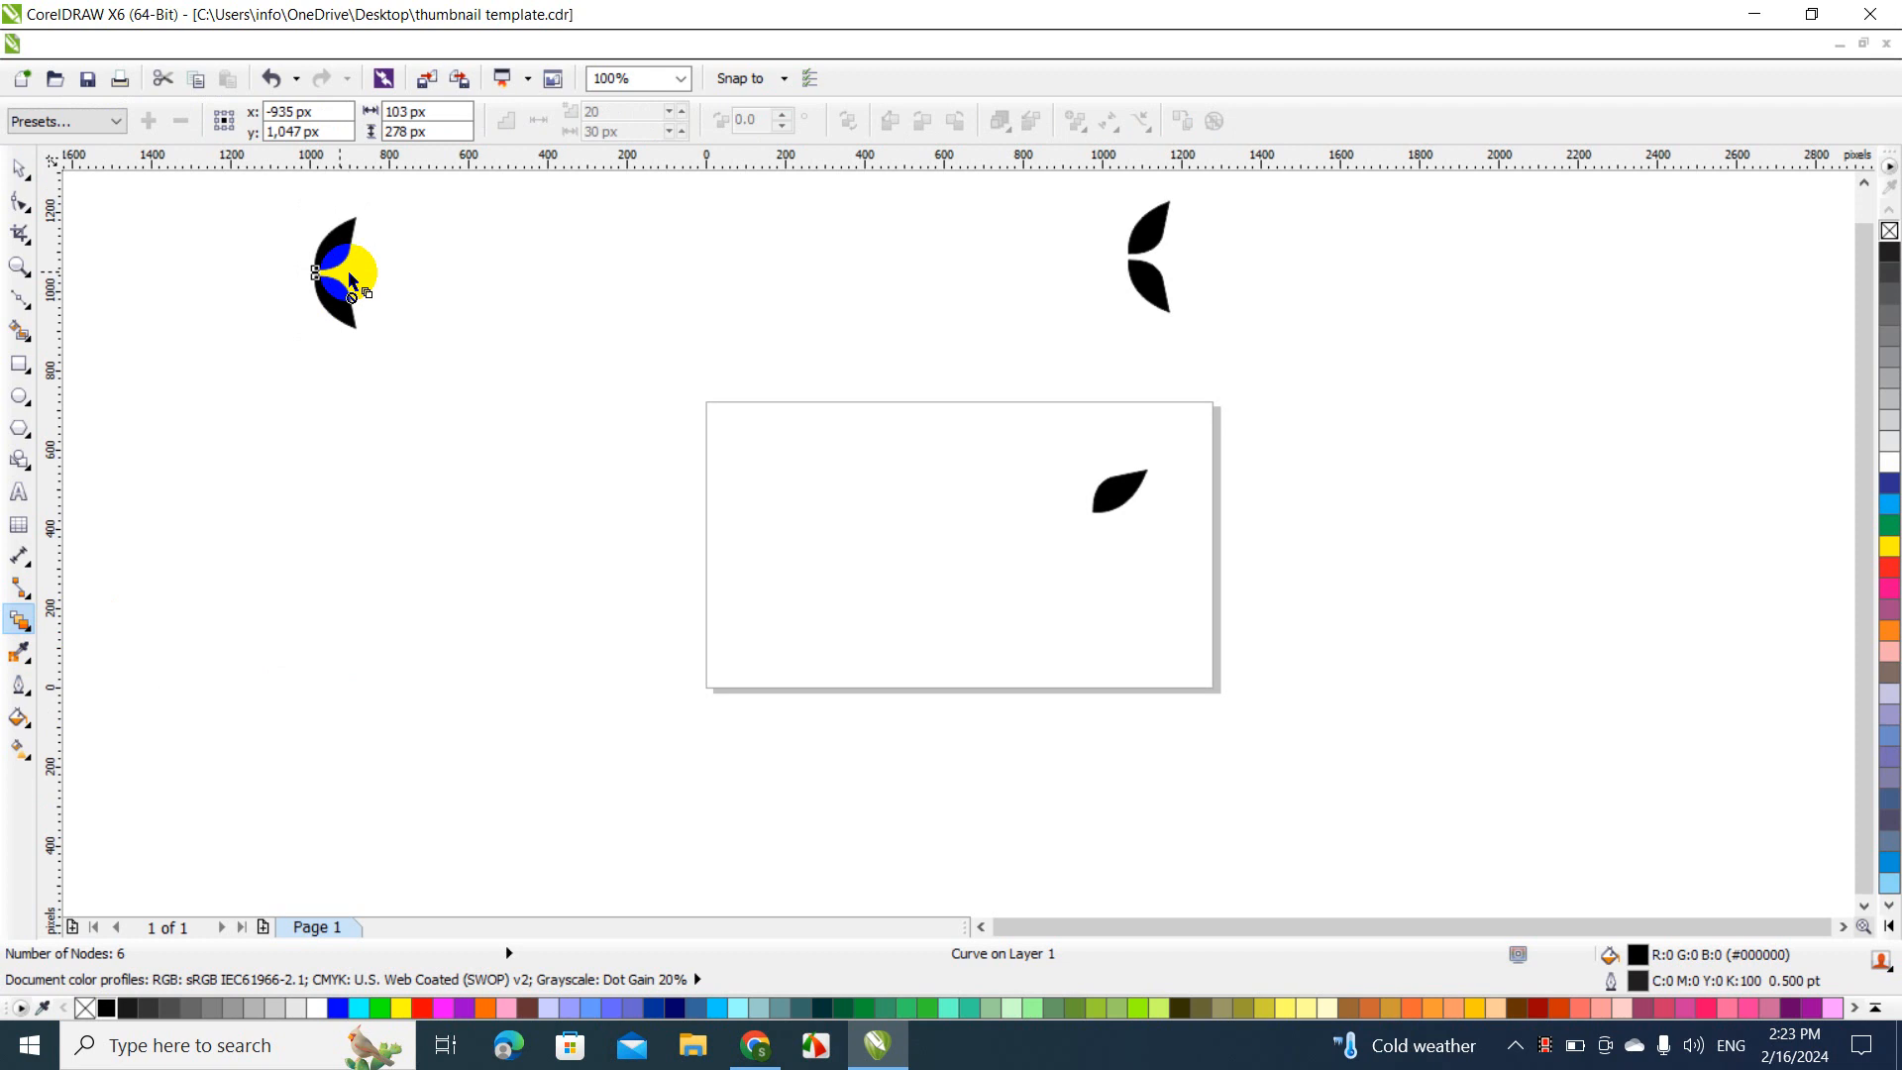
left_click_drag(327, 278, 1139, 262)
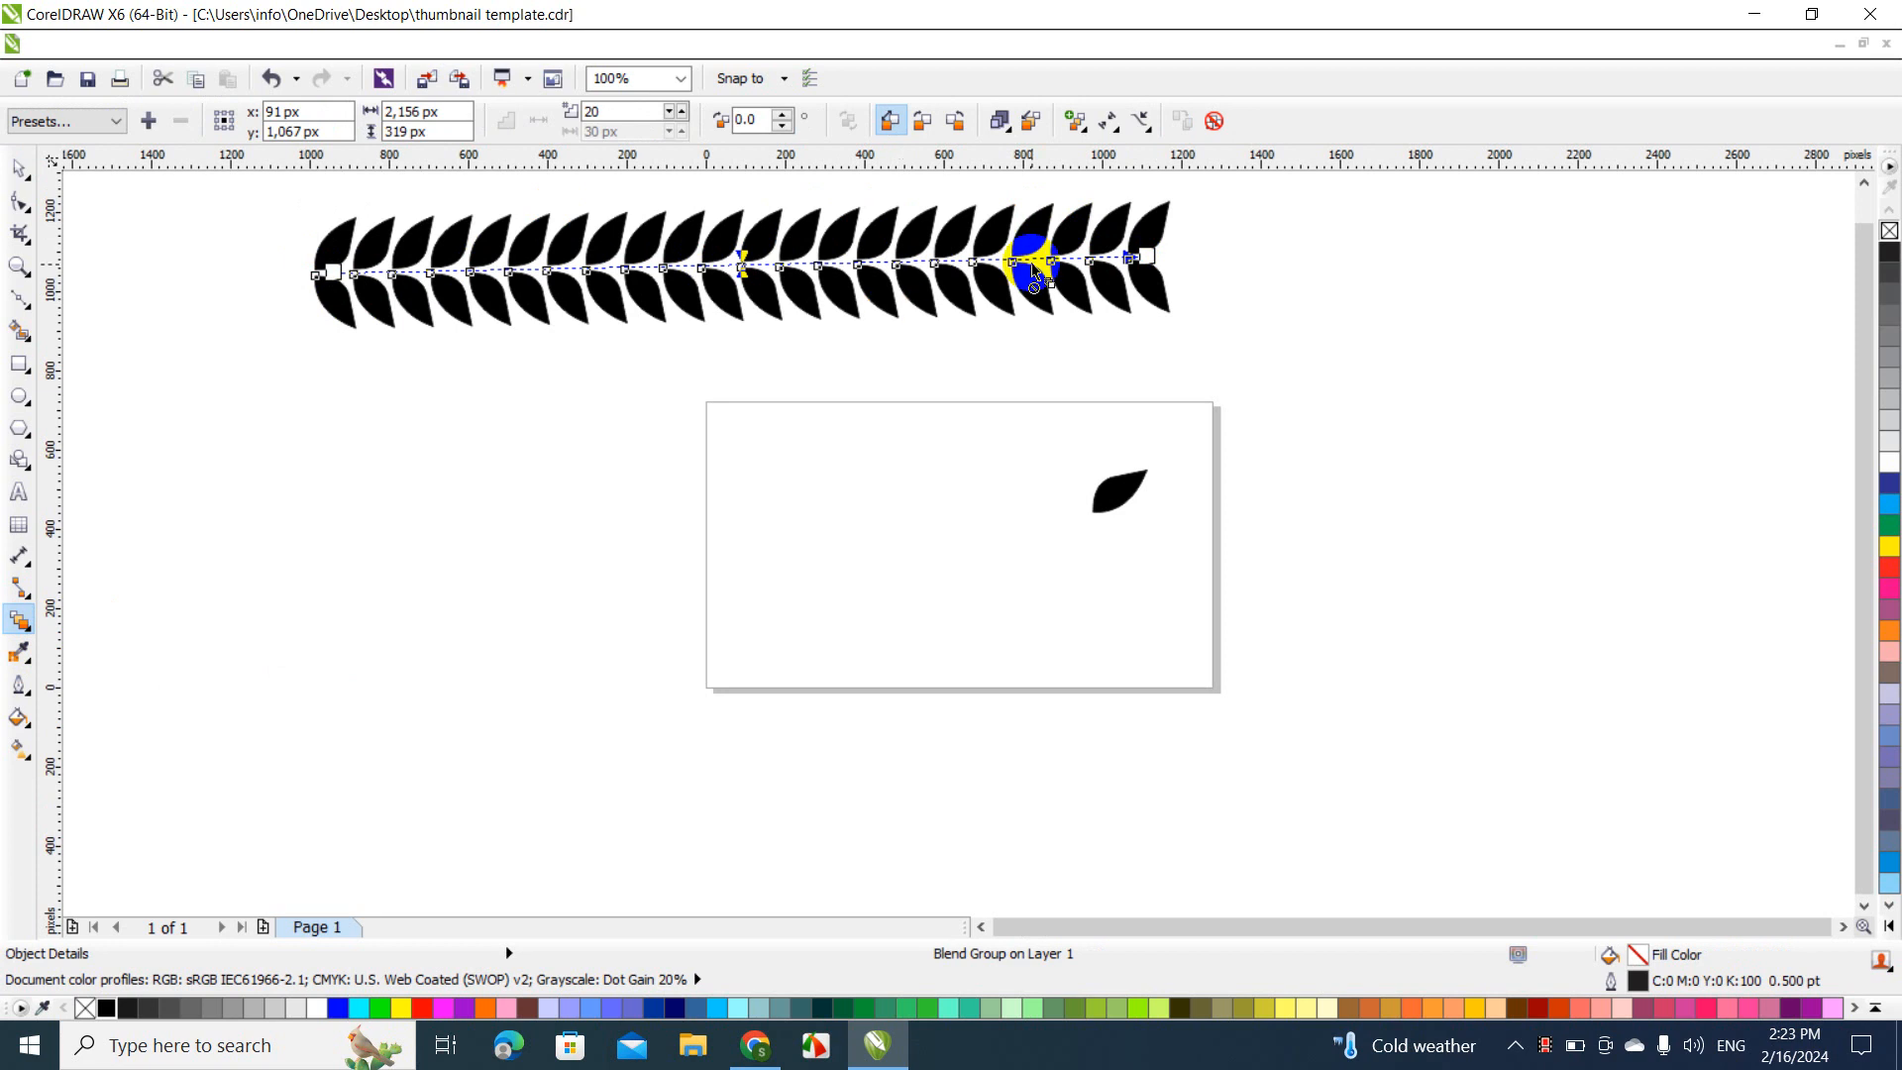
Set the blend to 18 steps and move the leaf row down so it overlaps the page's left part
left_click(671, 115)
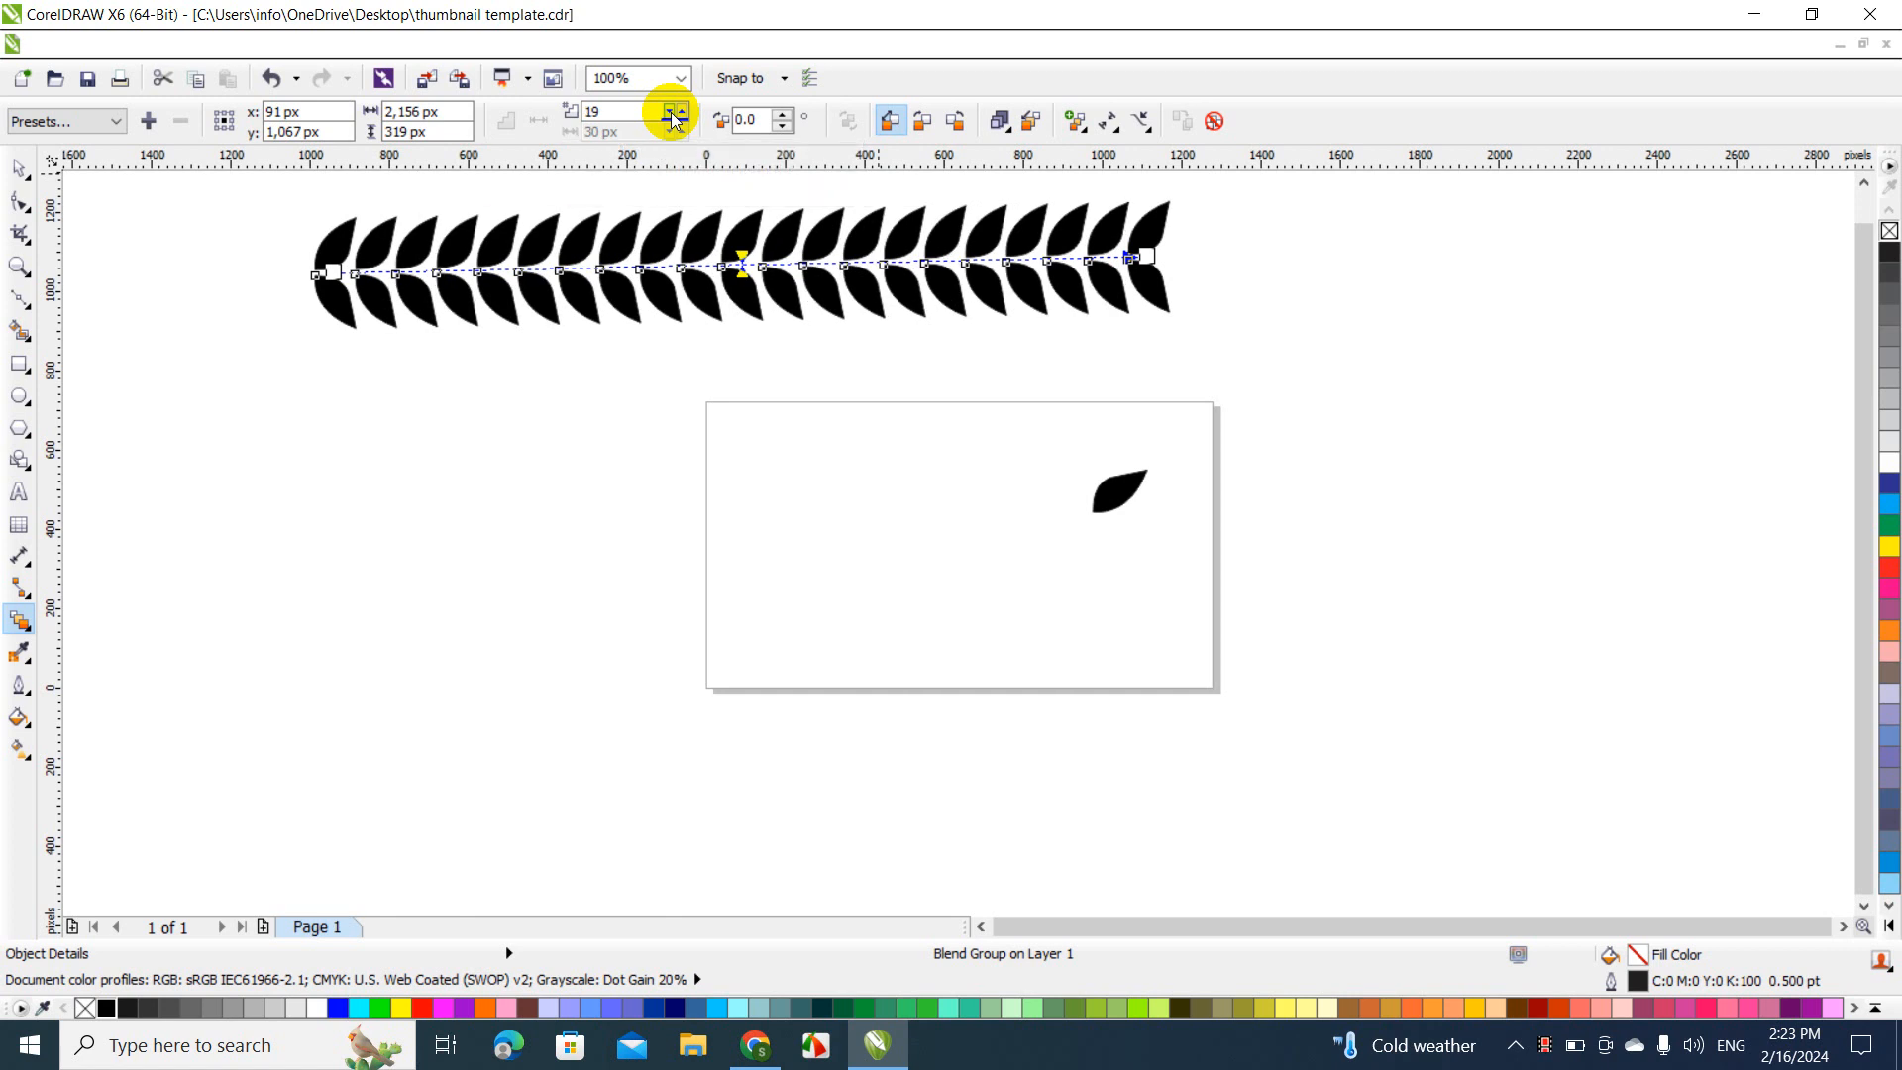
left_click(670, 115)
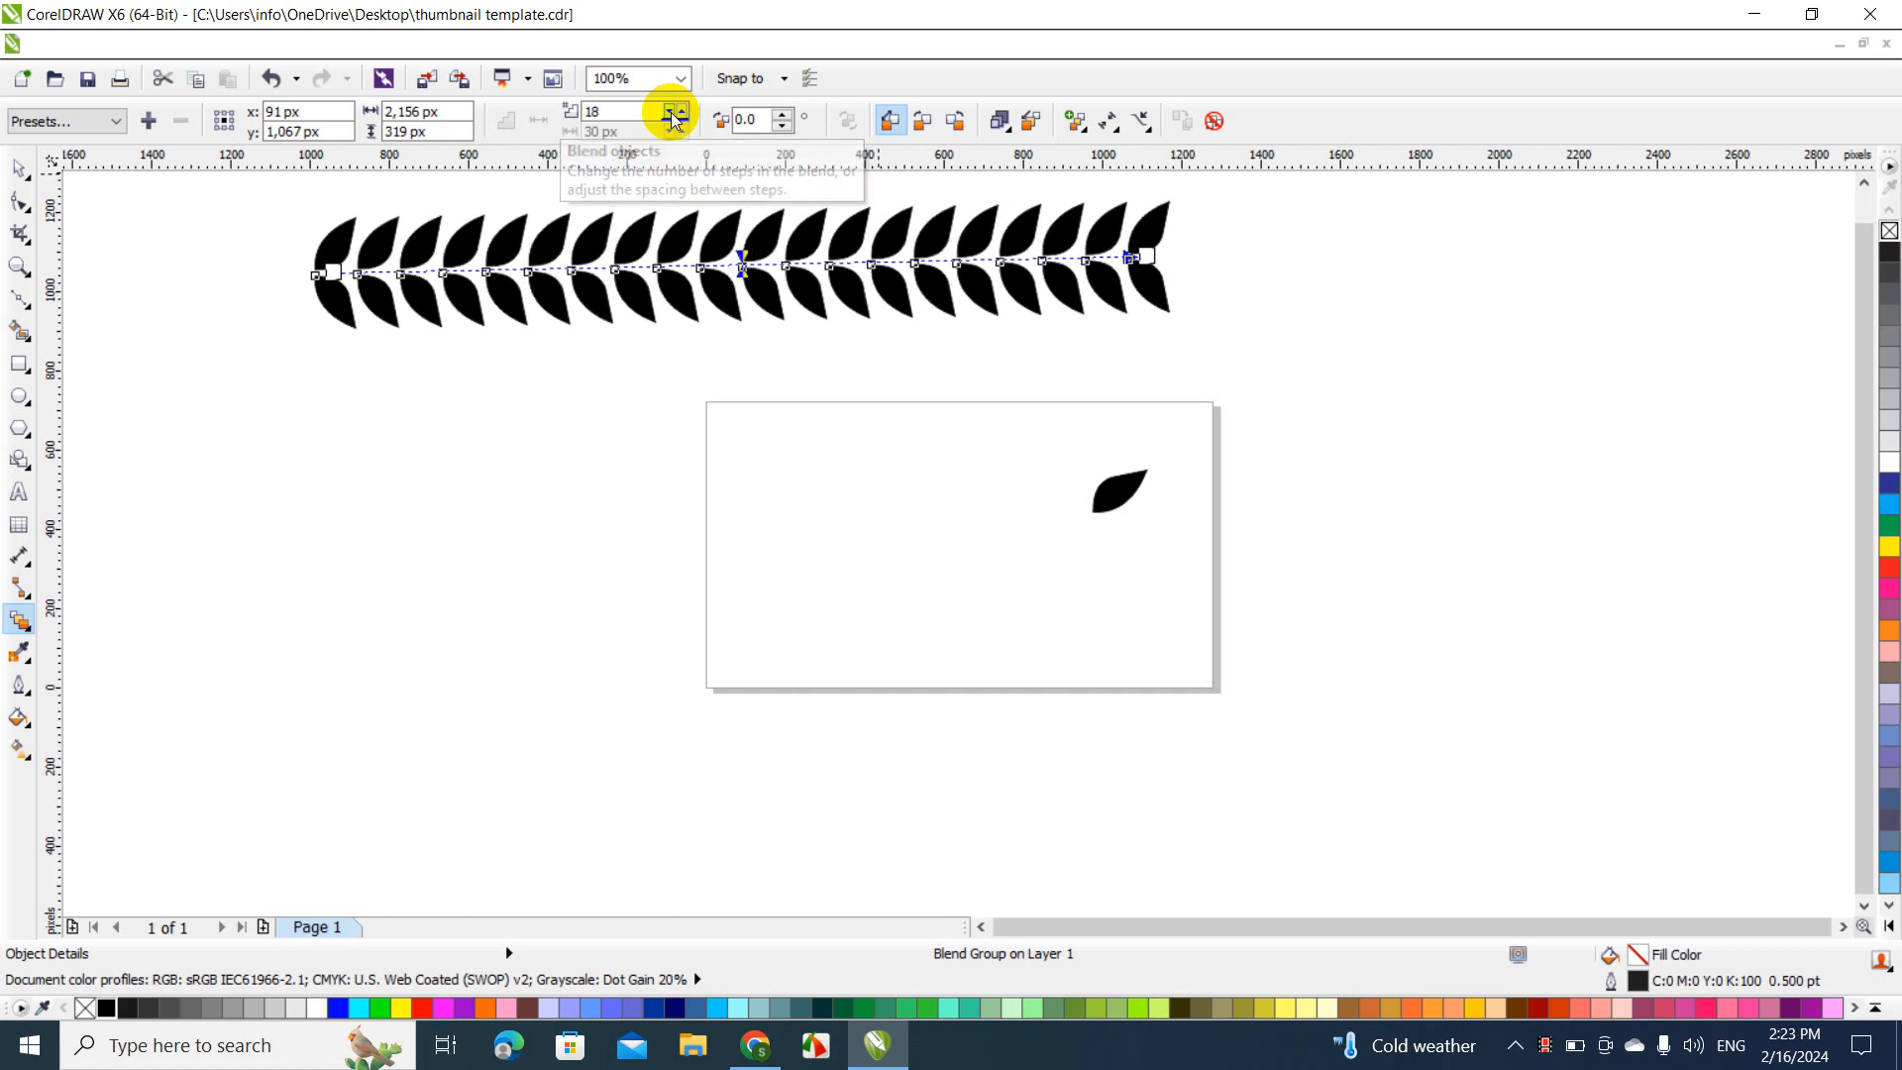
left_click(19, 168)
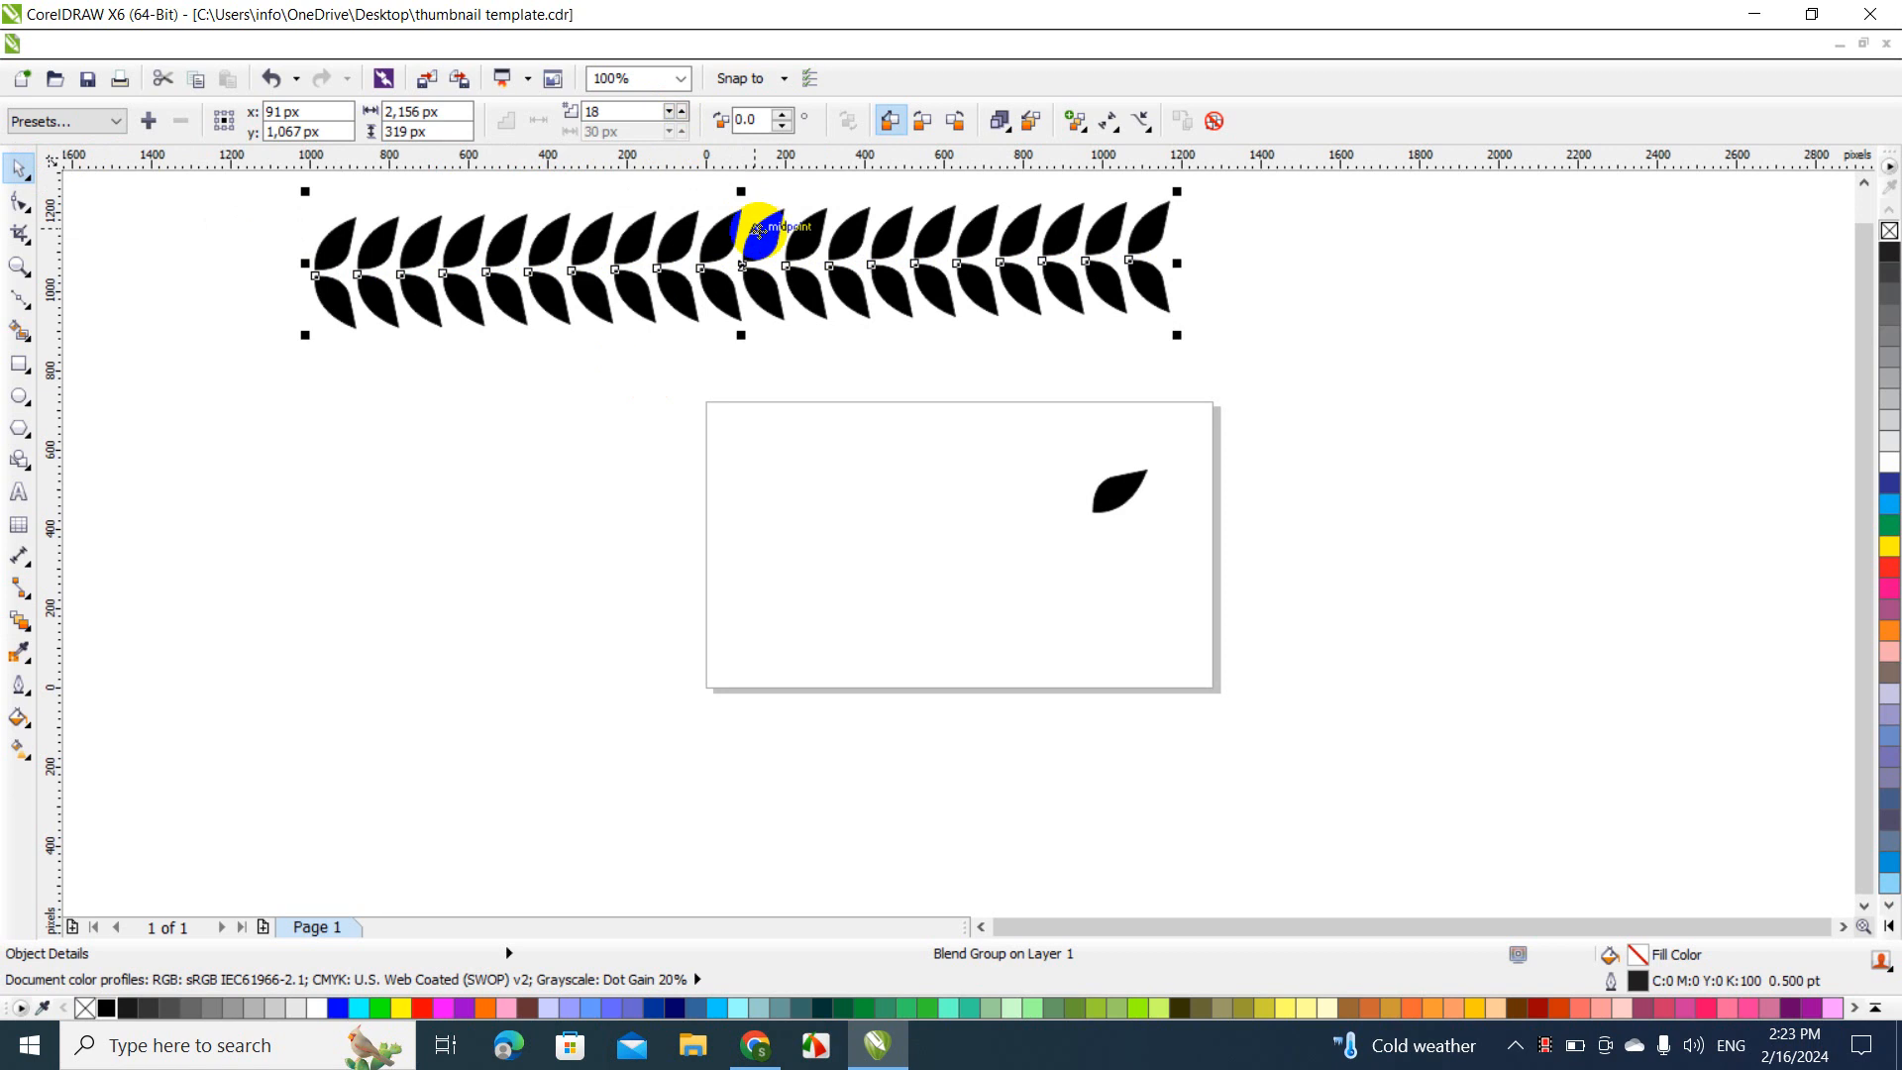
left_click_drag(753, 226, 640, 452)
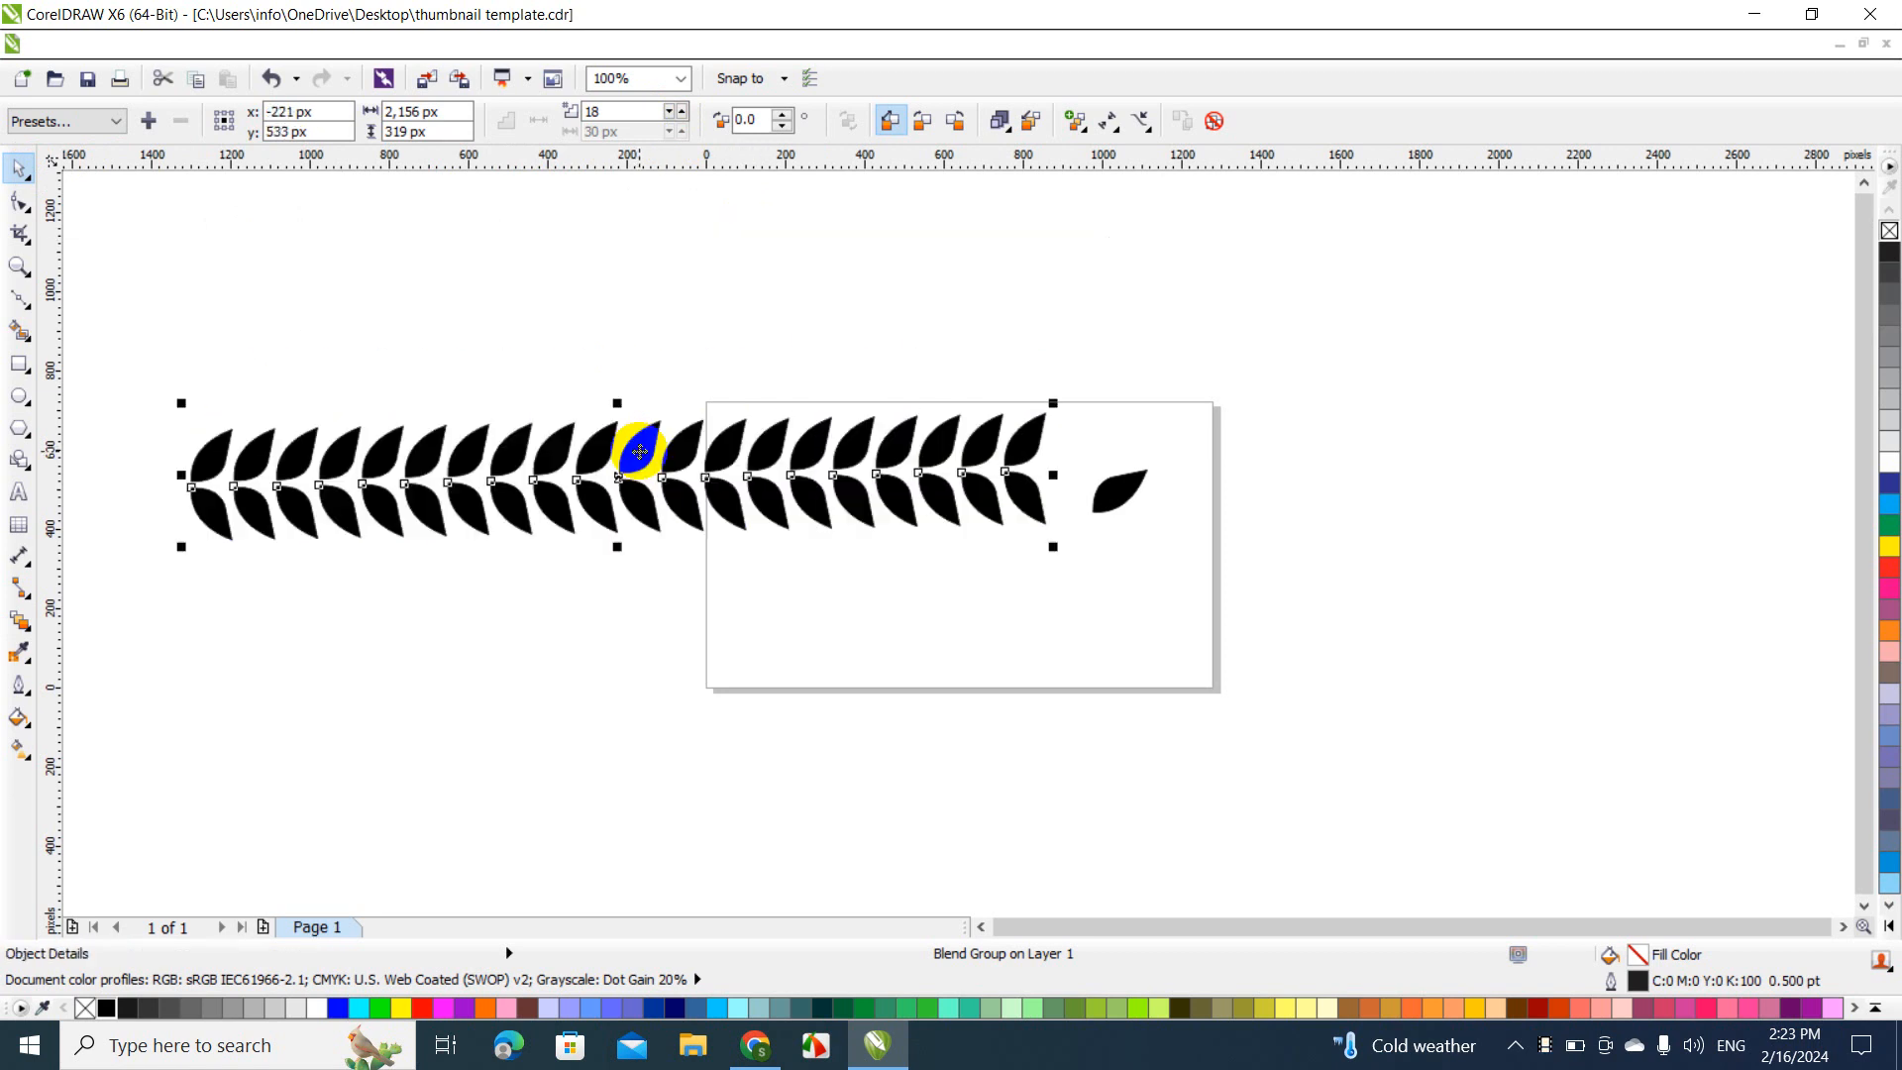
Rotate the single leaf to 145.5 degrees and fit it, lengthened horizontally, at the right end of the leaf row
left_click(1119, 490)
left_click(1154, 463)
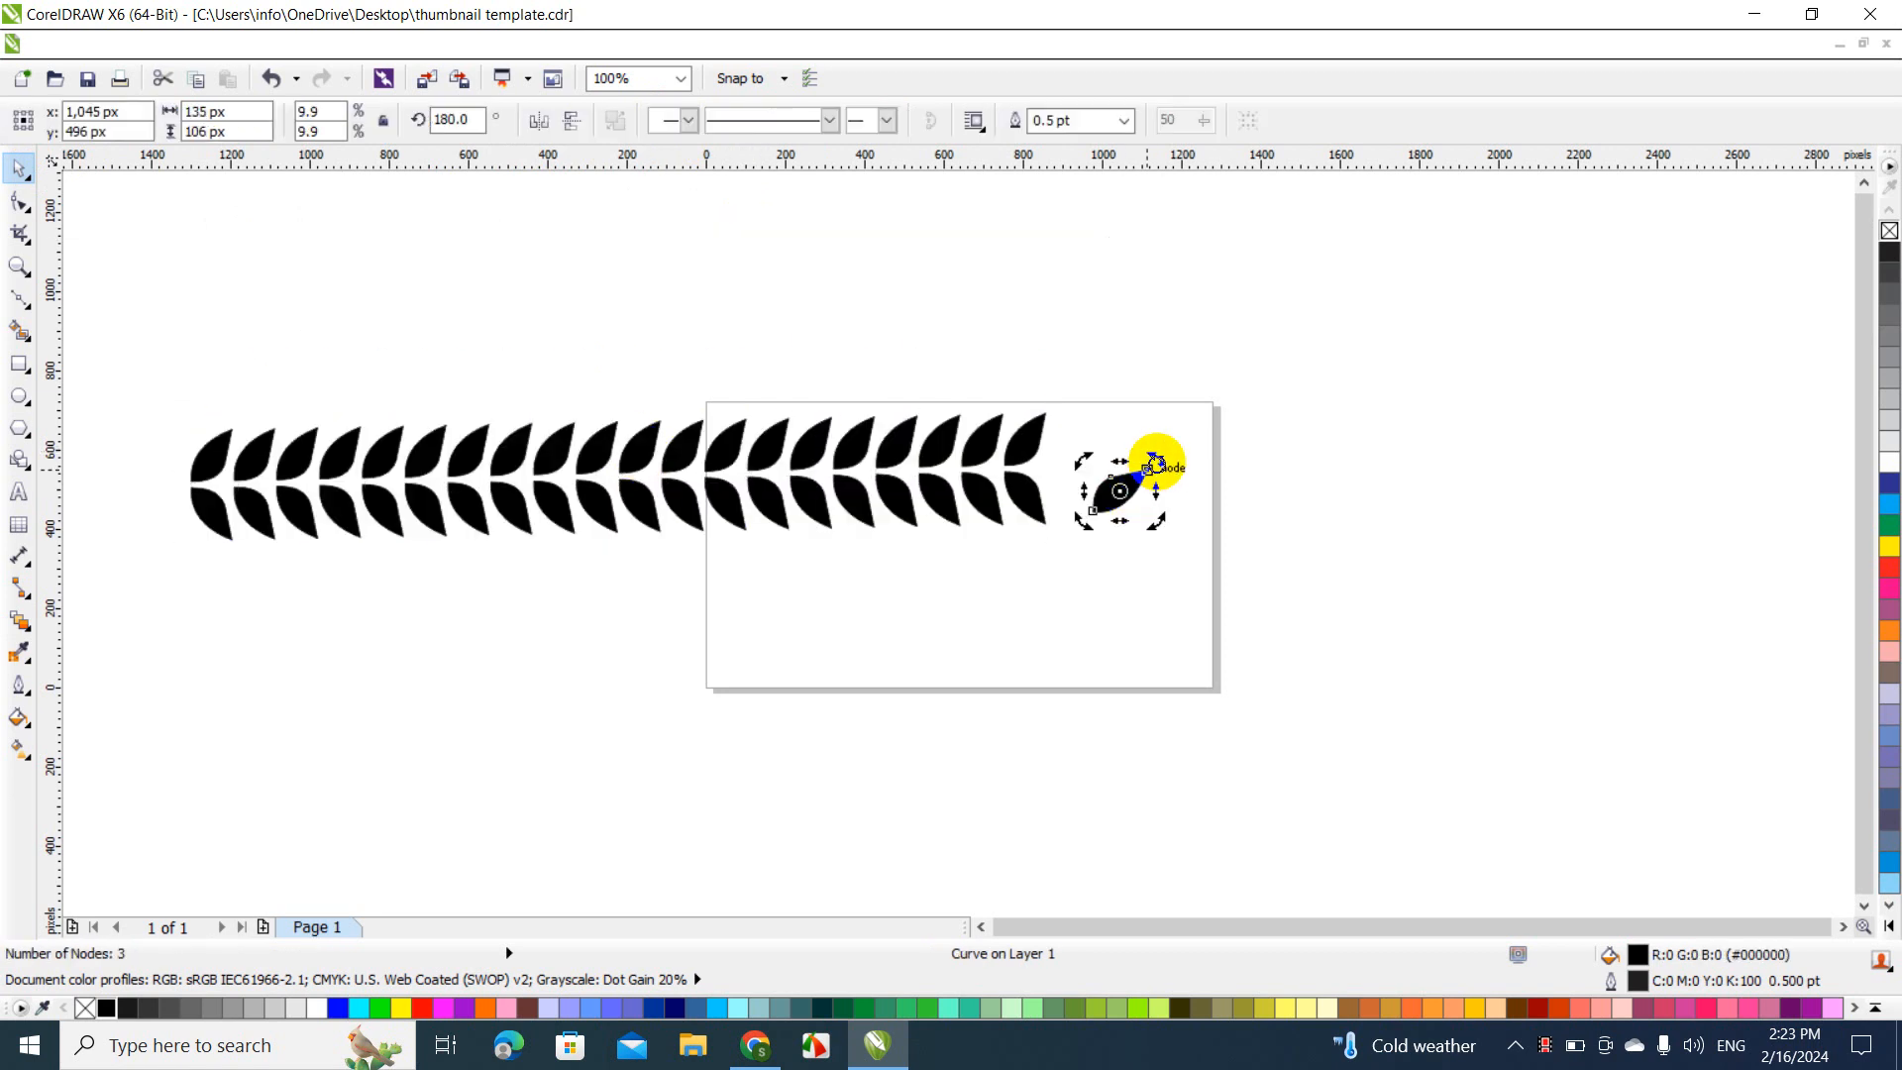
left_click_drag(1154, 463, 1072, 465)
left_click(1238, 492)
left_click(1117, 488)
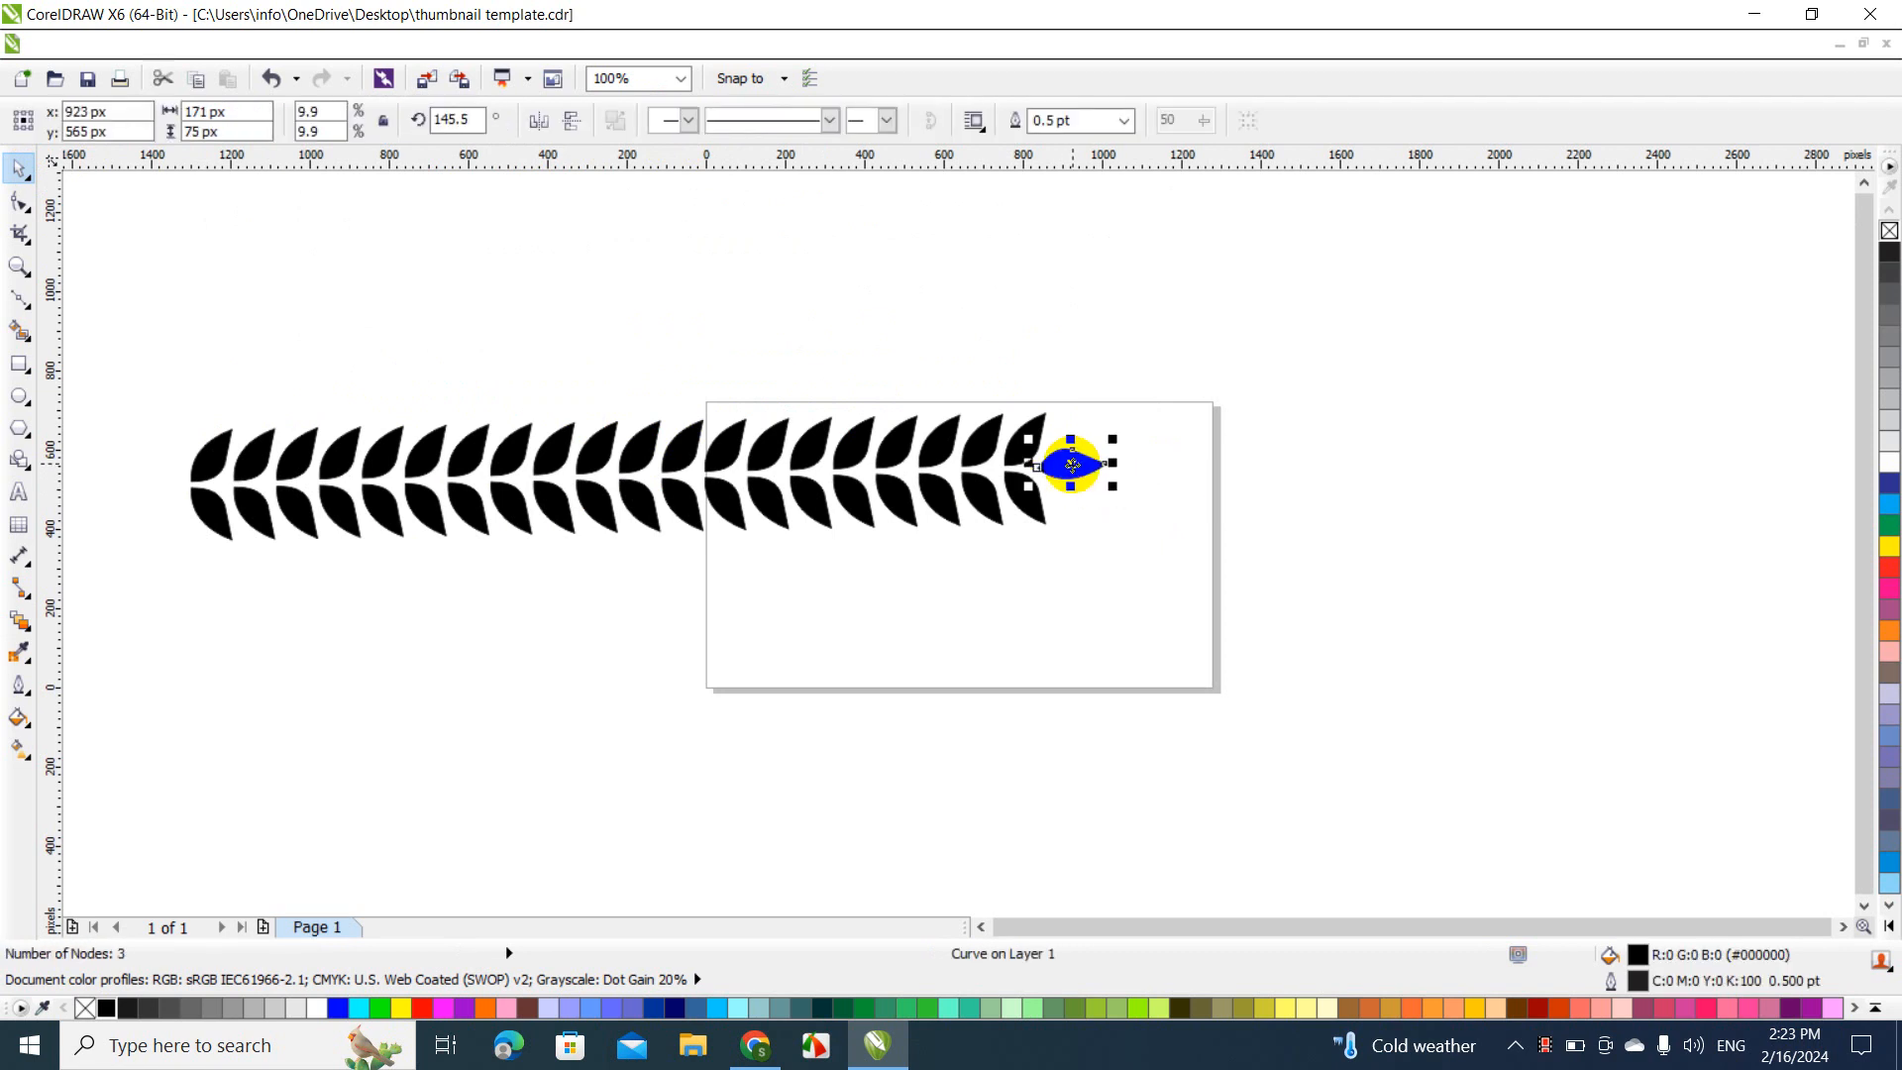
left_click(1104, 497)
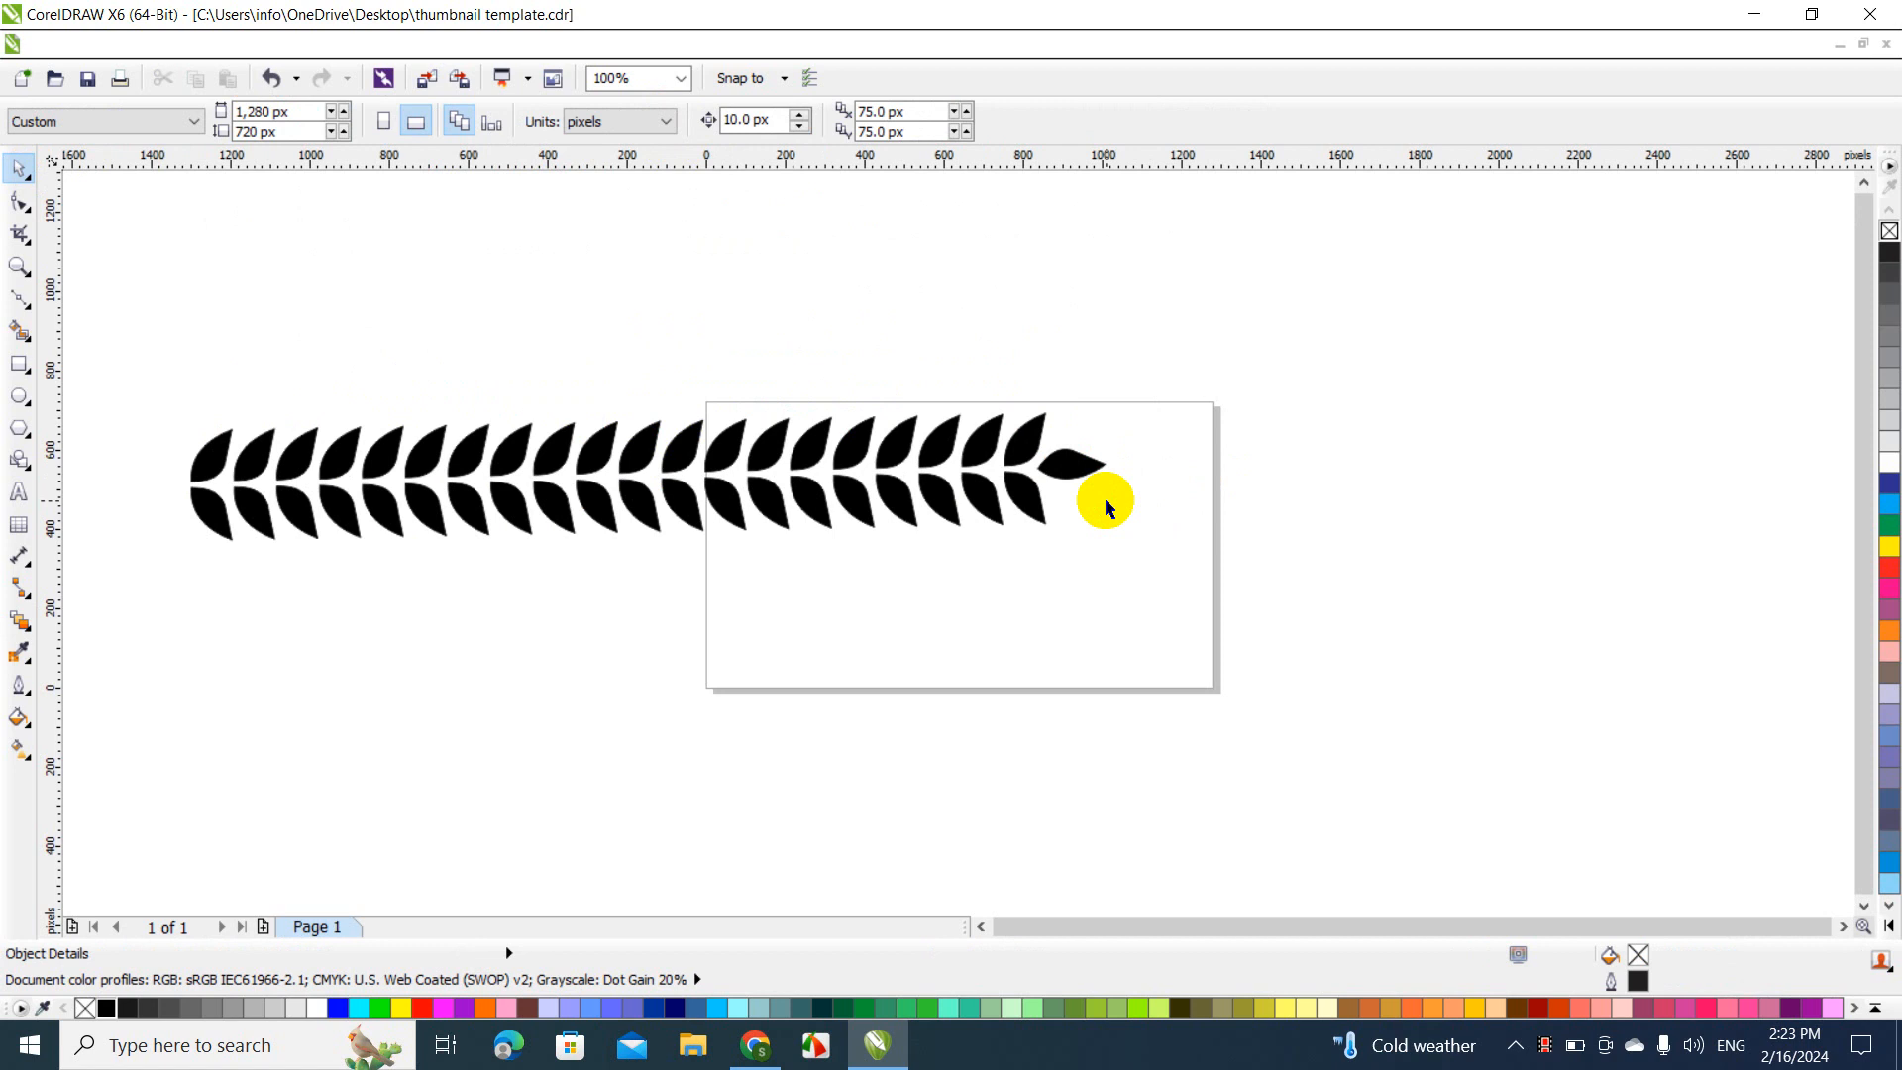
left_click_drag(1084, 458, 1135, 463)
left_click(1260, 443)
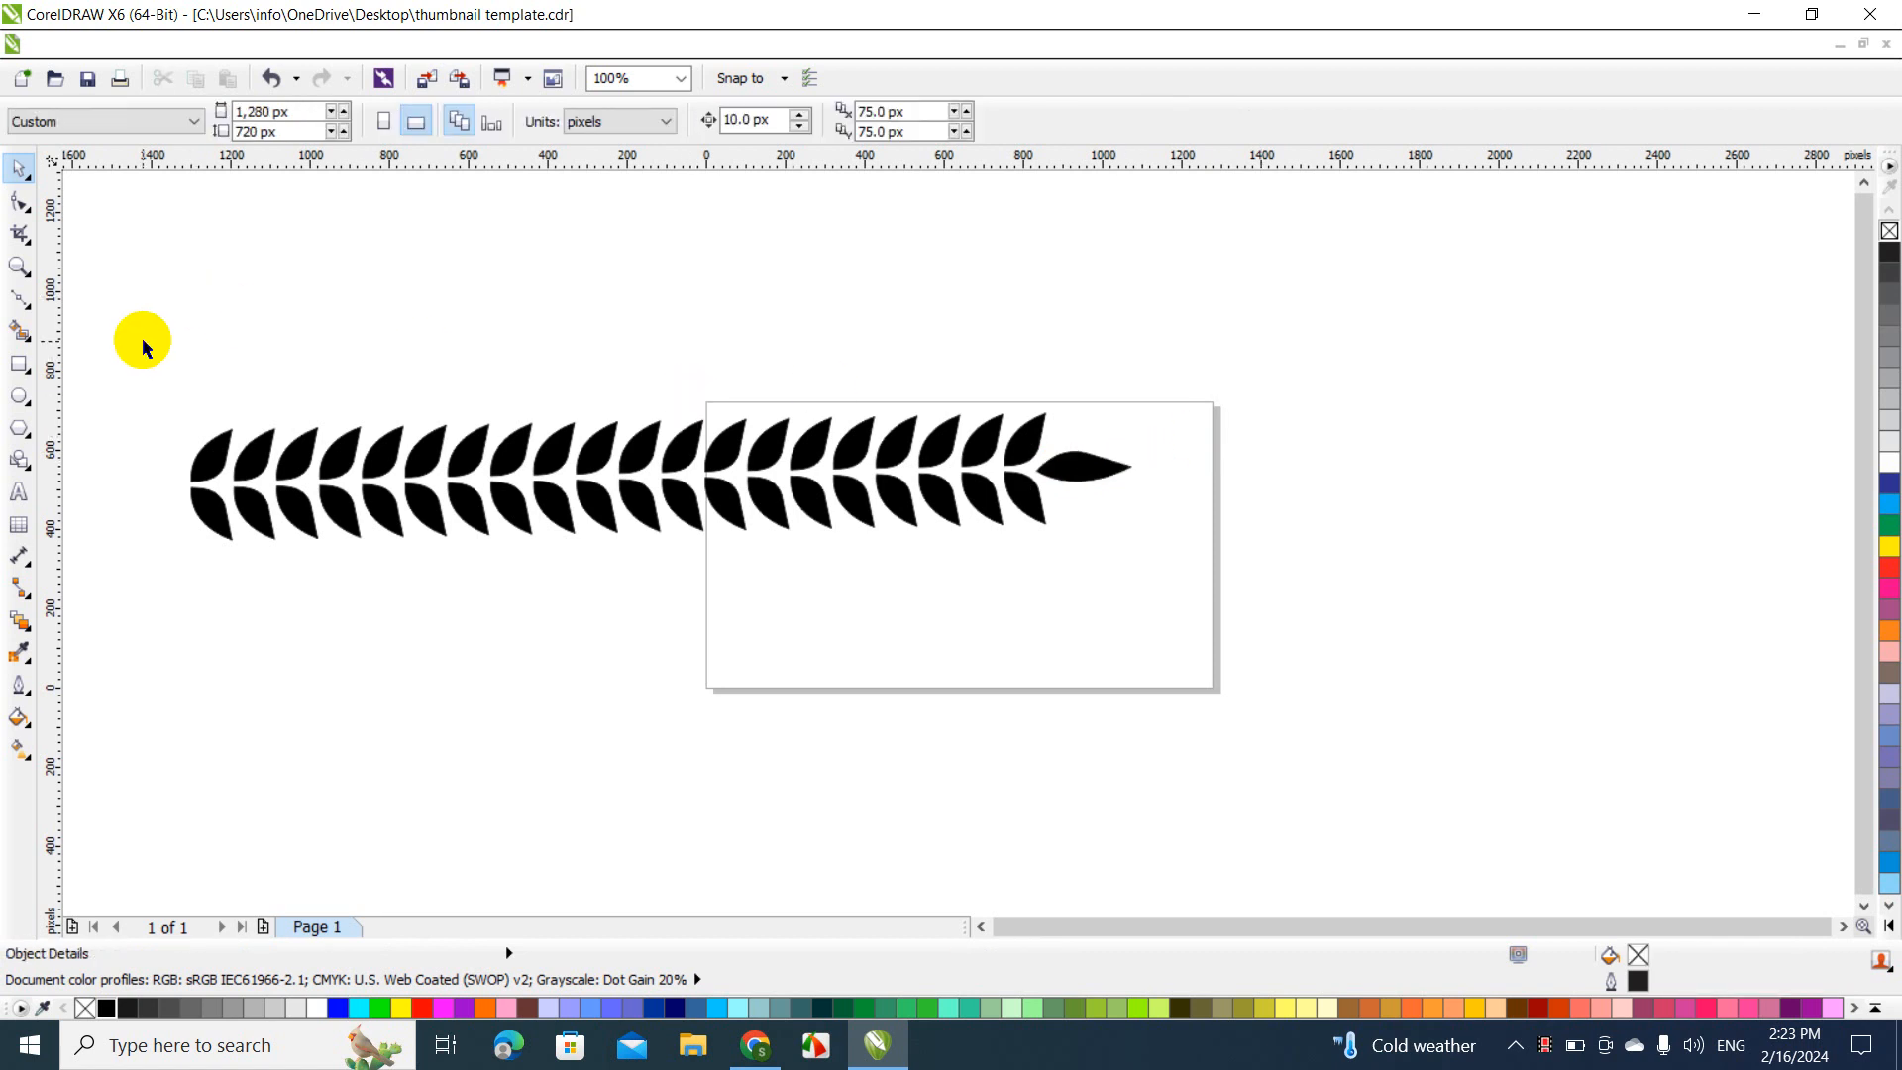
Save the leaf row with its tip leaf as an artistic media stroke of the Brushes kind, named leaf2
left_click_drag(143, 344, 1231, 658)
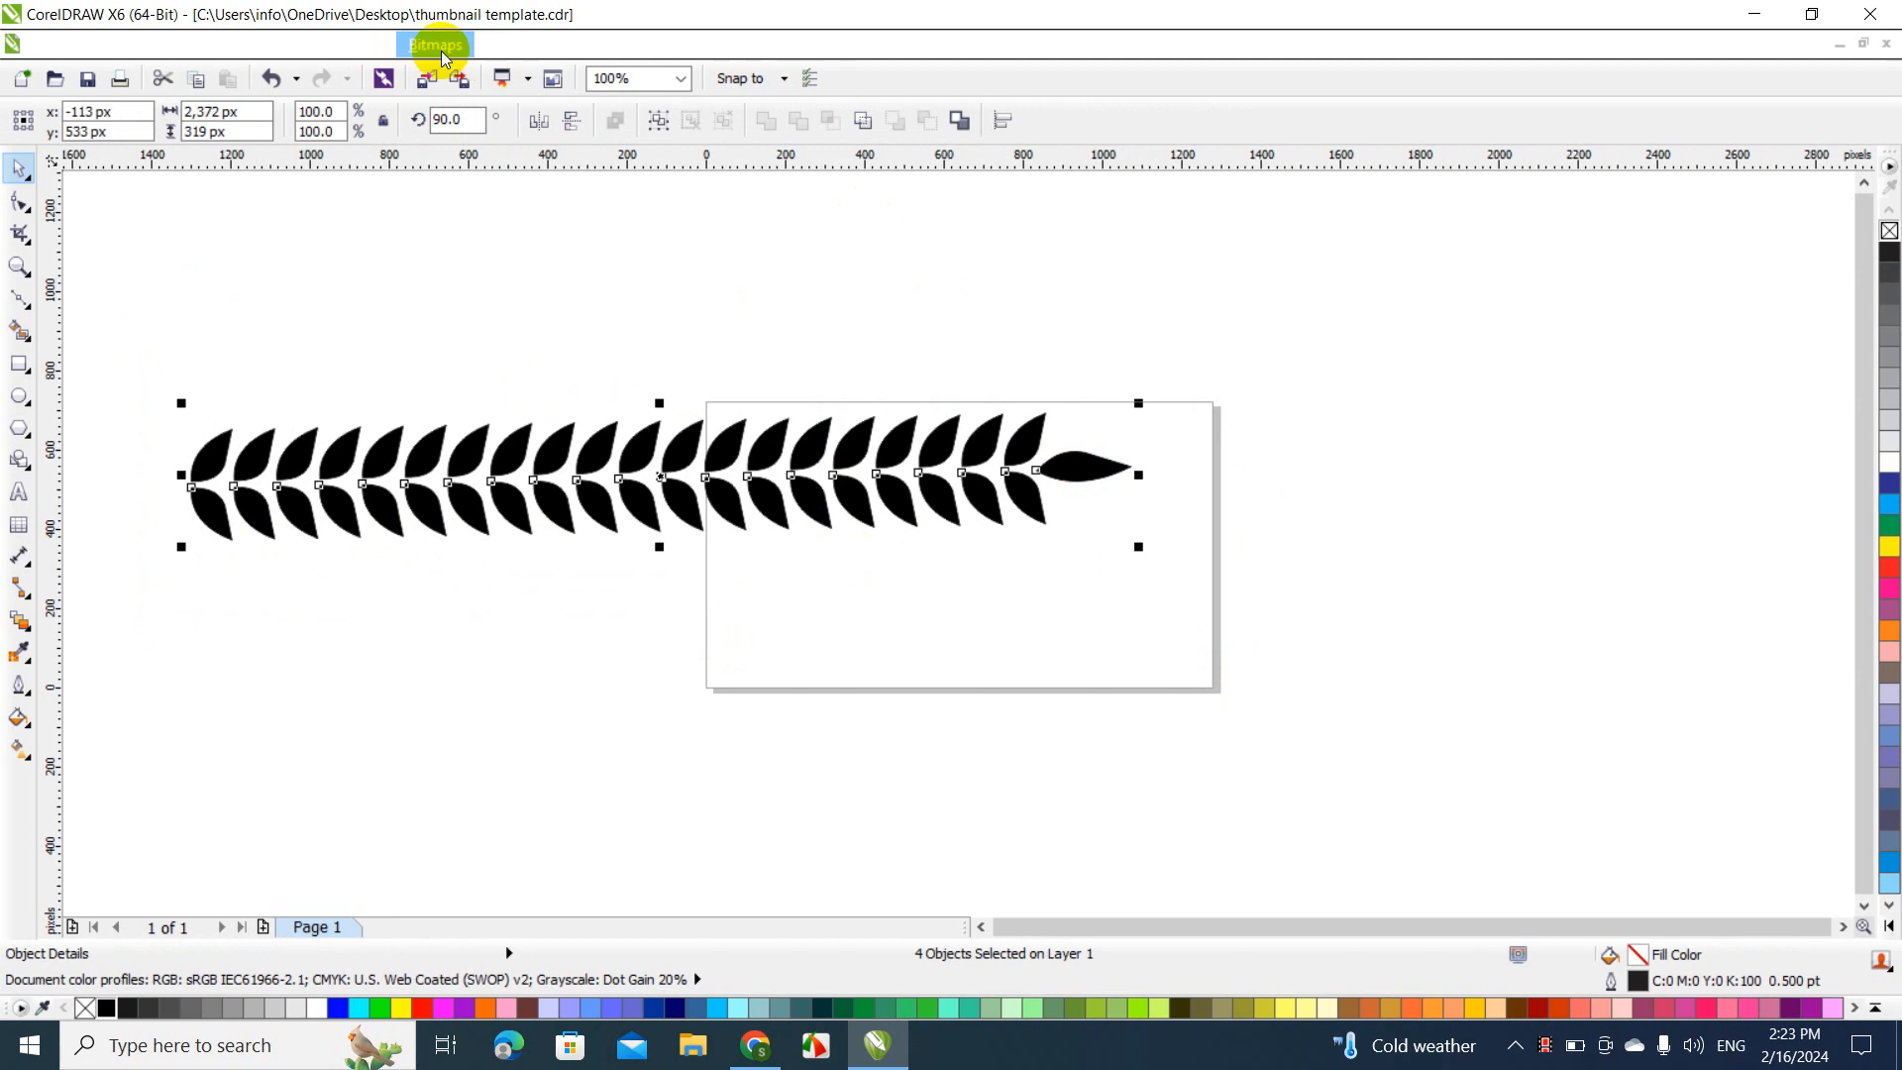
left_click(436, 46)
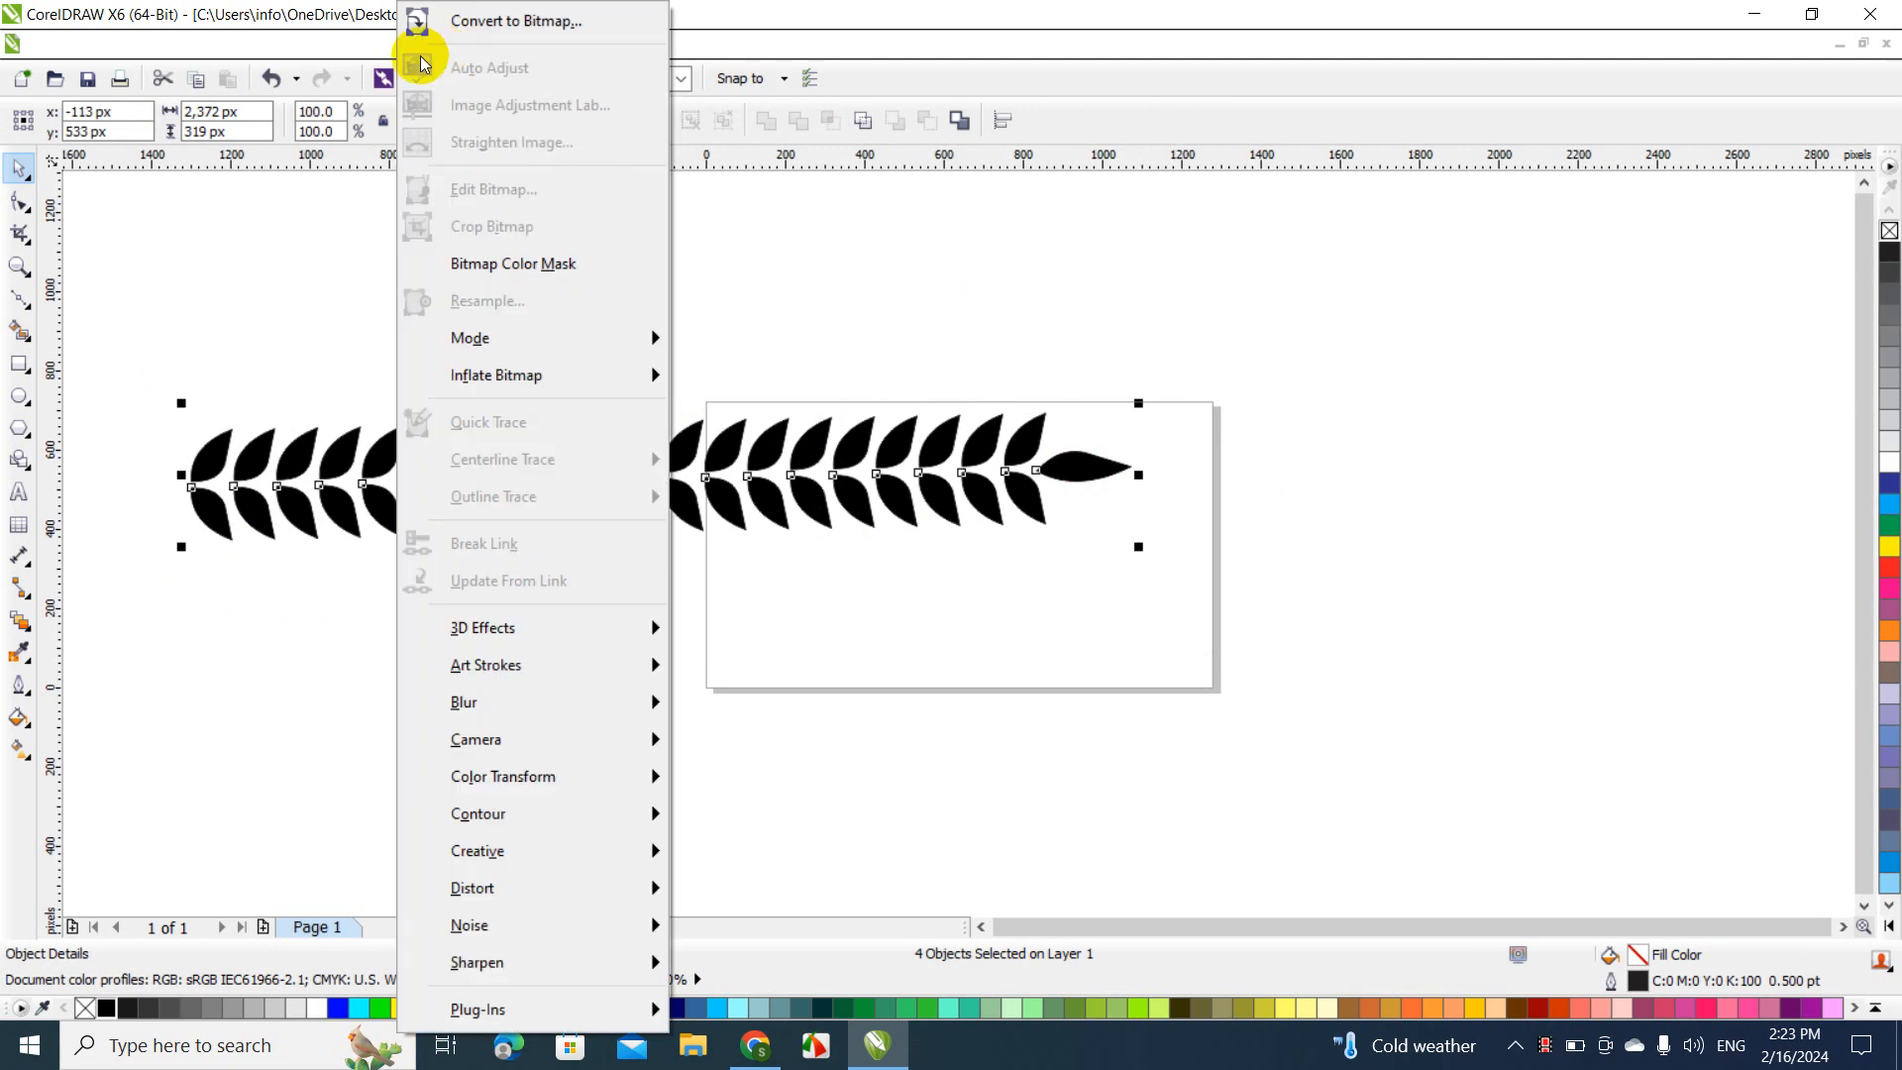
mouse_move(368, 56)
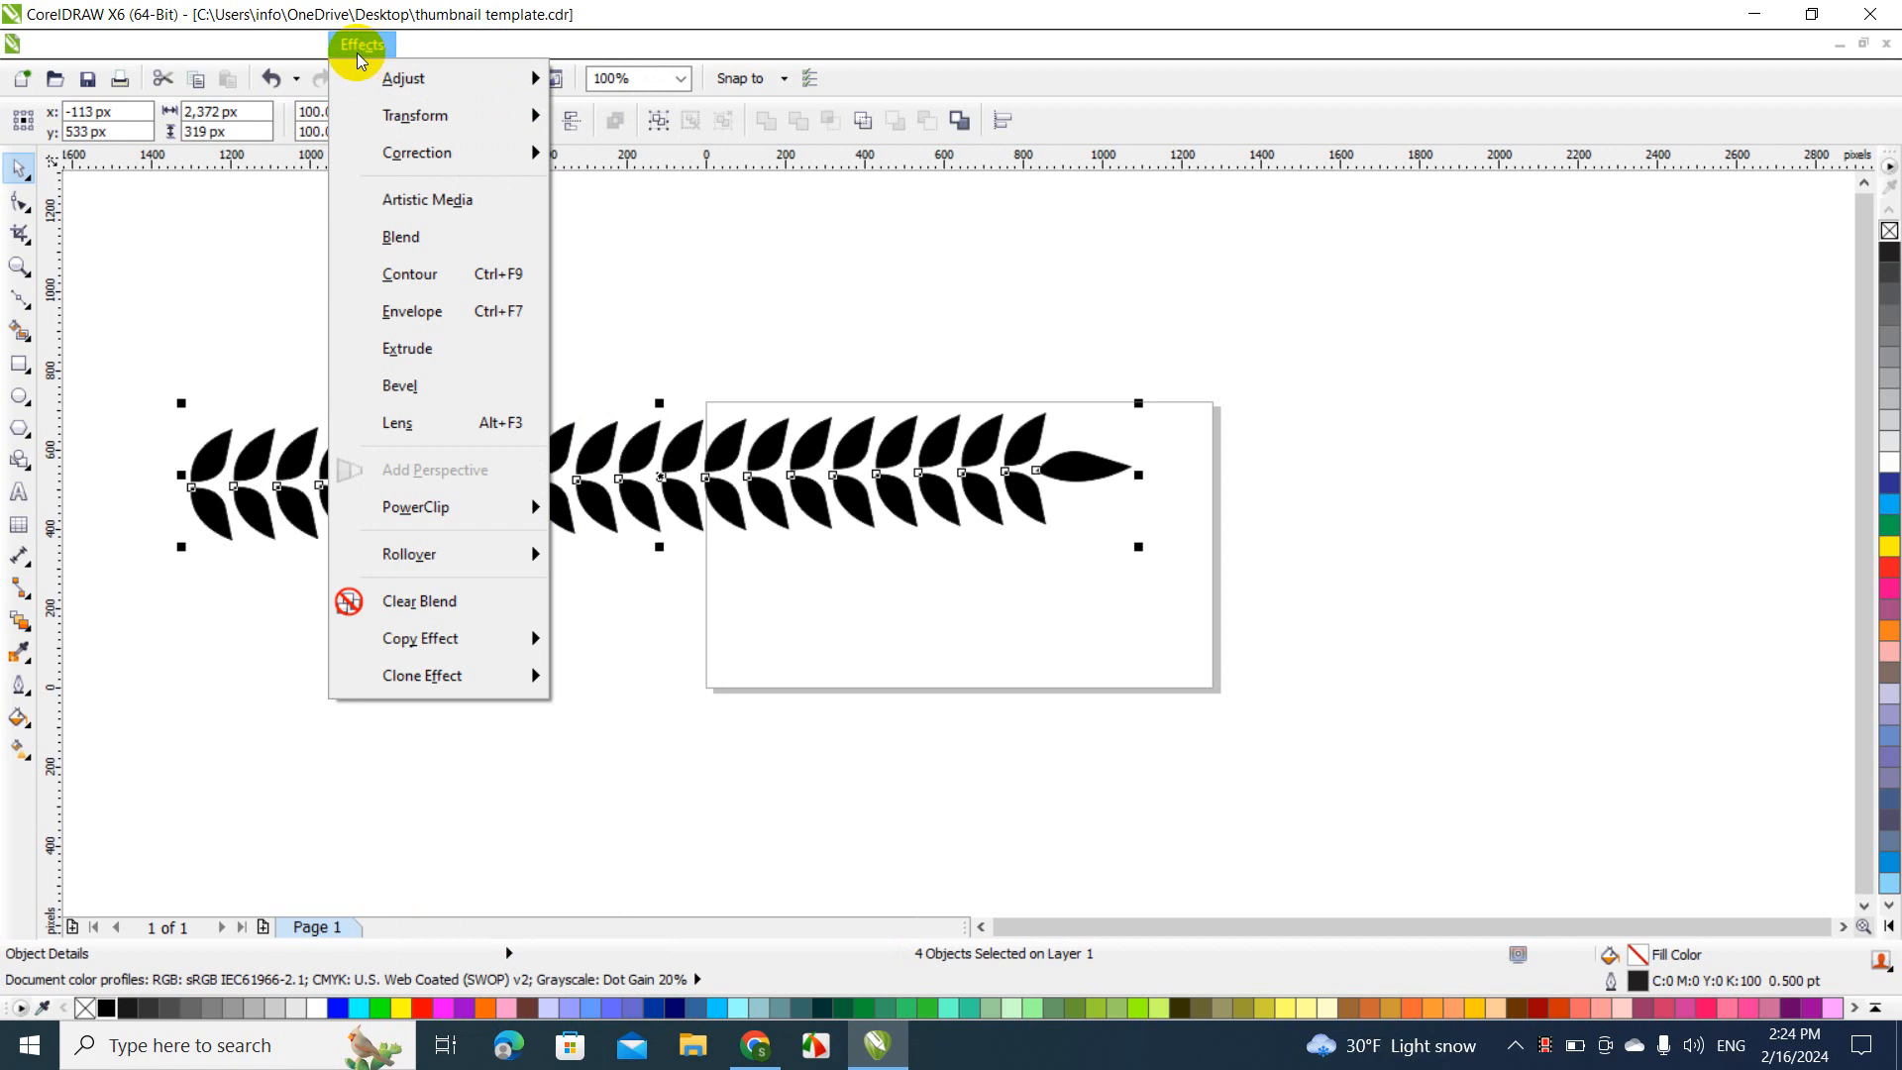
left_click(431, 203)
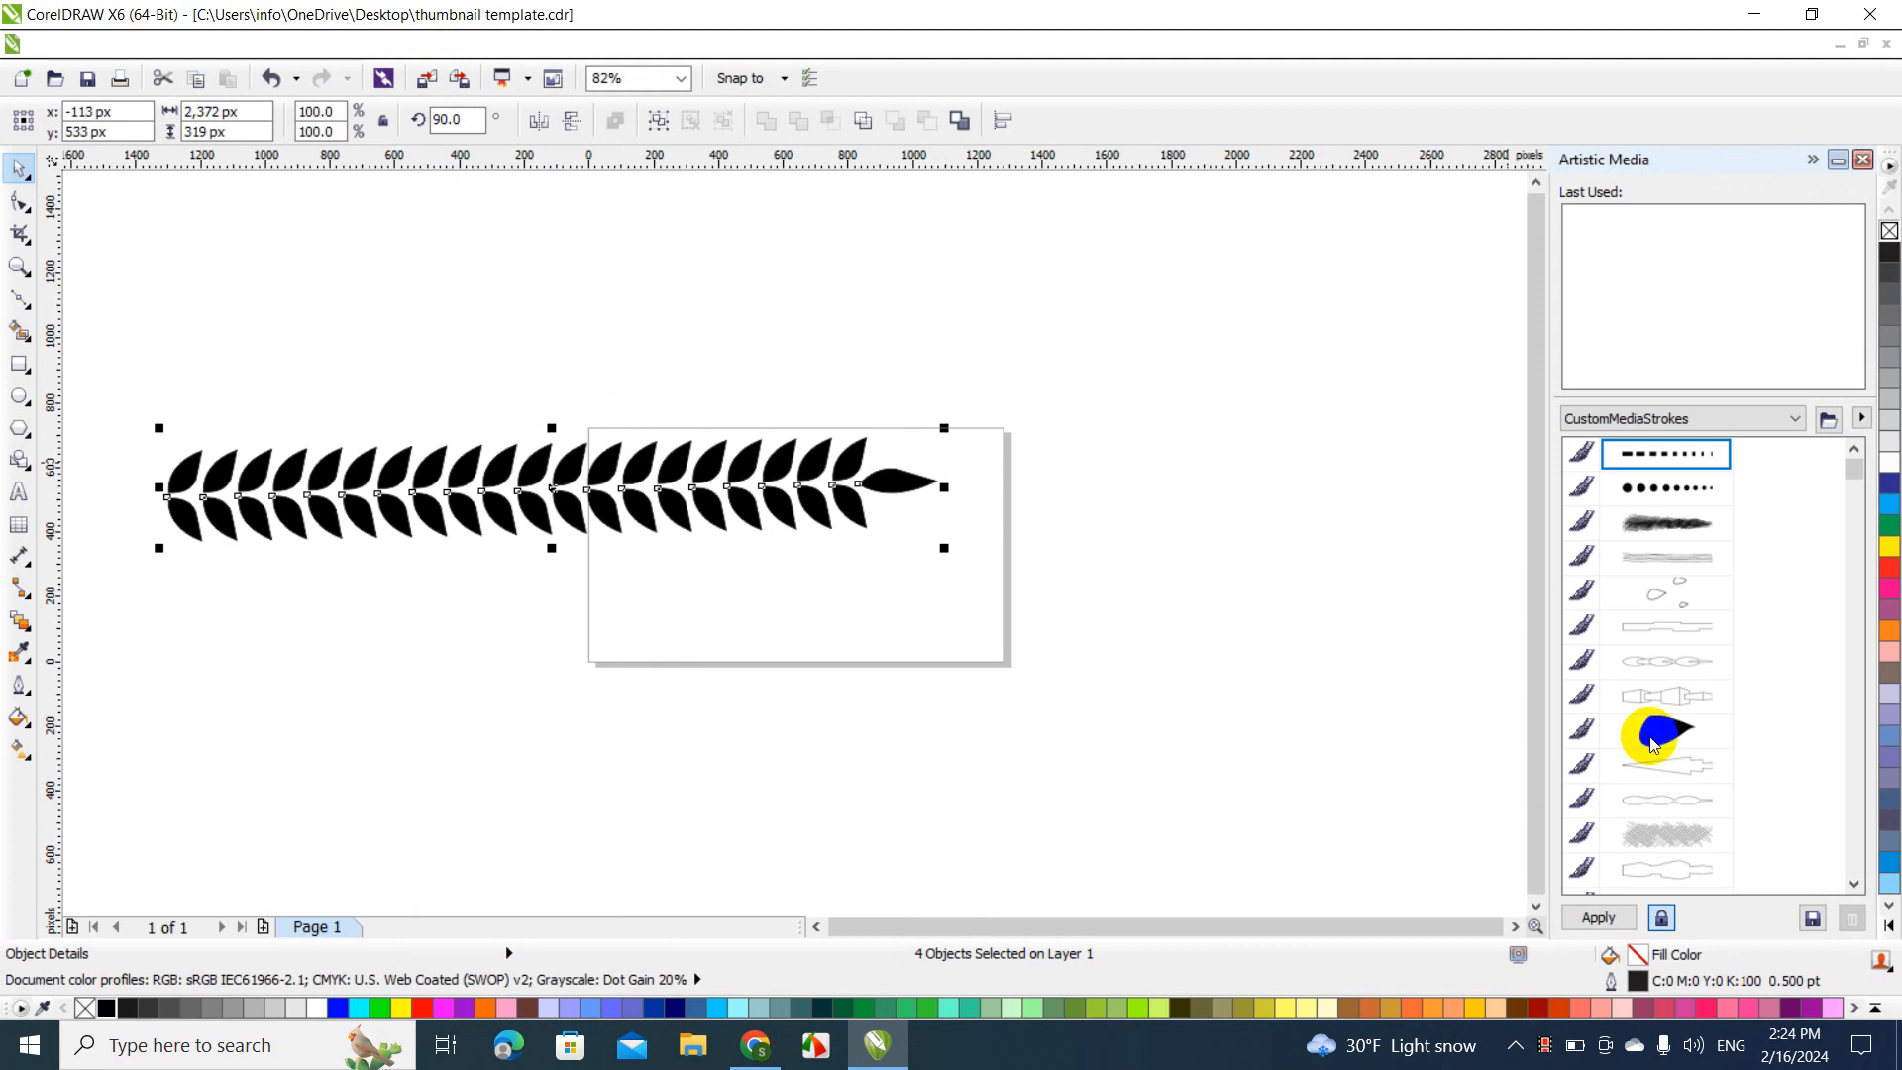
left_click(1812, 919)
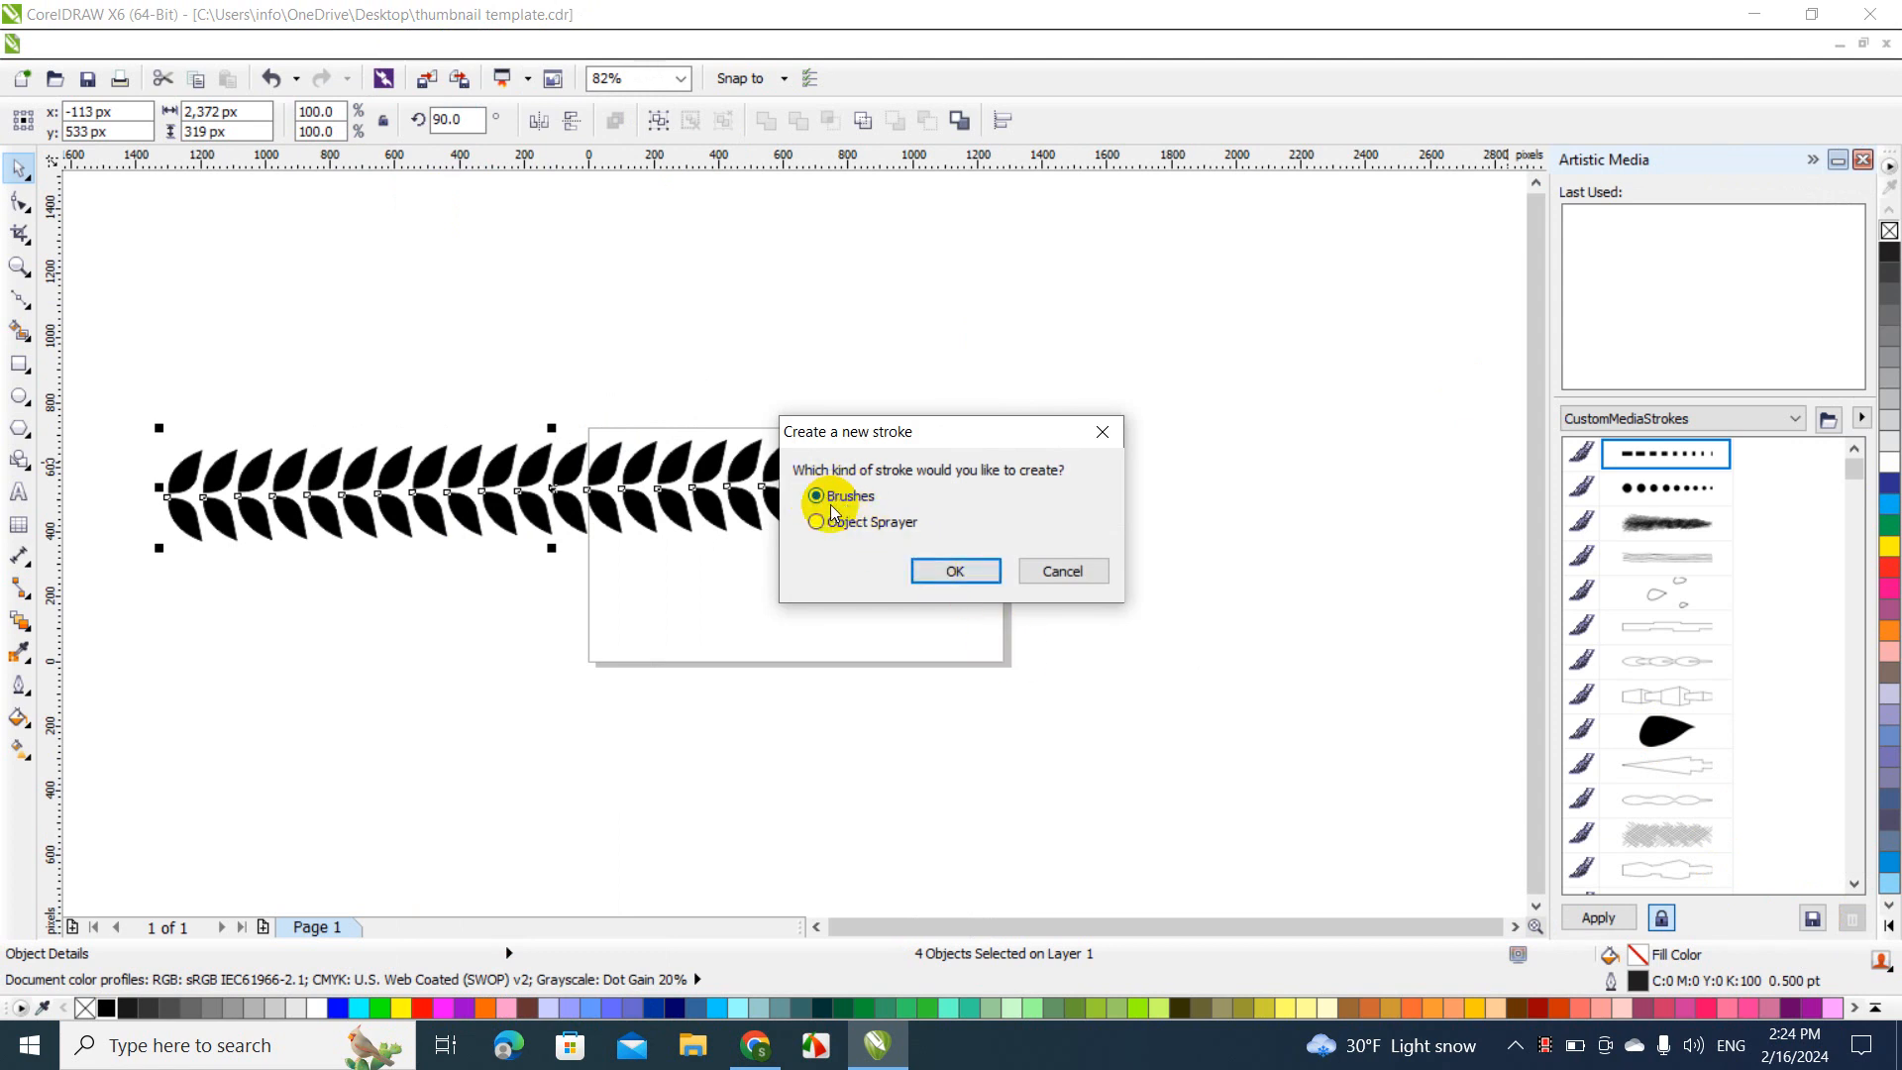
left_click(971, 571)
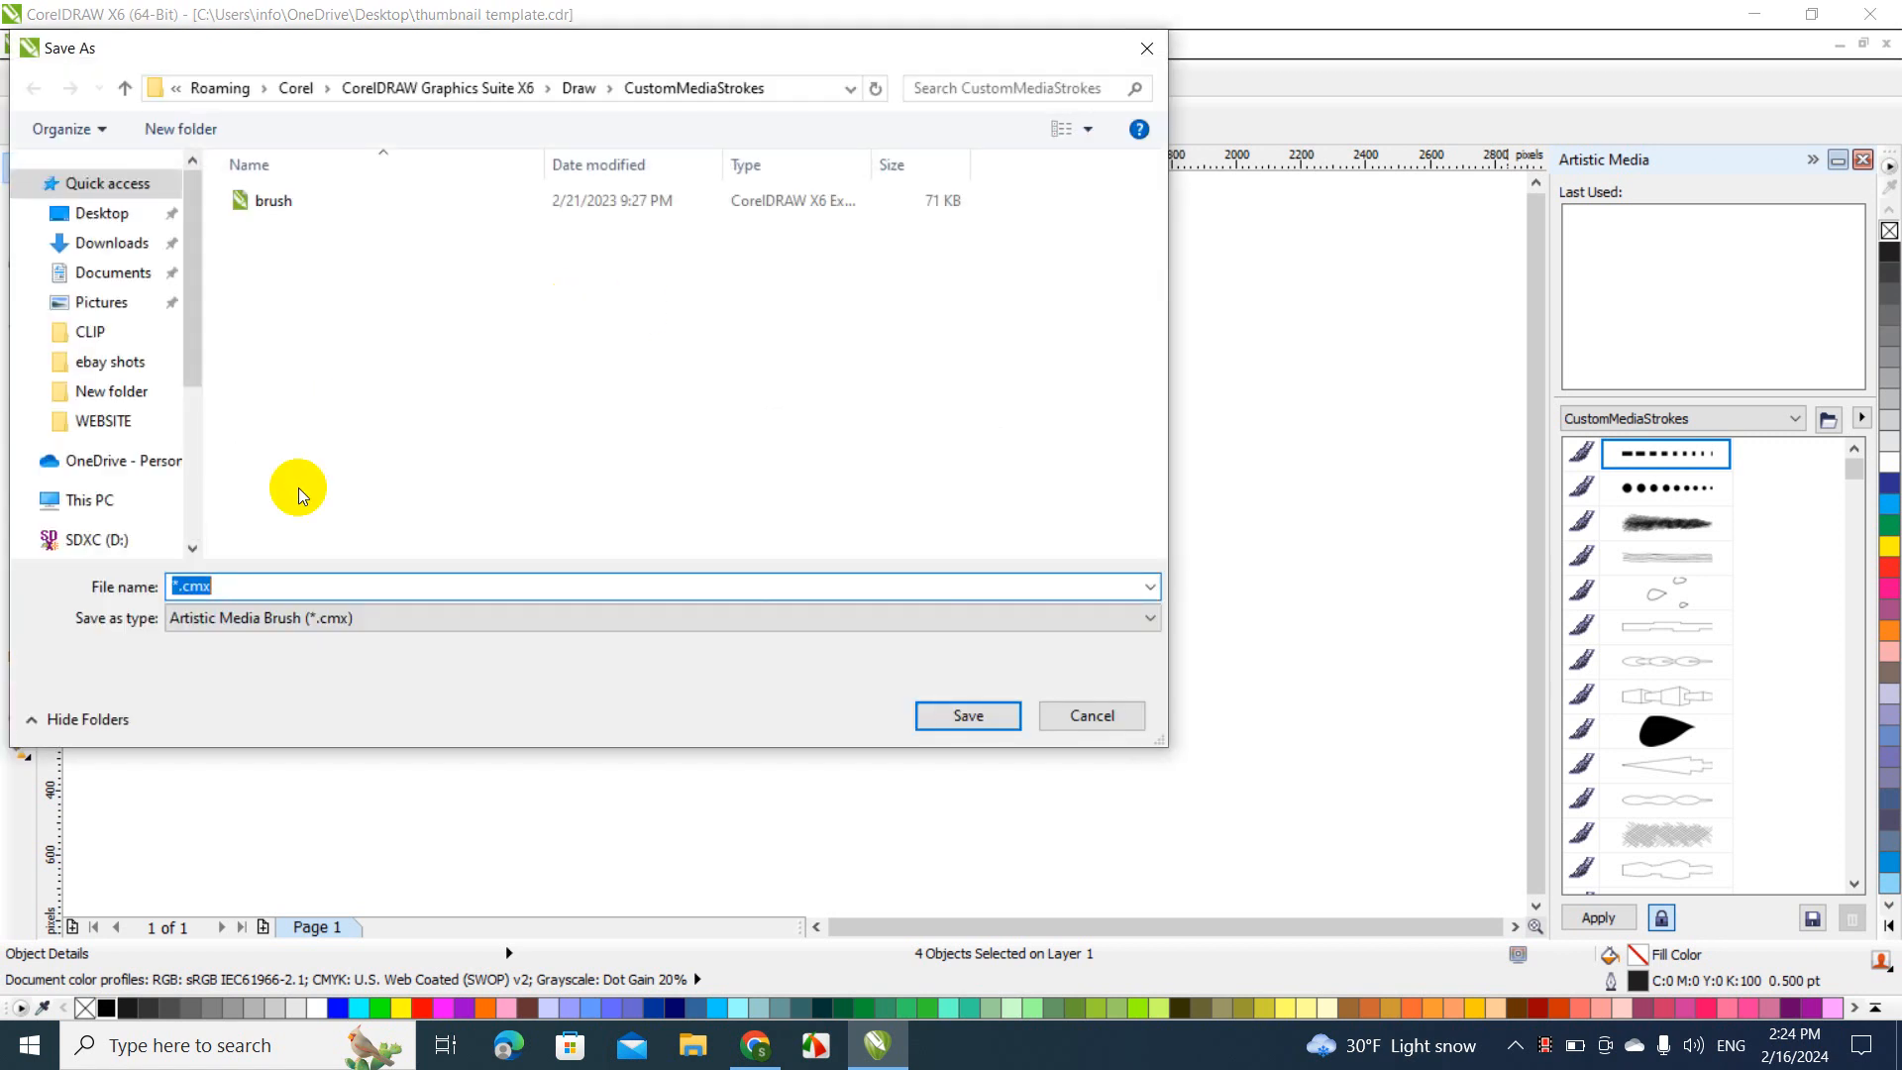
type("leaf2")
left_click(971, 712)
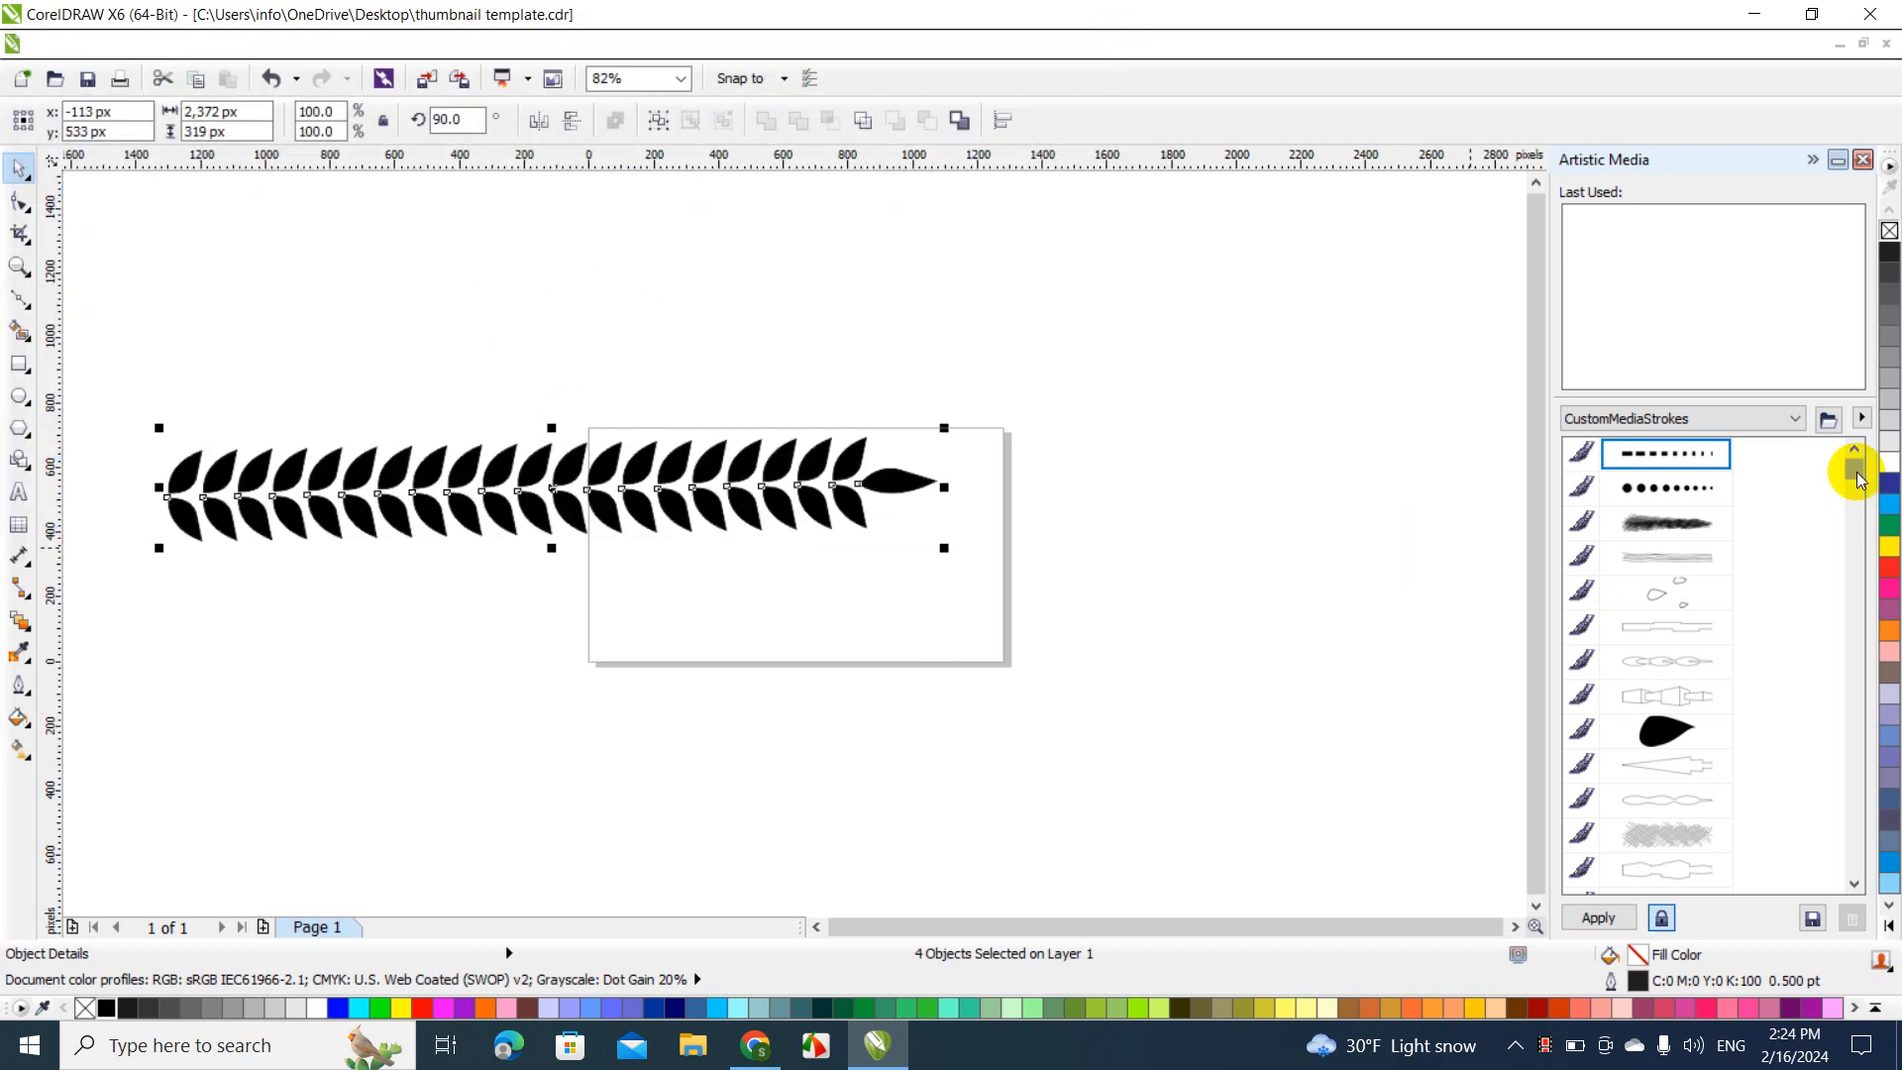
mouse_move(1855, 480)
left_mouse_down()
mouse_move(1853, 792)
mouse_move(1827, 914)
left_mouse_up()
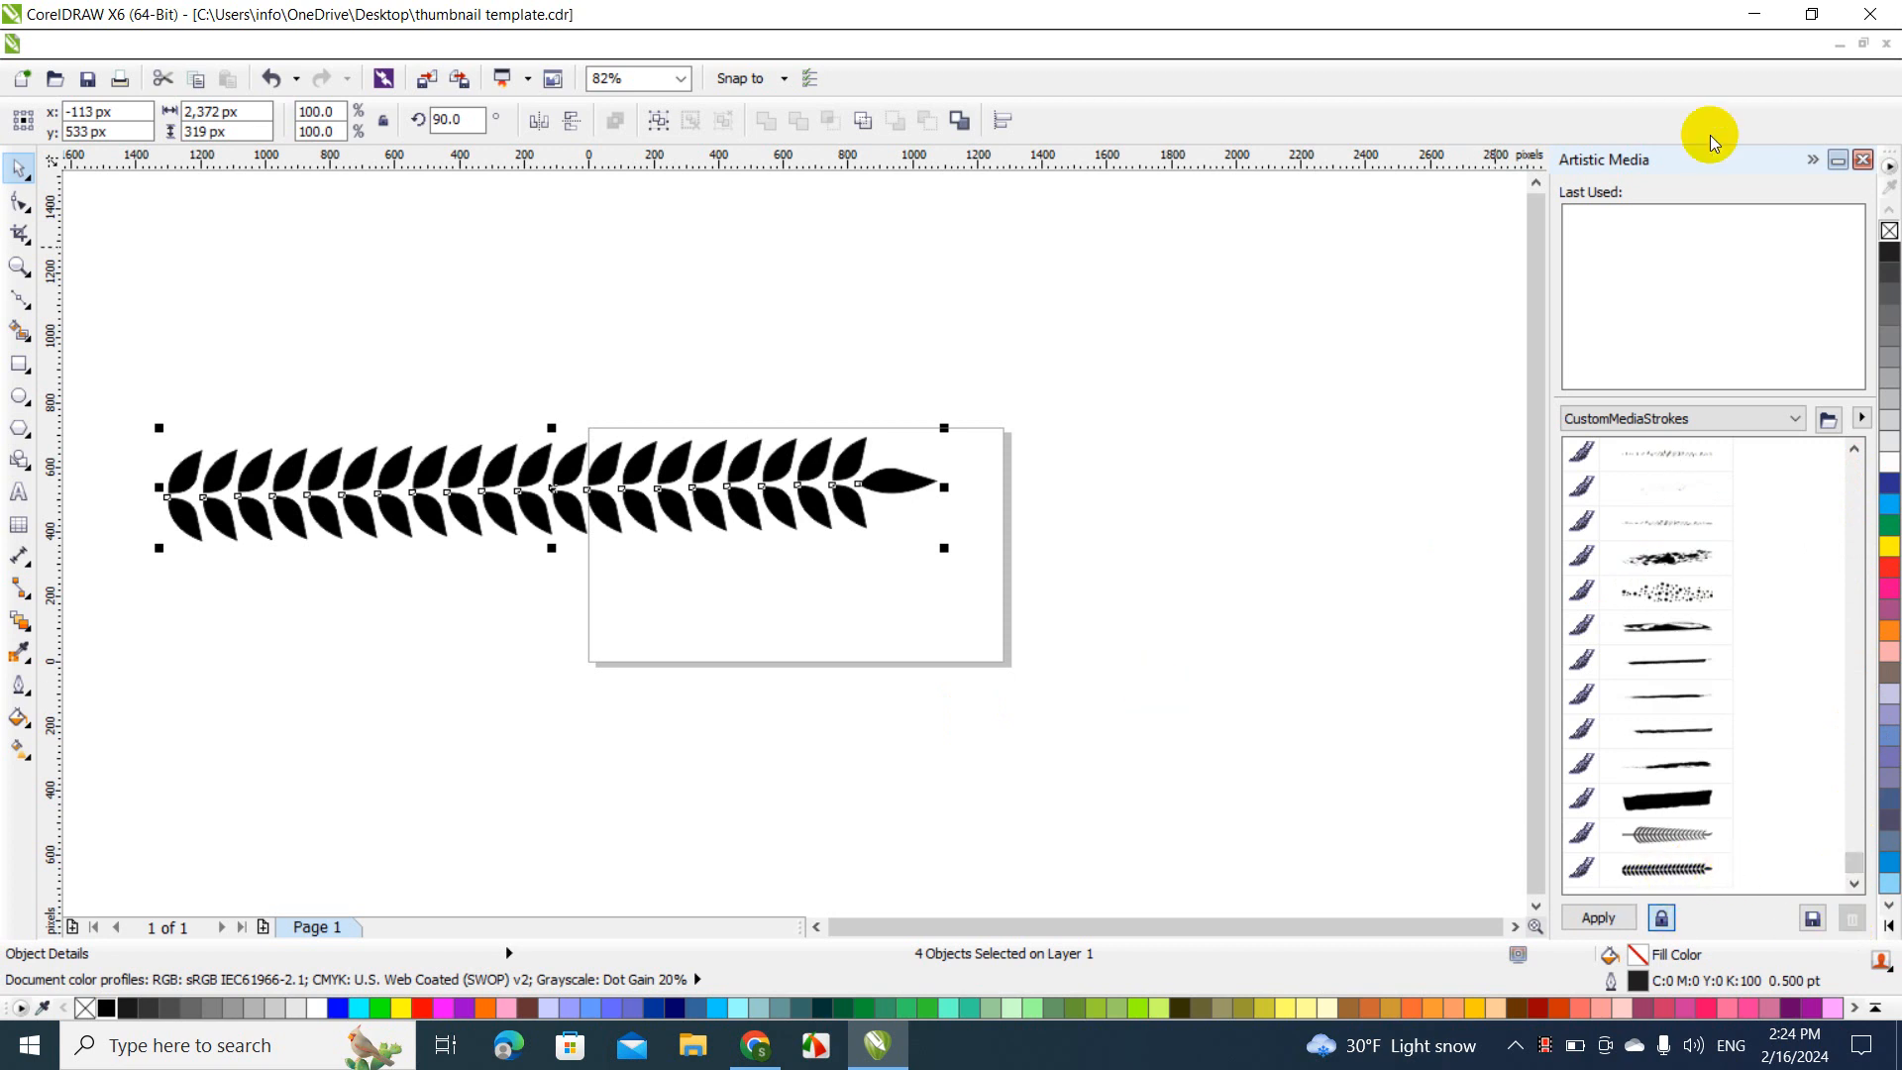
left_click(1821, 163)
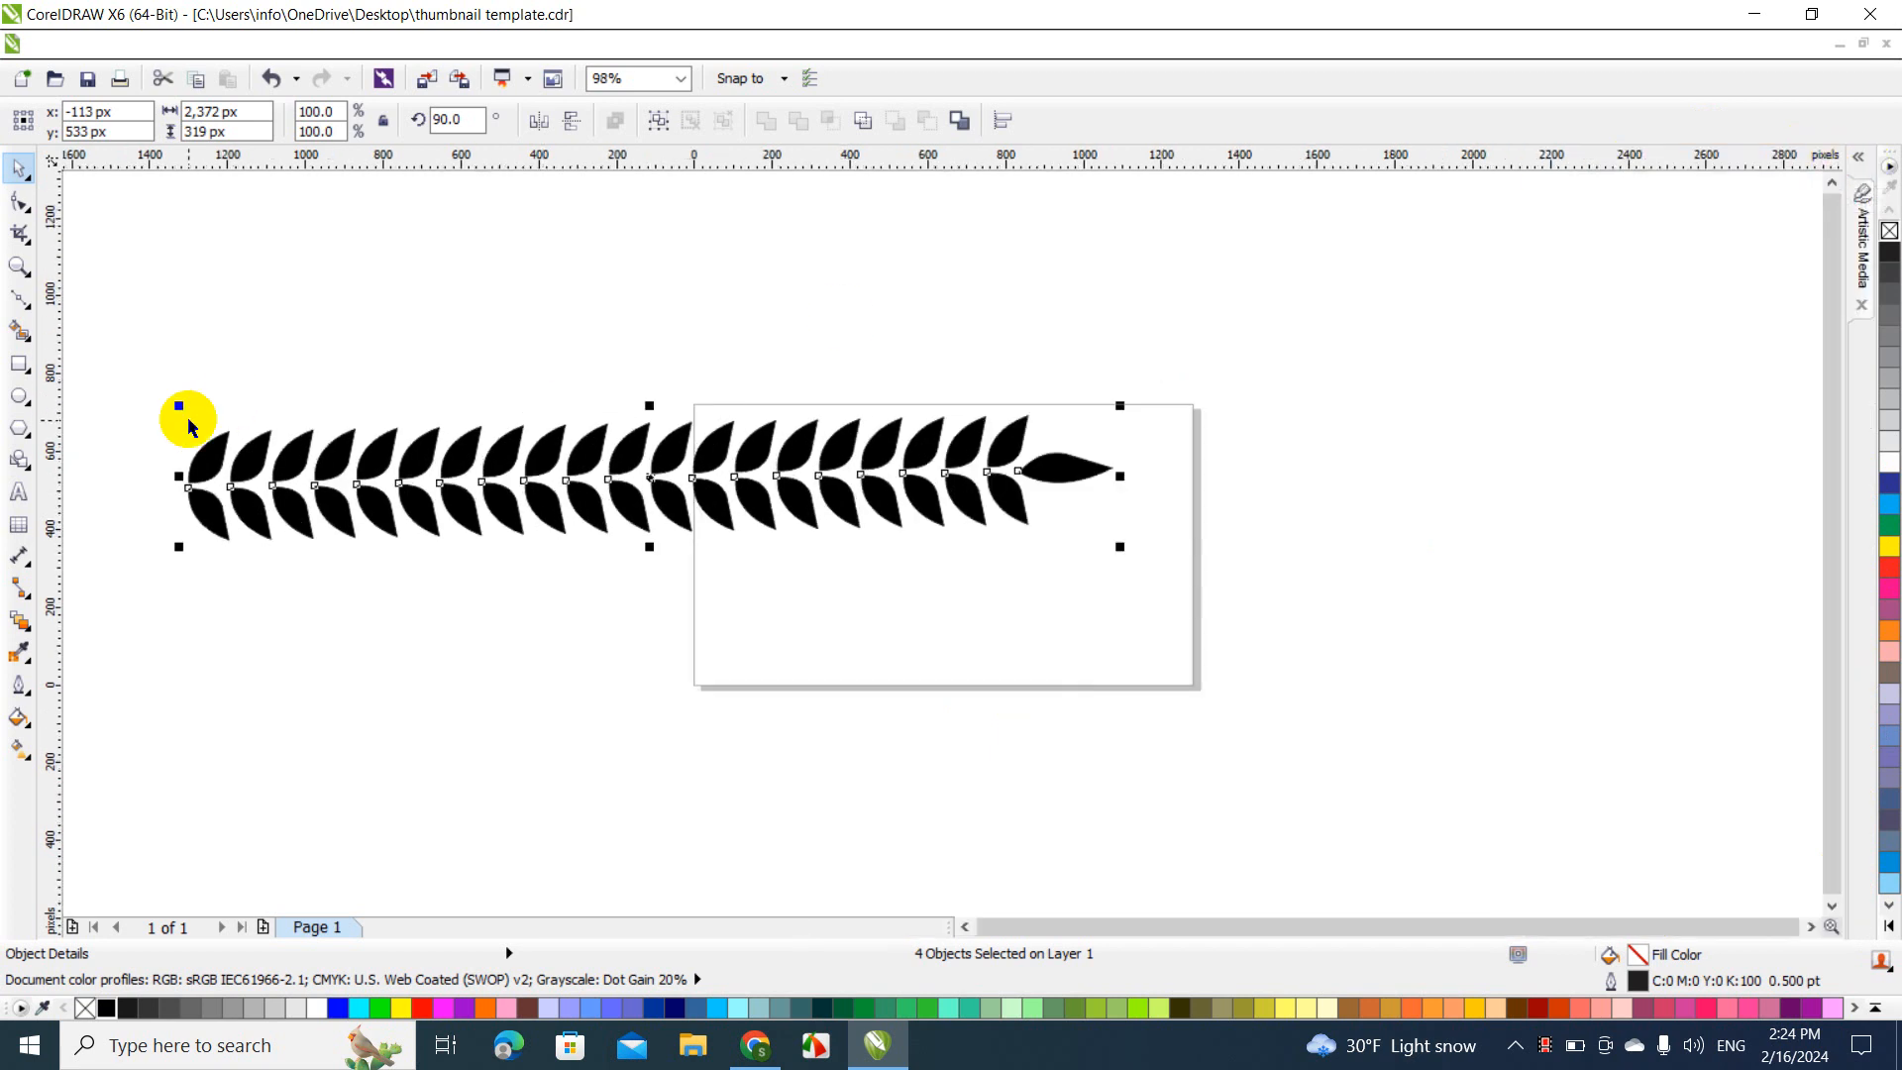
Scale the finished leaf branch down and move it off the page to the lower right
left_click_drag(180, 406, 366, 479)
left_click_drag(845, 535, 1357, 636)
left_click(1004, 598)
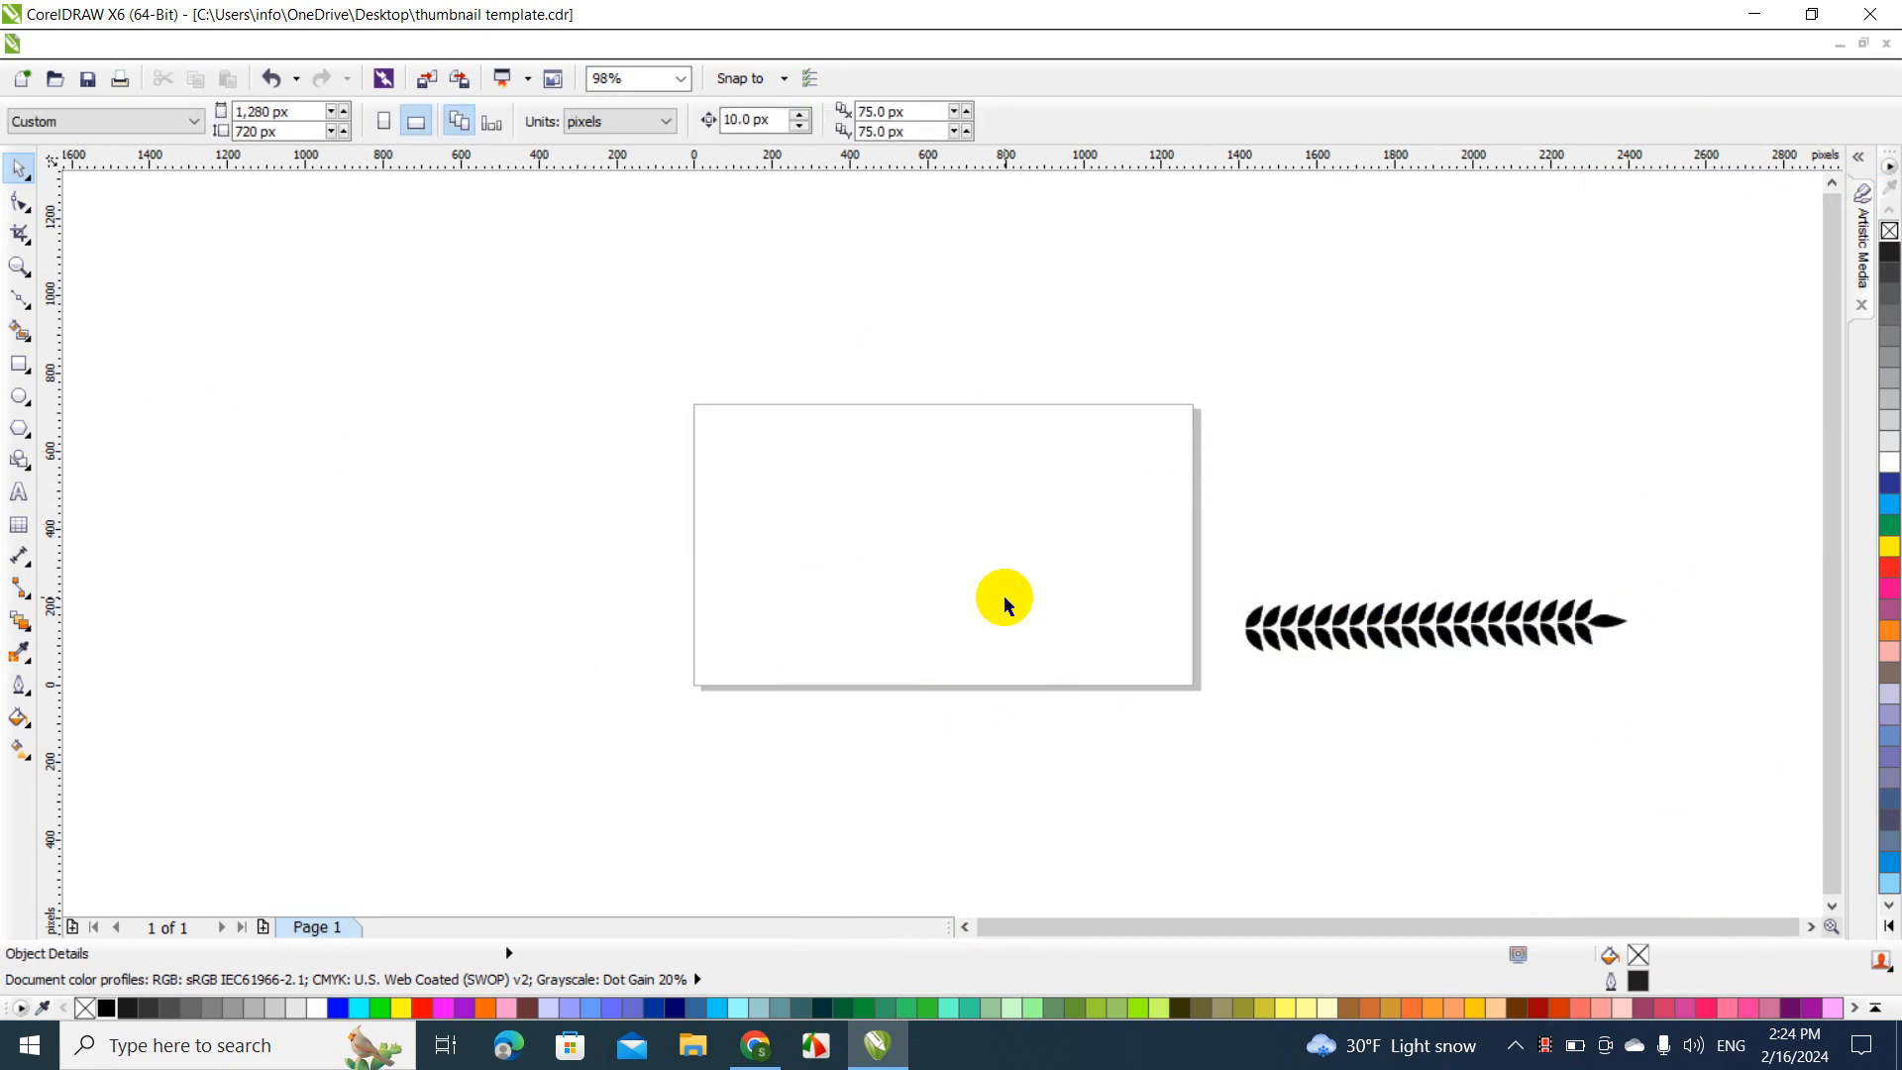
Add the artistic text "F" in Arial 24 pt to the left of the page
left_click(19, 491)
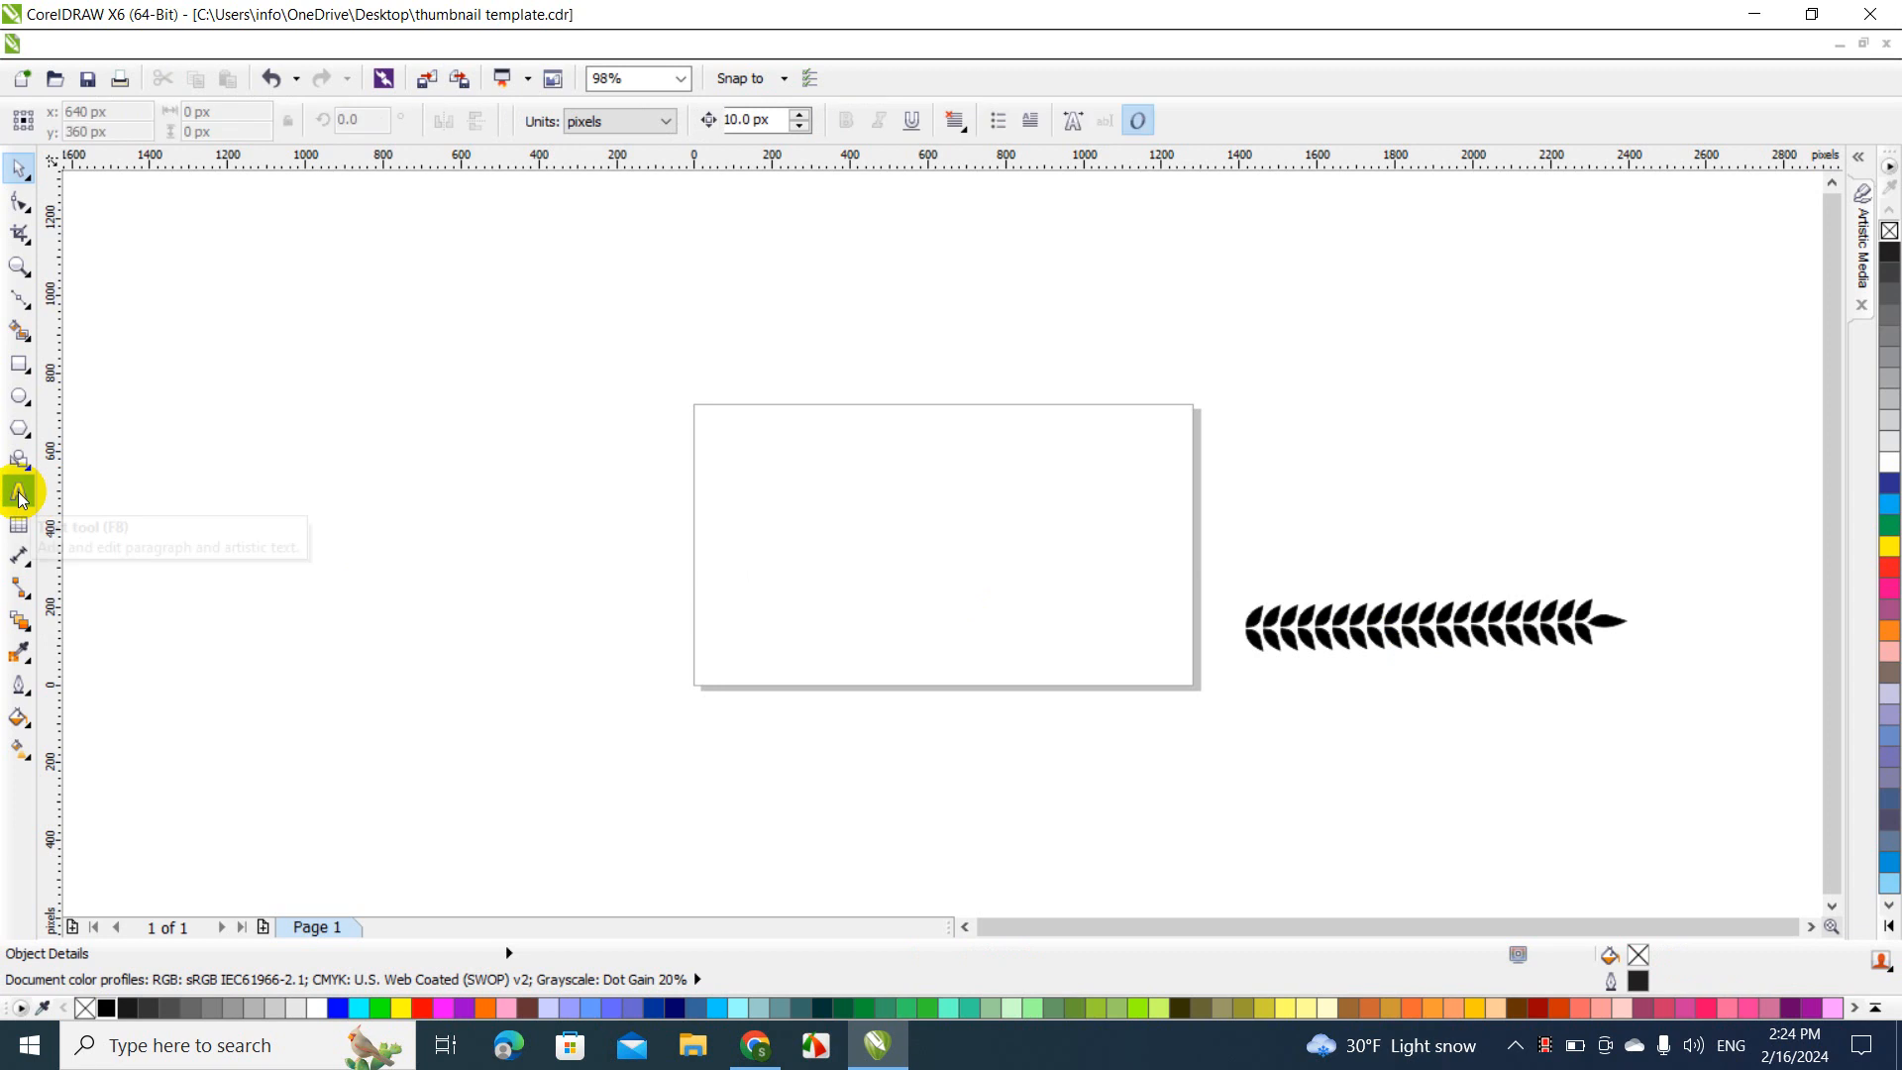
left_click(477, 476)
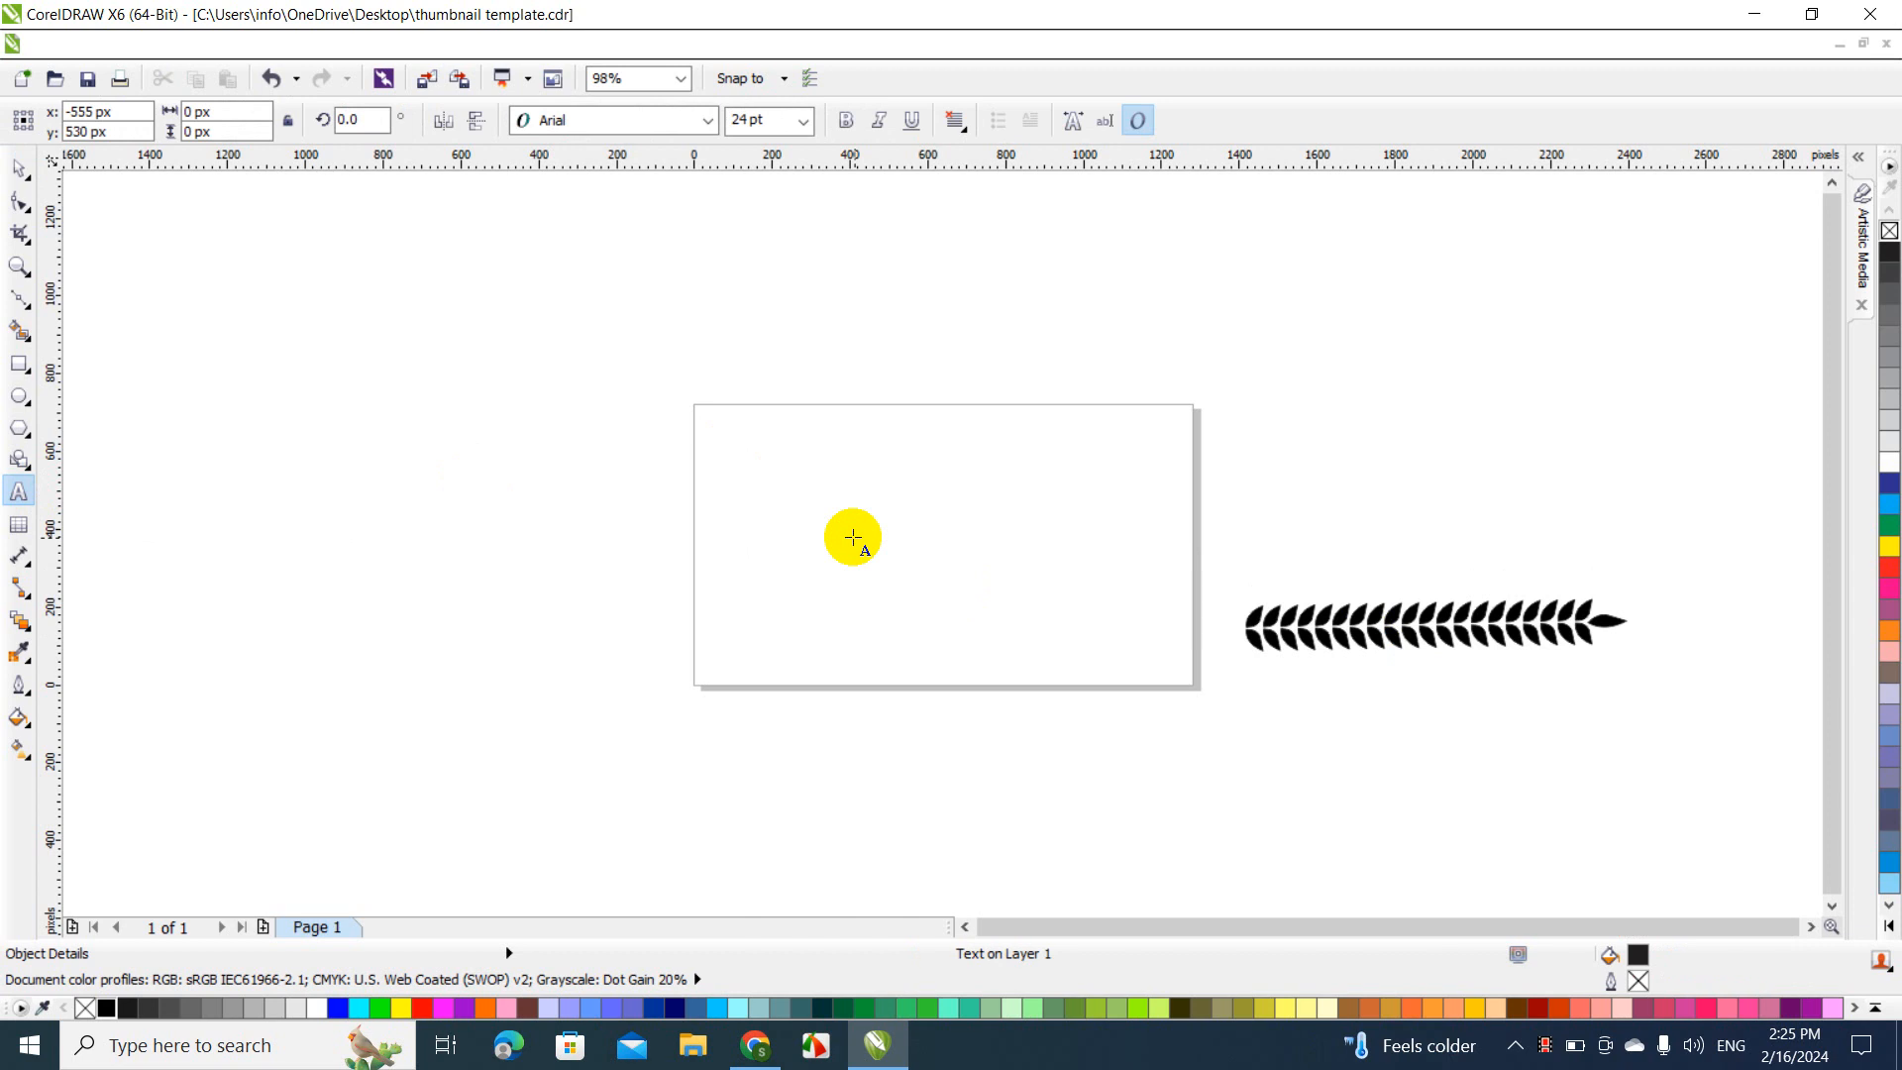
type("F")
key("Escape")
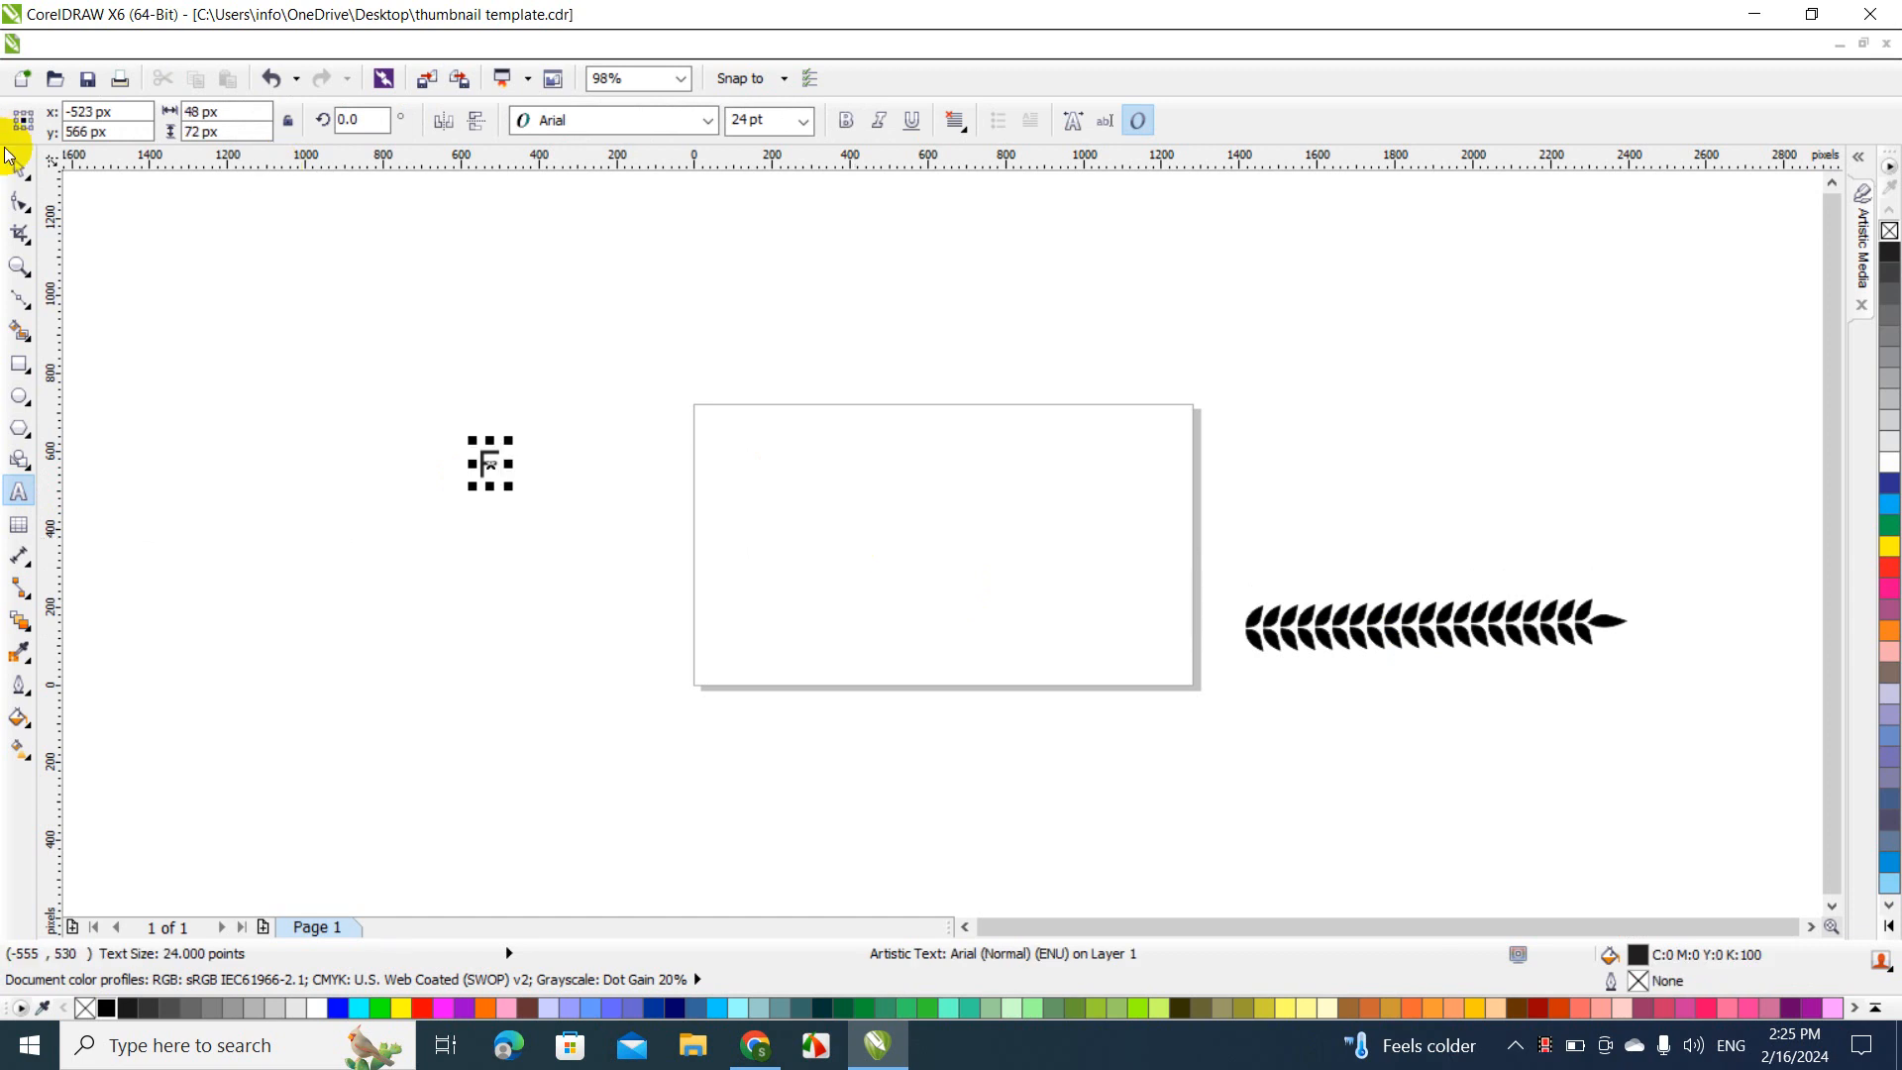
left_click(24, 174)
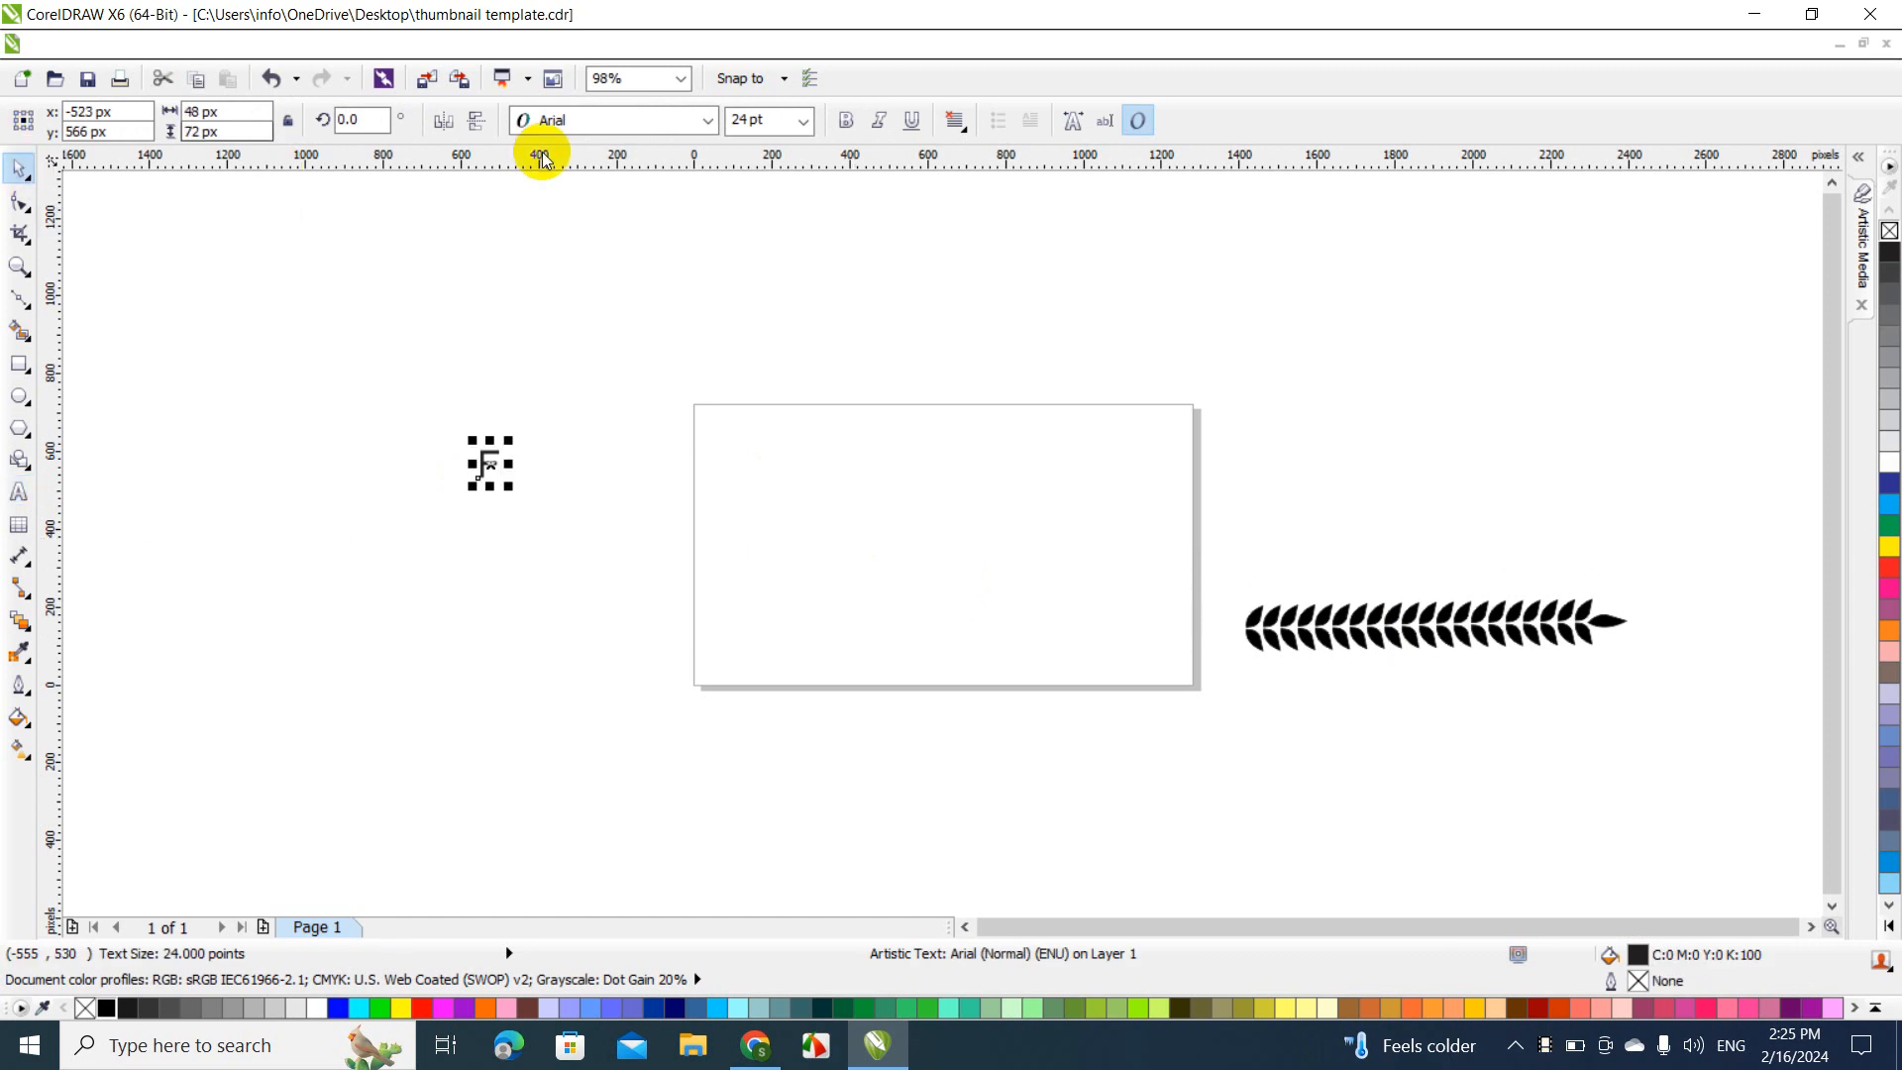
Change the font of the letter F to Angel rhapsody
left_click(620, 125)
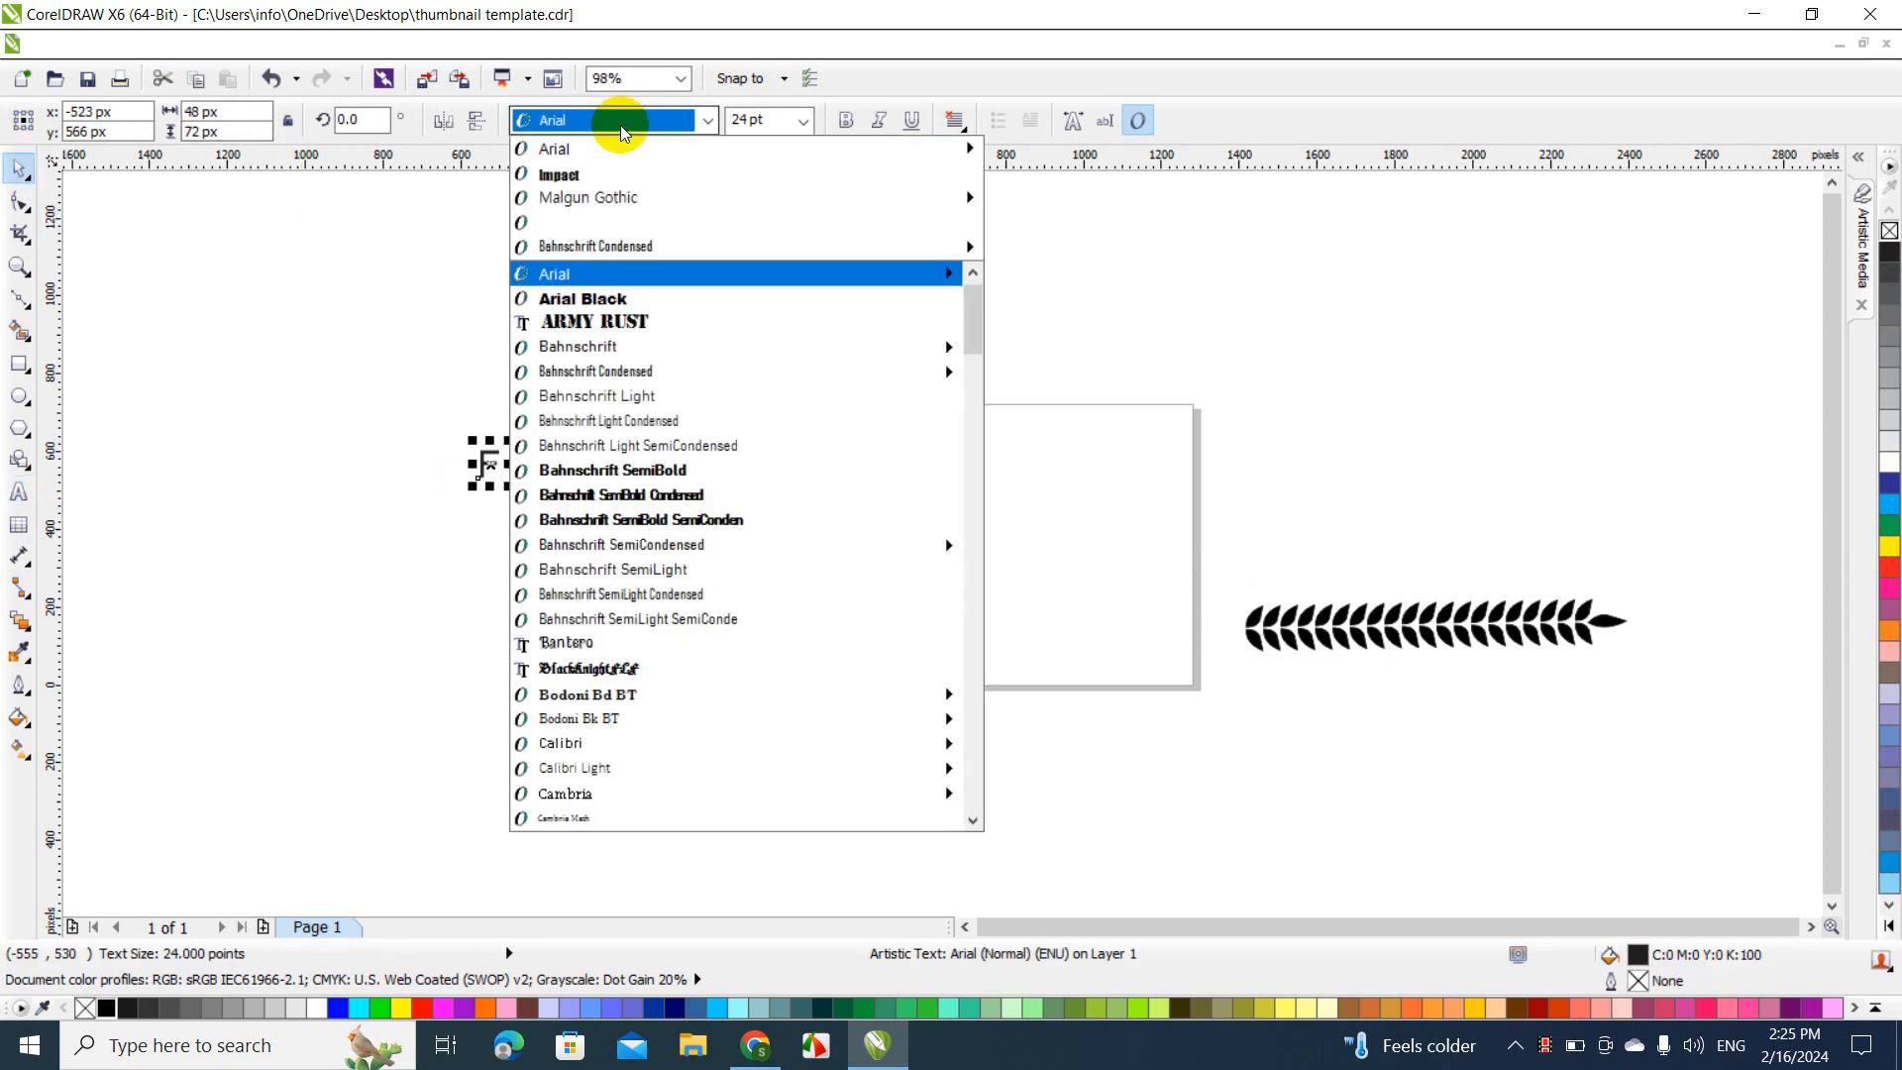
left_click(971, 272)
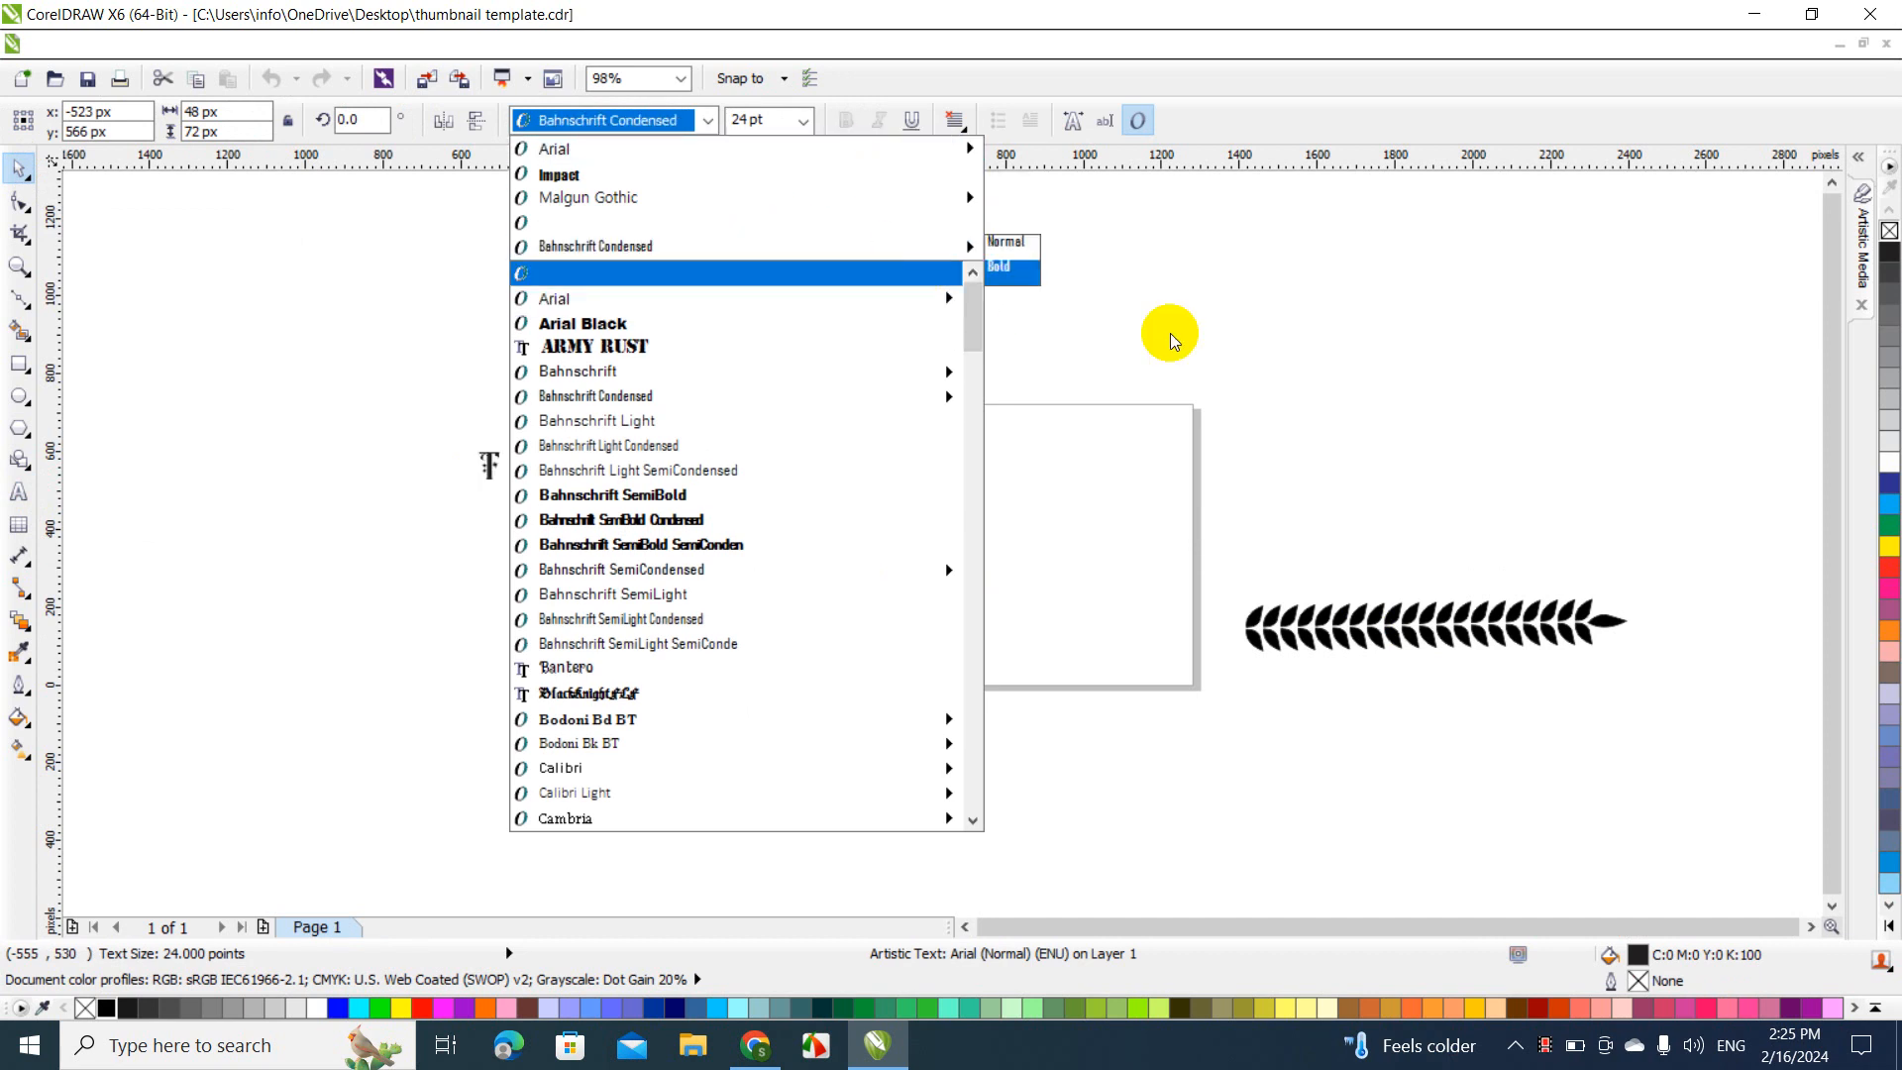
left_click_drag(1170, 342, 394, 598)
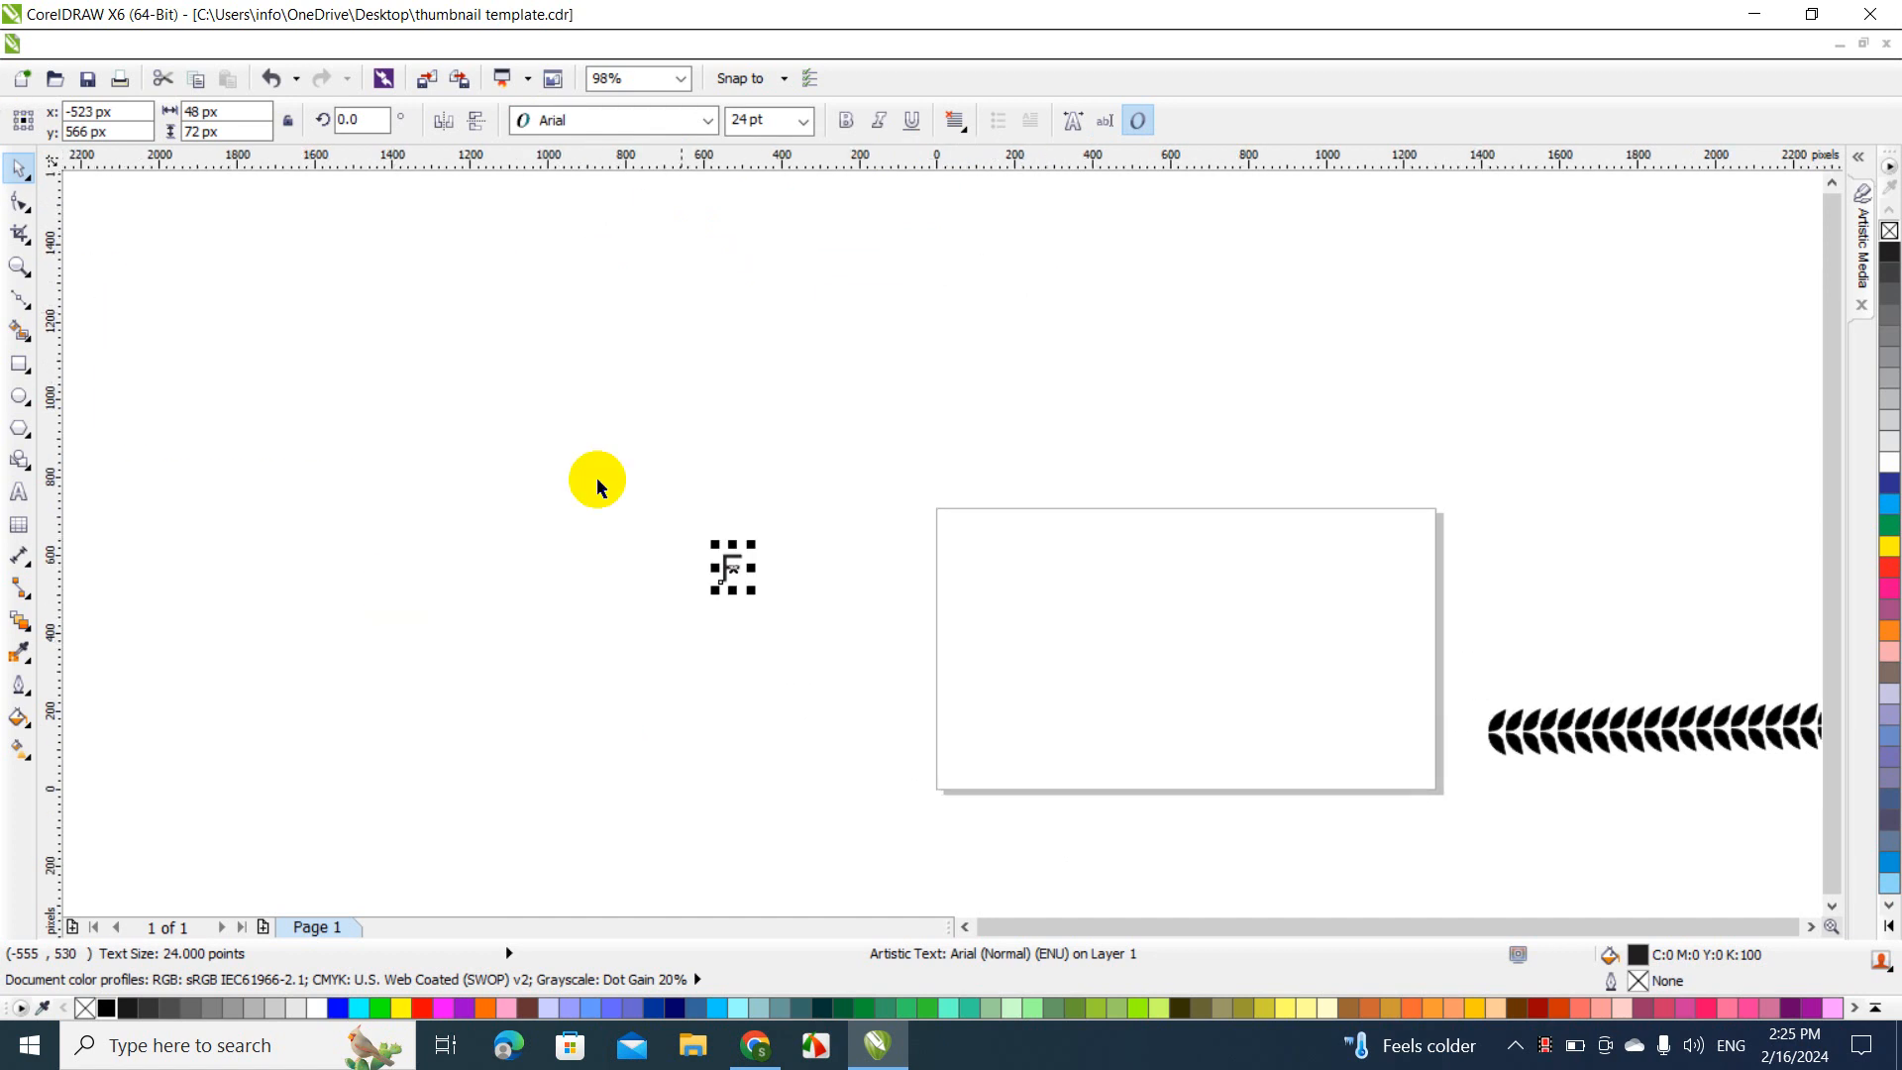
left_click(648, 115)
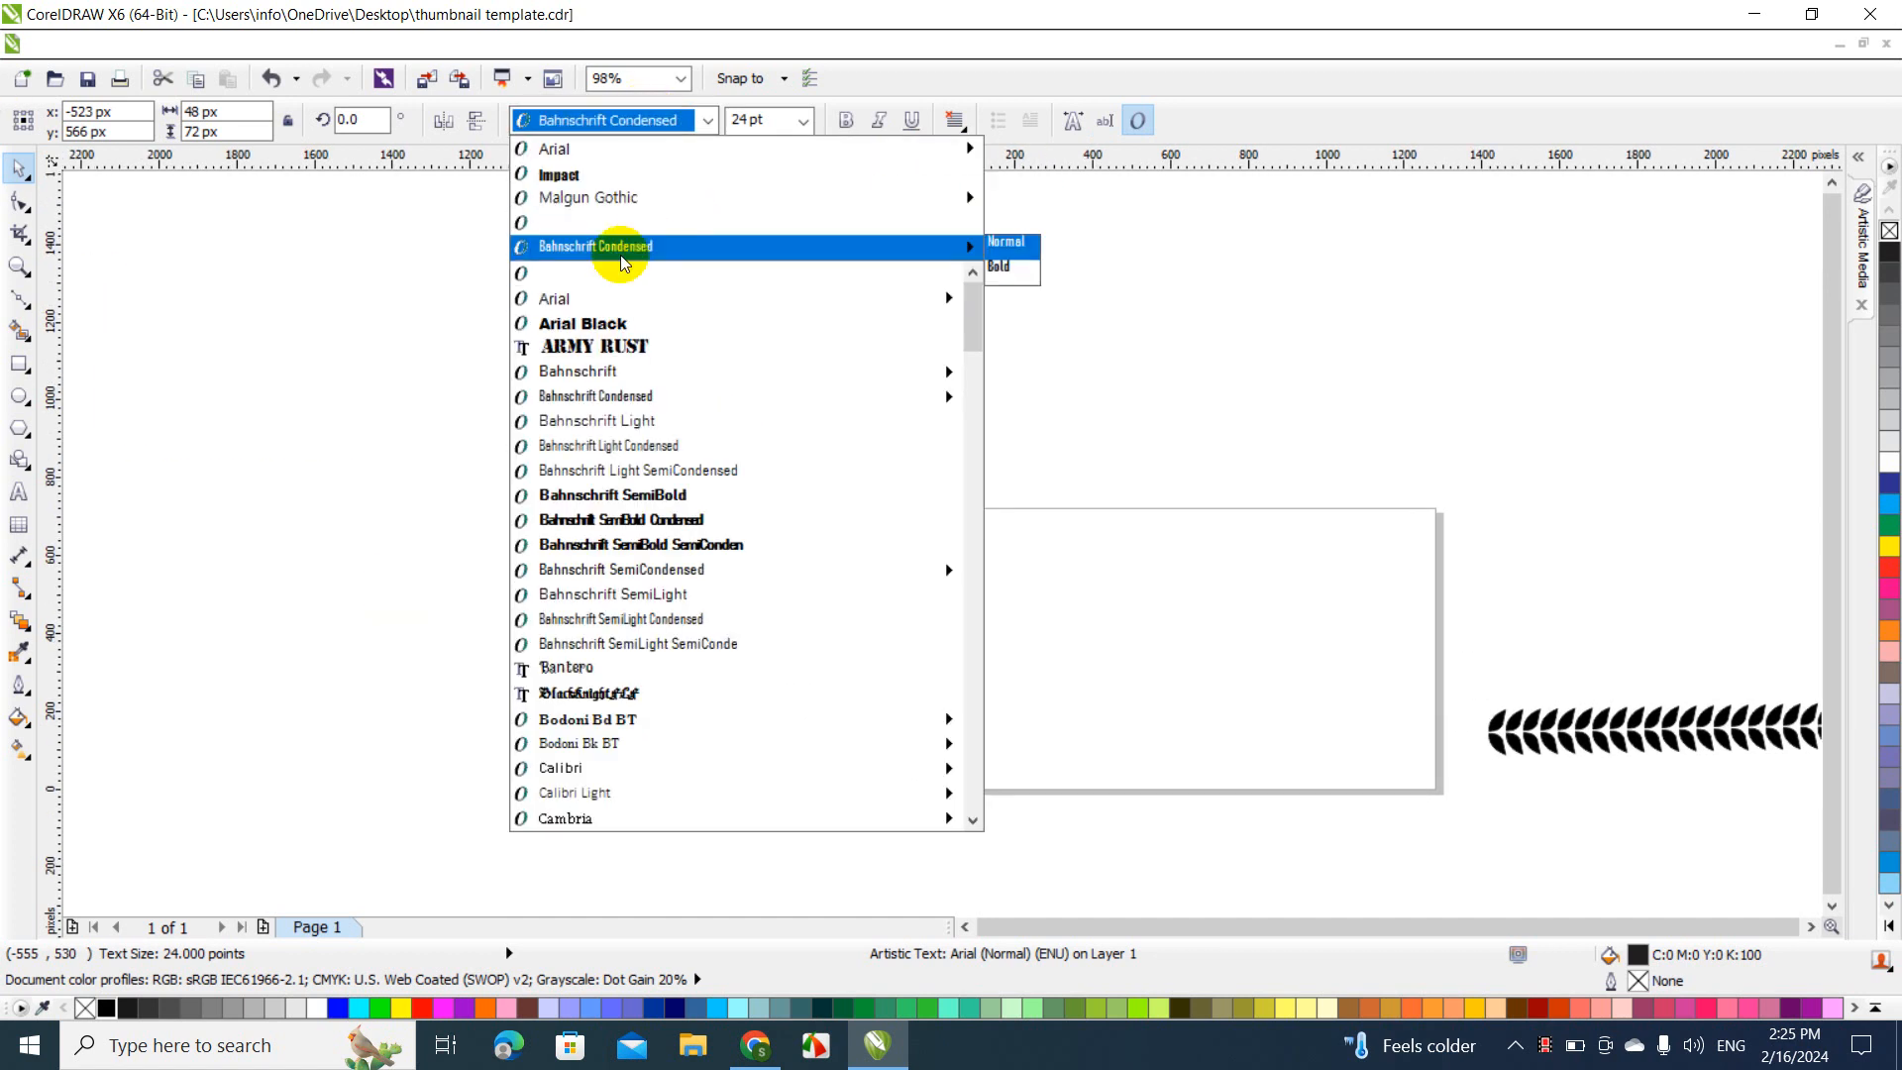
left_click(604, 280)
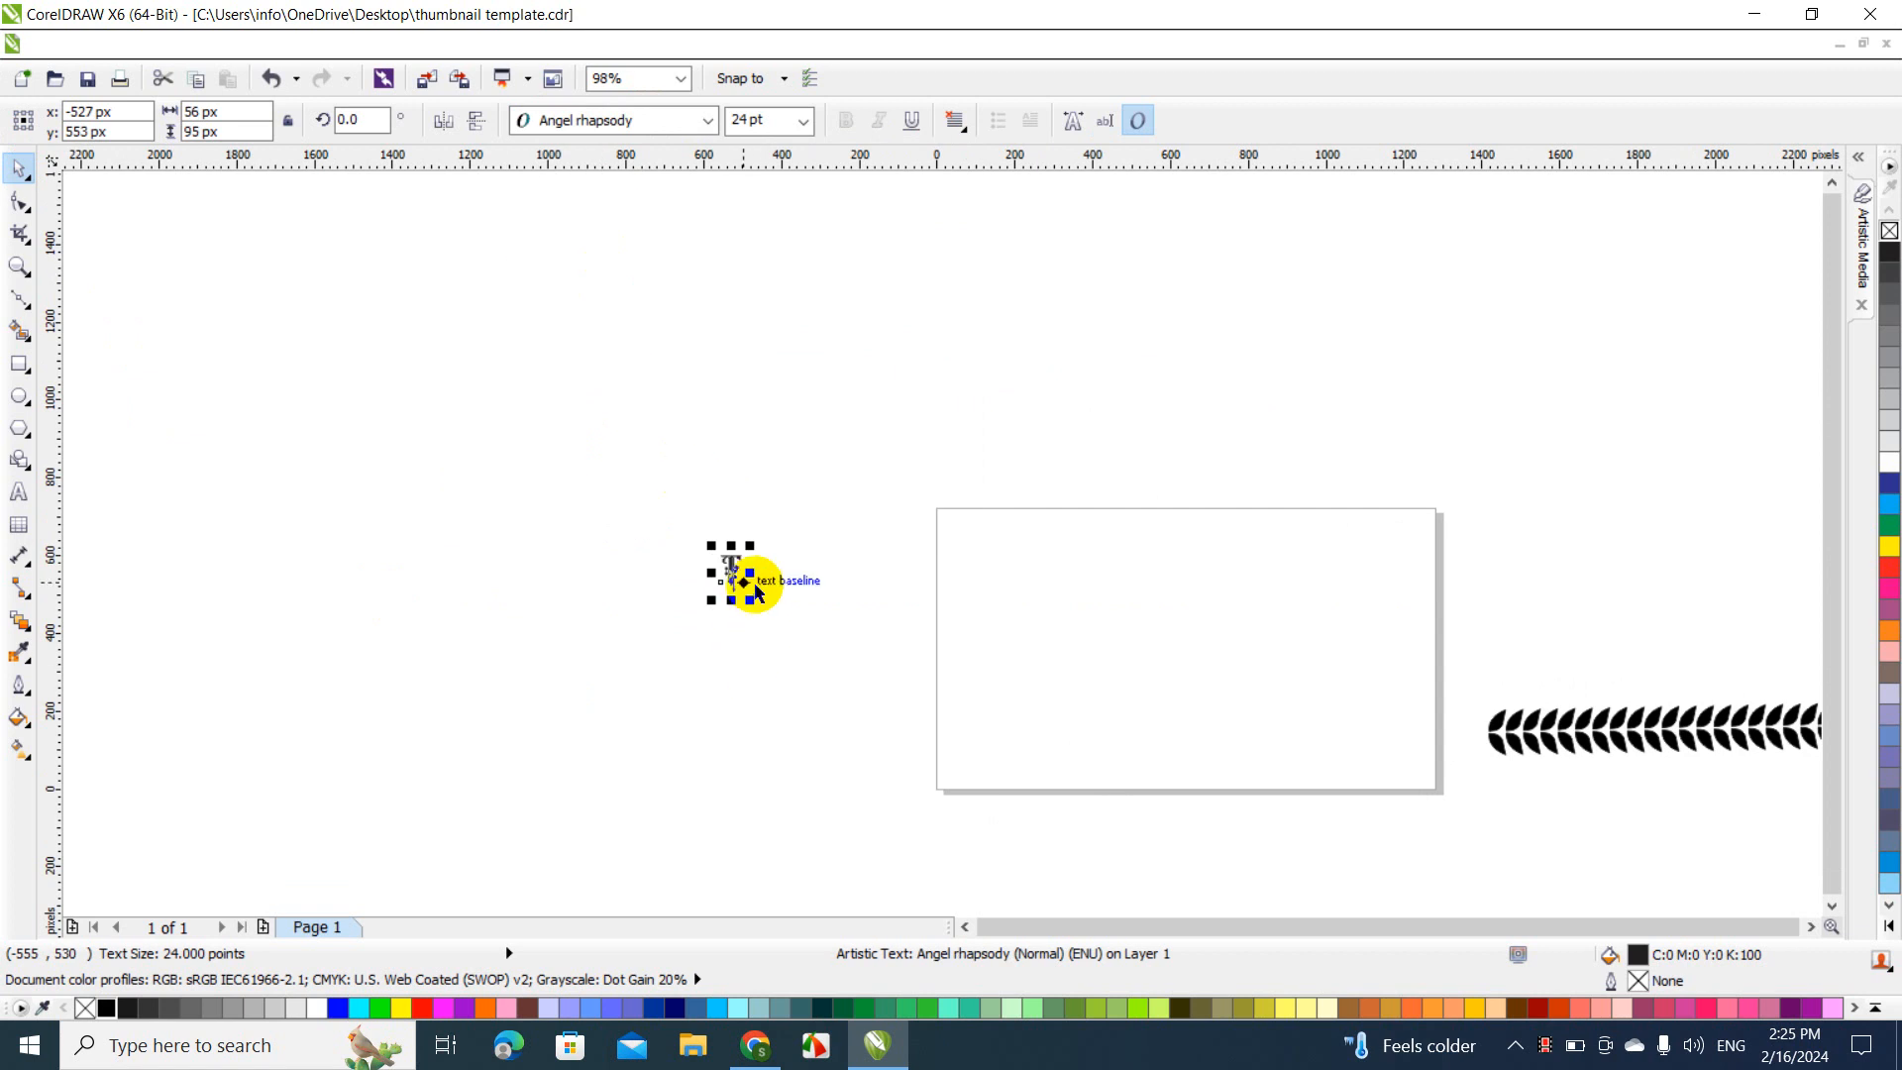
Enlarge the letter F to about 287 pt and position it in the empty area to the left of the page
left_click_drag(751, 599, 993, 805)
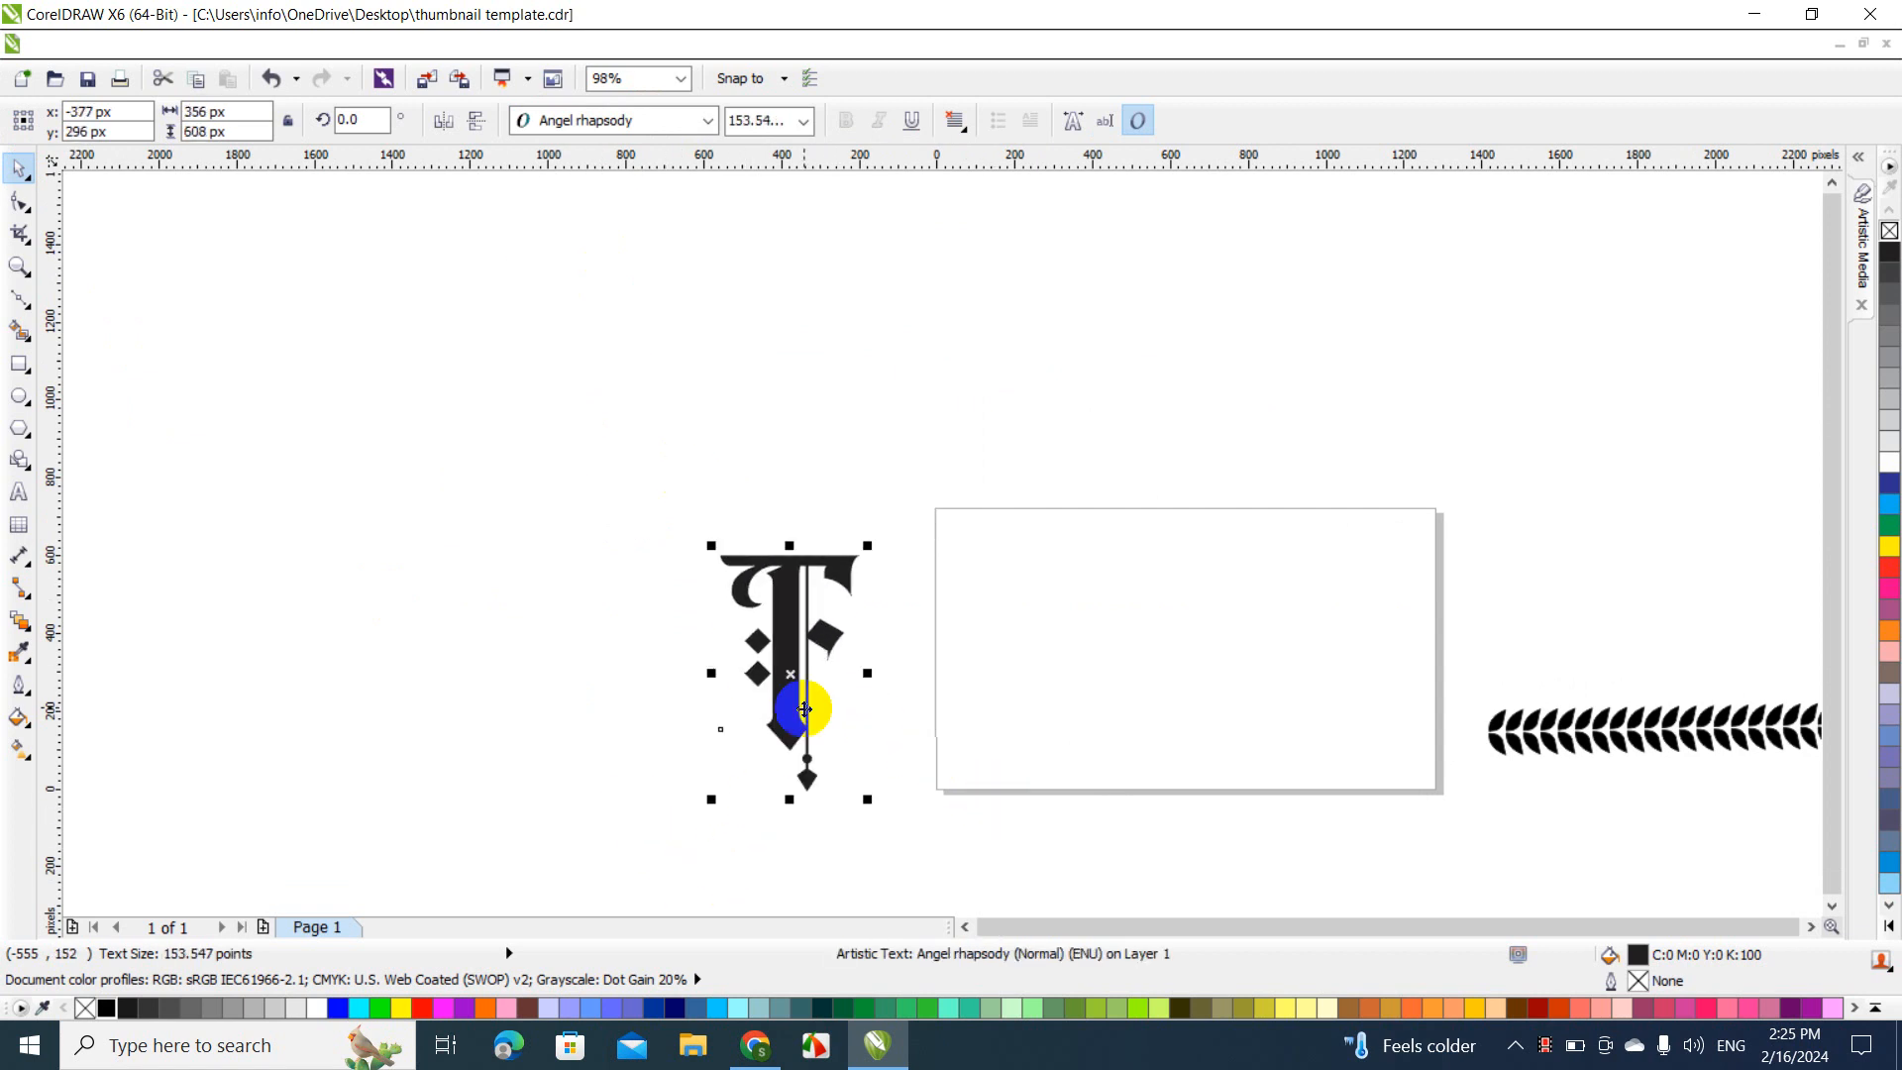
left_click_drag(789, 652, 575, 581)
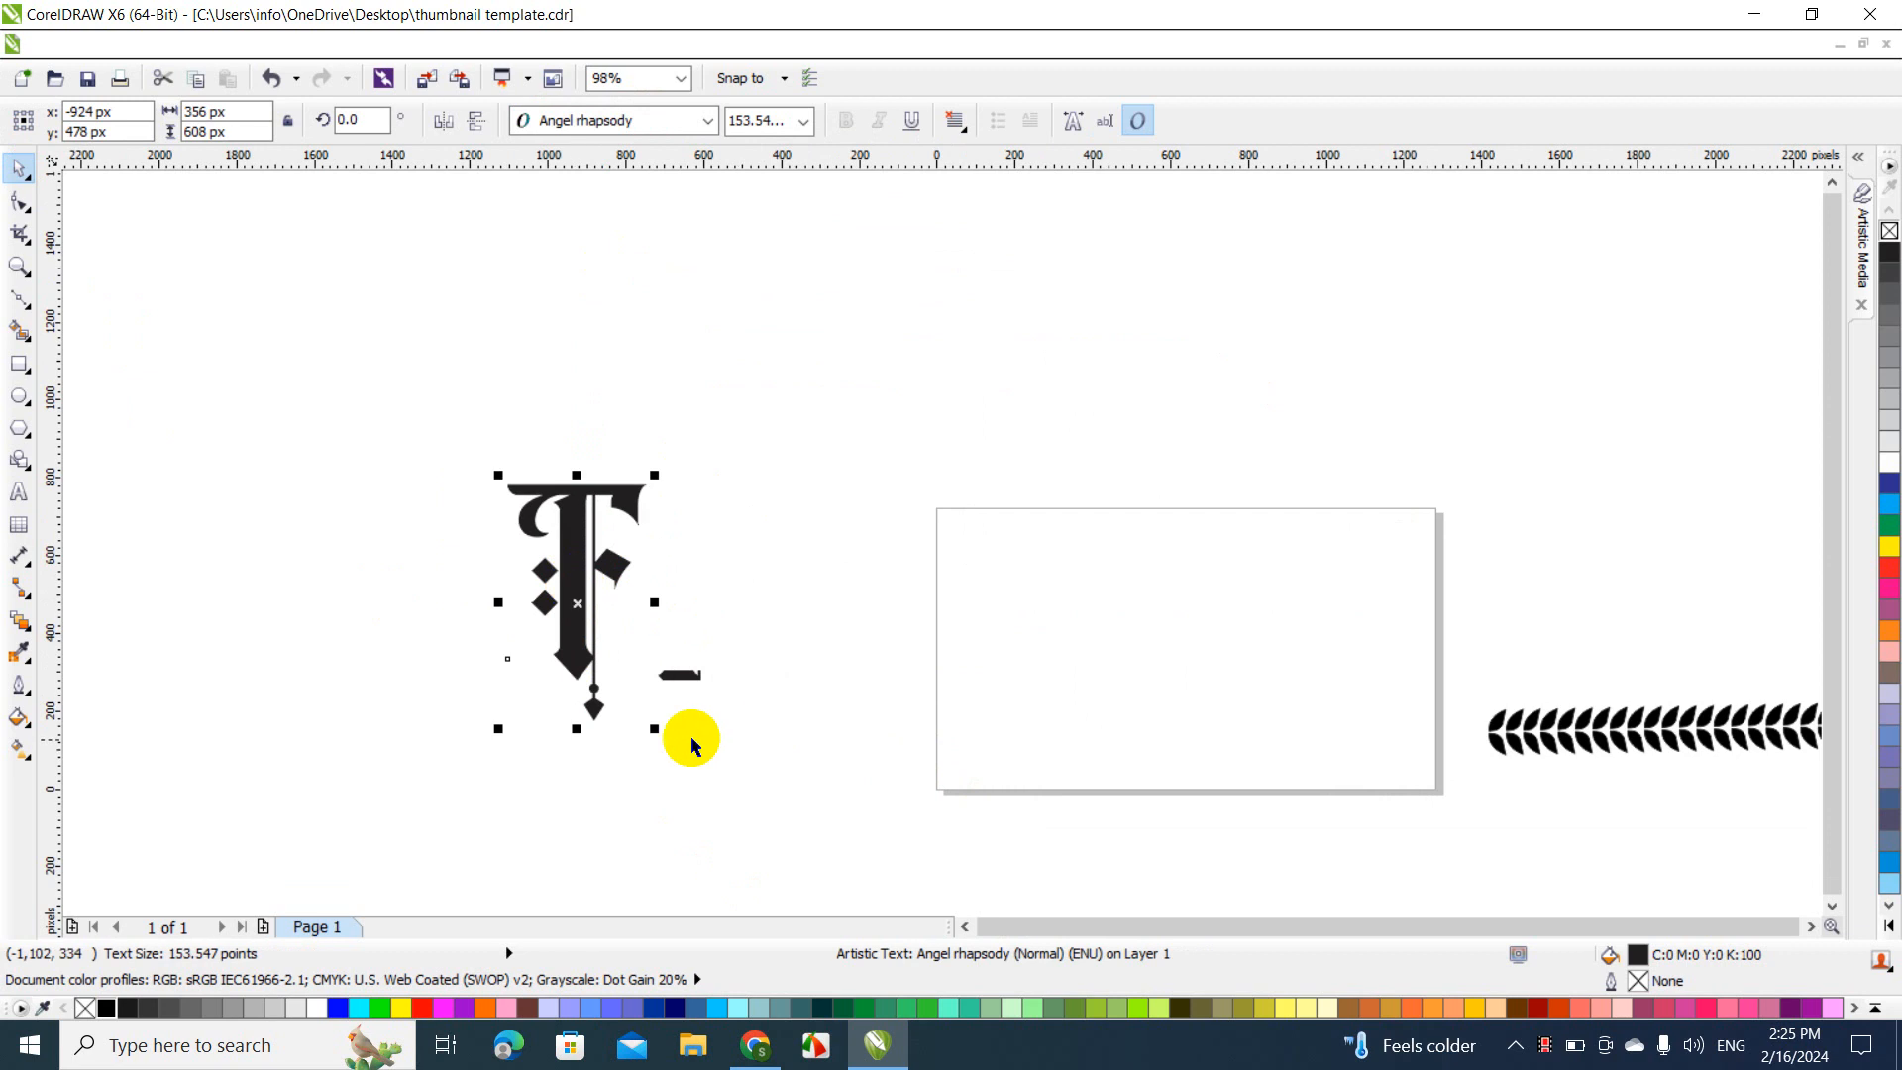
left_click_drag(655, 730, 756, 828)
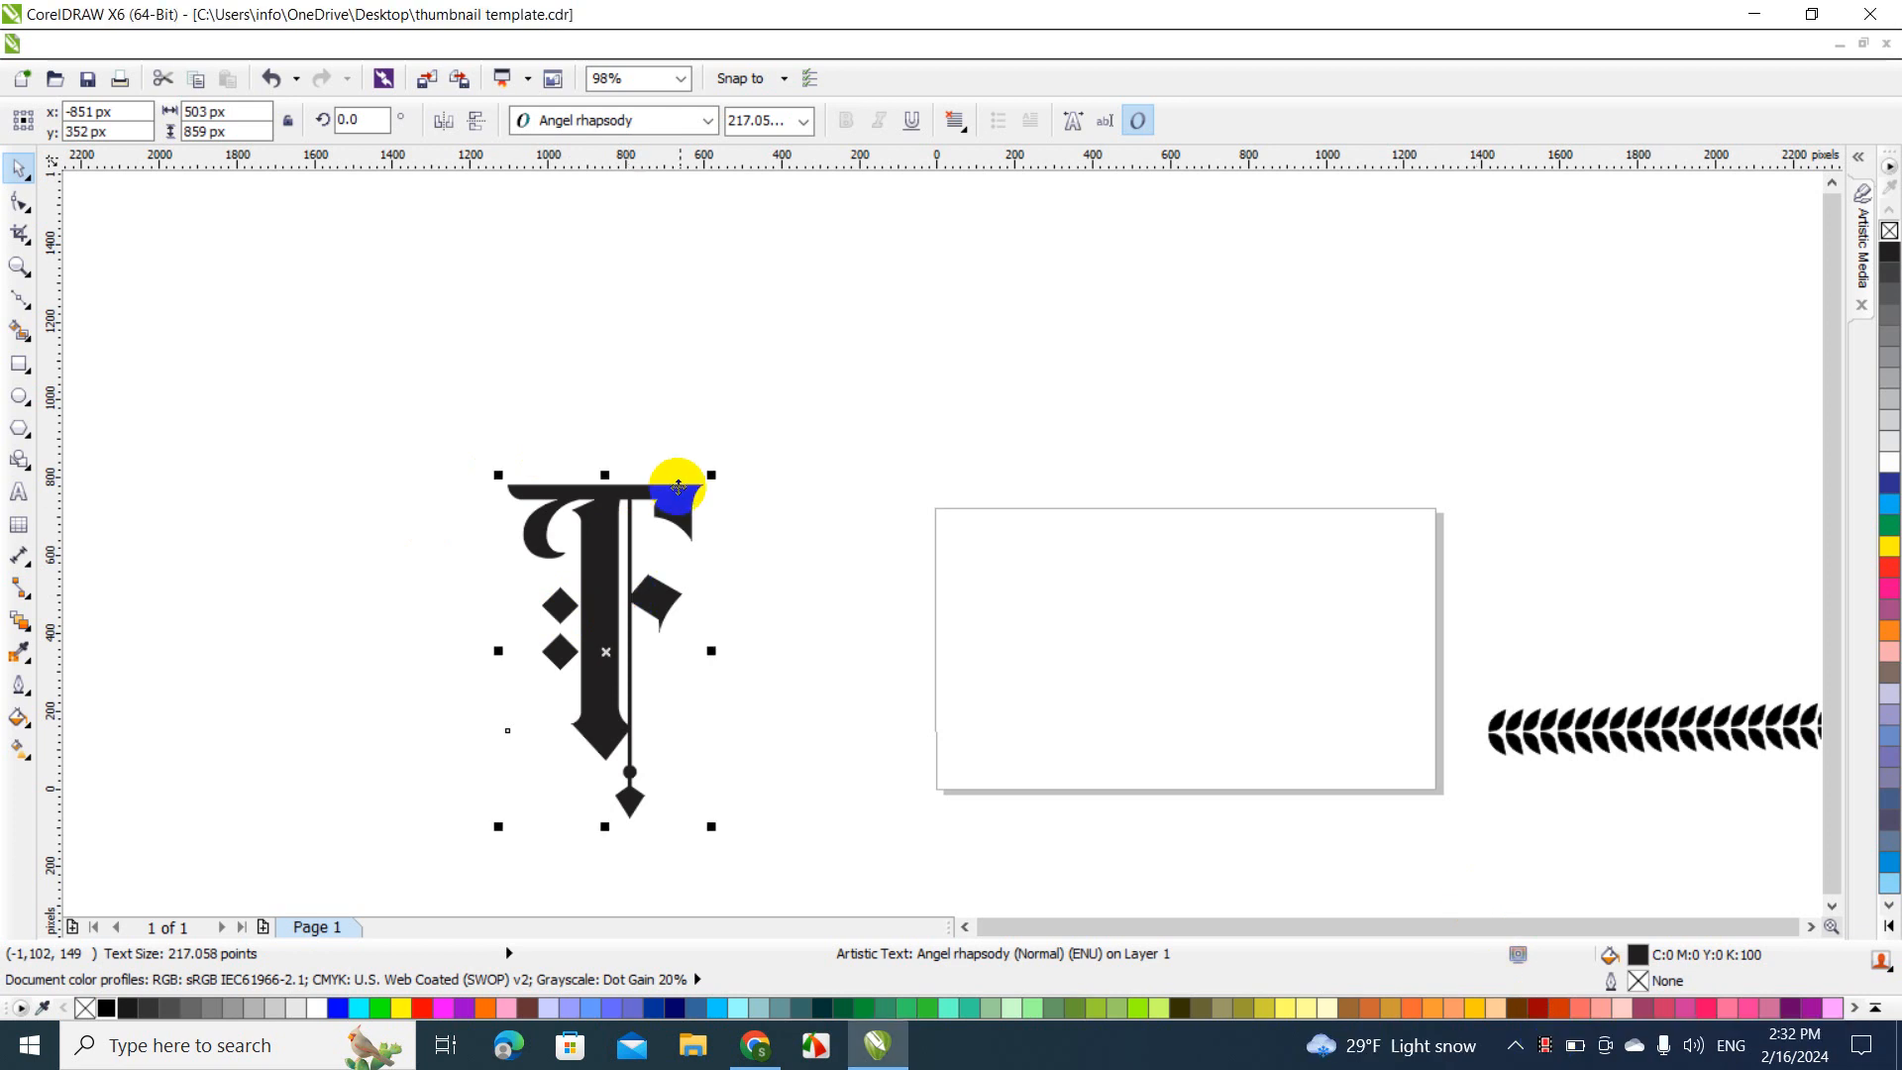
left_click_drag(711, 475, 942, 294)
left_click_drag(644, 433, 579, 391)
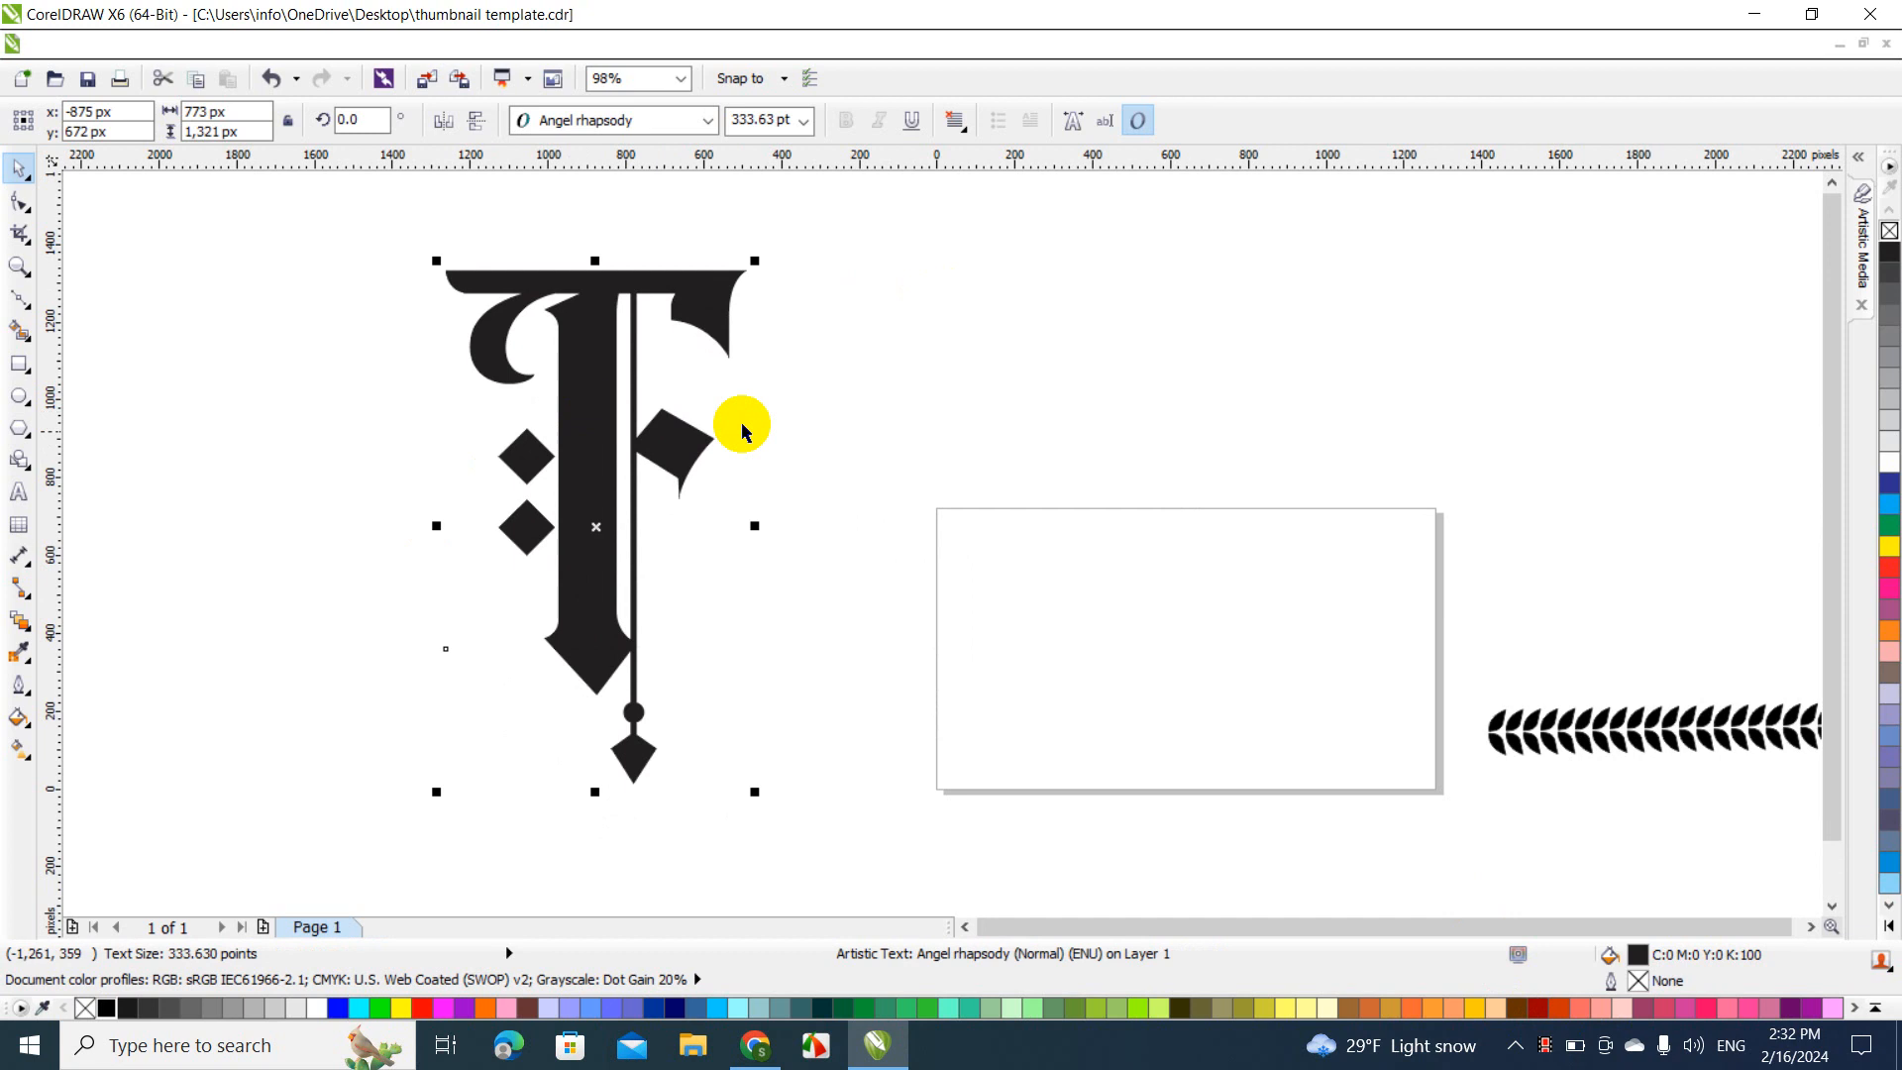
left_click(757, 442)
left_click(633, 273)
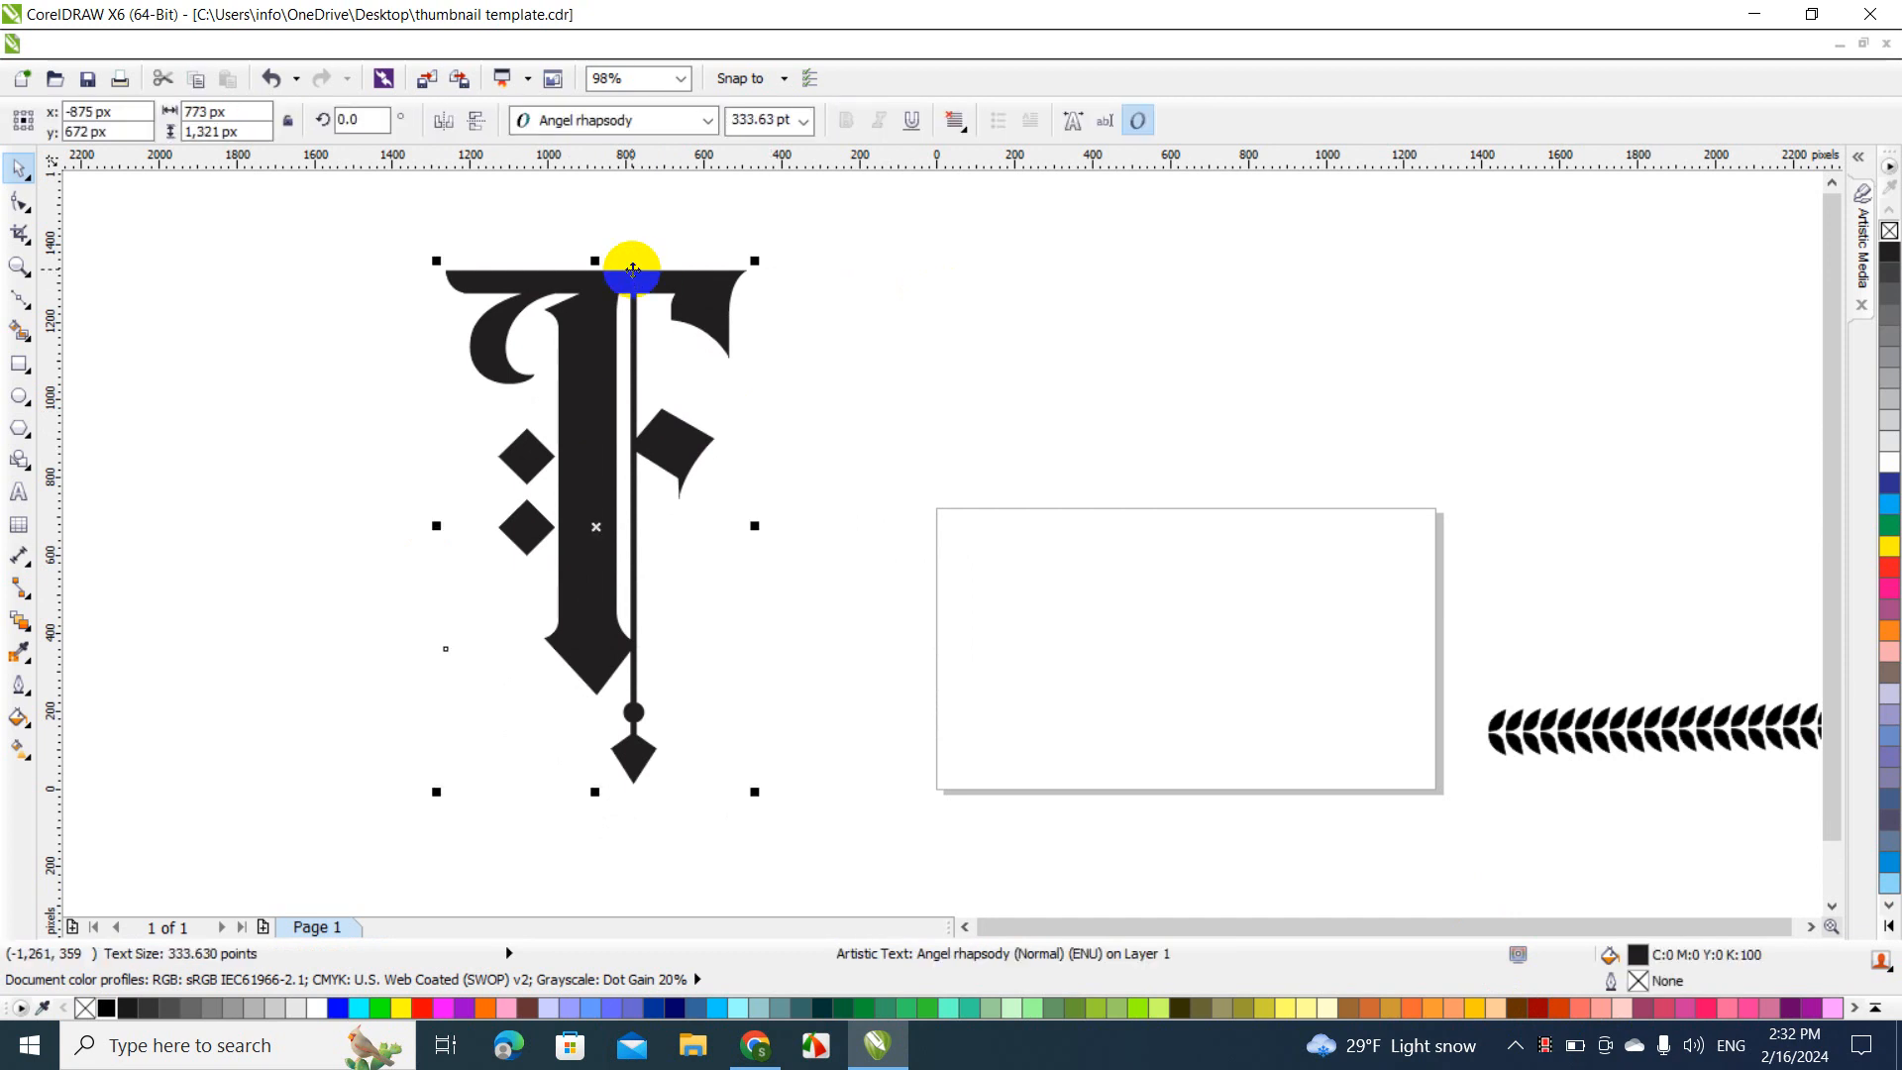
left_click_drag(754, 261, 713, 333)
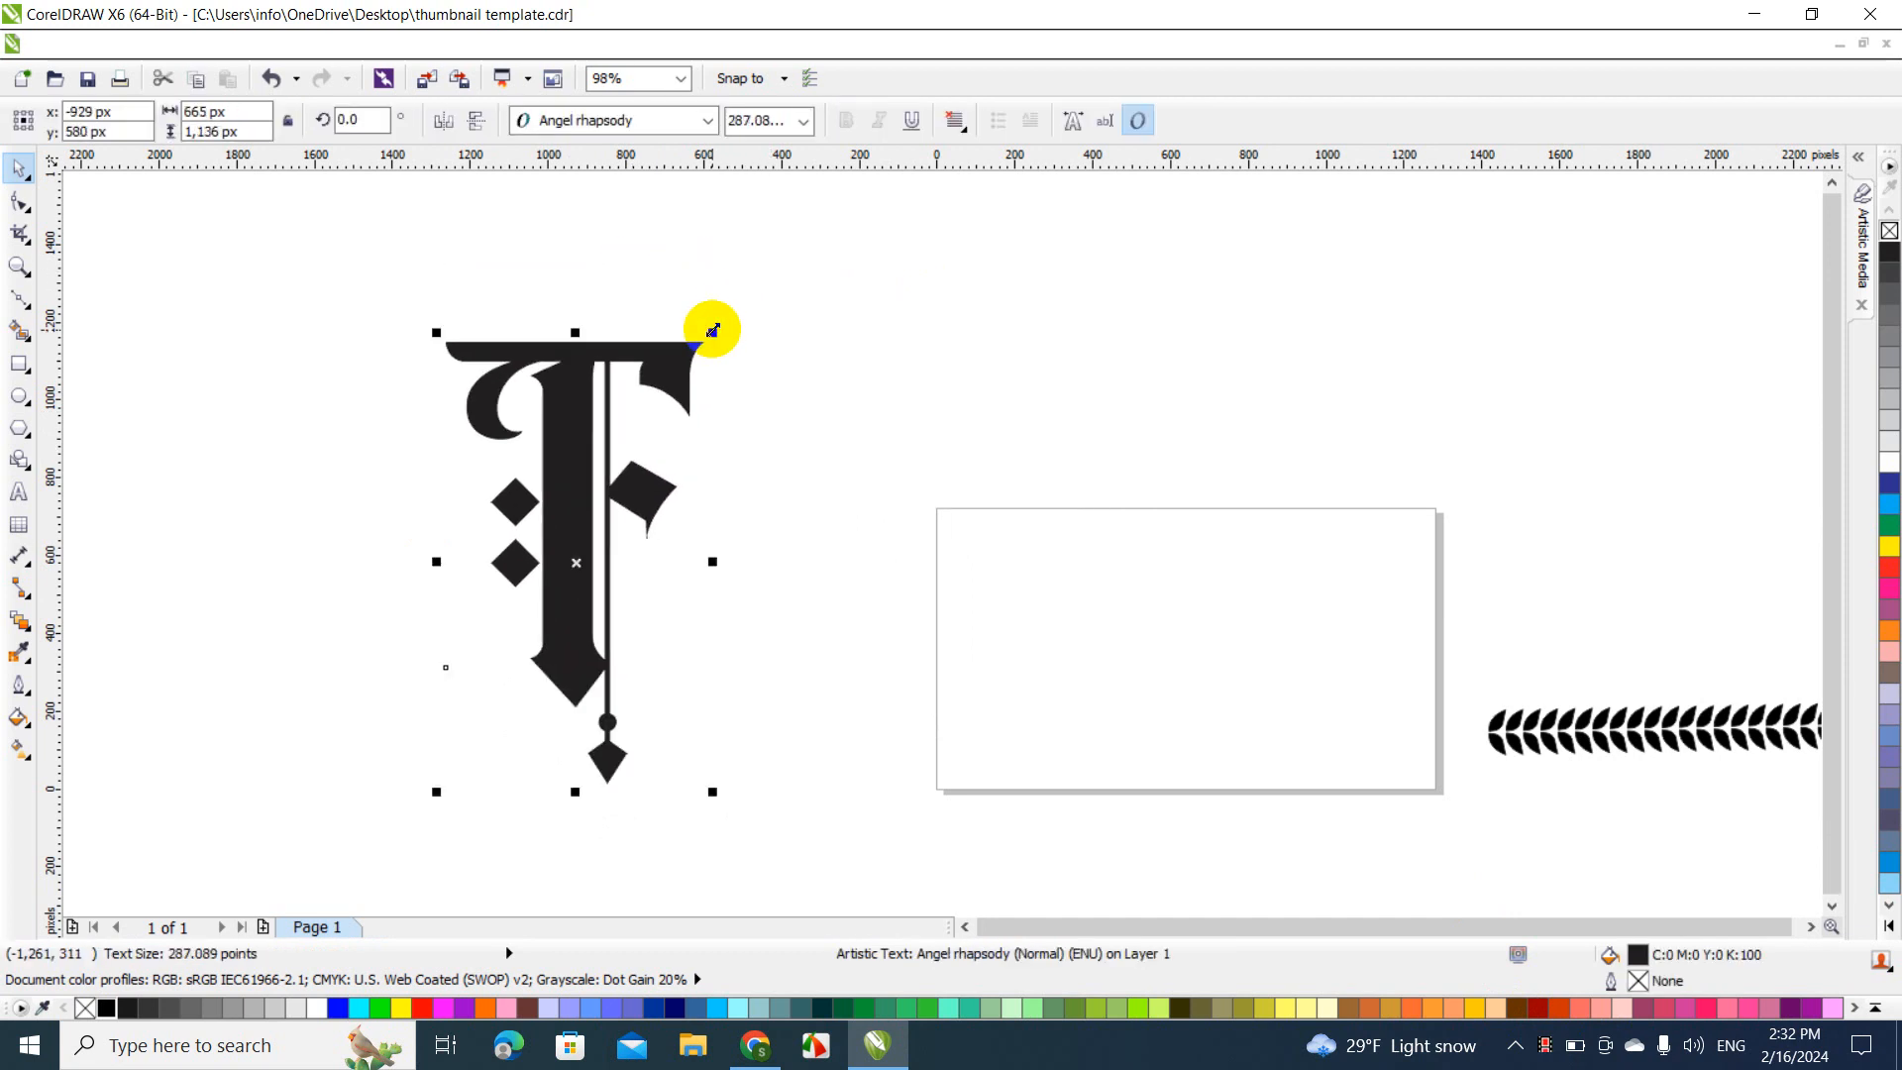
left_click_drag(582, 389, 616, 332)
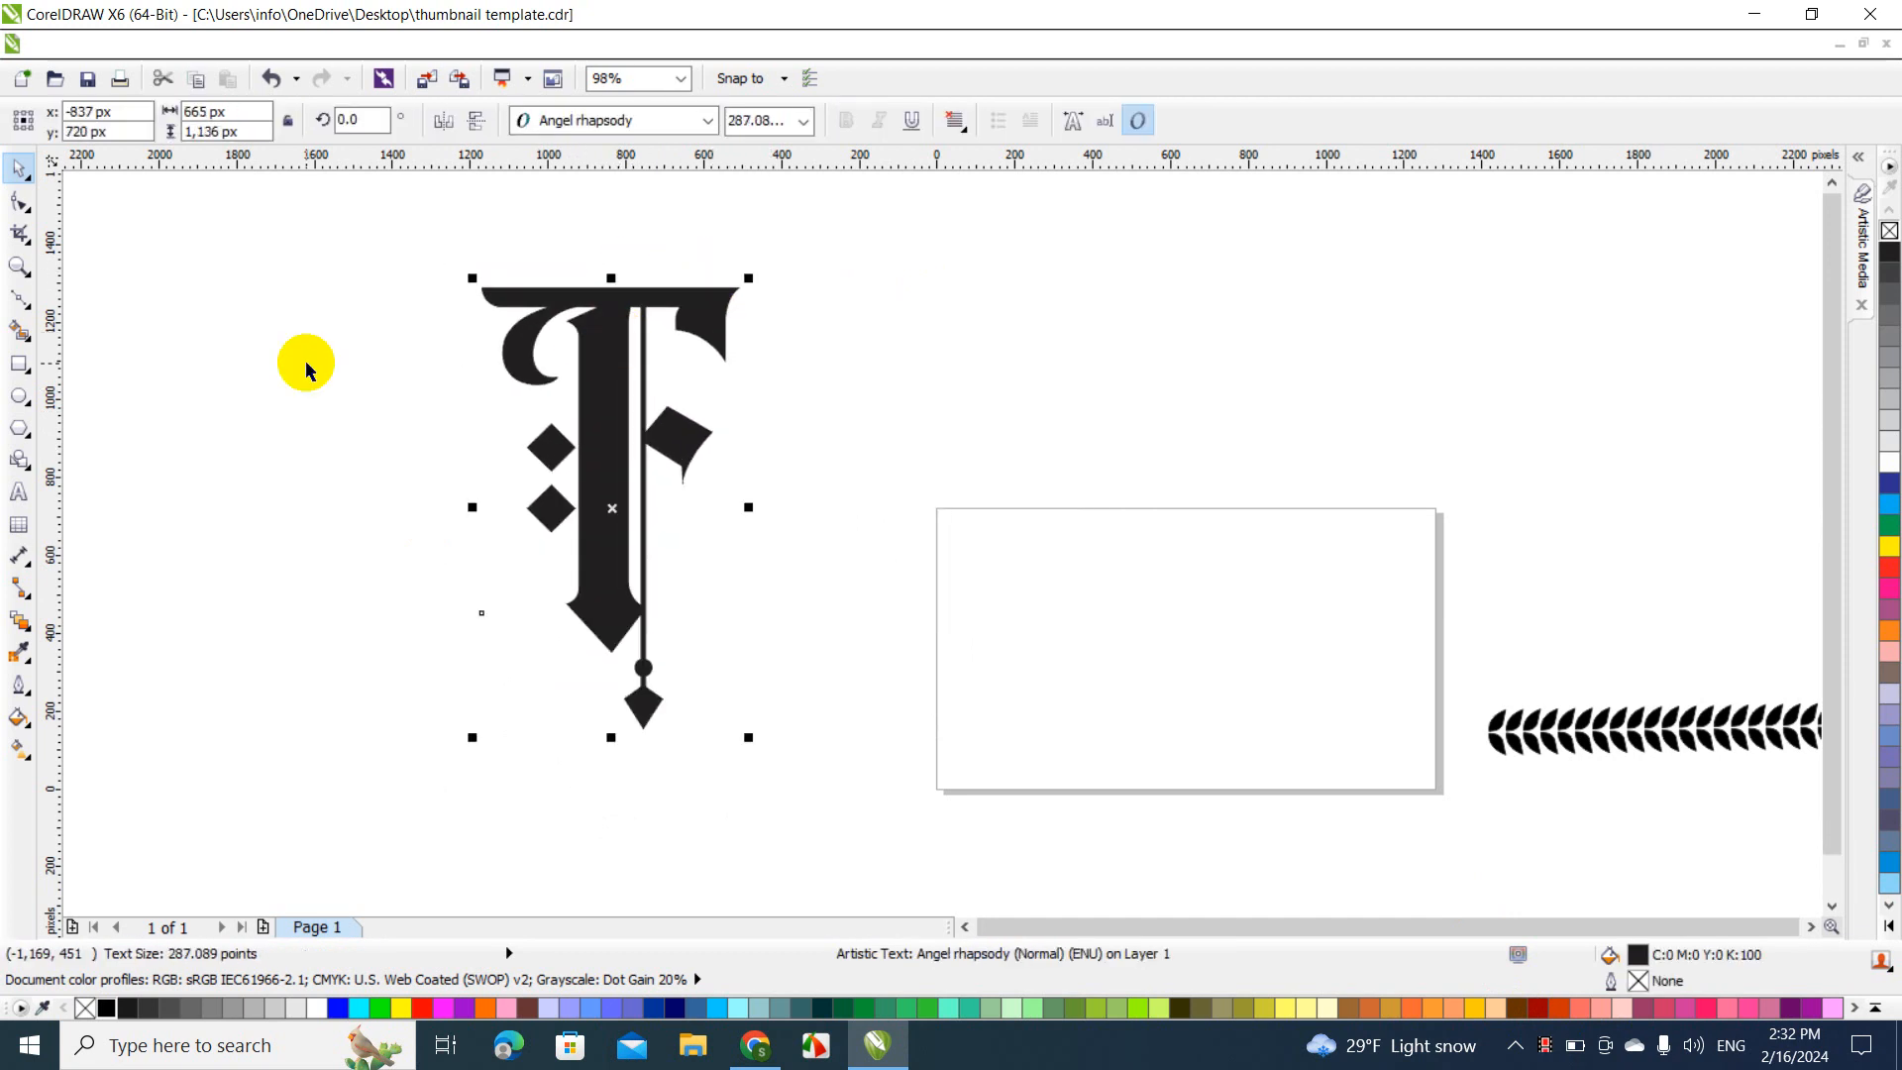
left_click(305, 359)
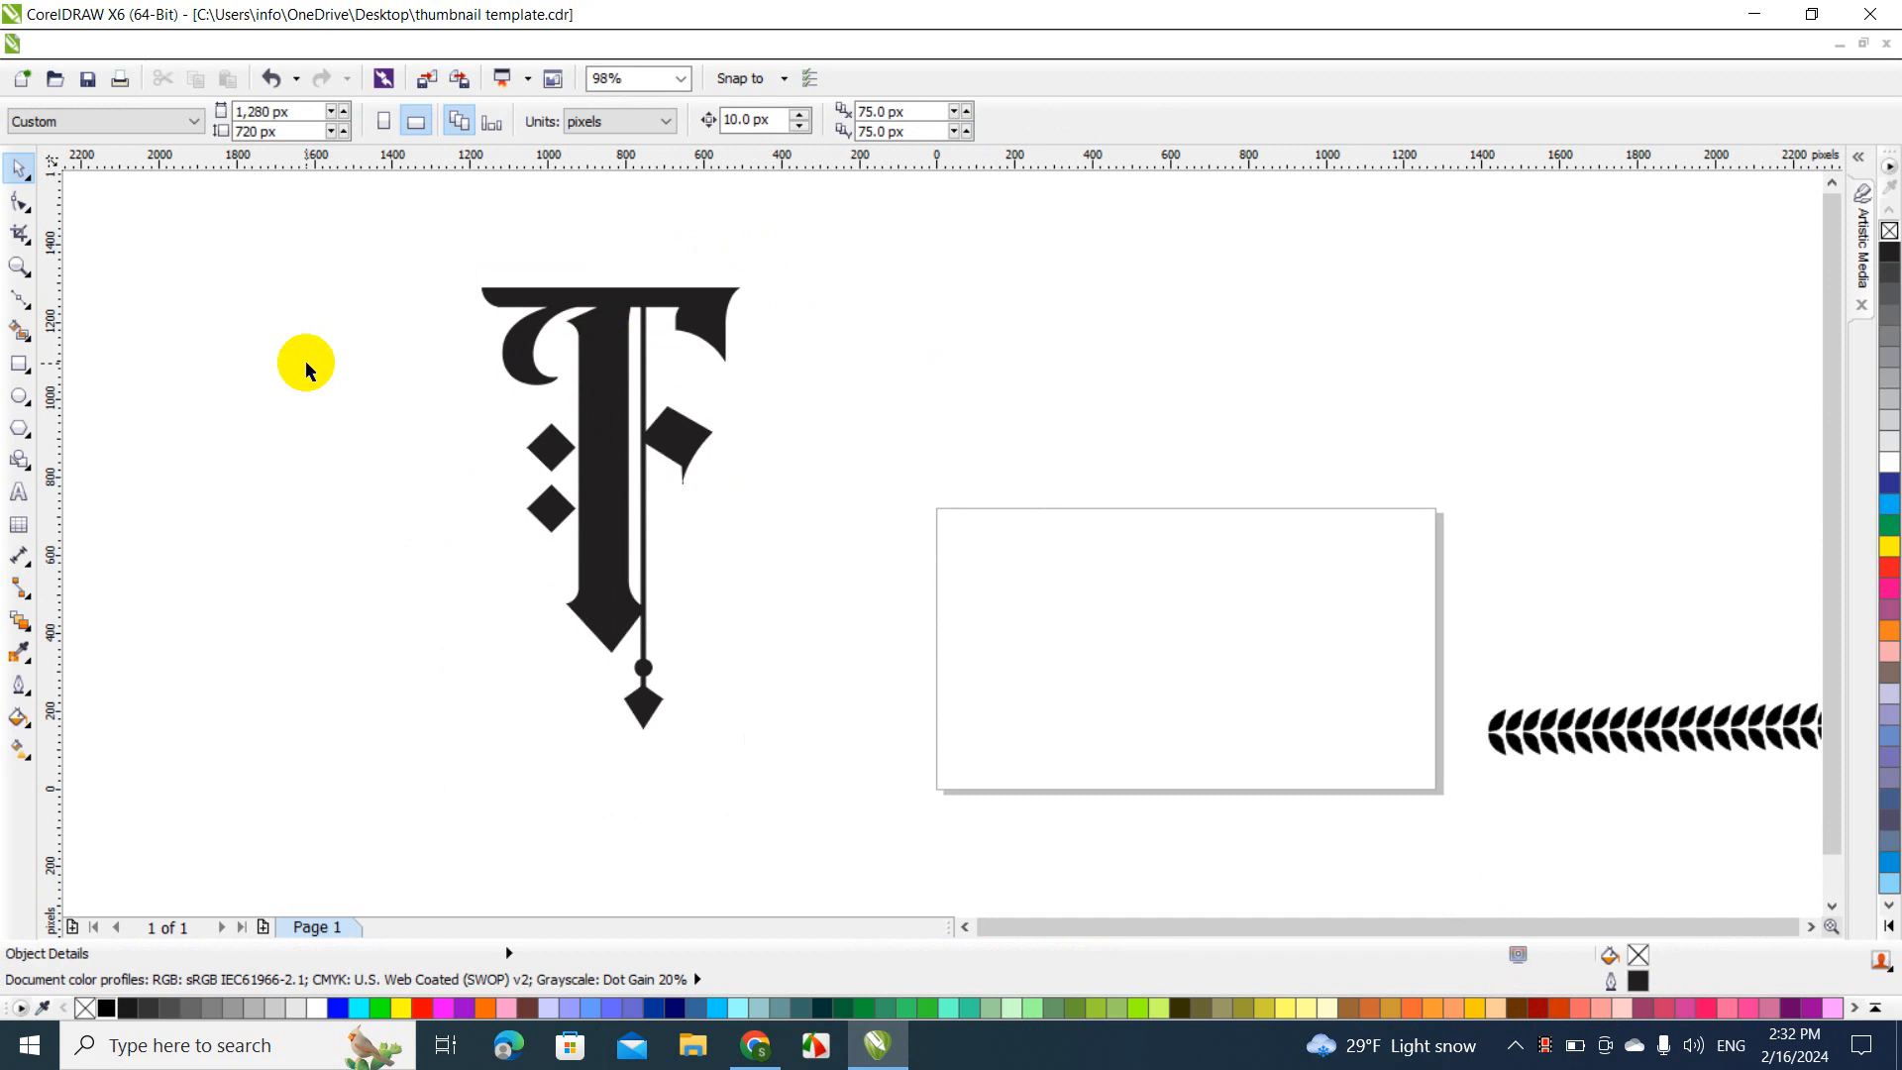
Draw an open three-node line from below the F, diagonally up beside its stem, and up to the height of its top bar
left_click(21, 302)
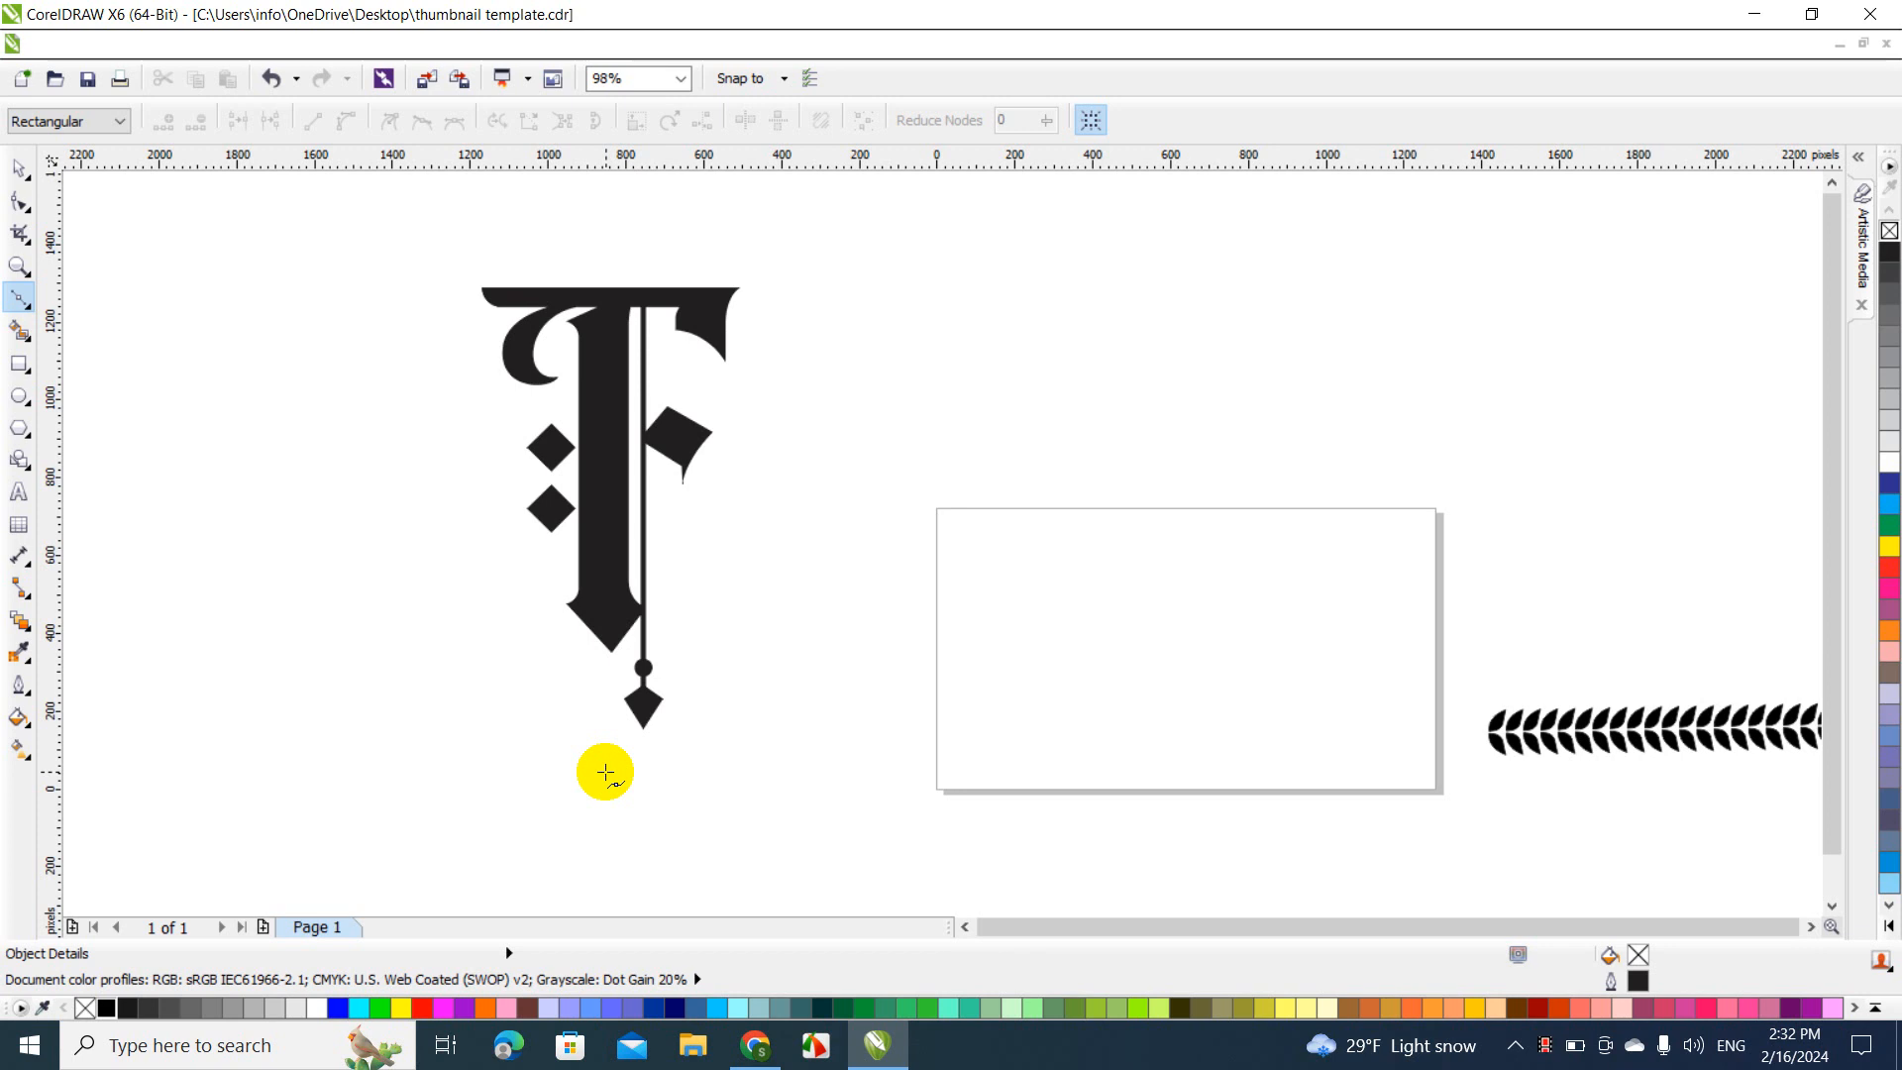
left_click(611, 787)
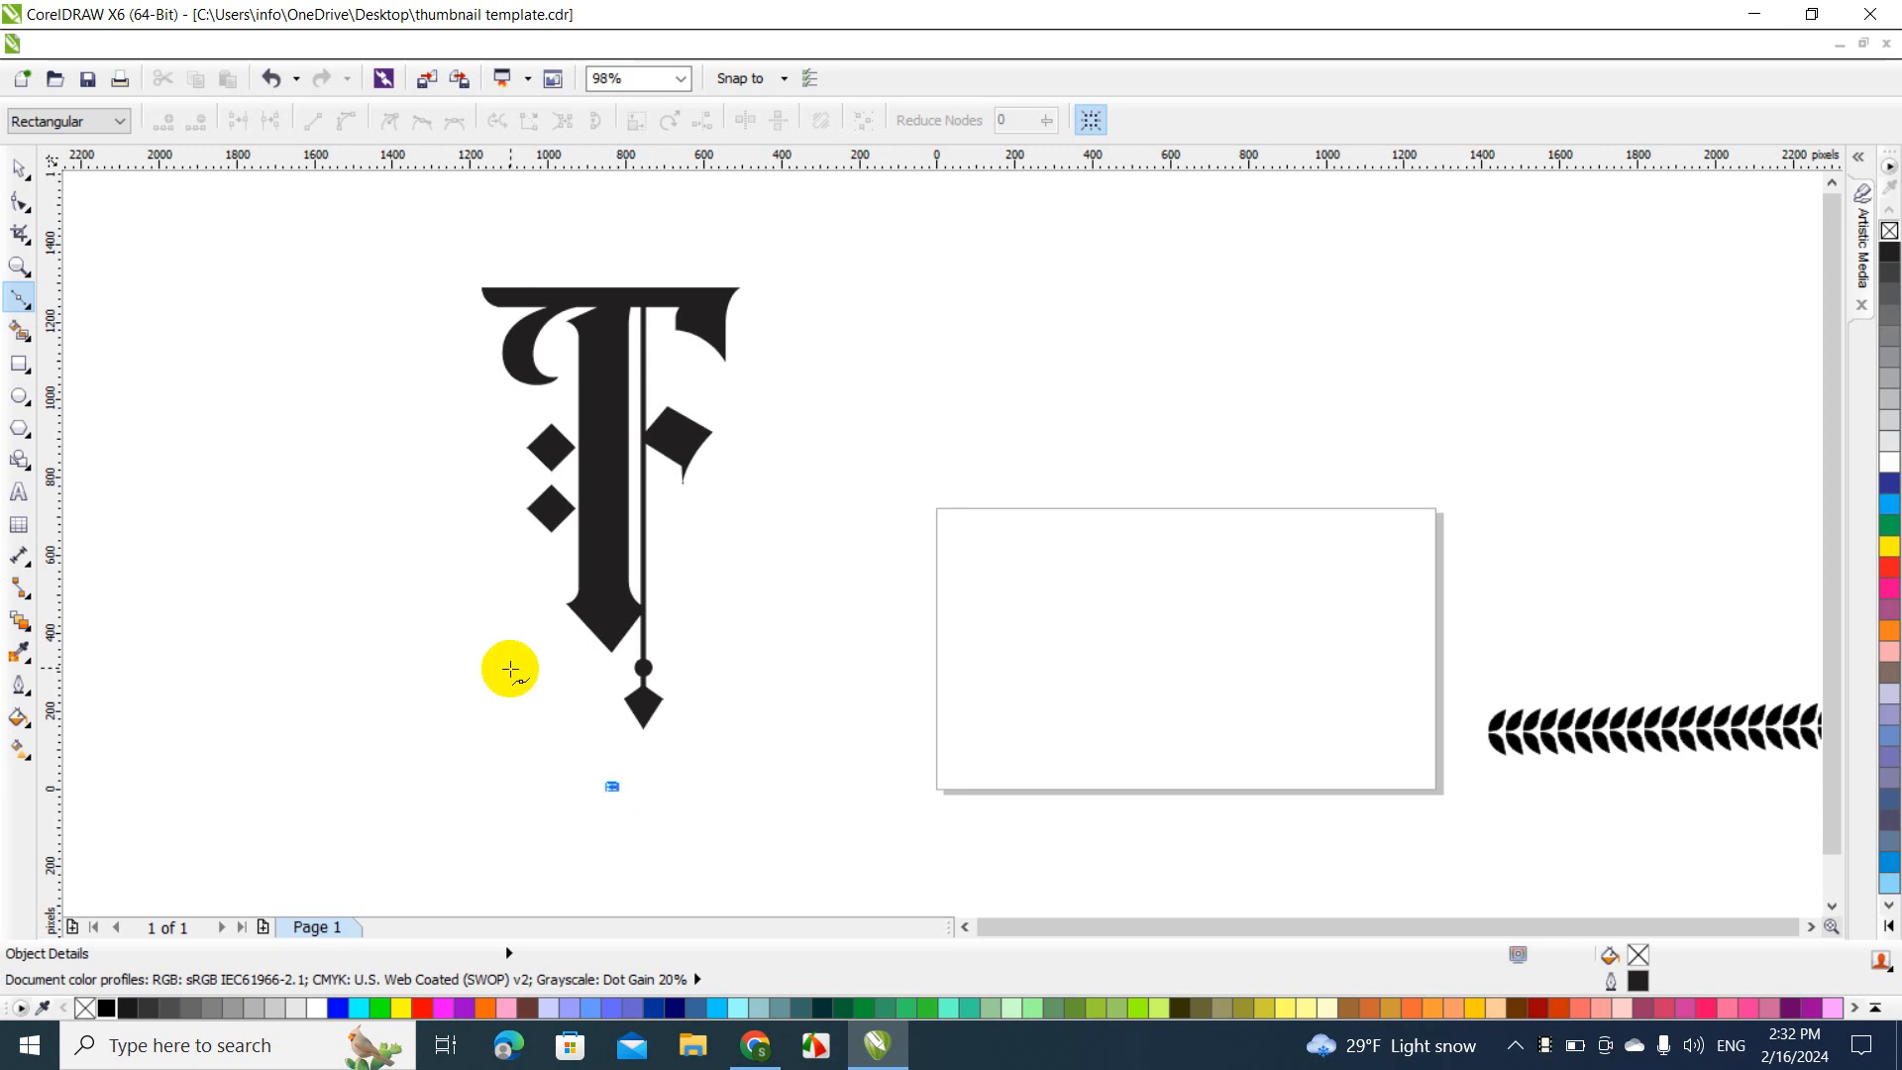
left_click(458, 632)
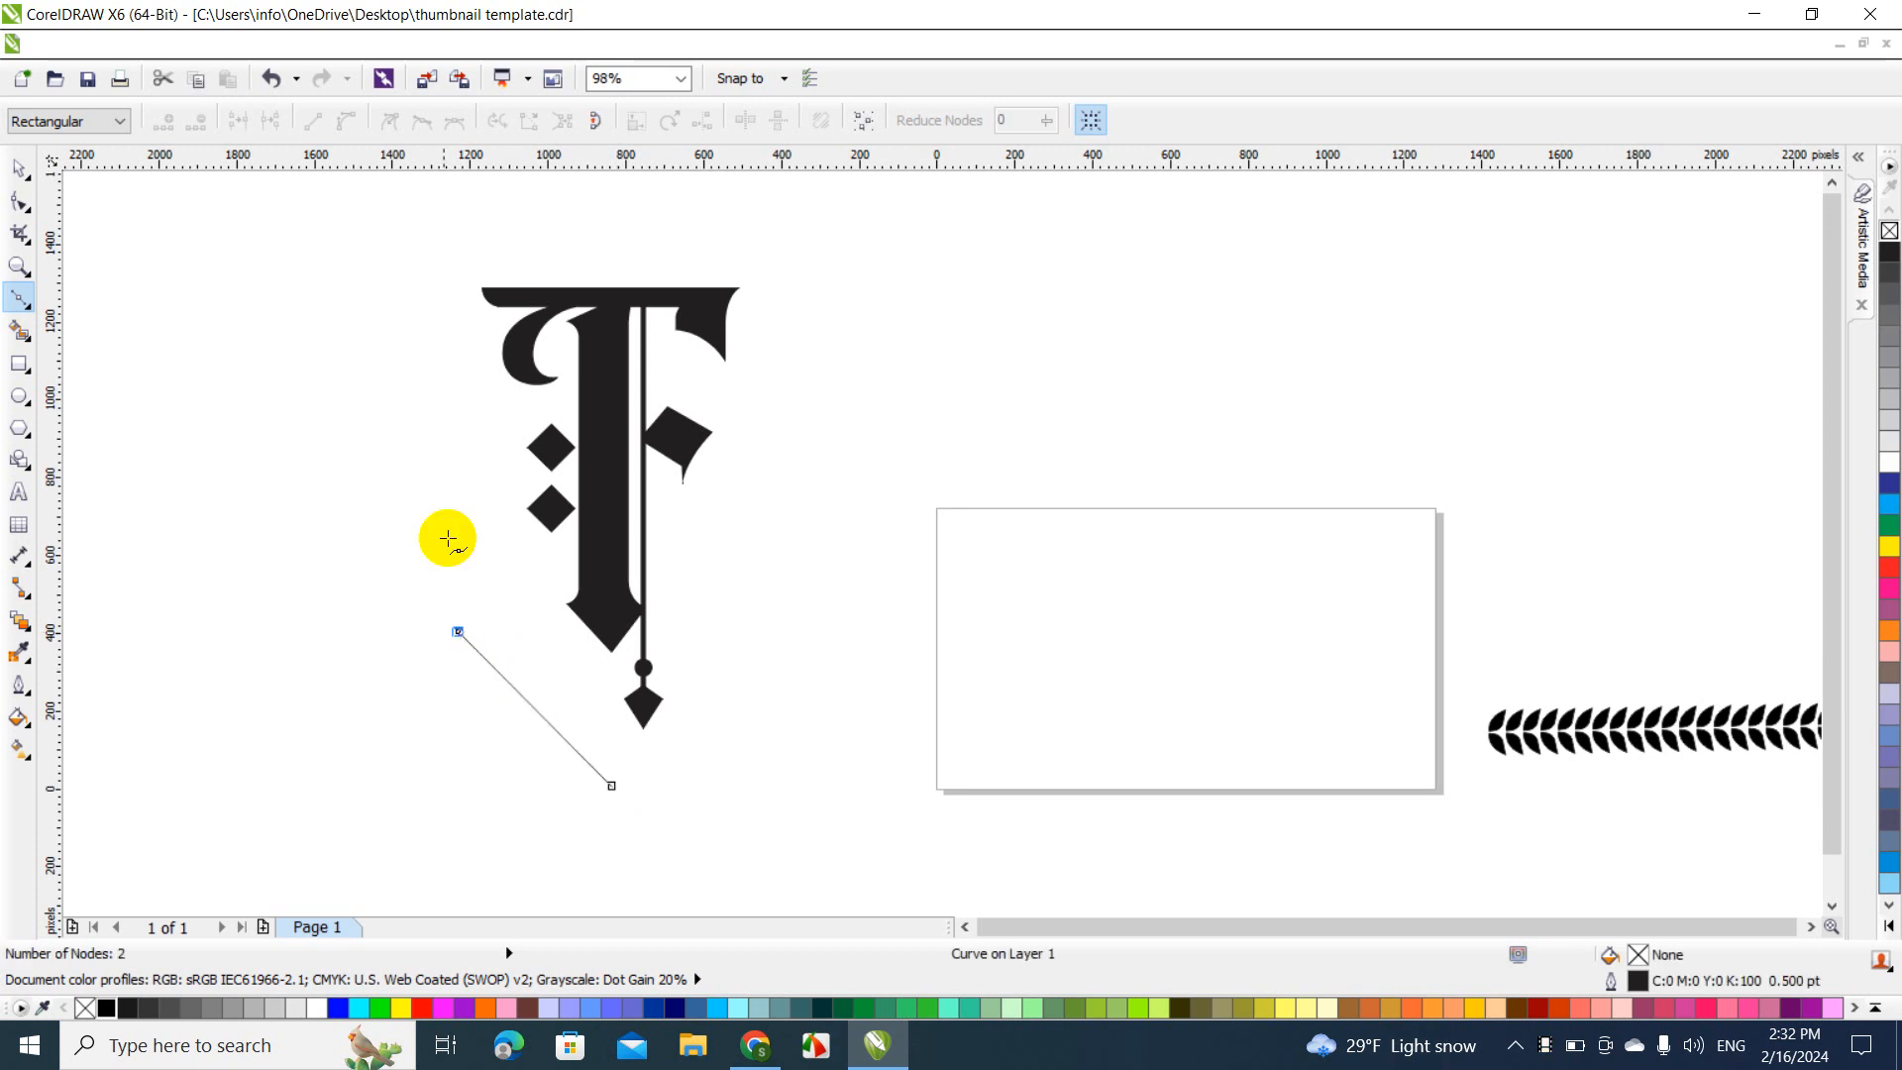
left_click(442, 283)
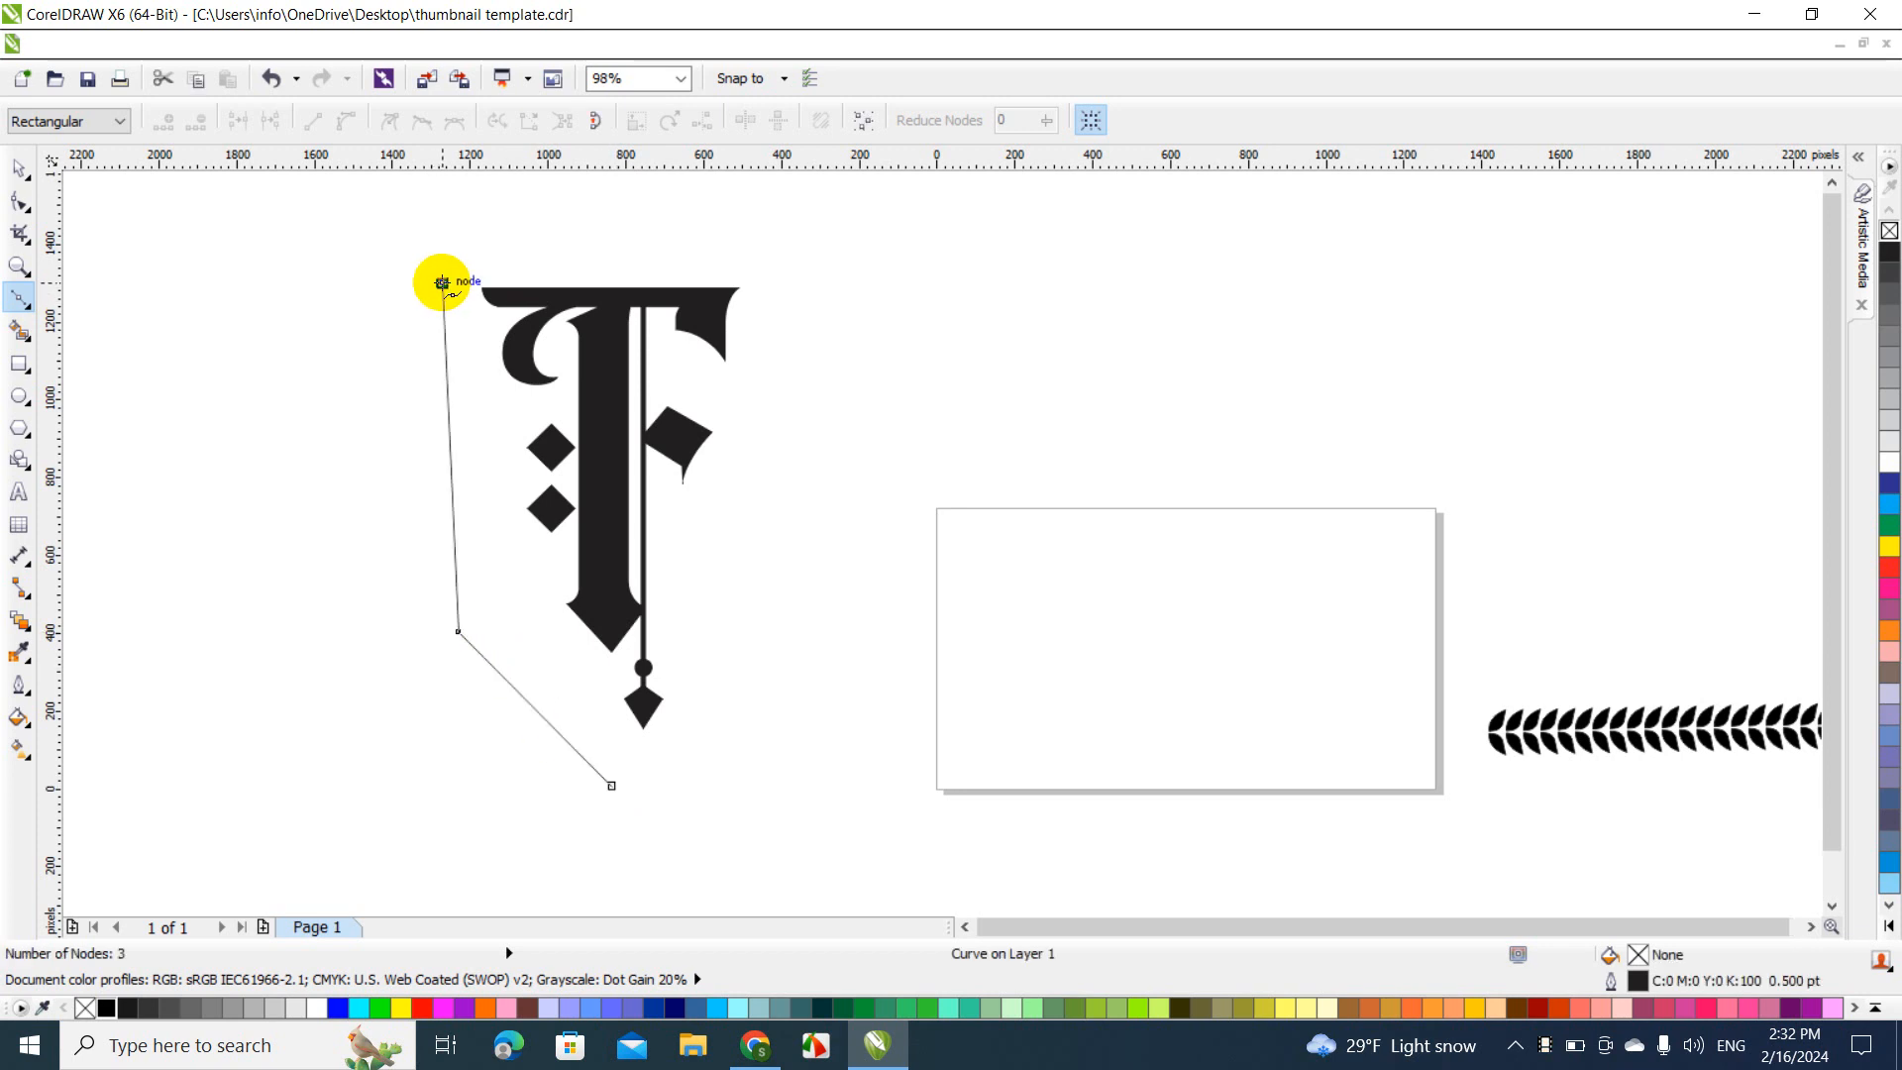
left_click(16, 173)
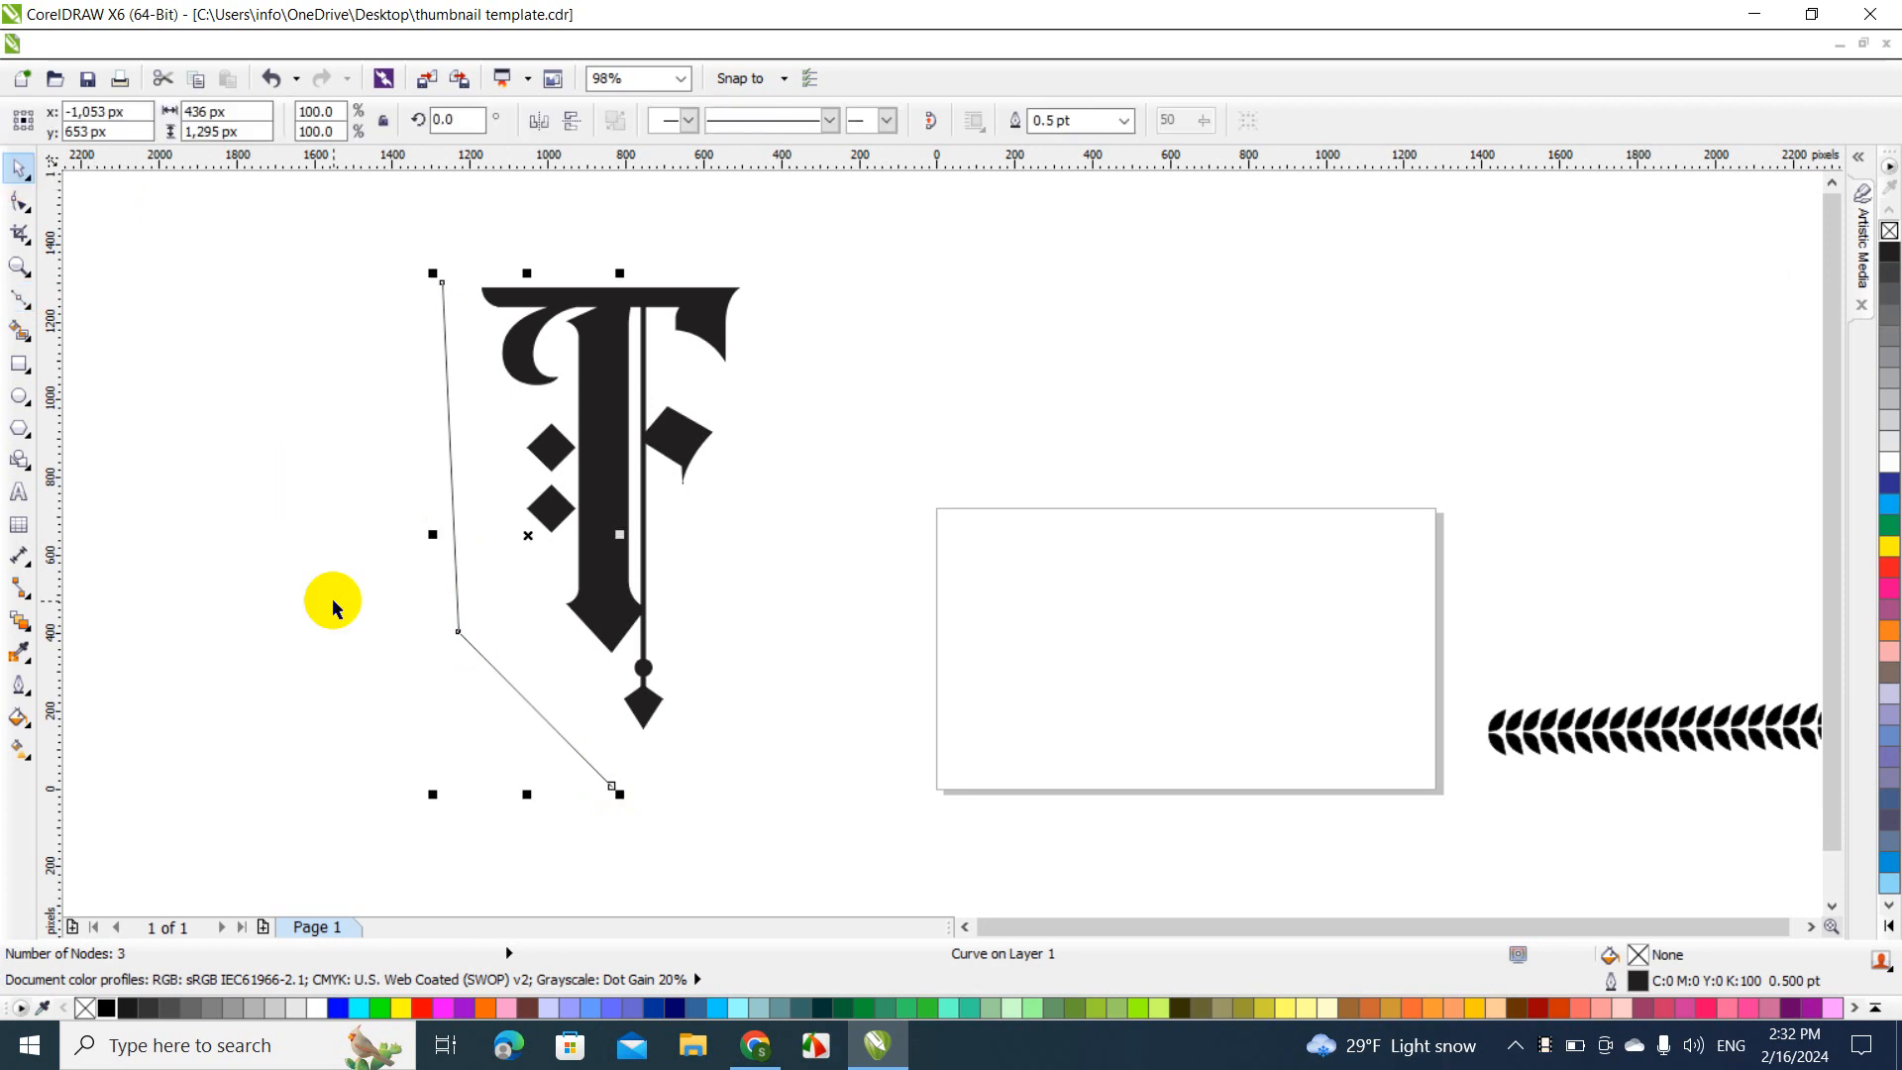
Add a node on each side of the line's corner and delete the corner node between them
double_click(451, 464)
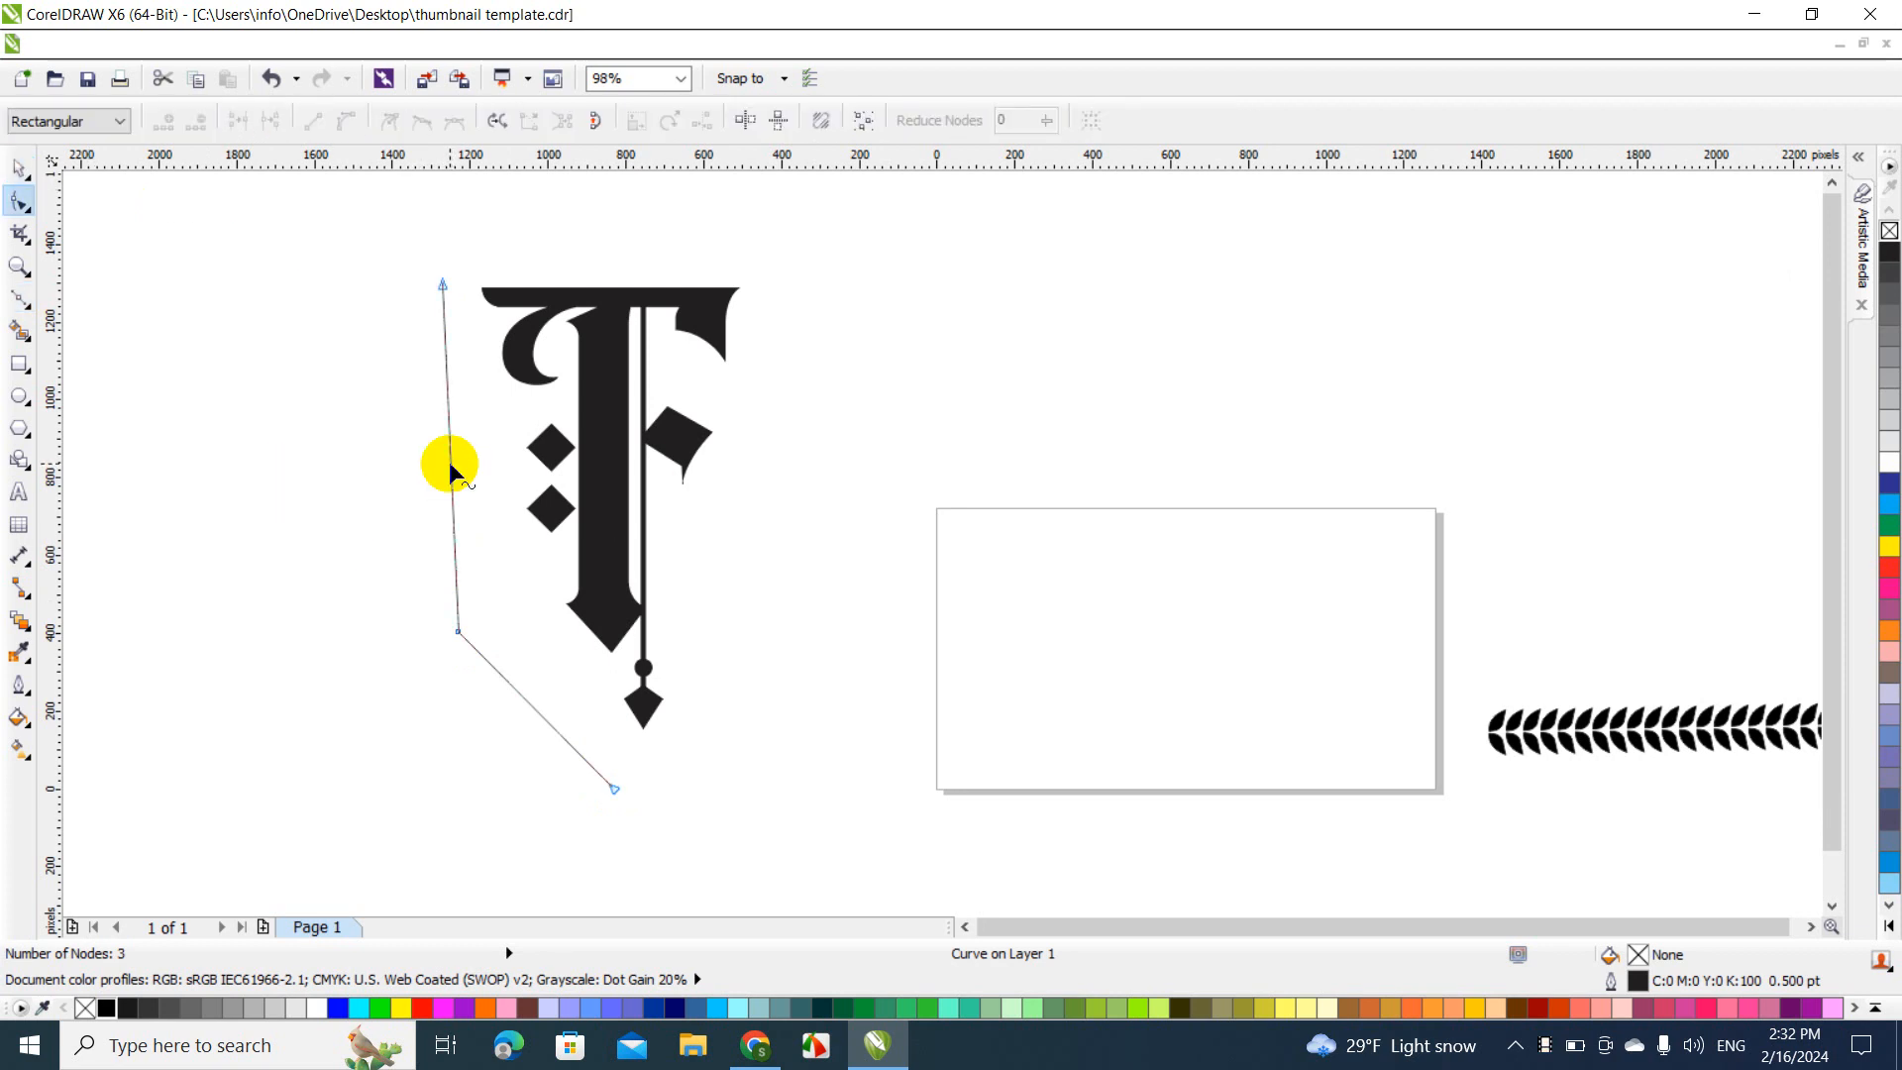
left_click(452, 535)
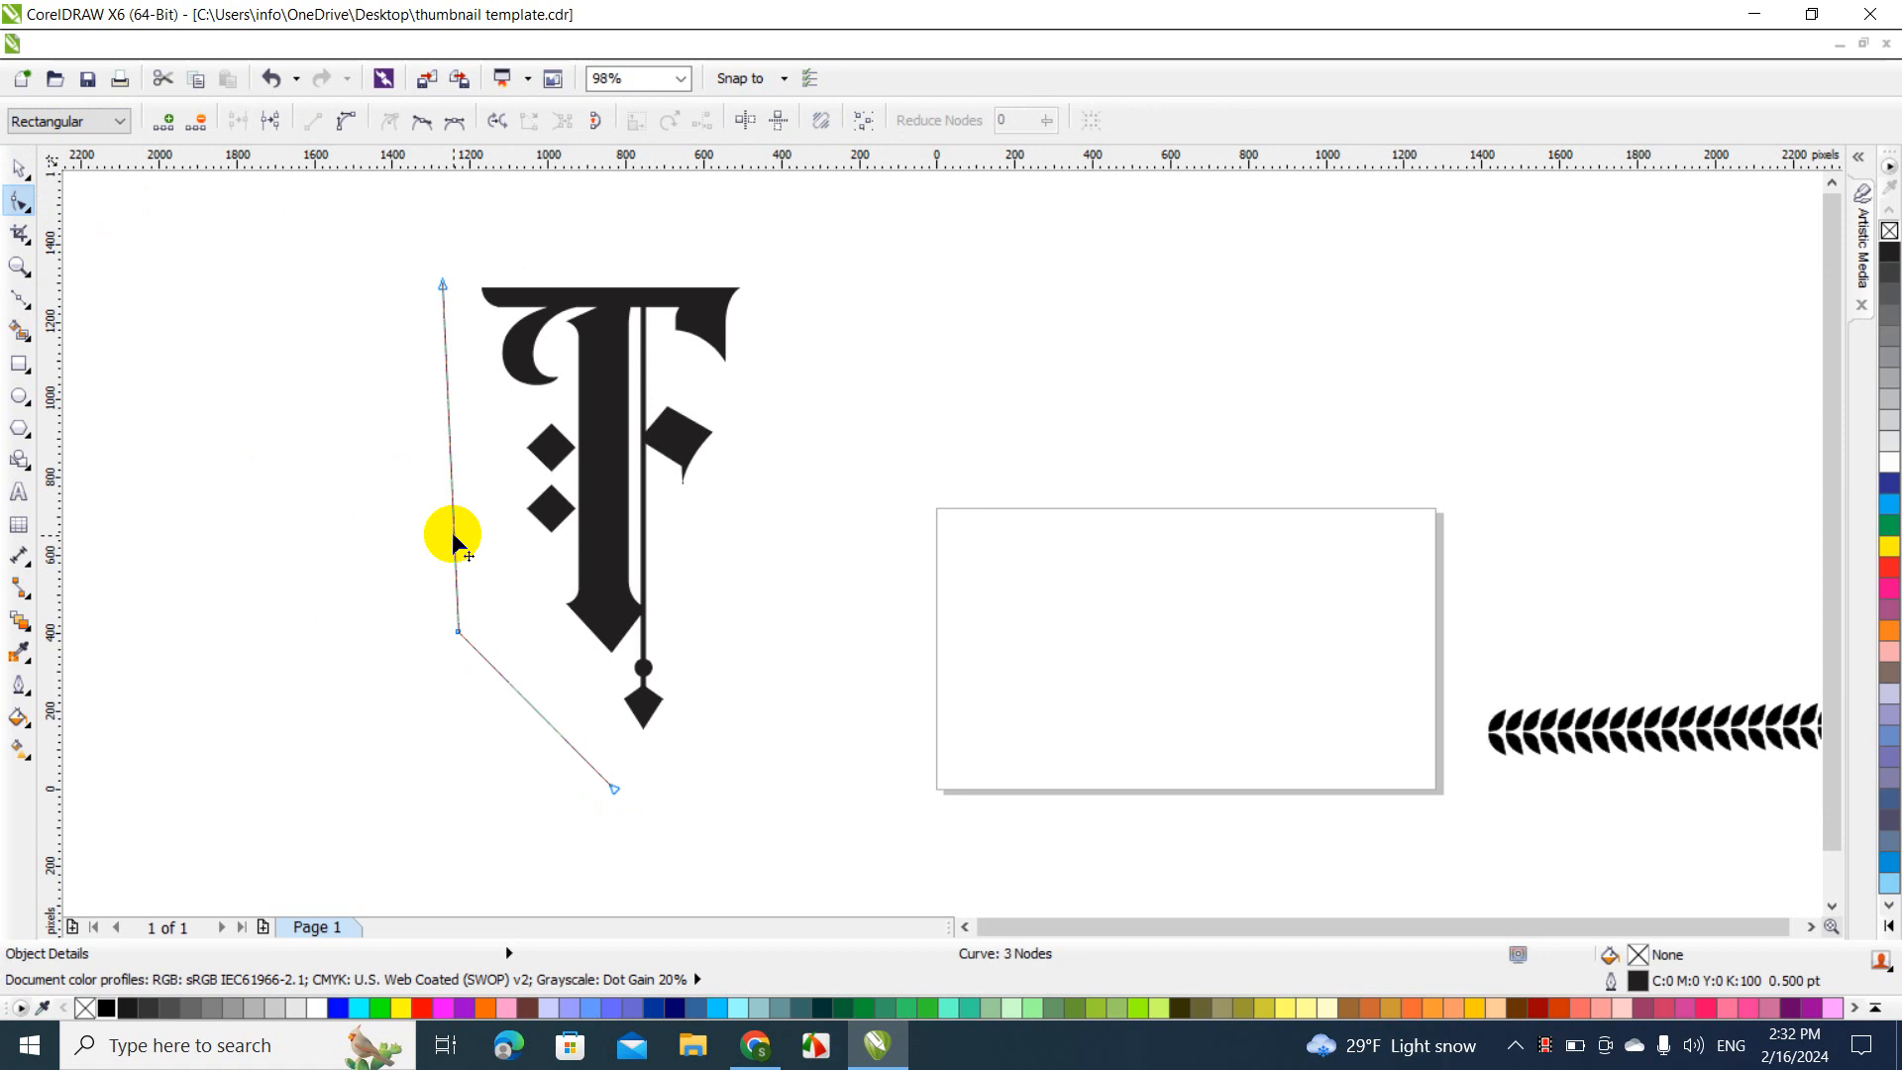
double_click(453, 534)
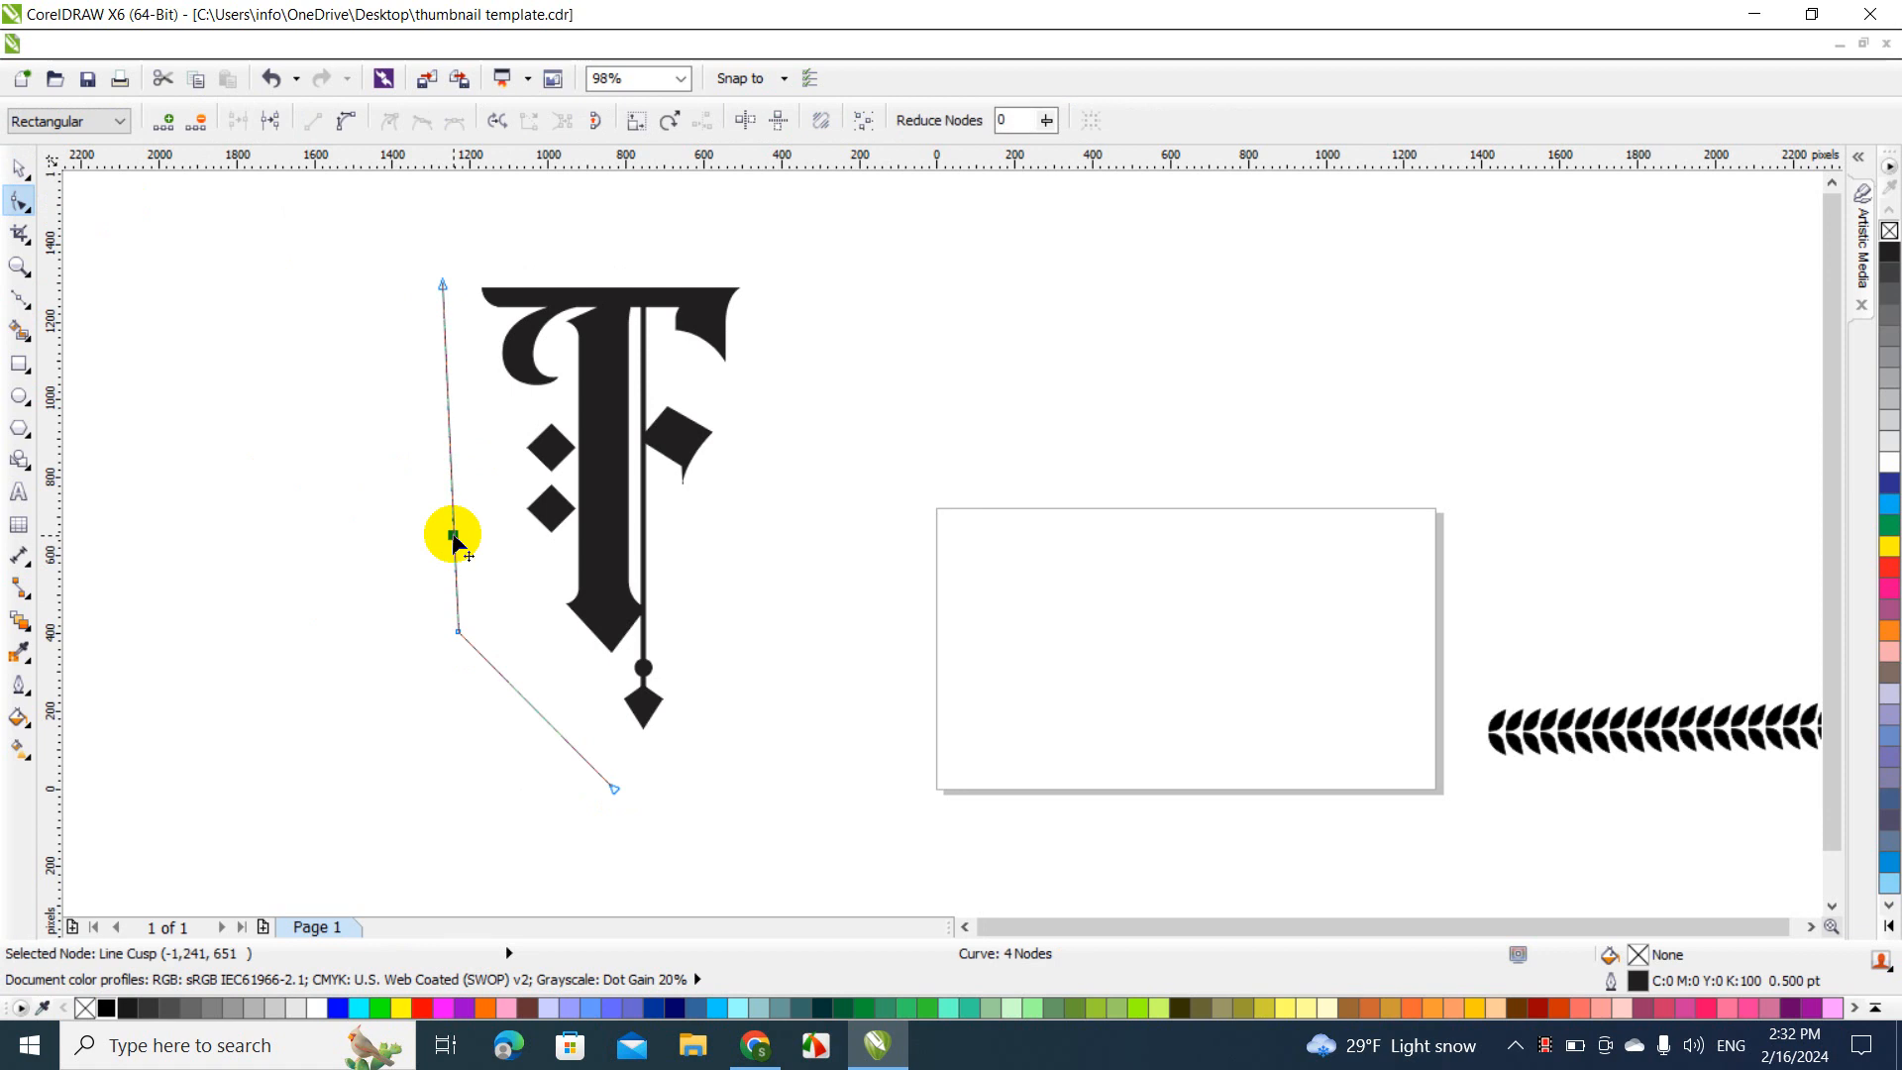
double_click(514, 687)
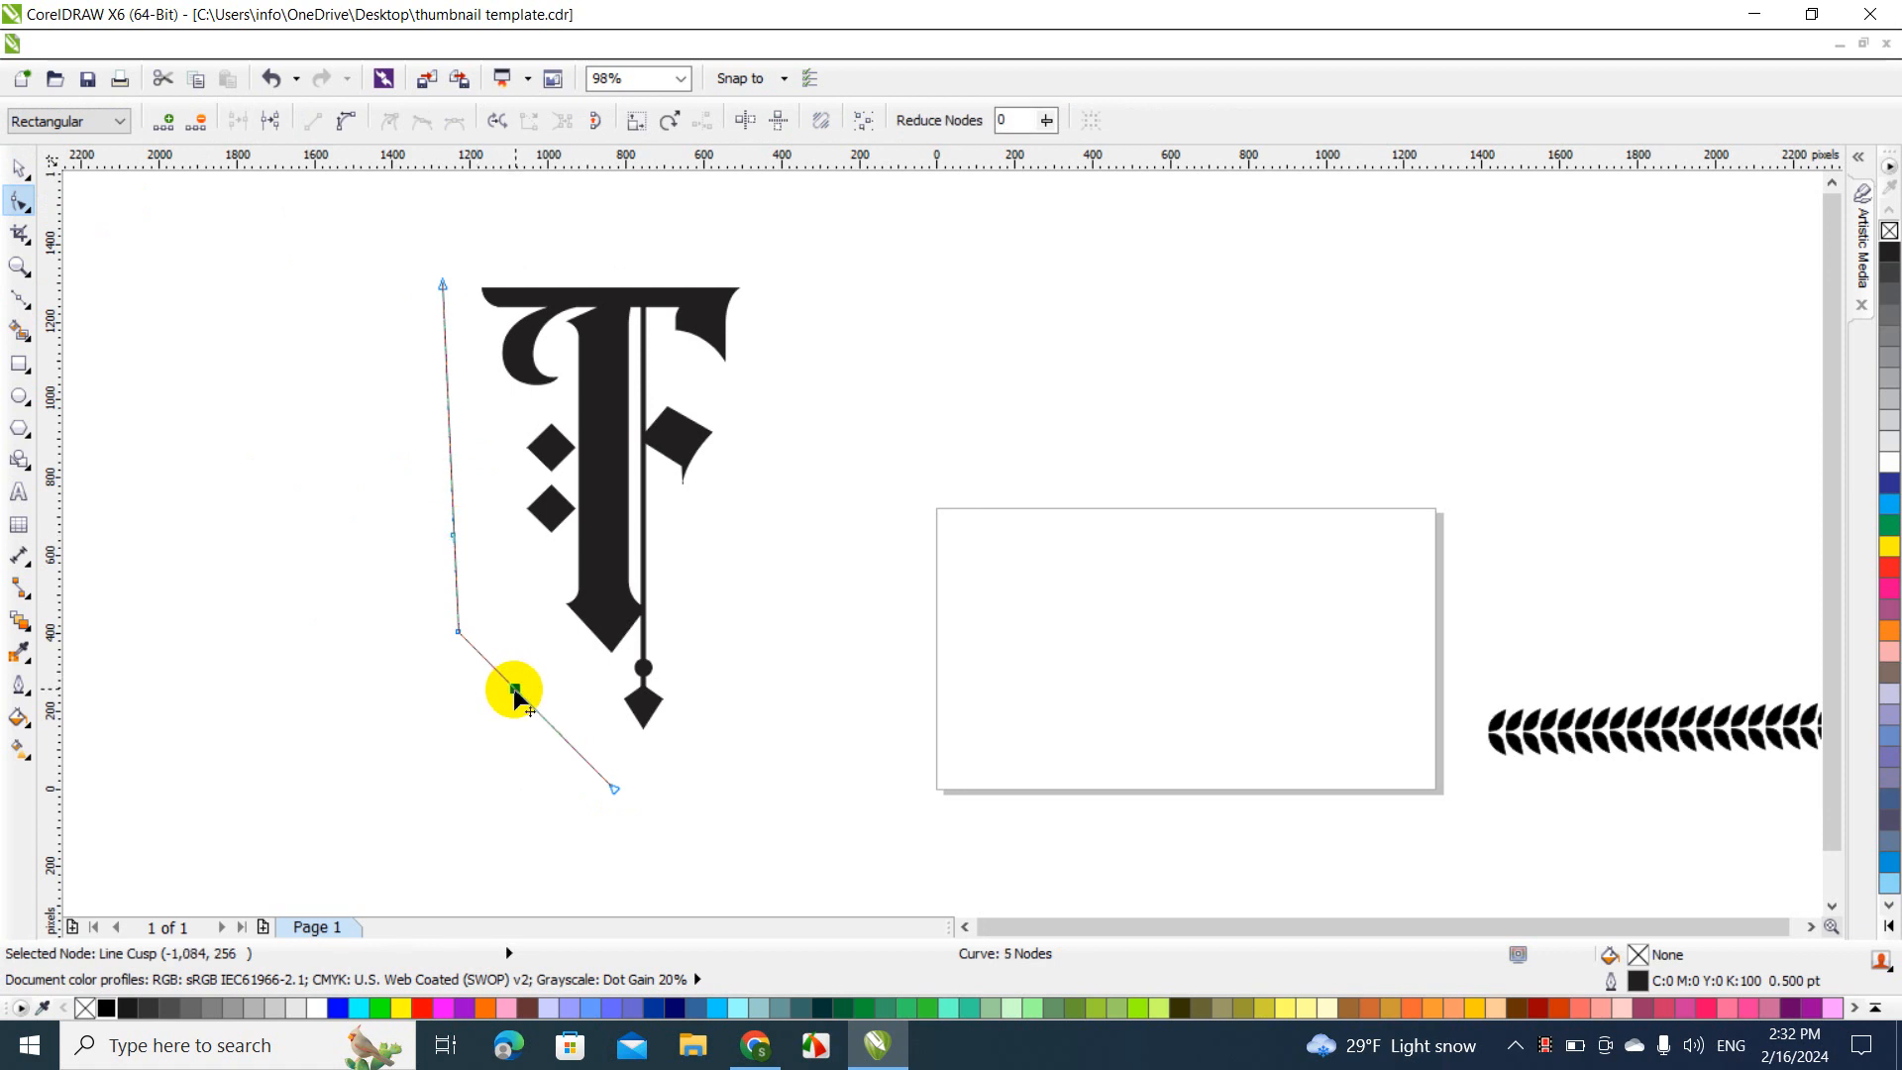
double_click(455, 637)
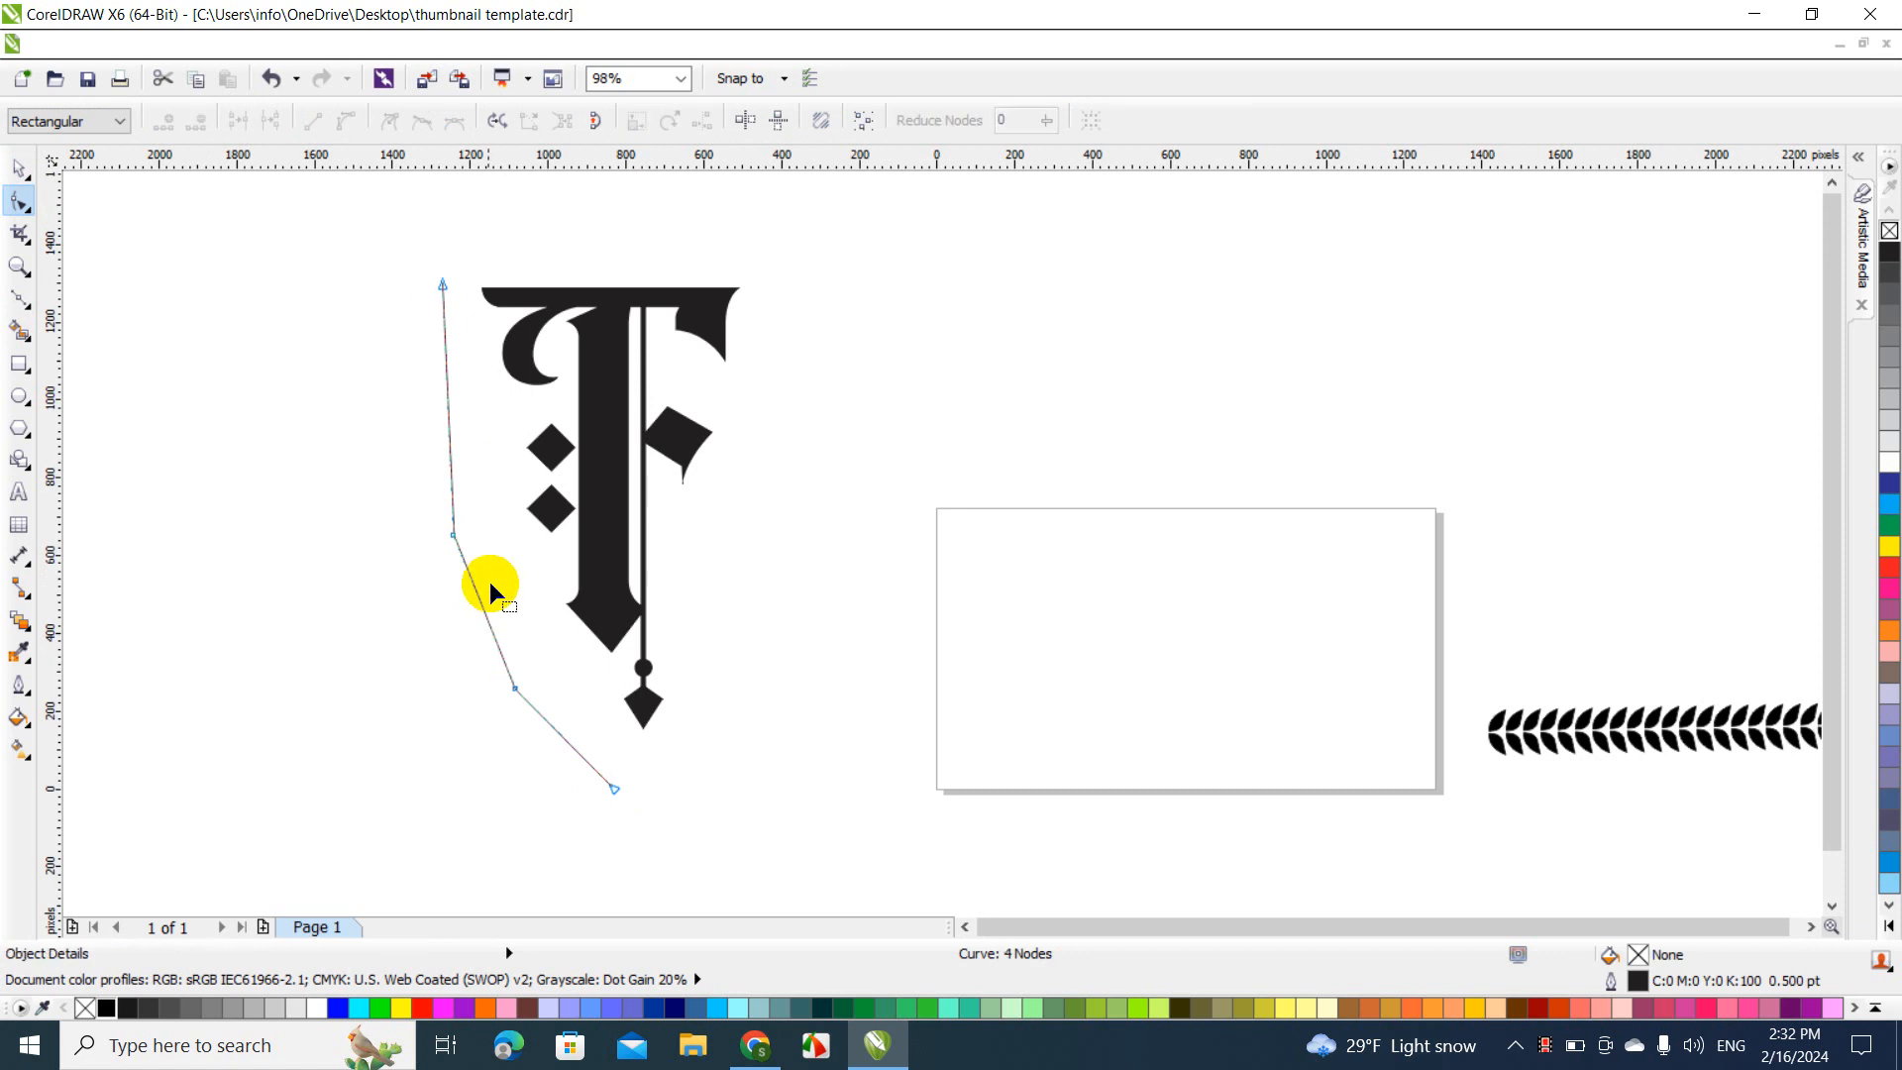
Convert the short segment between the two added nodes to a curve and bow it outward, away from the F
right_click(478, 596)
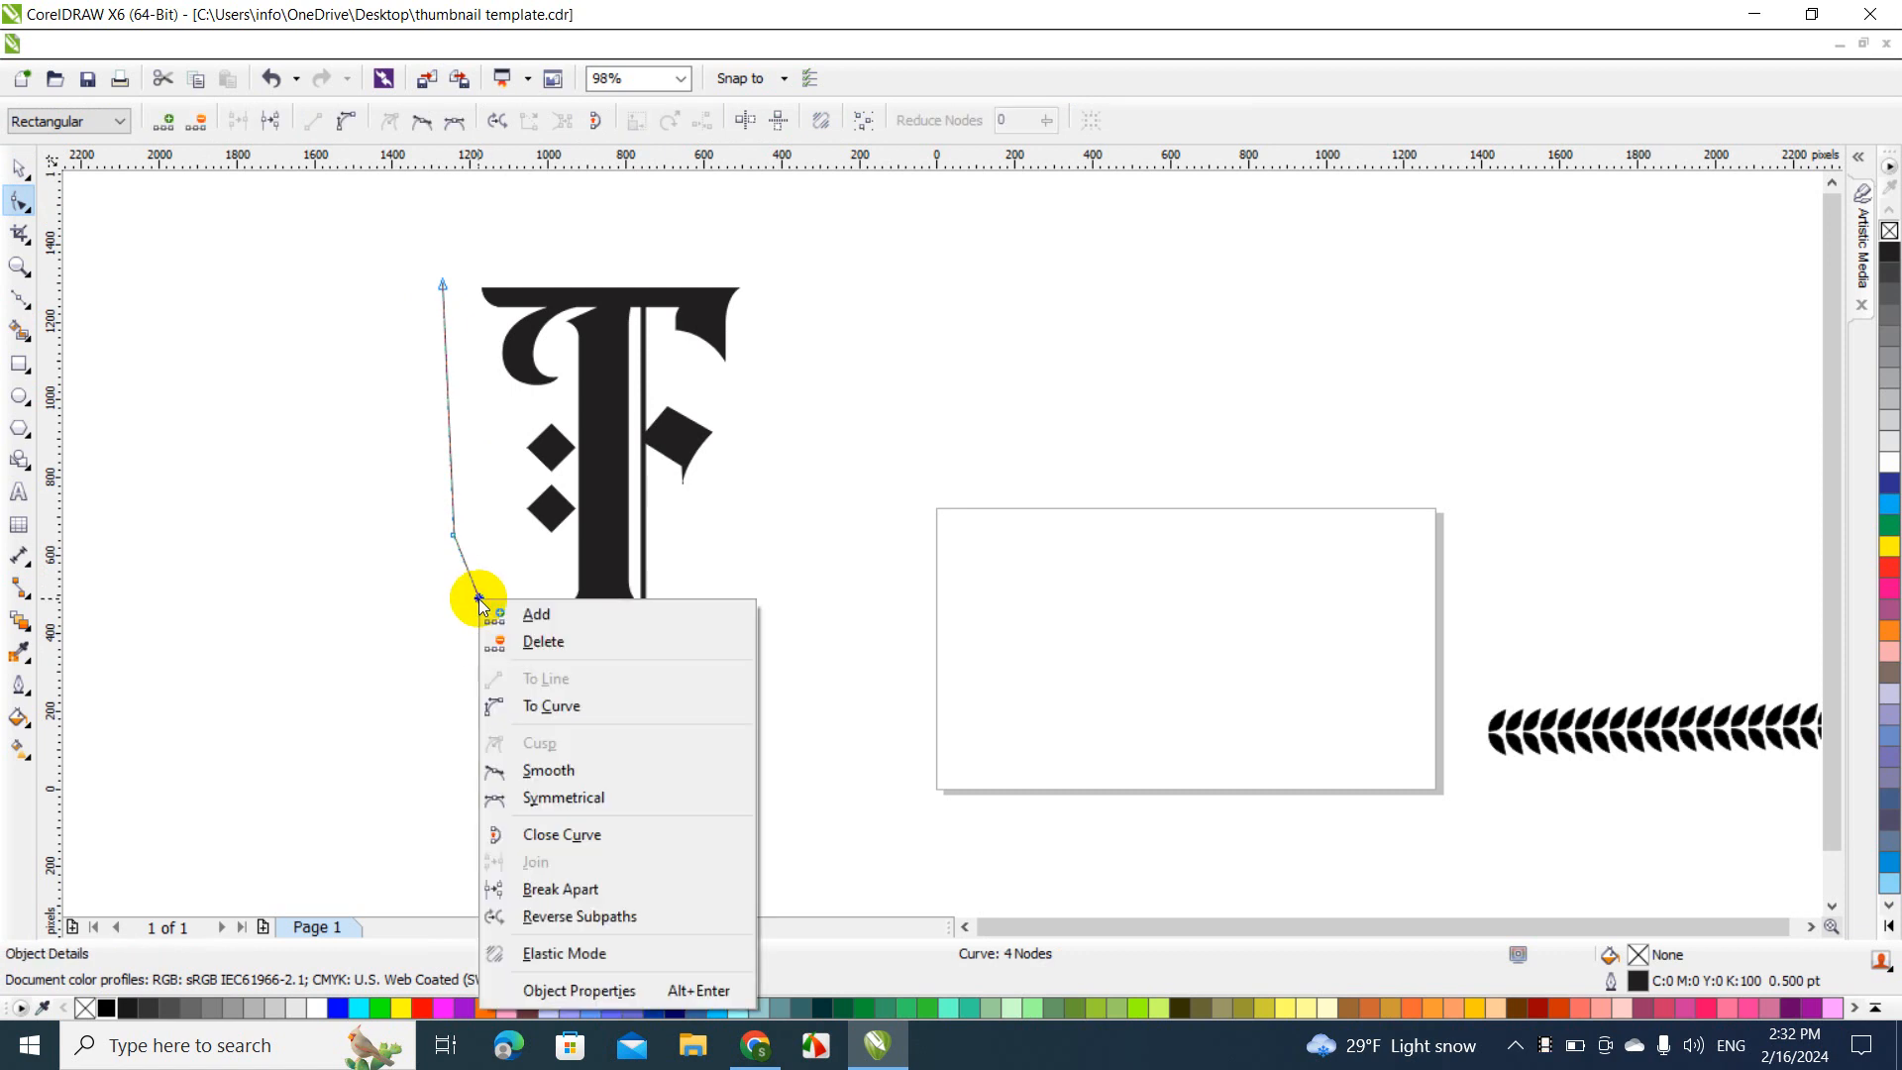
left_click(515, 706)
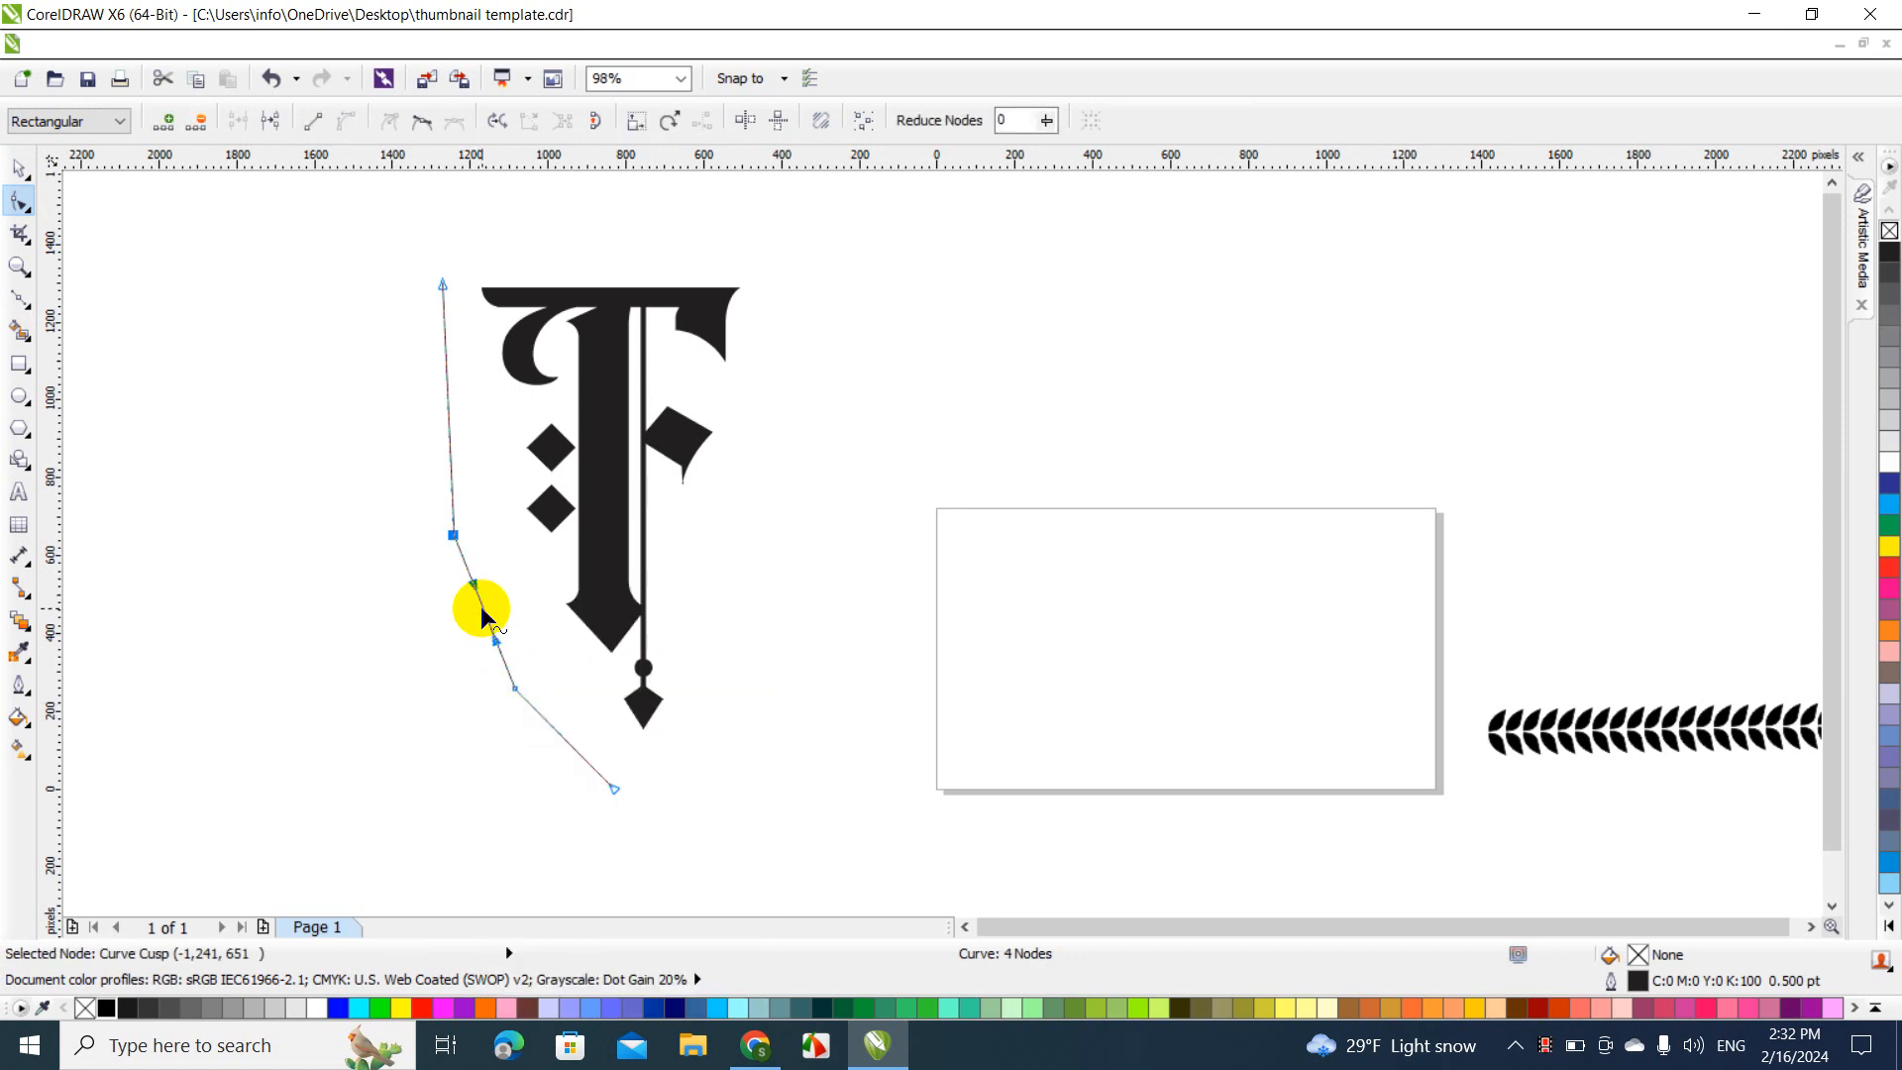
left_click_drag(475, 607, 463, 615)
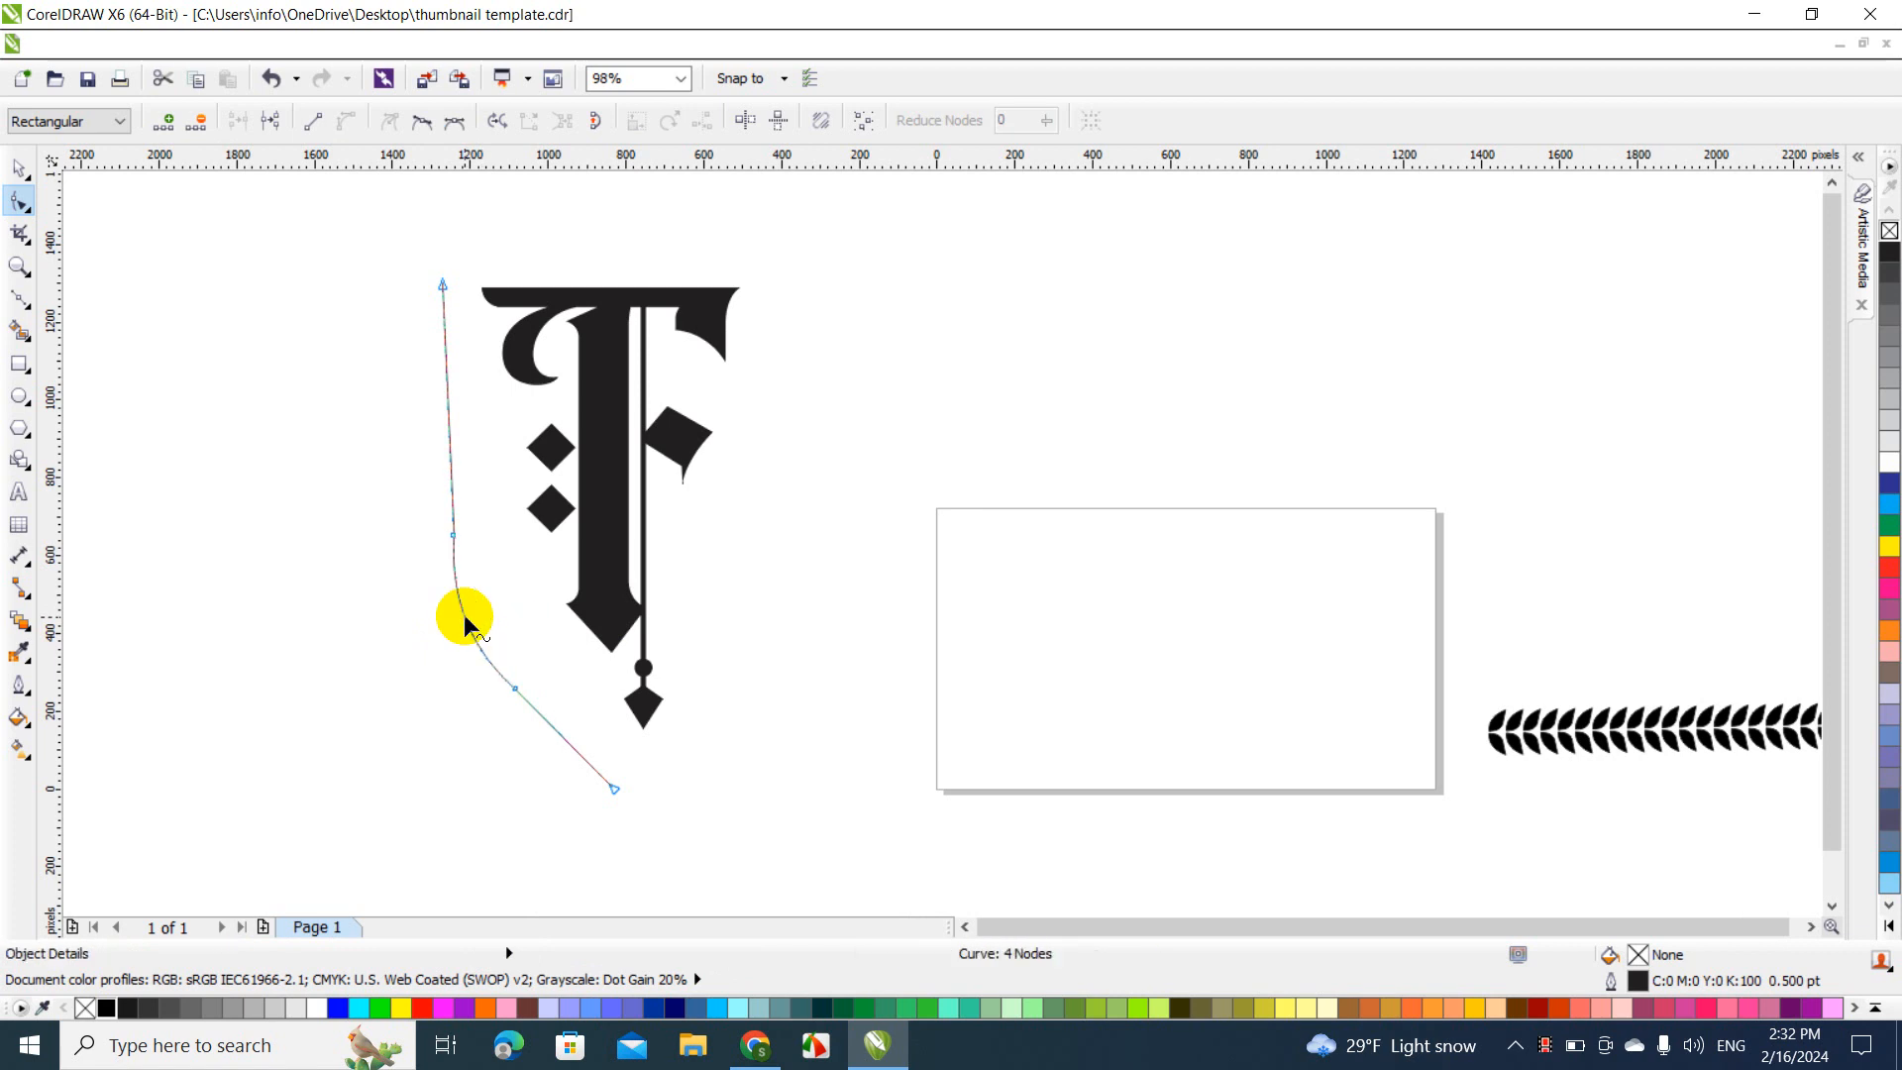
Delete the two intermediate nodes and bow the remaining two-node curve slightly outward around the F
double_click(515, 687)
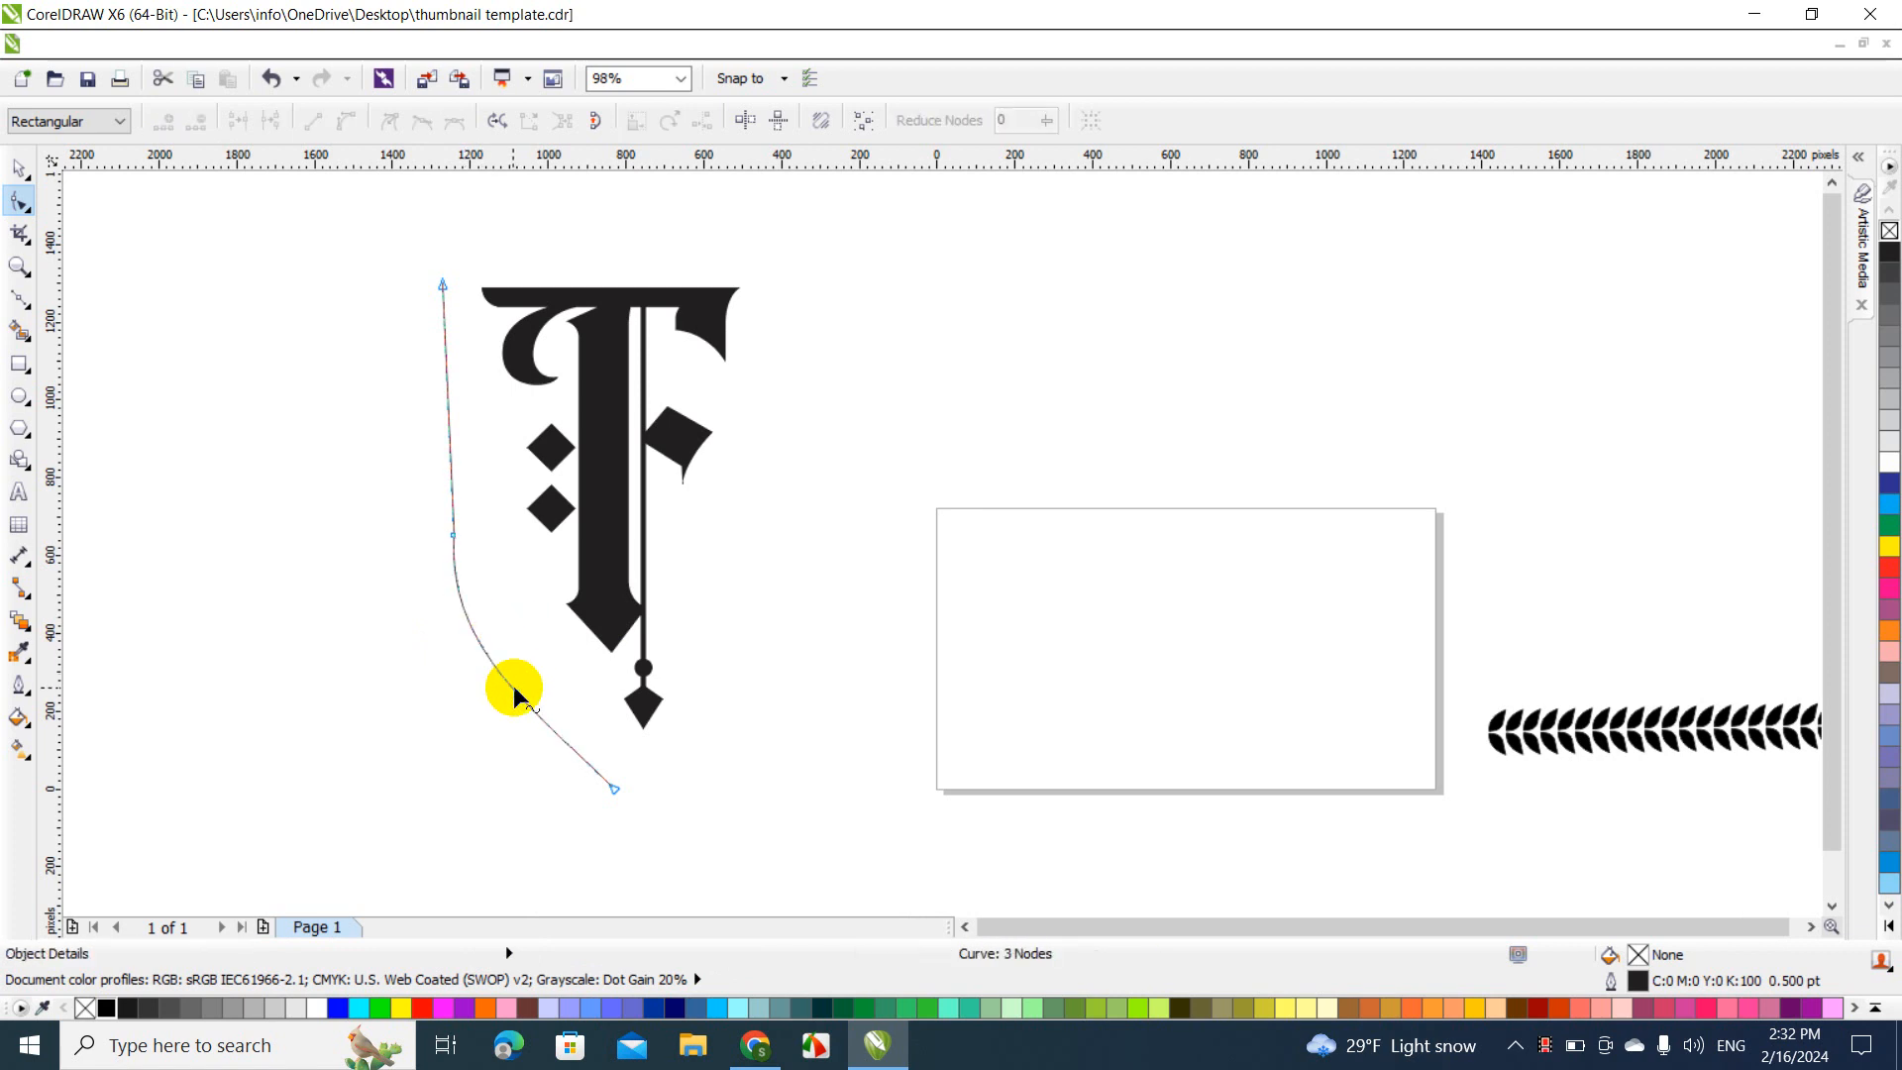
double_click(452, 536)
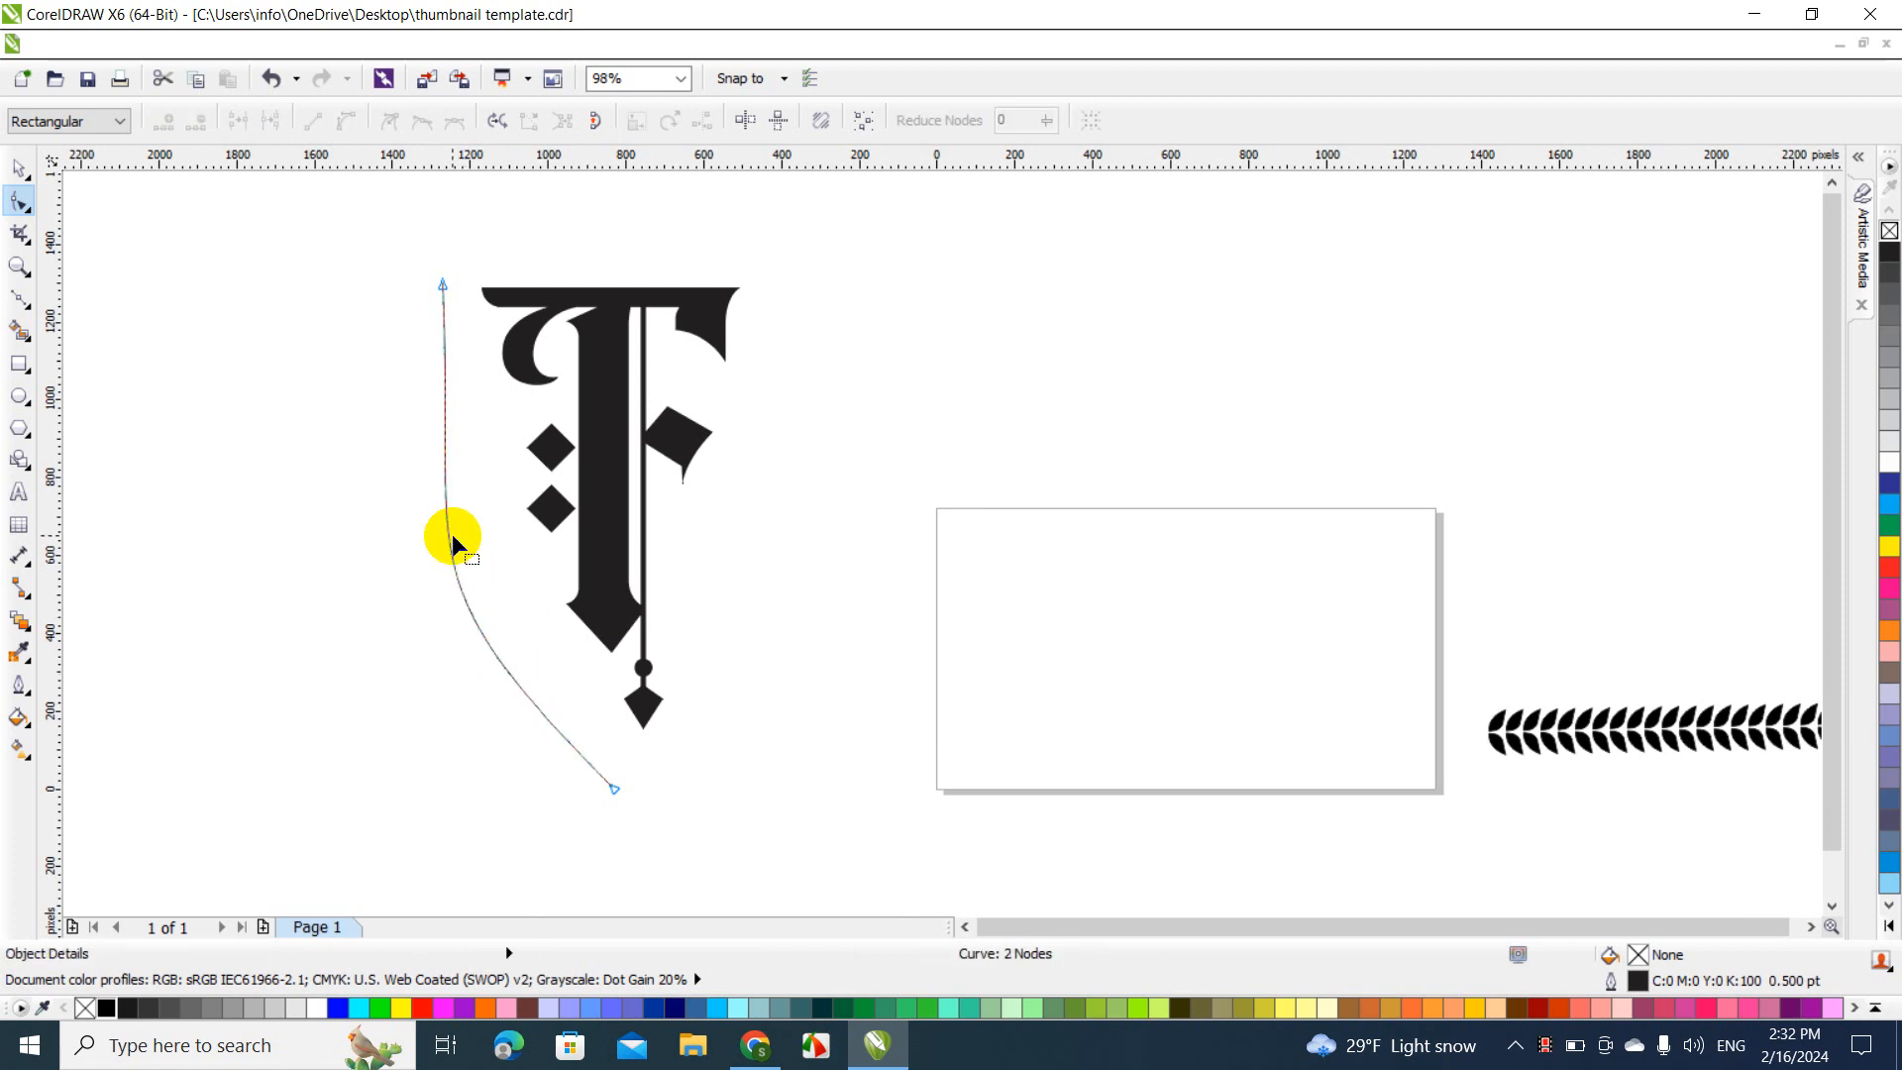
left_click(442, 284)
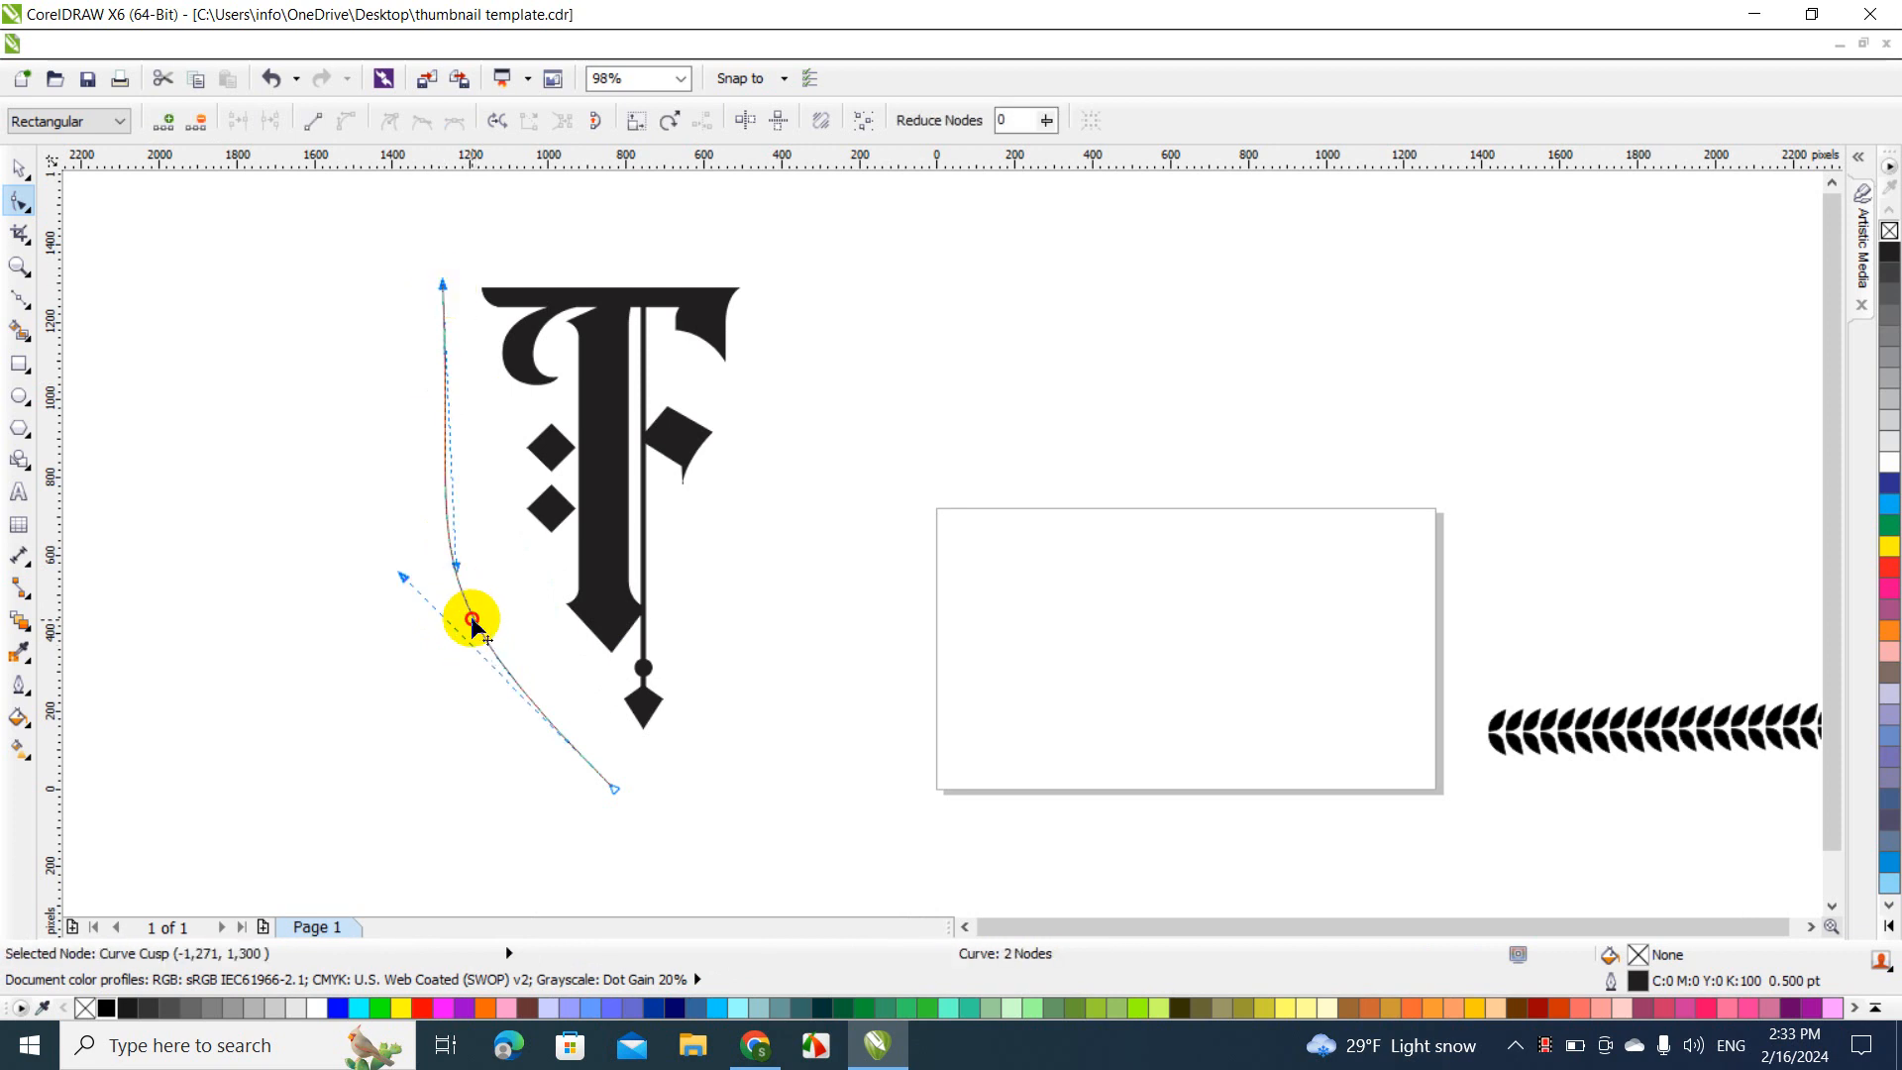
left_click_drag(472, 619, 466, 633)
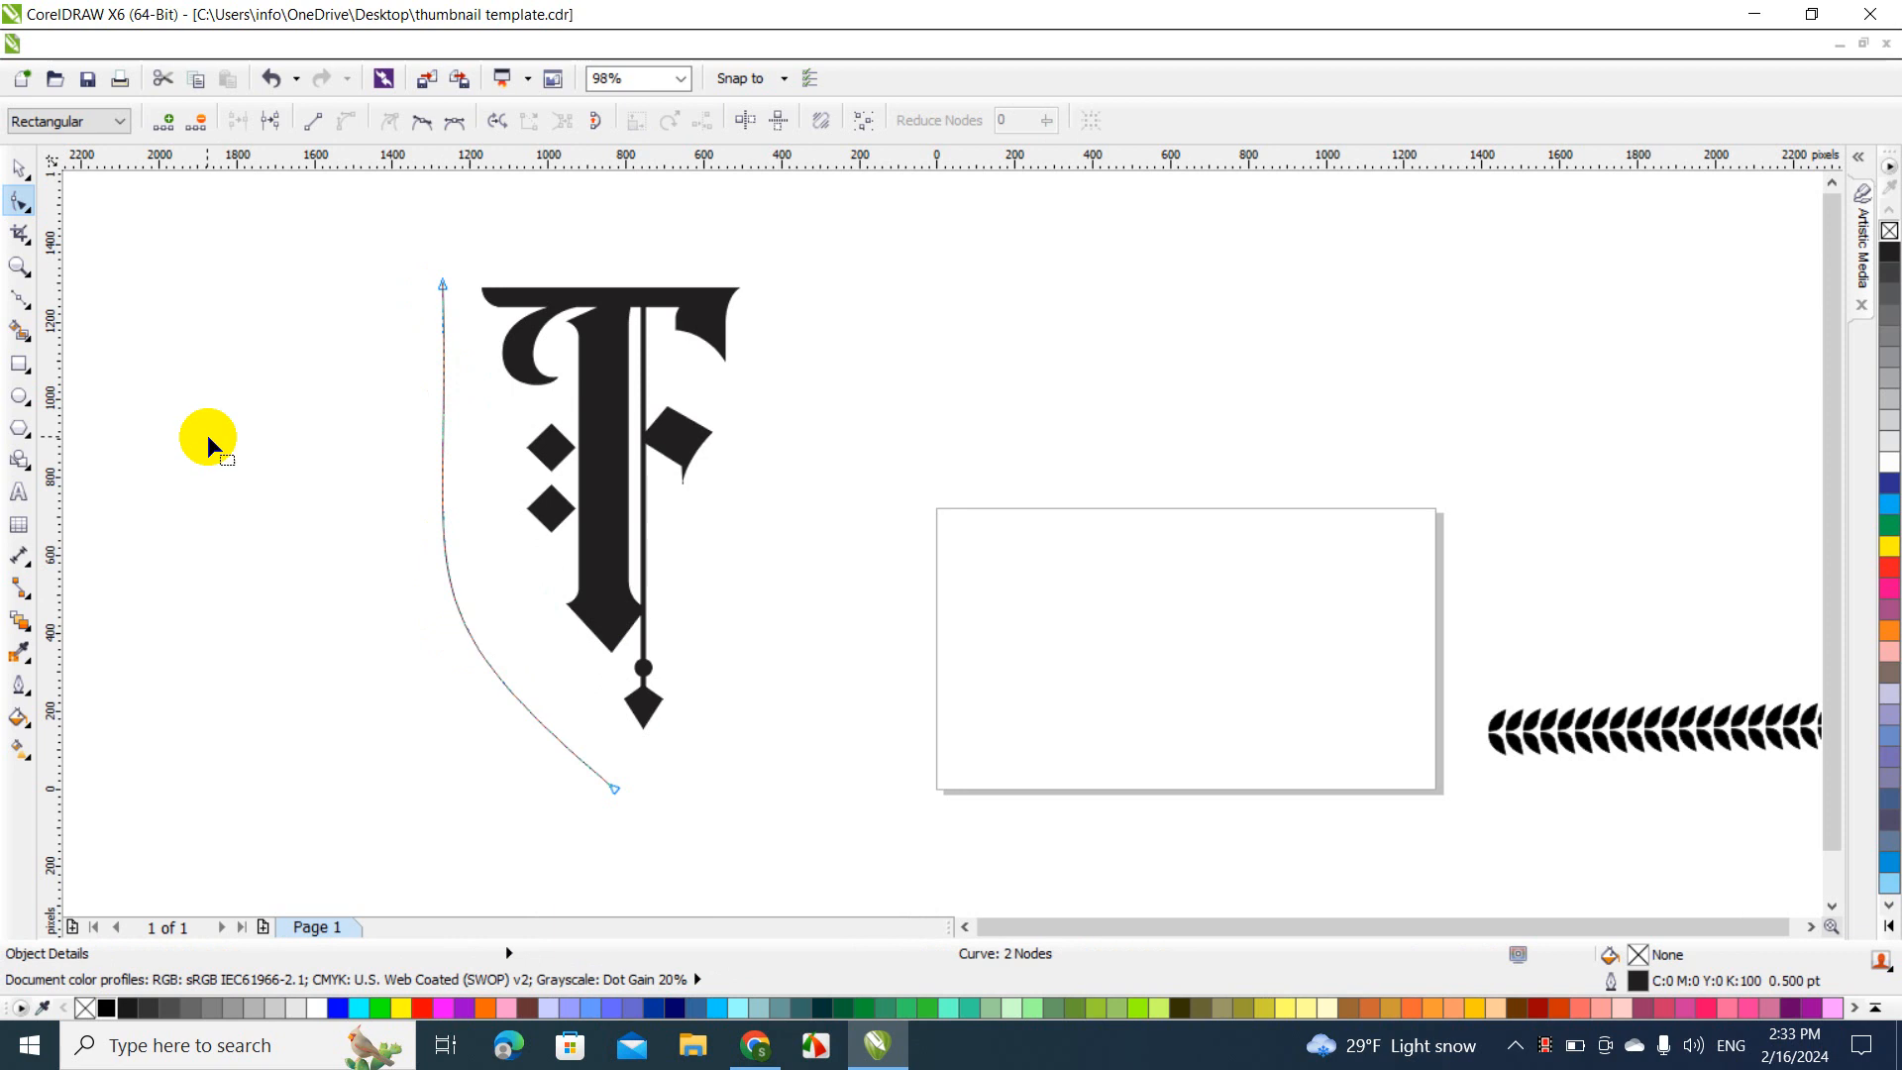
left_click(17, 166)
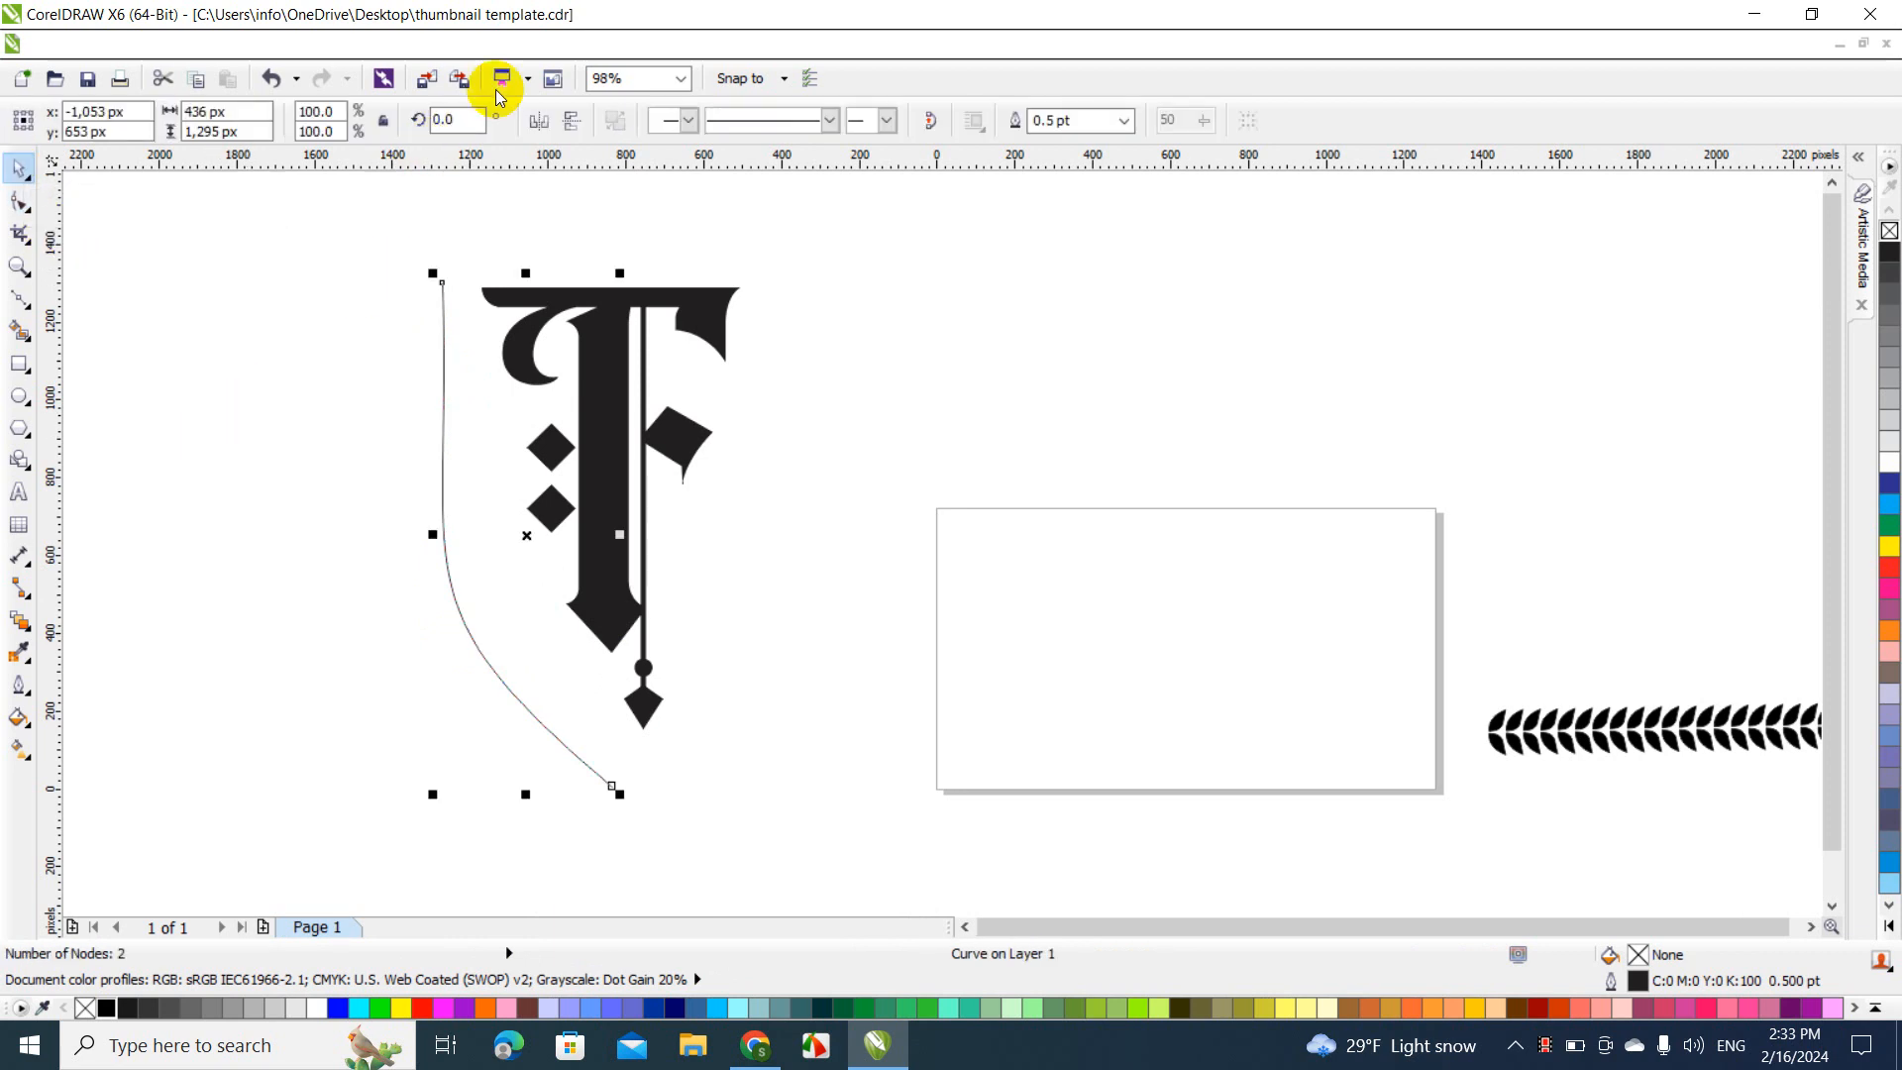
Expand the collapsed Artistic Media docker while the curve beside the F is selected
left_click(435, 45)
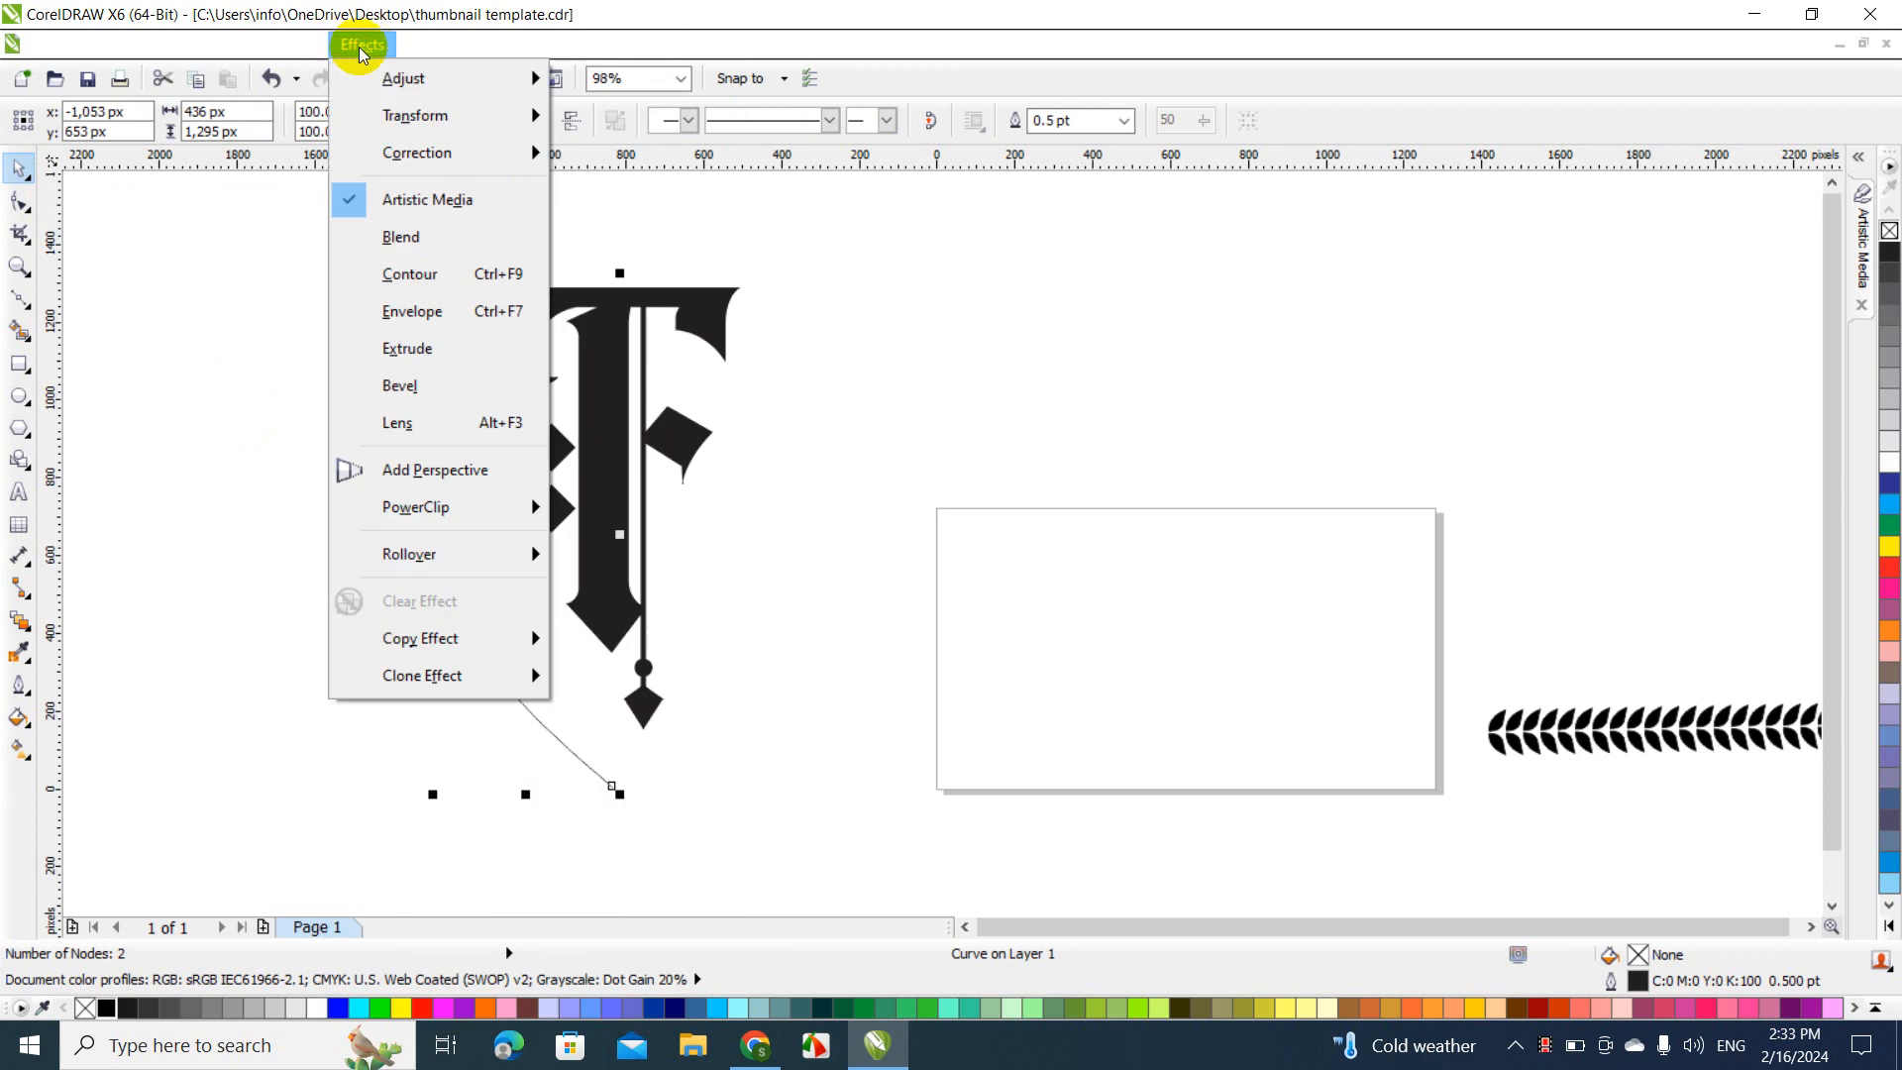
mouse_move(412, 156)
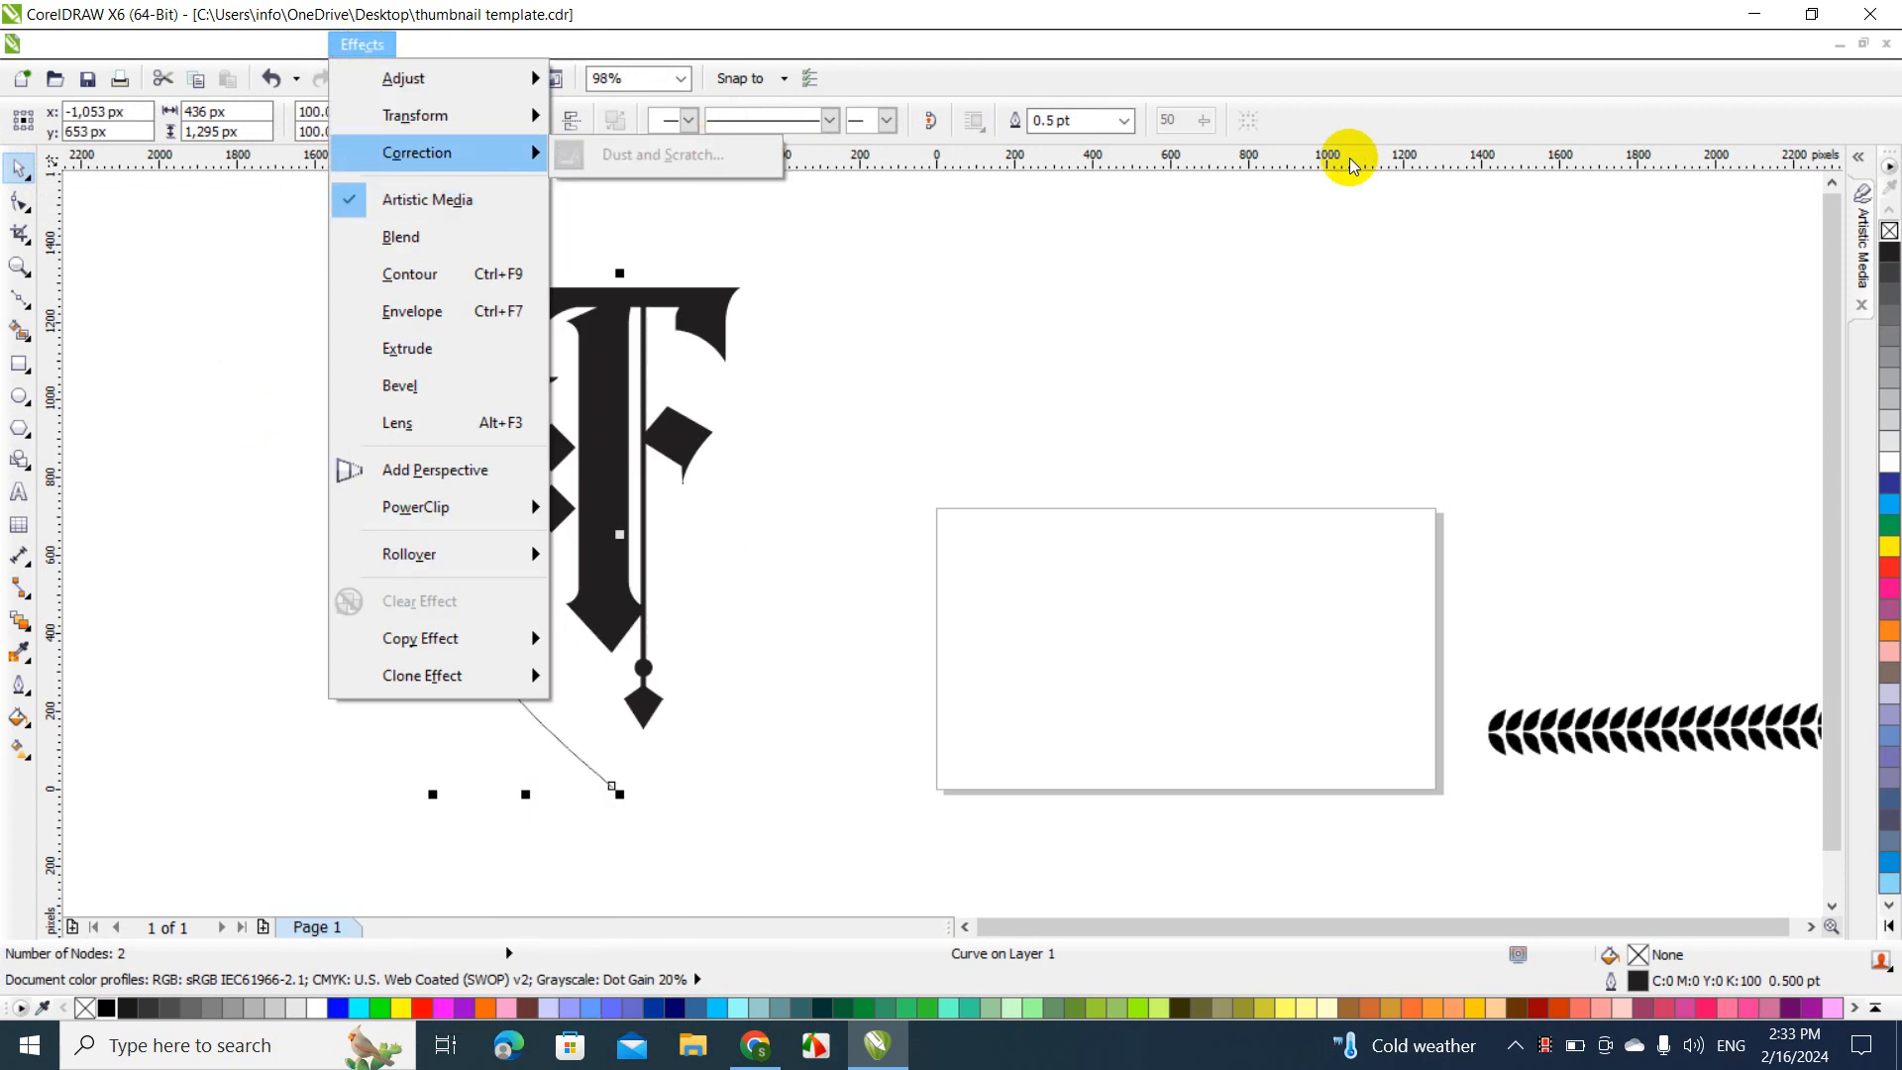
left_click(1866, 238)
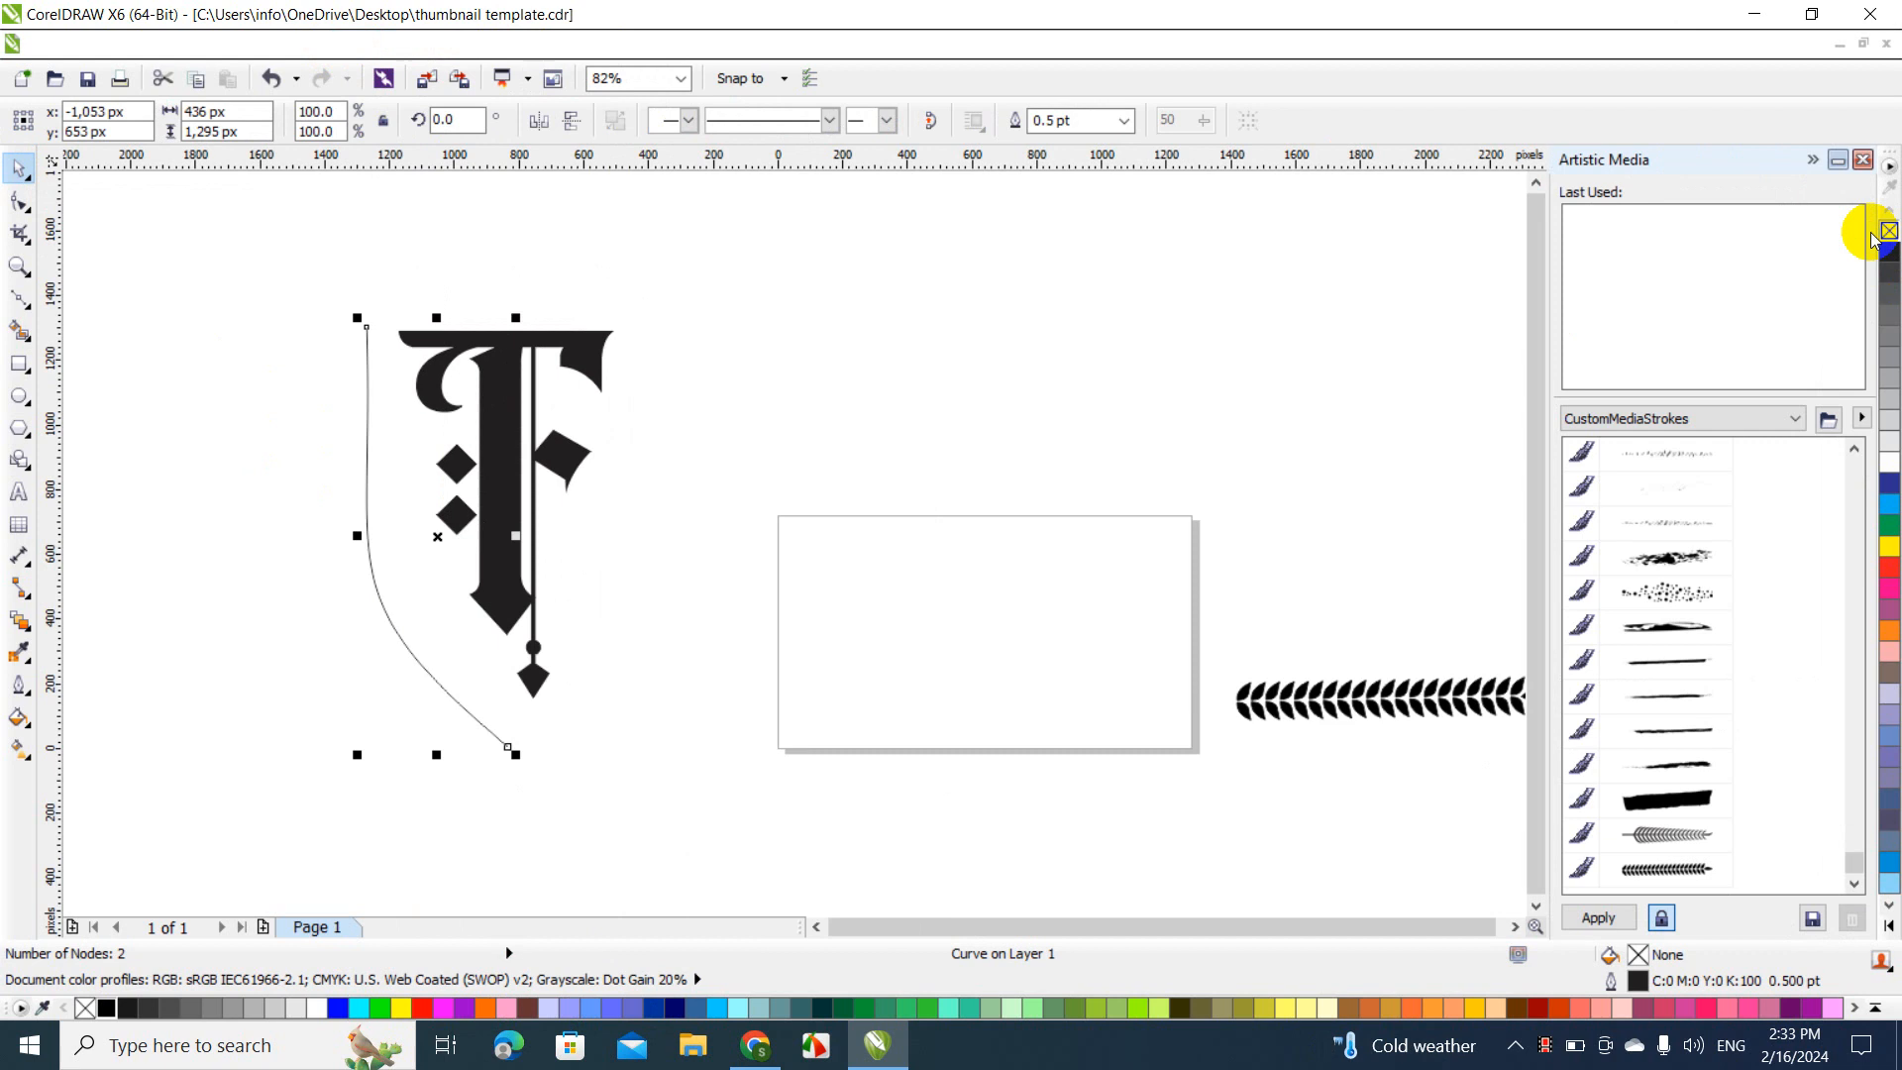
Try applying the saved leaf stroke from CustomMediaStrokes to the curve beside the F and undo the applied stroke
left_click(1646, 876)
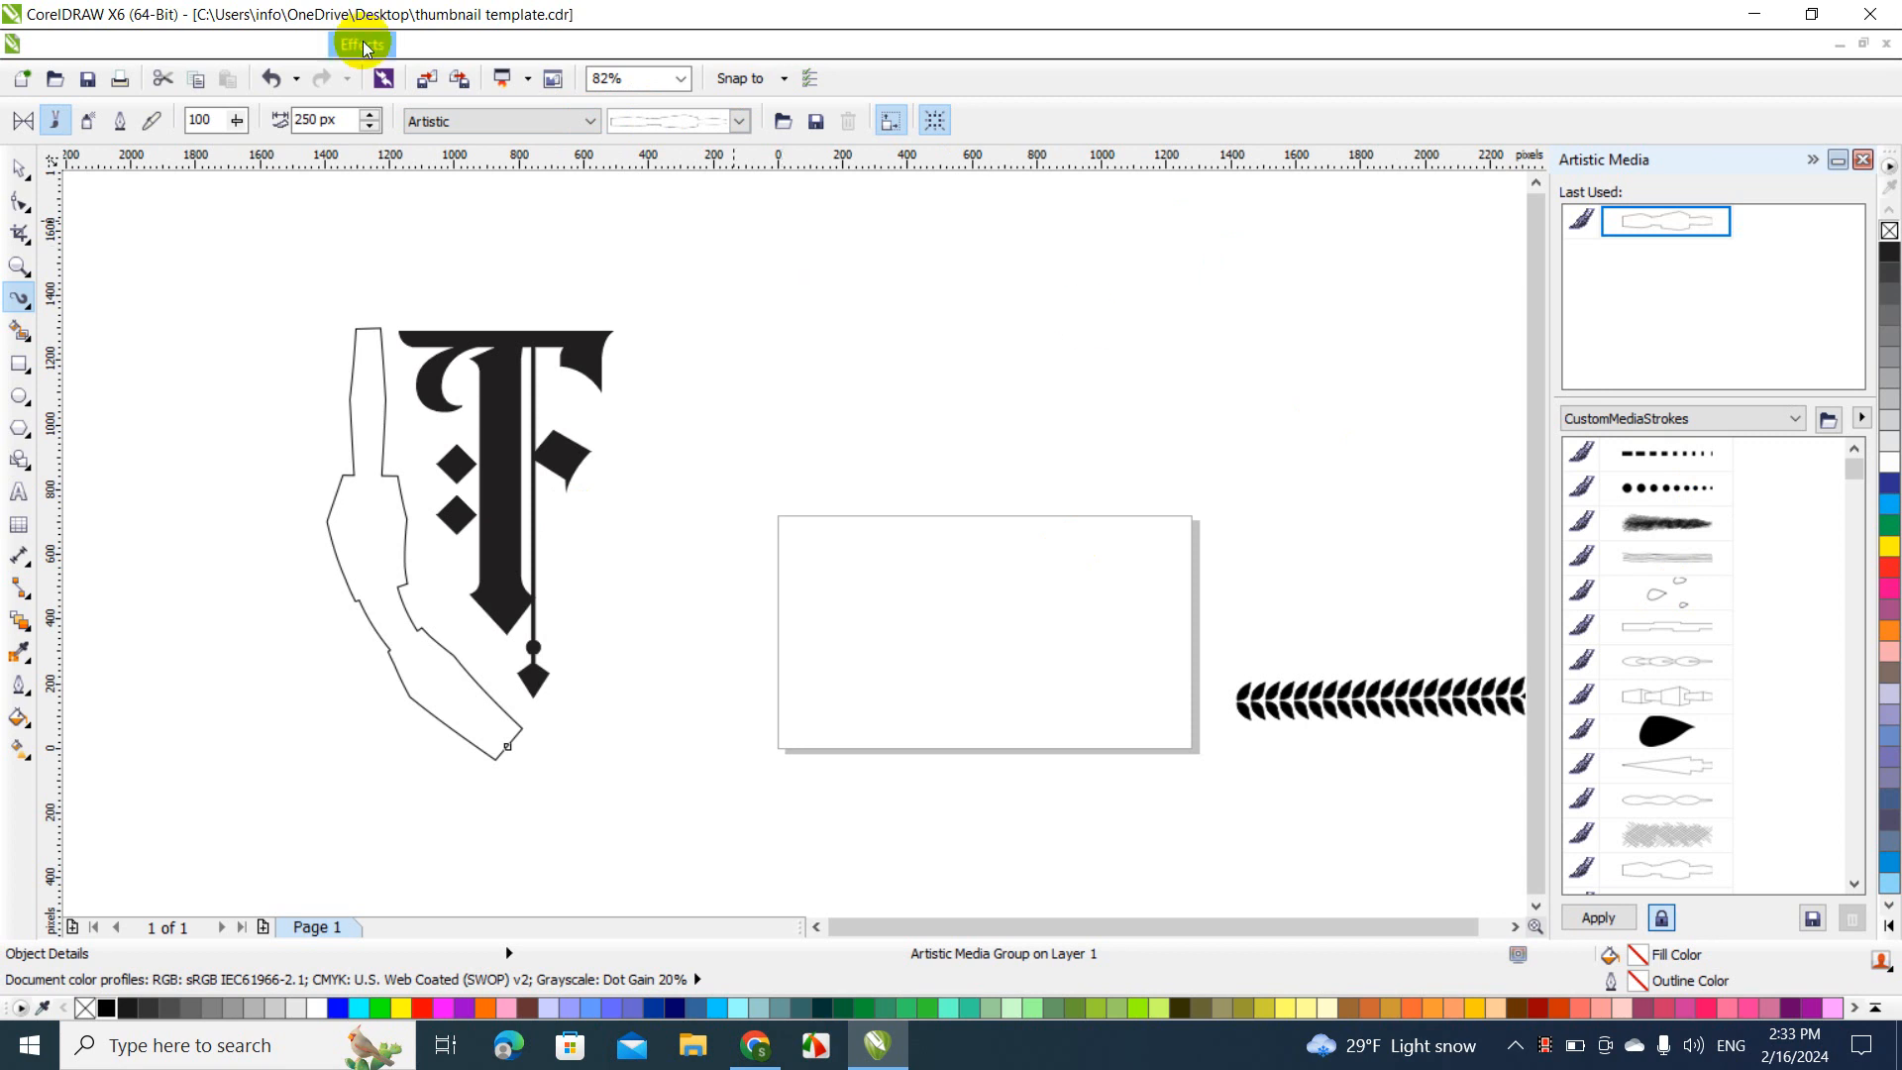
left_click(741, 120)
mouse_move(776, 248)
left_mouse_down()
mouse_move(730, 779)
mouse_move(722, 534)
mouse_move(715, 987)
mouse_move(722, 891)
mouse_move(781, 806)
mouse_move(862, 195)
mouse_move(786, 228)
mouse_move(777, 867)
left_mouse_up()
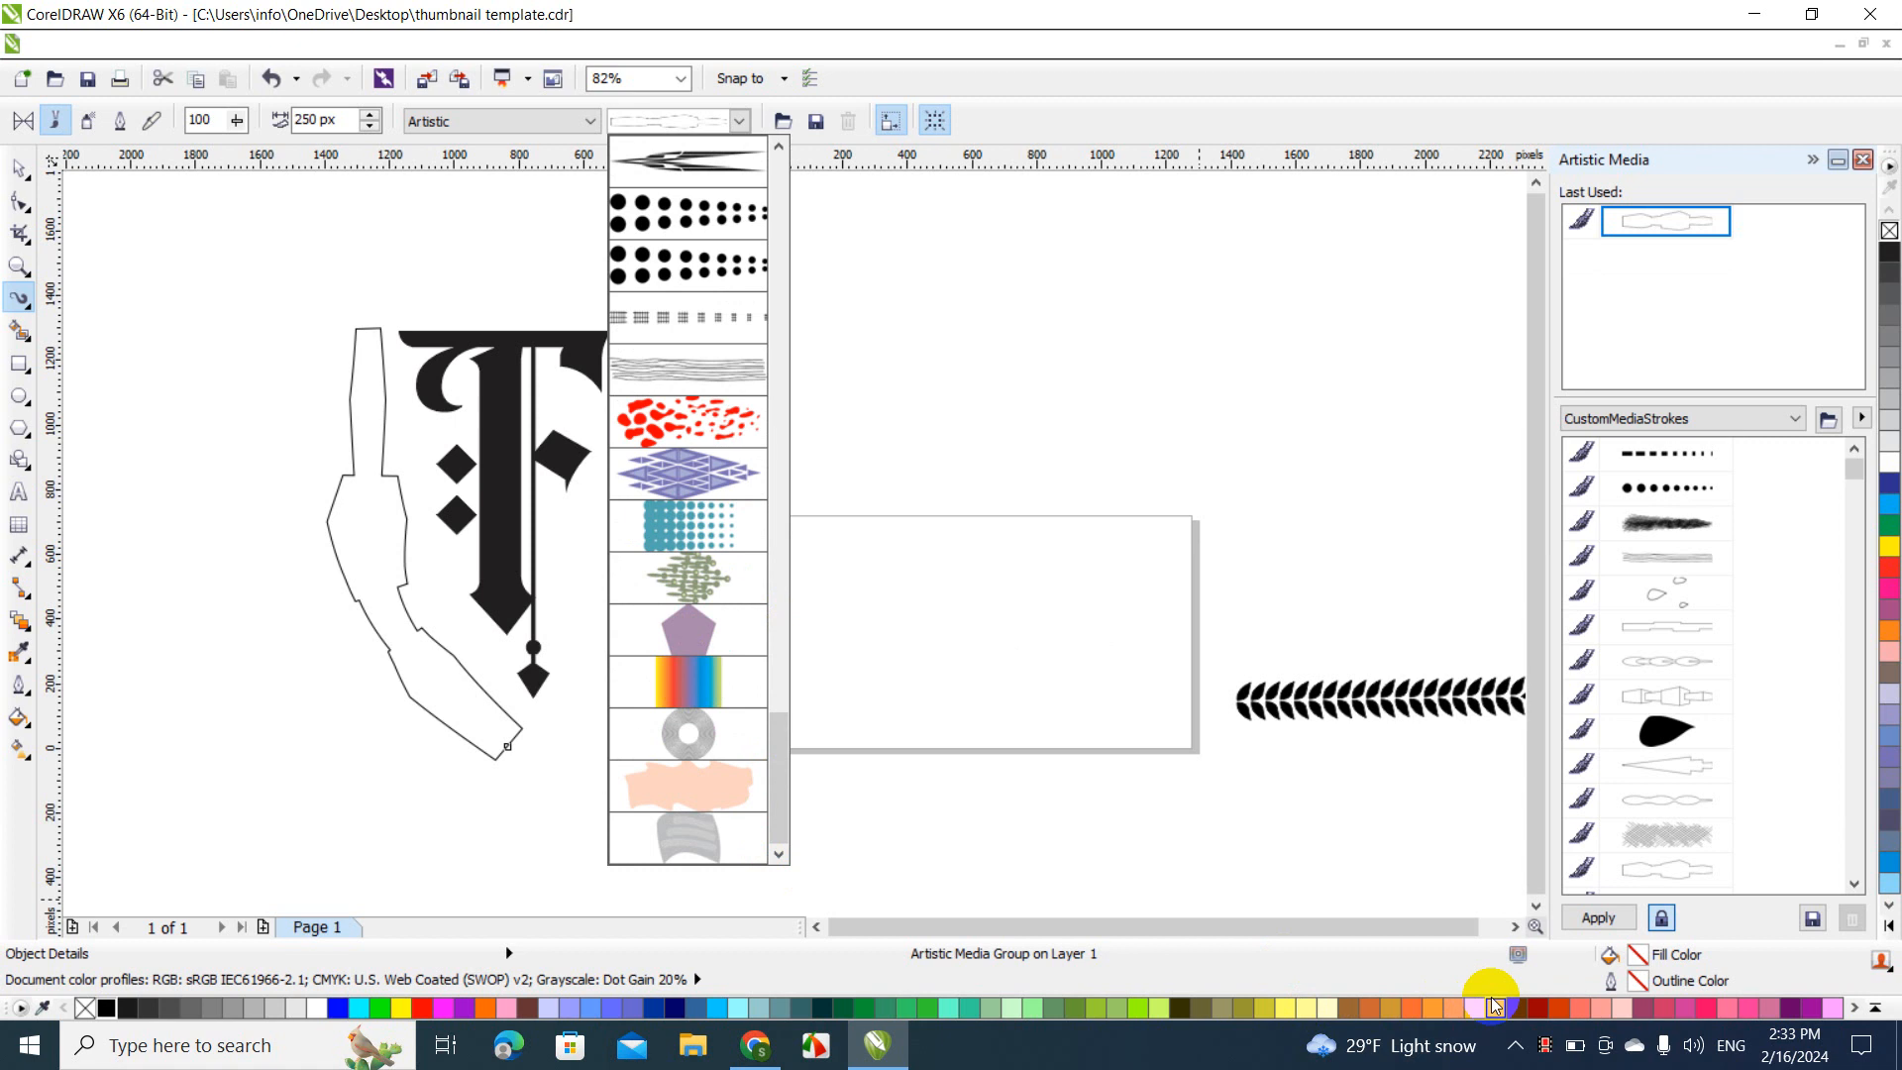
left_click(1862, 465)
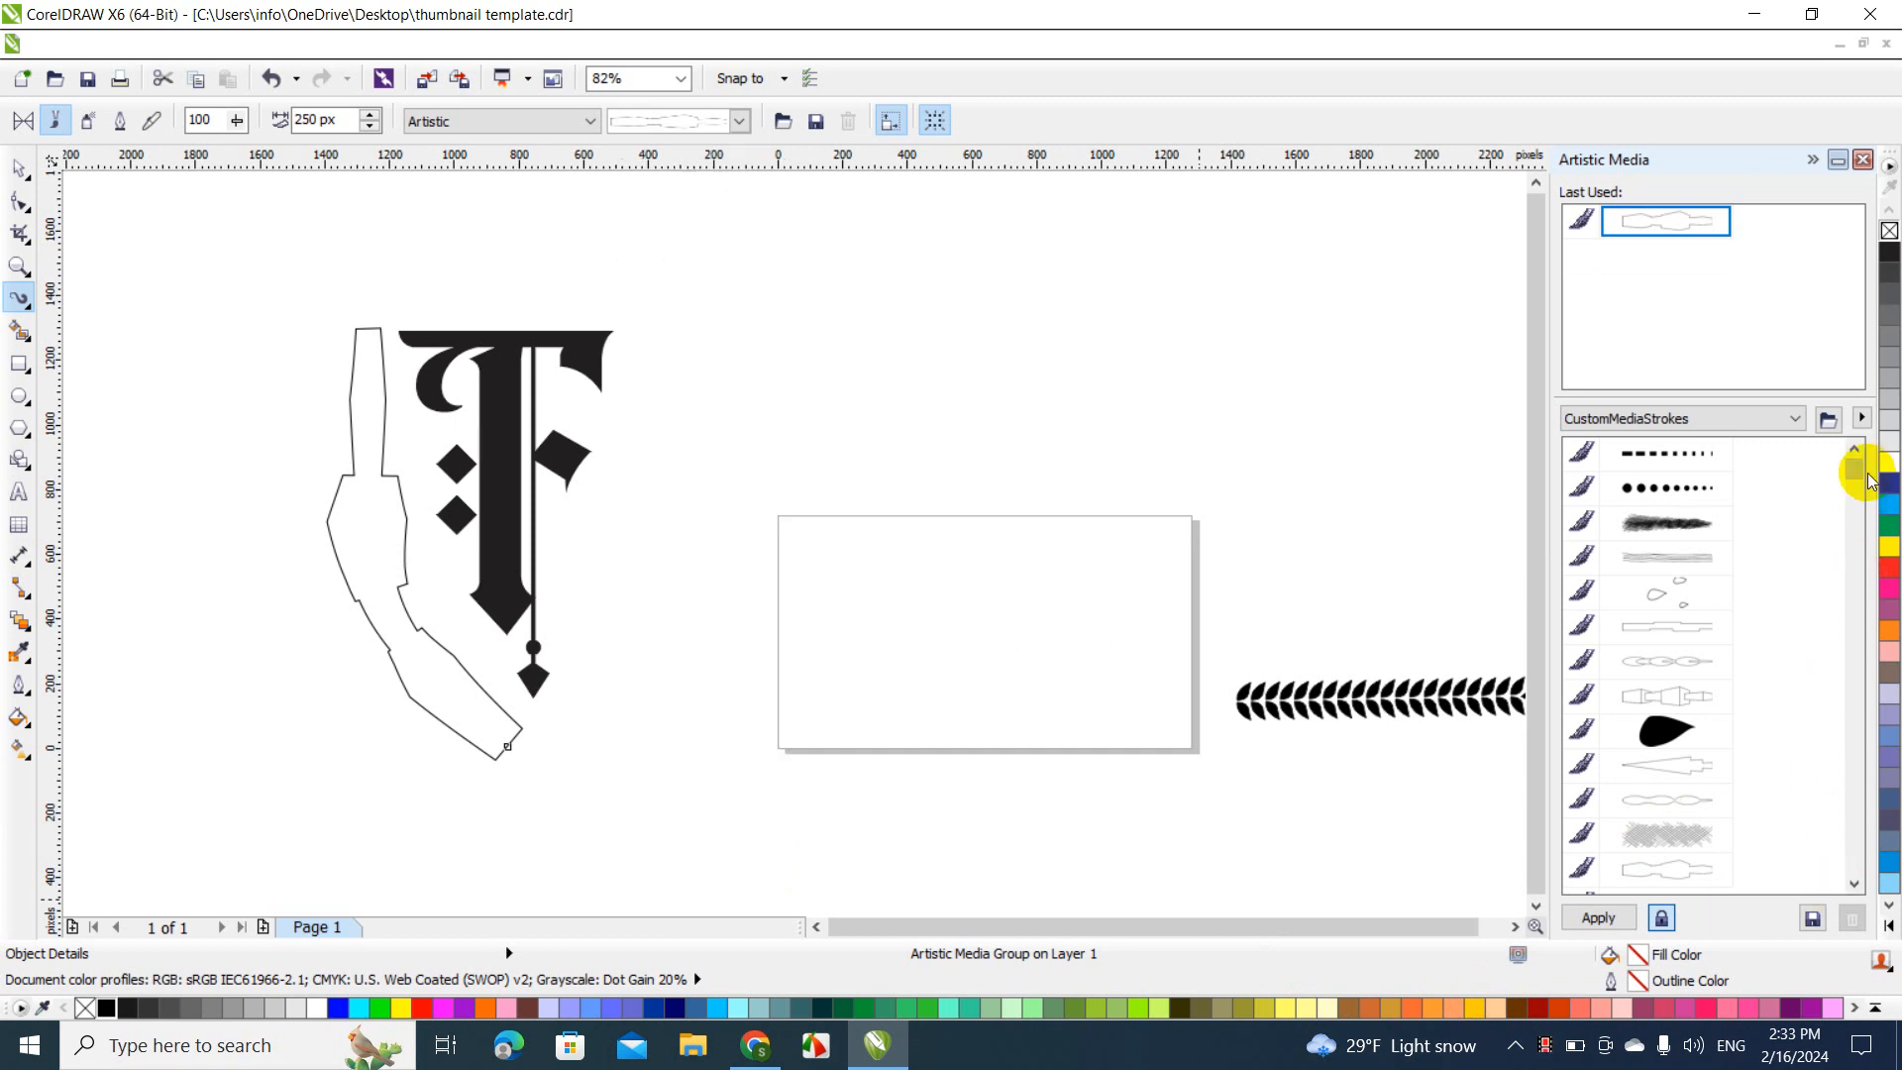
left_click_drag(1857, 466, 1850, 659)
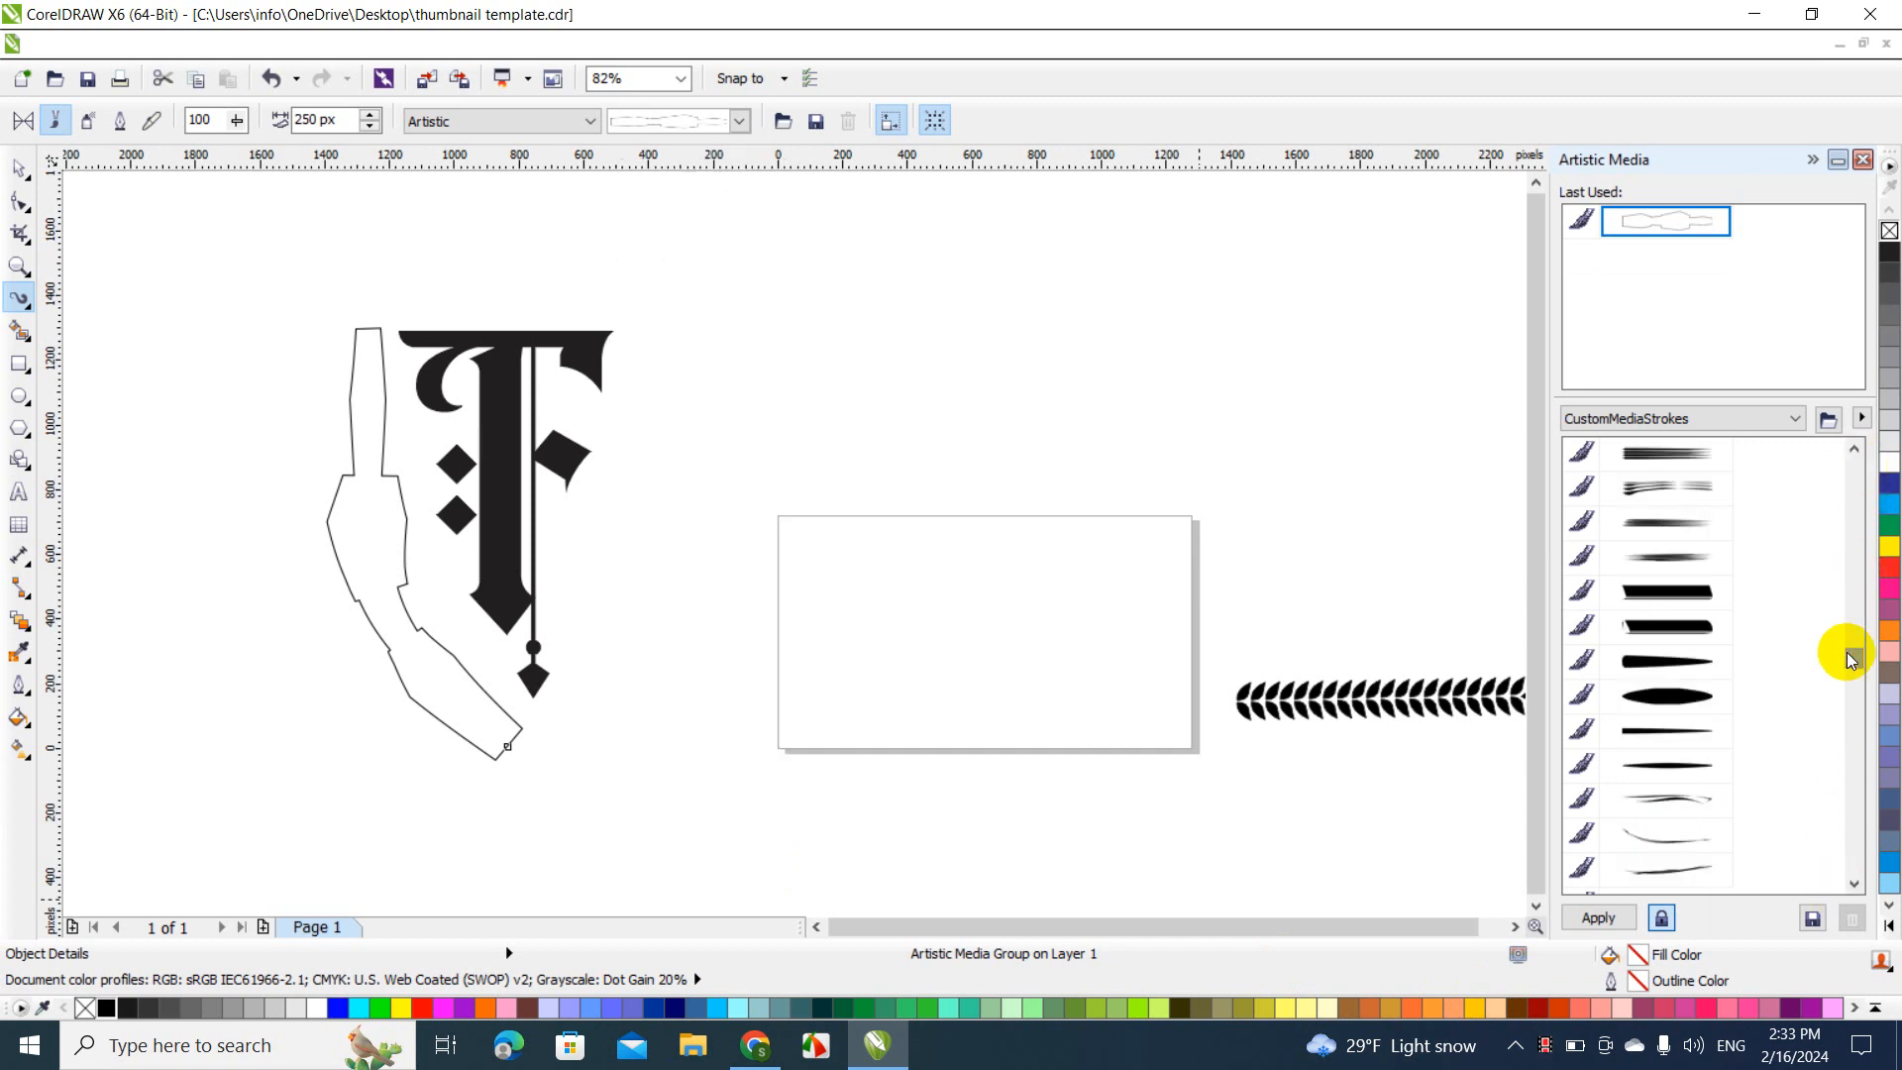
left_click(19, 169)
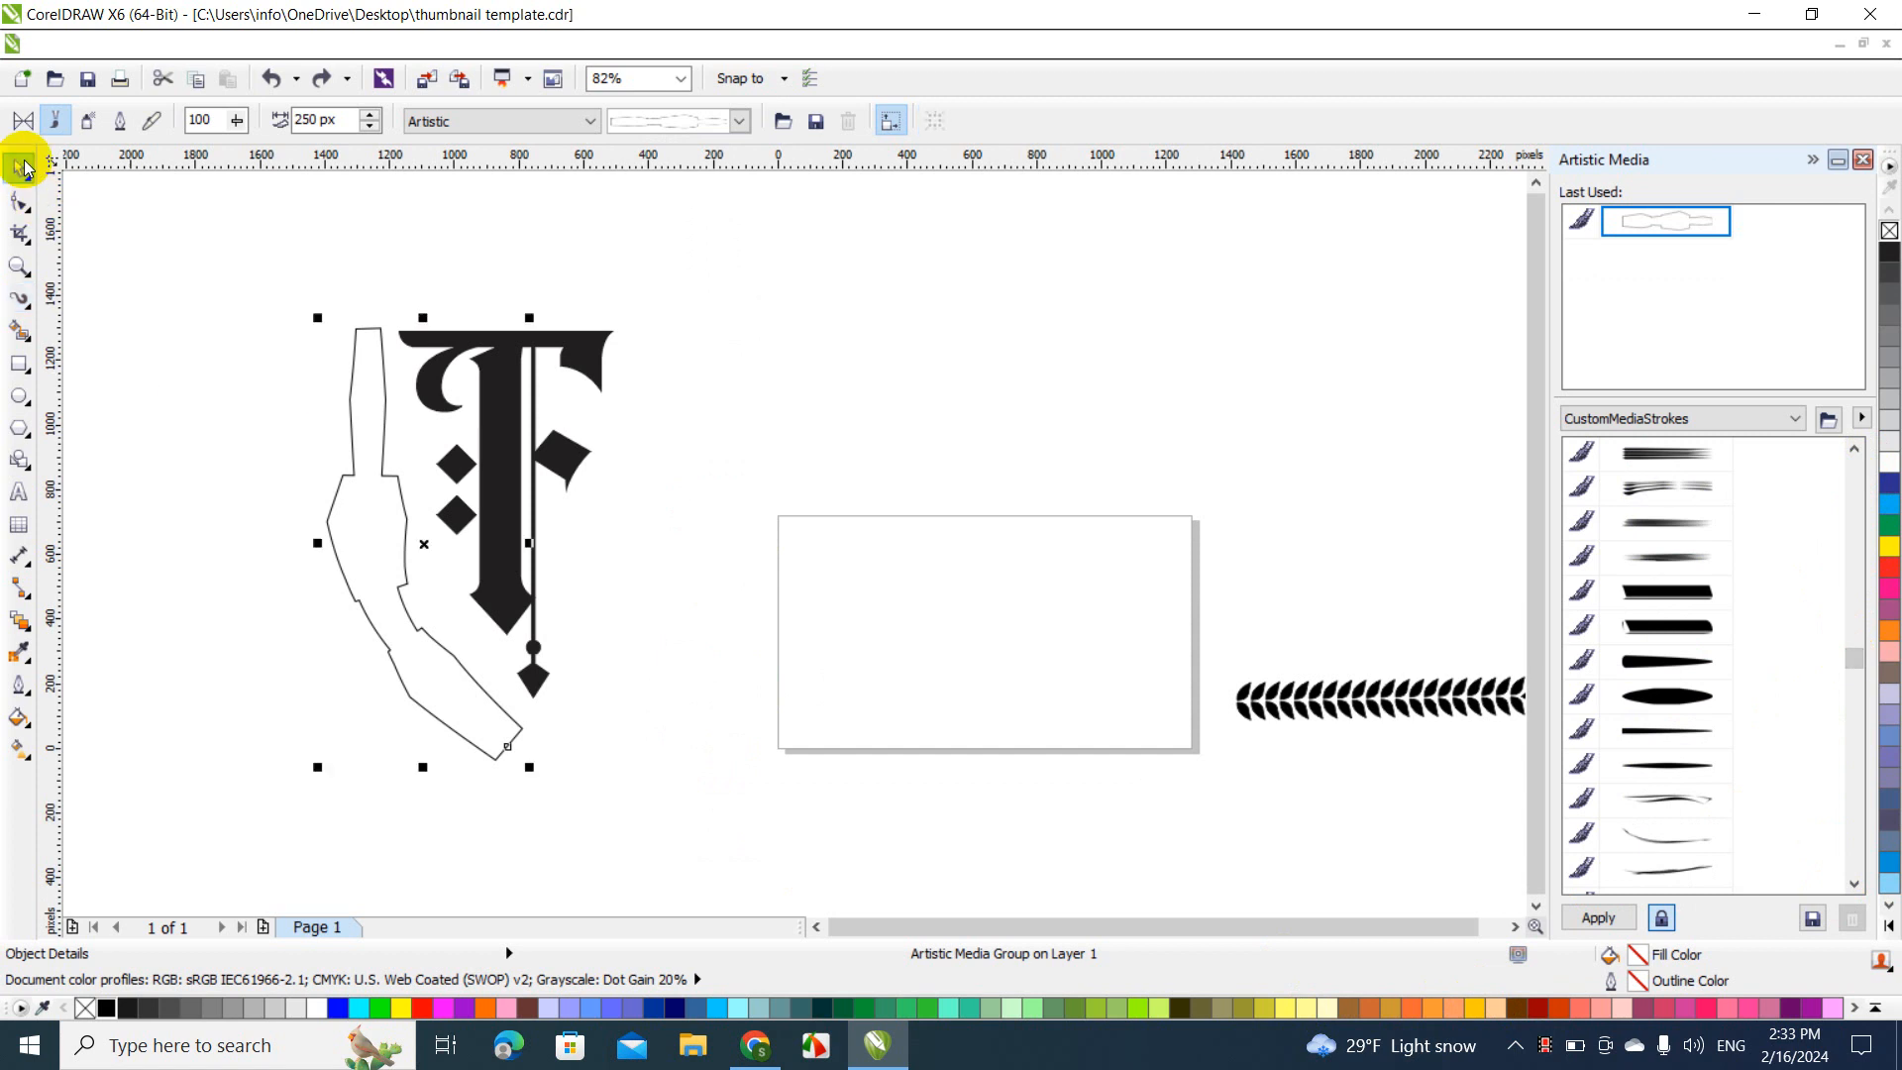
left_click(155, 290)
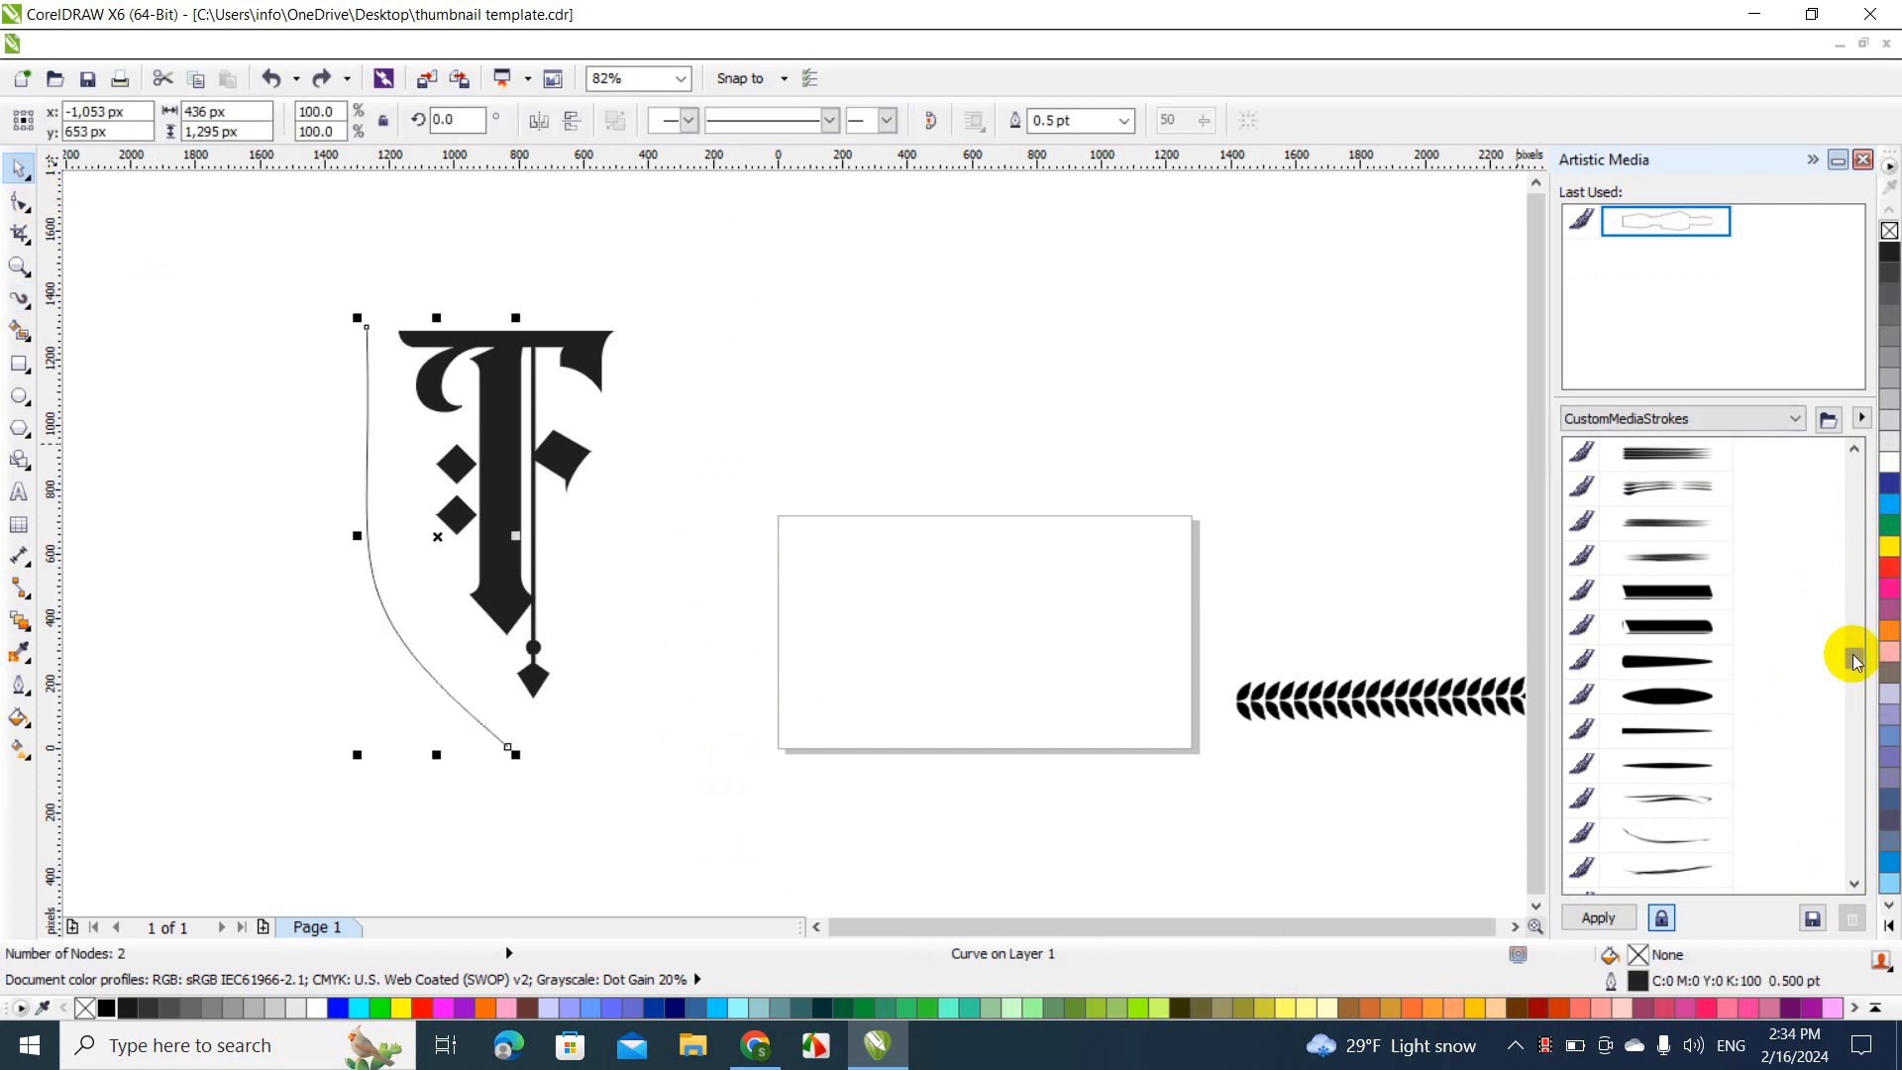
Apply the saved leaf stroke from CustomMediaStrokes to the curve beside the F and shift the branch slightly outward
left_click_drag(1856, 653, 1845, 913)
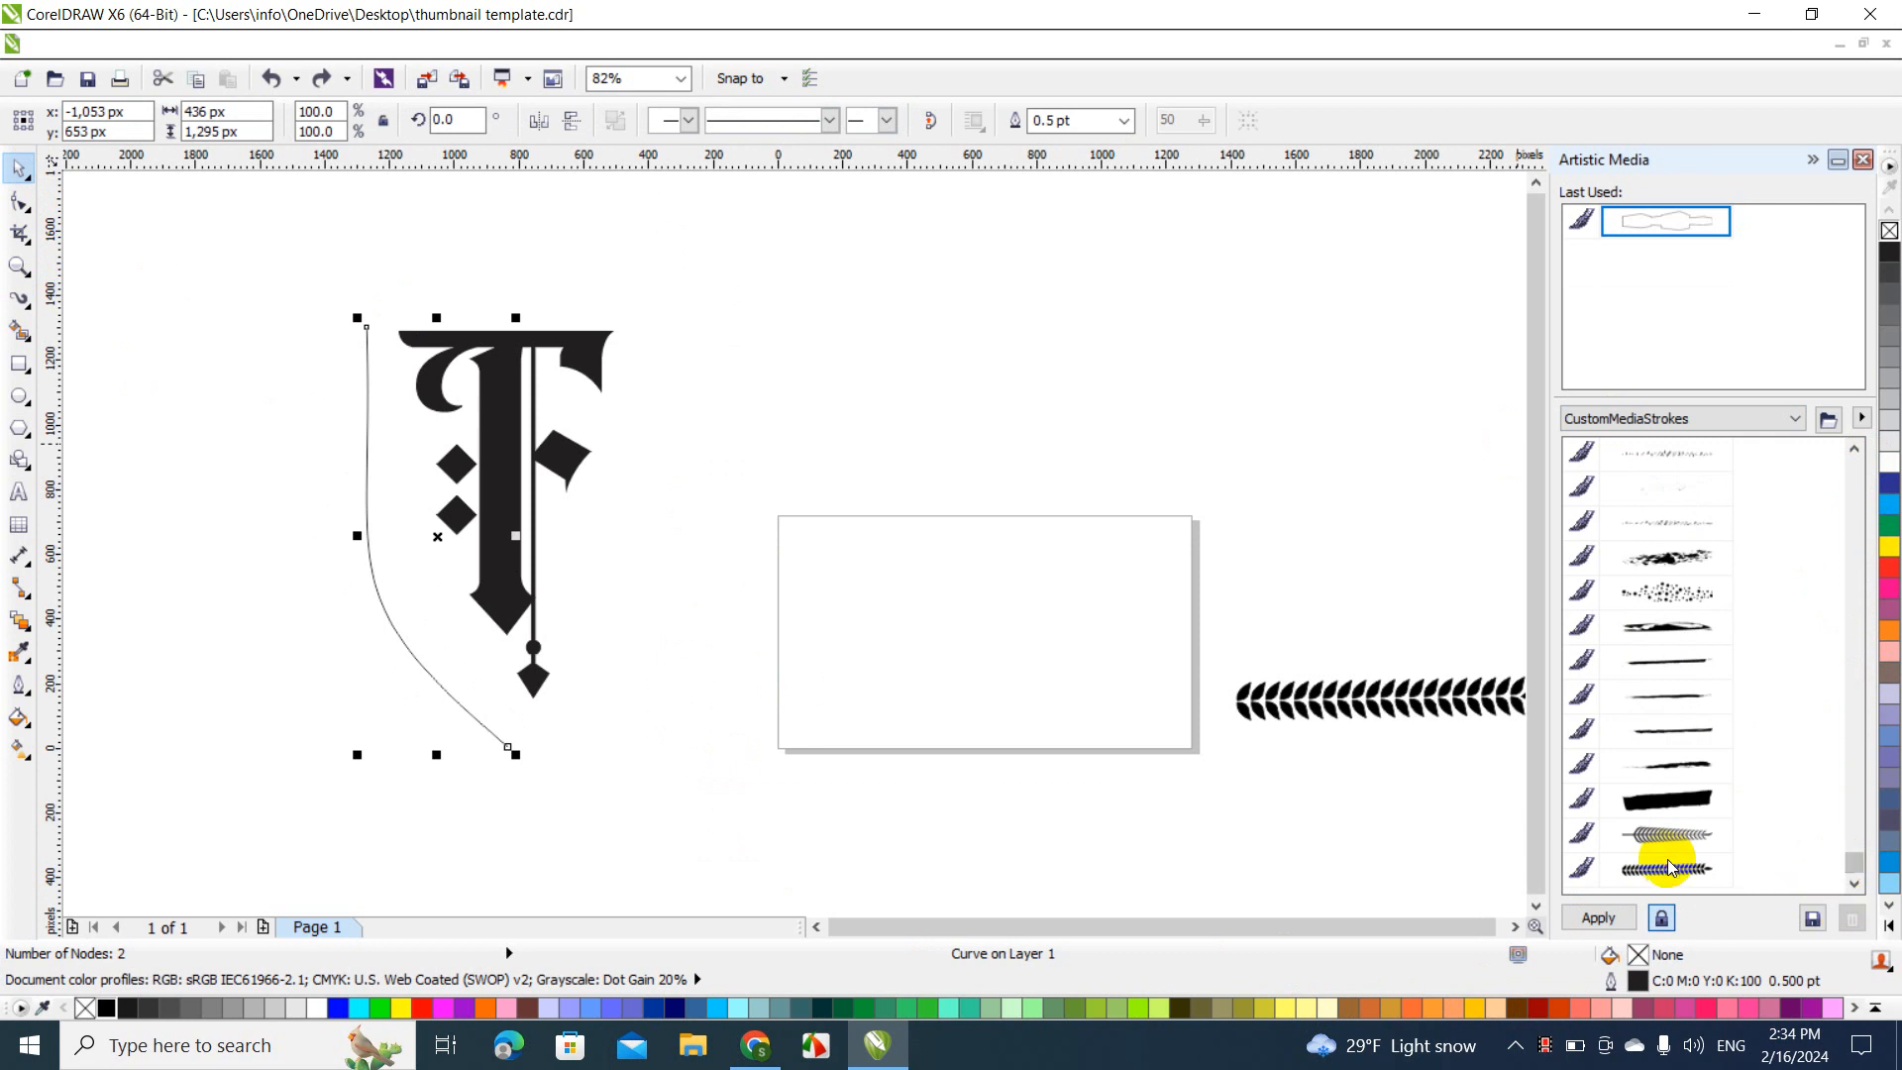
left_click(1667, 869)
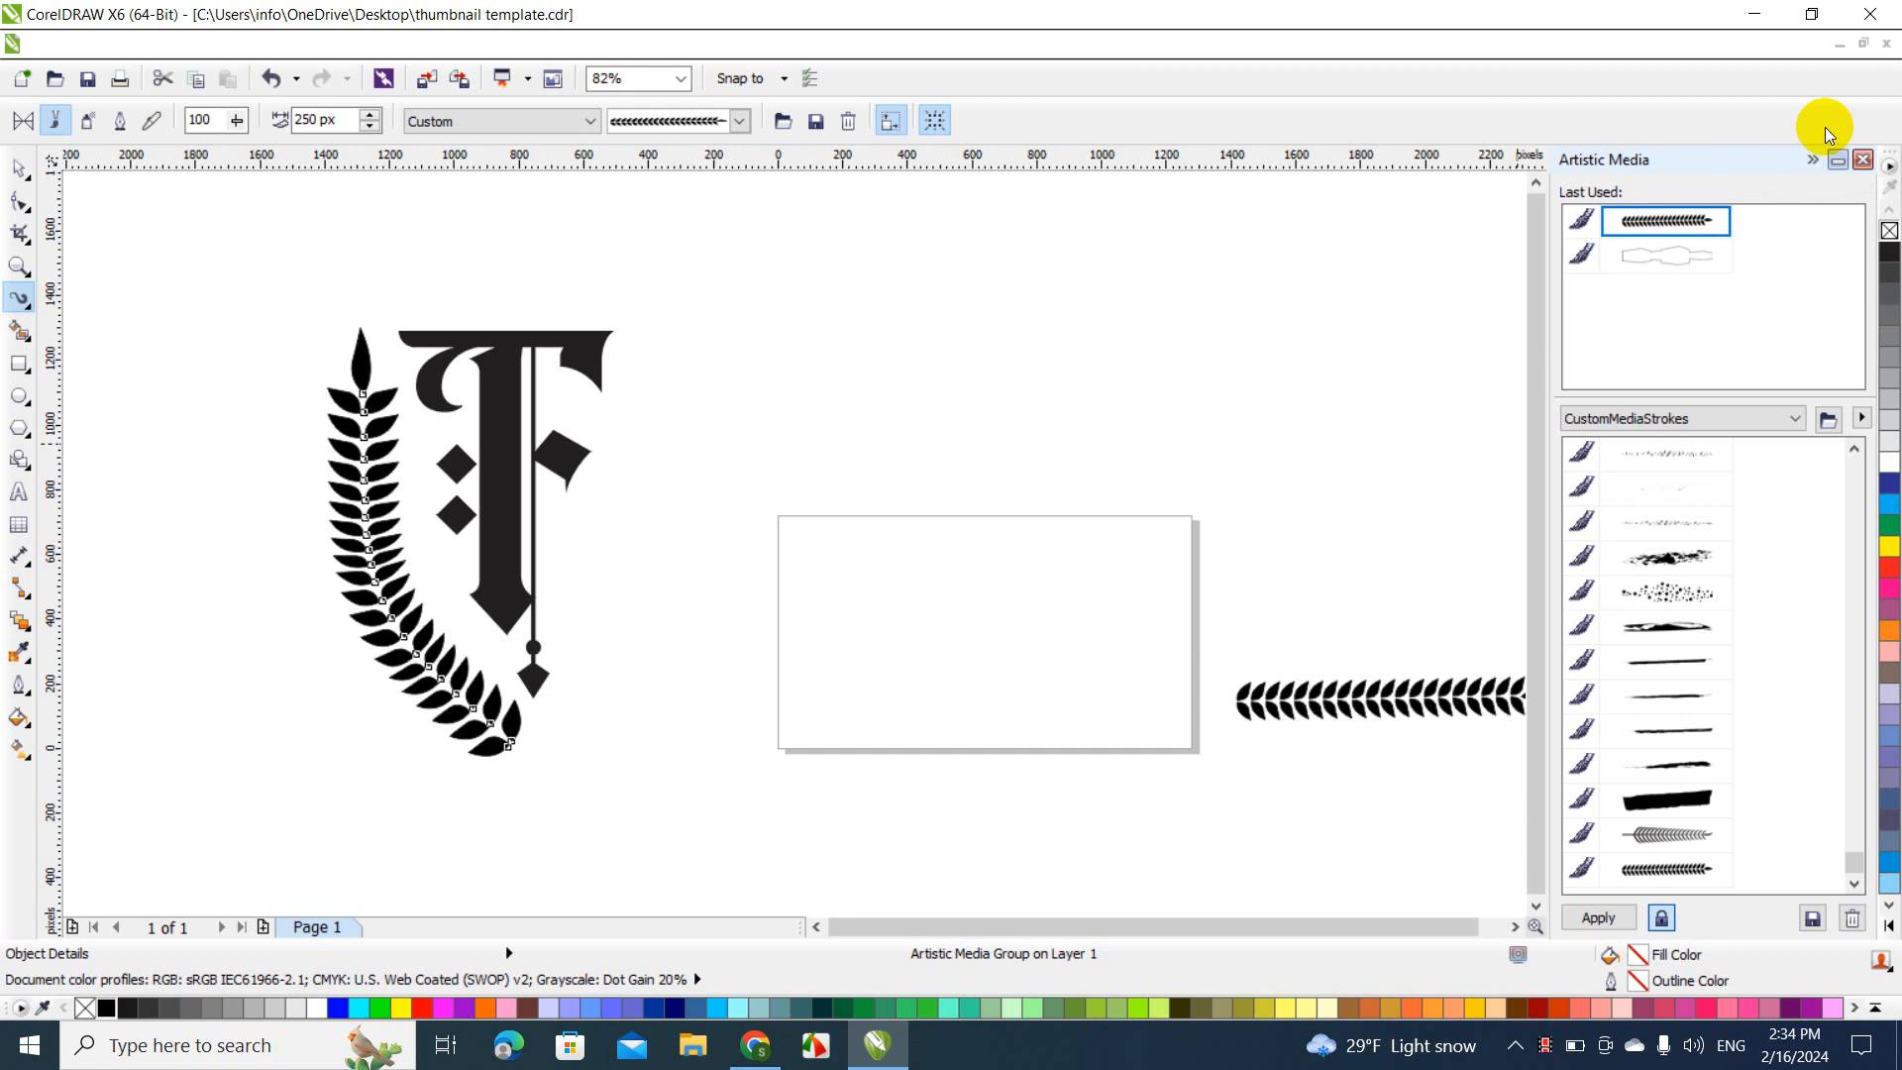
left_click(1811, 158)
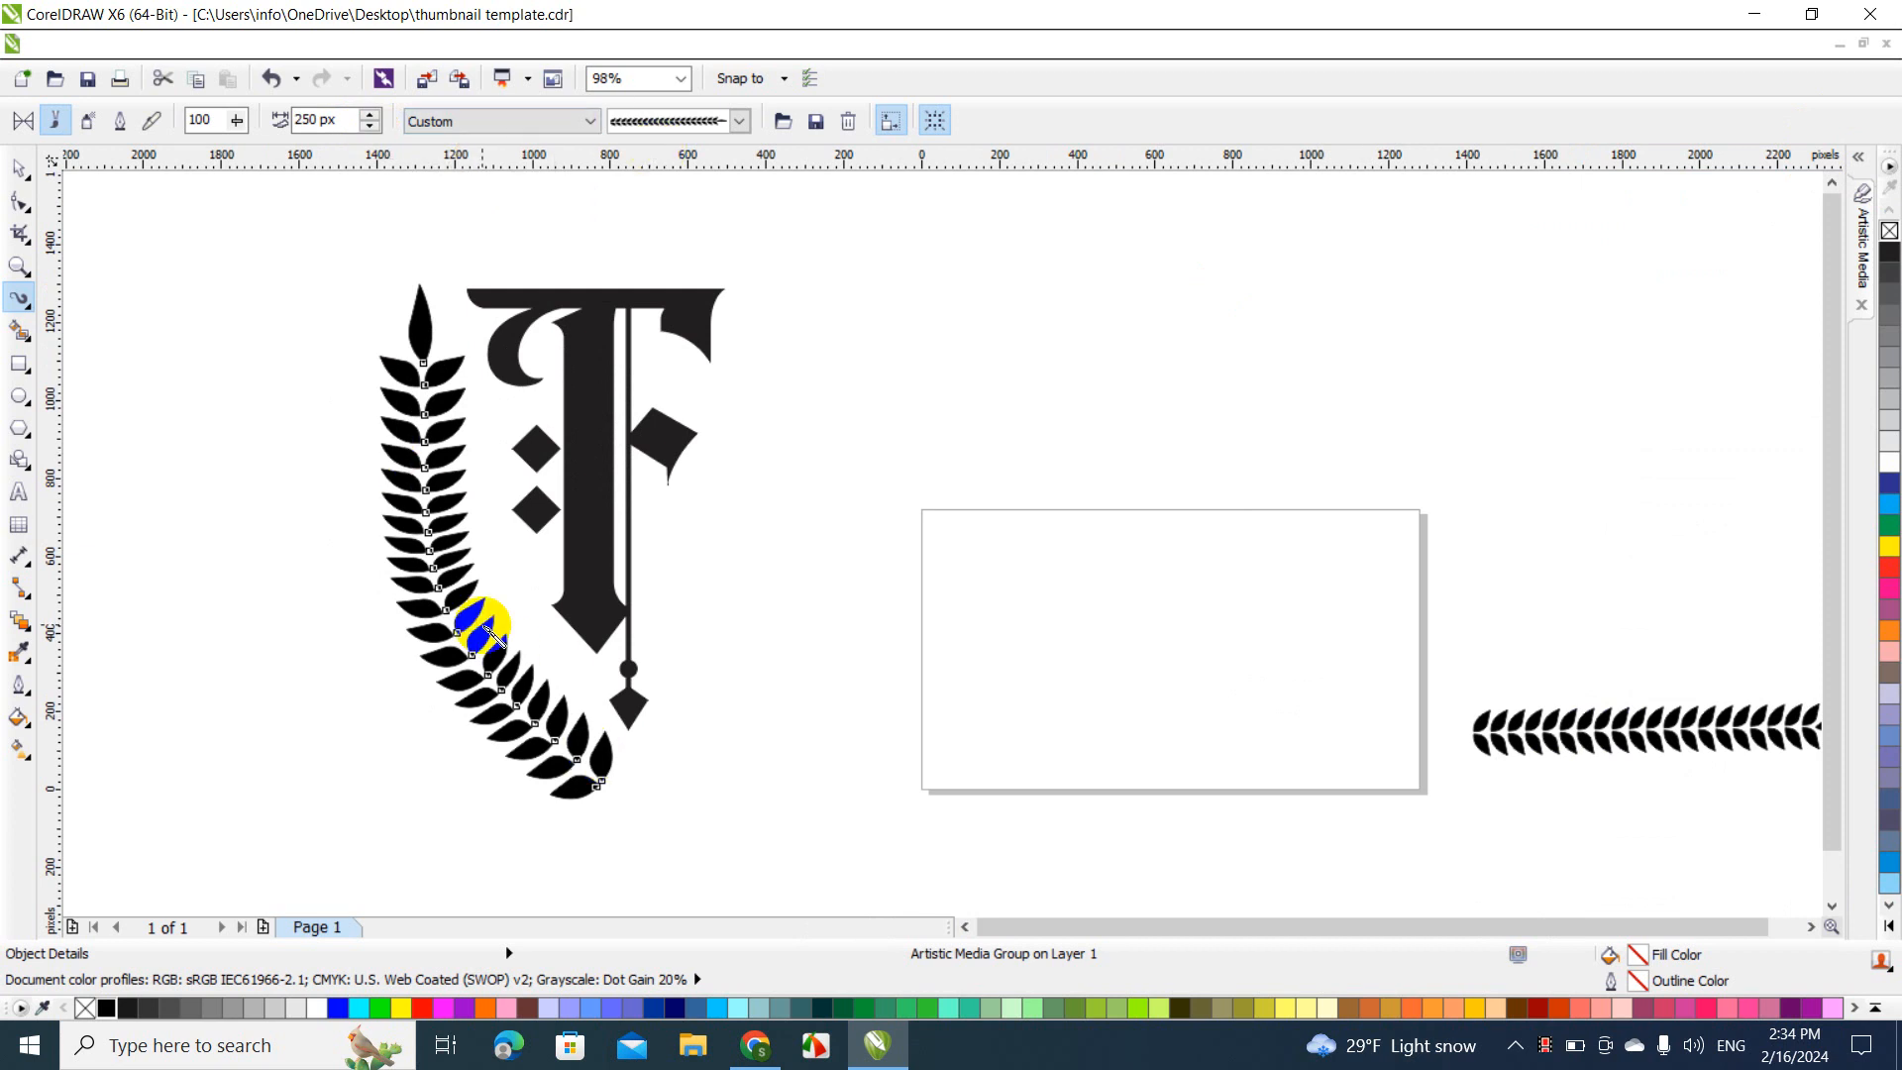
left_click(18, 168)
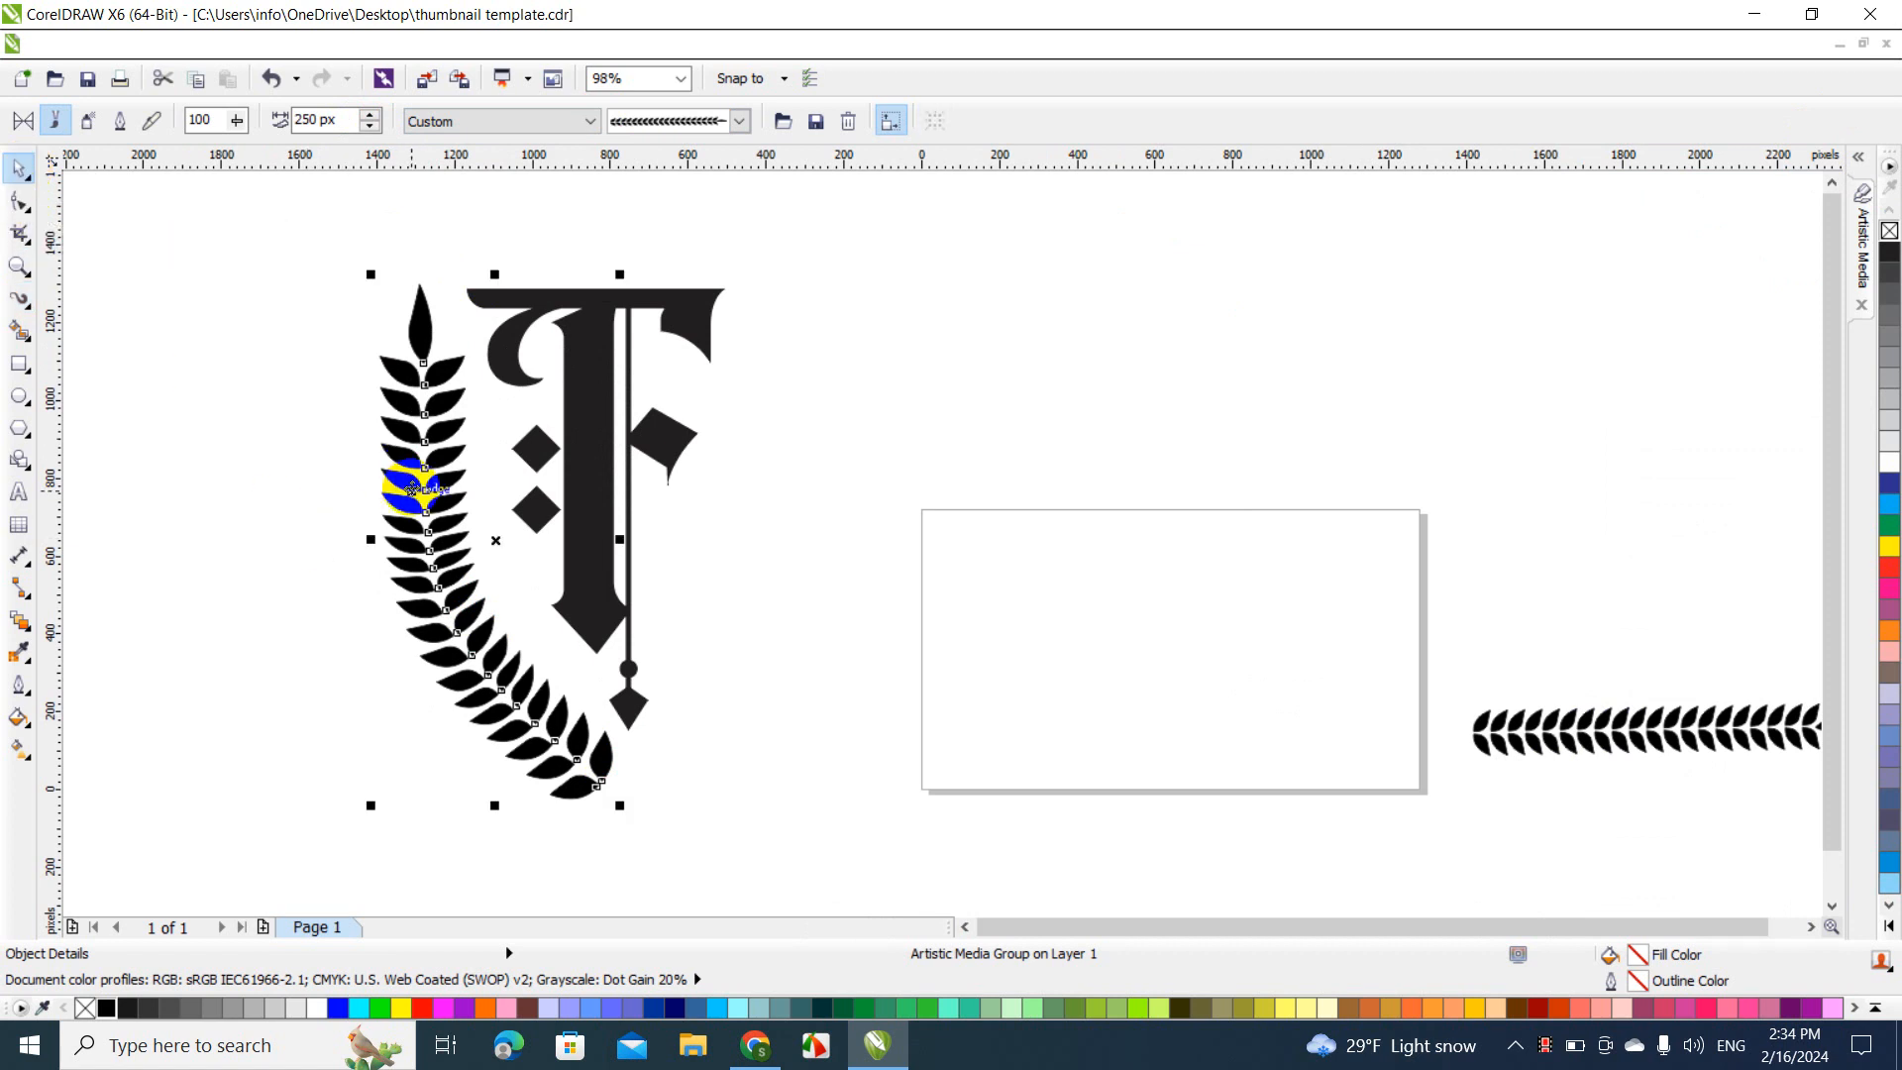
left_click_drag(413, 488, 374, 471)
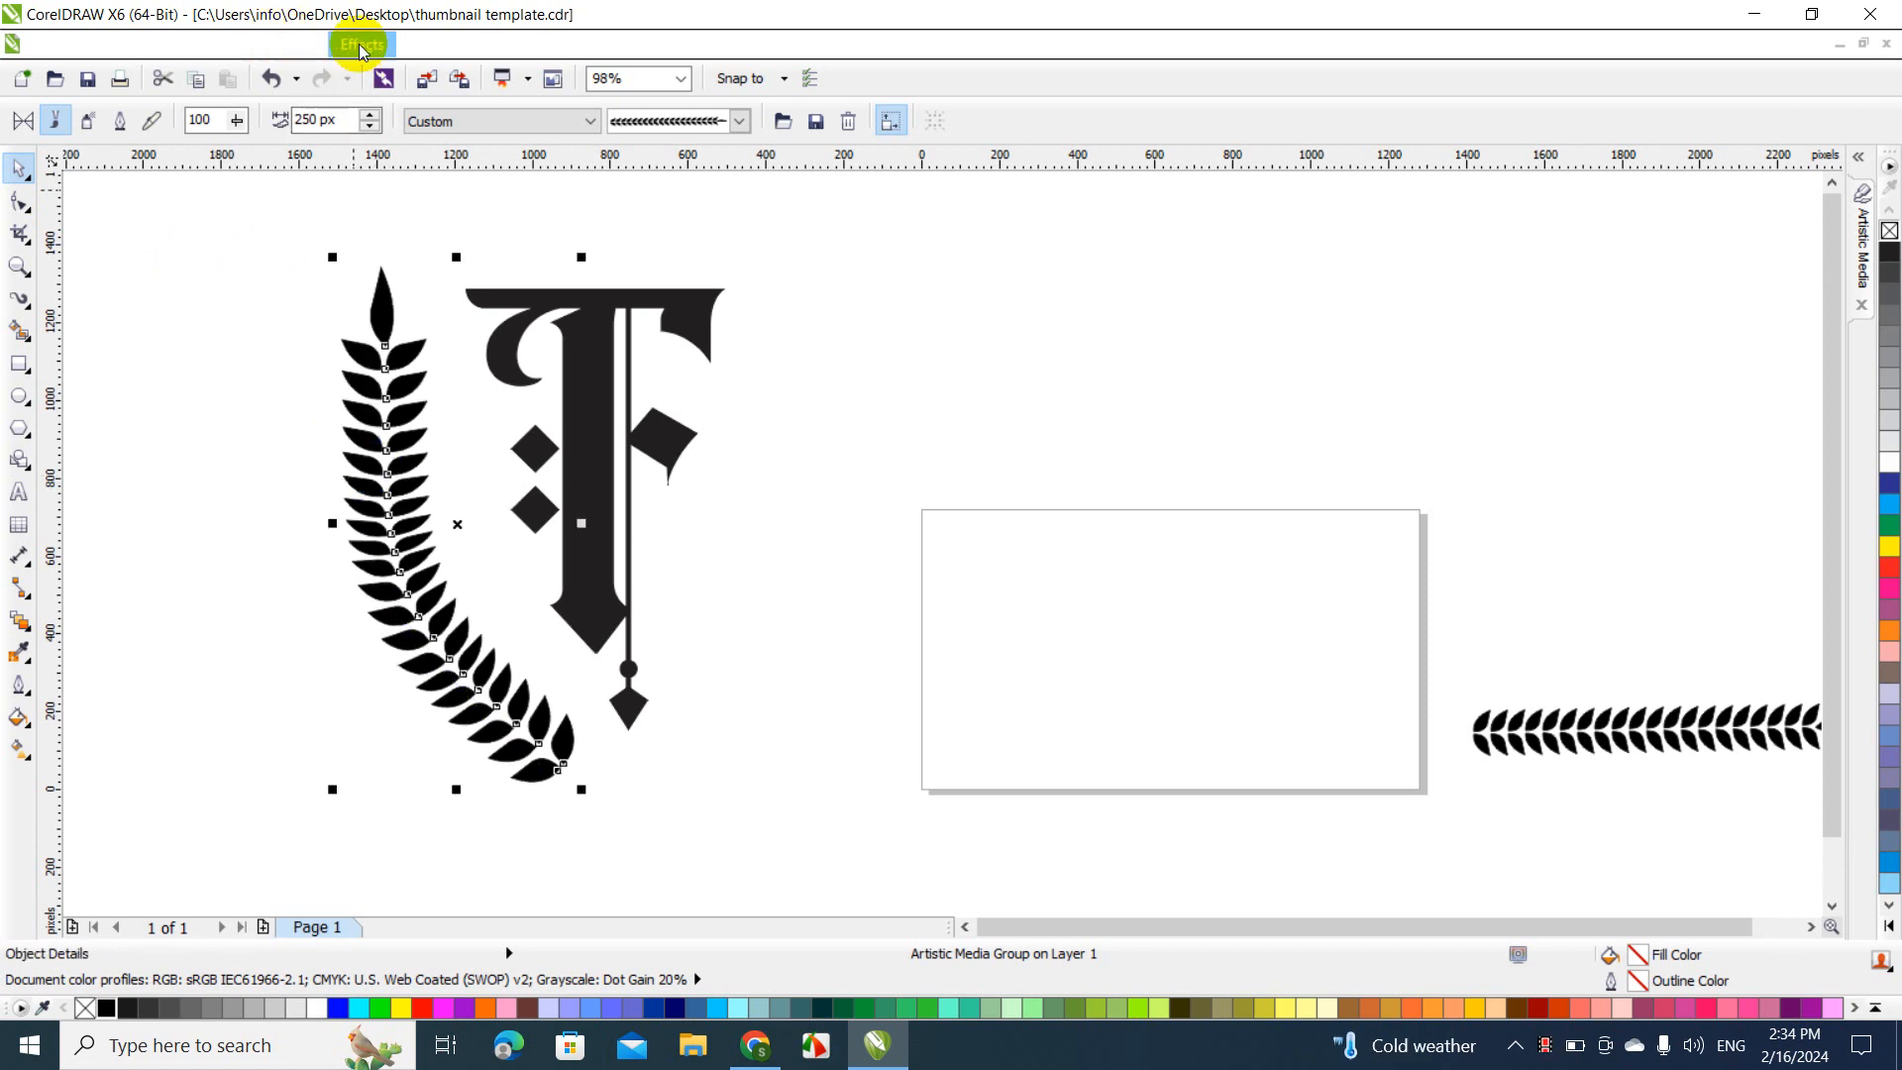
Break the leaf branch's artistic media group apart and delete its separated path curve
left_click(287, 45)
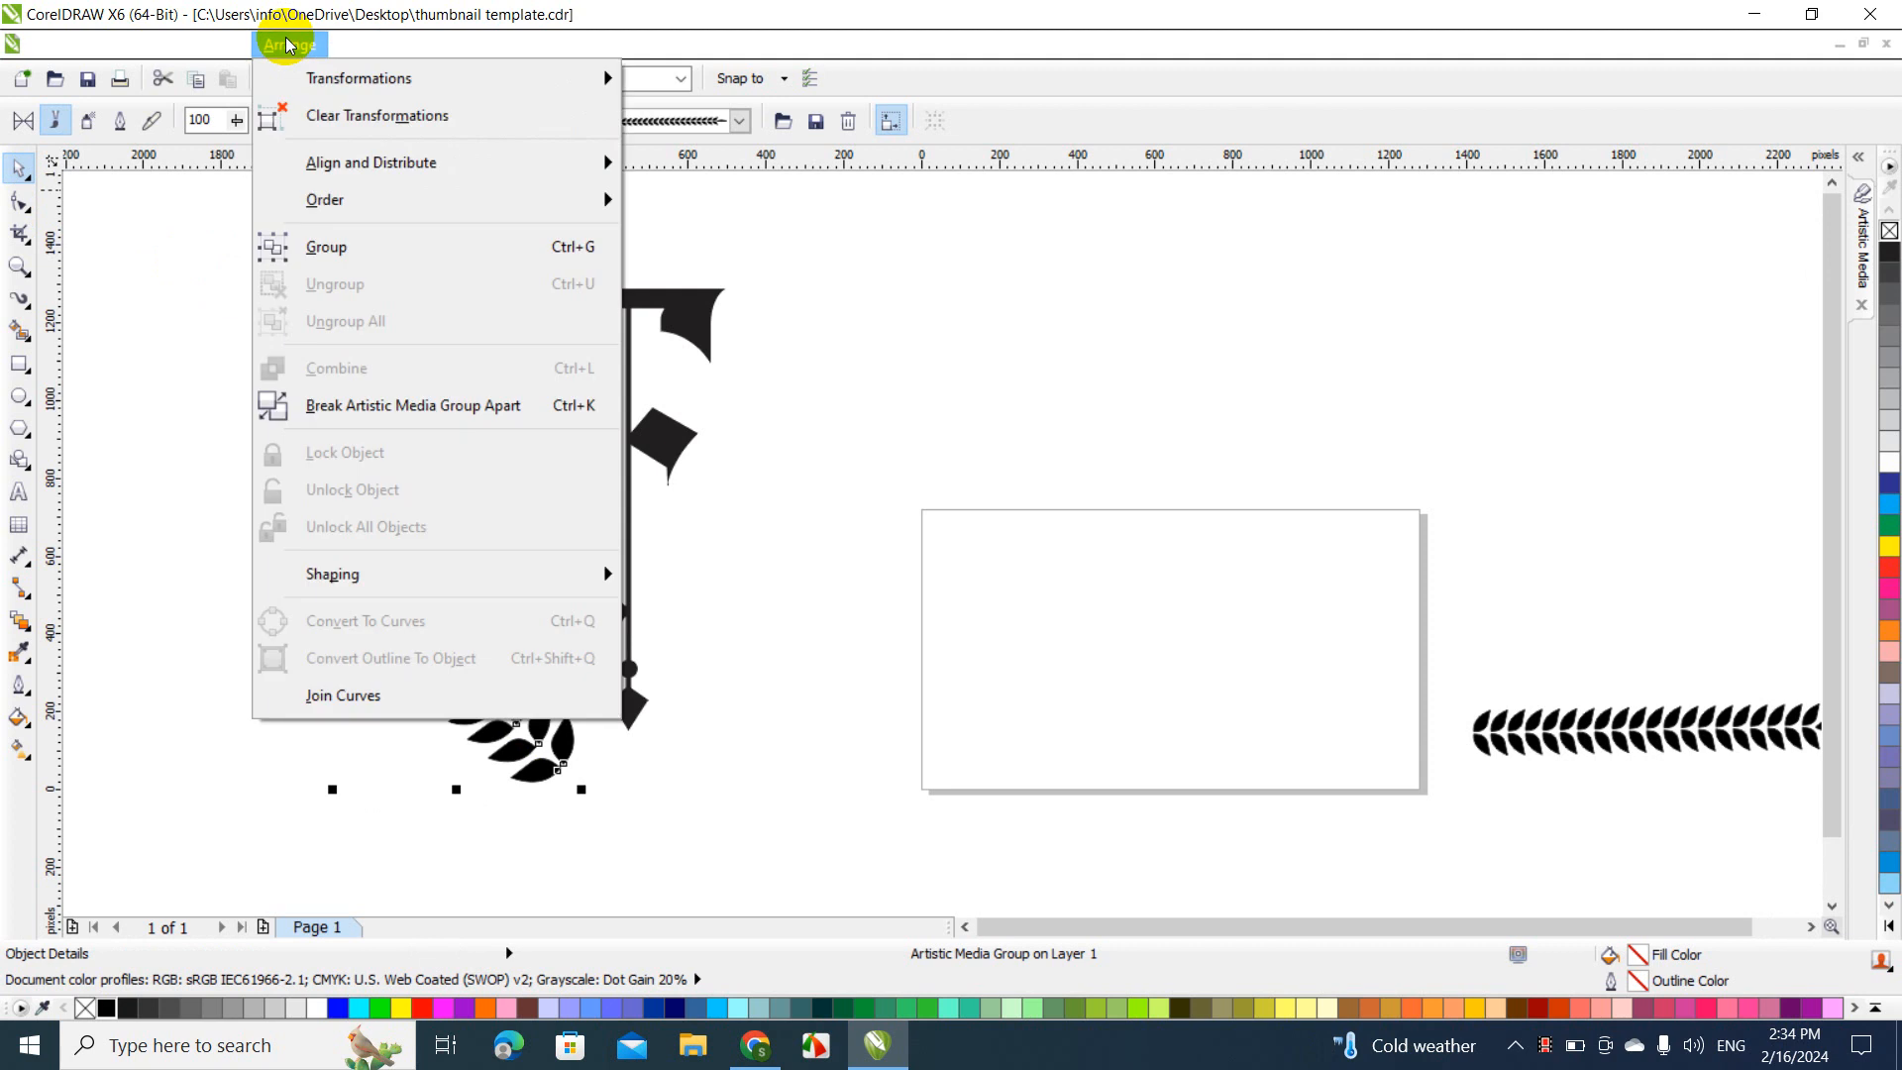
left_click(407, 414)
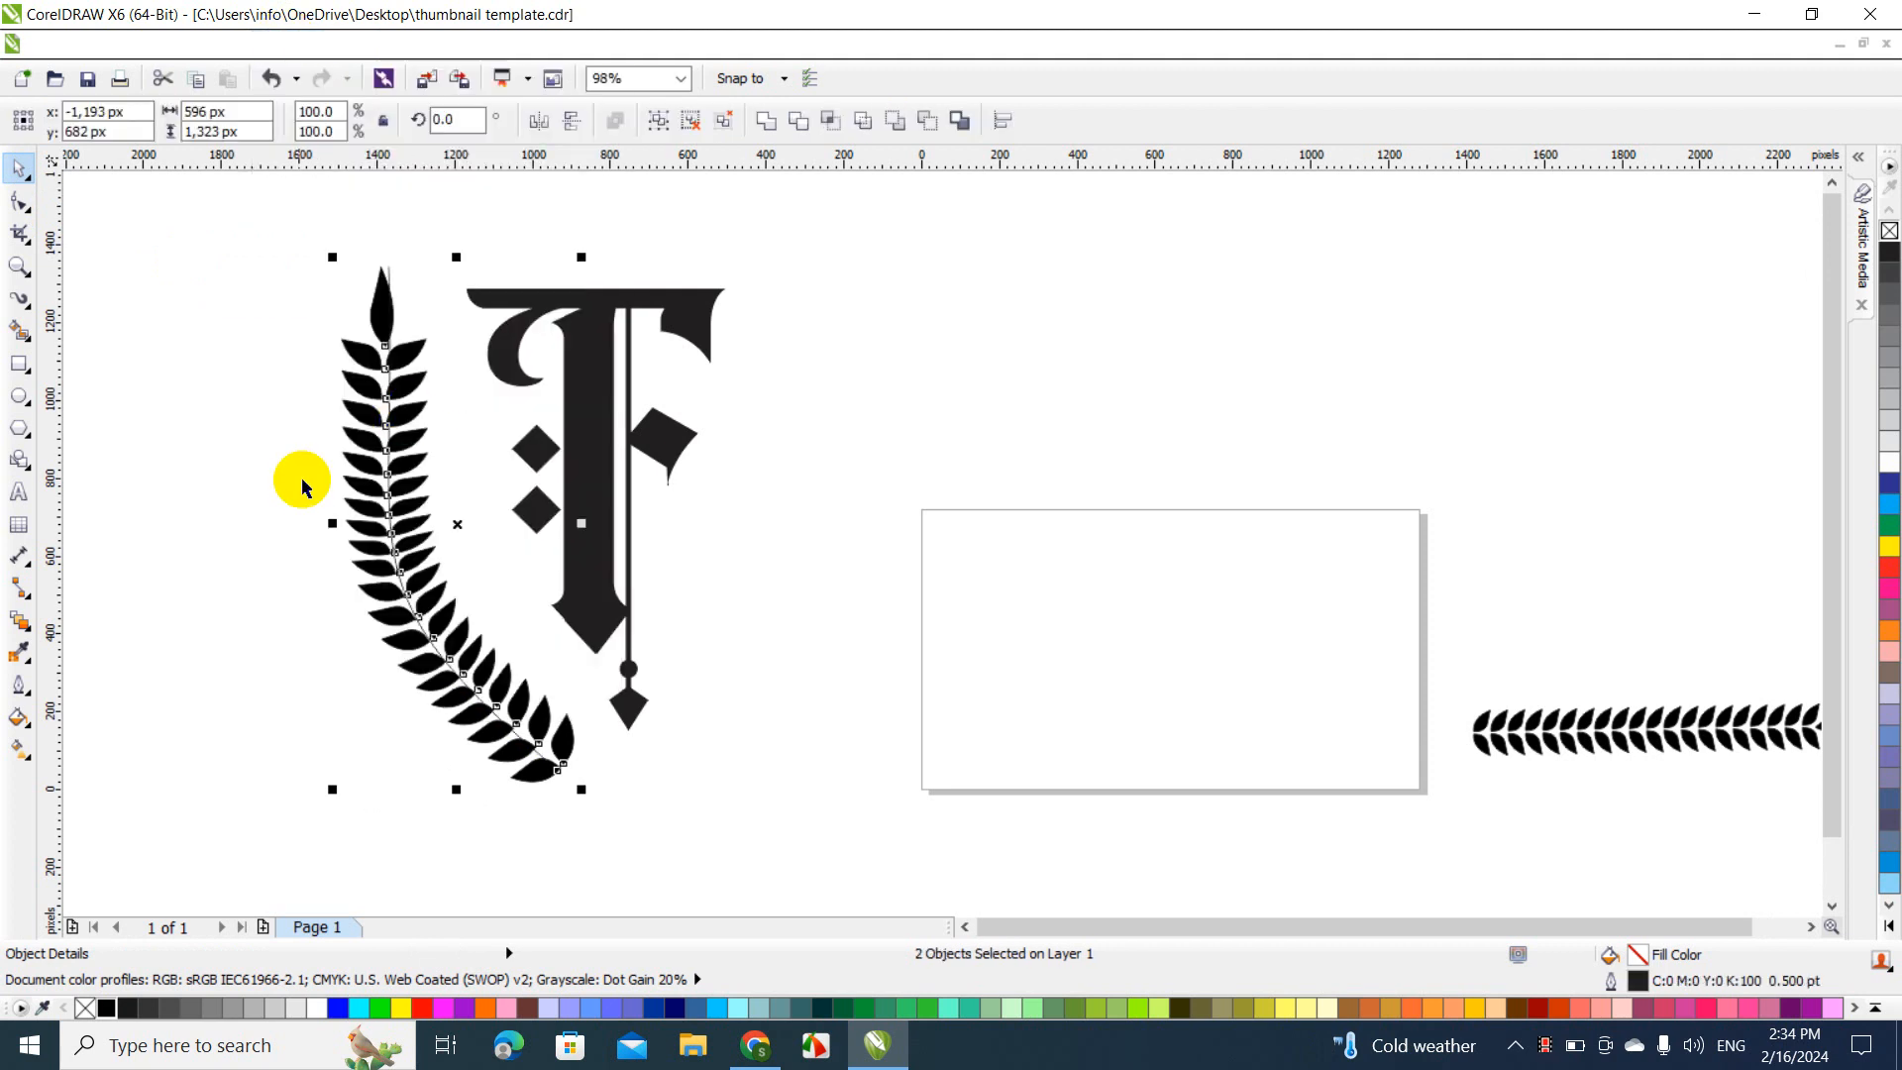
left_click(300, 480)
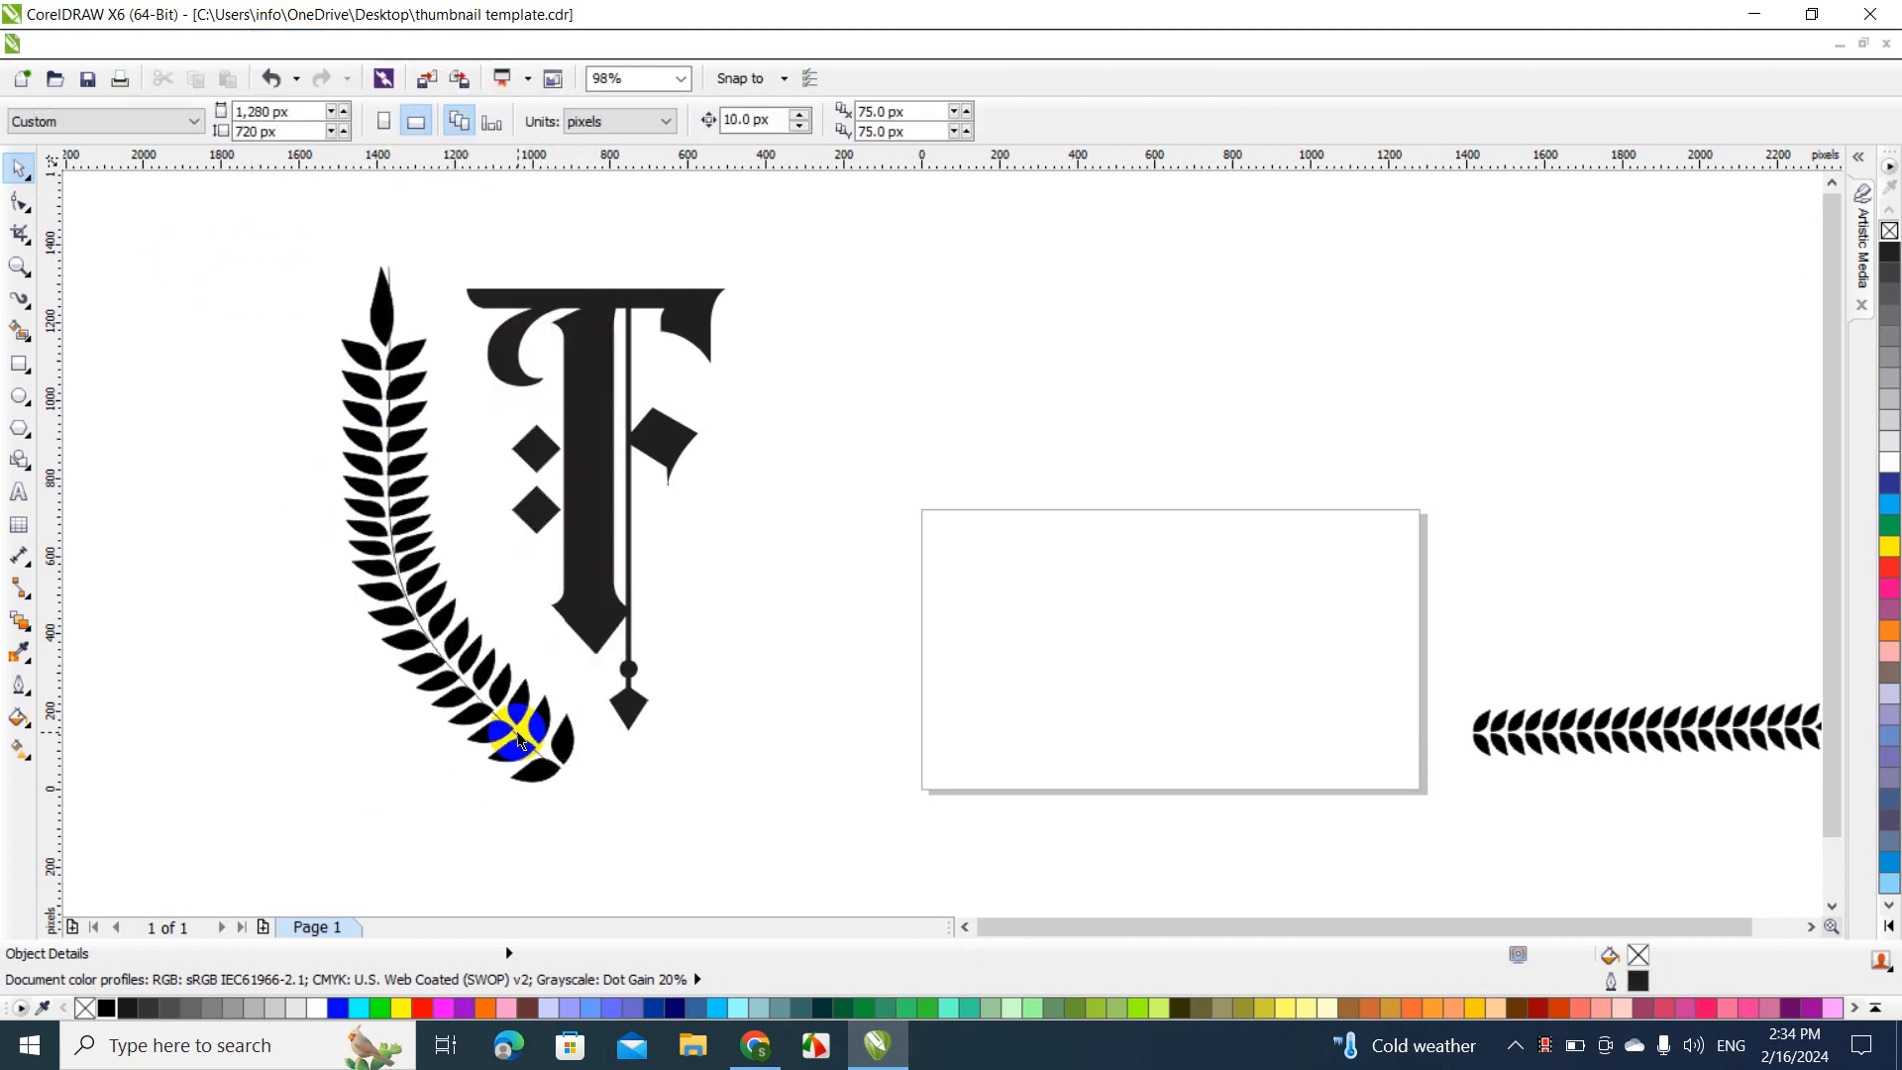
left_click_drag(519, 741, 733, 745)
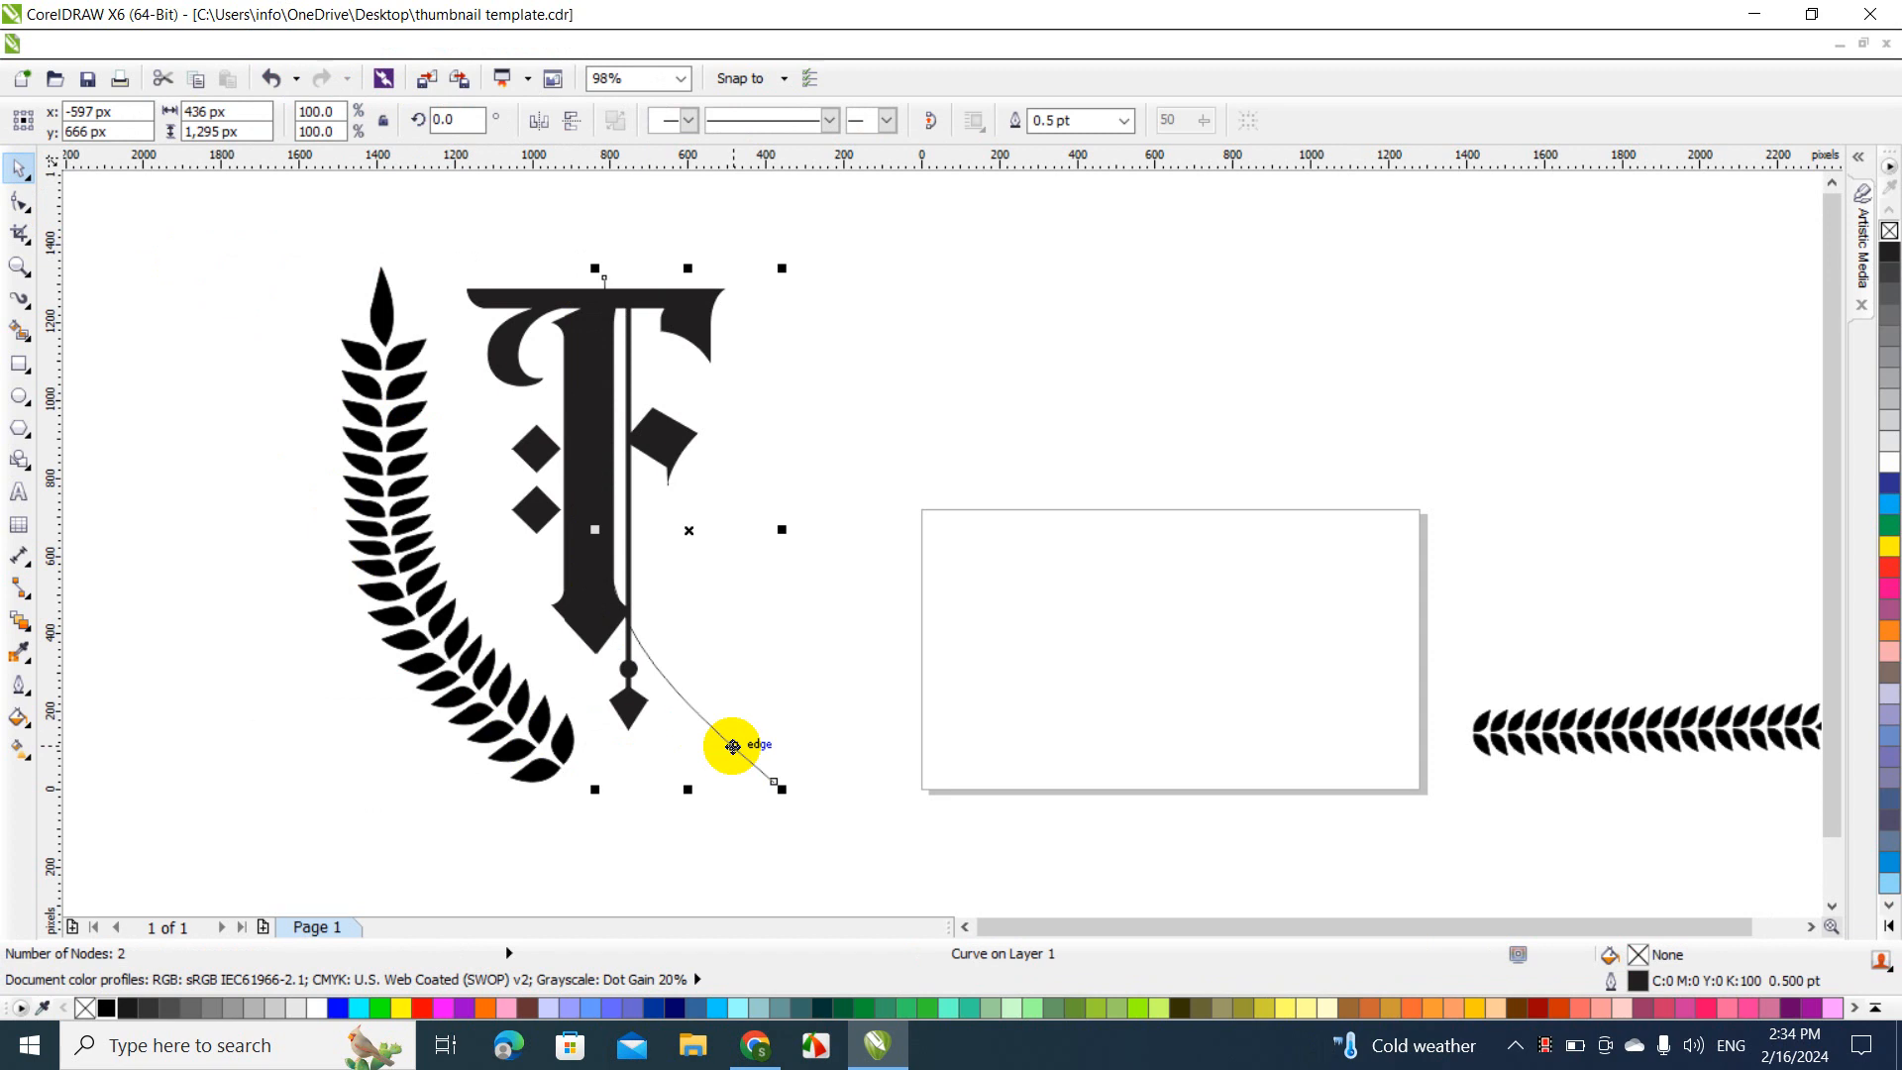
key("Delete")
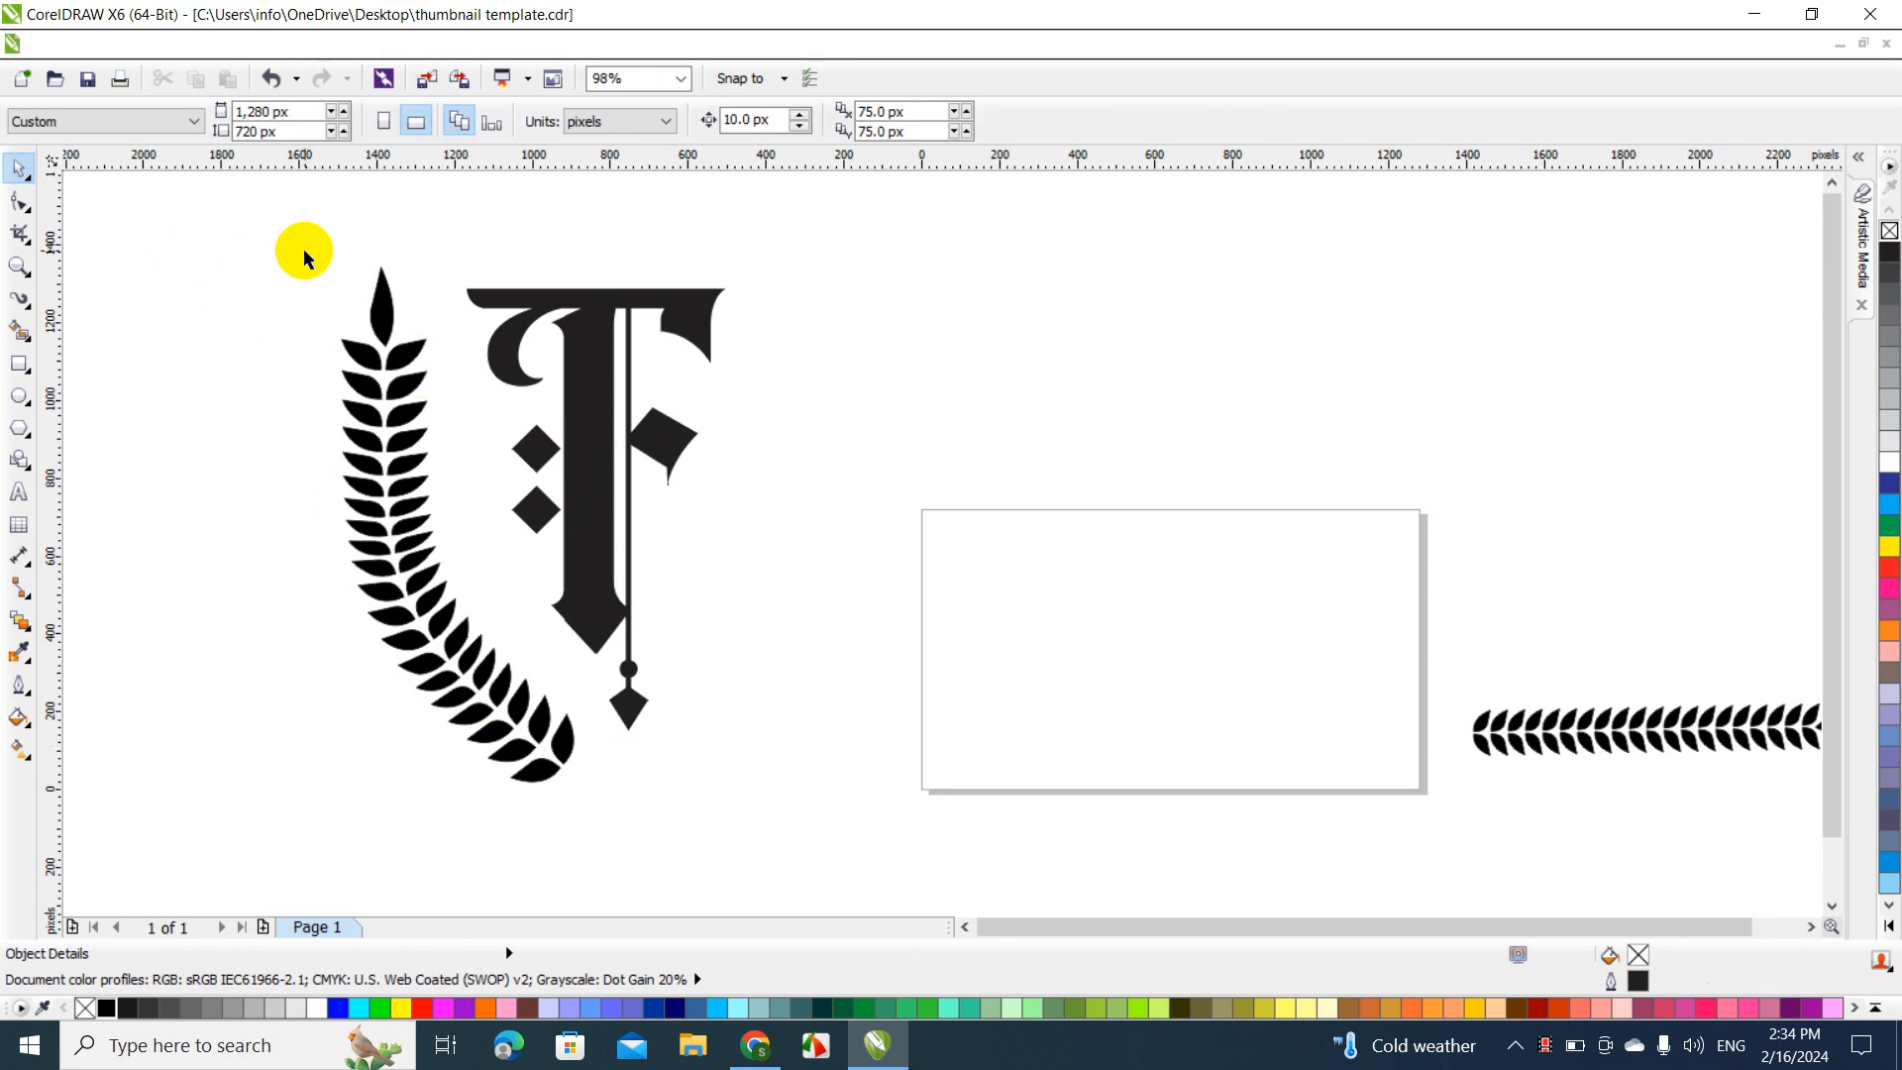
Copy the leaf branch group and paste a duplicate in place
left_click(381, 305)
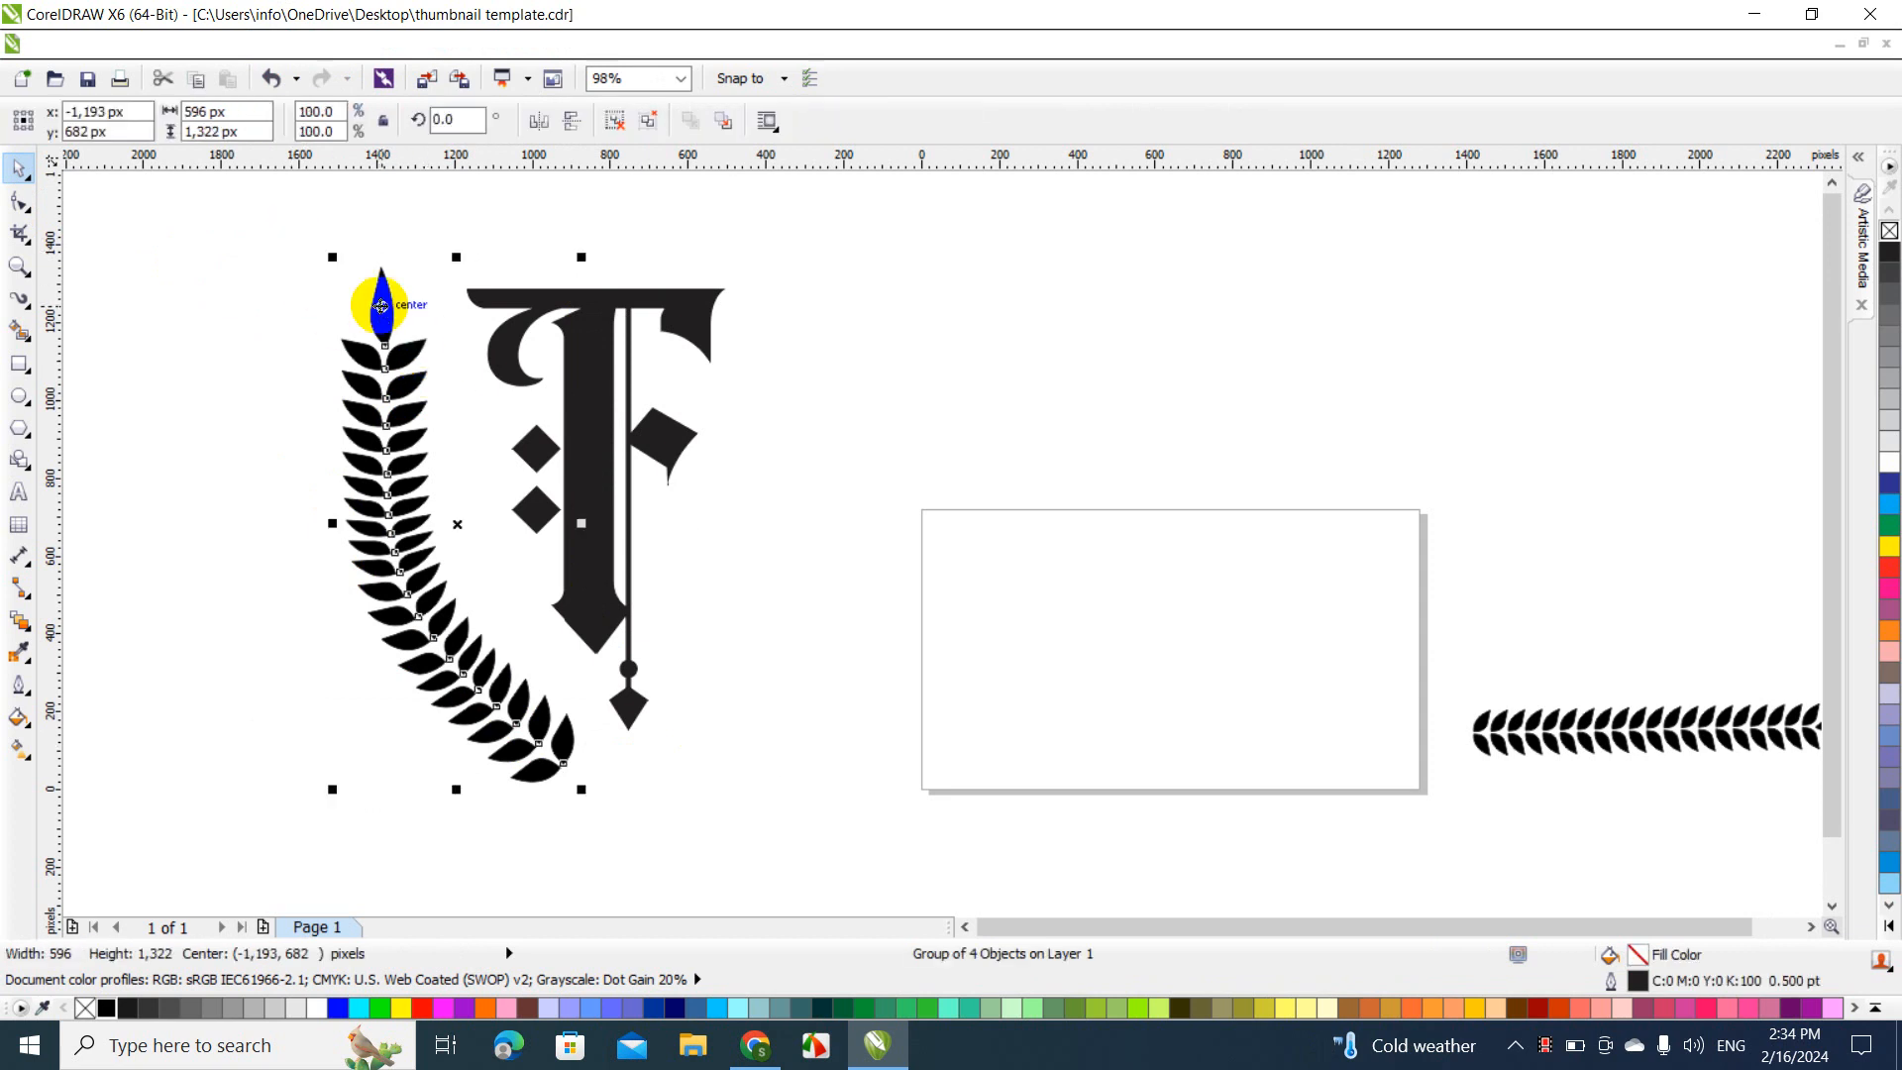
right_click(381, 305)
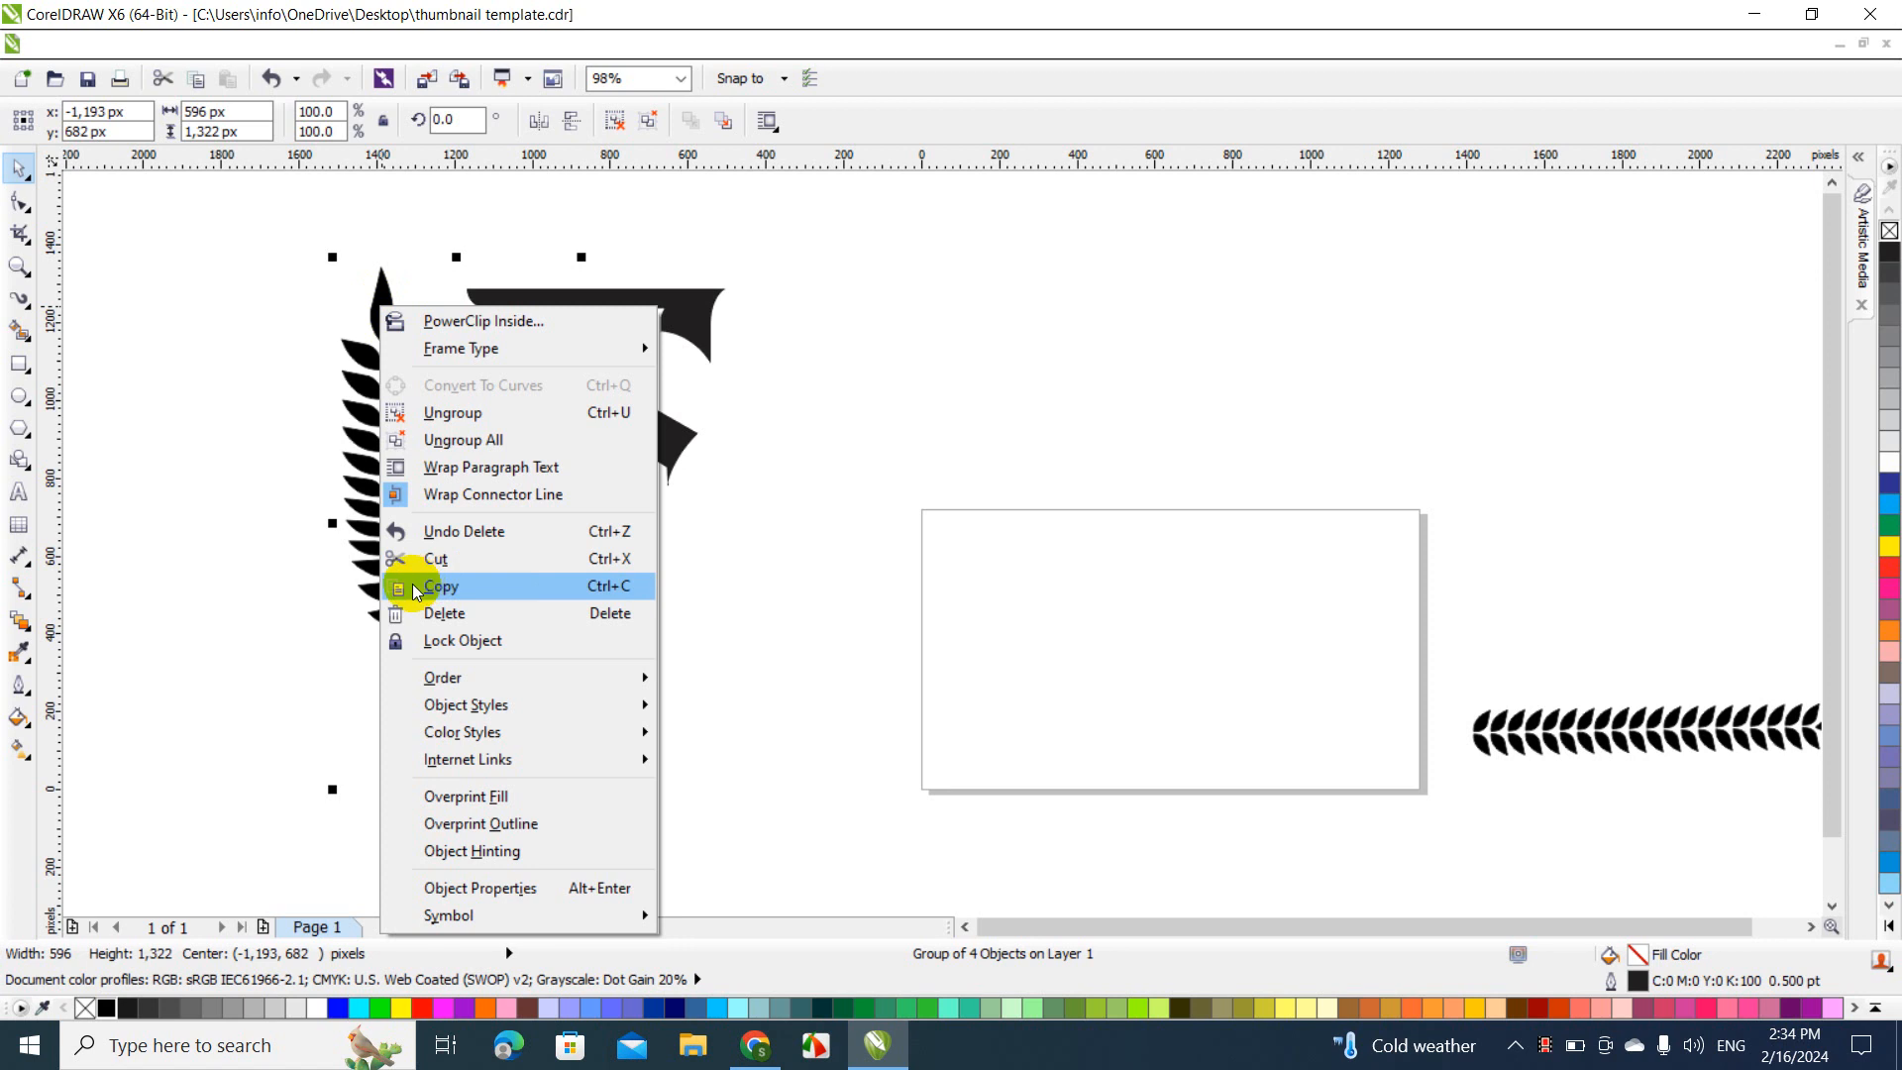
left_click(441, 586)
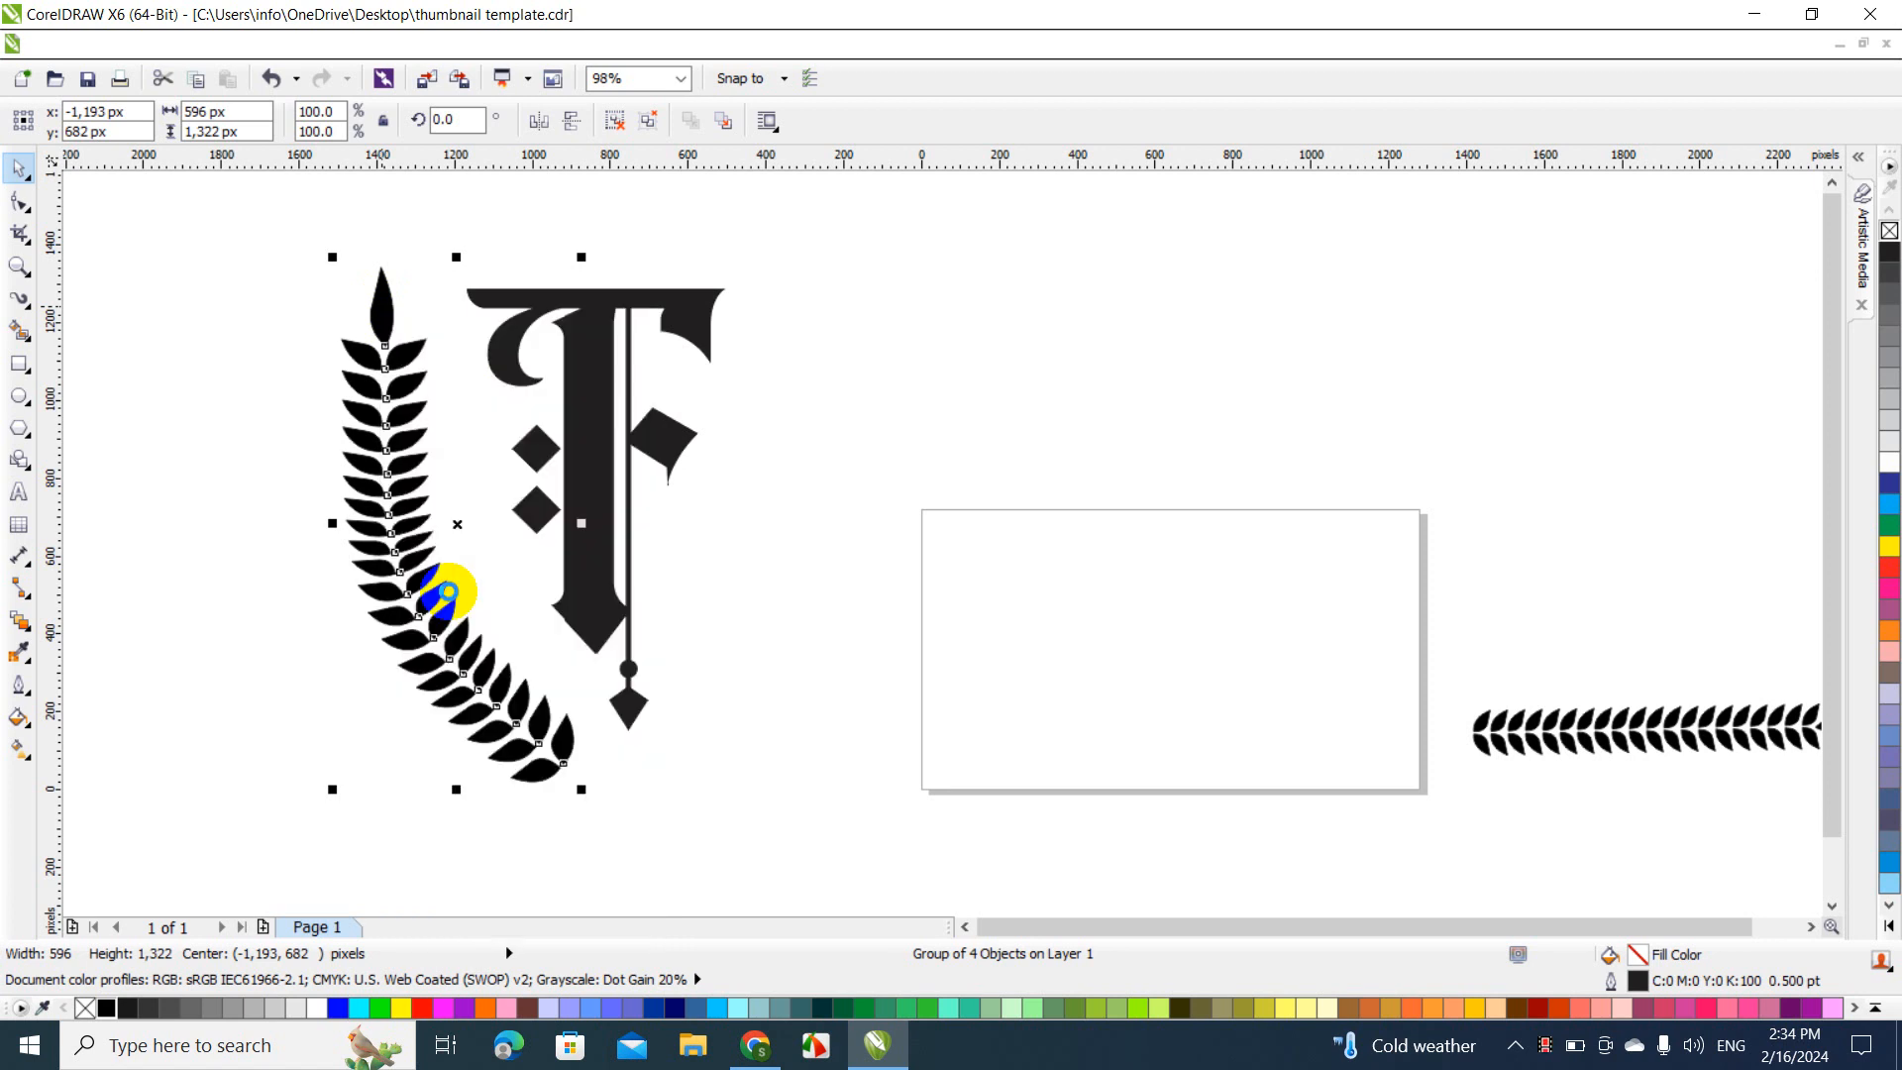
right_click(466, 535)
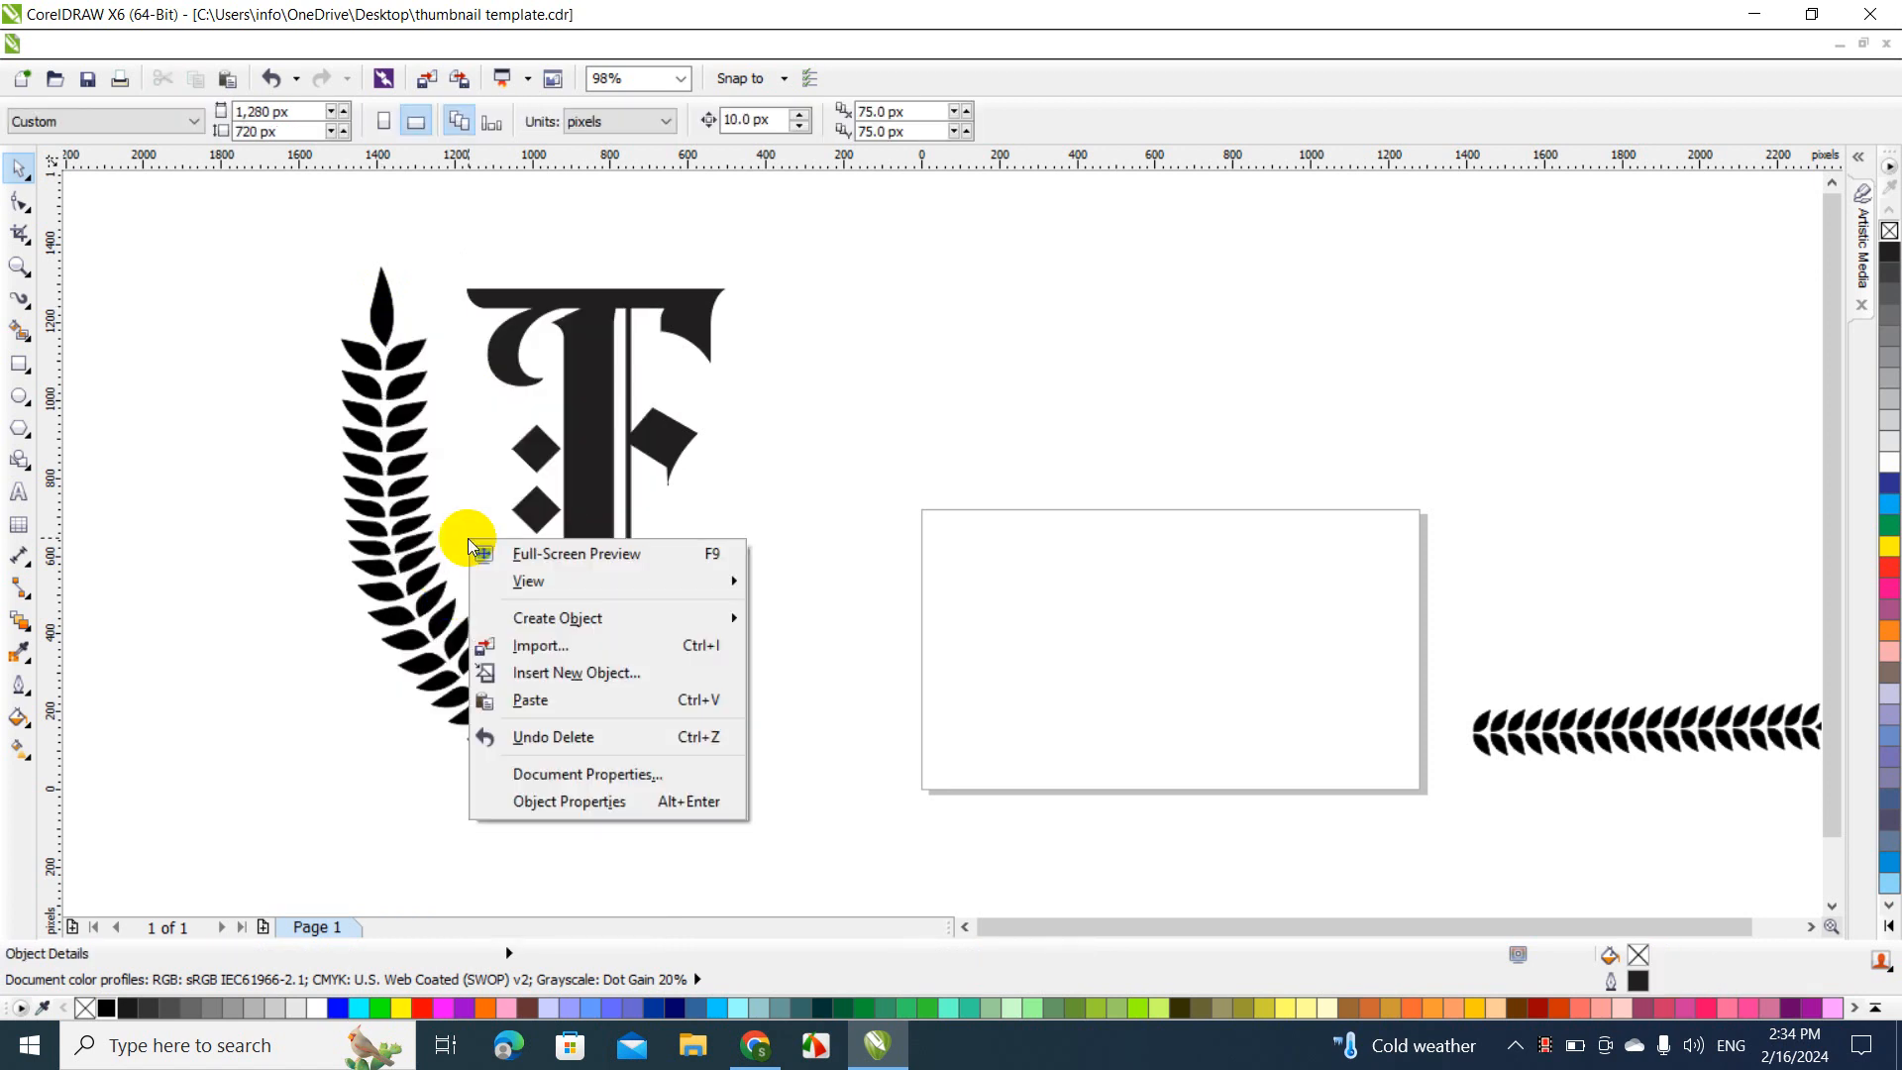
left_click(531, 699)
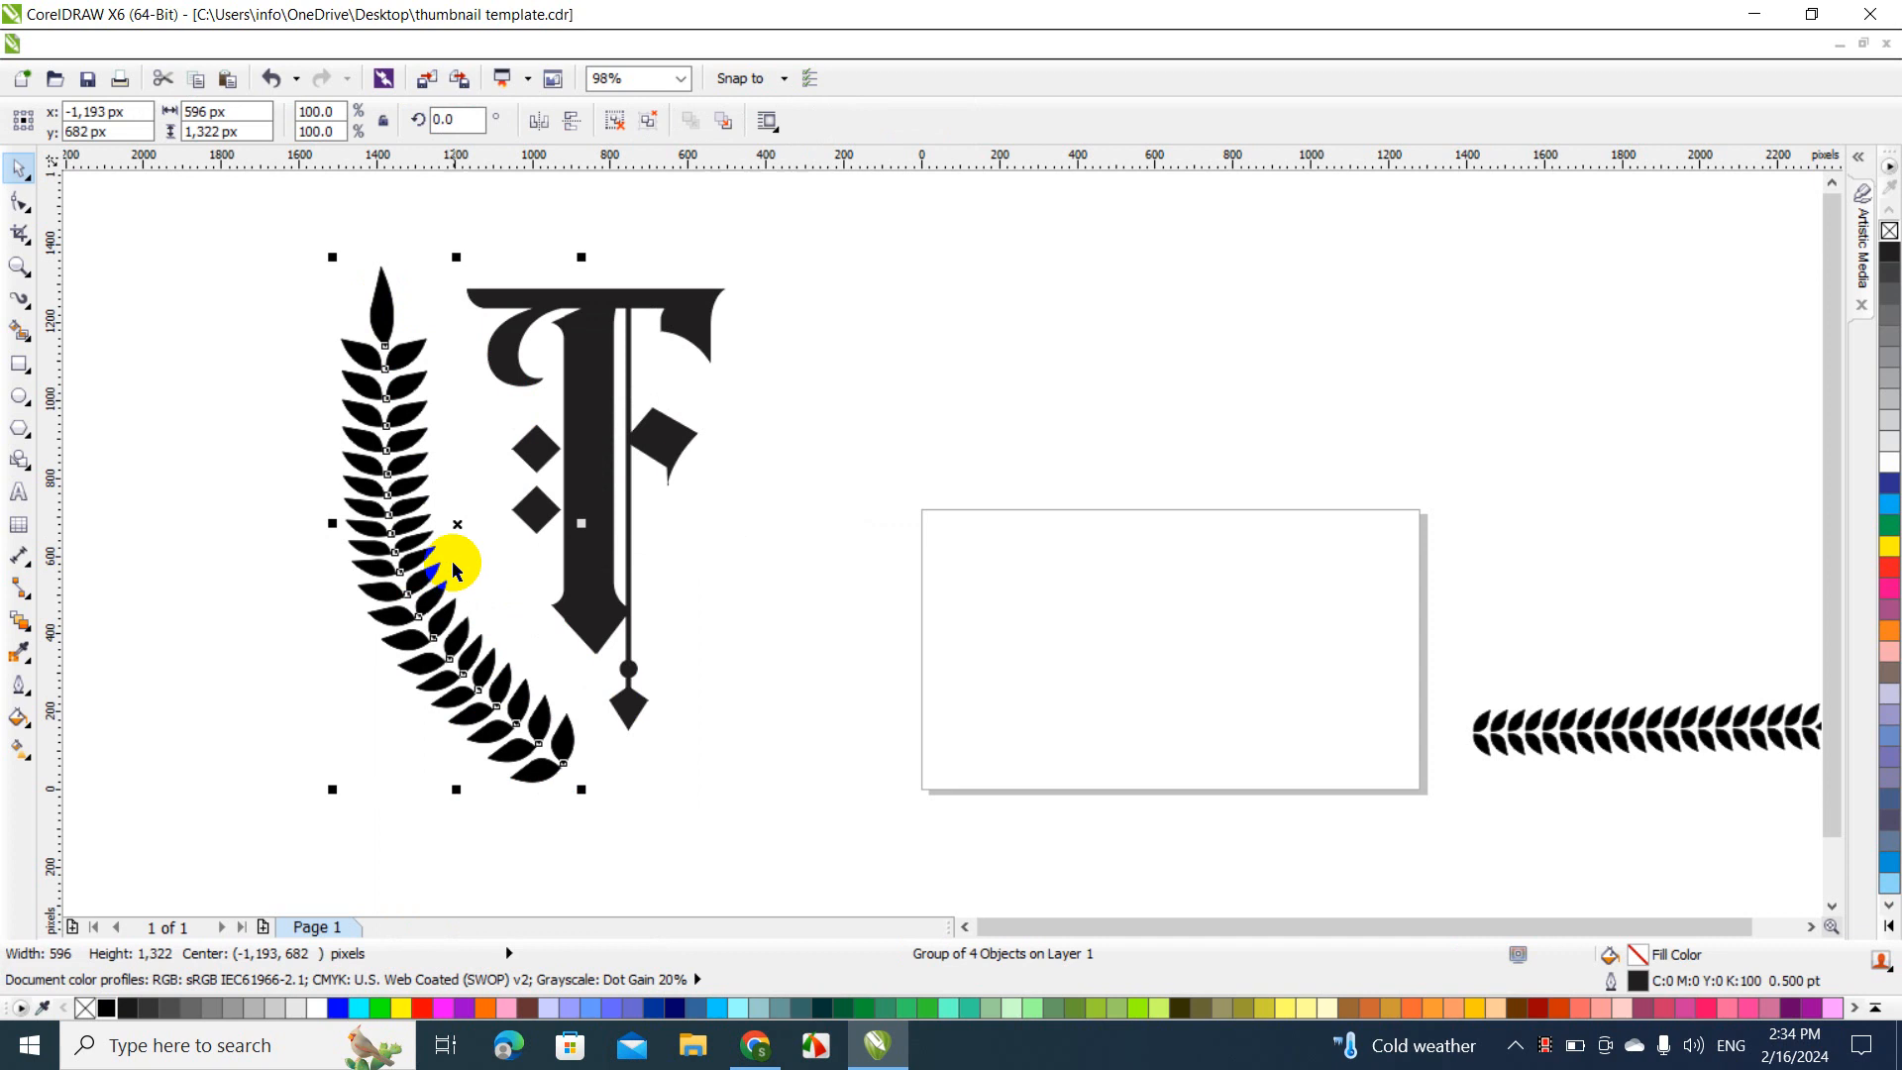
Mirror the pasted leaf branch horizontally and move it to the opposite side of the F
left_click(539, 120)
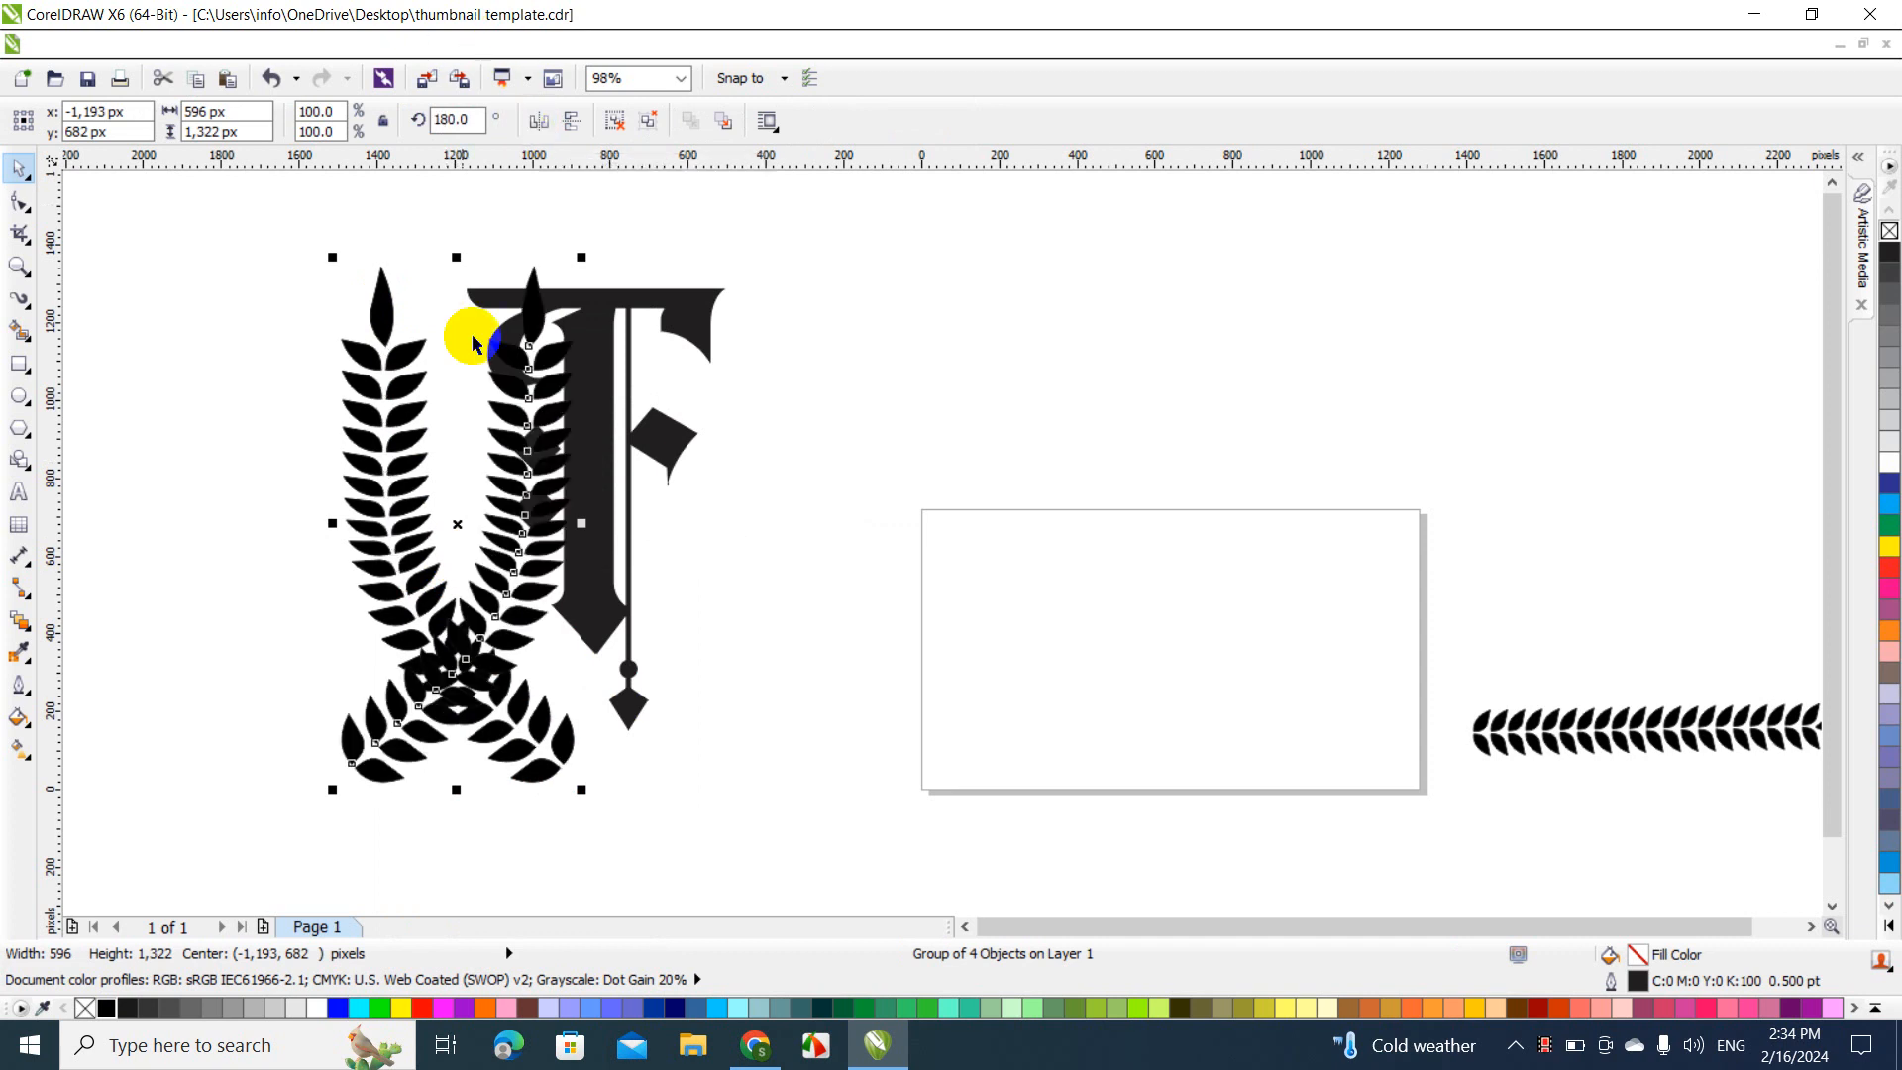
left_click_drag(511, 538, 812, 545)
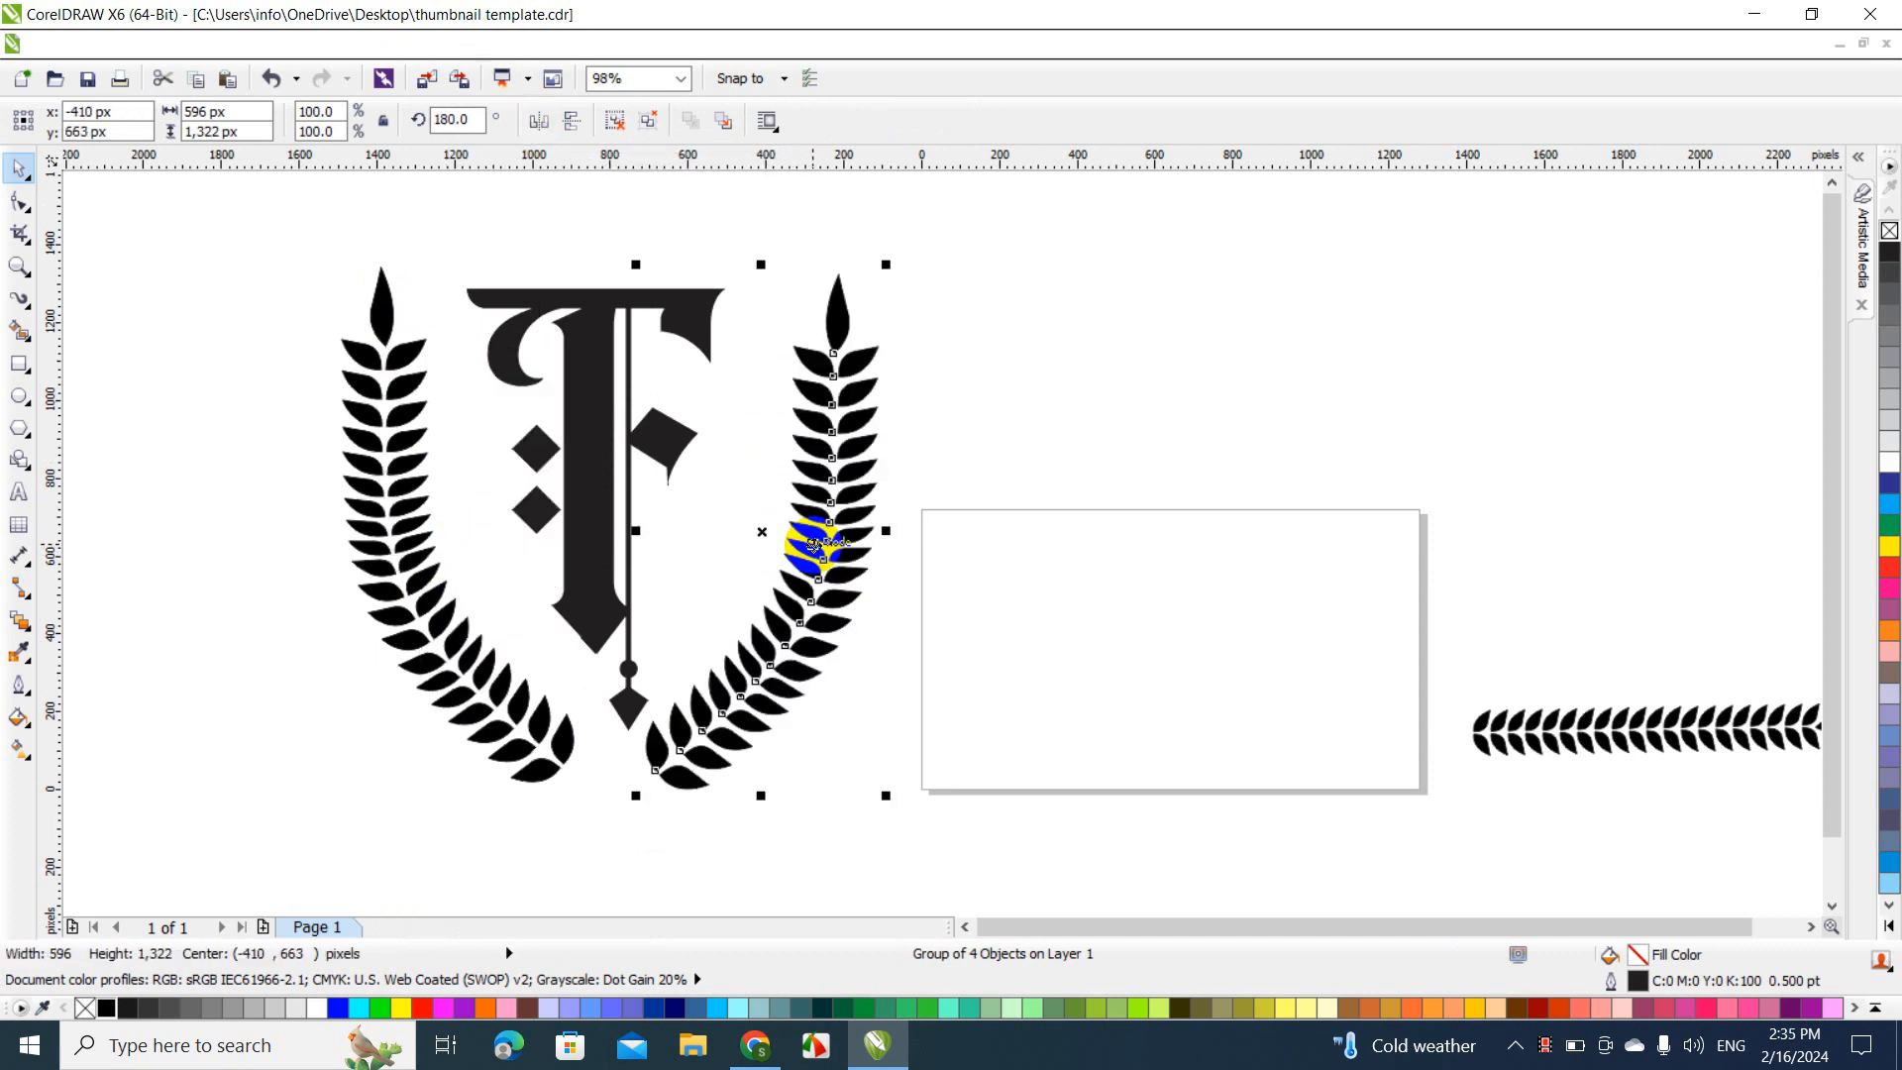
left_click(1003, 389)
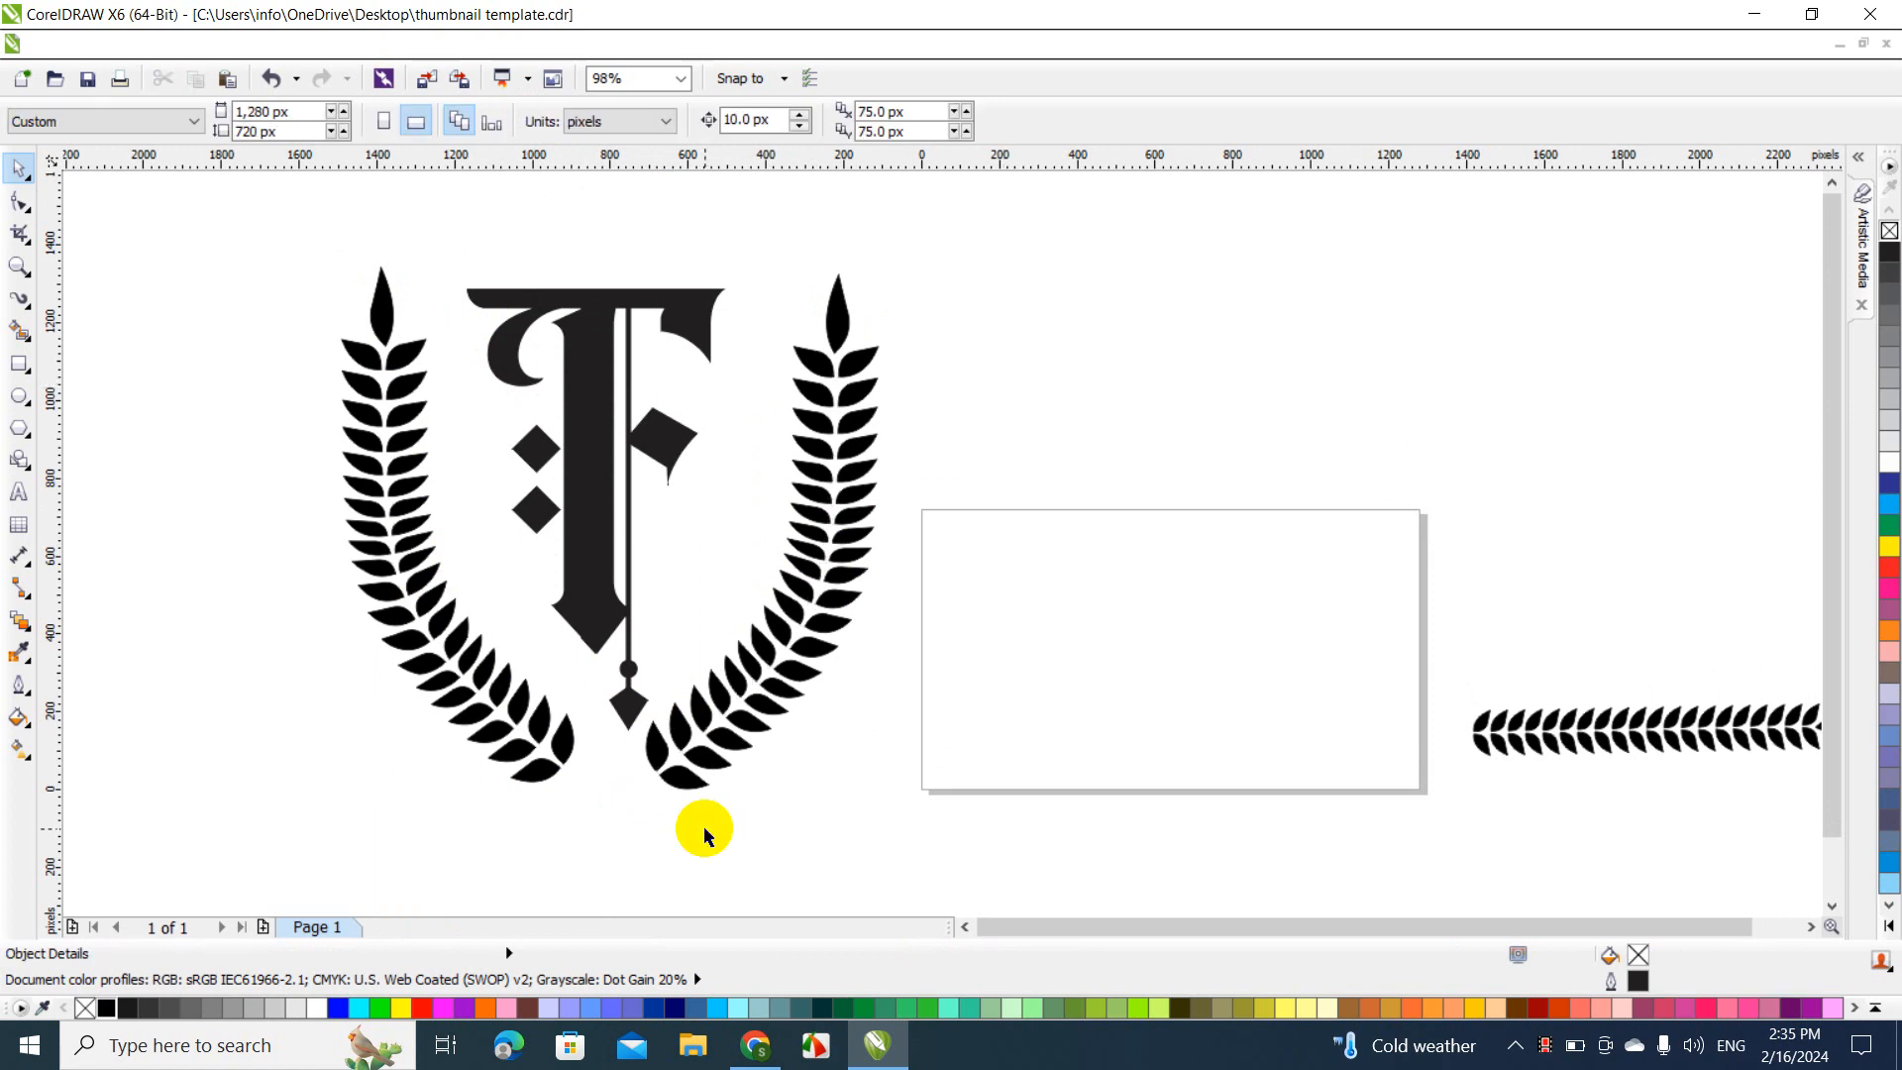
Place a horizontal guideline at 13 px along the original branch's base and level the mirrored branch with it
mouse_move(691, 759)
left_mouse_down()
mouse_move(674, 733)
mouse_move(693, 741)
mouse_move(679, 747)
left_mouse_up()
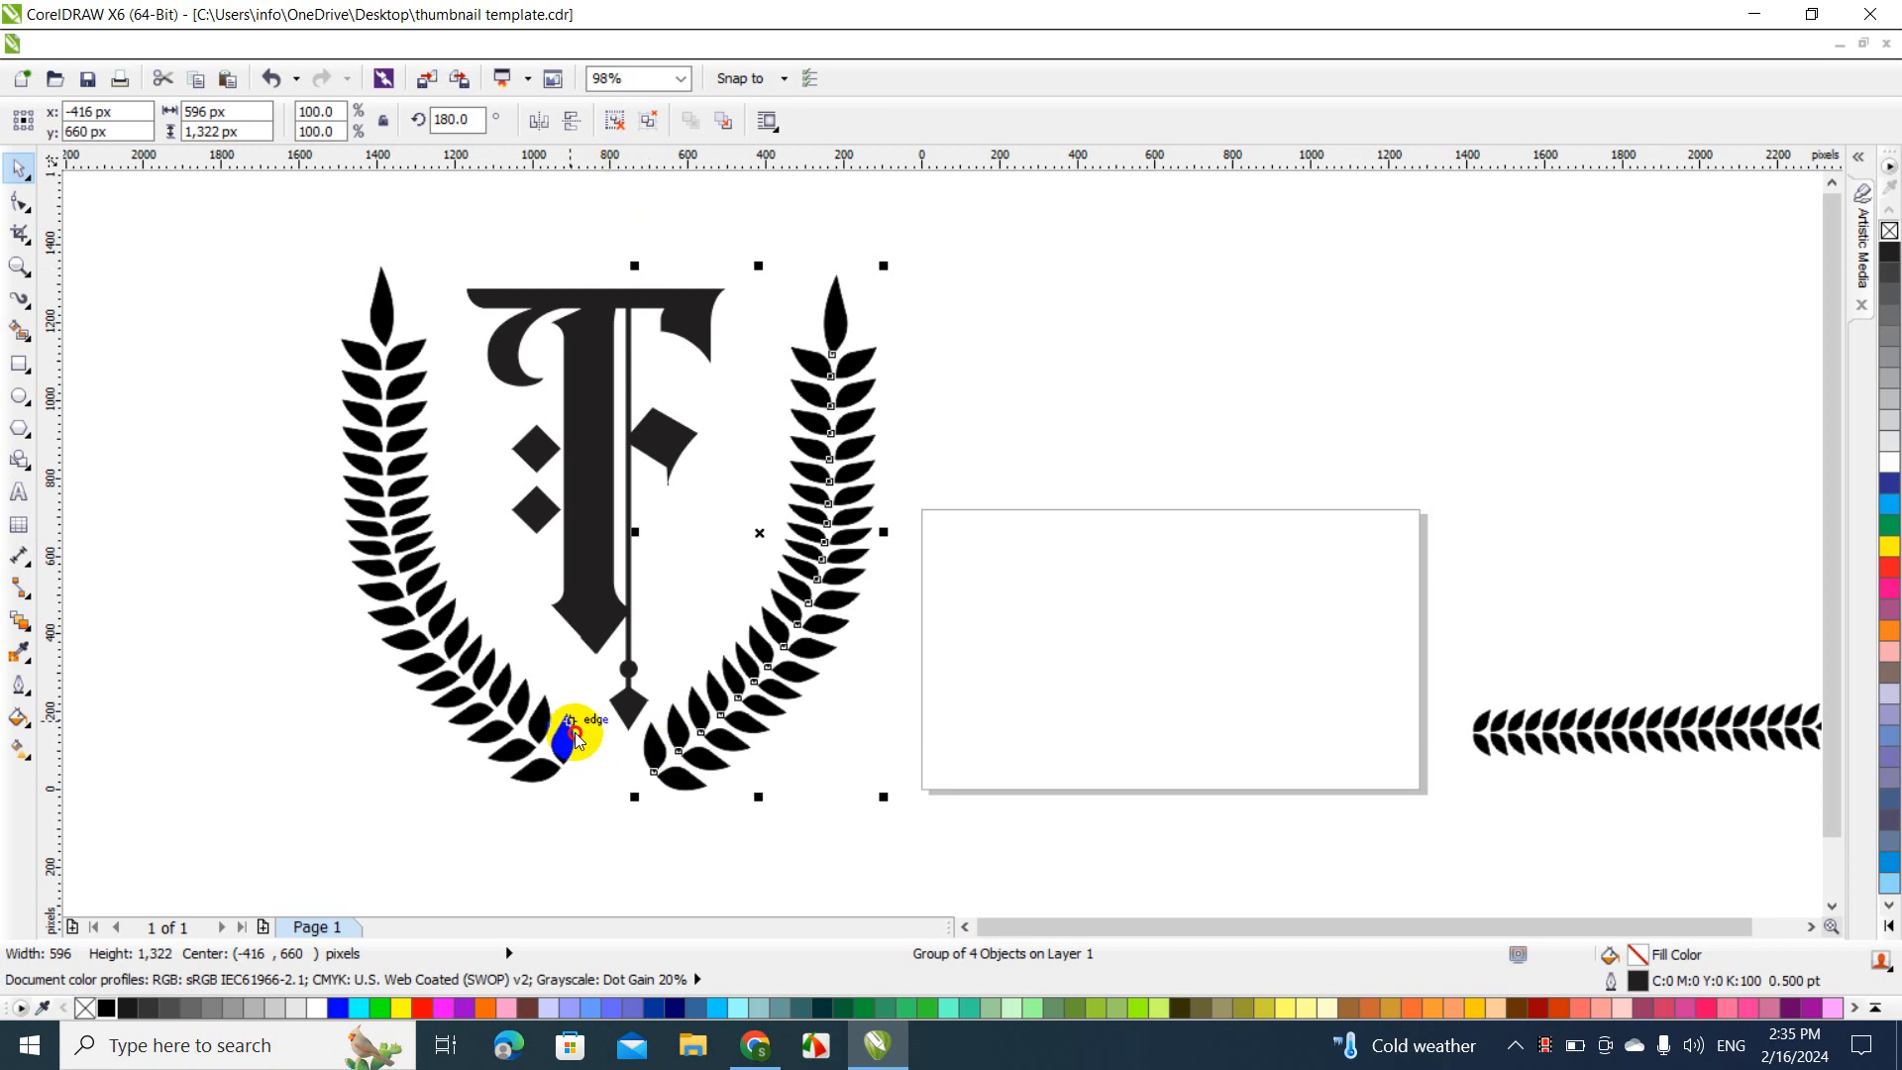
left_click(570, 786)
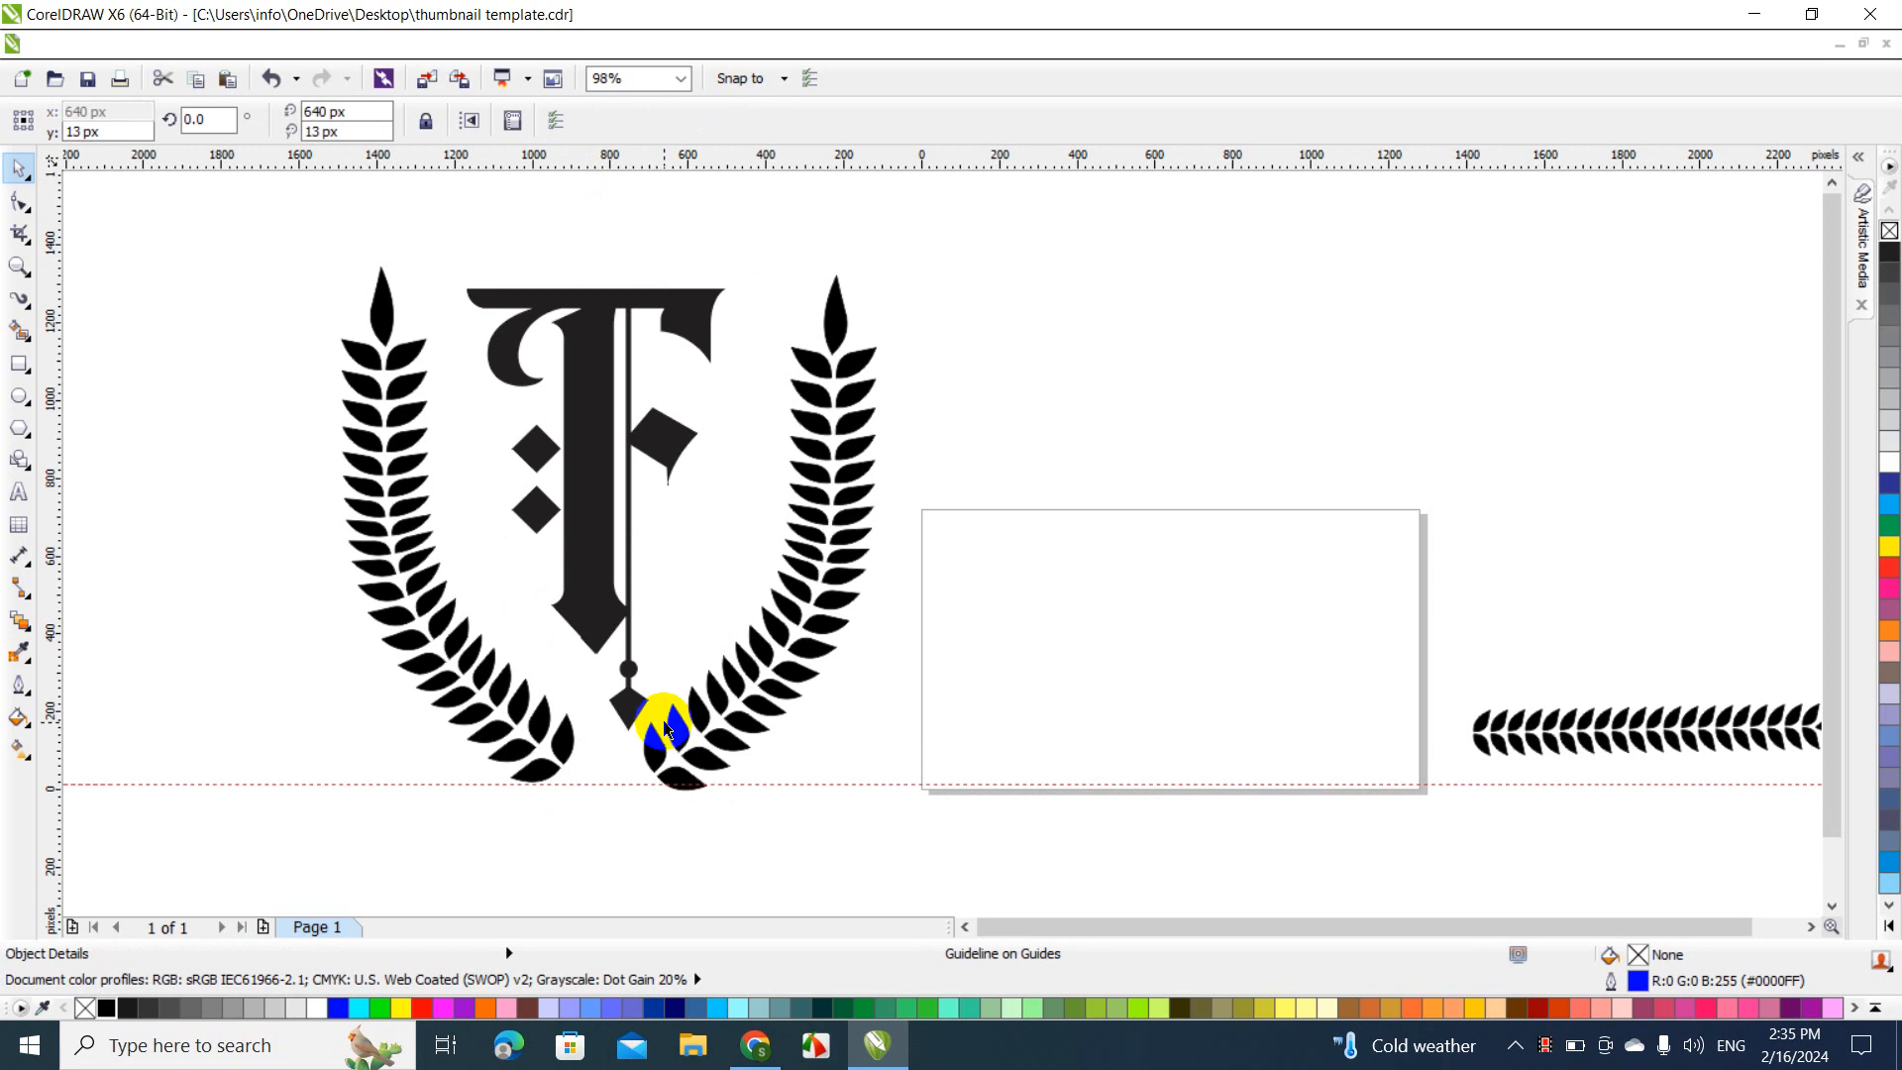
left_click_drag(686, 729, 687, 731)
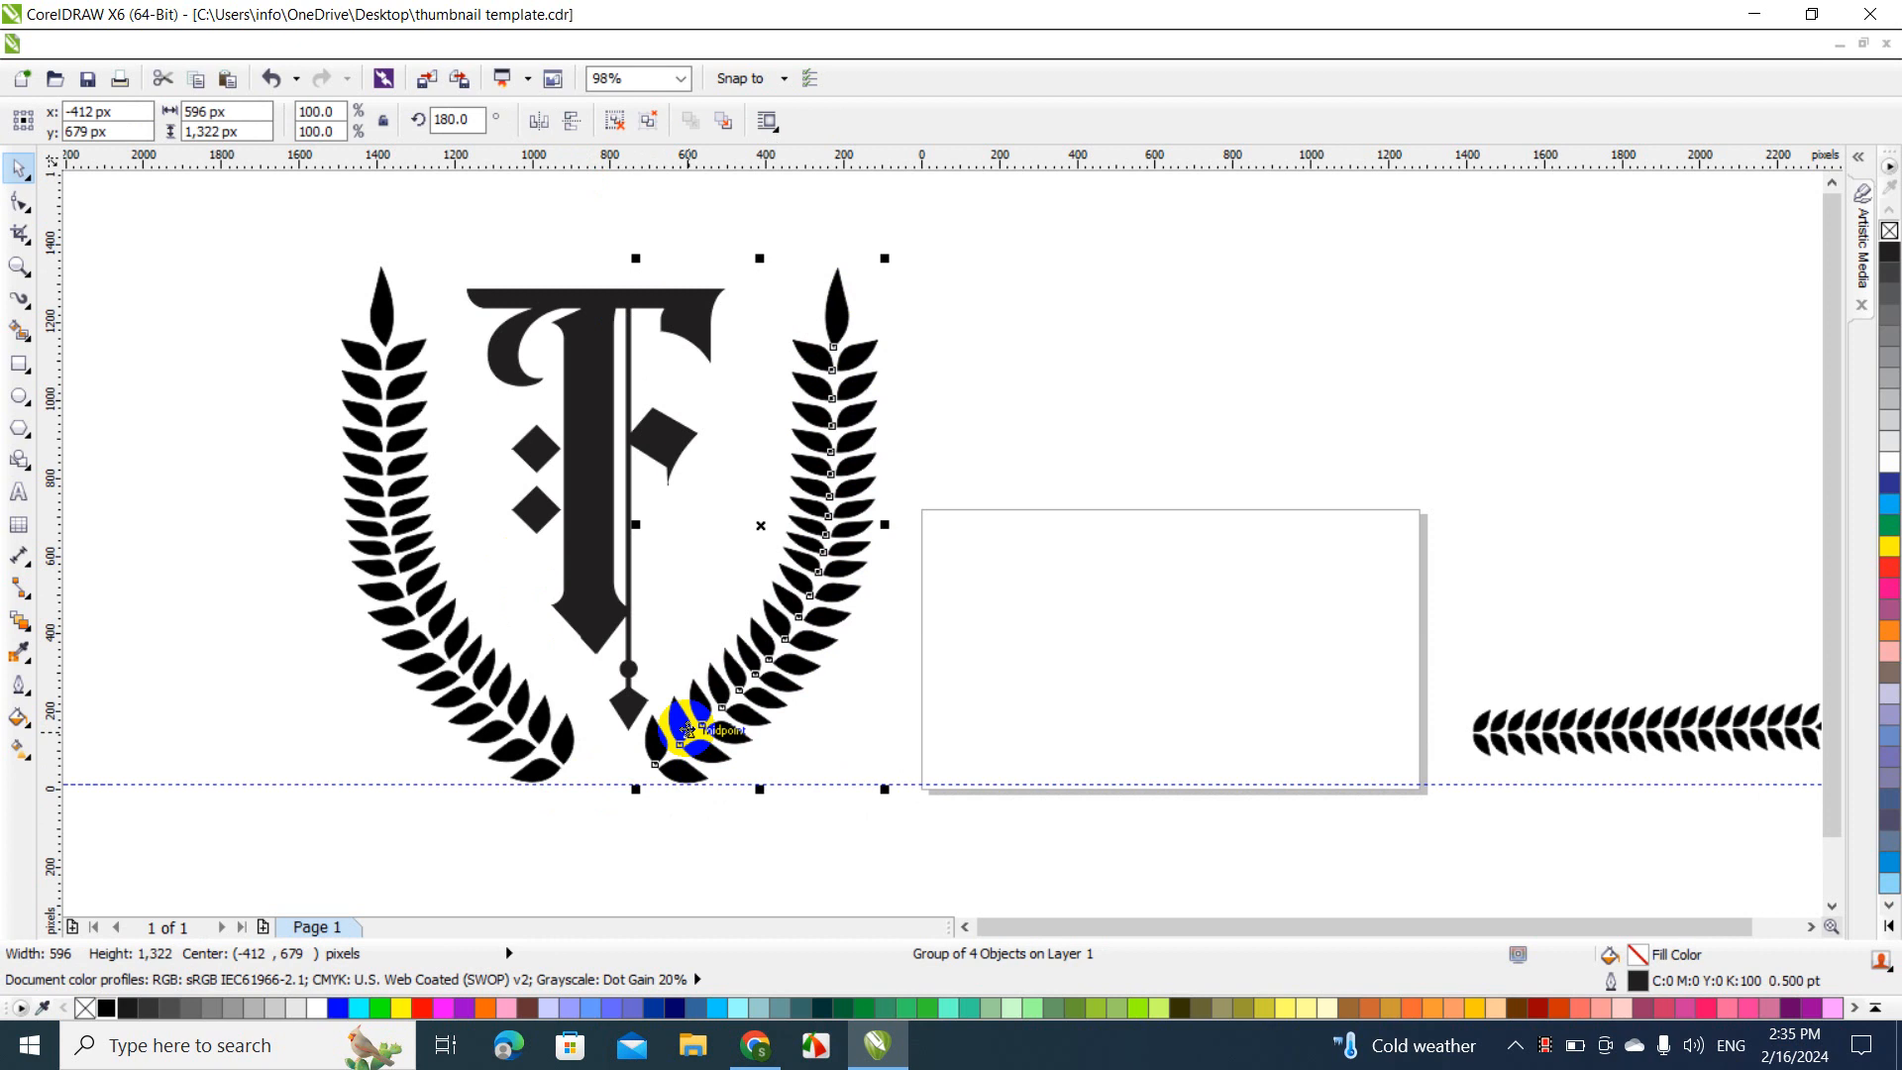
Enlarge the letter F to about 692 × 1,183 px and reposition it between the two leaf branches
left_click(498, 705, "shift")
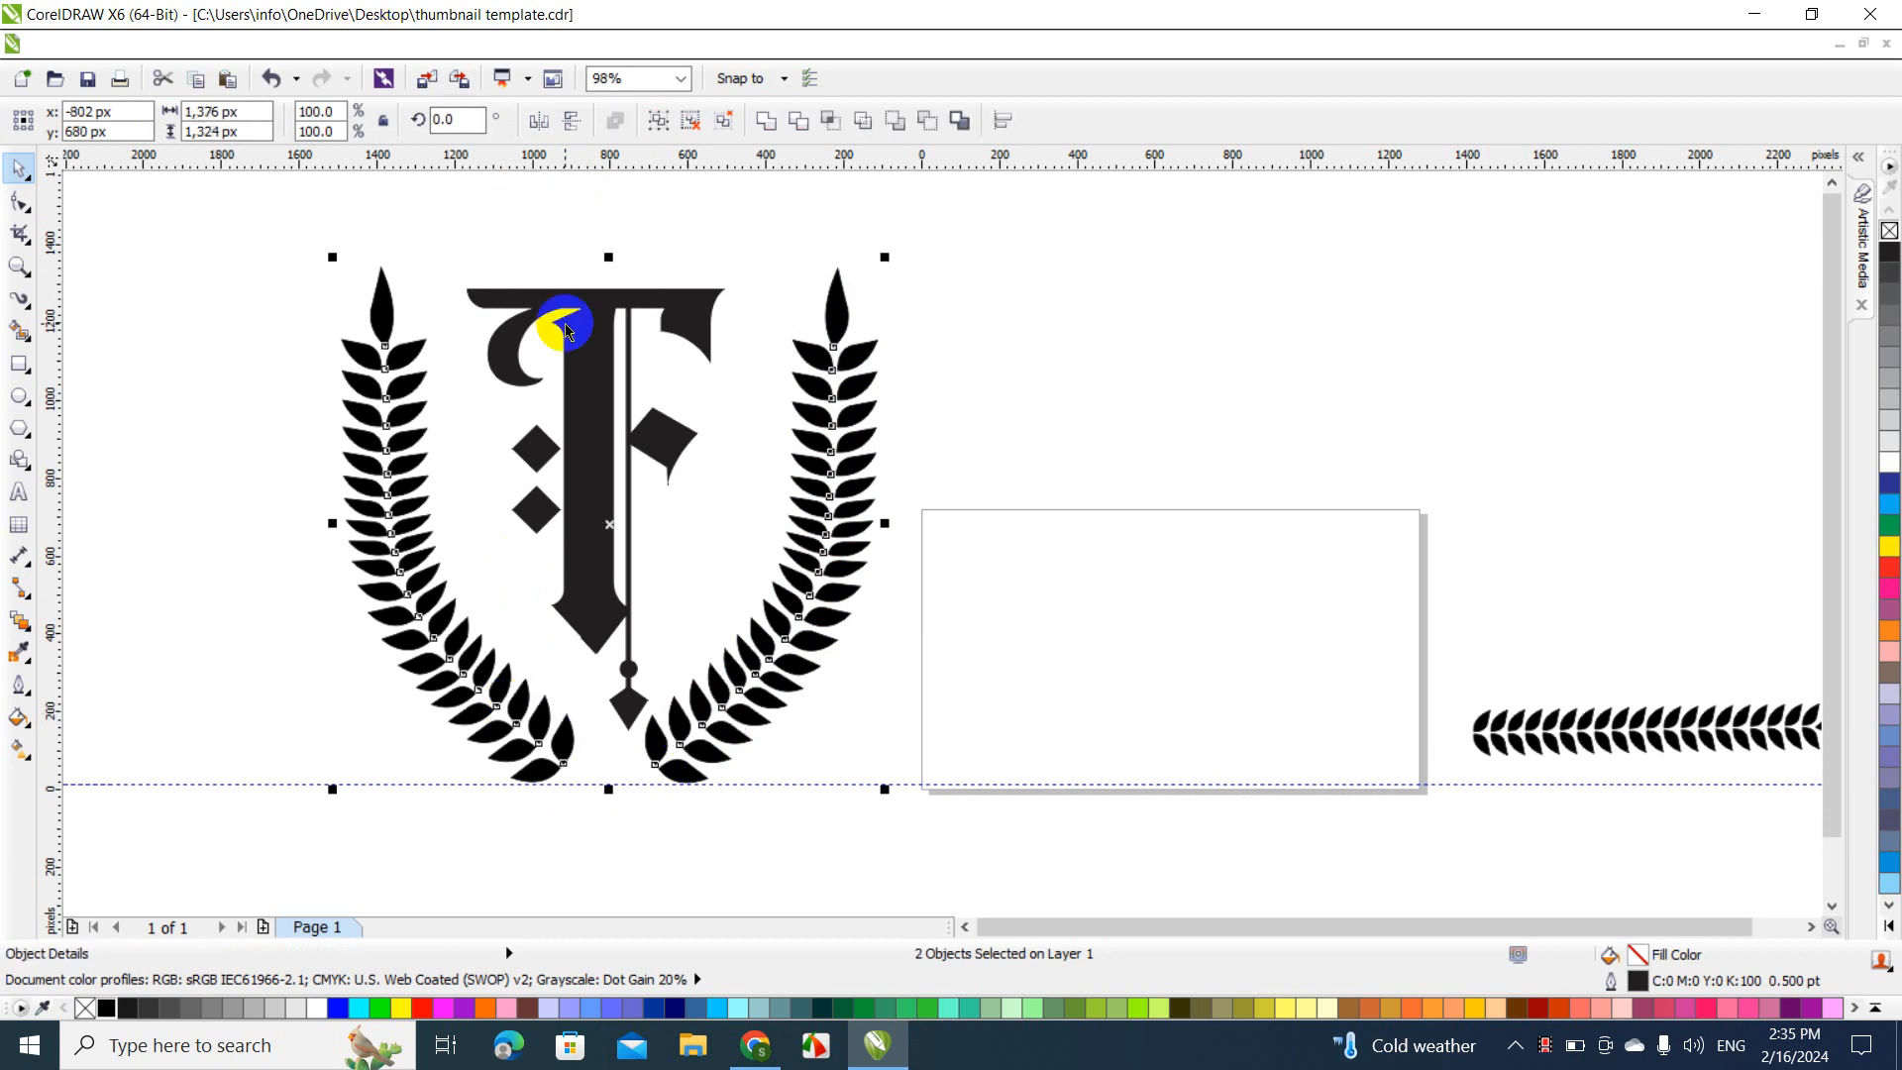
left_click(593, 336, "shift")
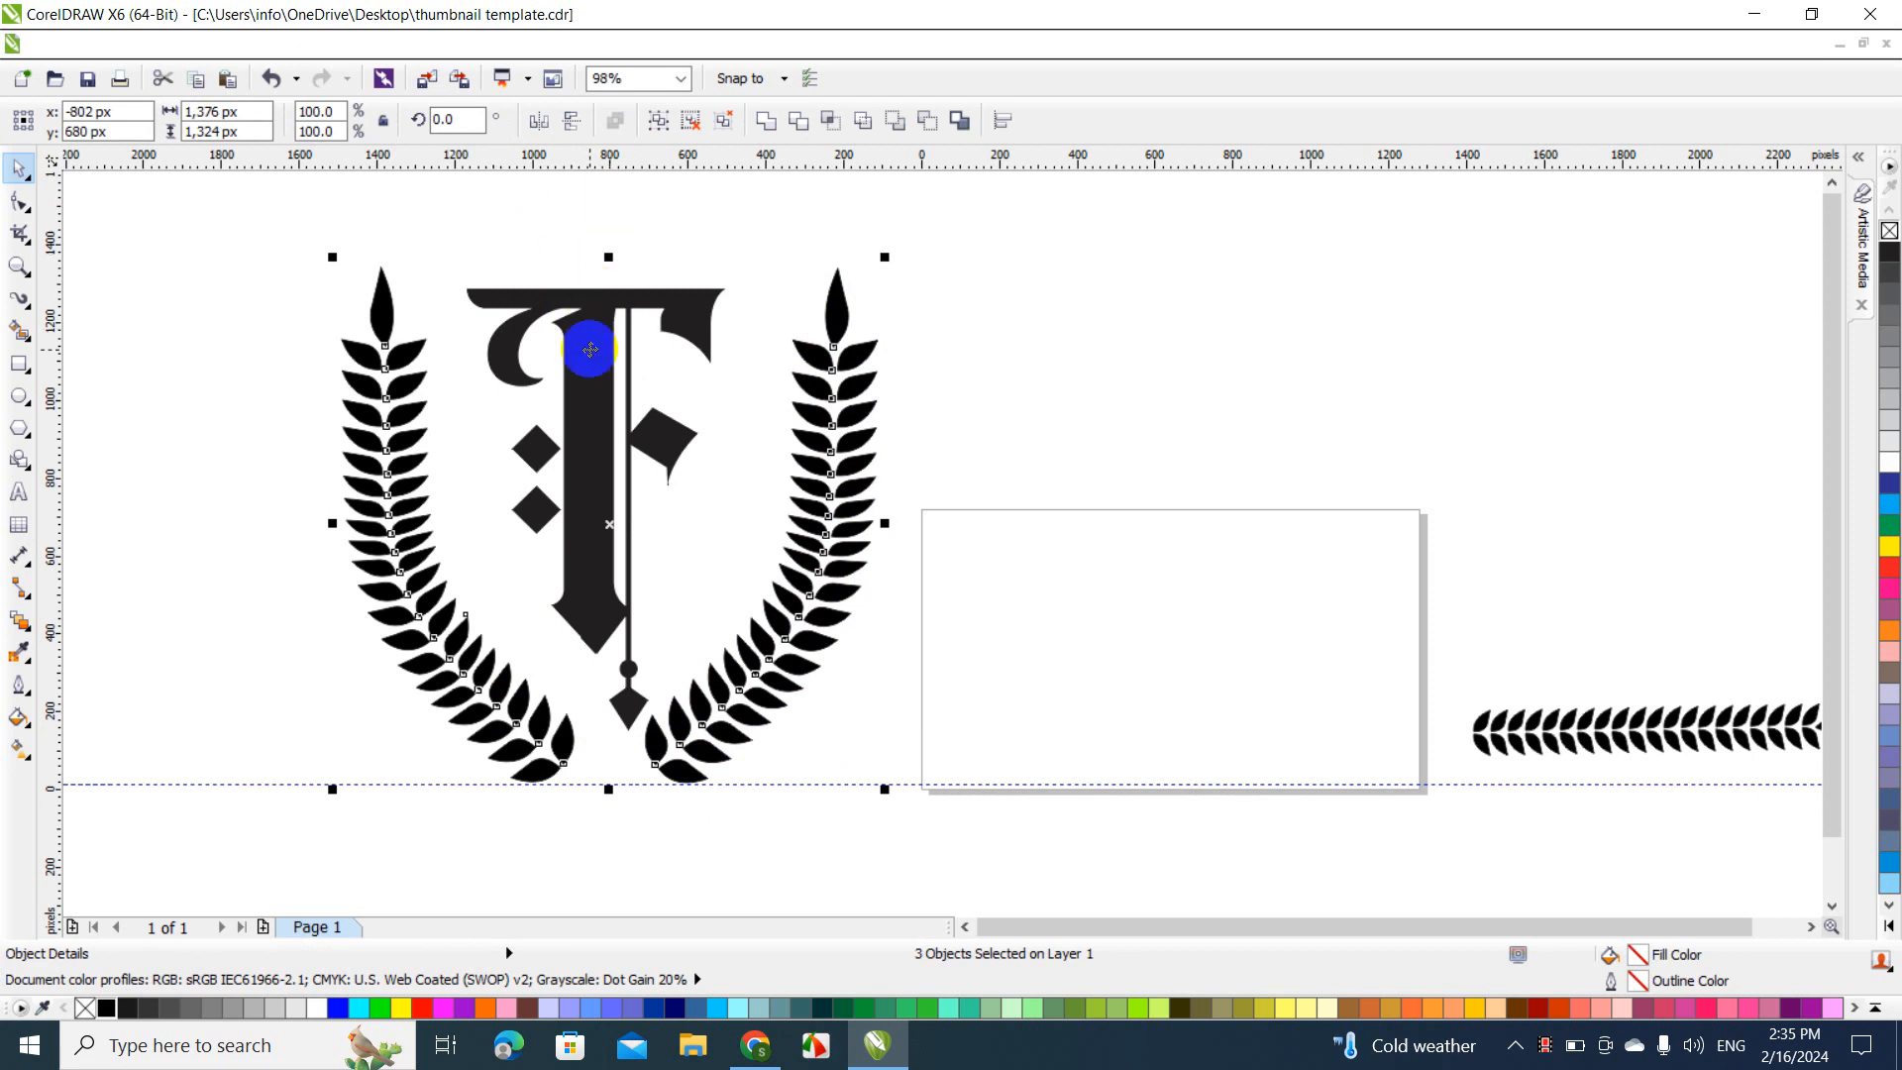
left_click(556, 425)
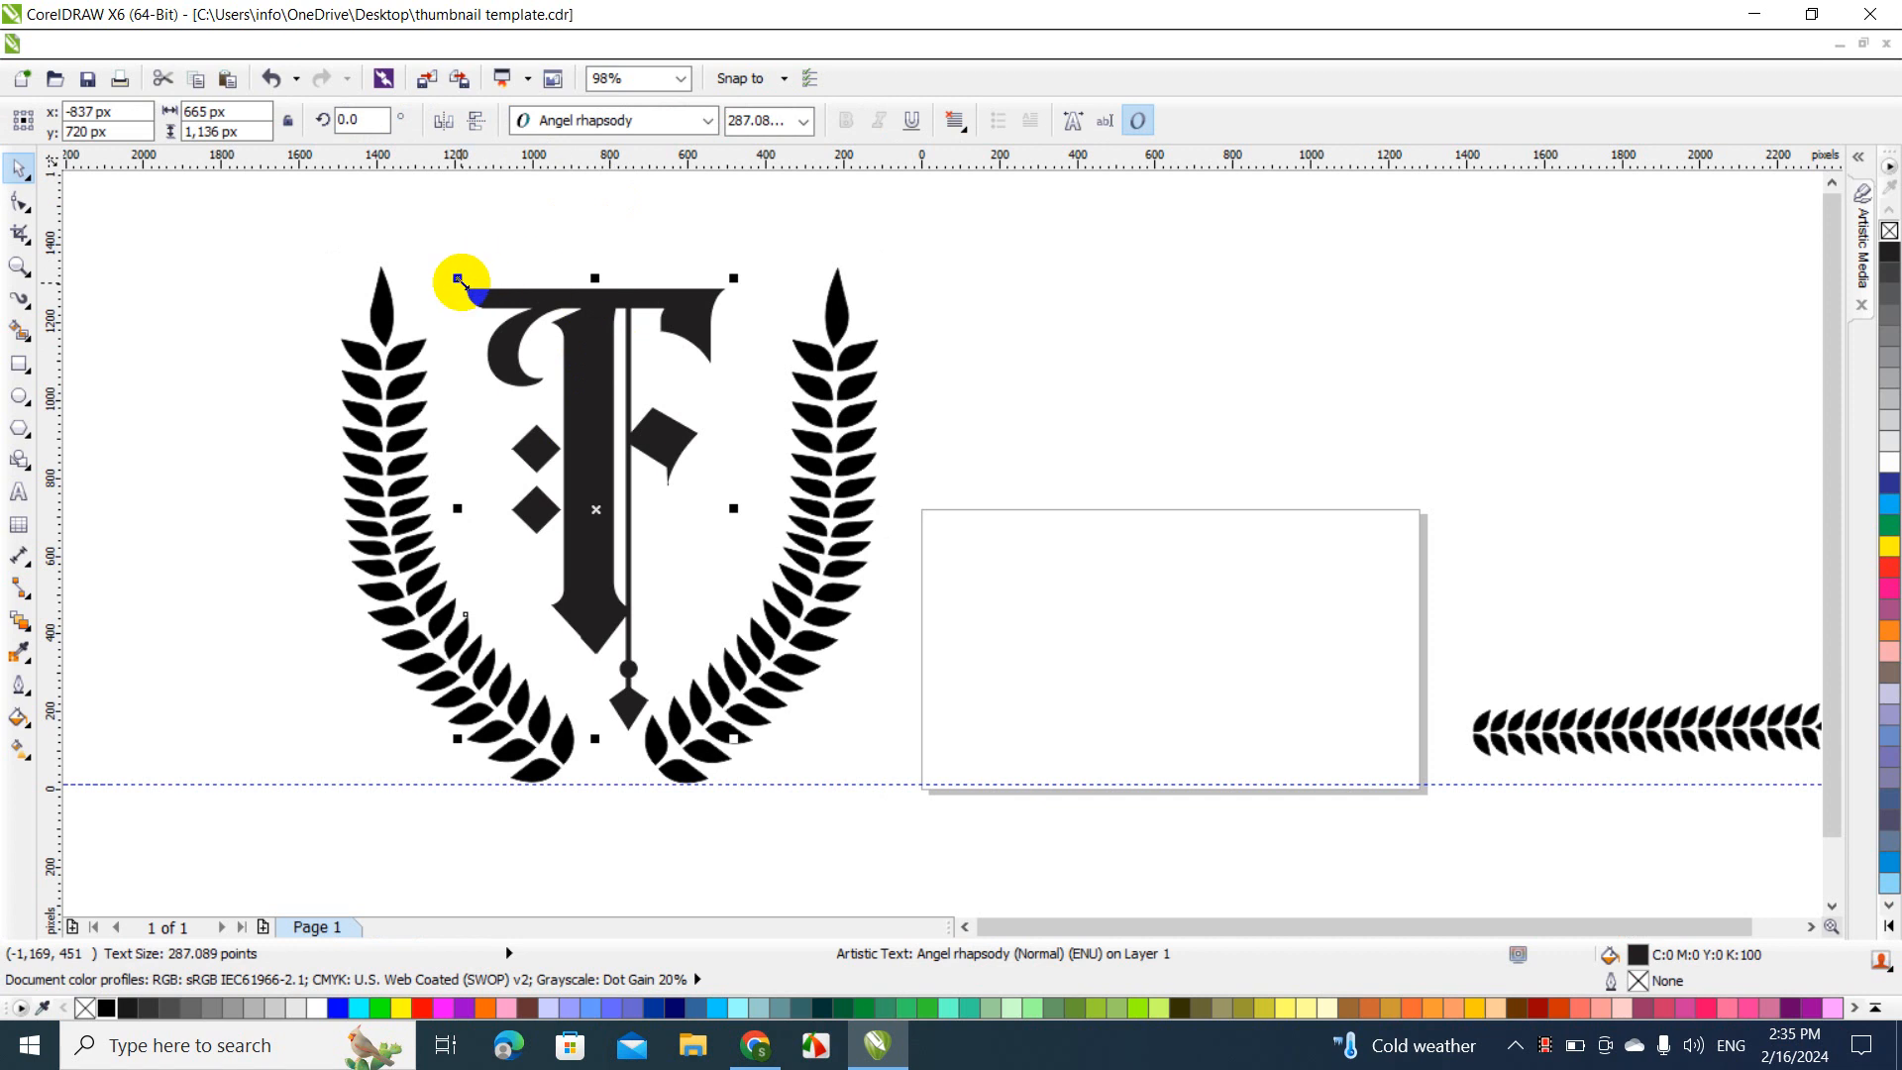
left_click_drag(456, 279, 446, 264)
left_click(594, 424)
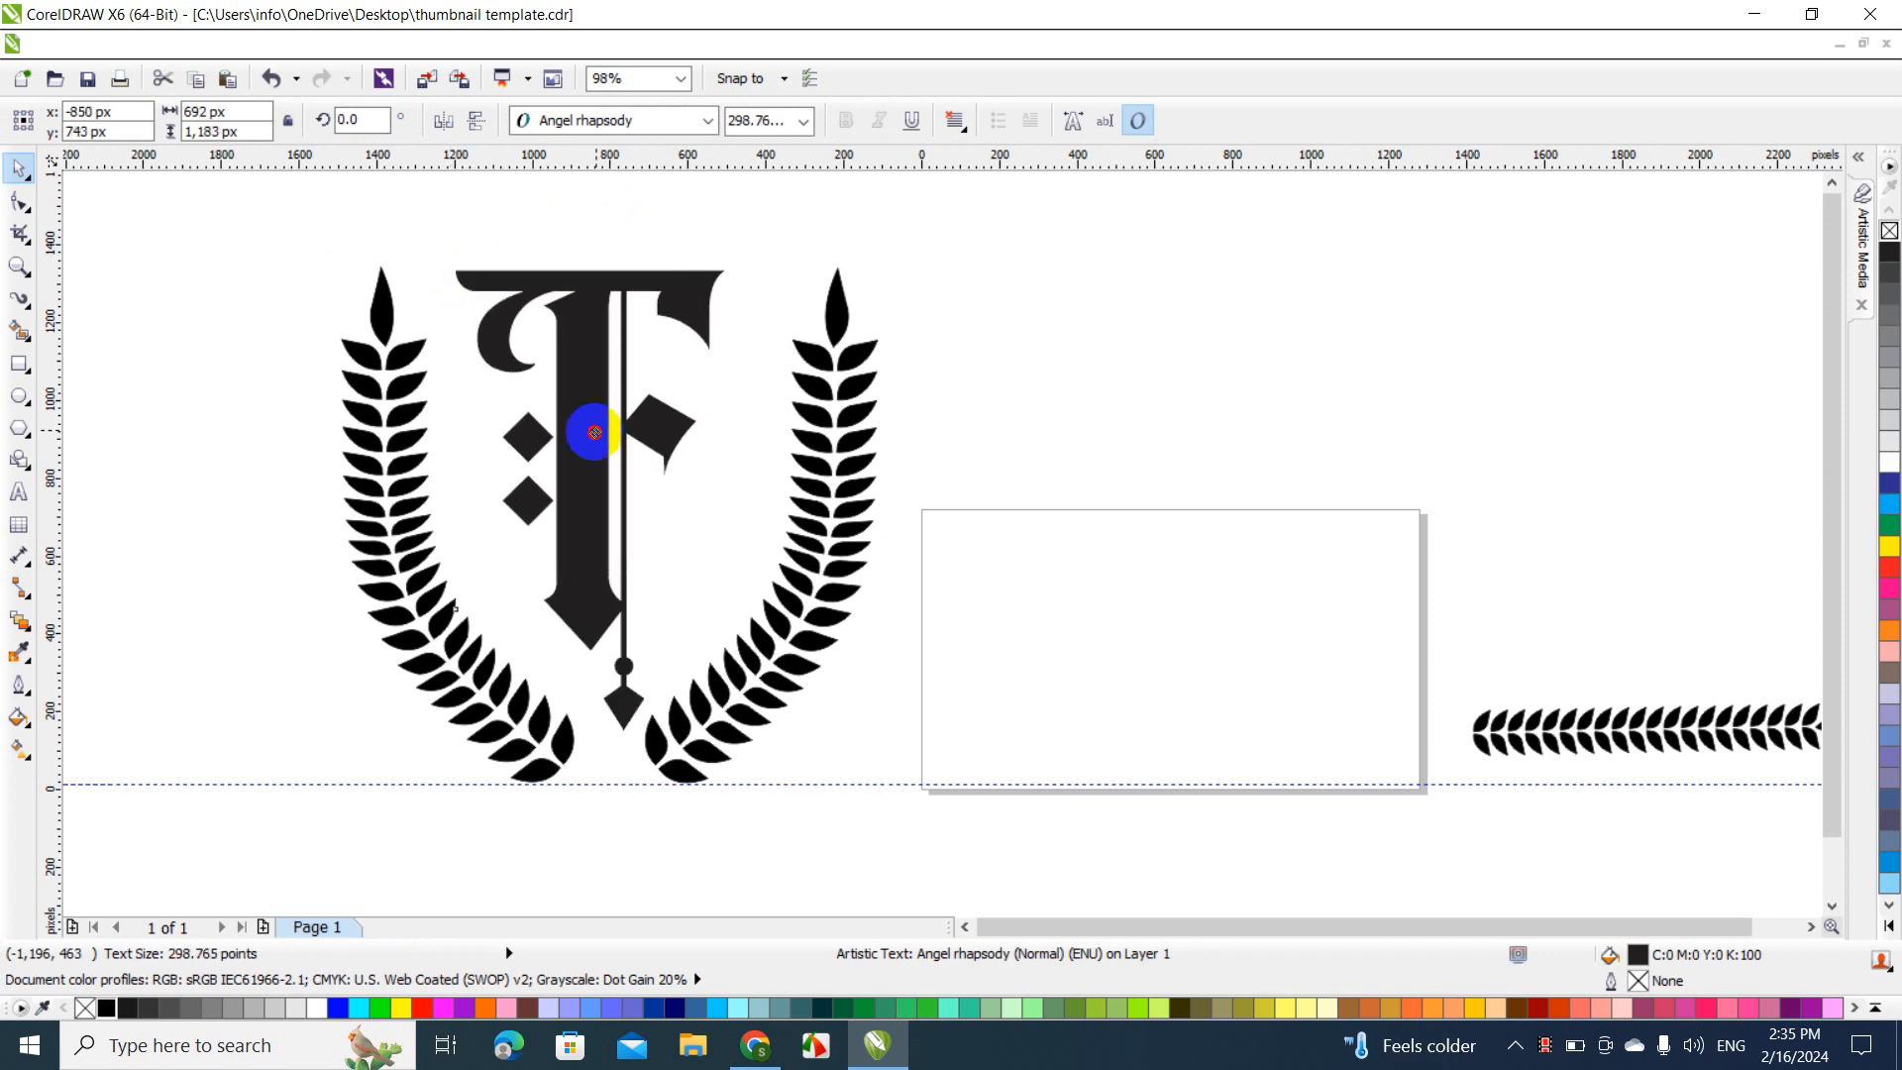
left_click_drag(594, 431, 591, 445)
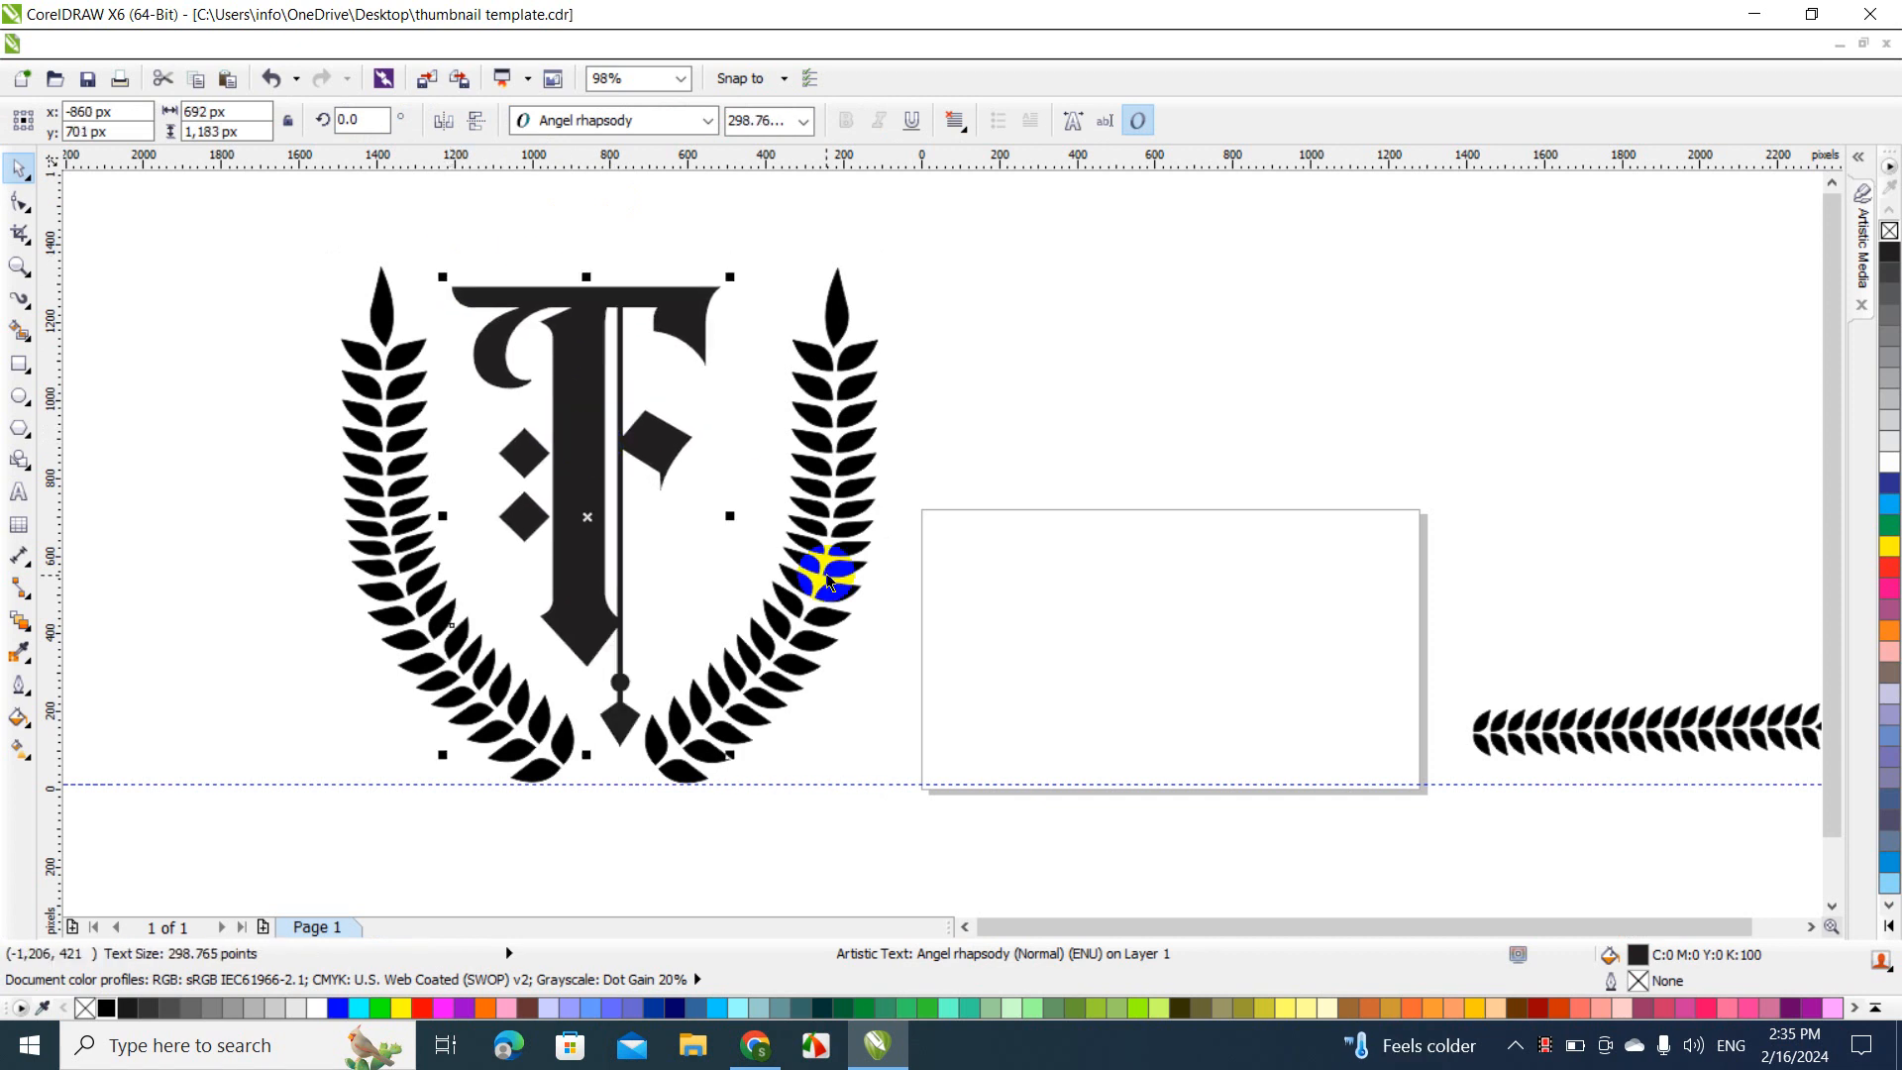
Delete the horizontal guideline at the base of the branches
left_click(905, 784)
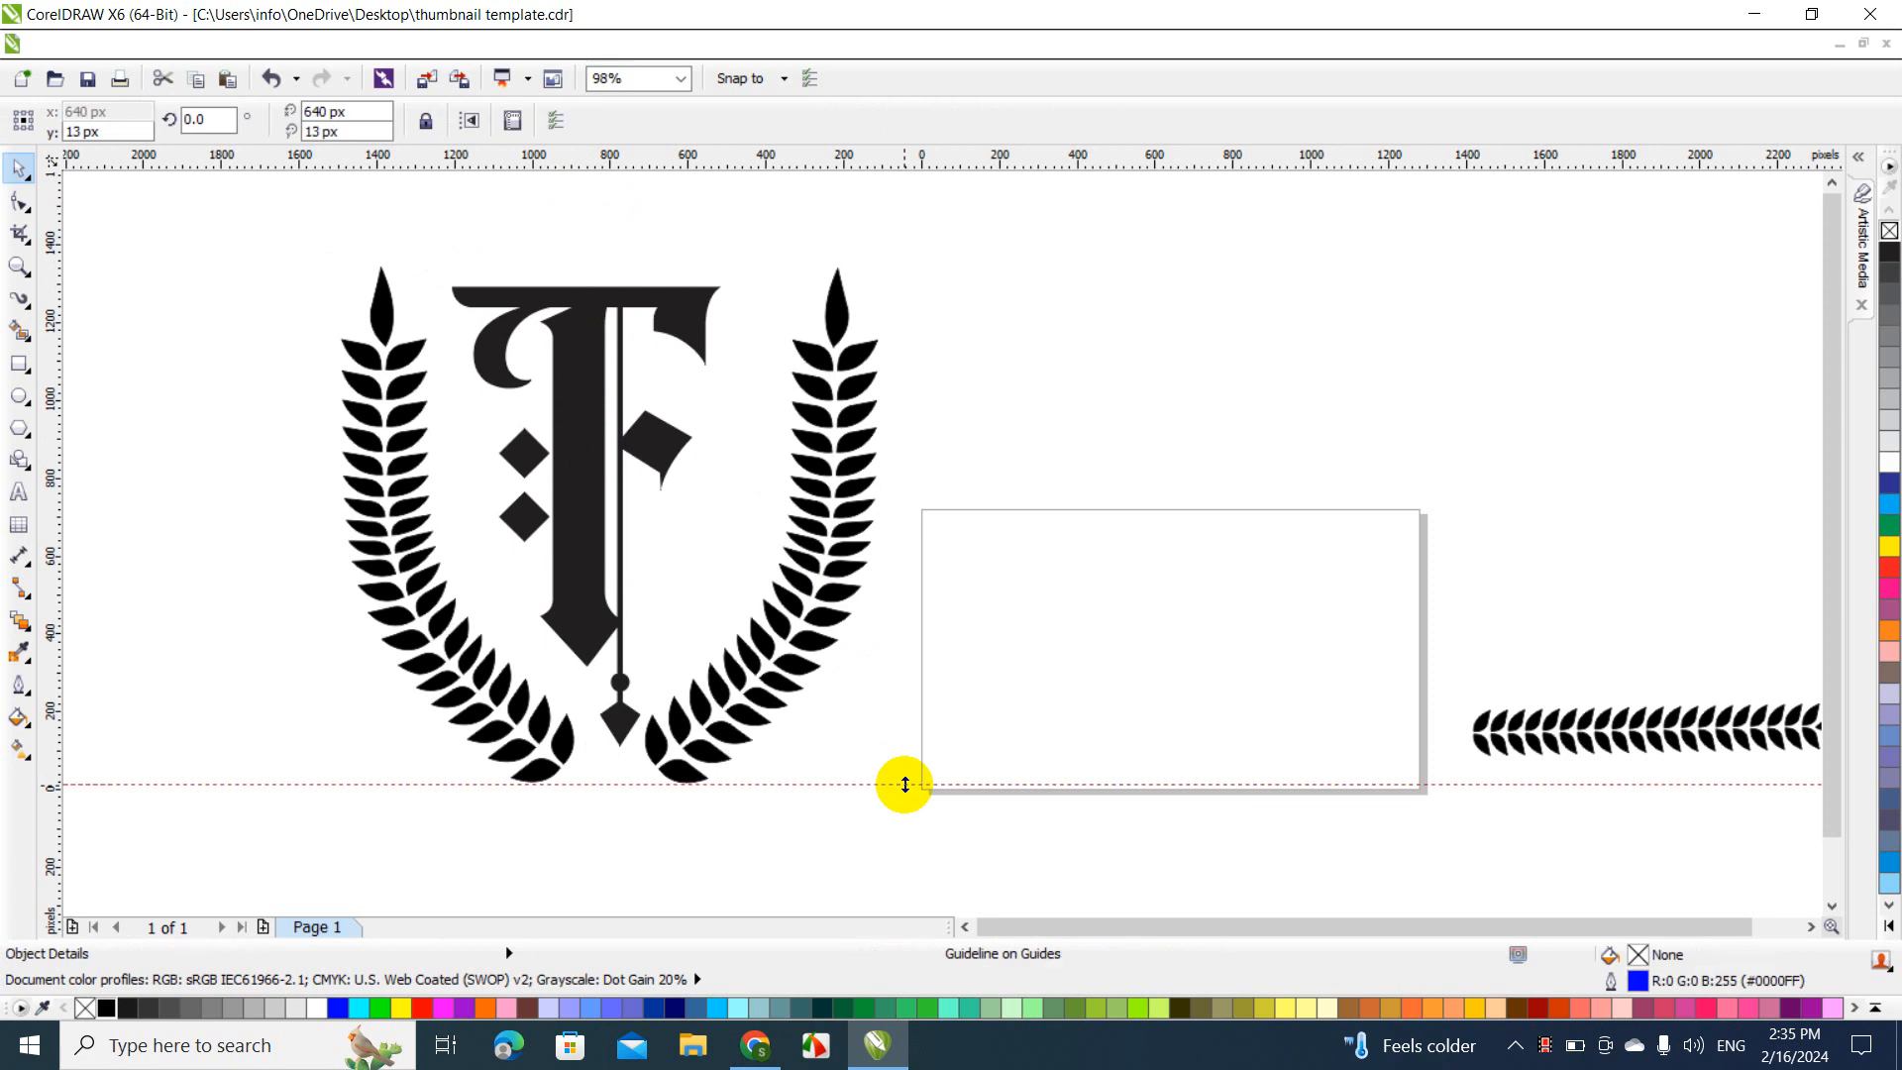
key("Delete")
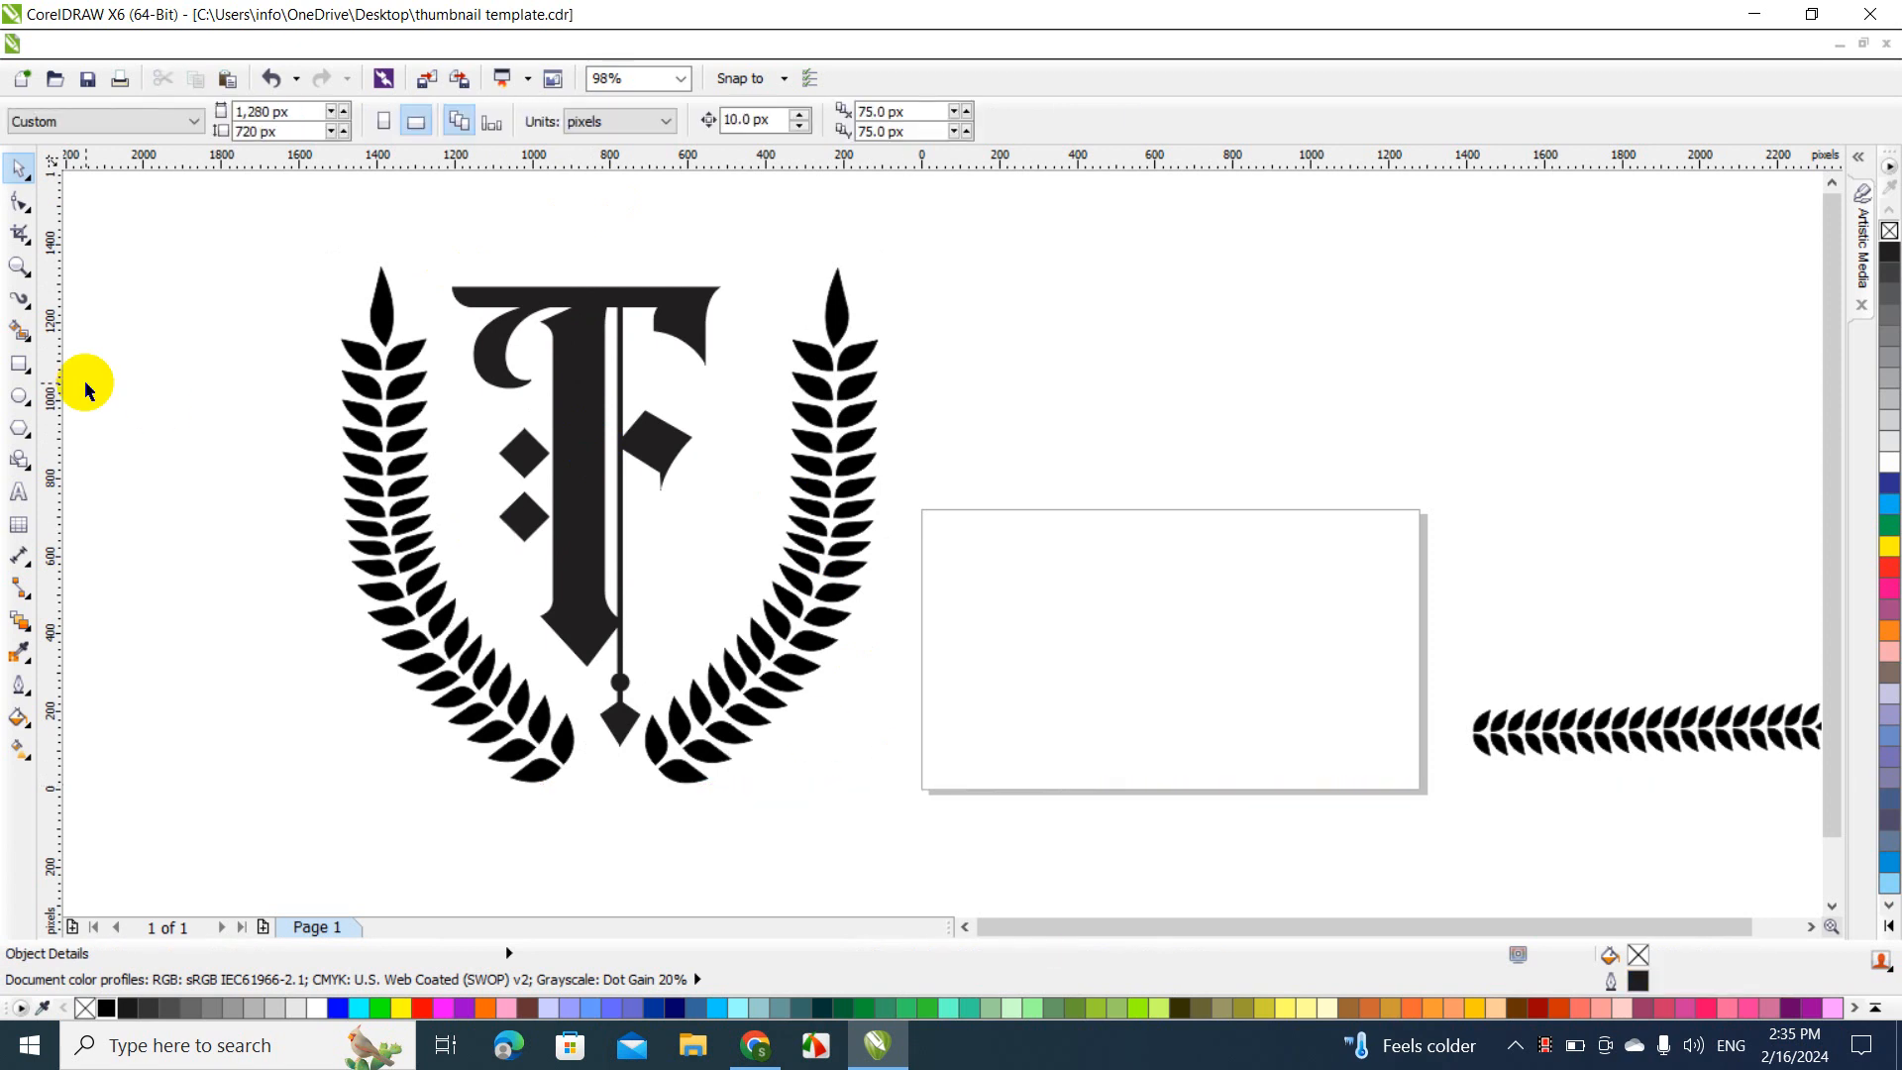
Draw a rectangle around the F and both branches and adjust it to about 1,438 × 1,505 px
left_click(20, 366)
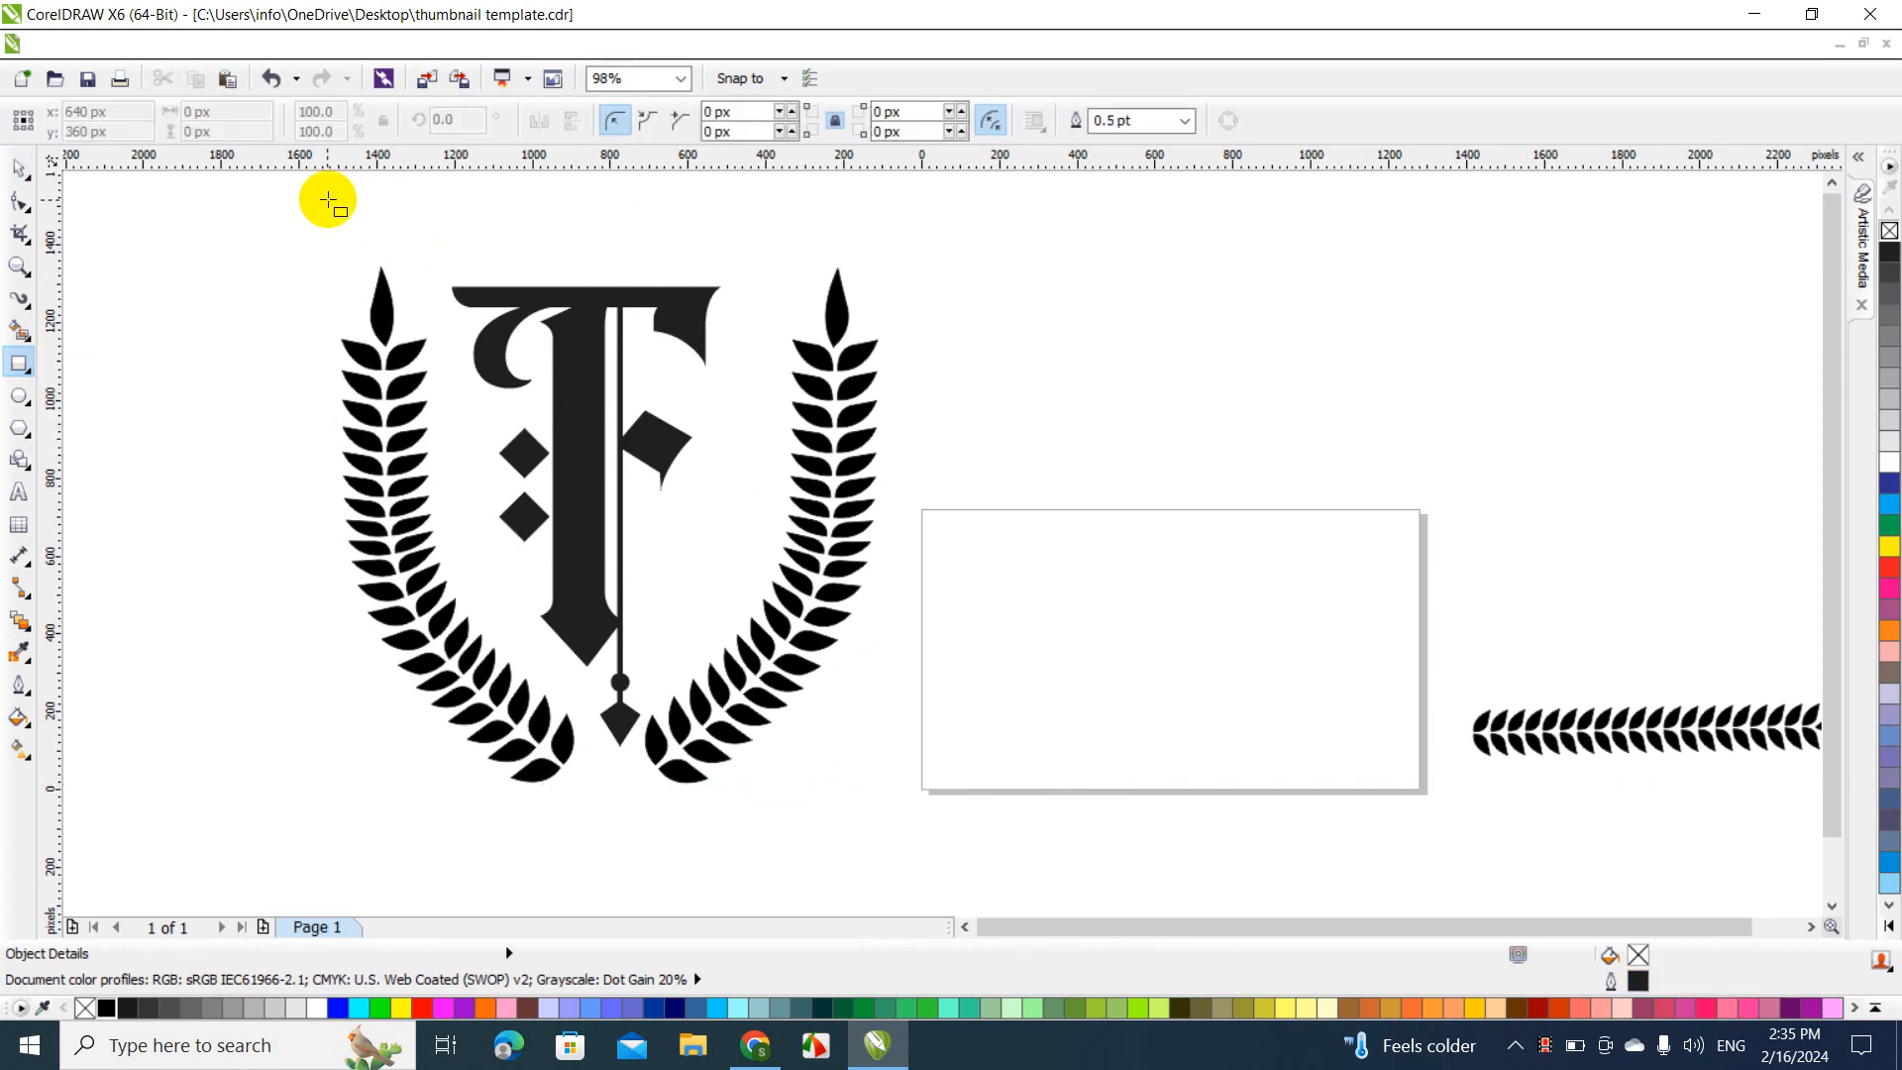
mouse_move(328, 201)
left_mouse_down()
mouse_move(731, 575)
mouse_move(545, 441)
mouse_move(925, 734)
mouse_move(875, 789)
mouse_move(887, 801)
left_mouse_up()
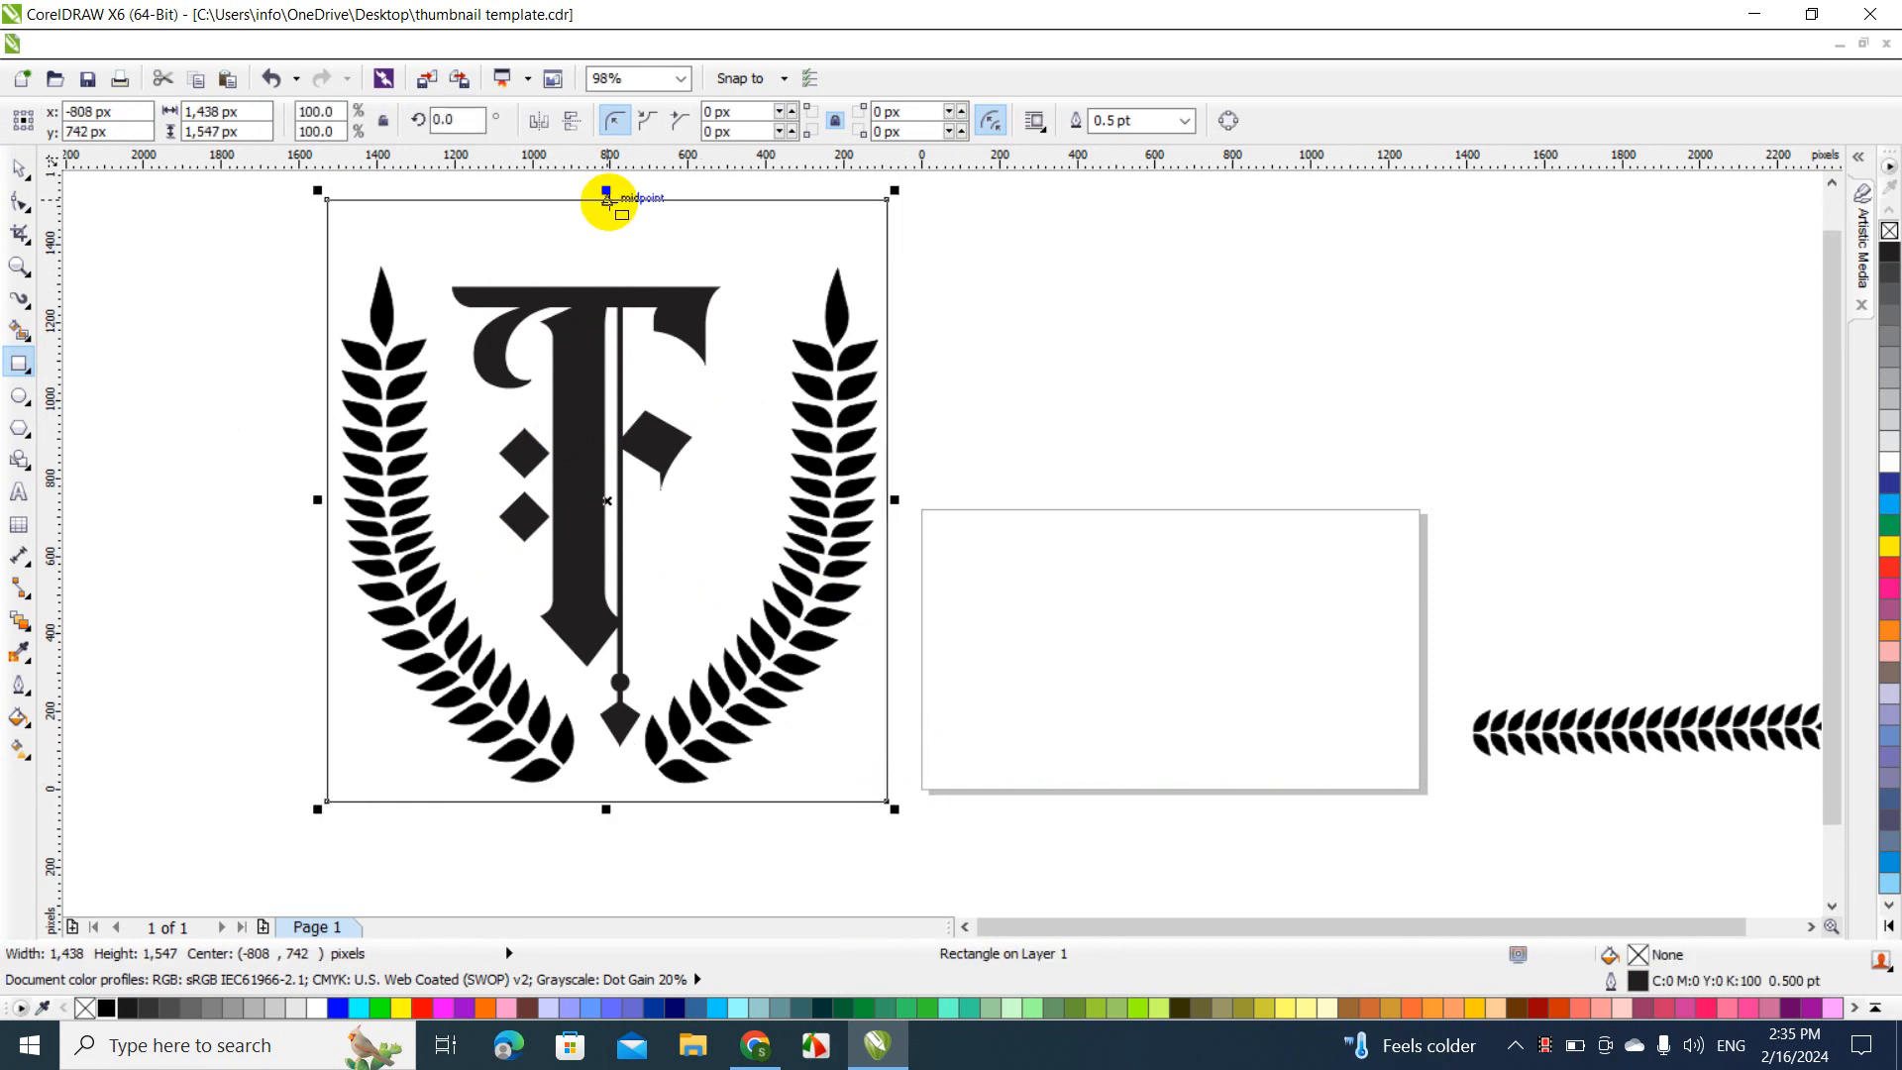
left_click_drag(606, 198, 607, 232)
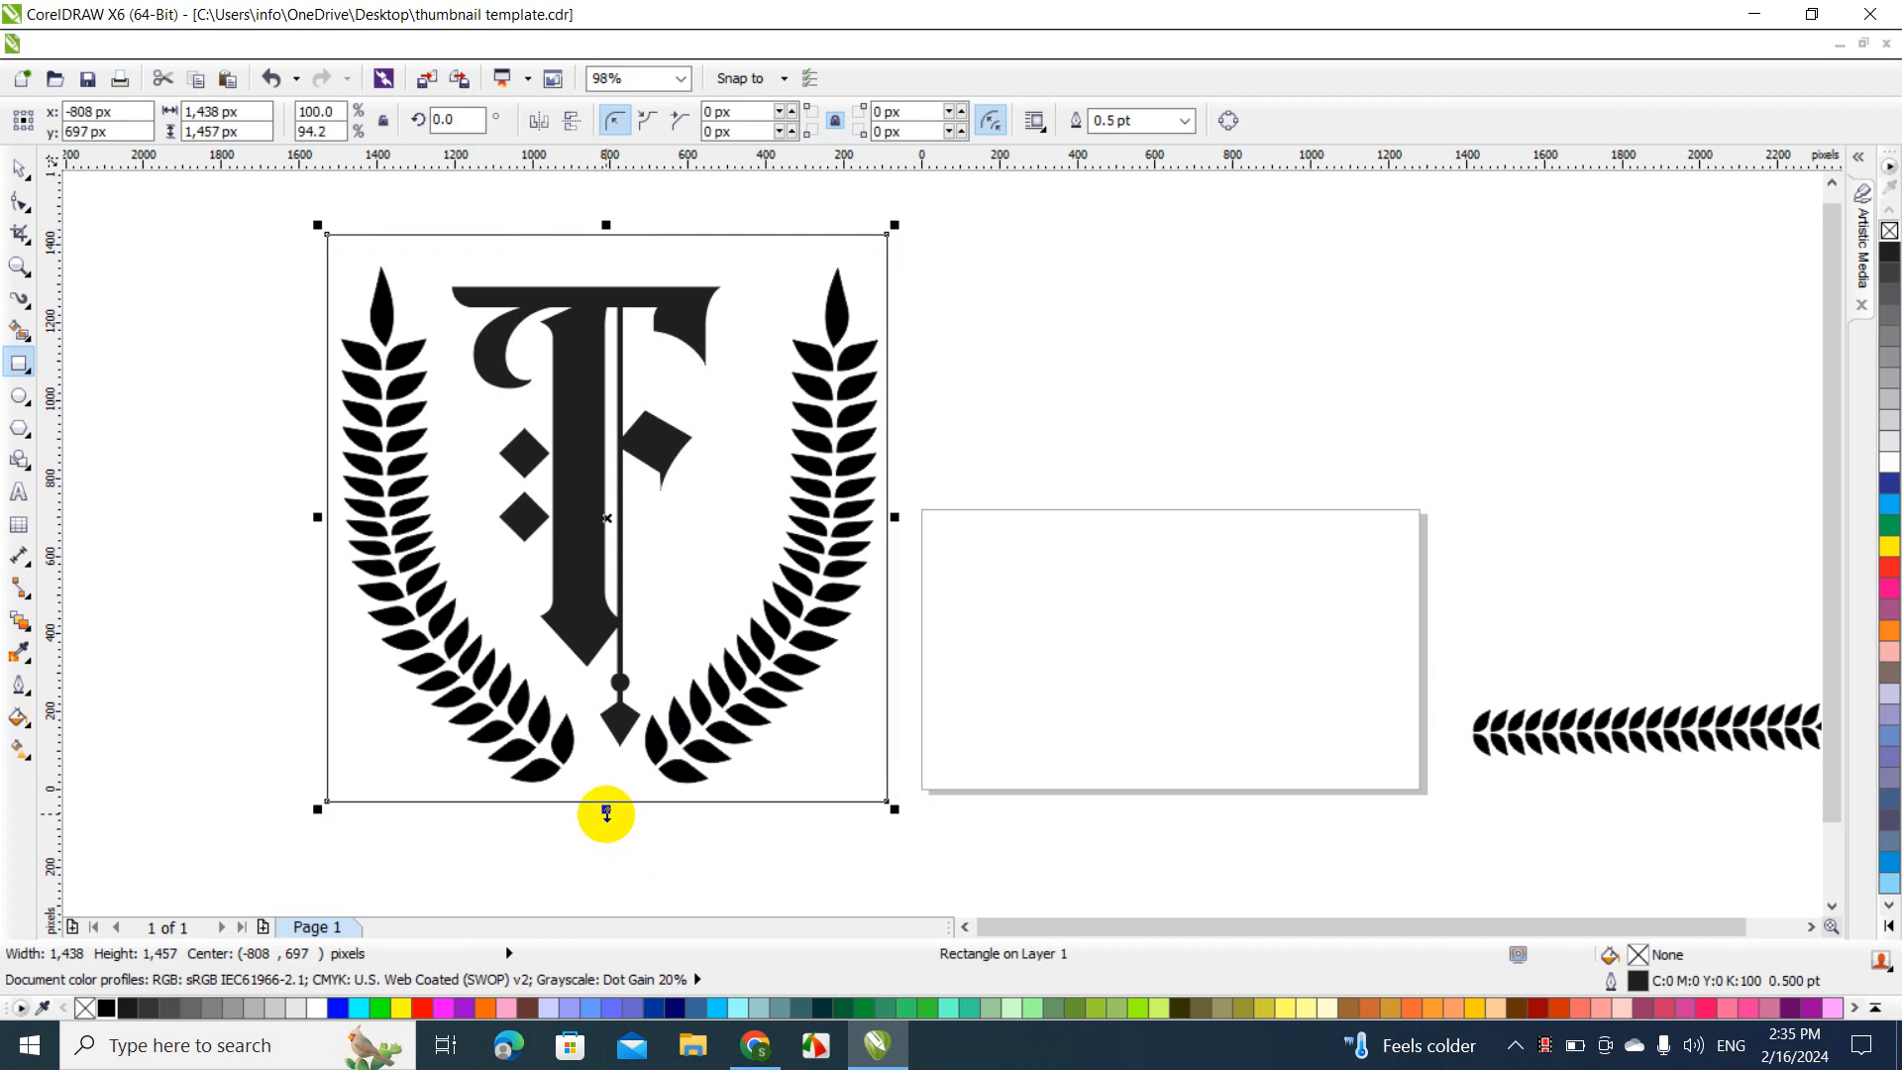
mouse_move(606, 809)
left_mouse_down()
mouse_move(607, 839)
mouse_move(606, 822)
left_mouse_up()
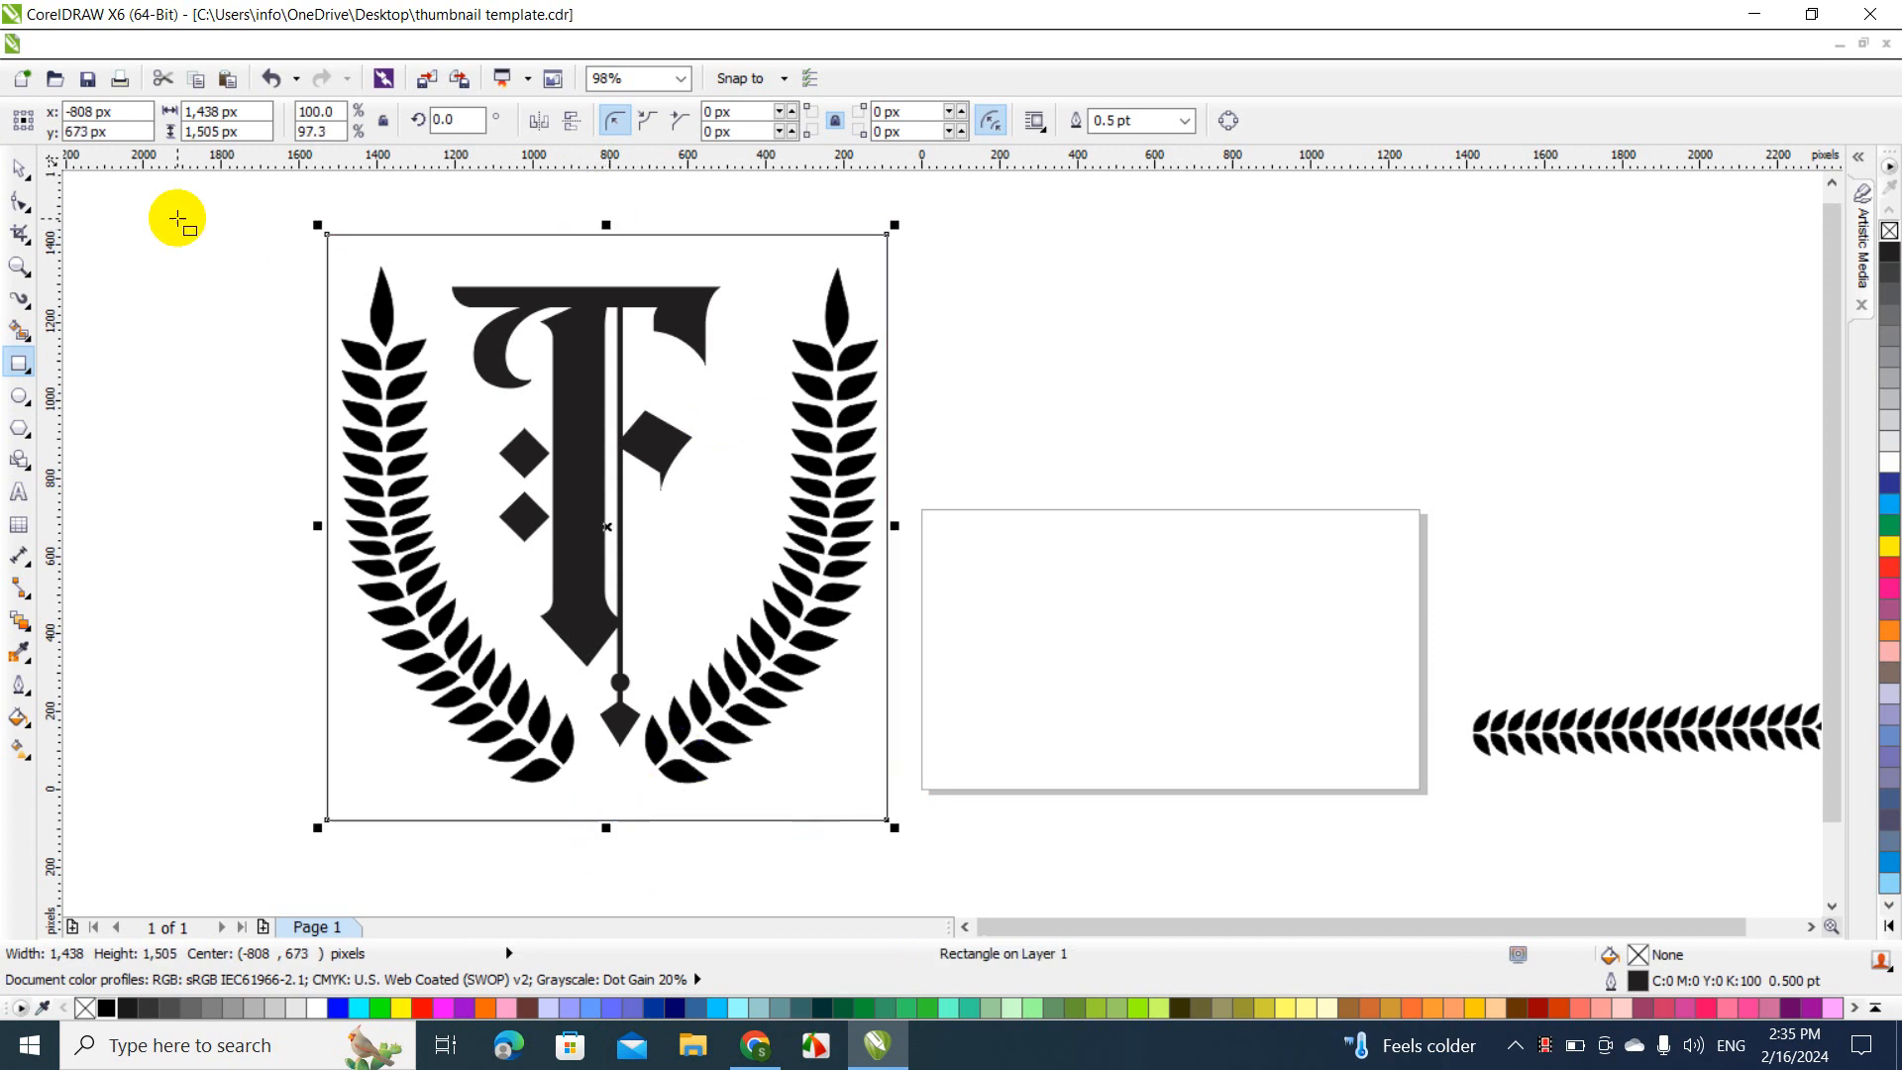
Apply the Weld shaping operation to the rectangle around the emblem
left_click(25, 176)
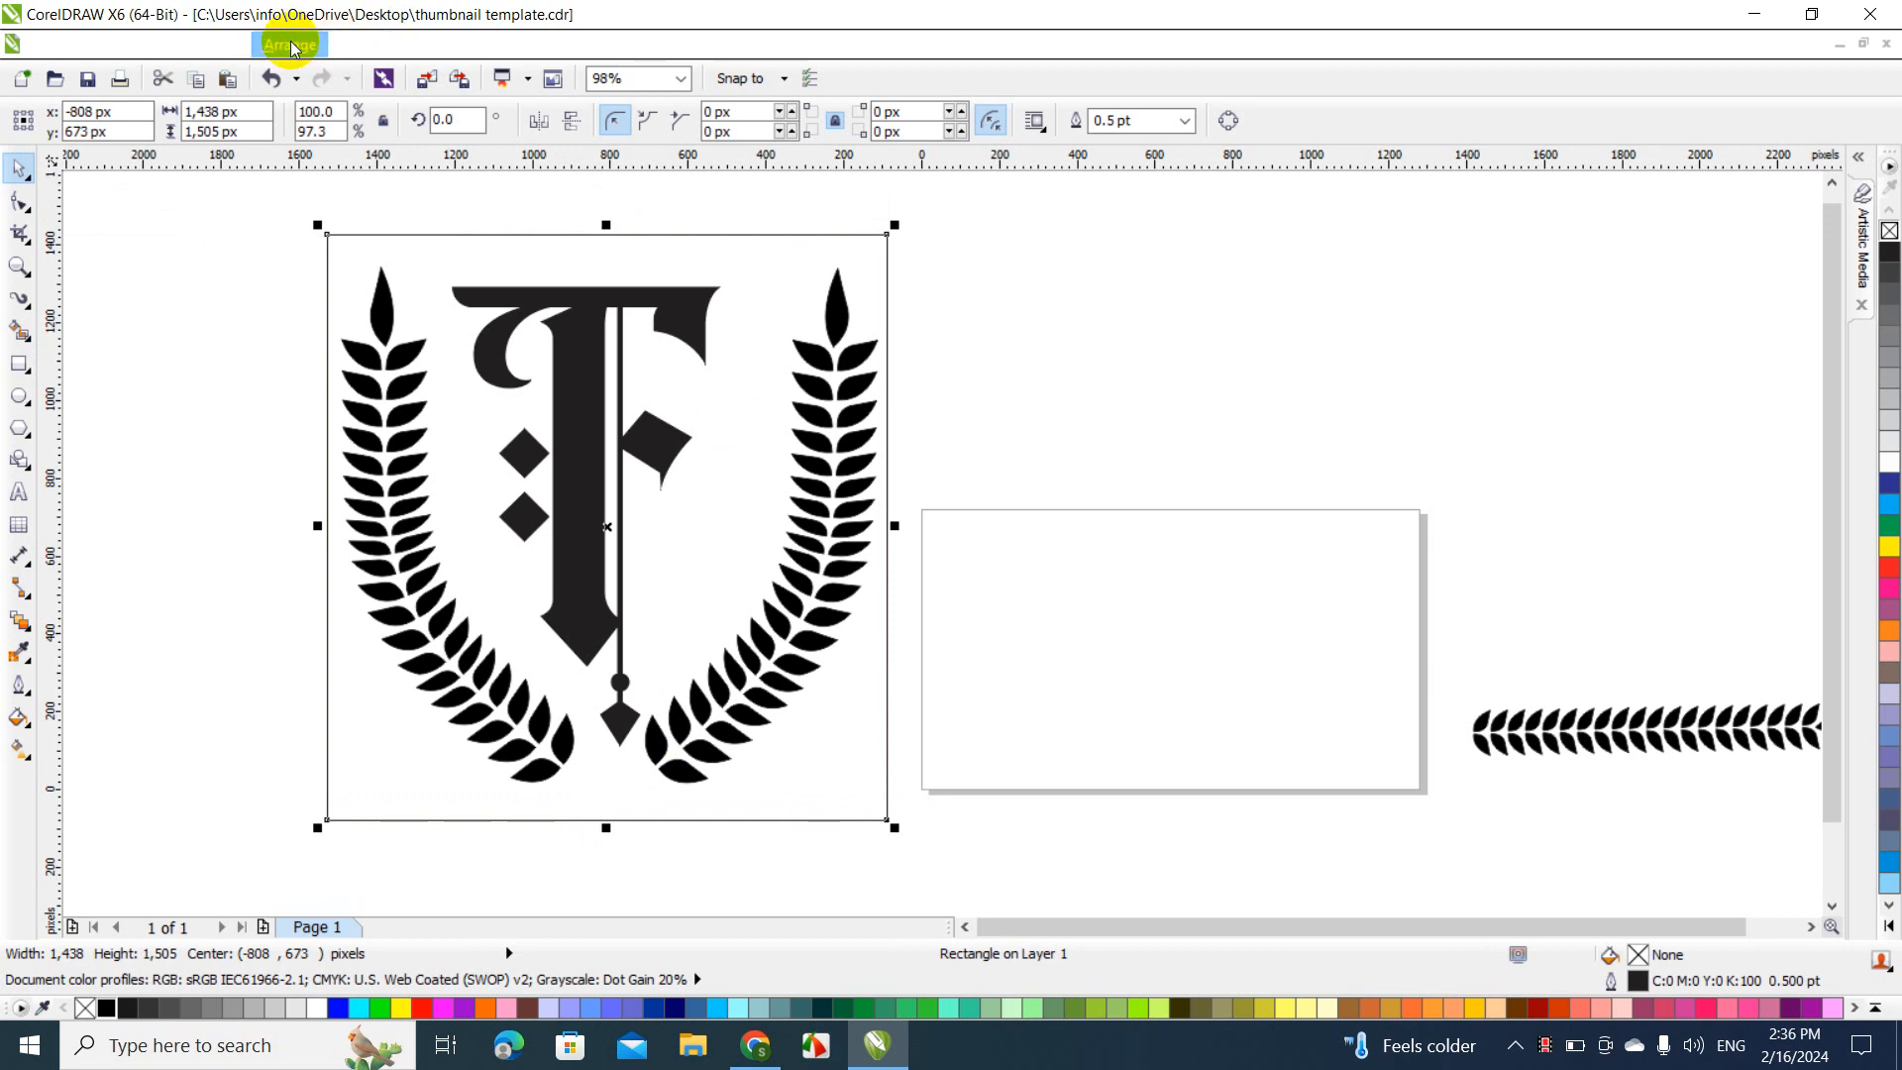
left_click(324, 44)
mouse_move(382, 574)
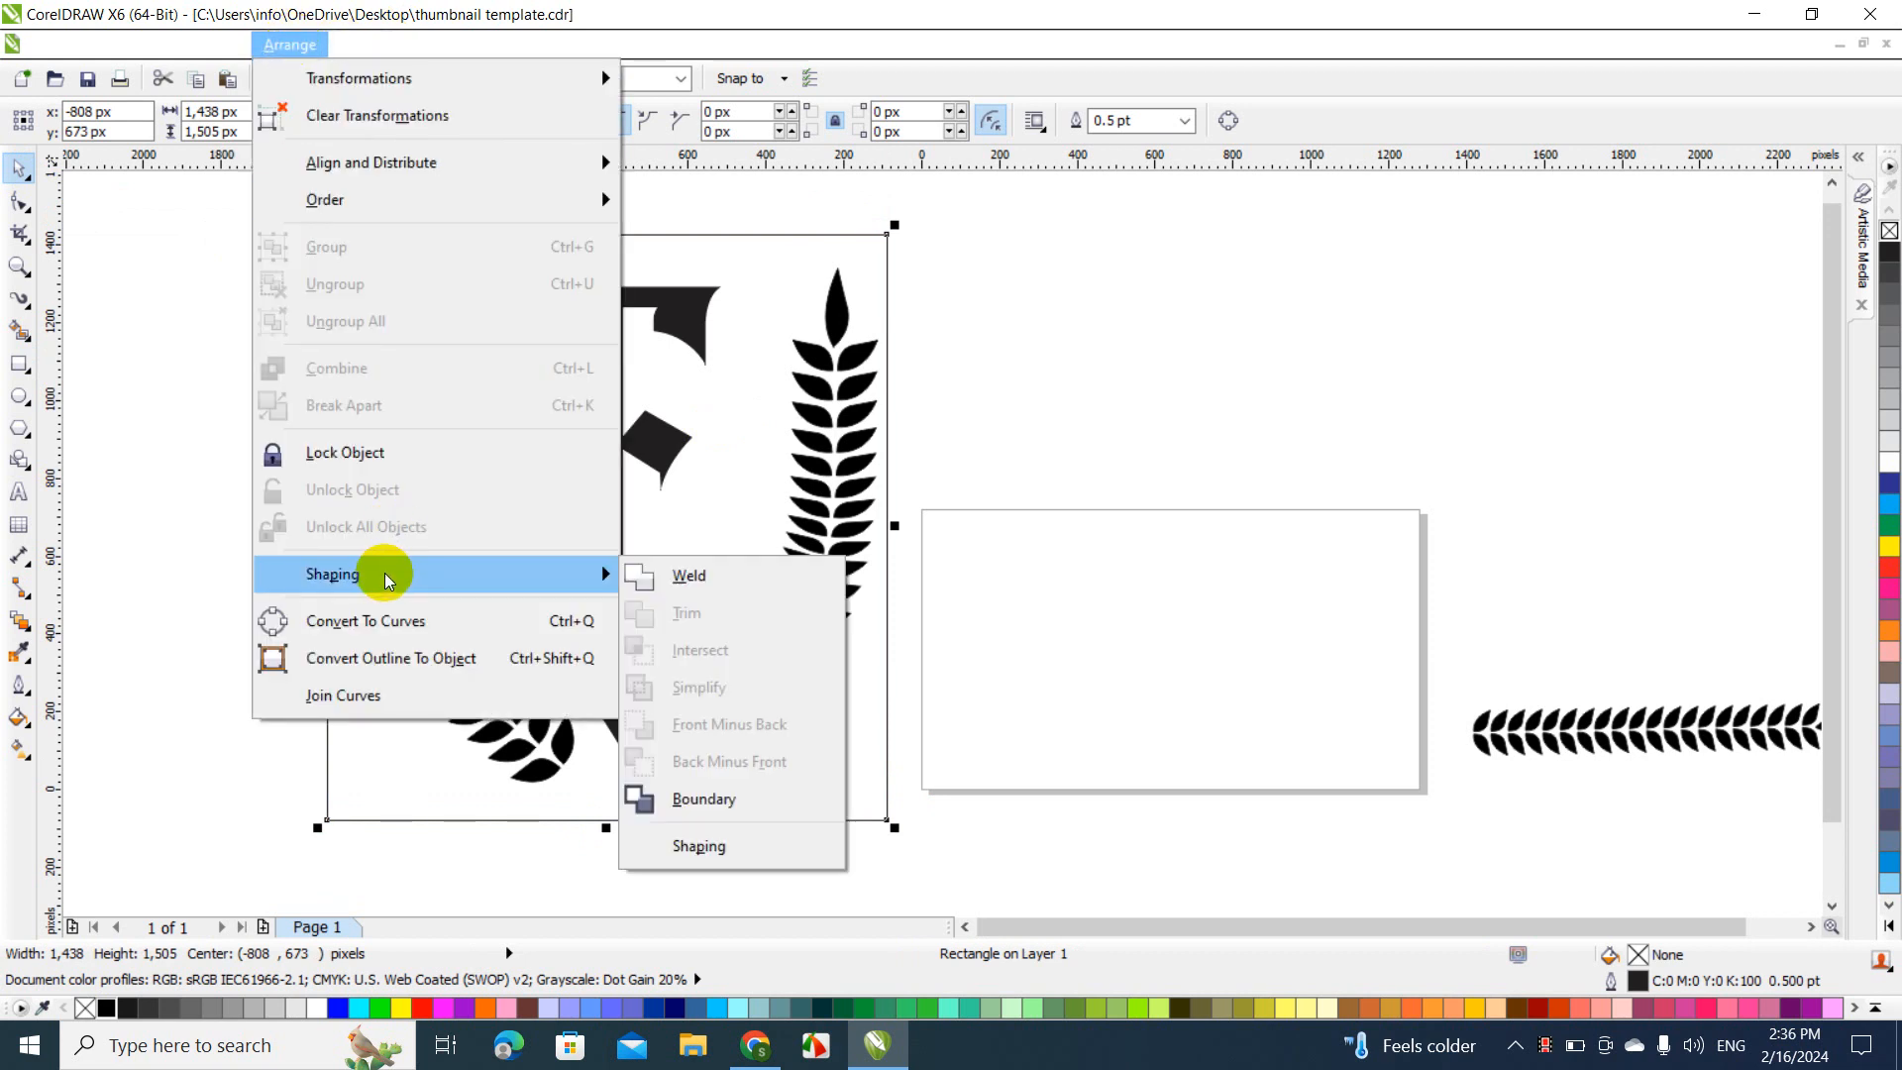
left_click(764, 591)
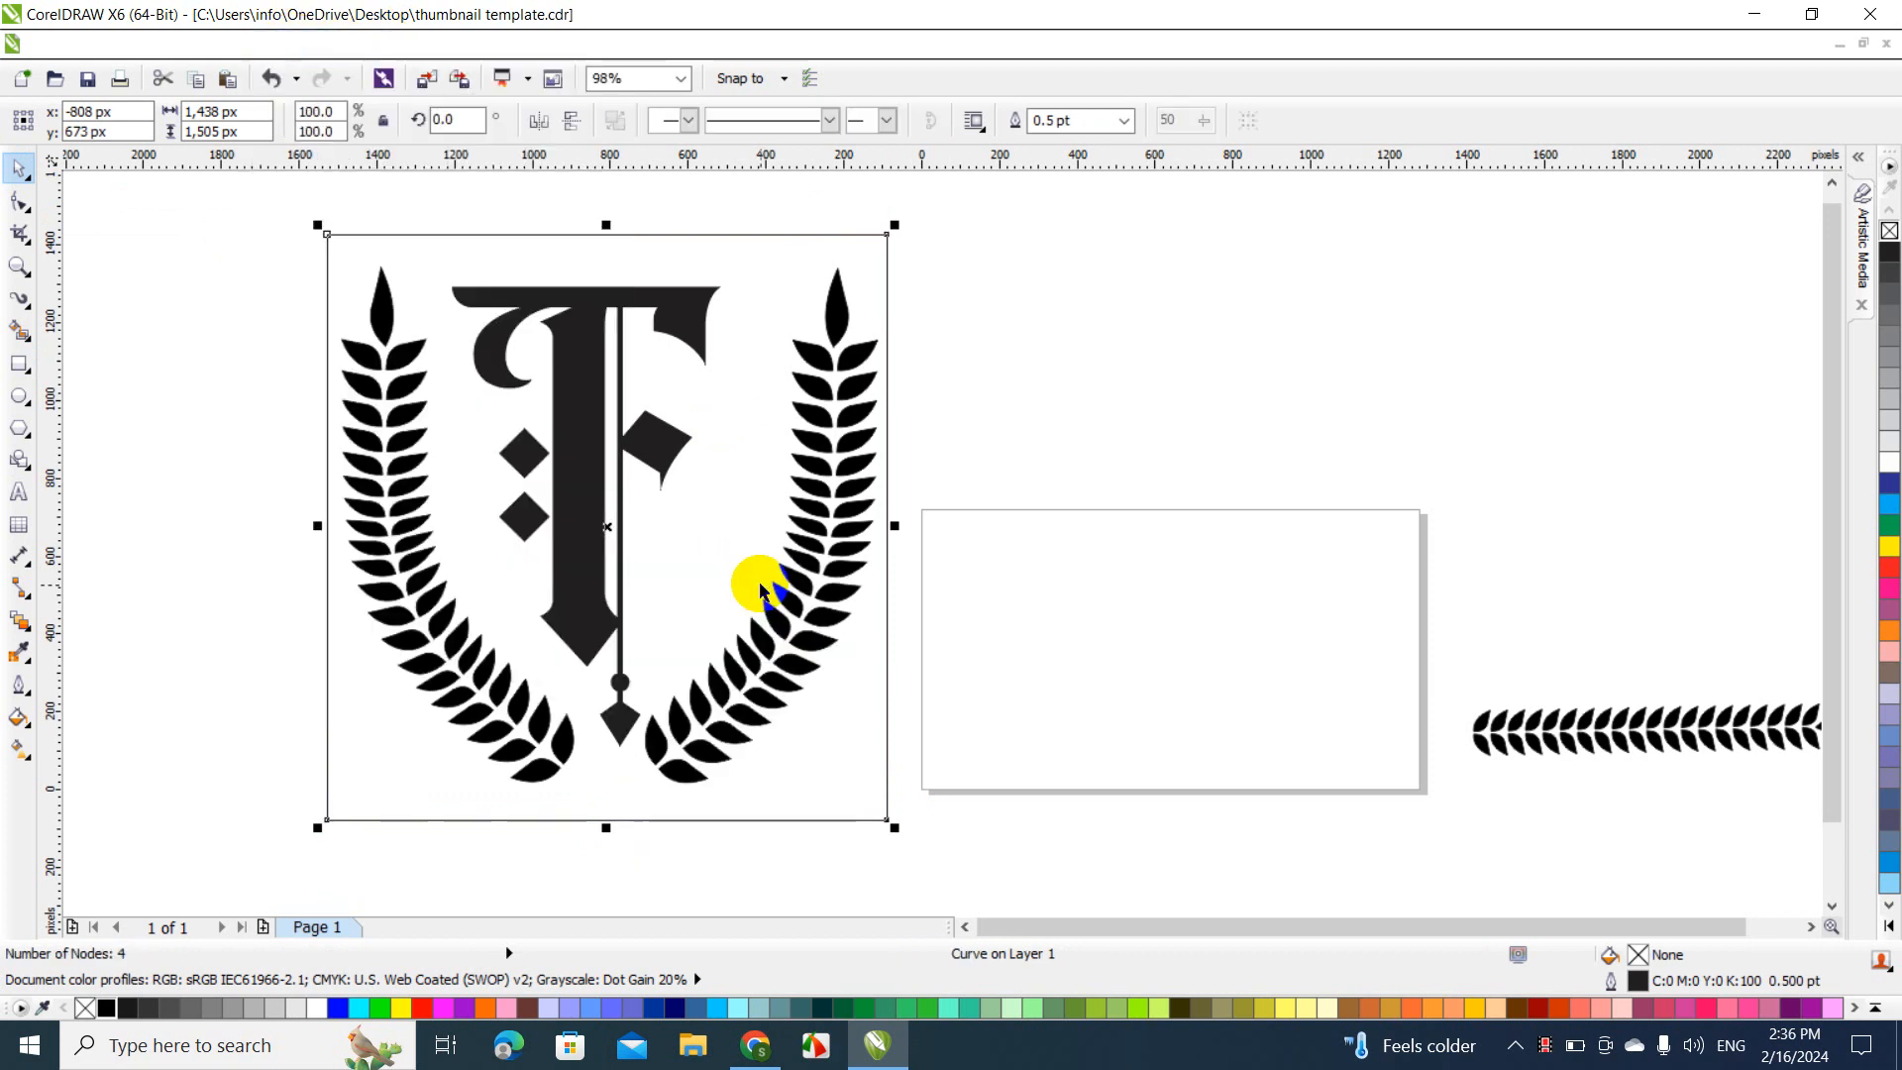
Add a node at the middle of the rectangular frame's bottom edge, at about -814, -79 px
left_click(1097, 753)
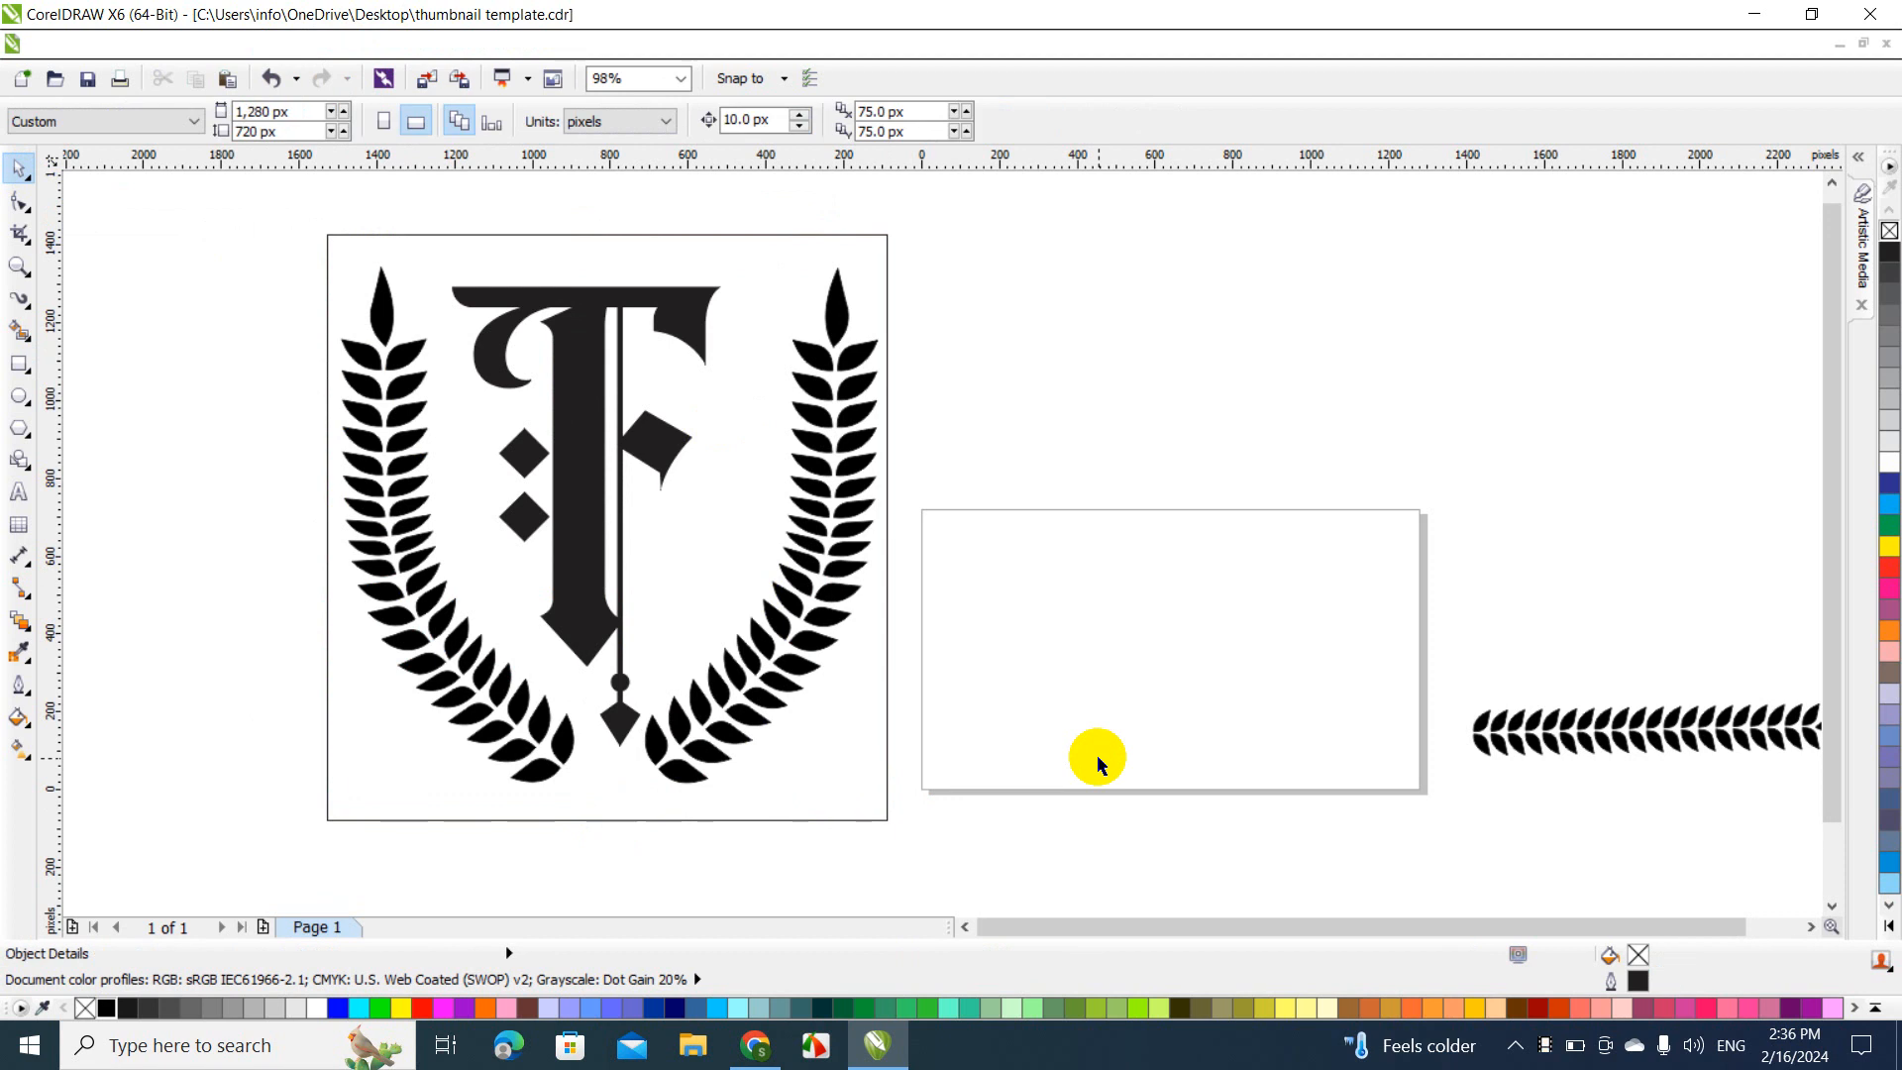
left_click(604, 820)
key("F10")
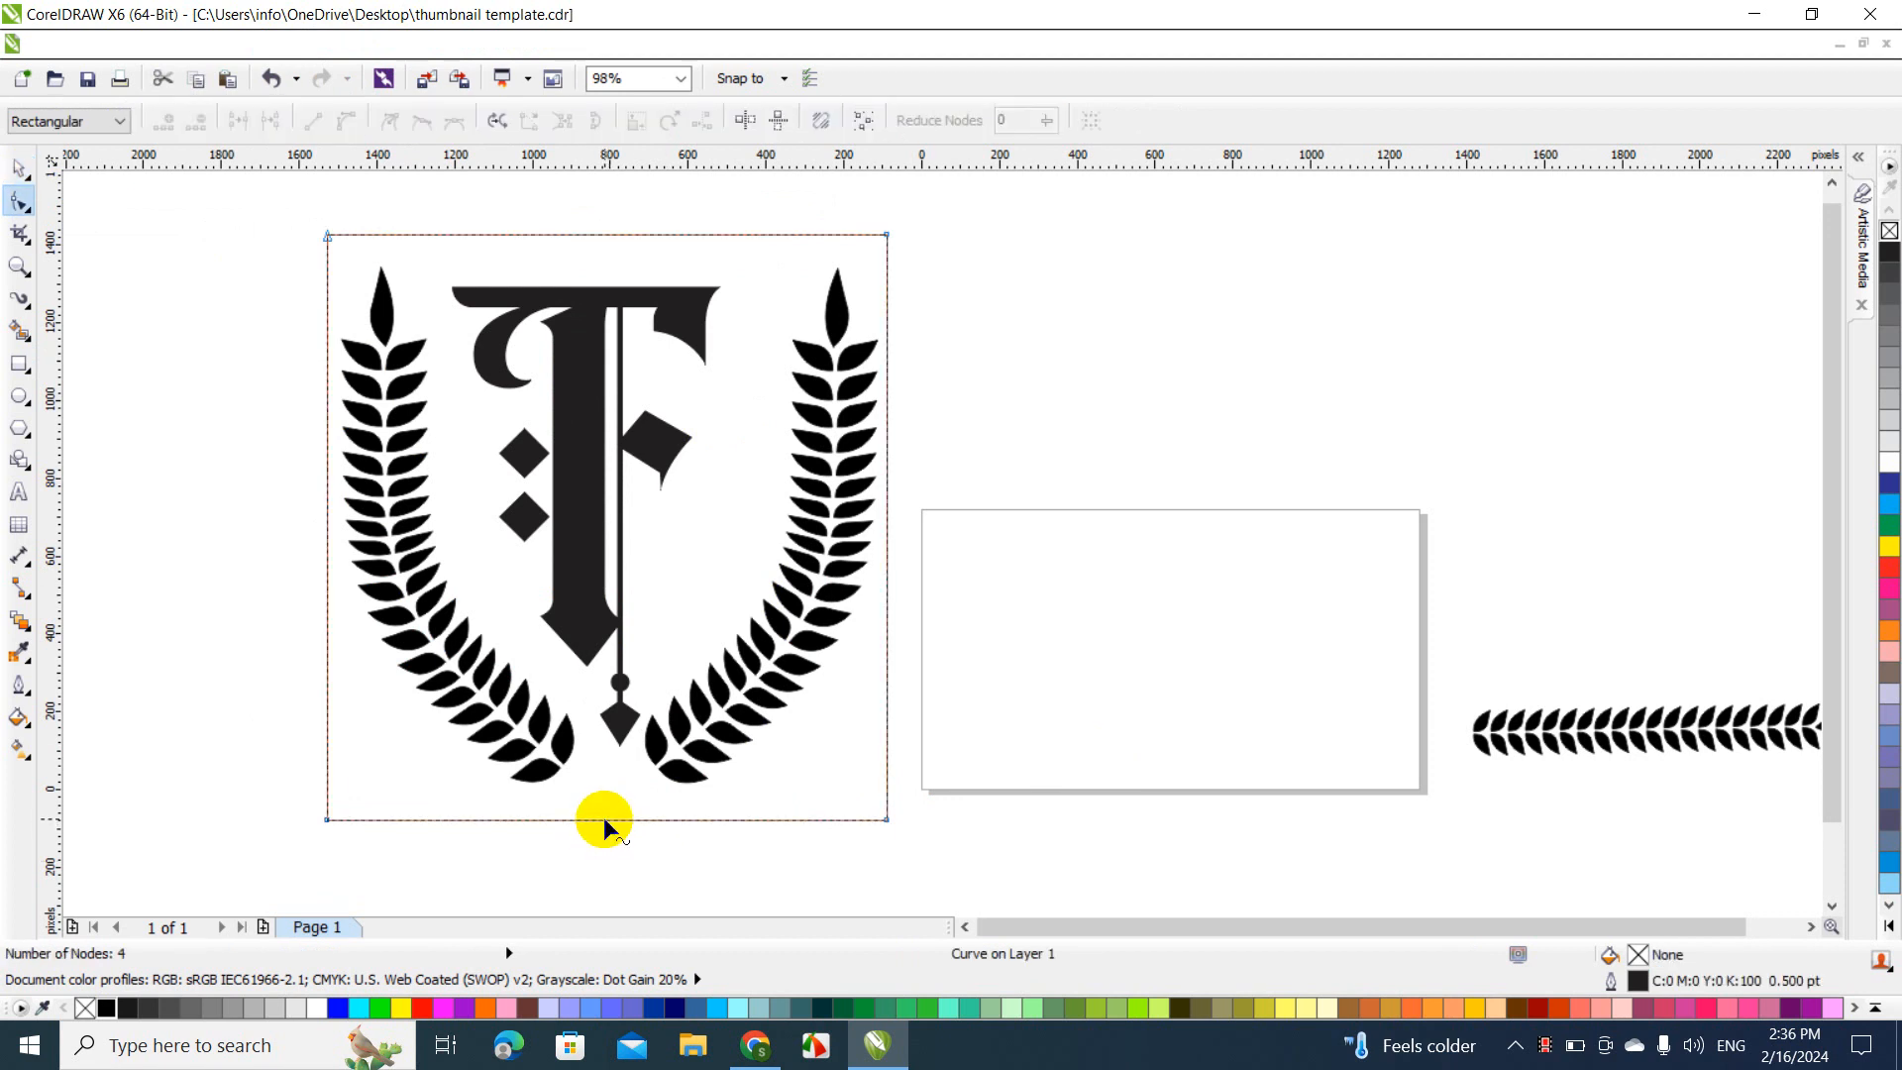
double_click(603, 818)
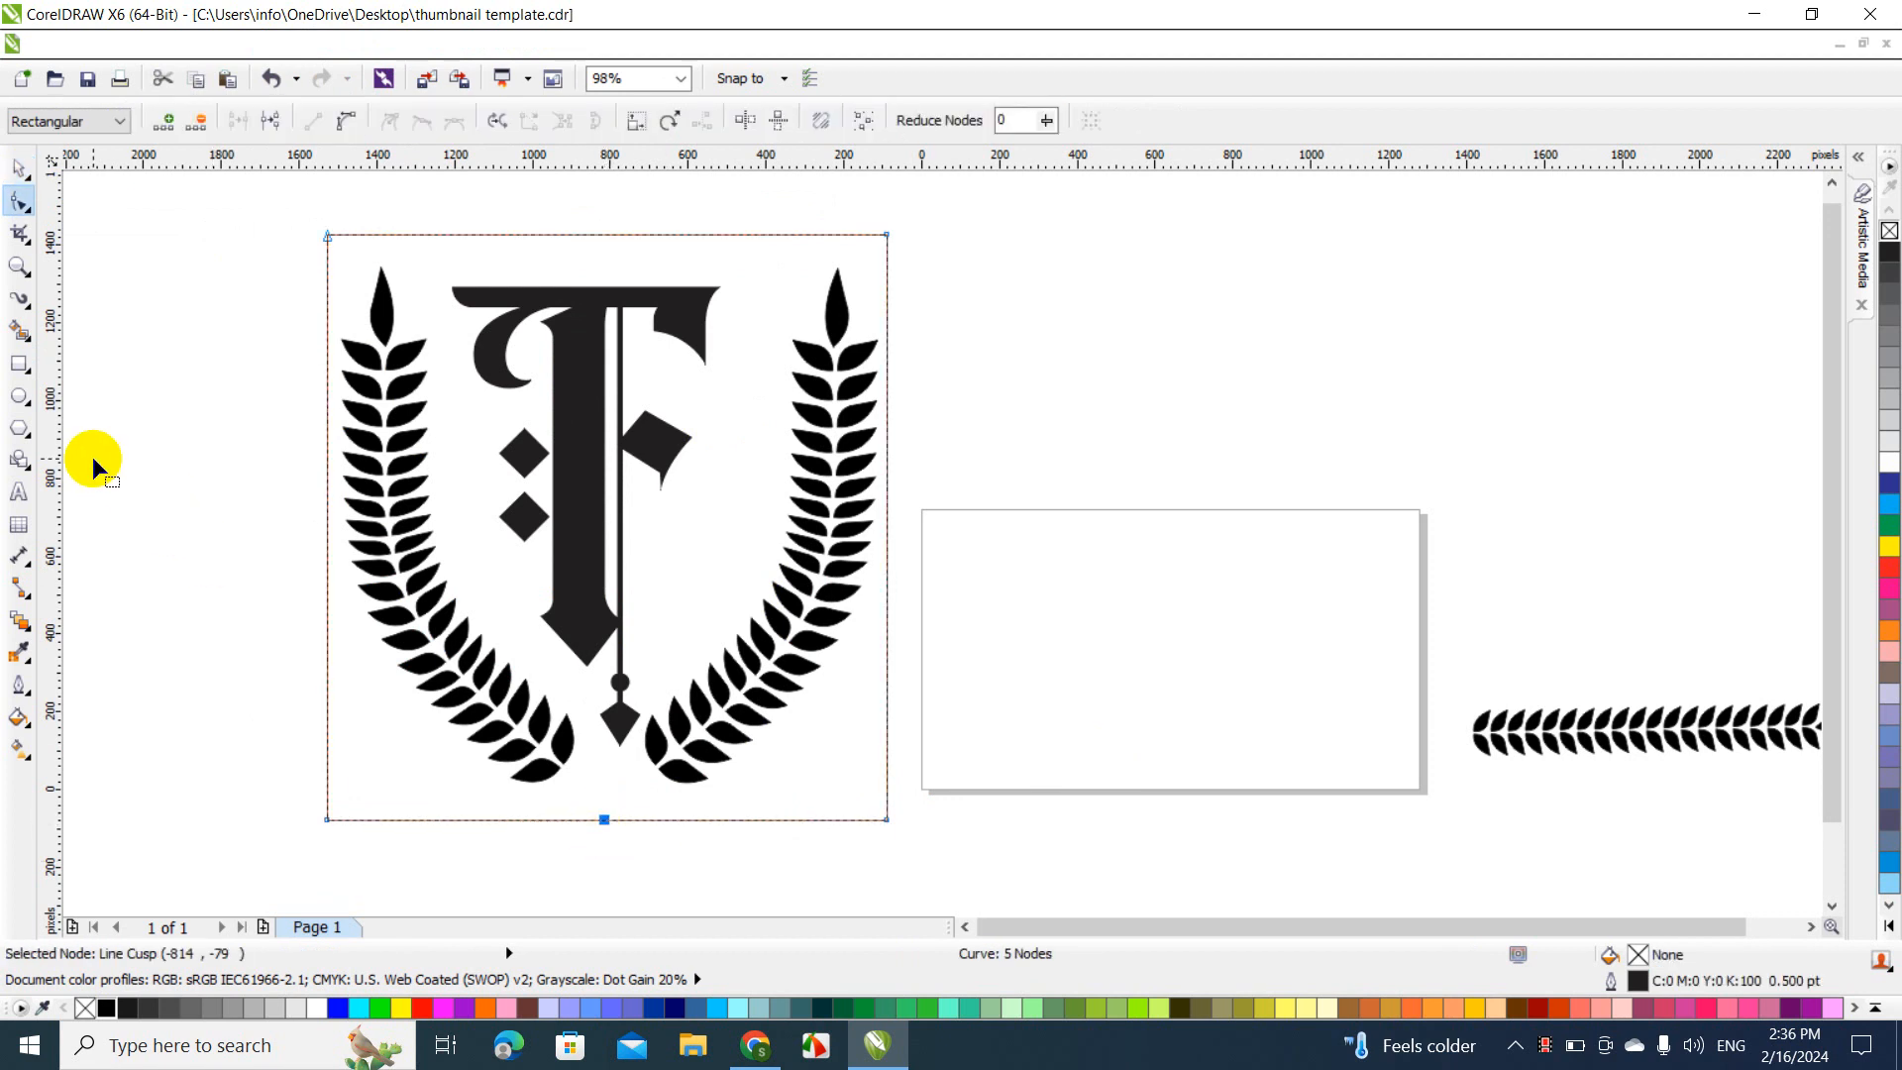
Place a vertical guideline through the frame's bottom-edge node and shift it to about -827 px
left_click_drag(55, 426, 605, 608)
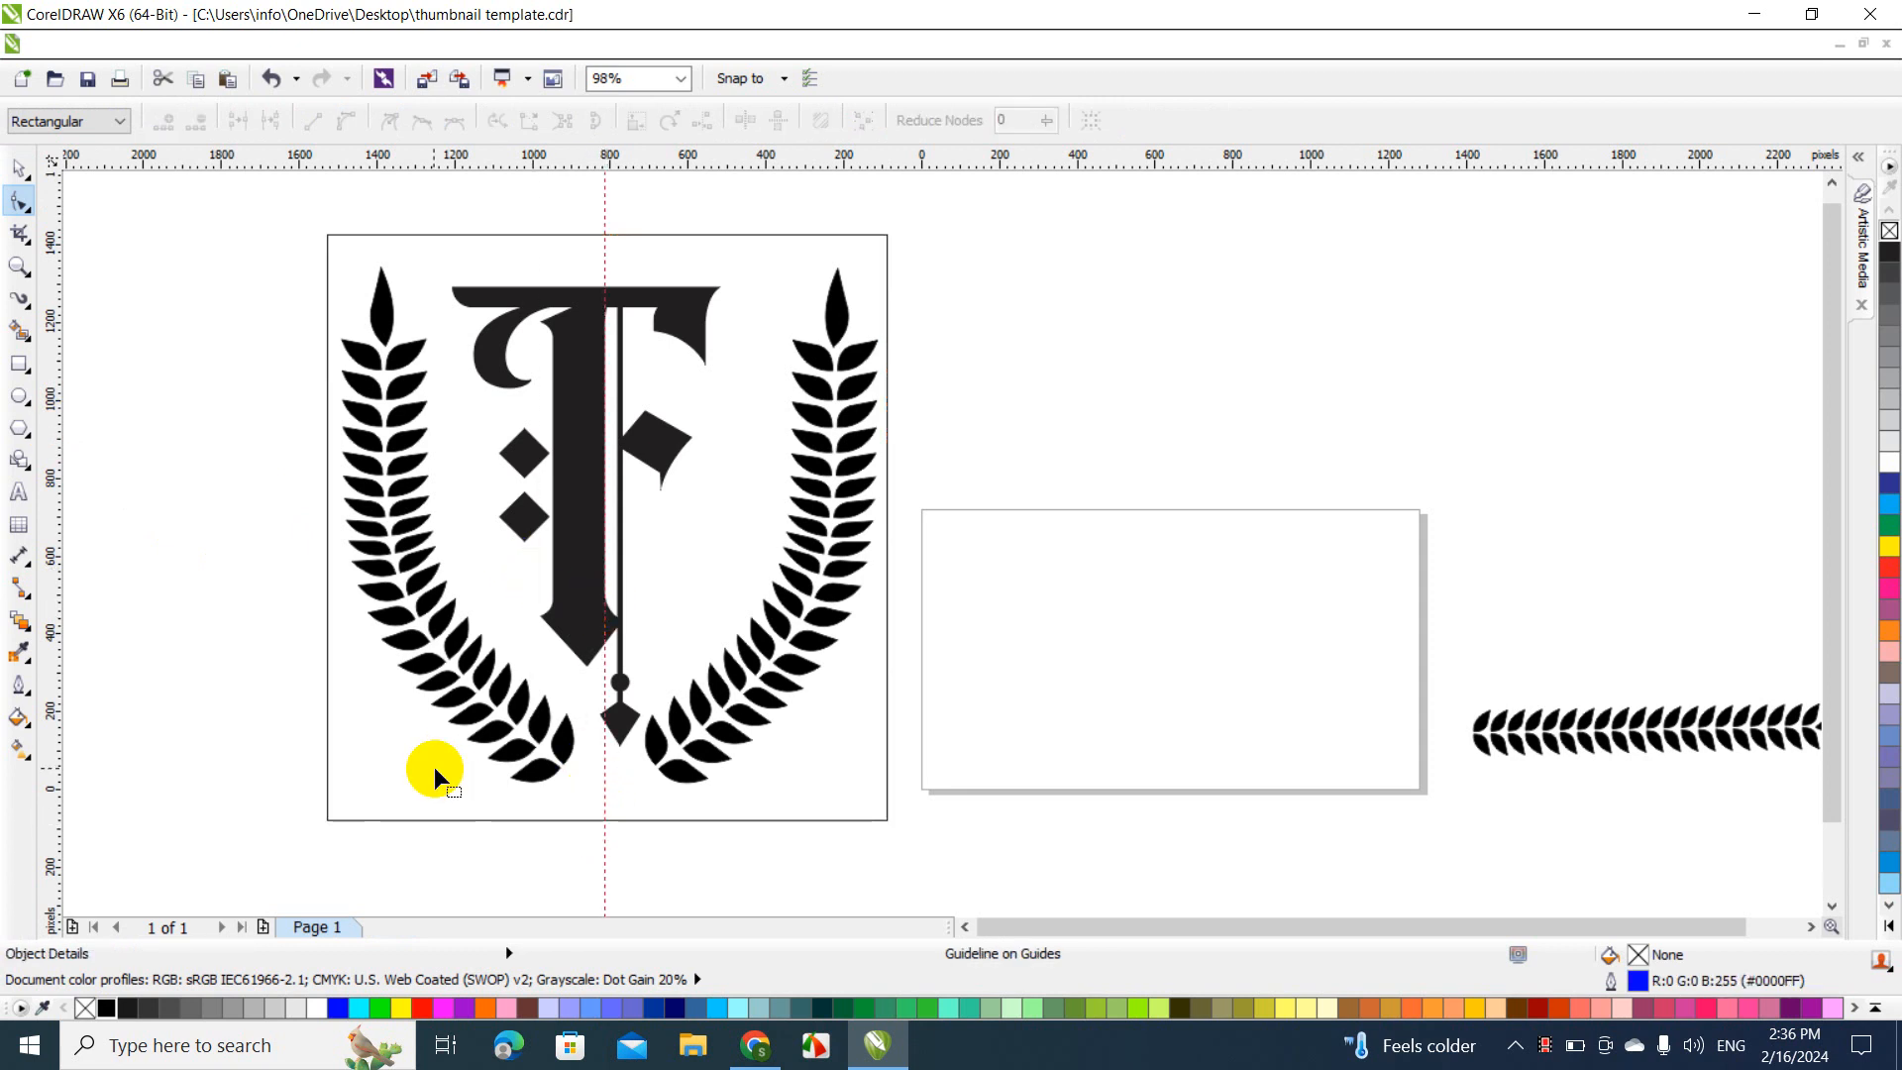
left_click(24, 171)
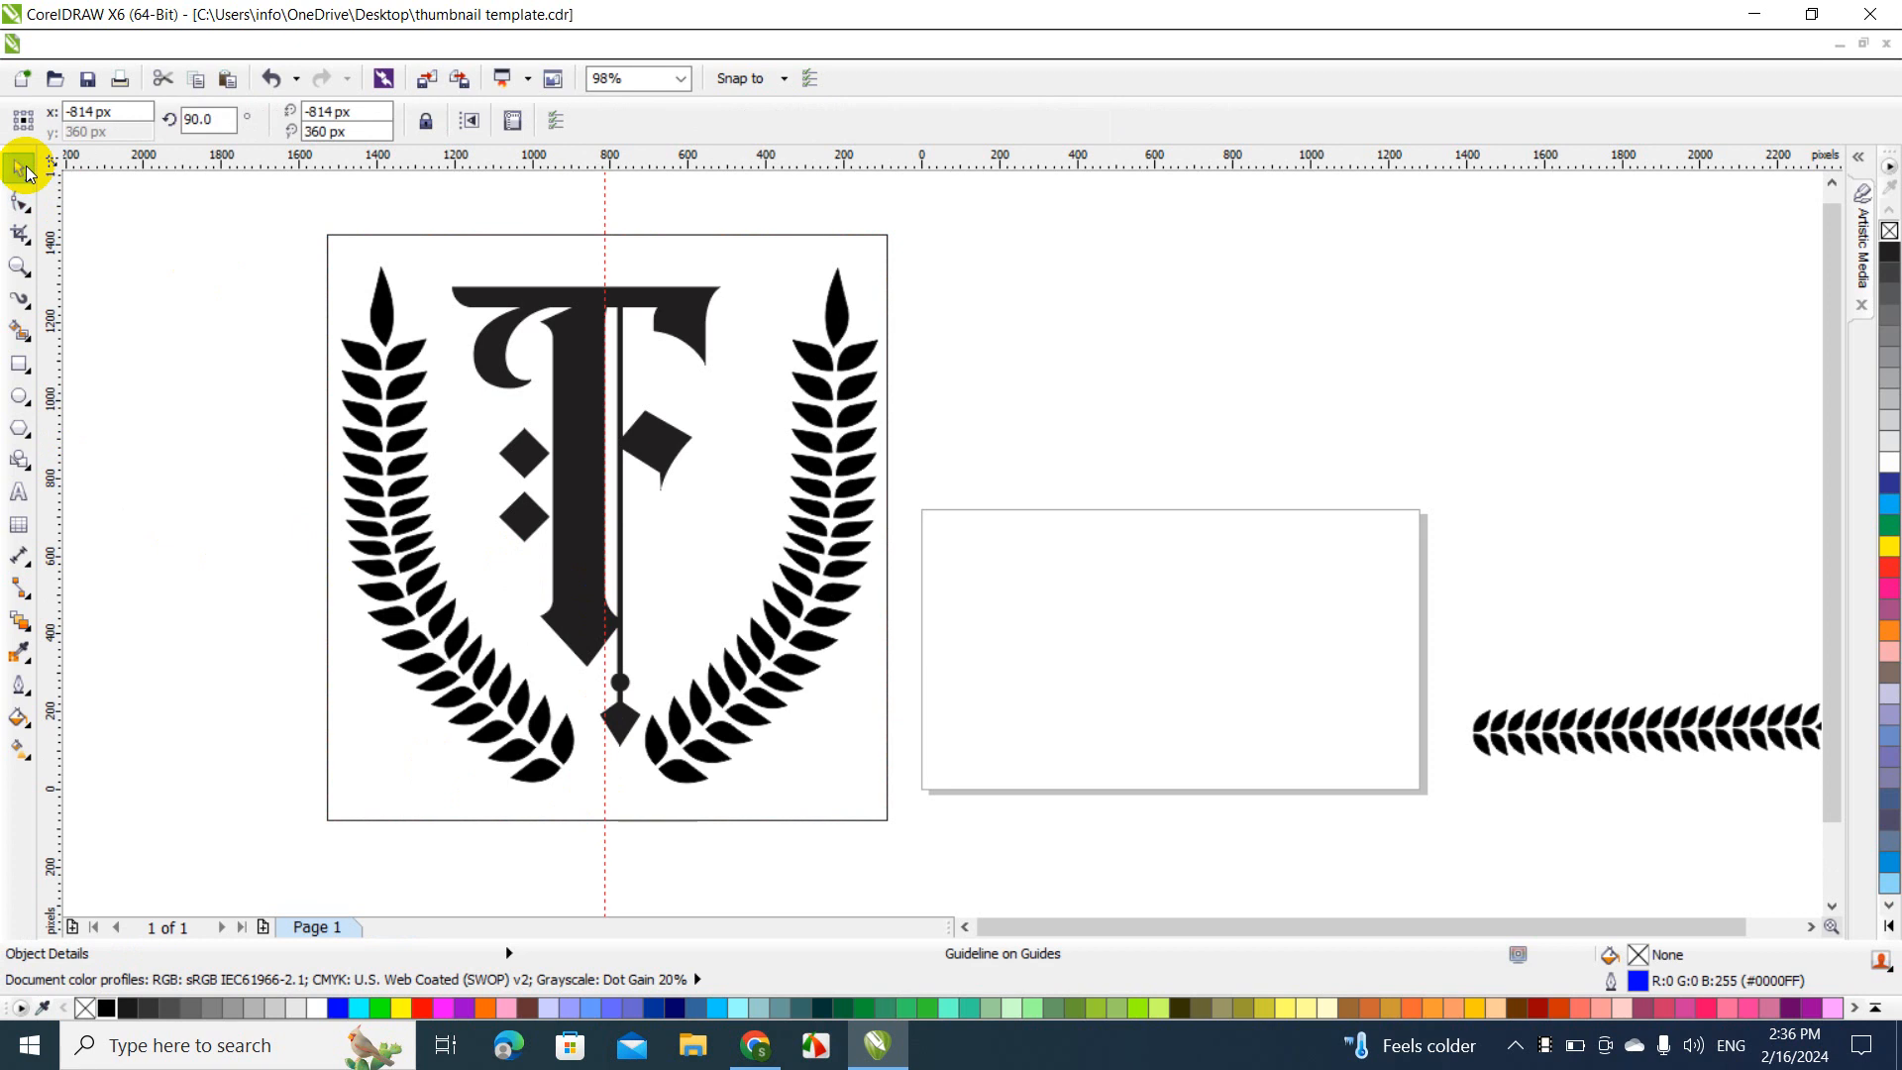
left_click(263, 287)
left_click(431, 253)
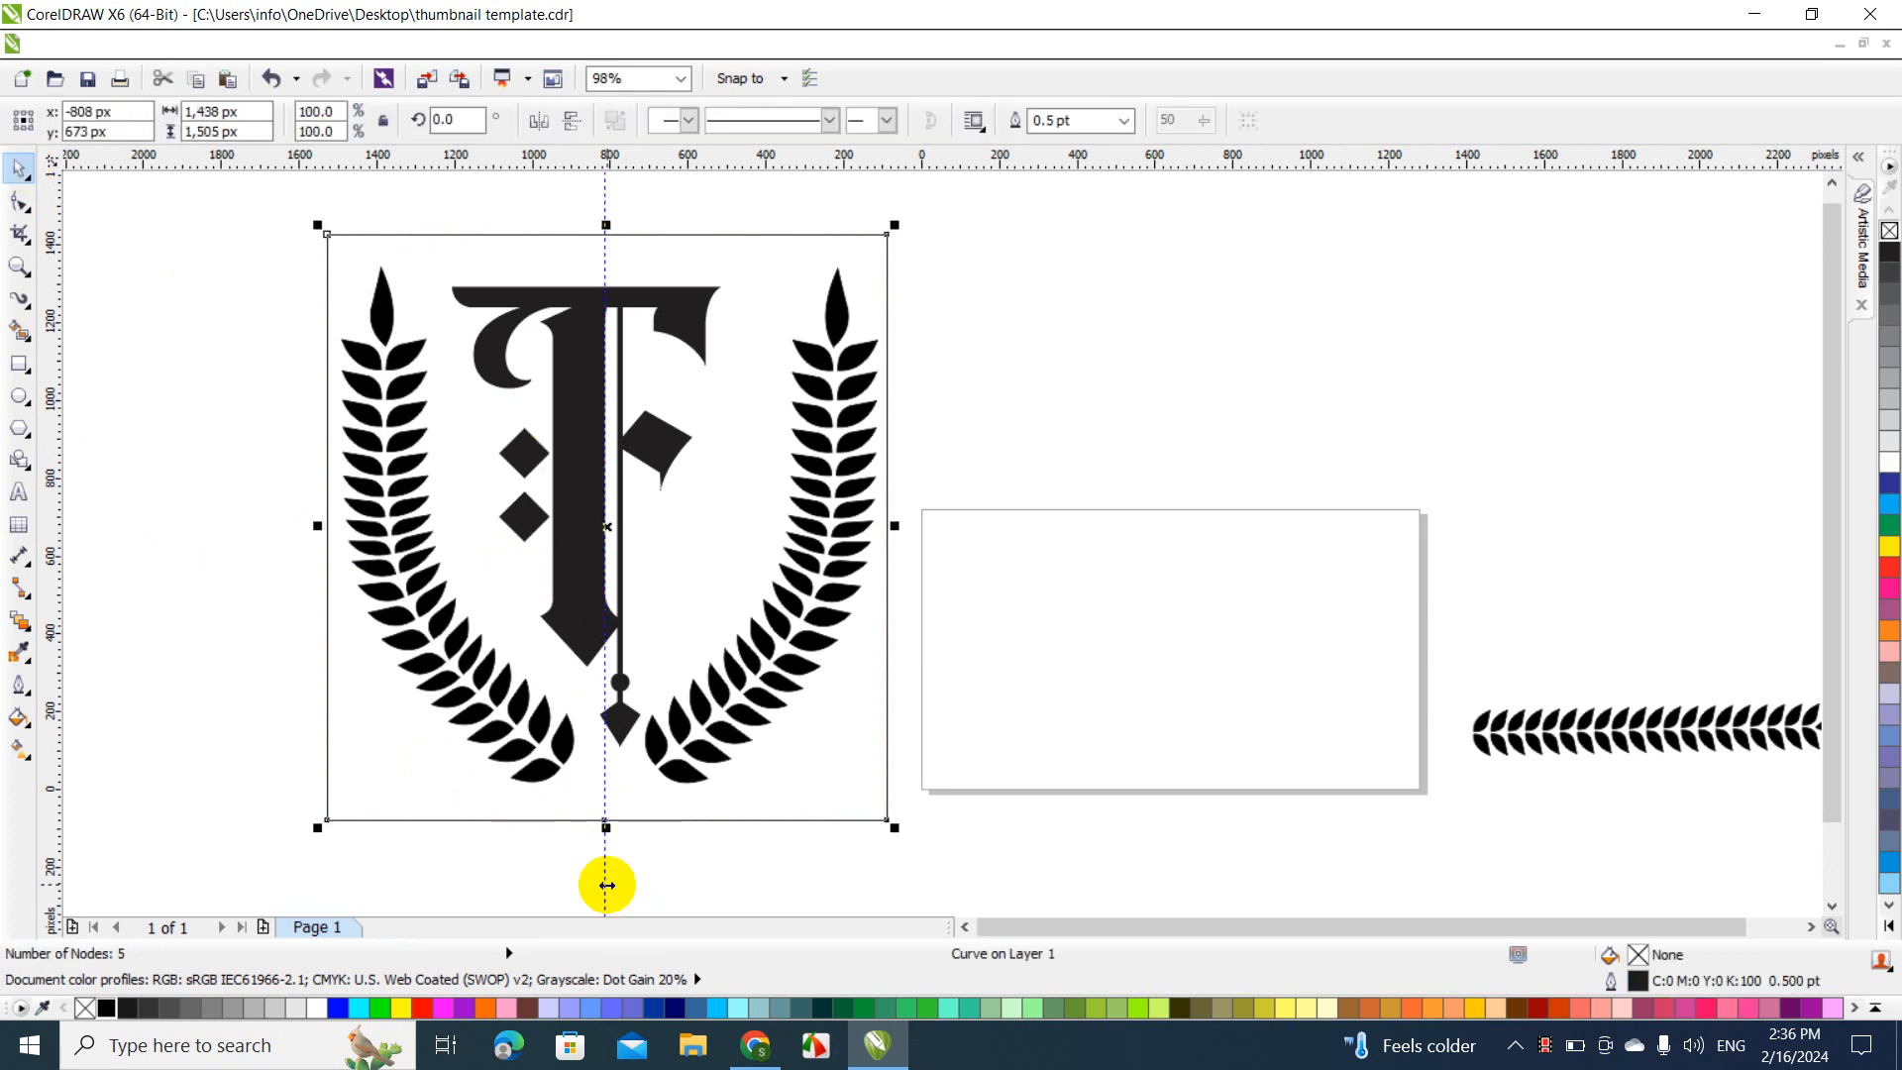
mouse_move(606, 884)
left_mouse_down()
mouse_move(655, 885)
mouse_move(600, 881)
left_mouse_up()
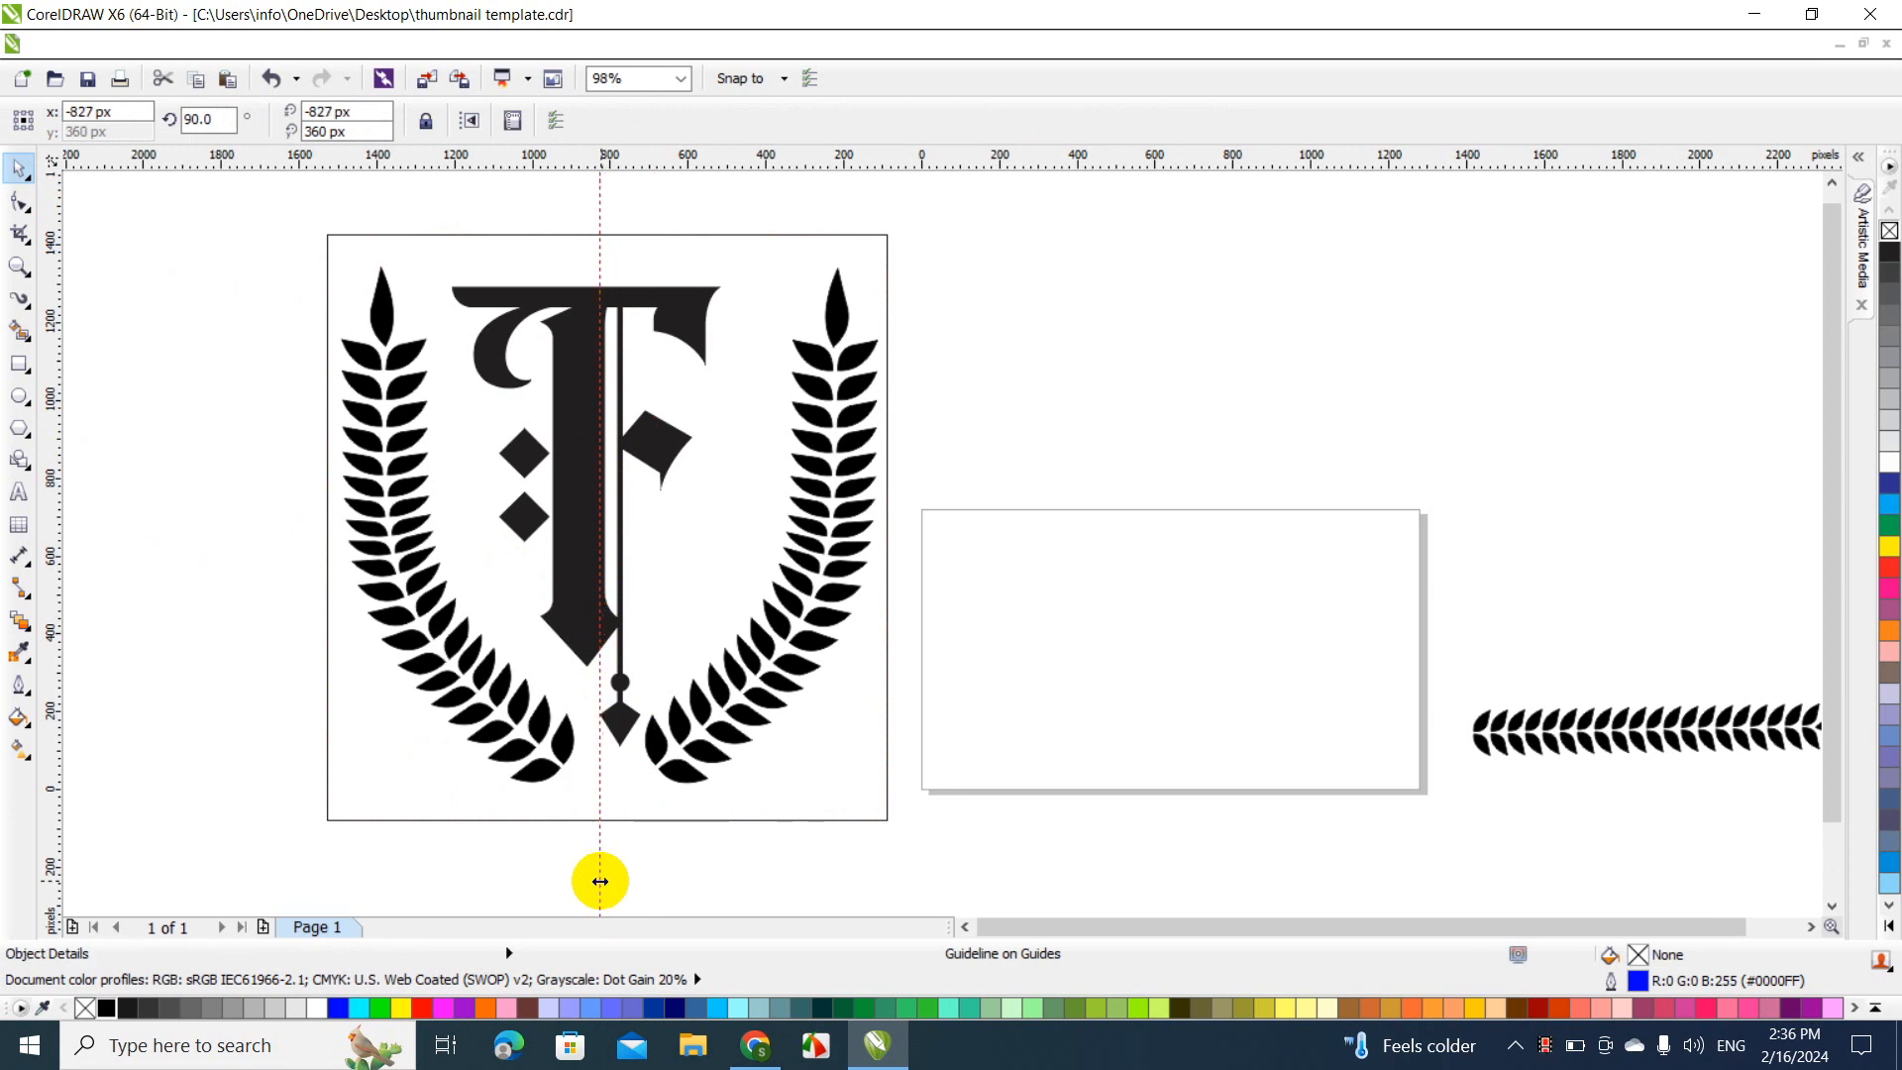
Add a node at the middle of the frame's top edge, in line with the bottom-edge node
key("F10")
left_click(606, 821)
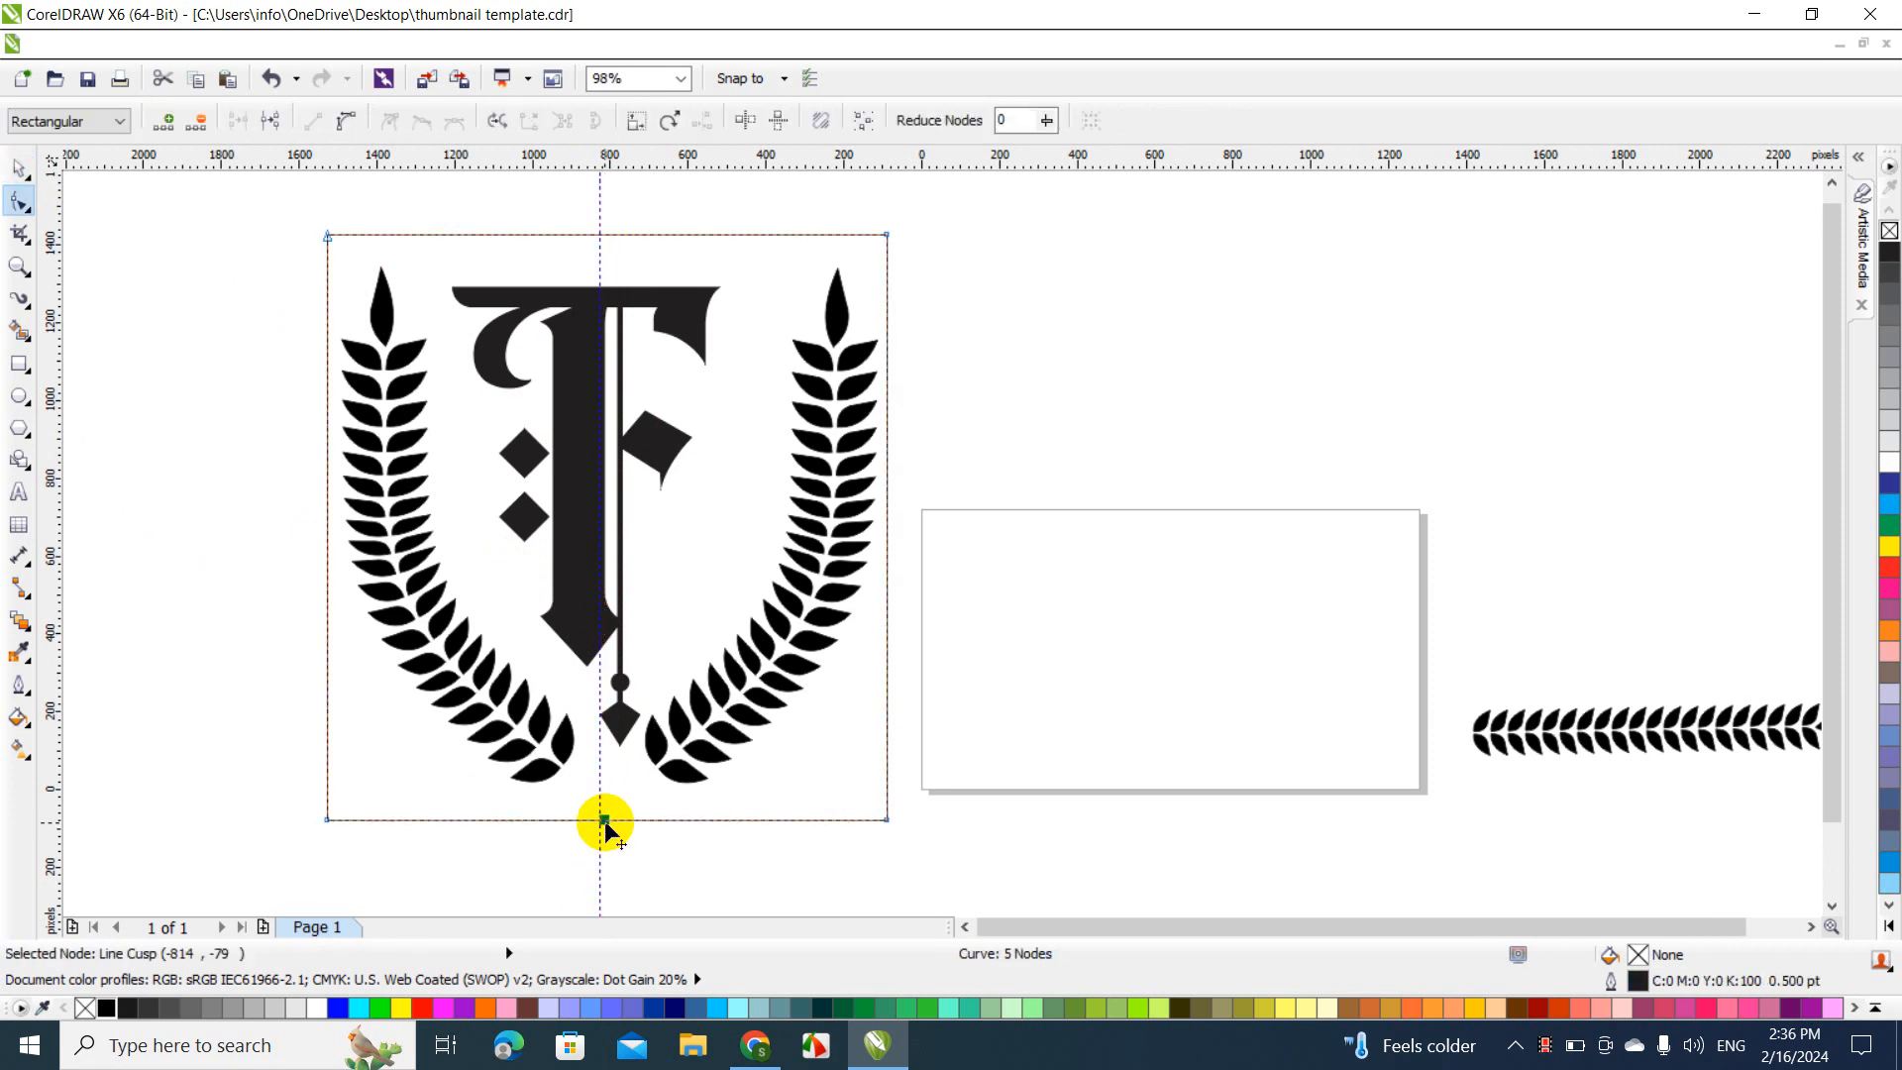
double_click(603, 235)
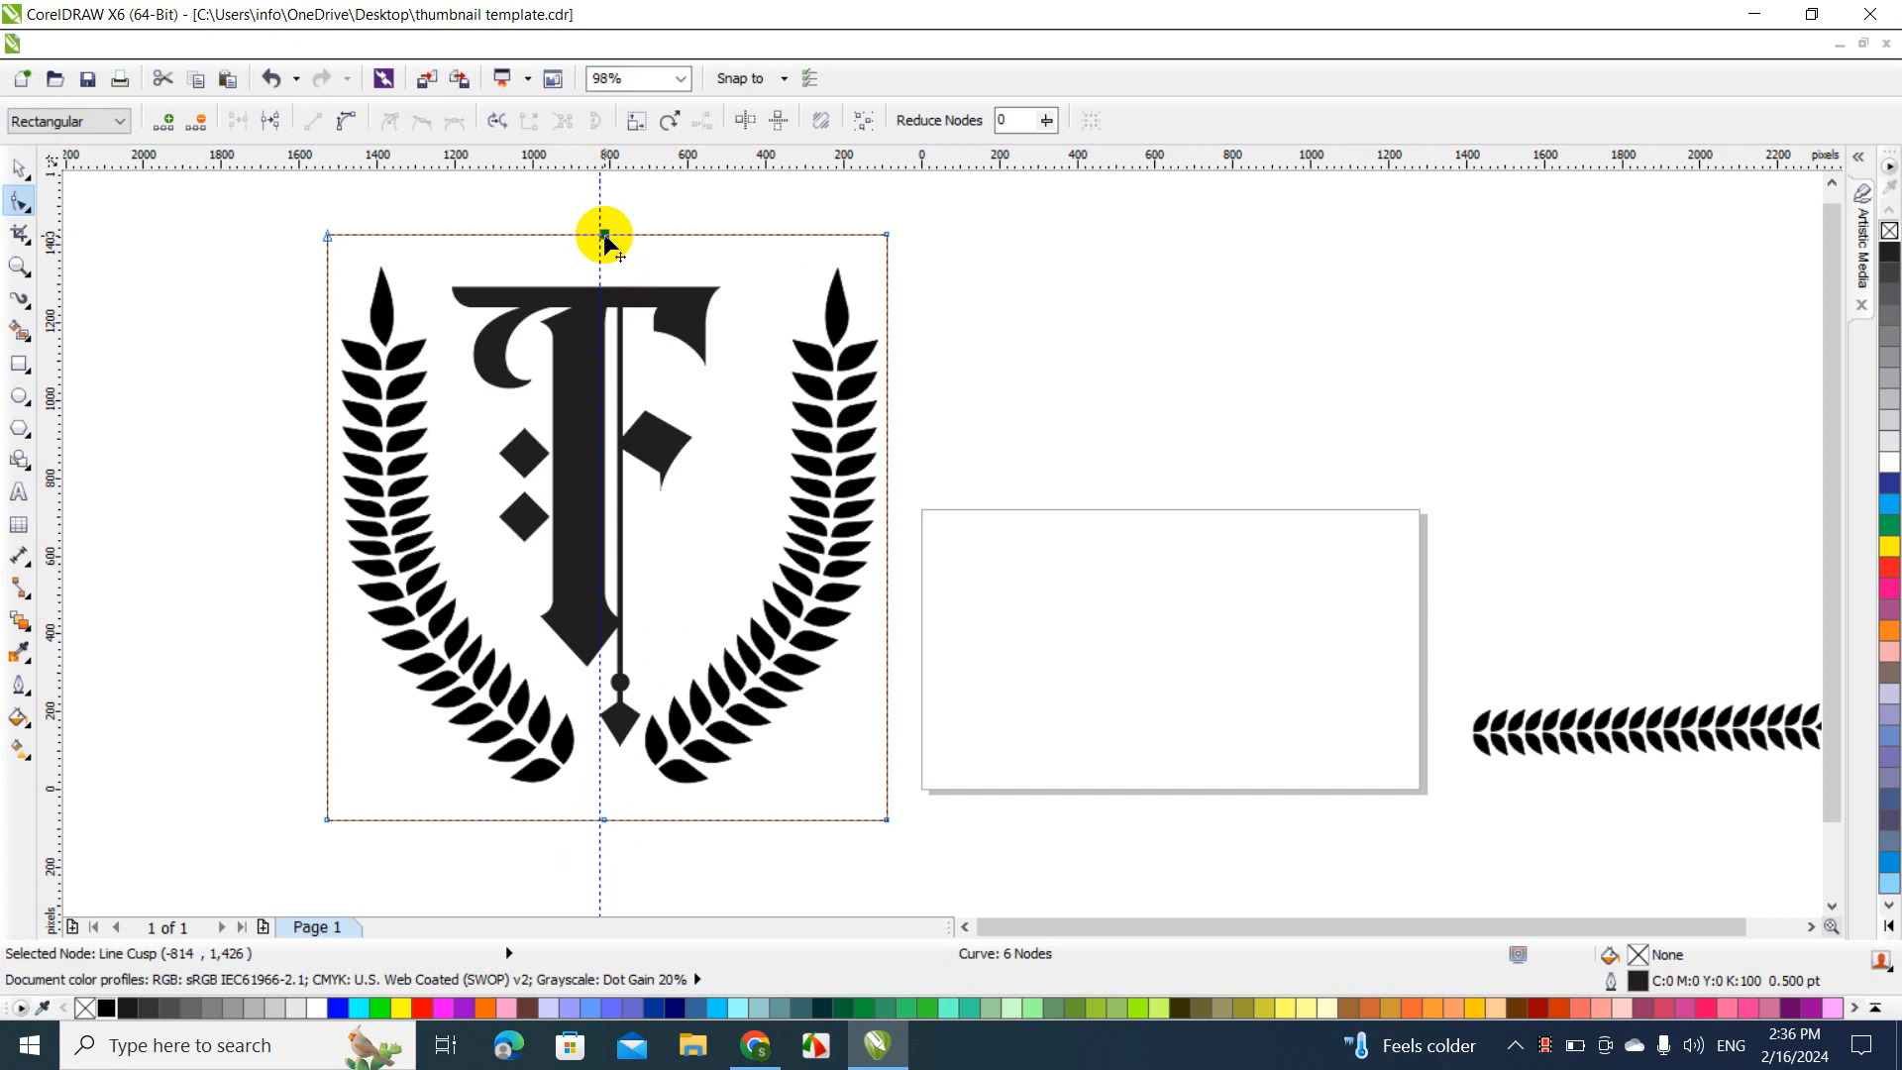
double_click(603, 235)
double_click(603, 235)
Remove the vertical guideline and delete the node at the middle of the frame's top edge
left_click(18, 168)
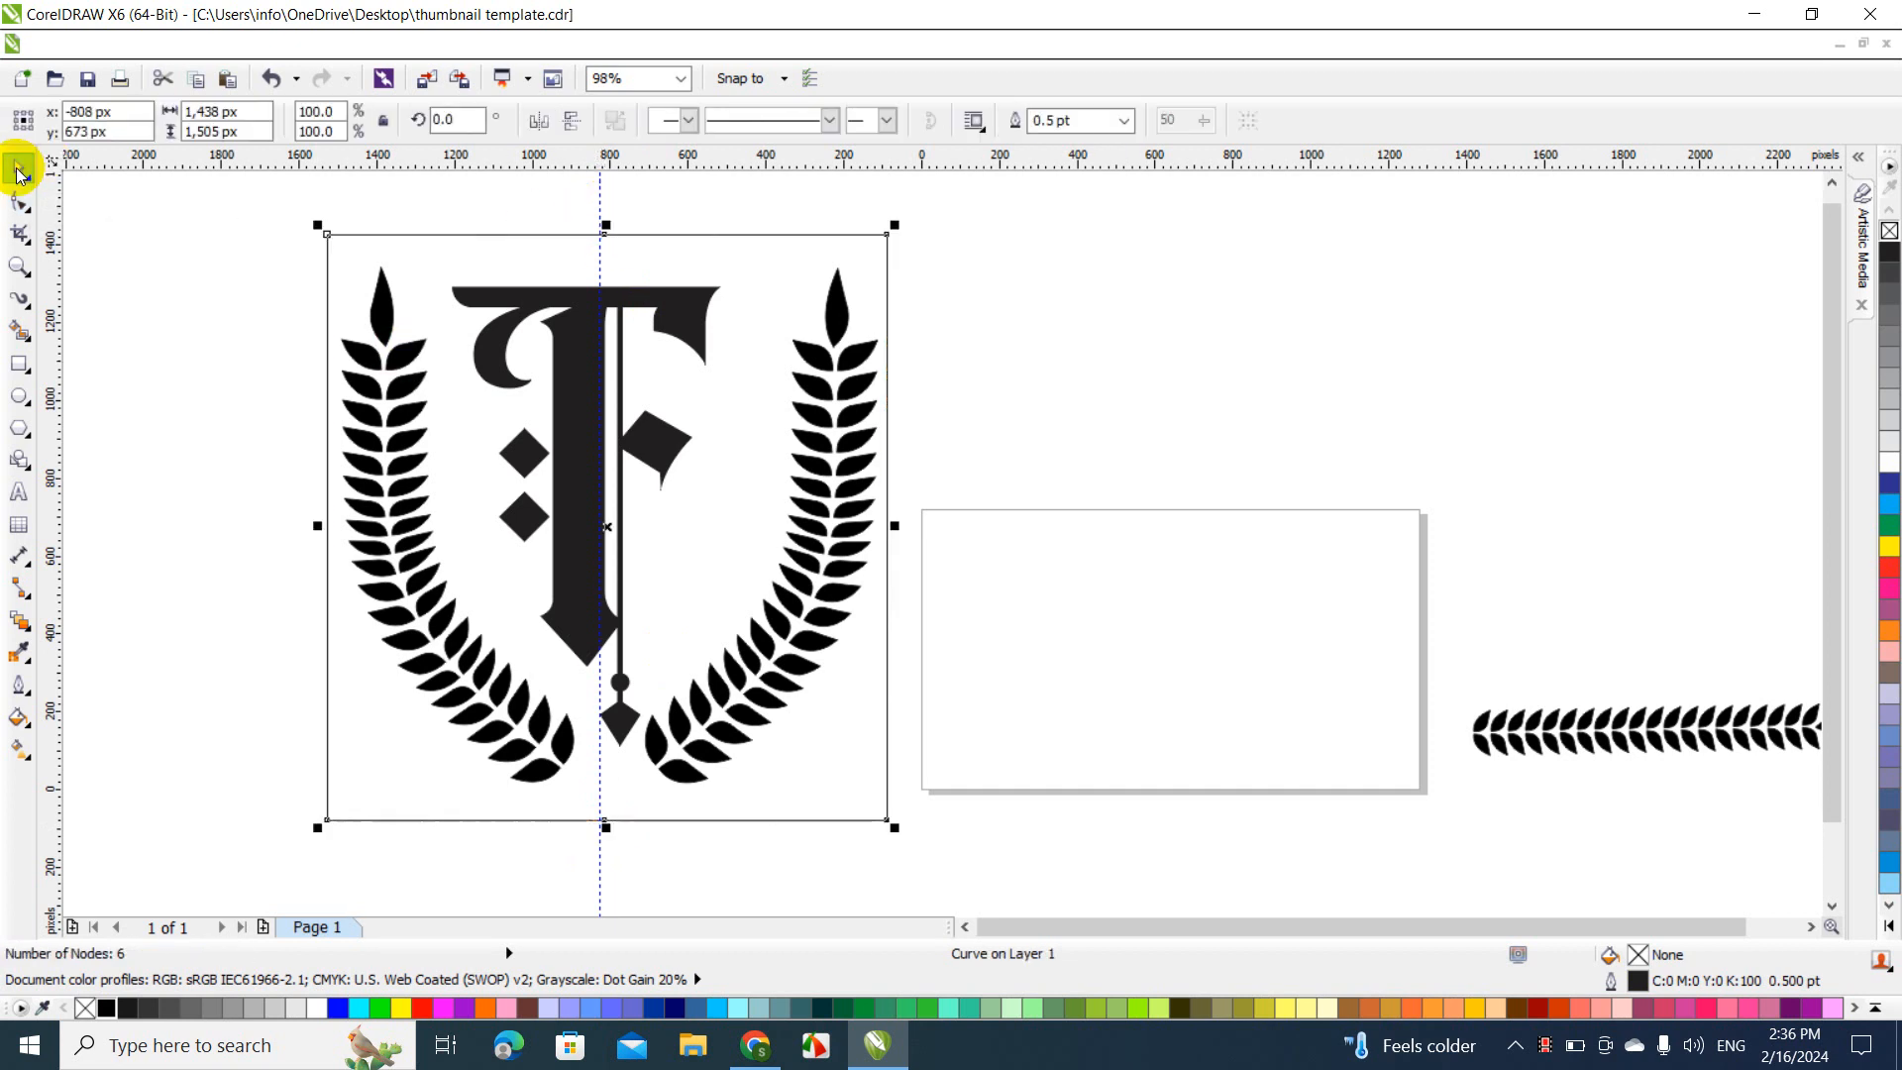
key("Escape")
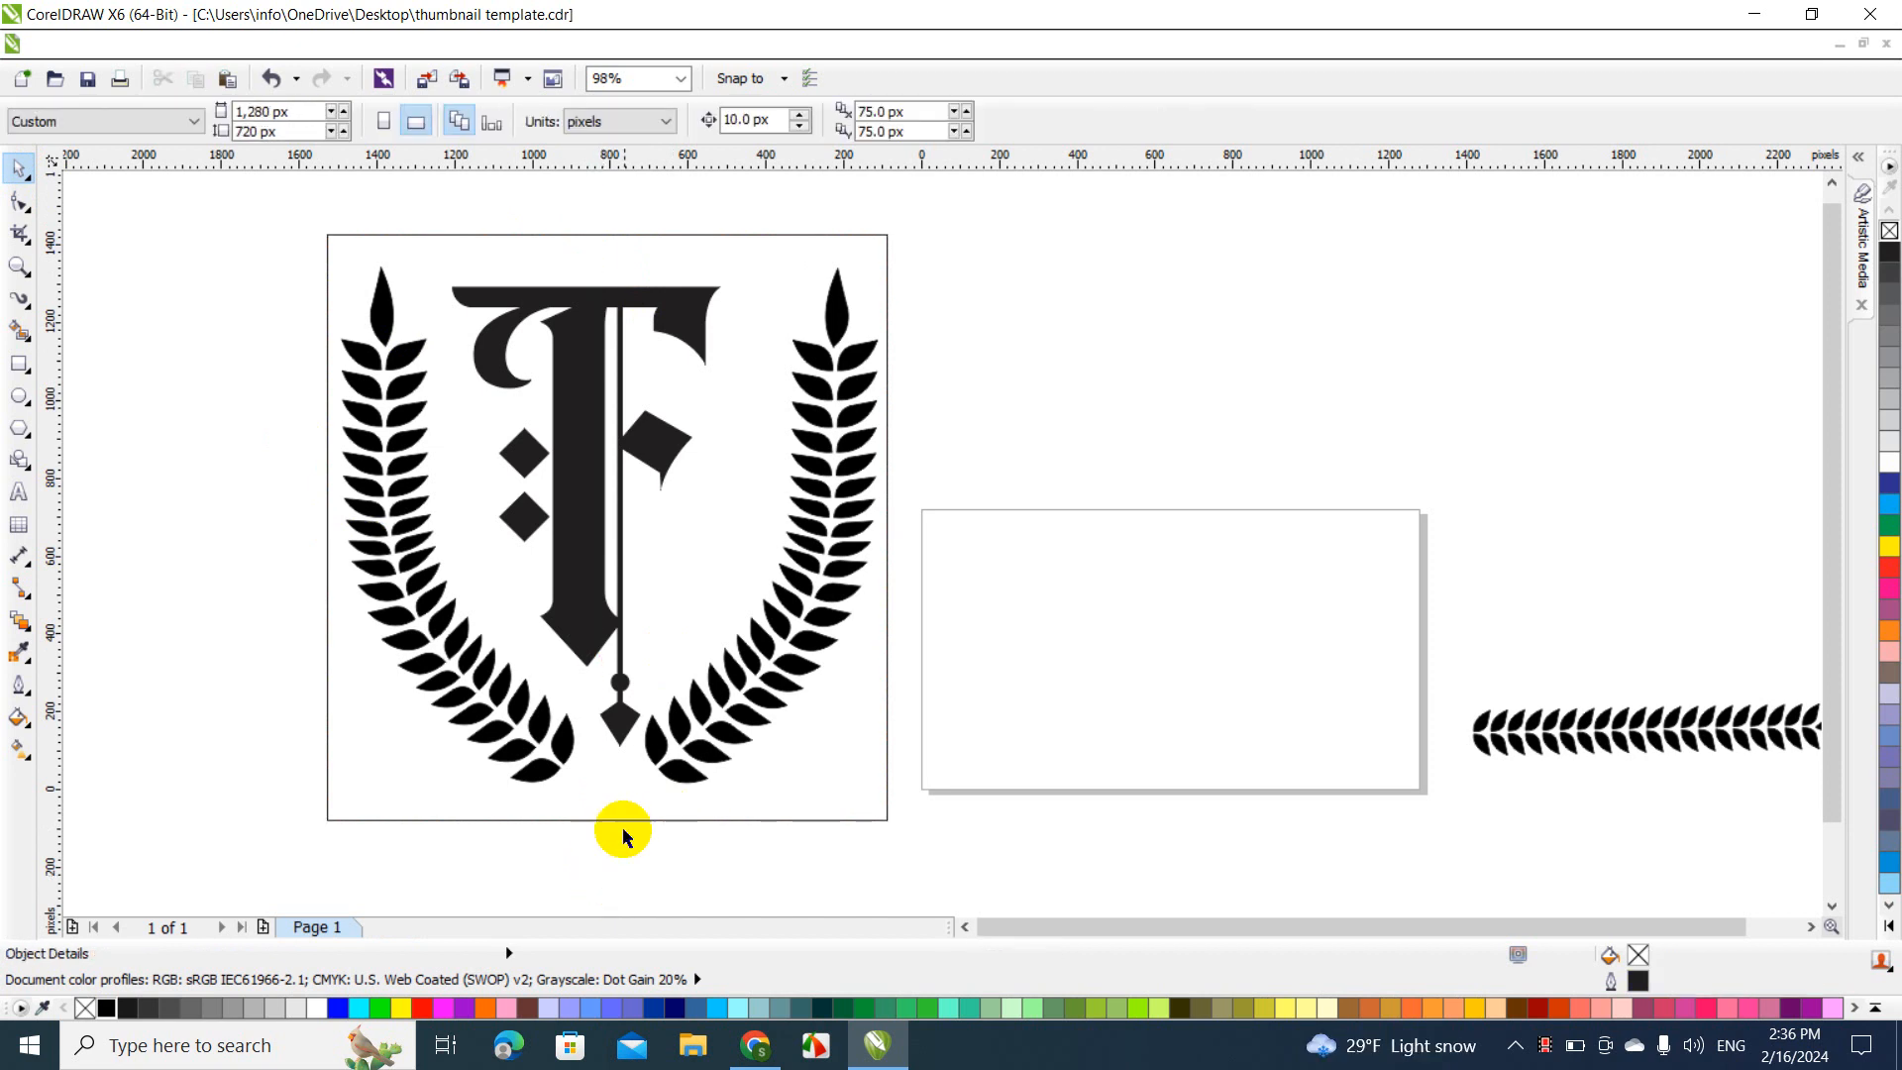
left_click(626, 788)
key("F10")
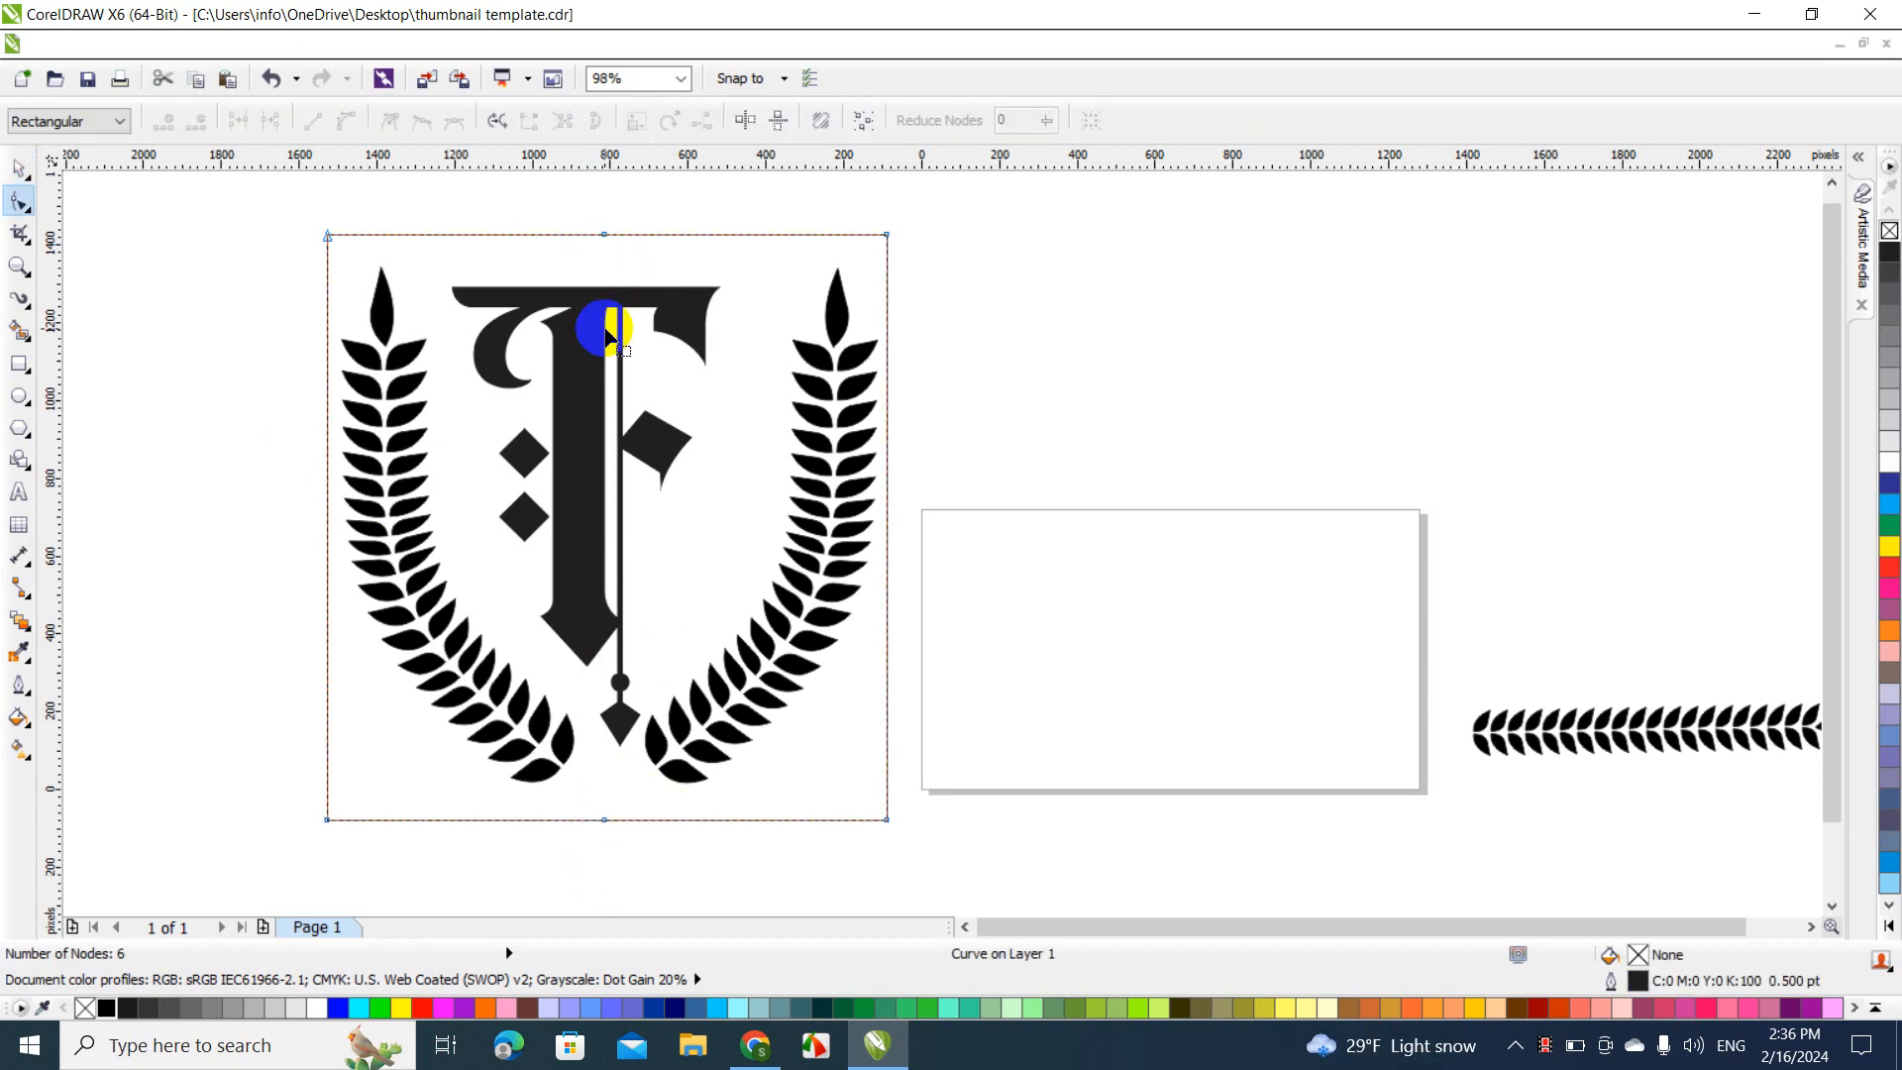
left_click(604, 235)
key("Delete")
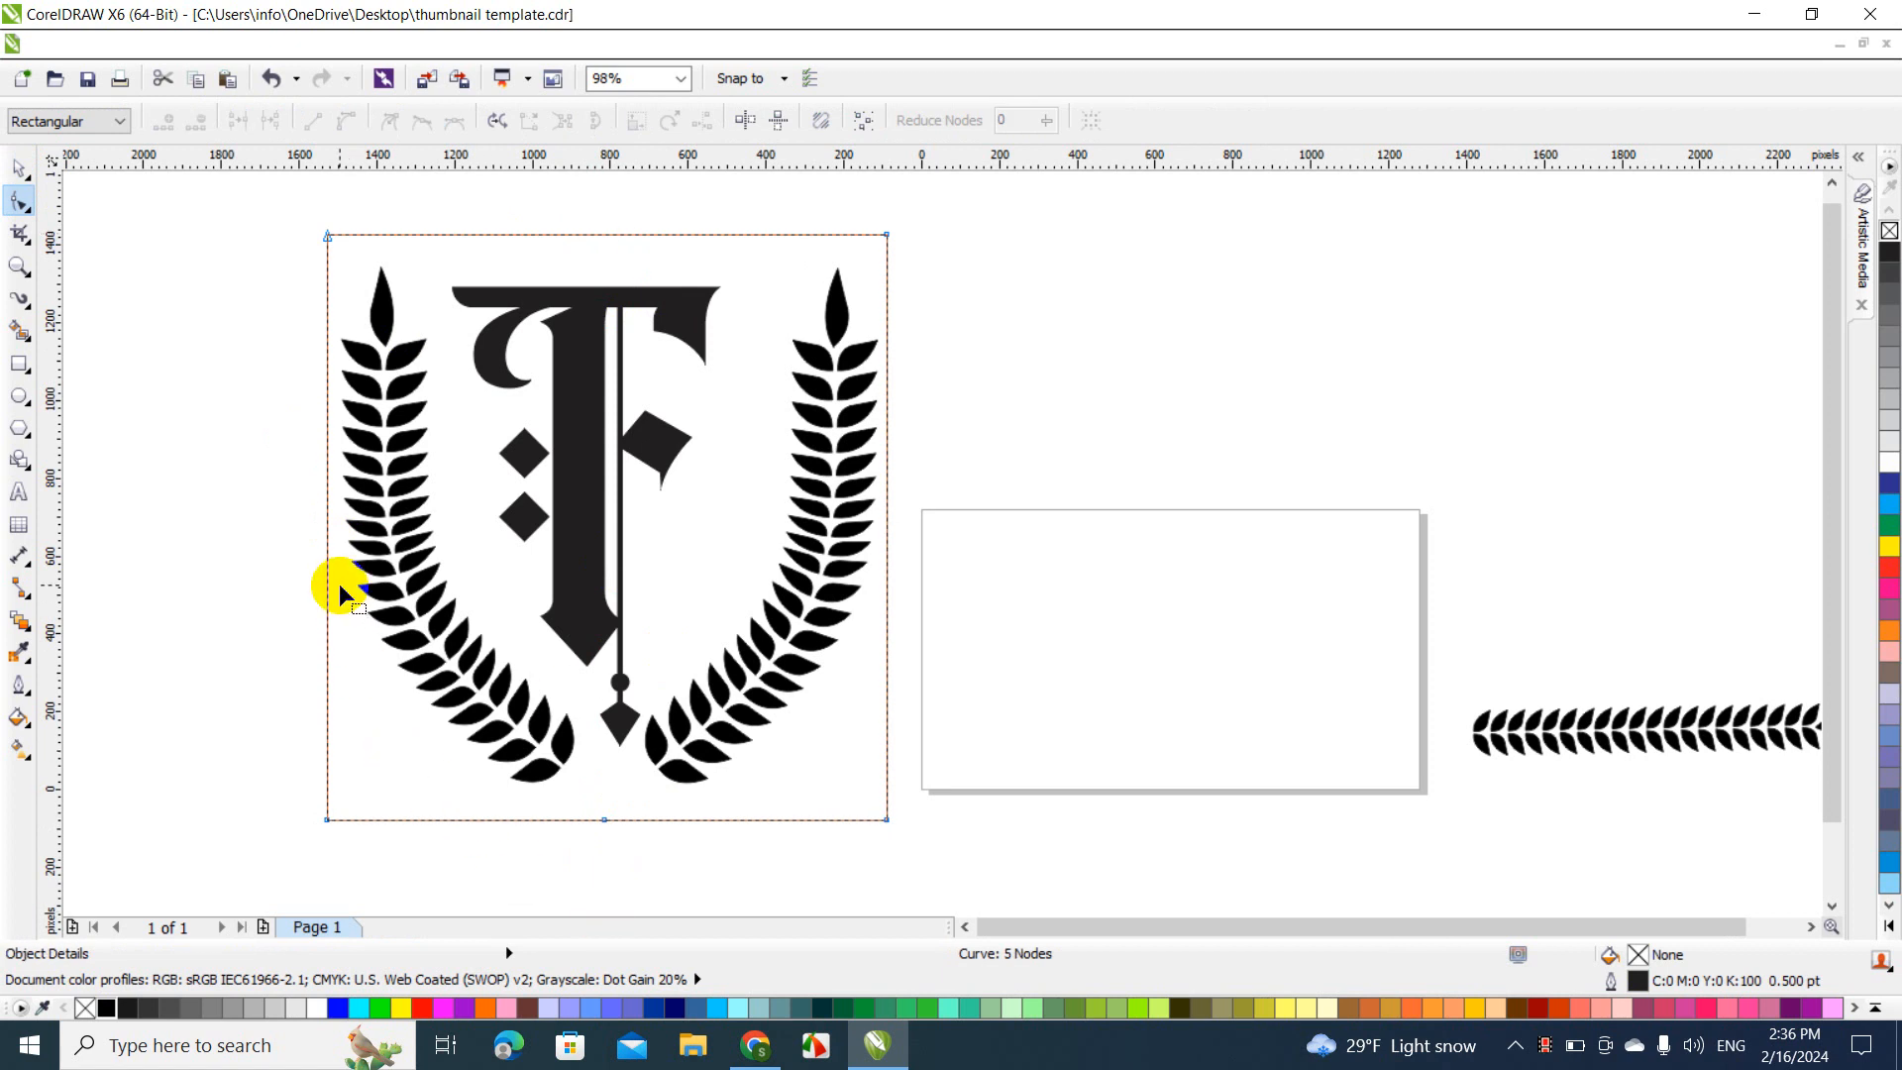
Add a node midway on each side edge of the frame using a temporary horizontal guideline at about 701 px, and delete the guideline
double_click(325, 515)
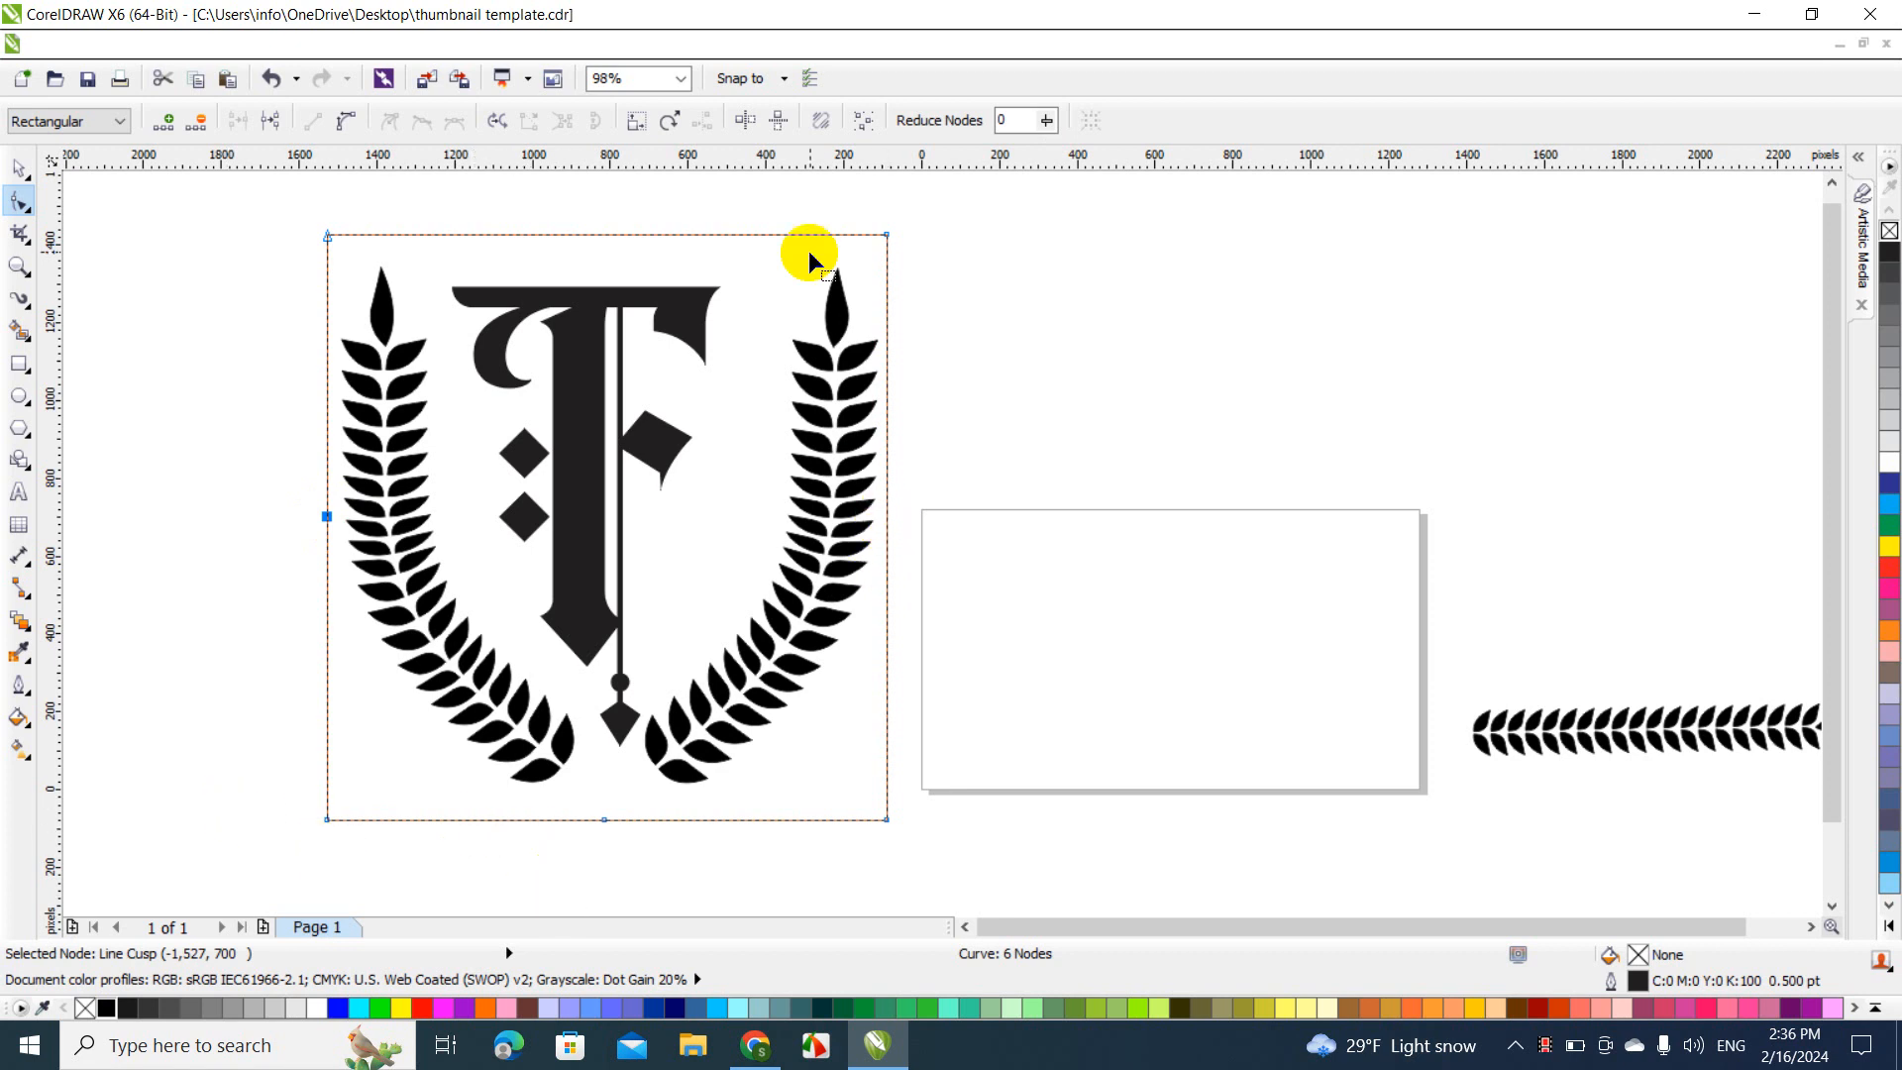
left_click(798, 517)
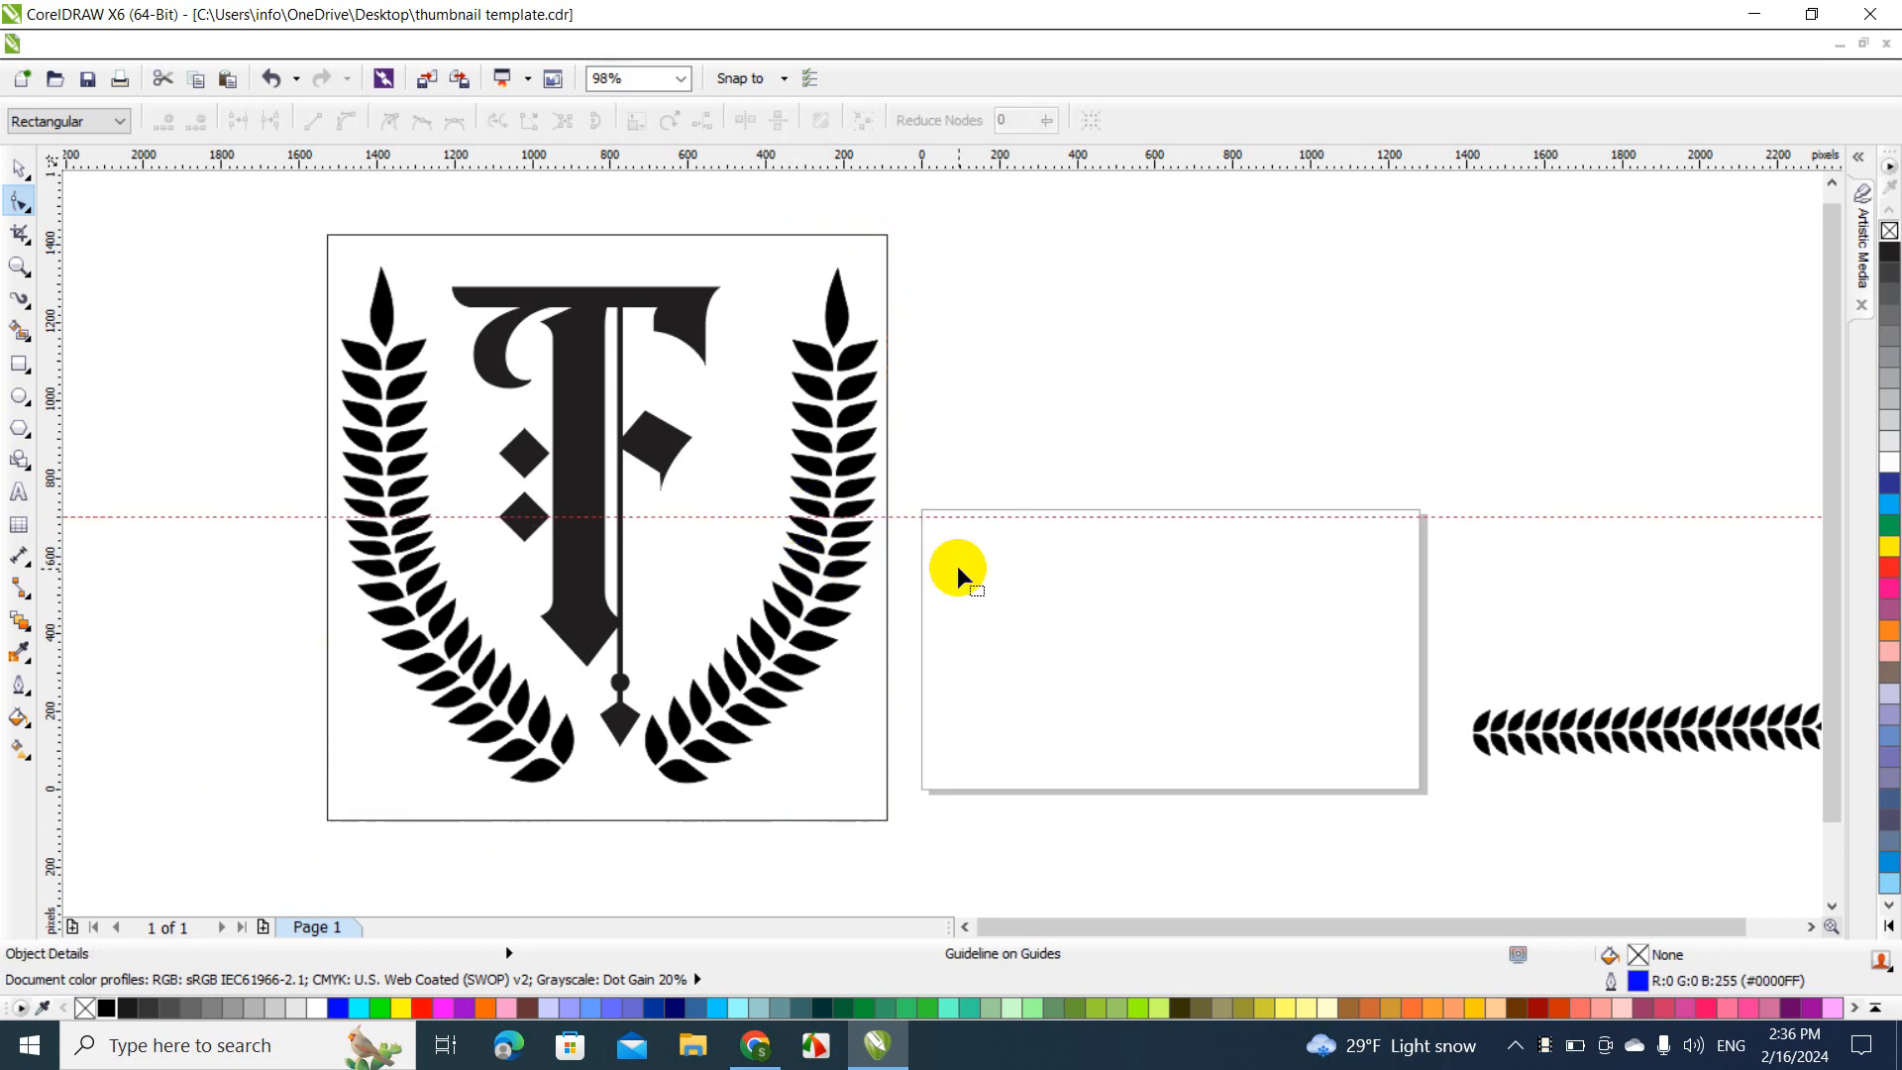
left_click(886, 521)
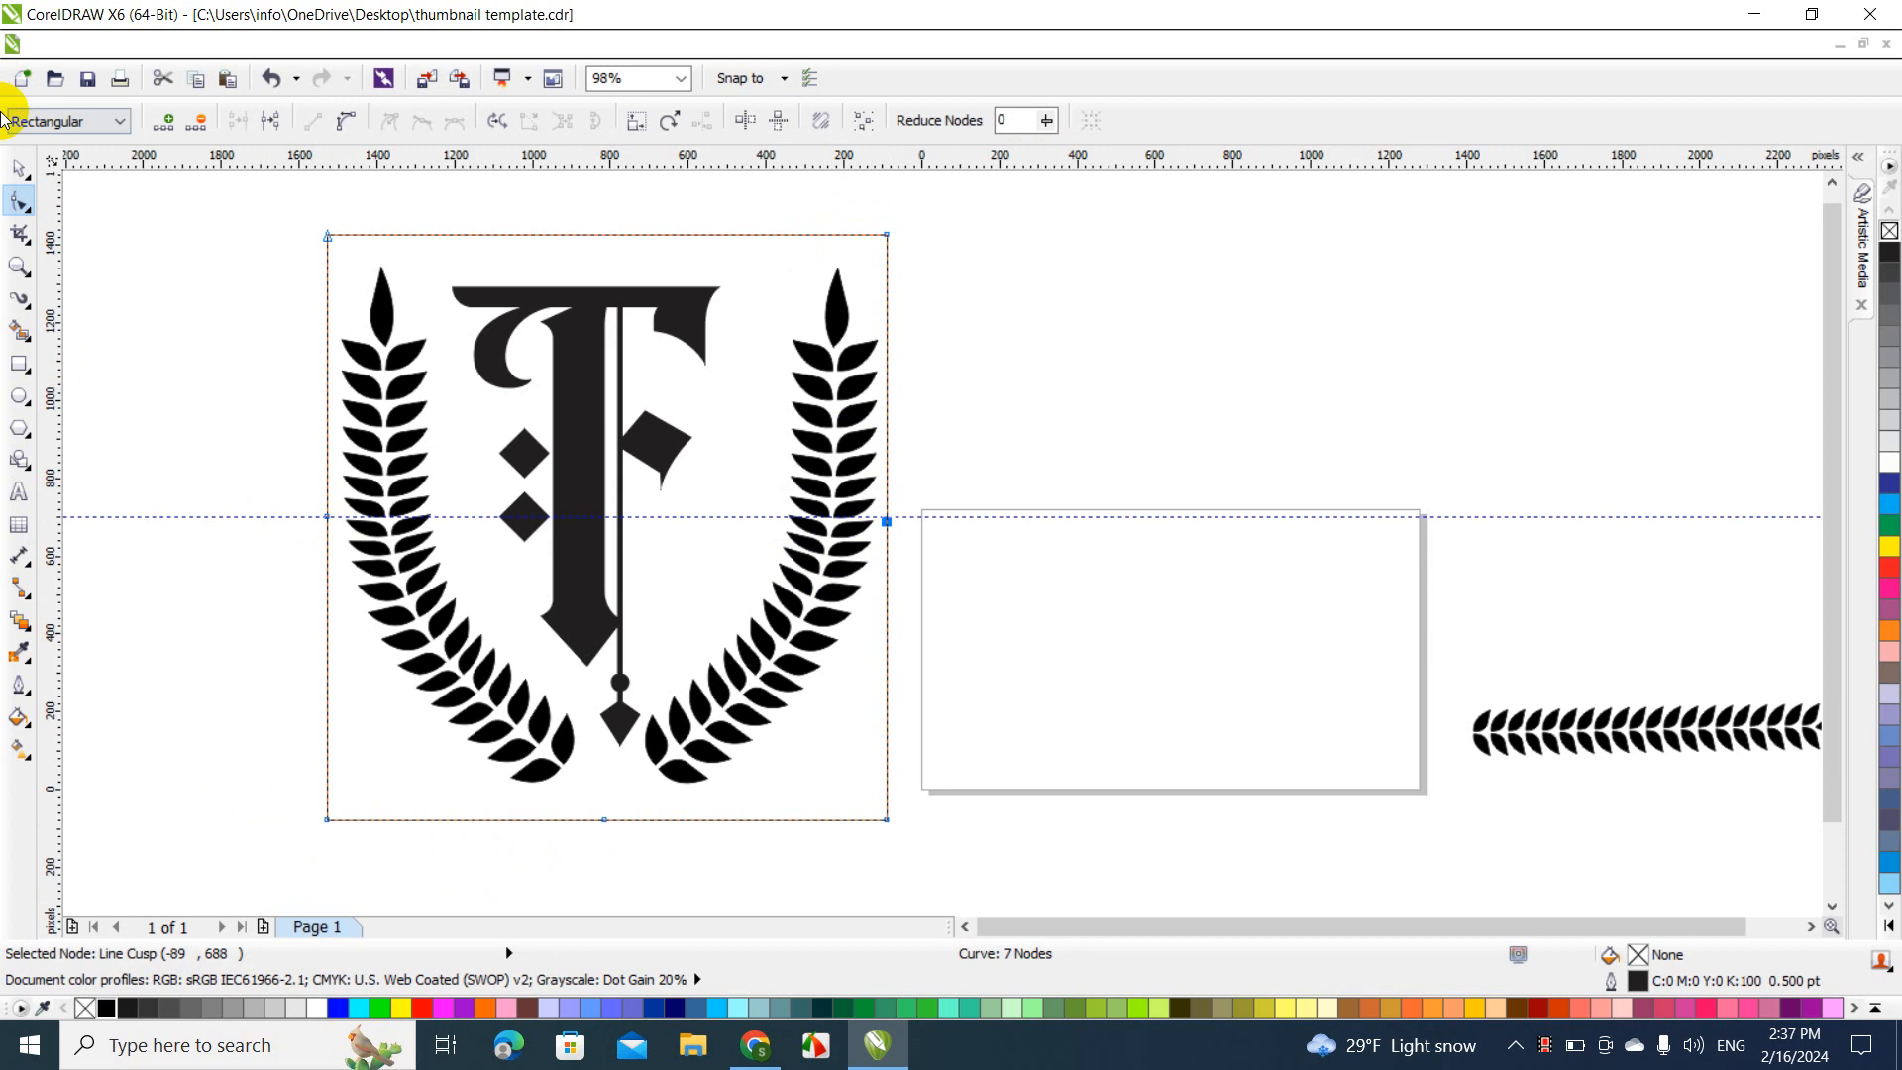
left_click(19, 168)
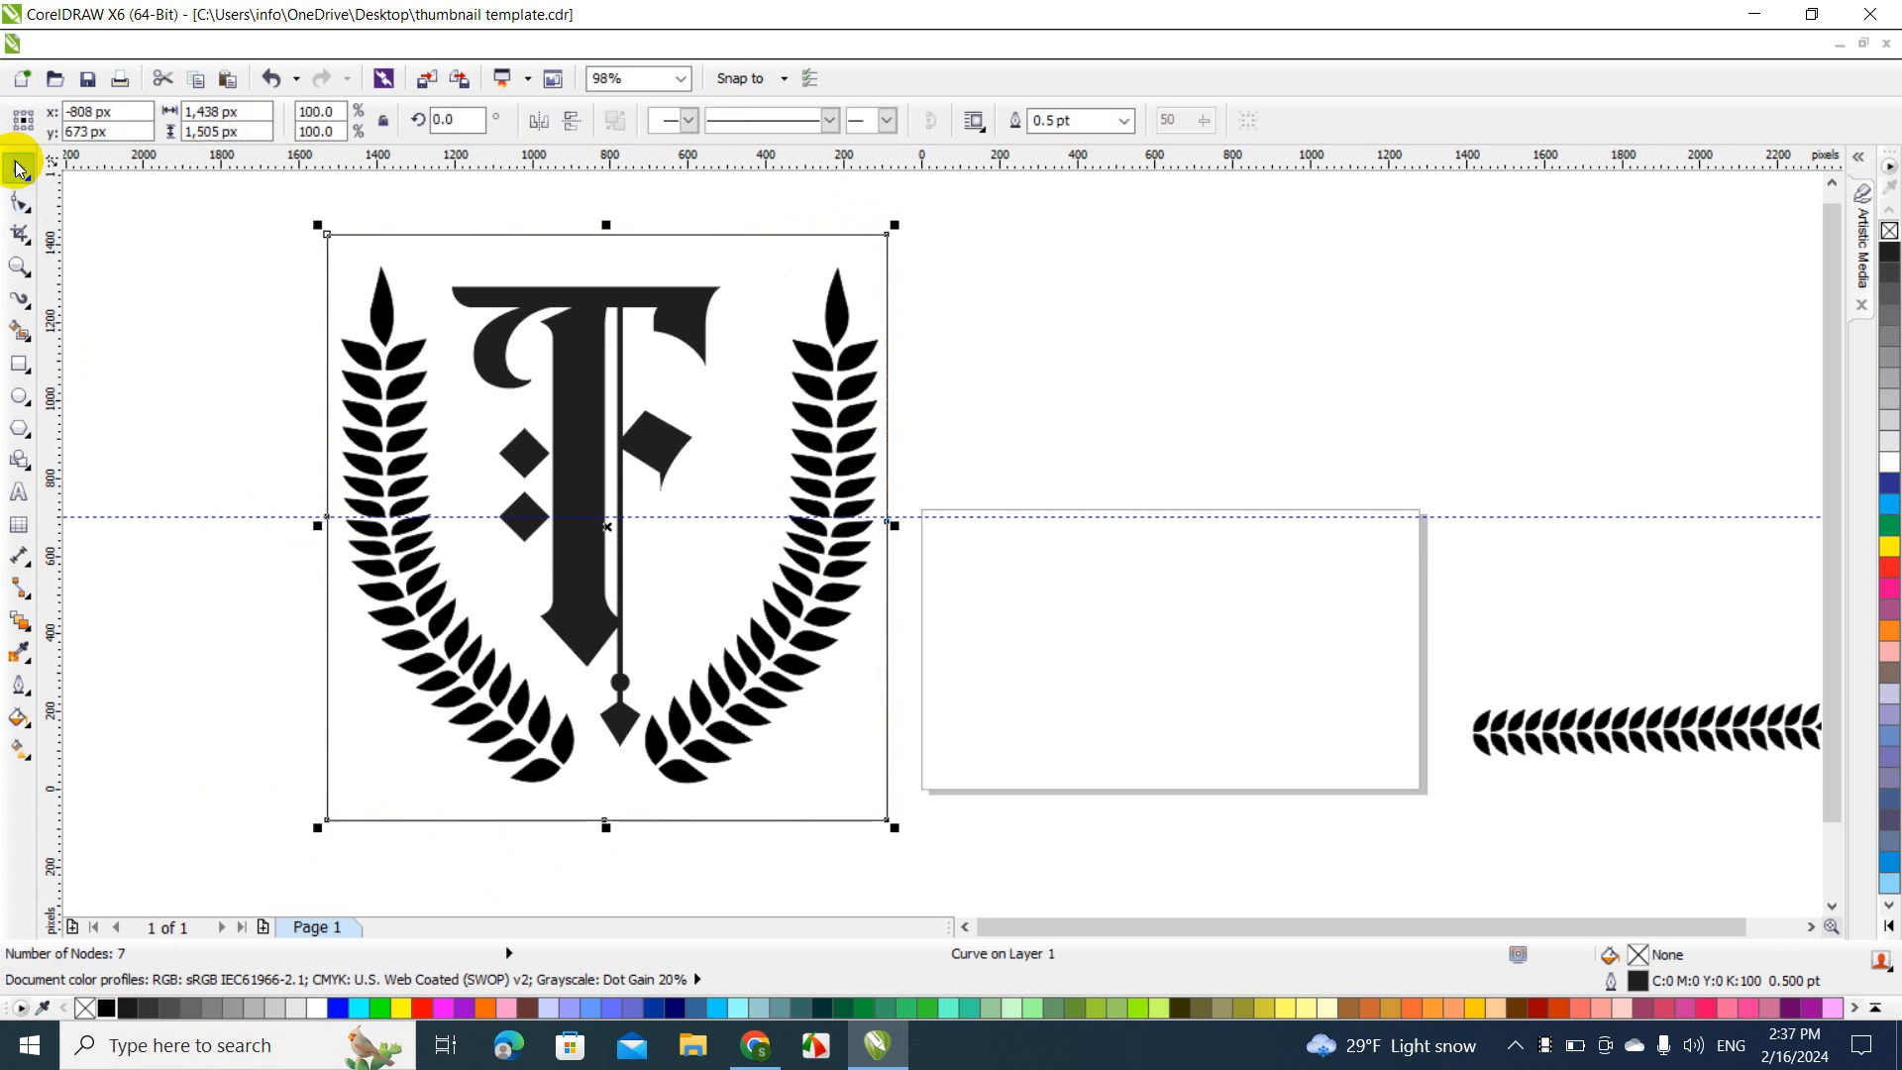
left_click(142, 515)
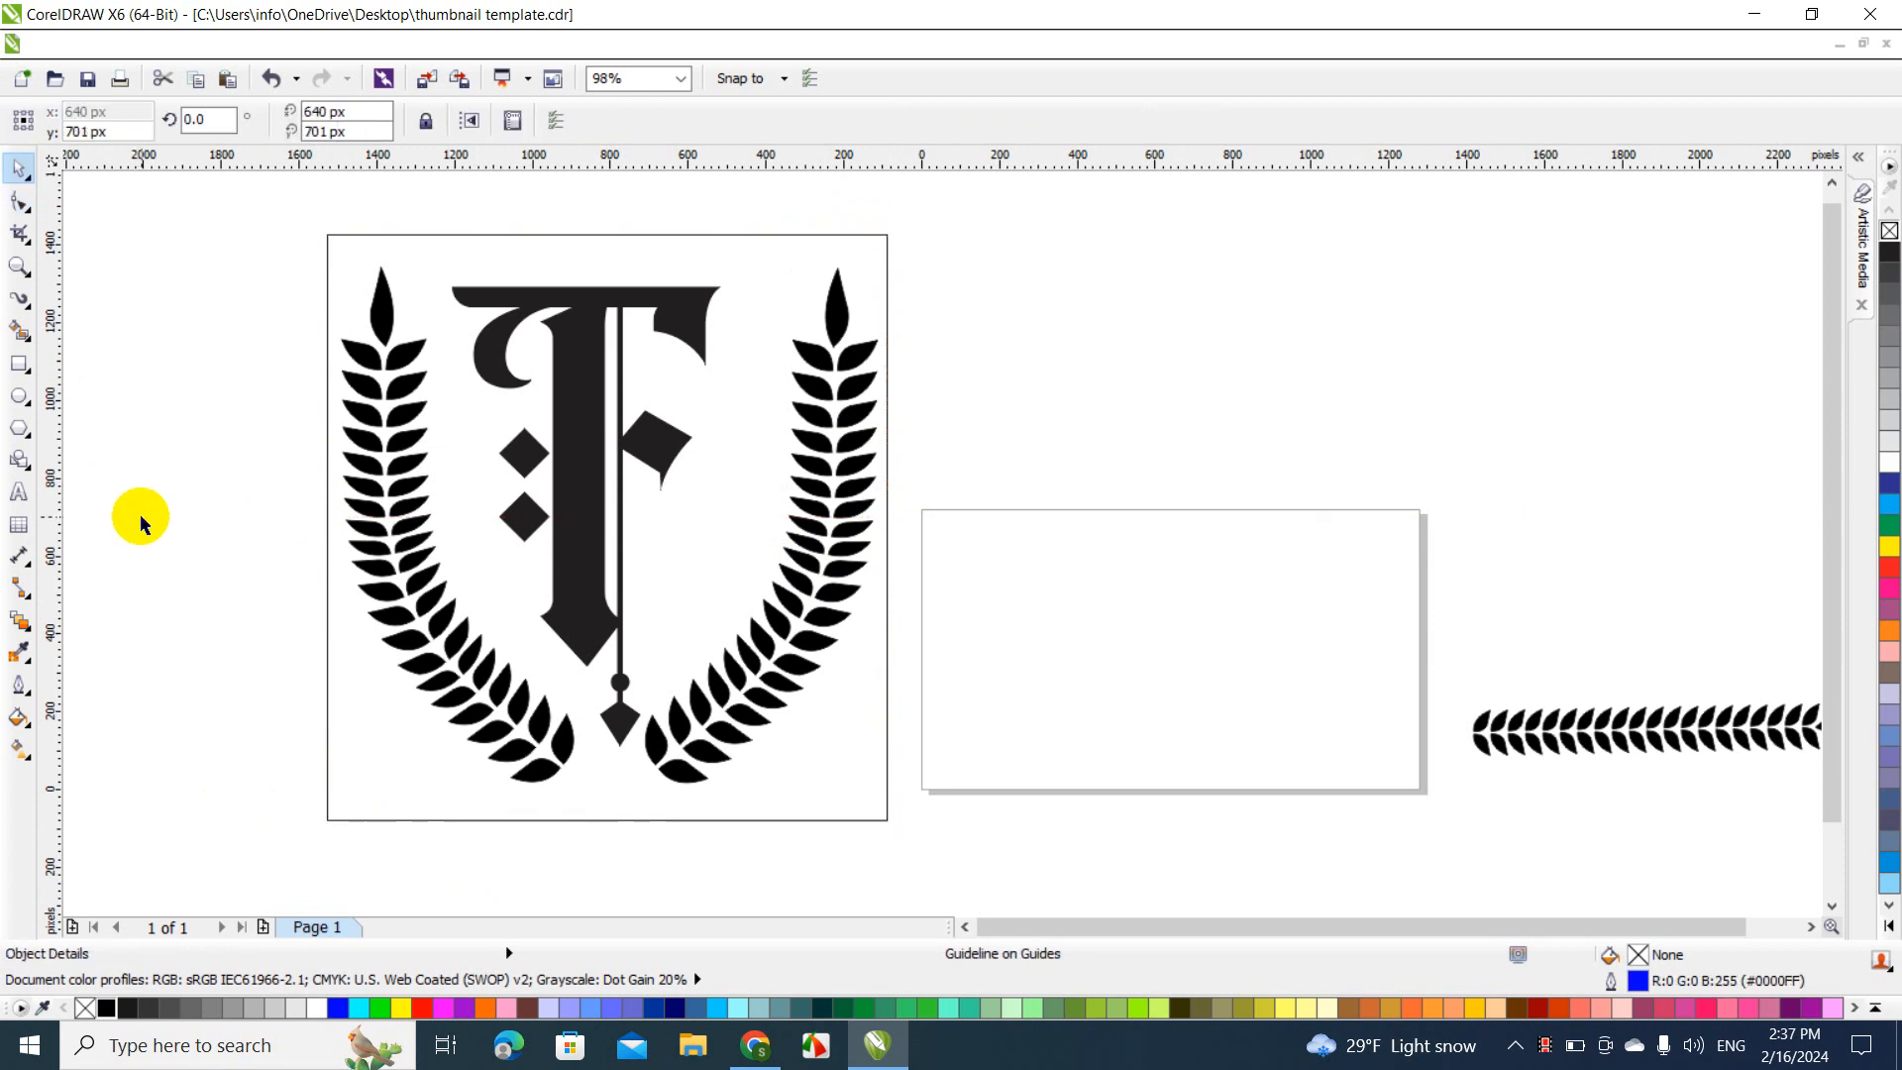
key("Delete")
Delete the frame's bottom-left corner node, convert the resulting diagonal to a curve and bow it outward around the left branch
double_click(700, 527)
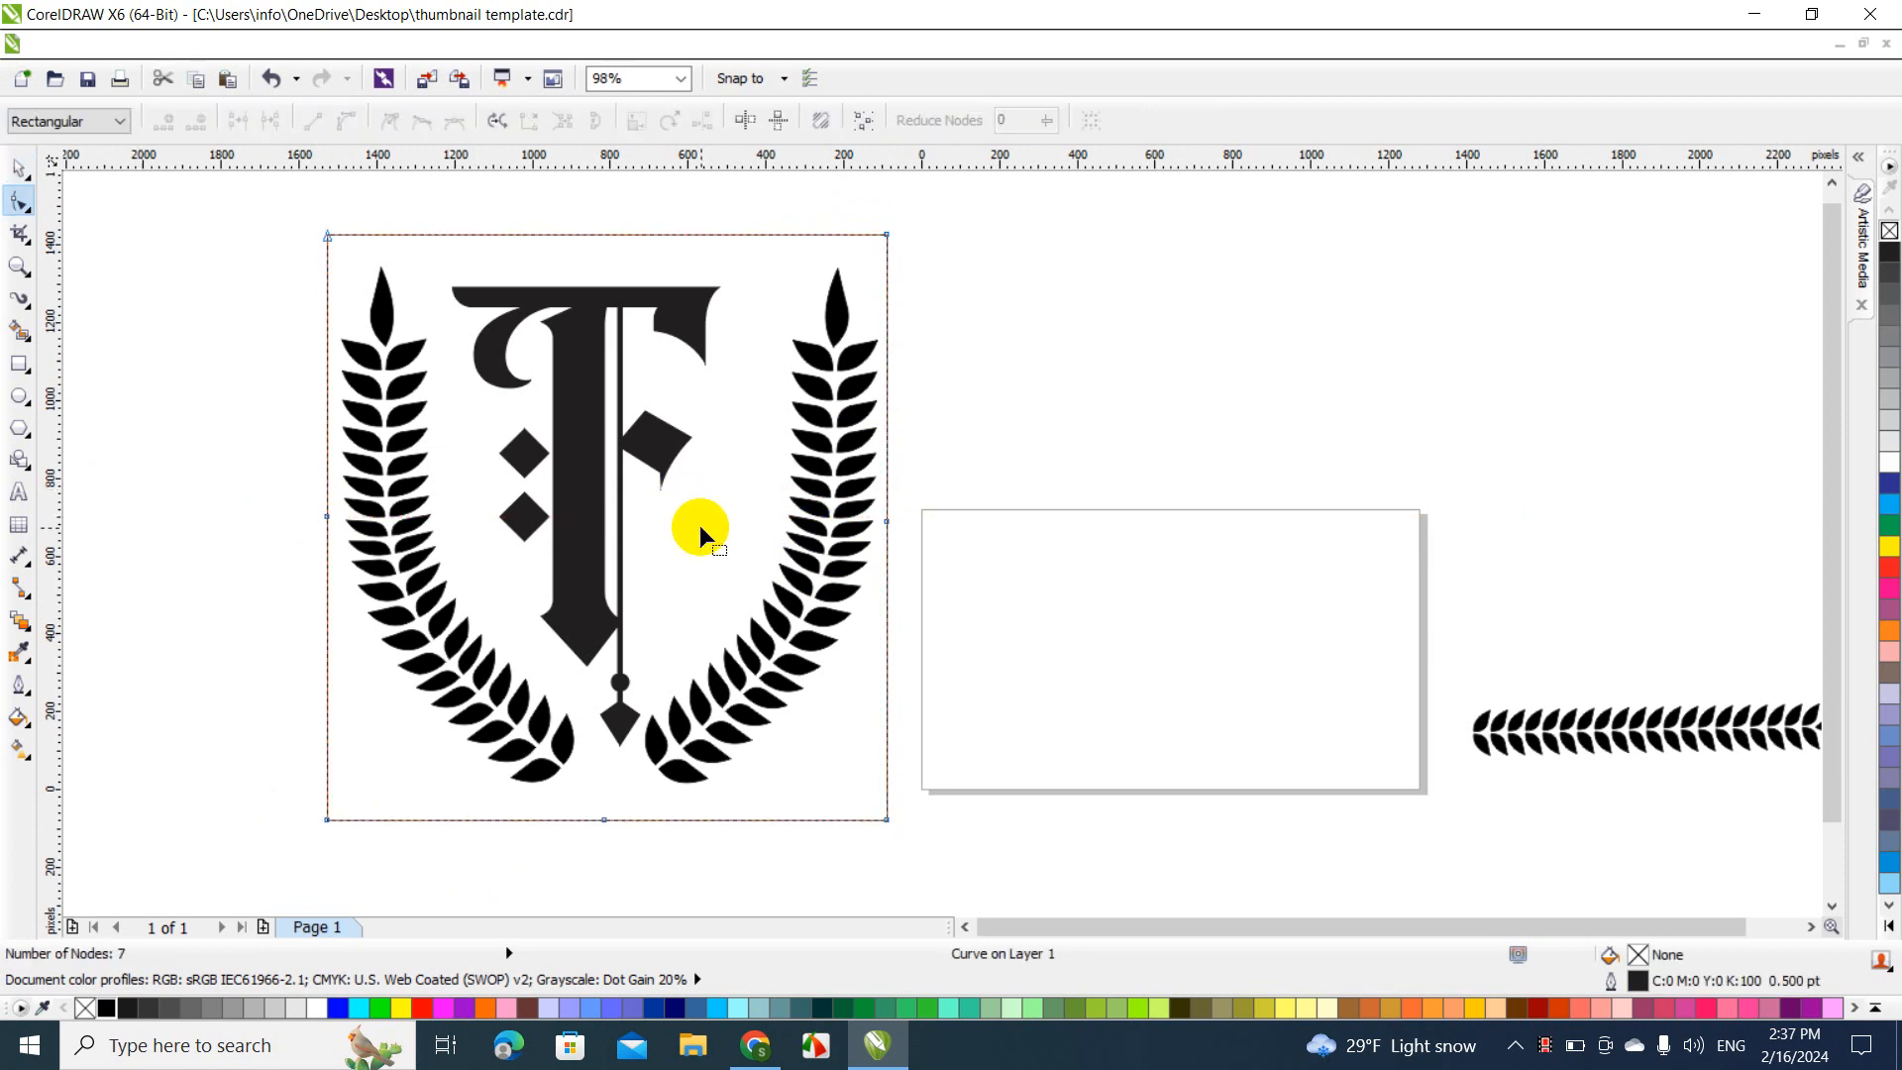
left_click(327, 818)
key("Delete")
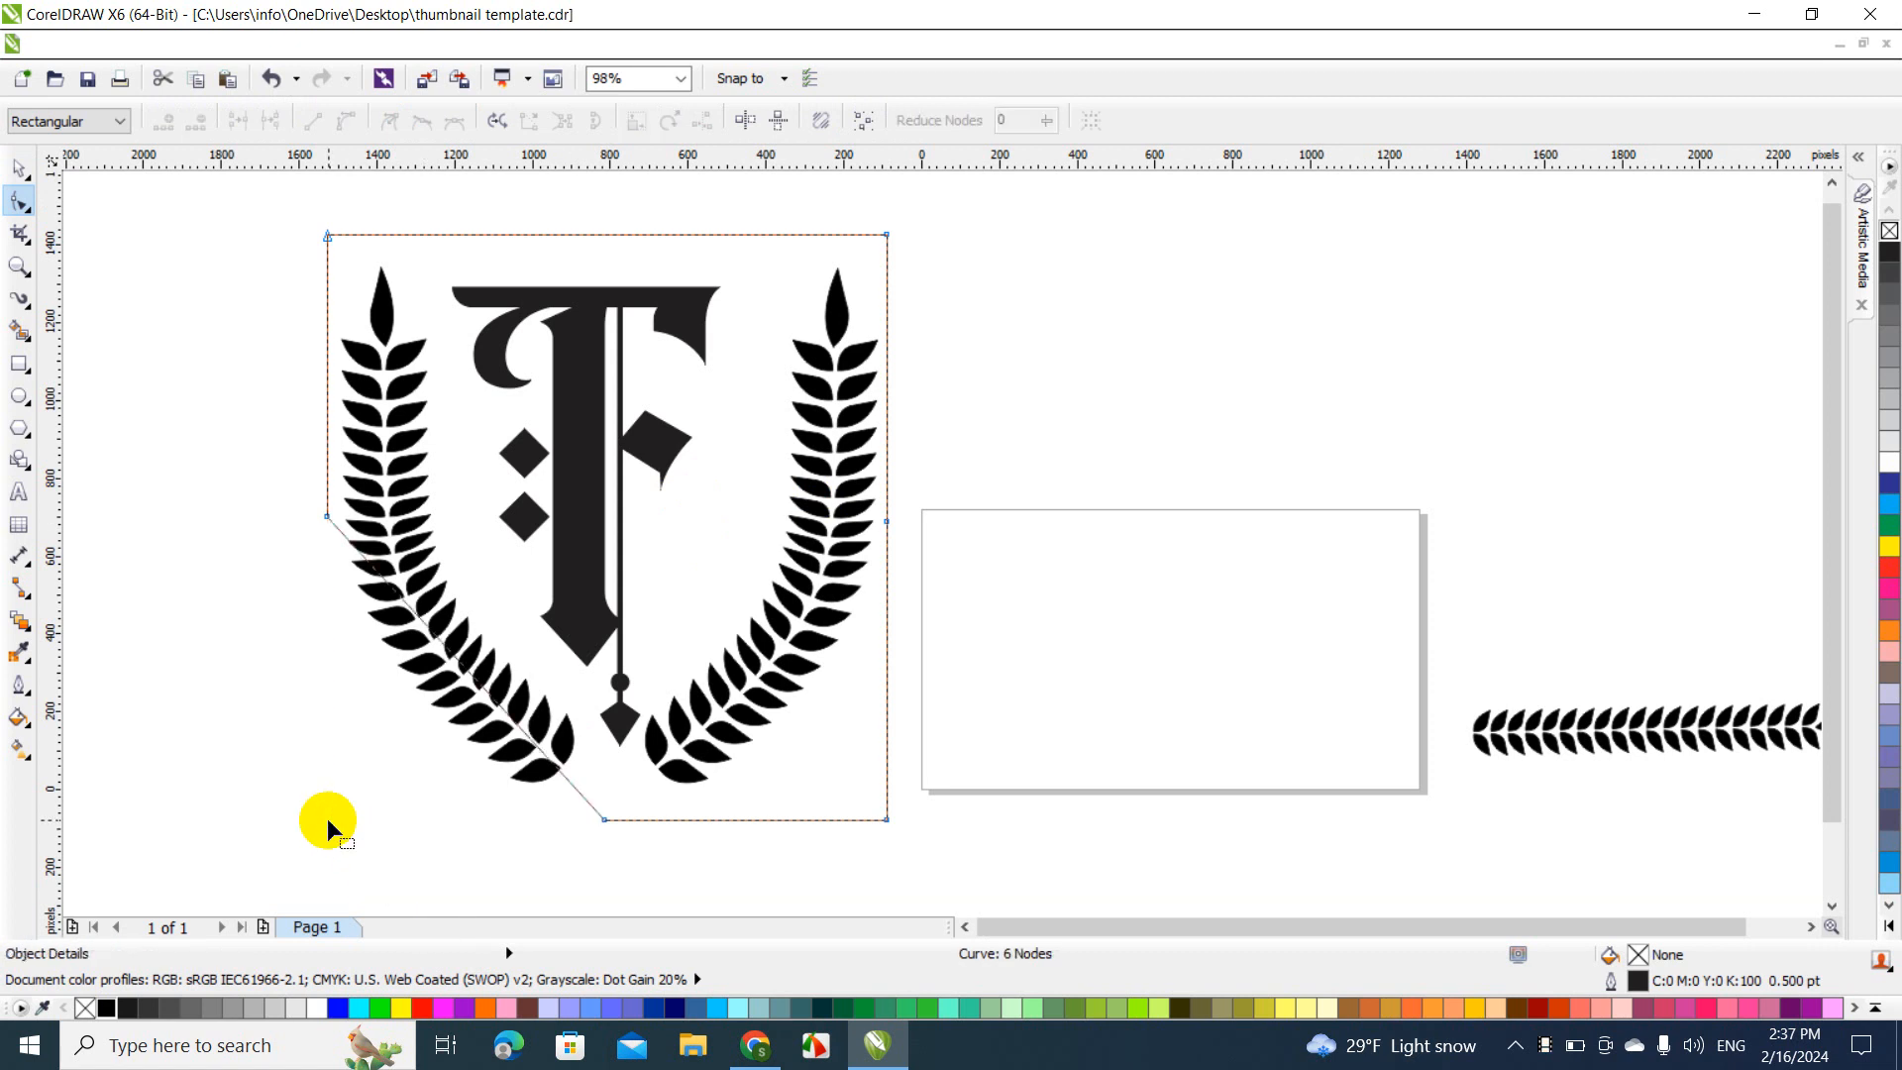
right_click(573, 786)
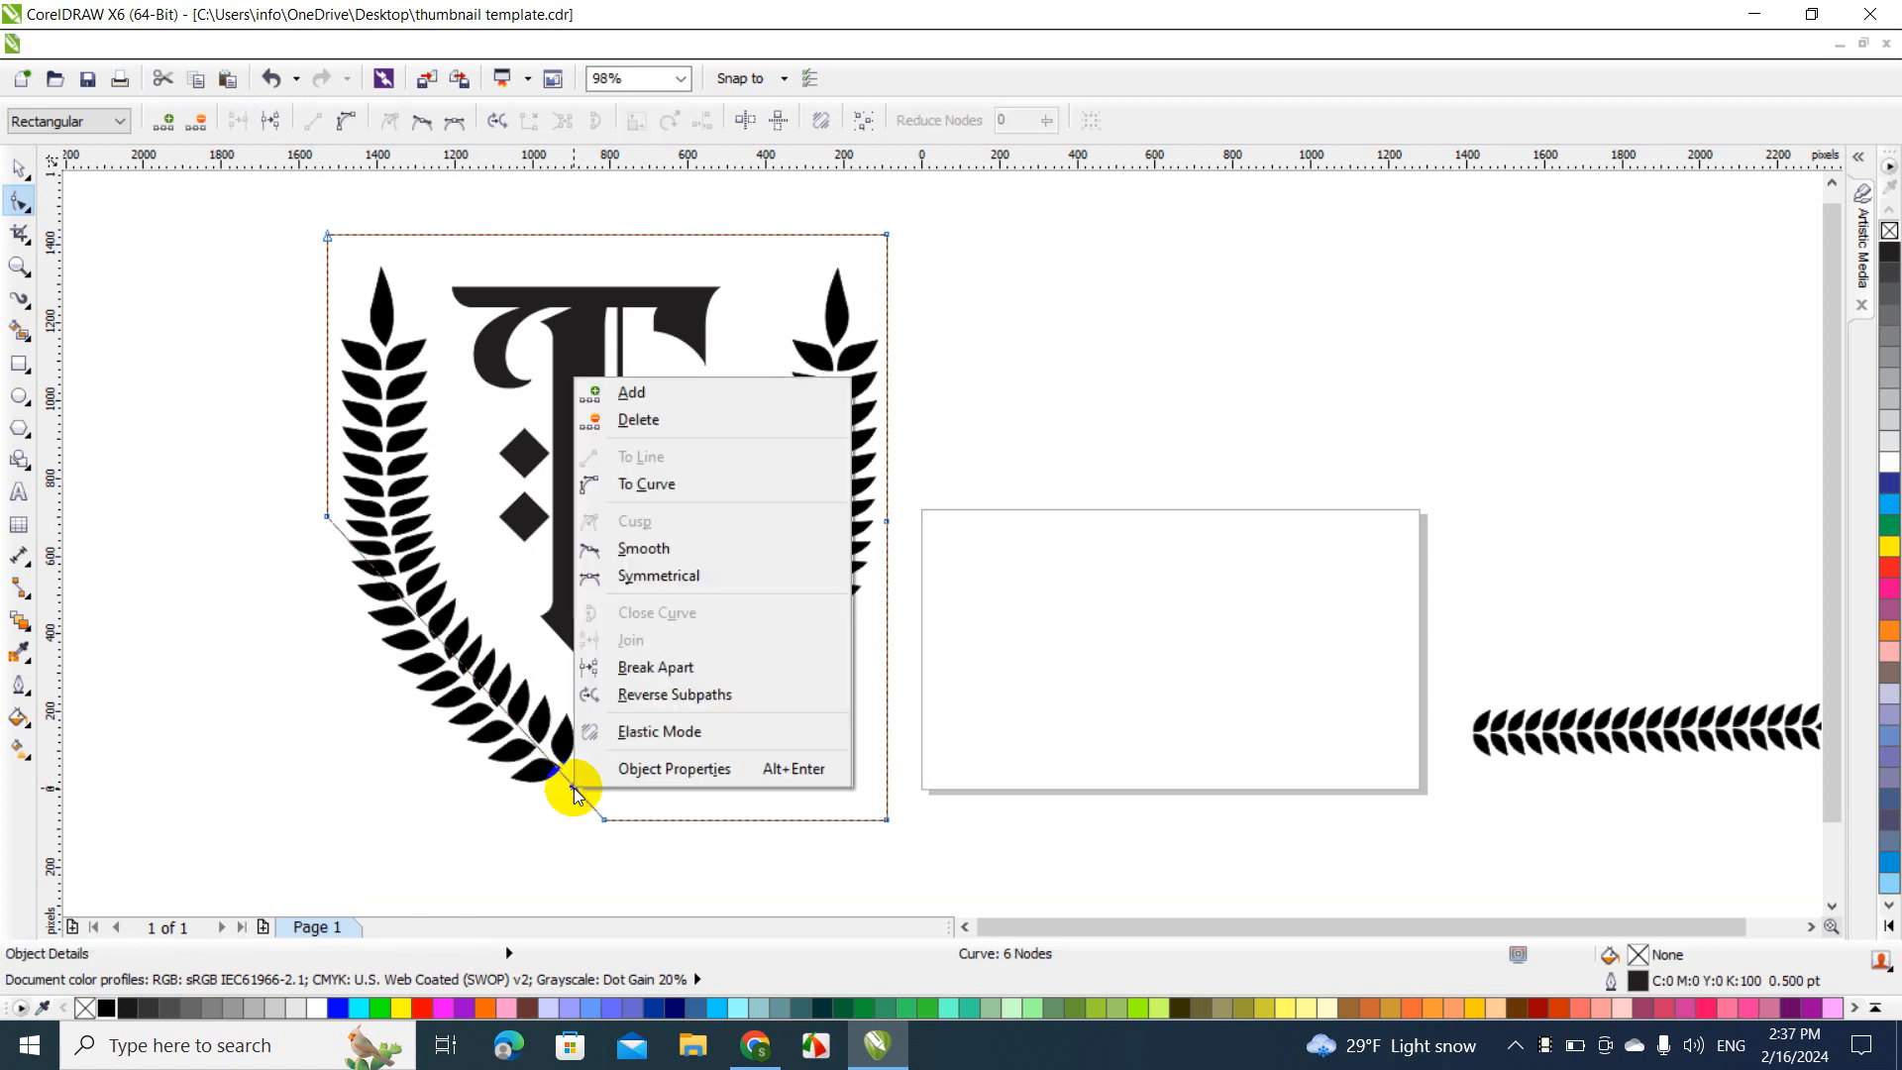
left_click(674, 487)
left_click_drag(445, 646, 408, 708)
left_click_drag(406, 708, 405, 707)
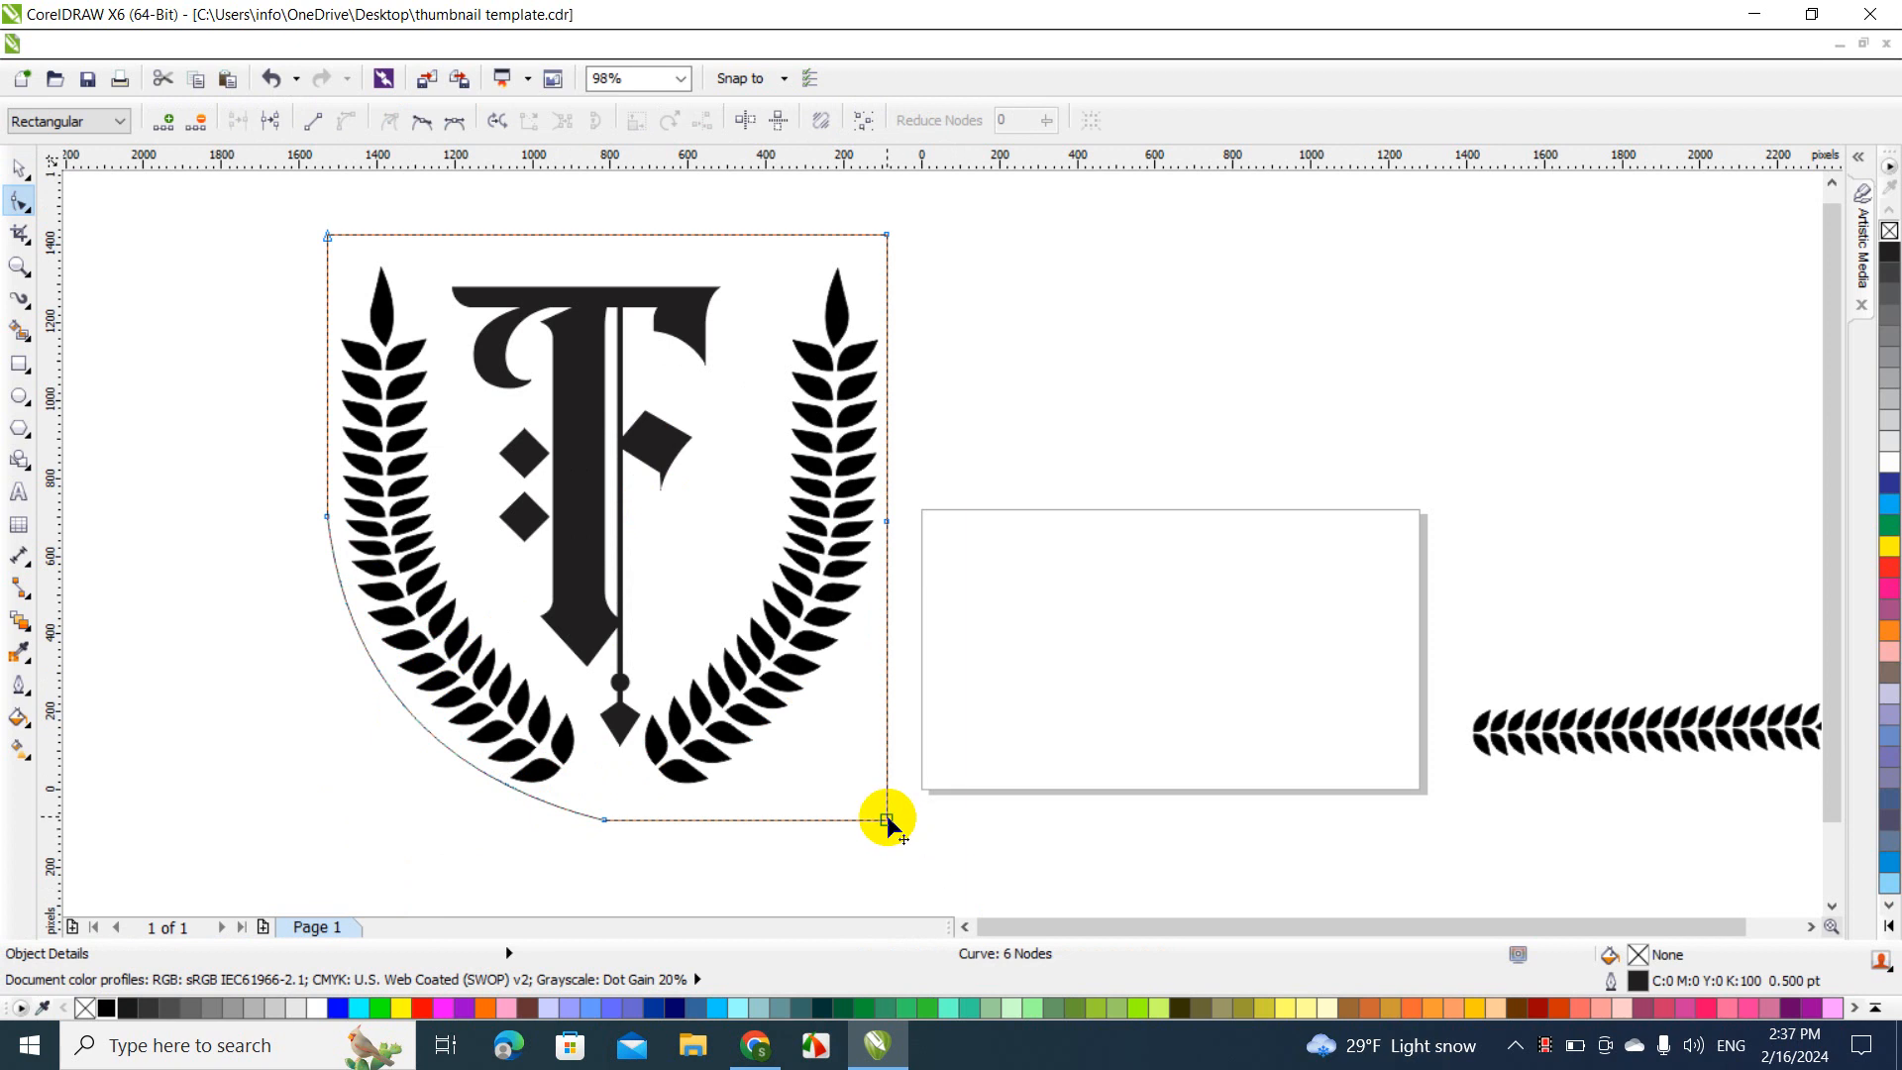
Delete the frame's bottom-right corner node, convert the diagonal to a curve and bow it outward to mirror the left side
key("Delete")
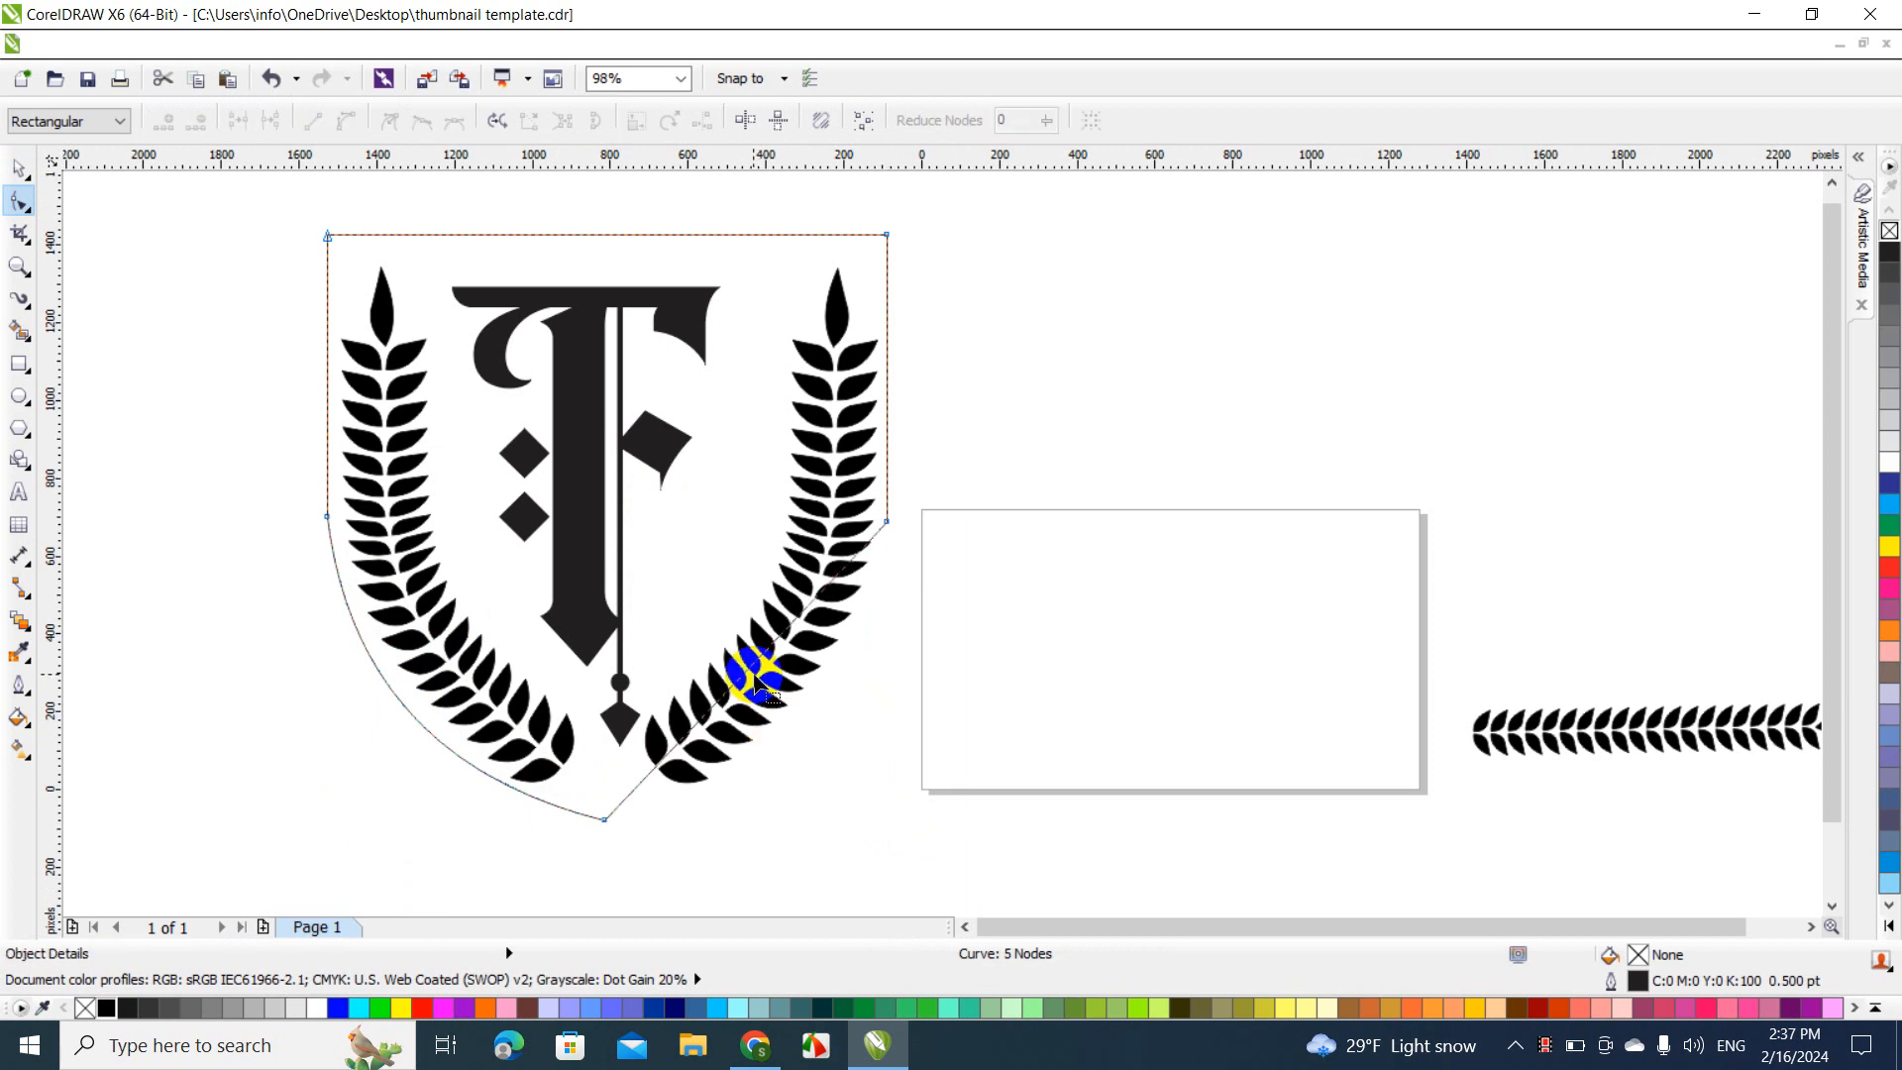
left_click(649, 773)
right_click(650, 772)
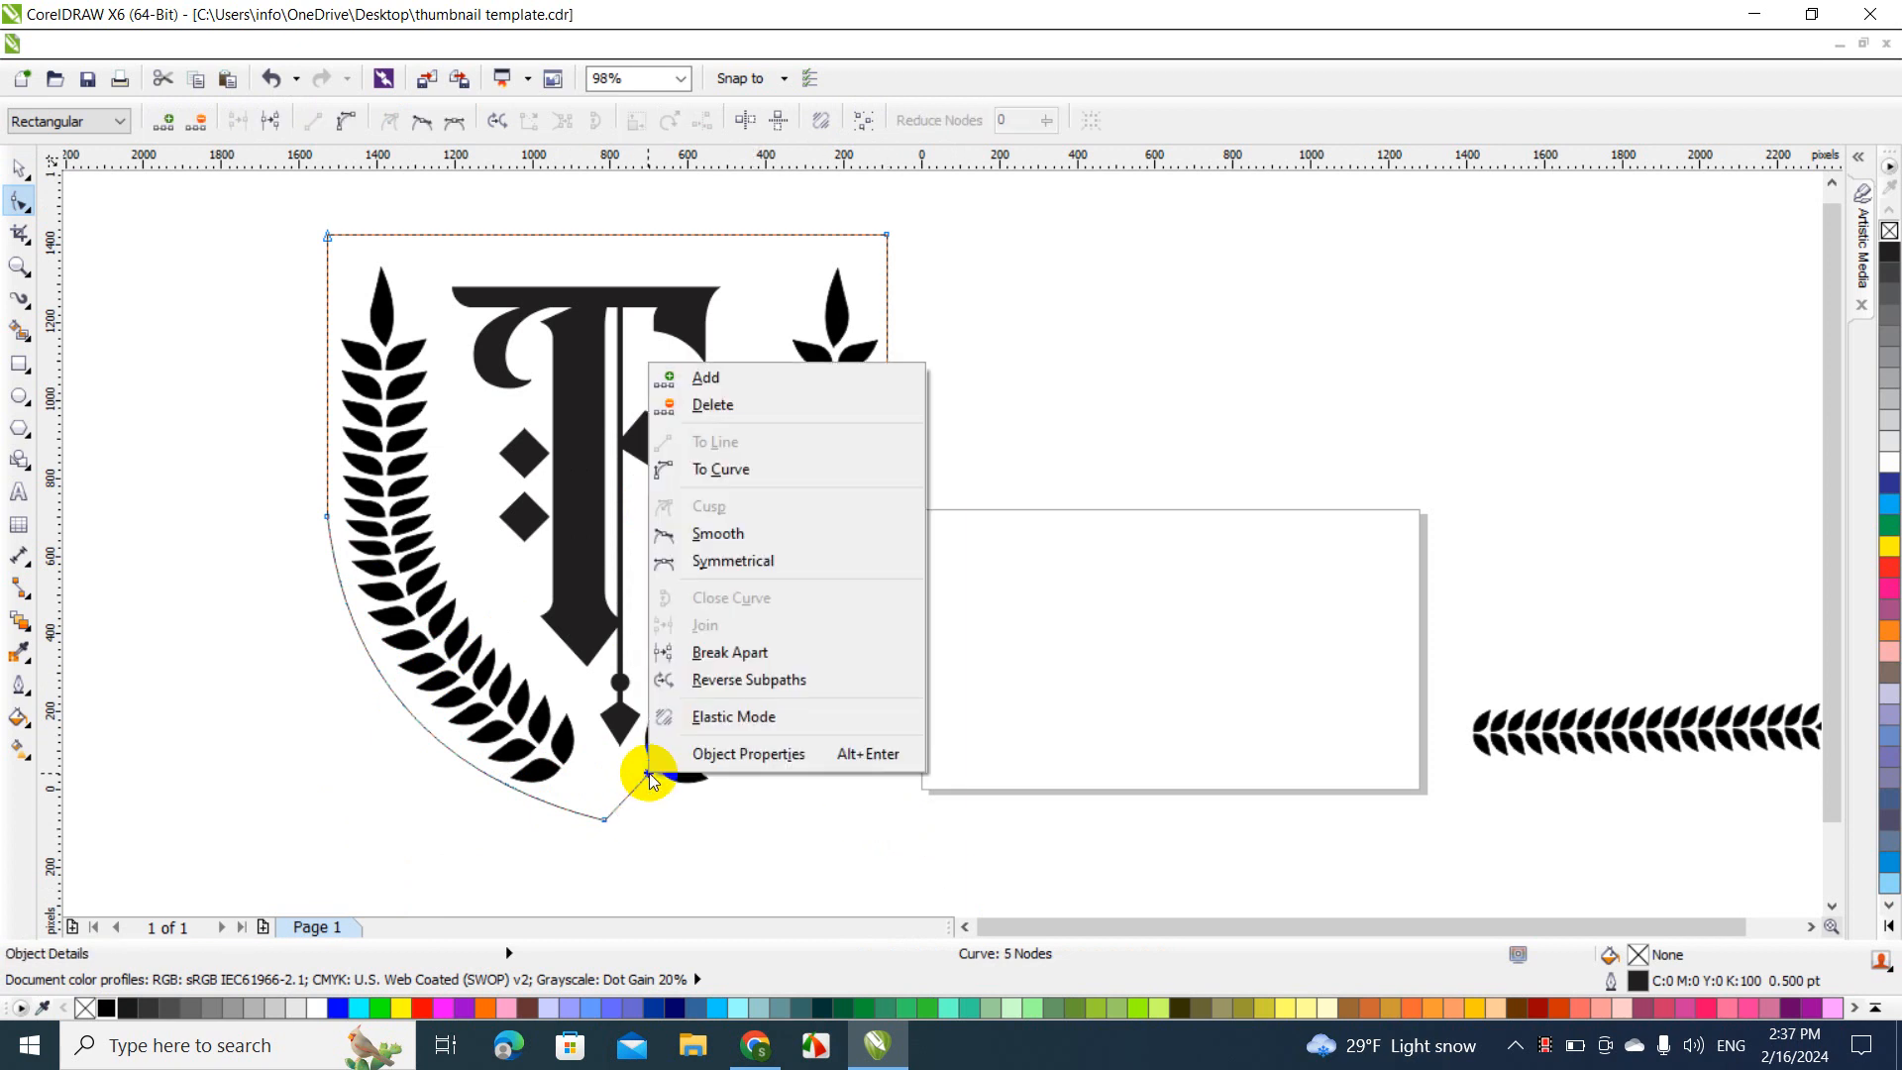
left_click(723, 476)
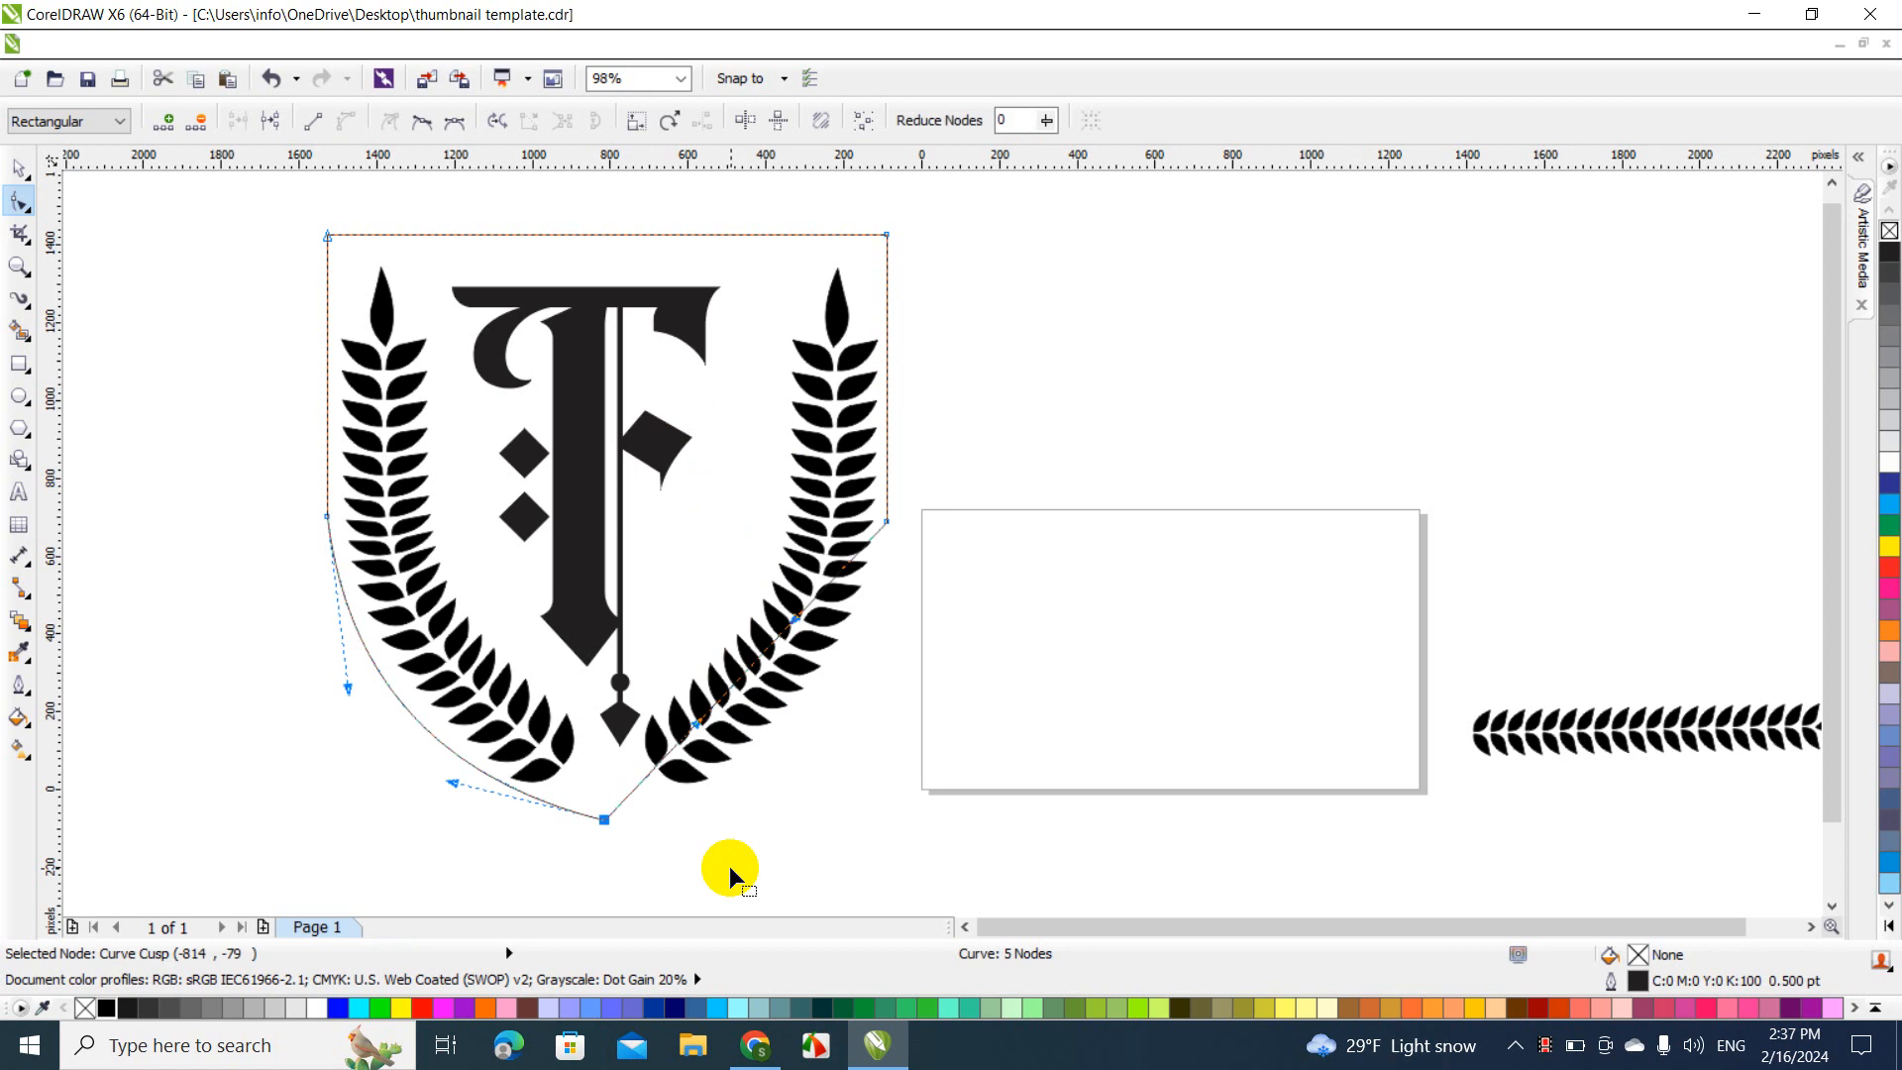
left_click_drag(646, 769, 701, 792)
key("ctrl+z")
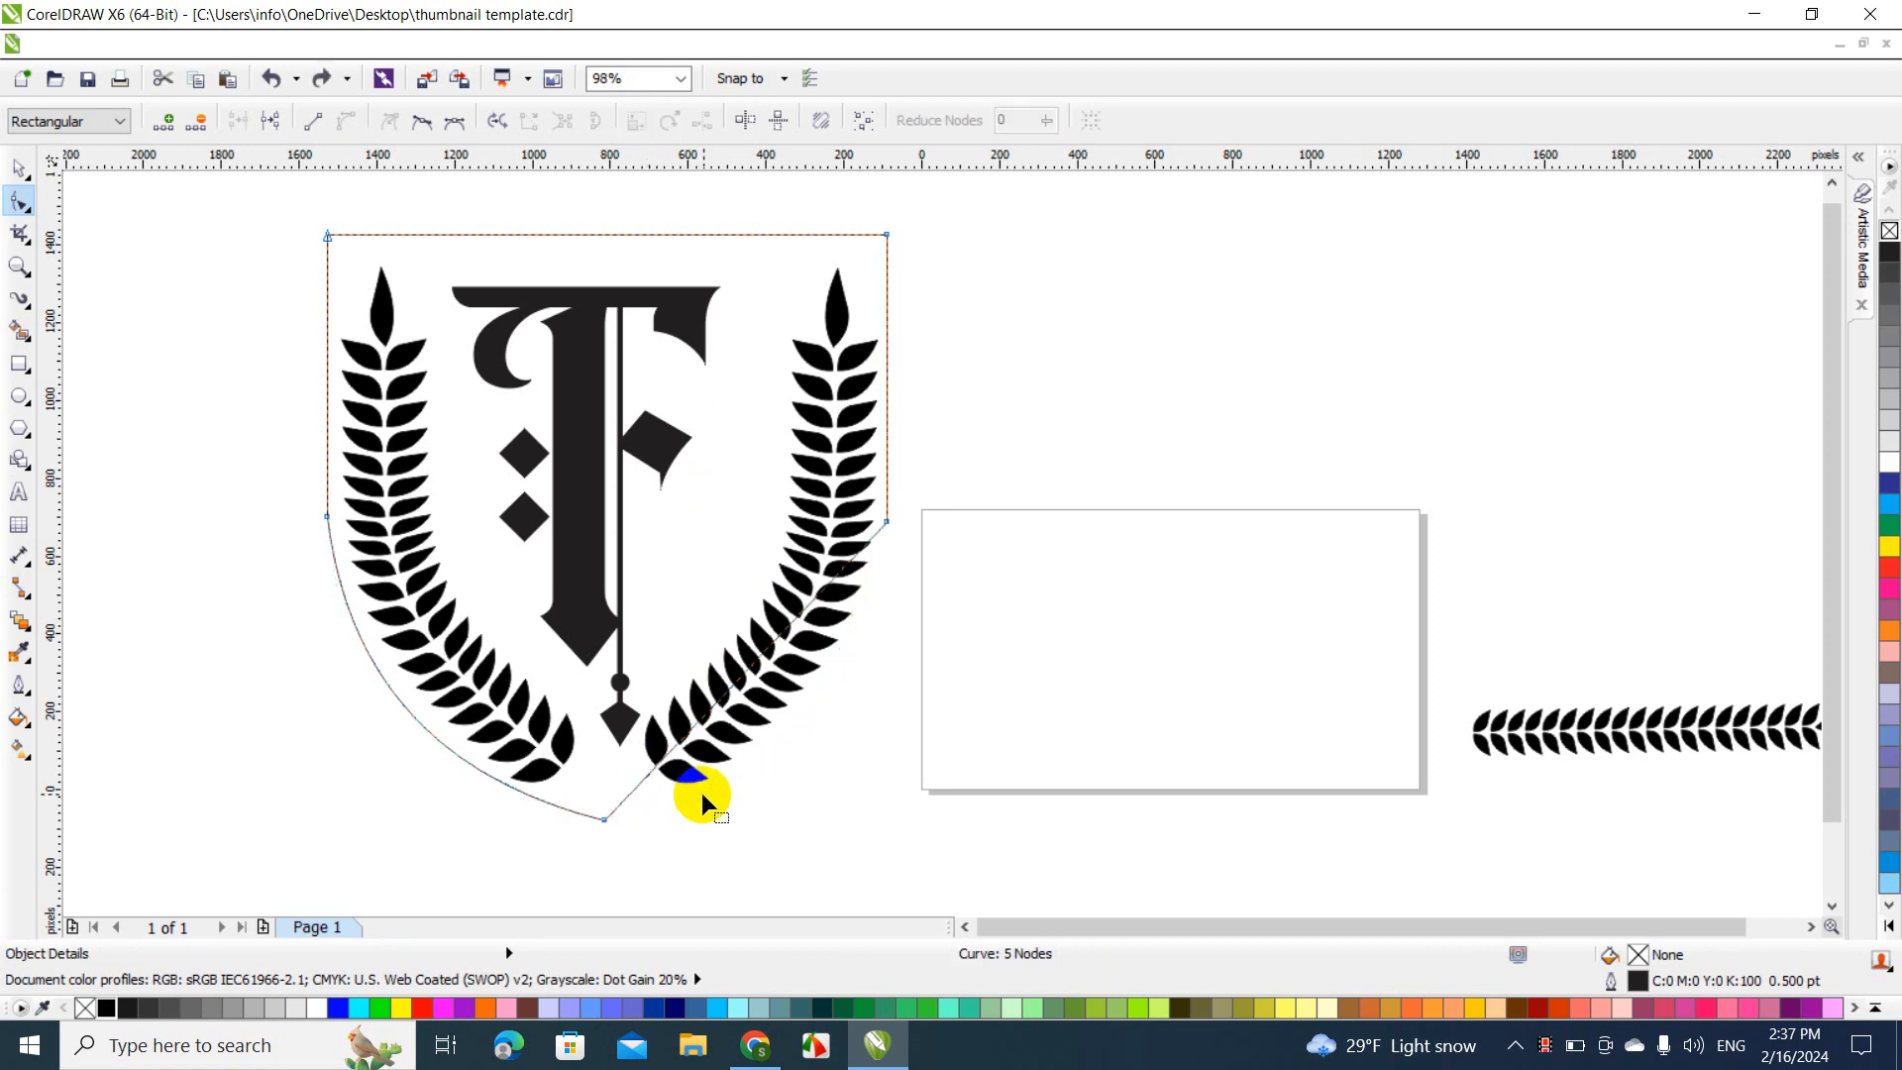
left_click(767, 645)
left_click_drag(769, 654, 802, 717)
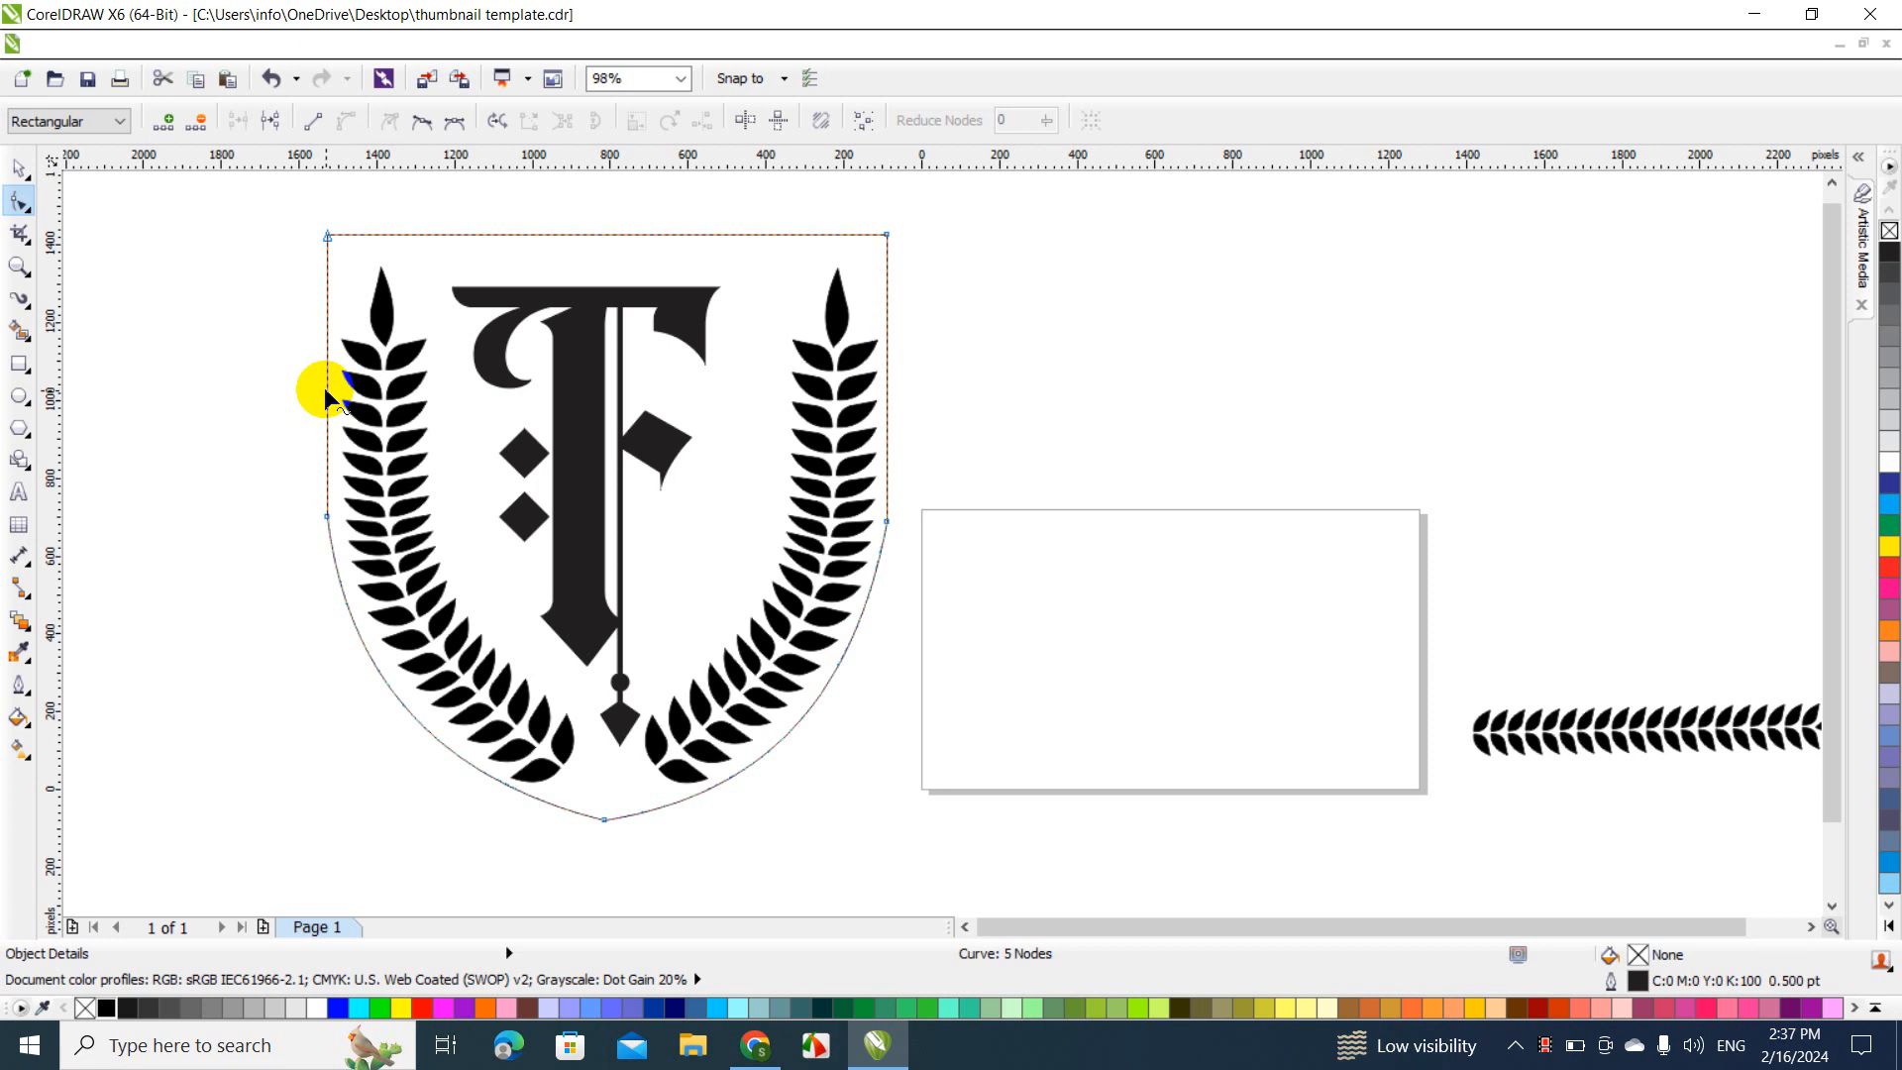
Add a node near the top of the frame's left edge at about -1,527, 1,299 px and delete the left mid-edge node
double_click(326, 284)
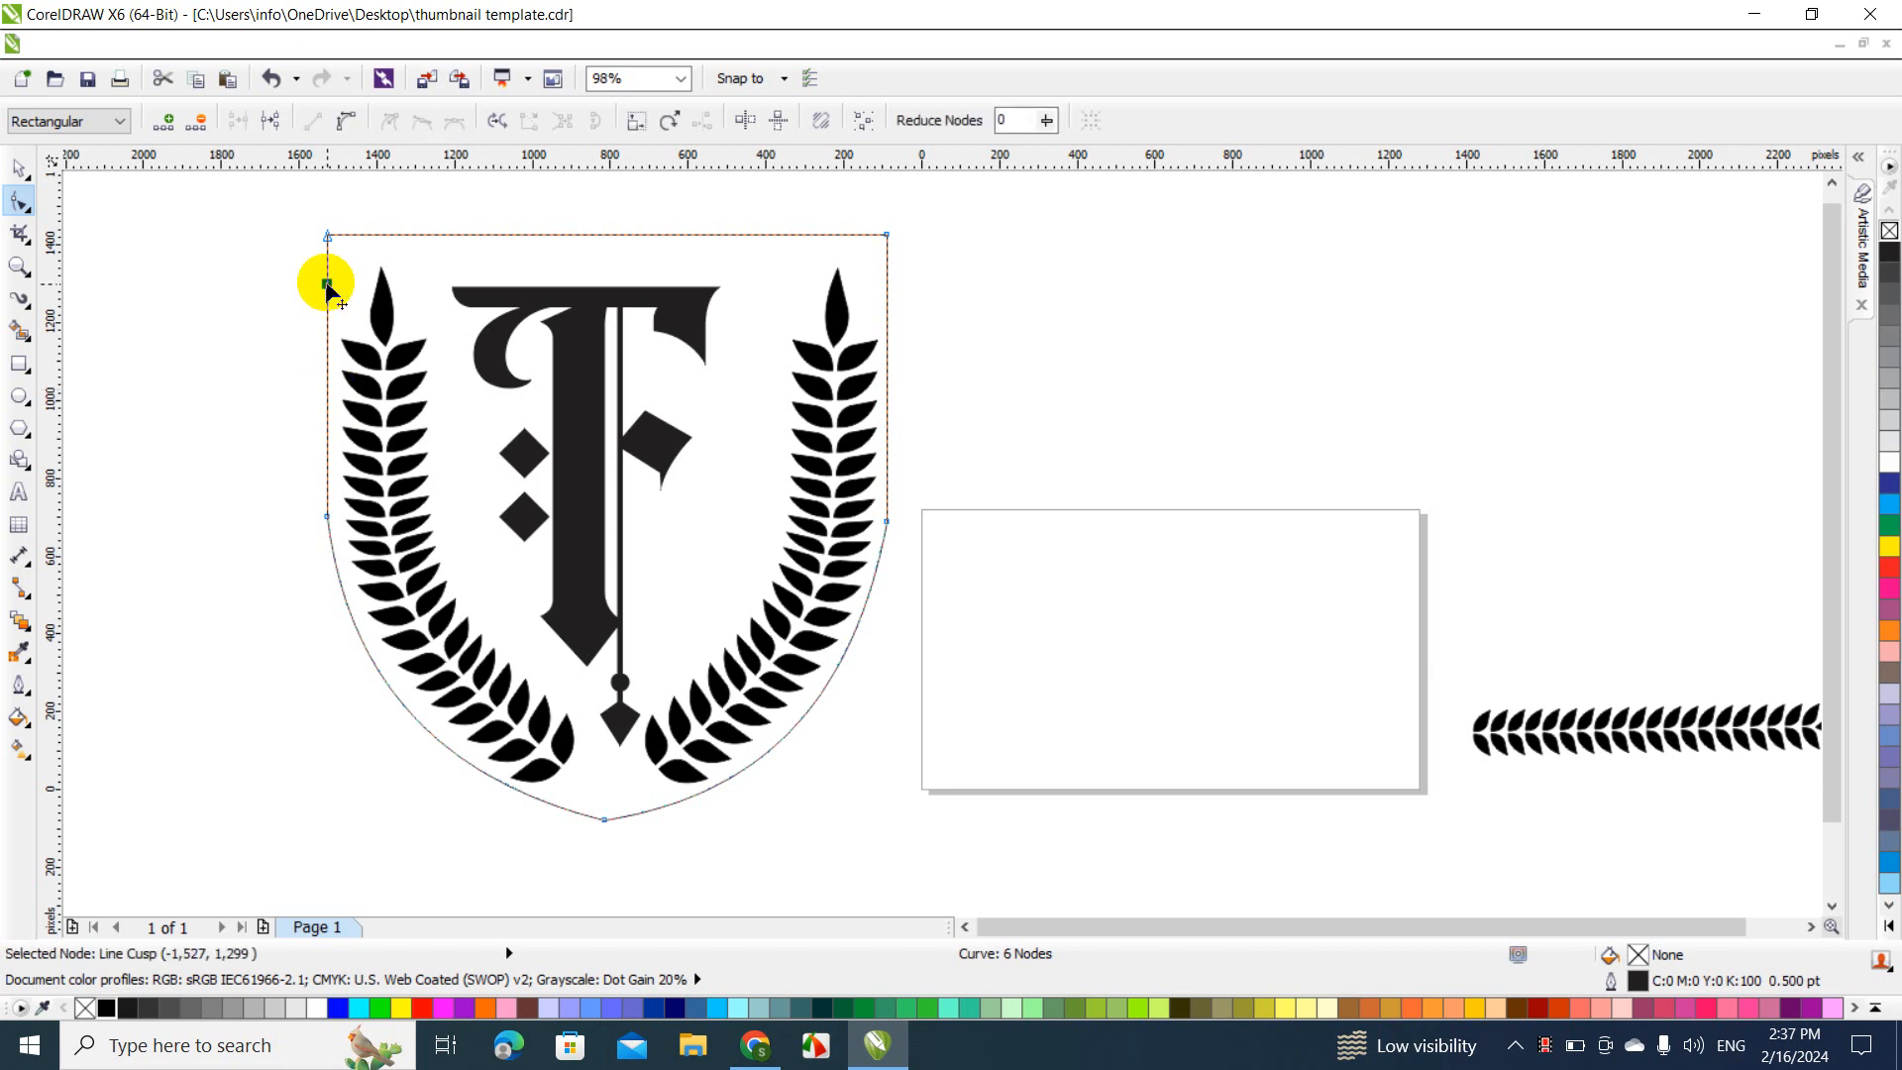
left_click(328, 515)
key("Delete")
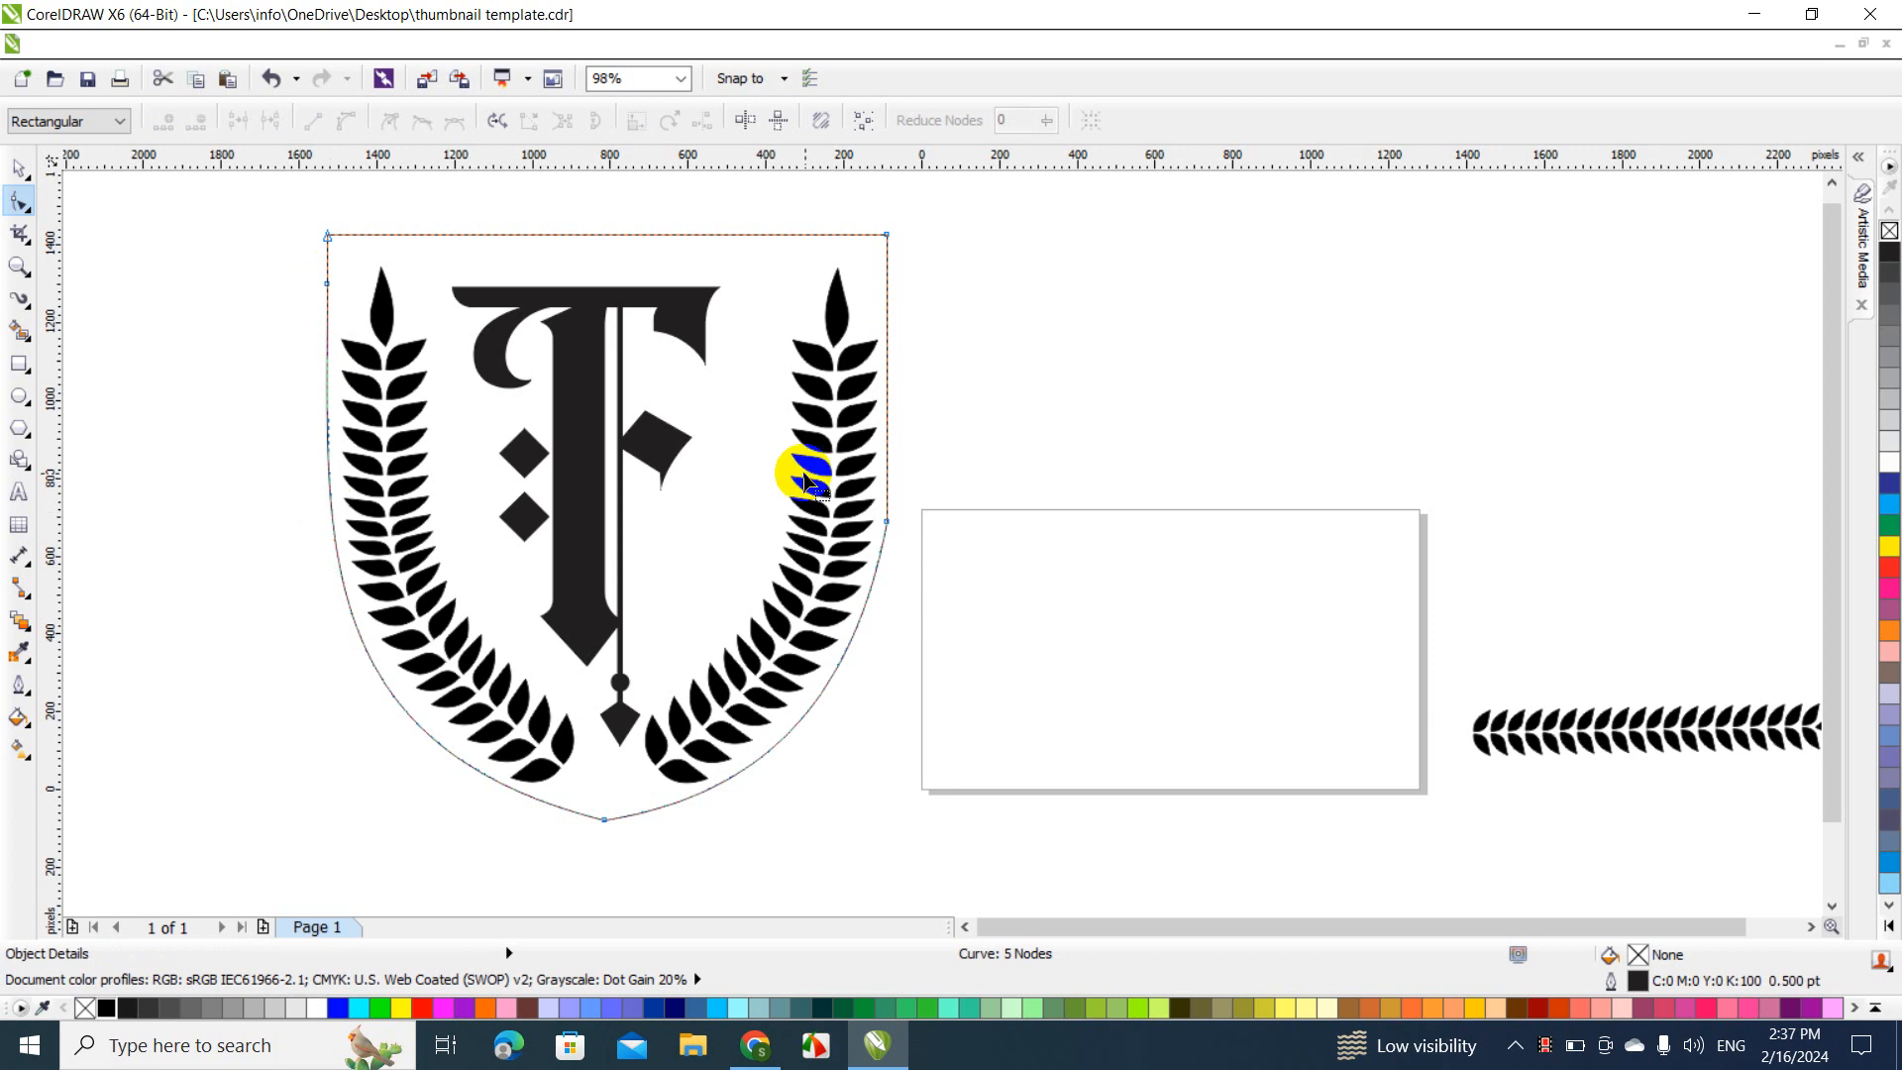
Try adding a node near the top of the frame's right edge and deleting the right mid-edge node, and undo the deletion
double_click(886, 286)
double_click(887, 287)
double_click(884, 281)
double_click(885, 281)
double_click(886, 522)
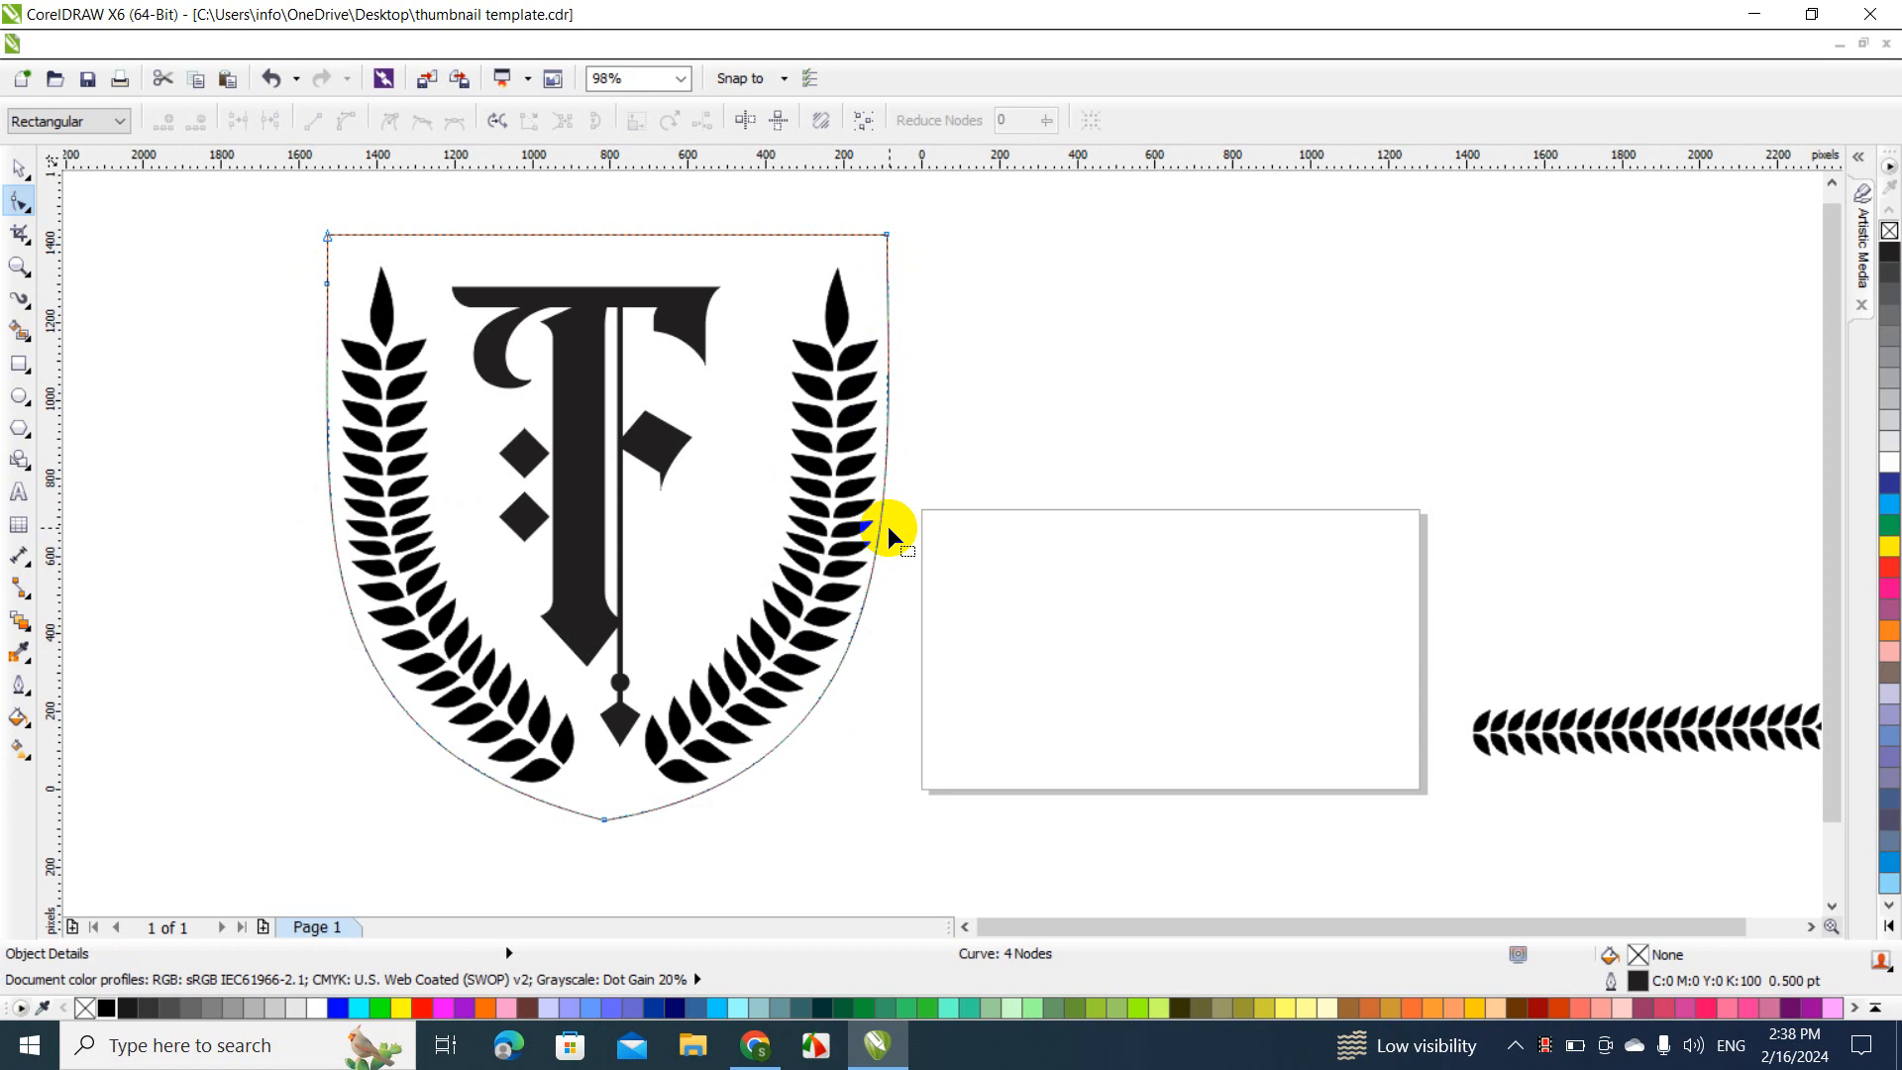
key("ctrl+z")
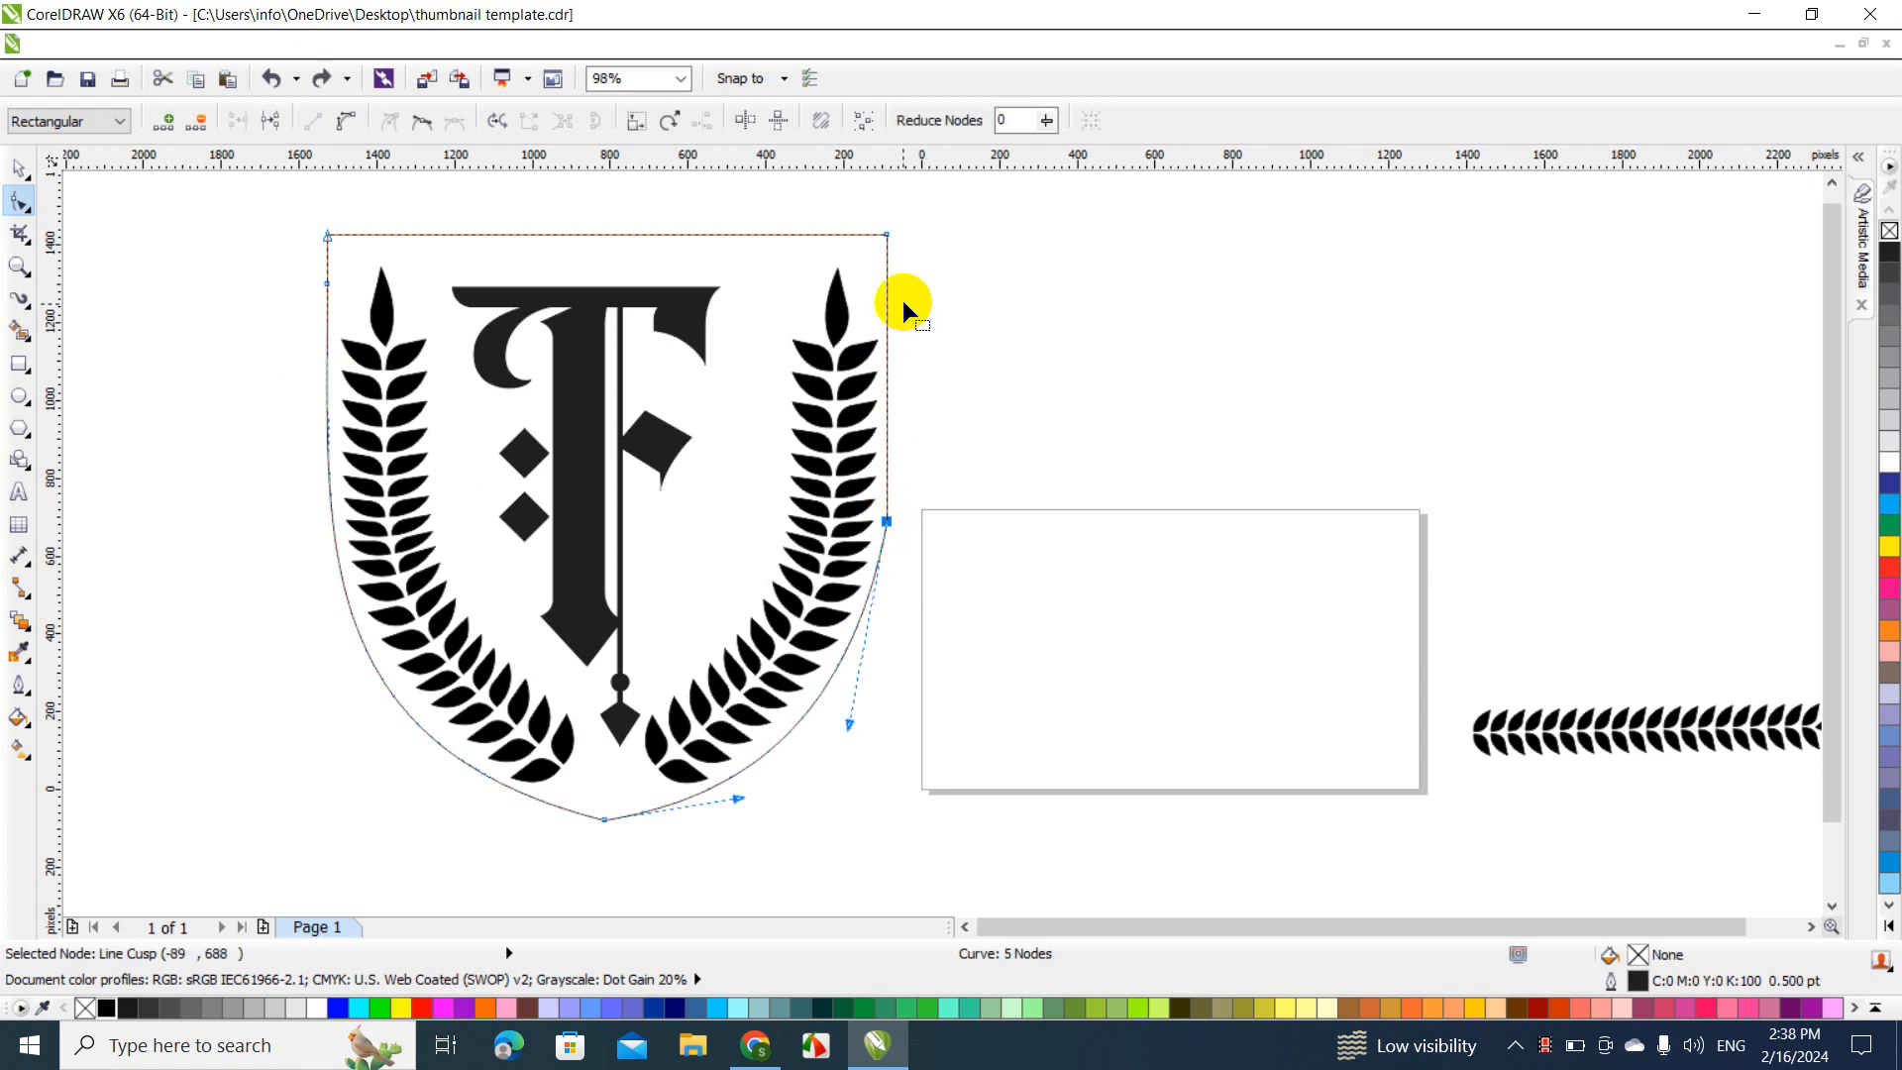
Try again to add an upper node on the frame's right edge, and delete the right mid-edge node to smooth that side
left_click(883, 285)
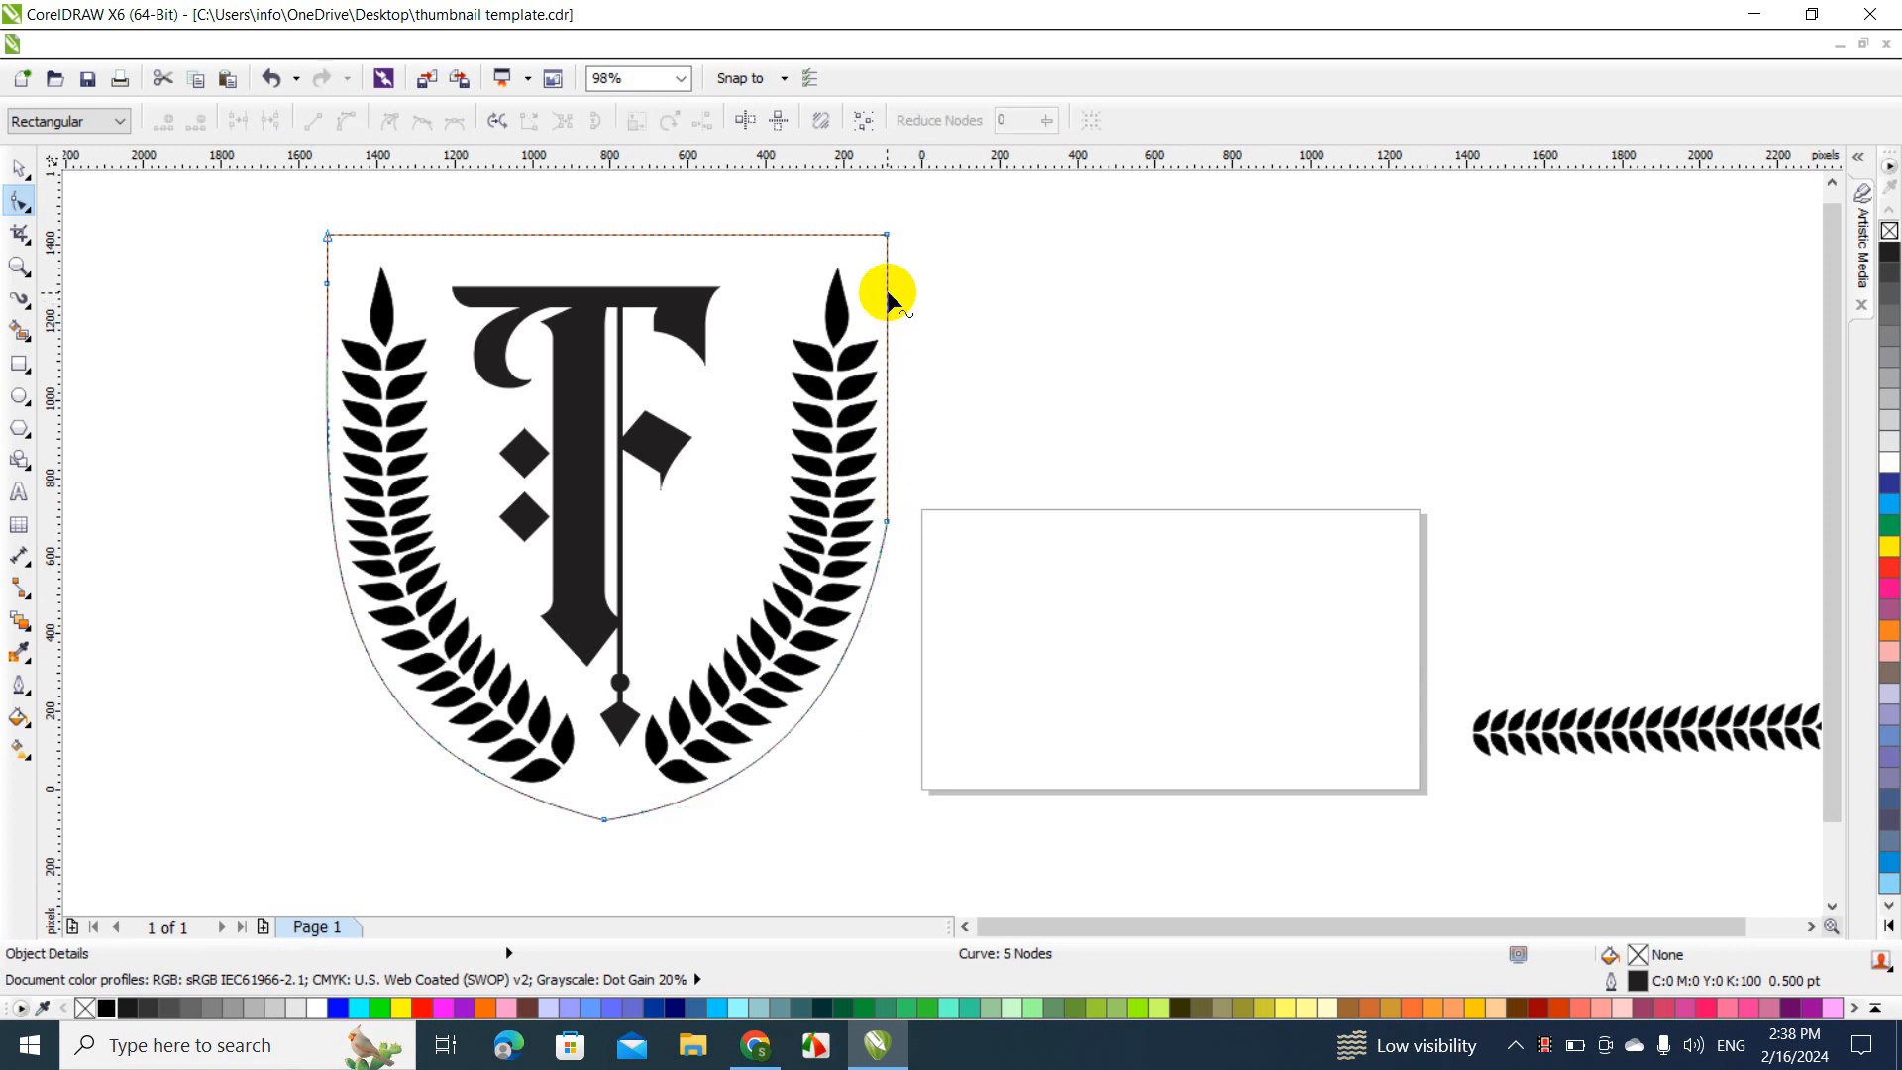
double_click(887, 293)
double_click(888, 293)
double_click(888, 293)
double_click(887, 293)
double_click(887, 293)
double_click(888, 294)
left_click(888, 294)
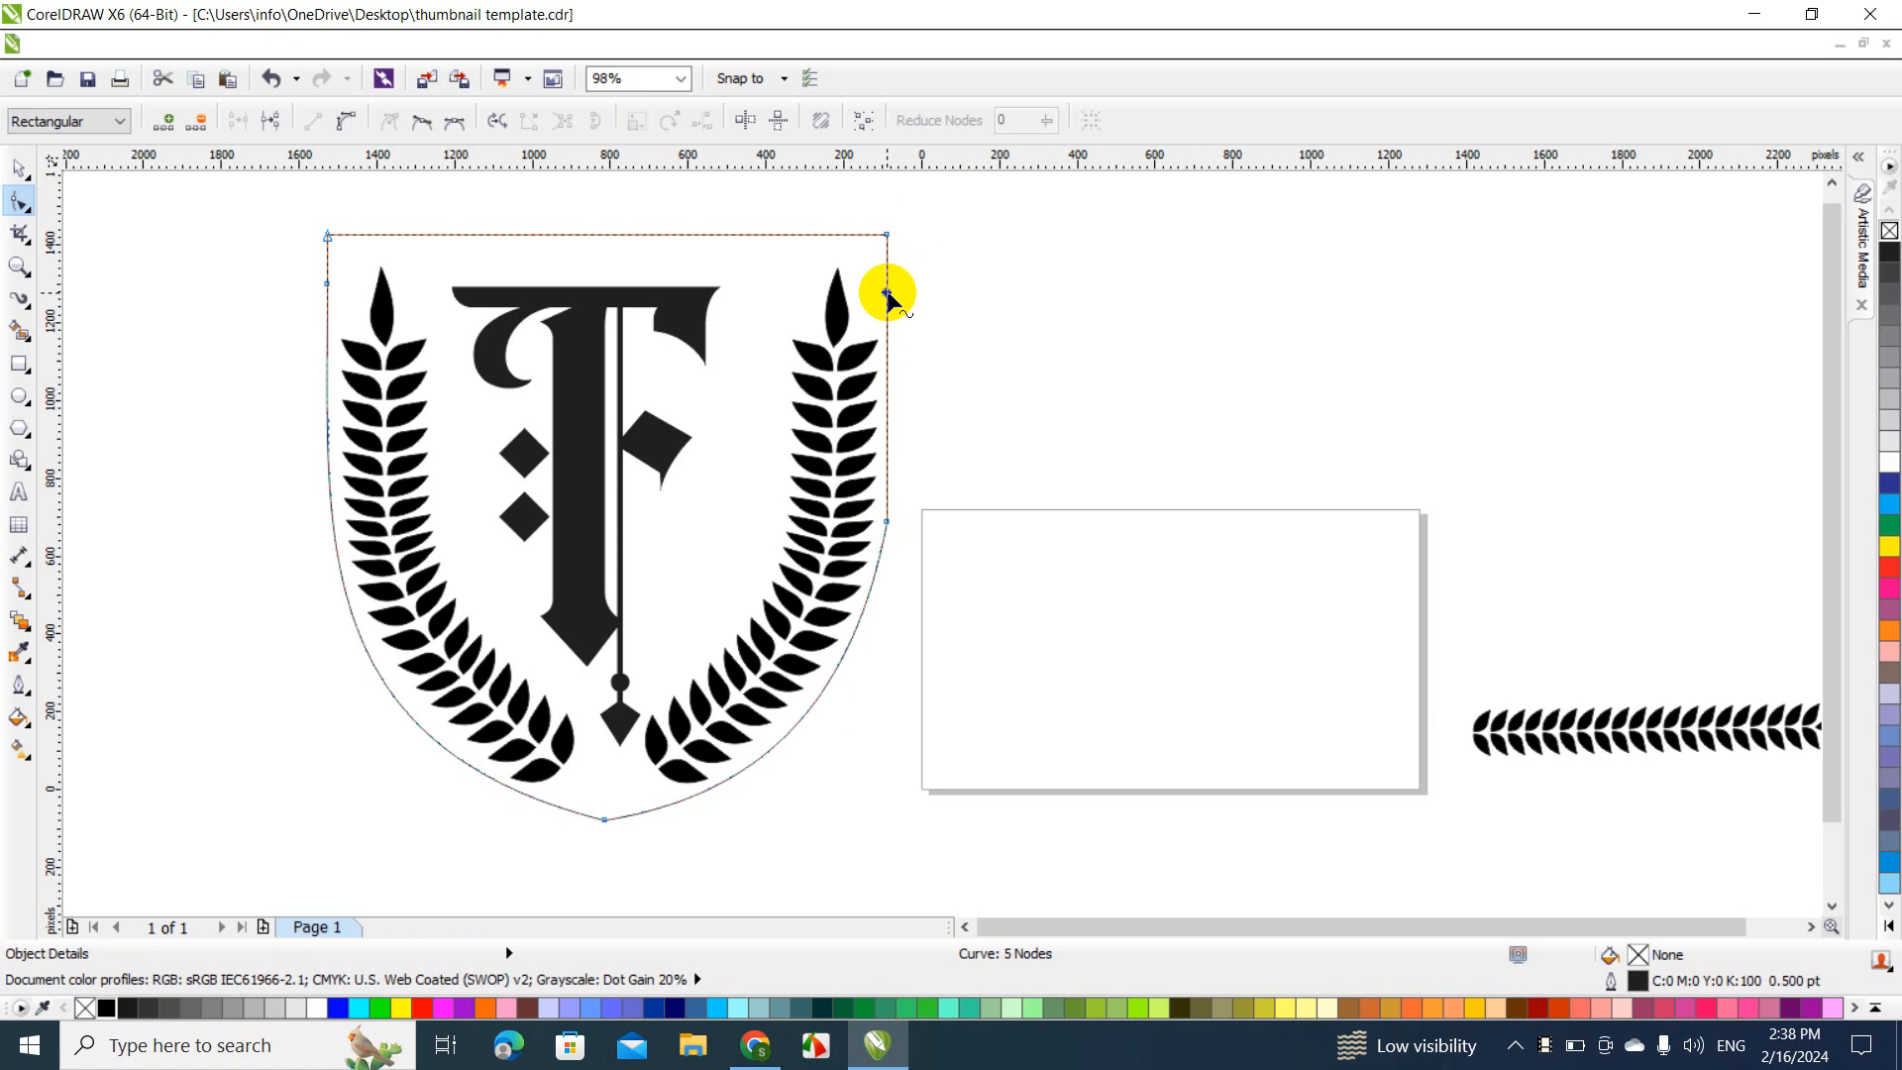
double_click(886, 521)
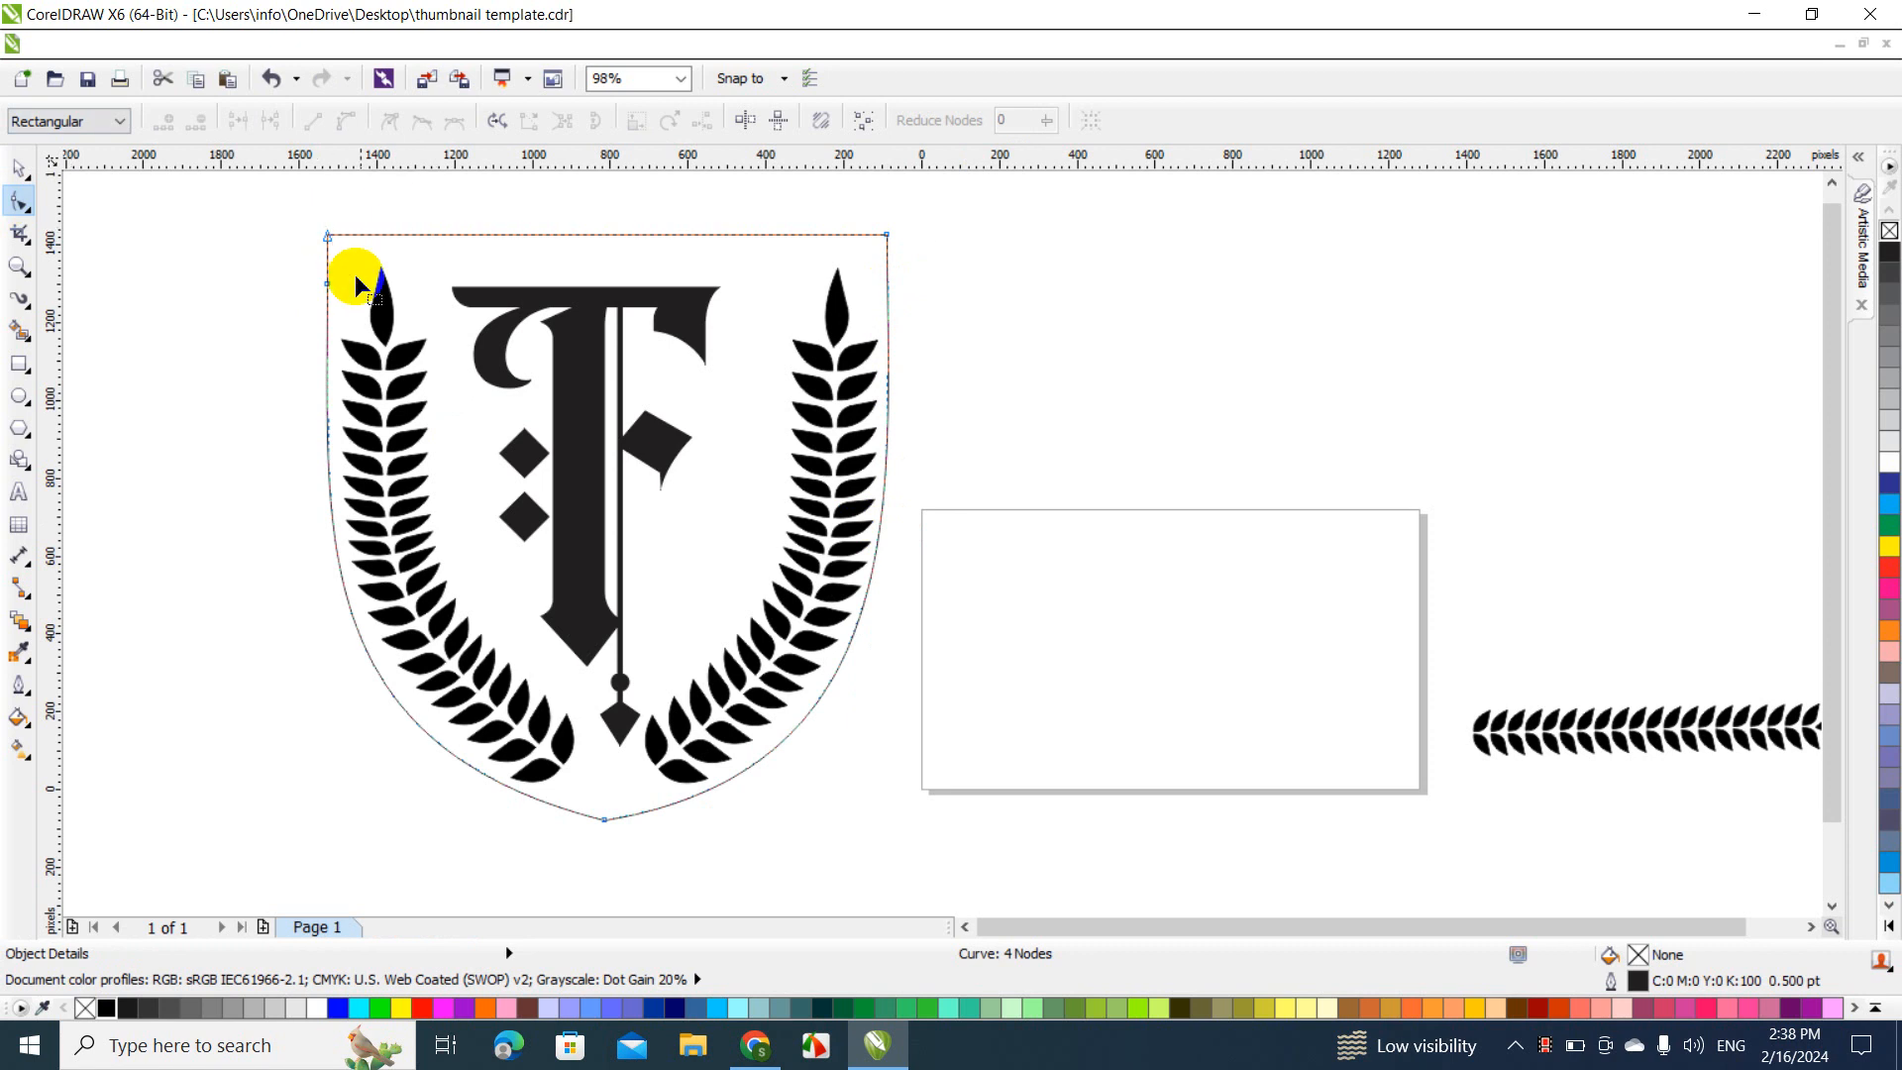
left_click(19, 169)
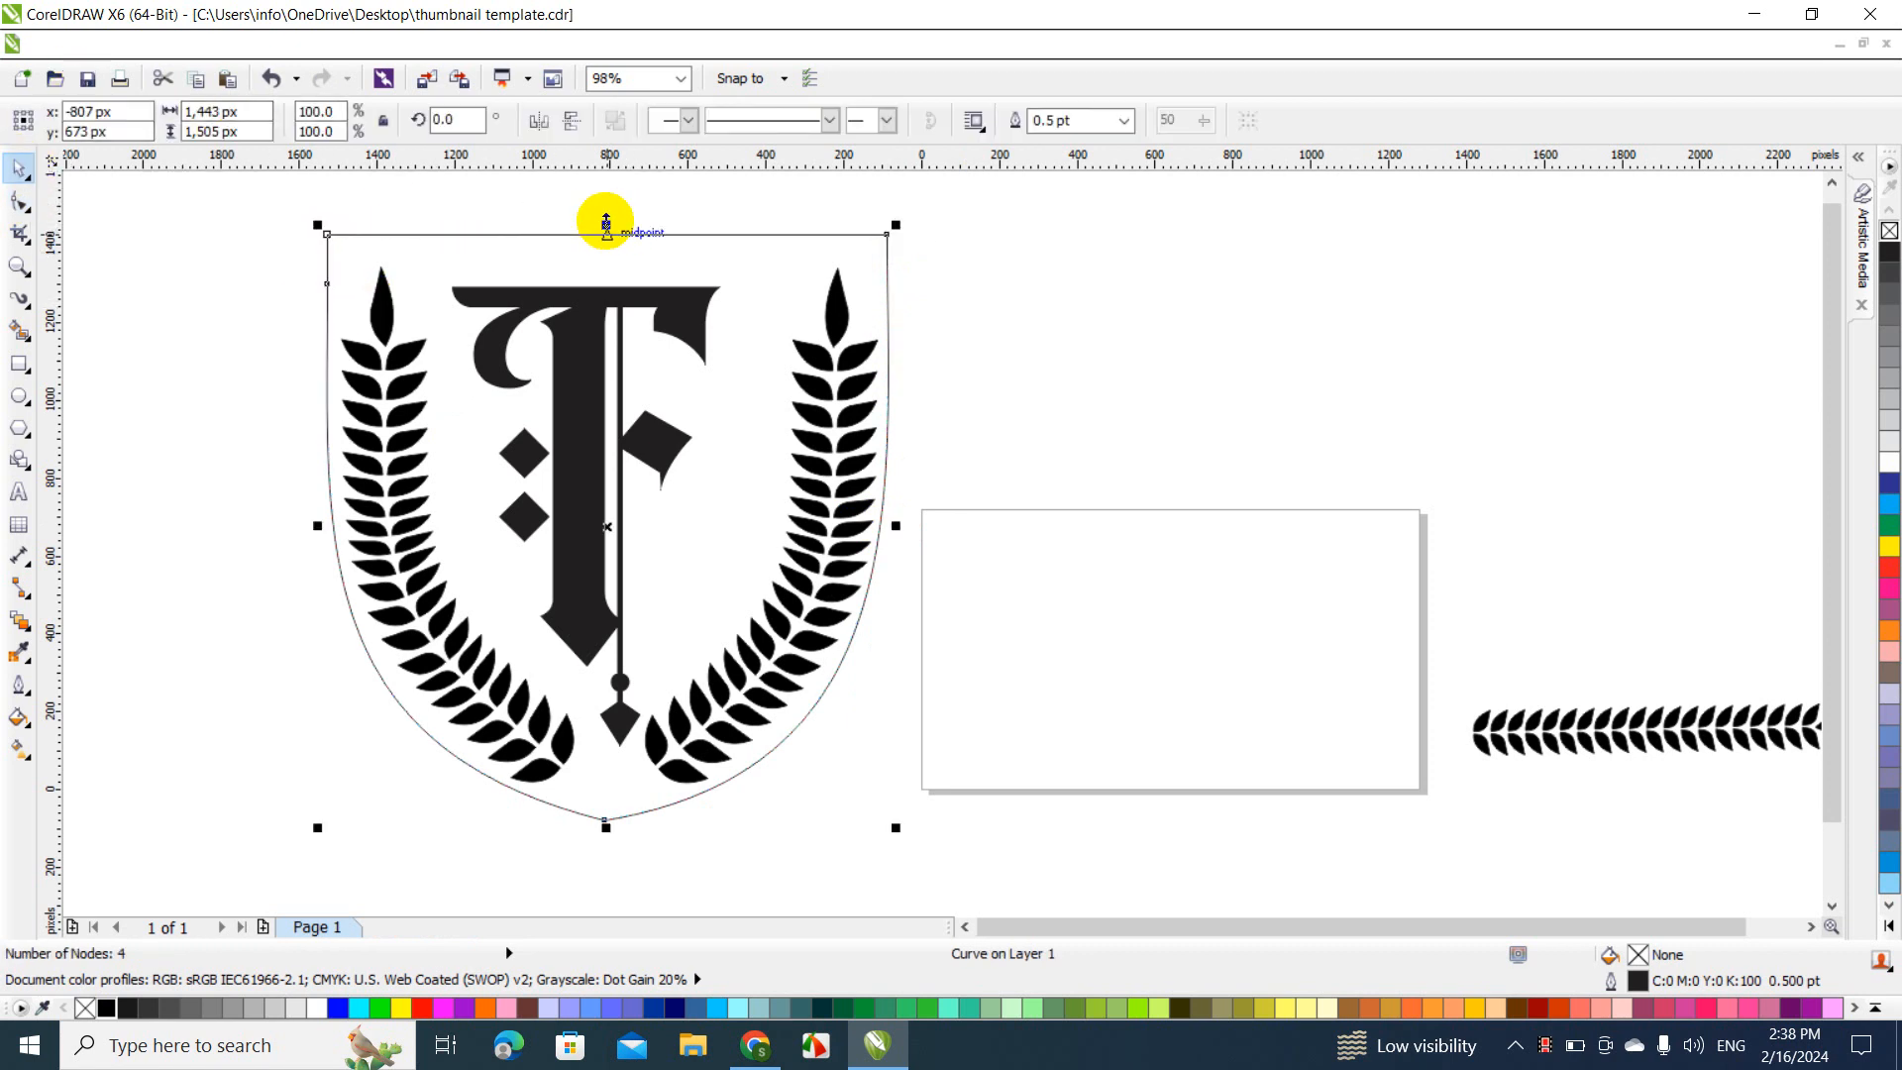
Adjust the shield frame's height to about 1,508 px by its top edge and fill it with yellow-orange (#FFCC00)
left_click_drag(606, 224, 606, 201)
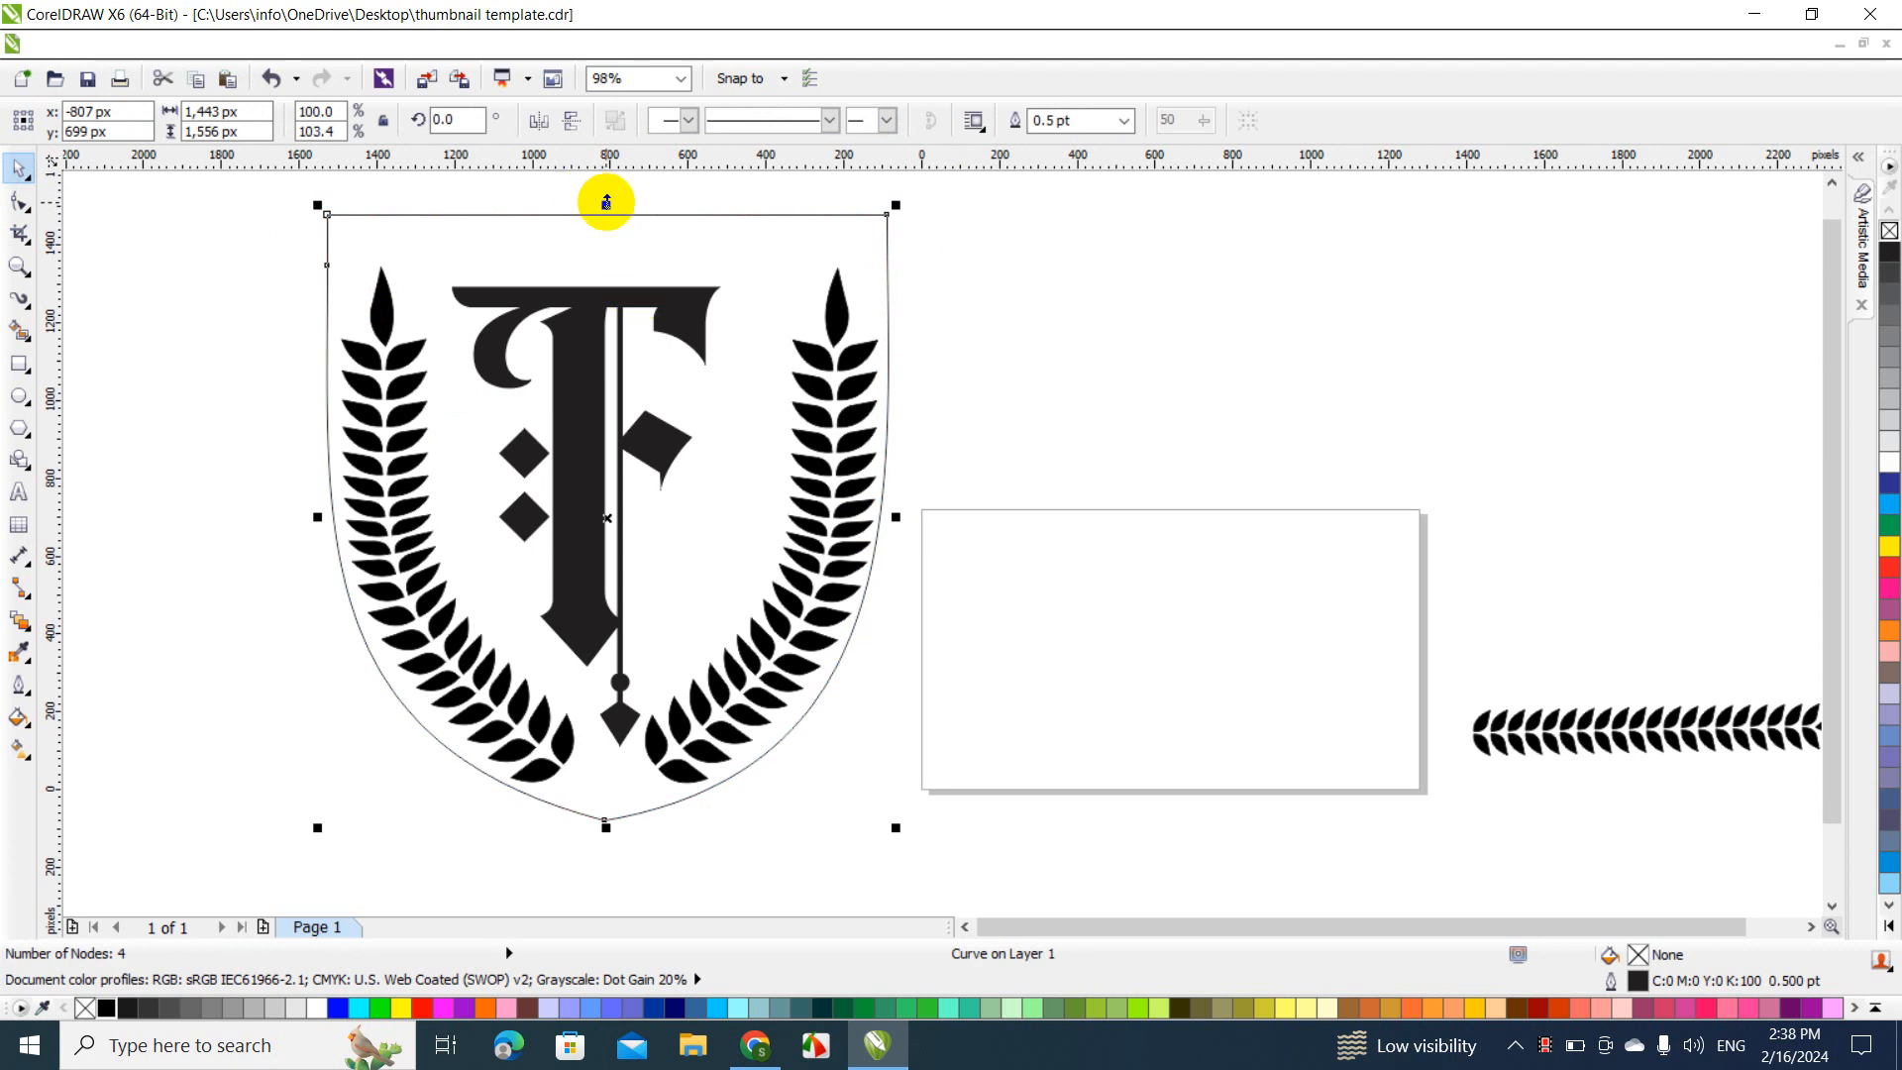
left_click_drag(606, 202, 607, 220)
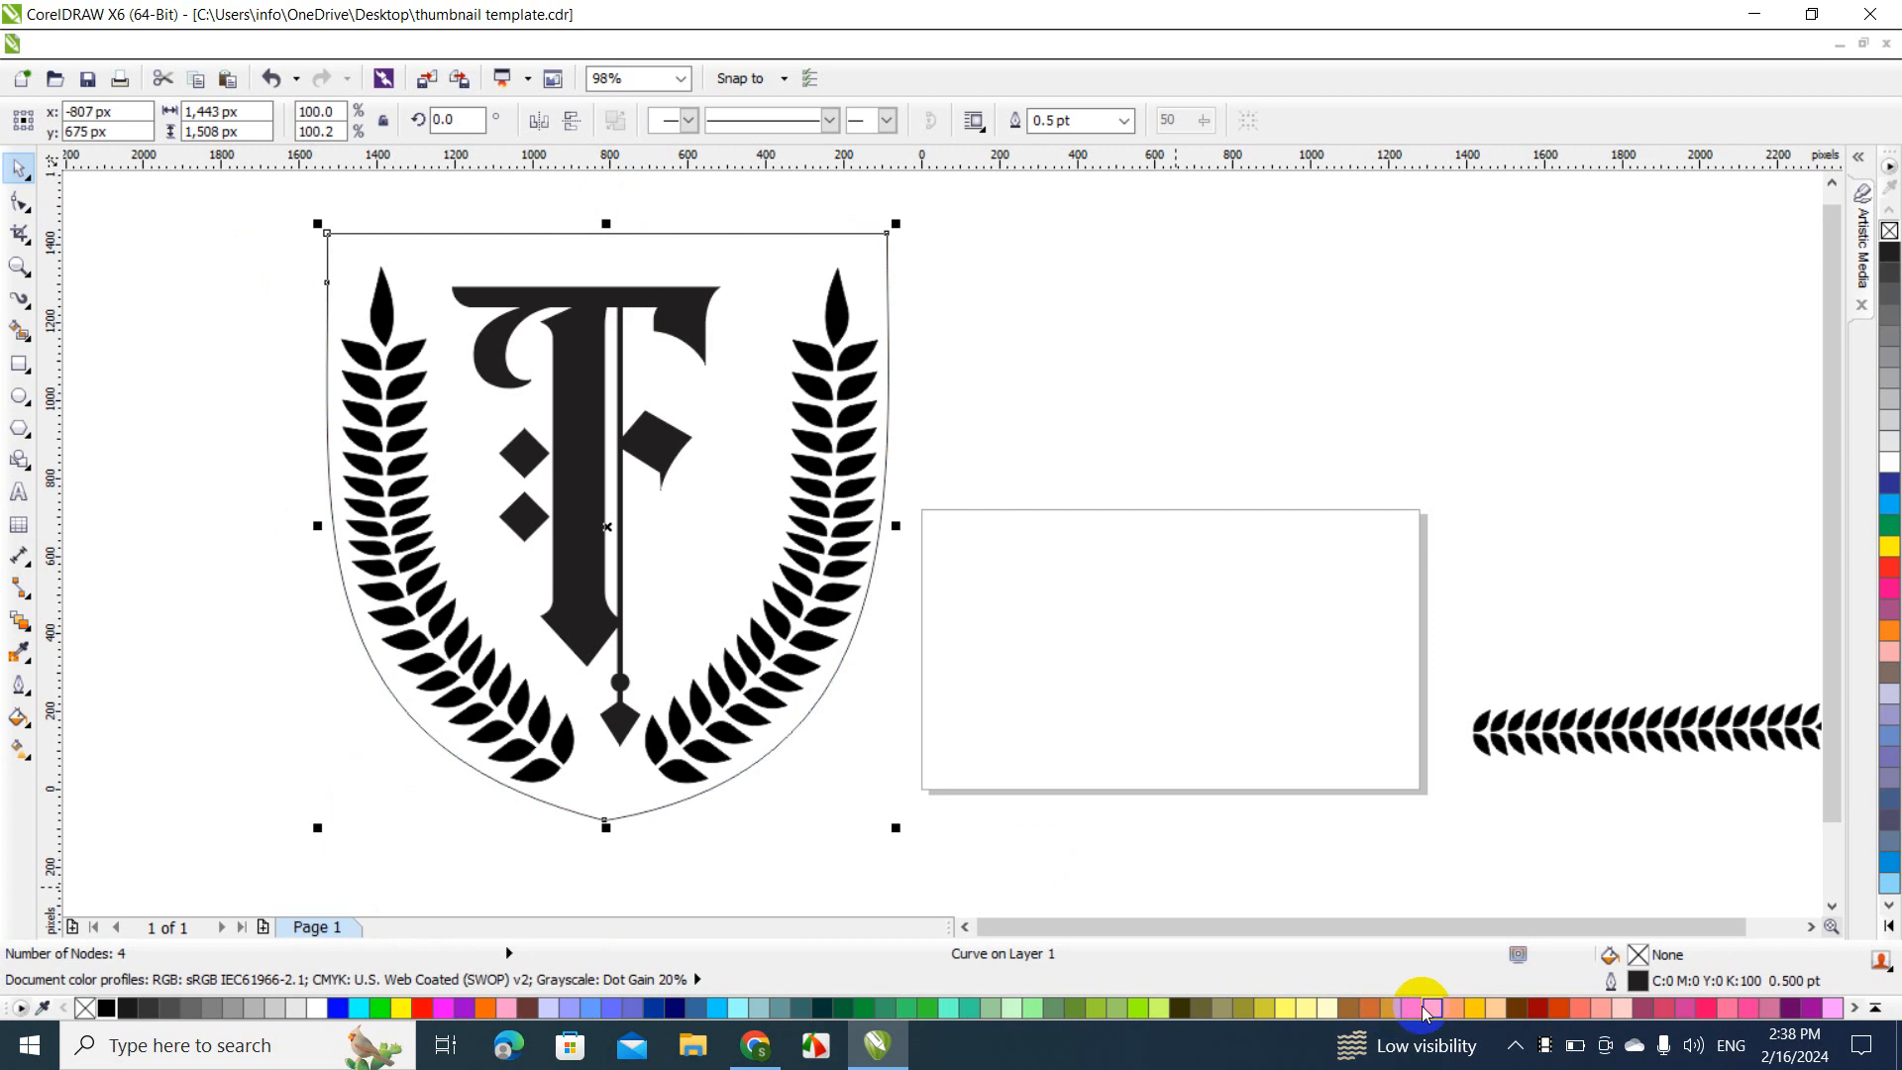
left_click(1473, 1007)
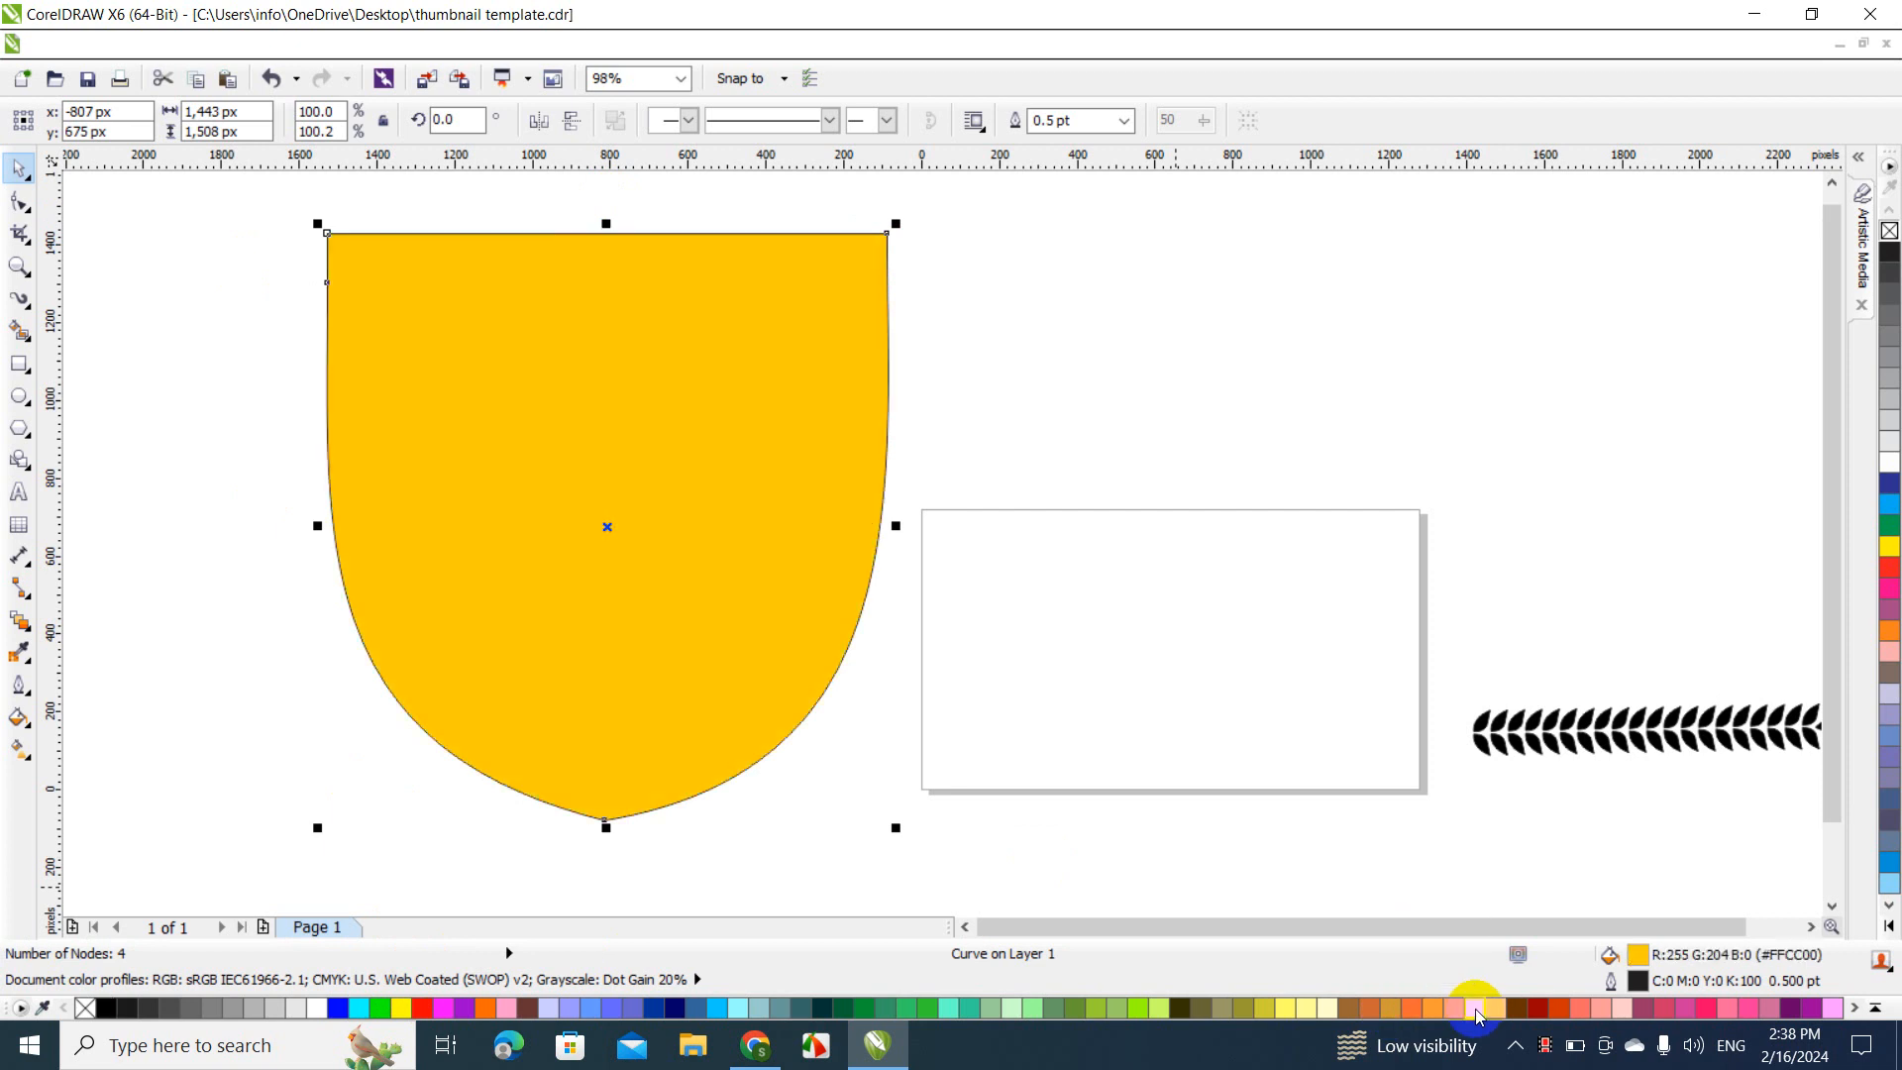
Send the filled shield to the back of the page, behind the letter F and the leaf branches
right_click(733, 546)
mouse_move(863, 369)
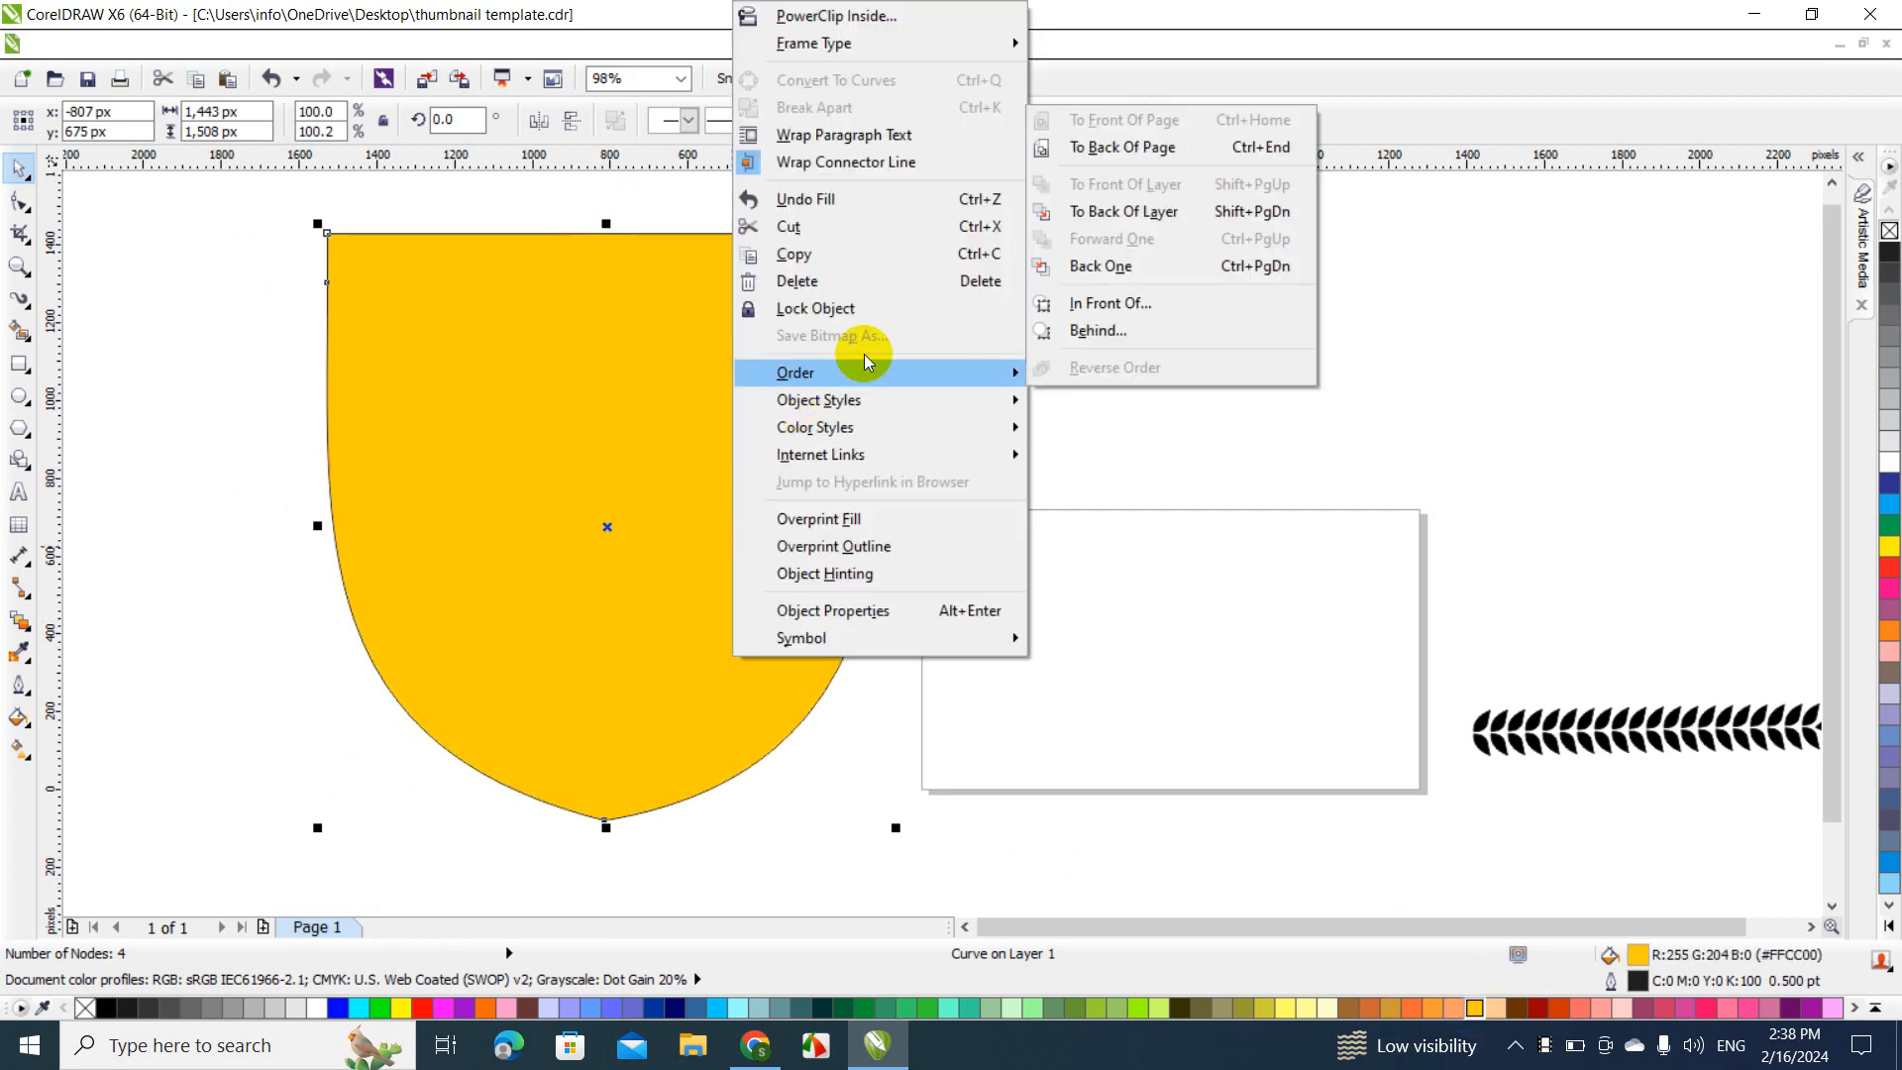
left_click(1139, 147)
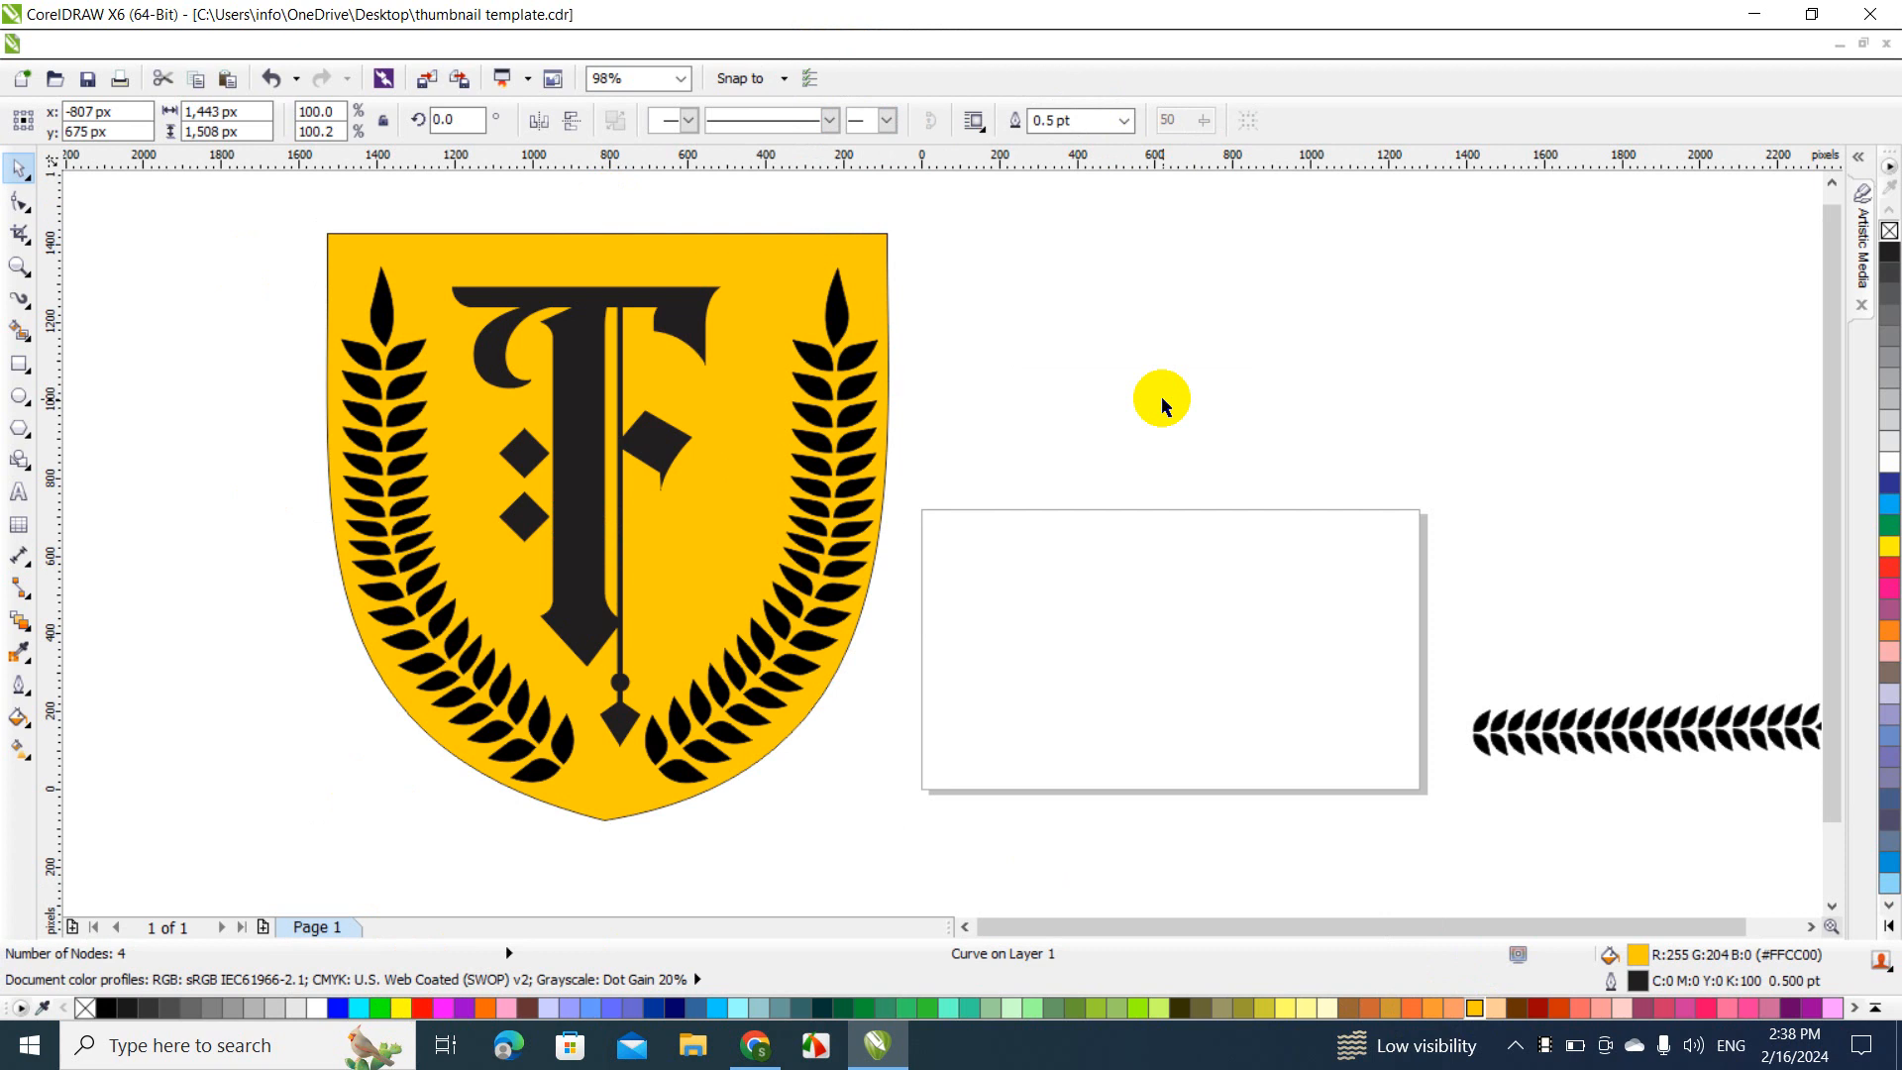
left_click(1162, 406)
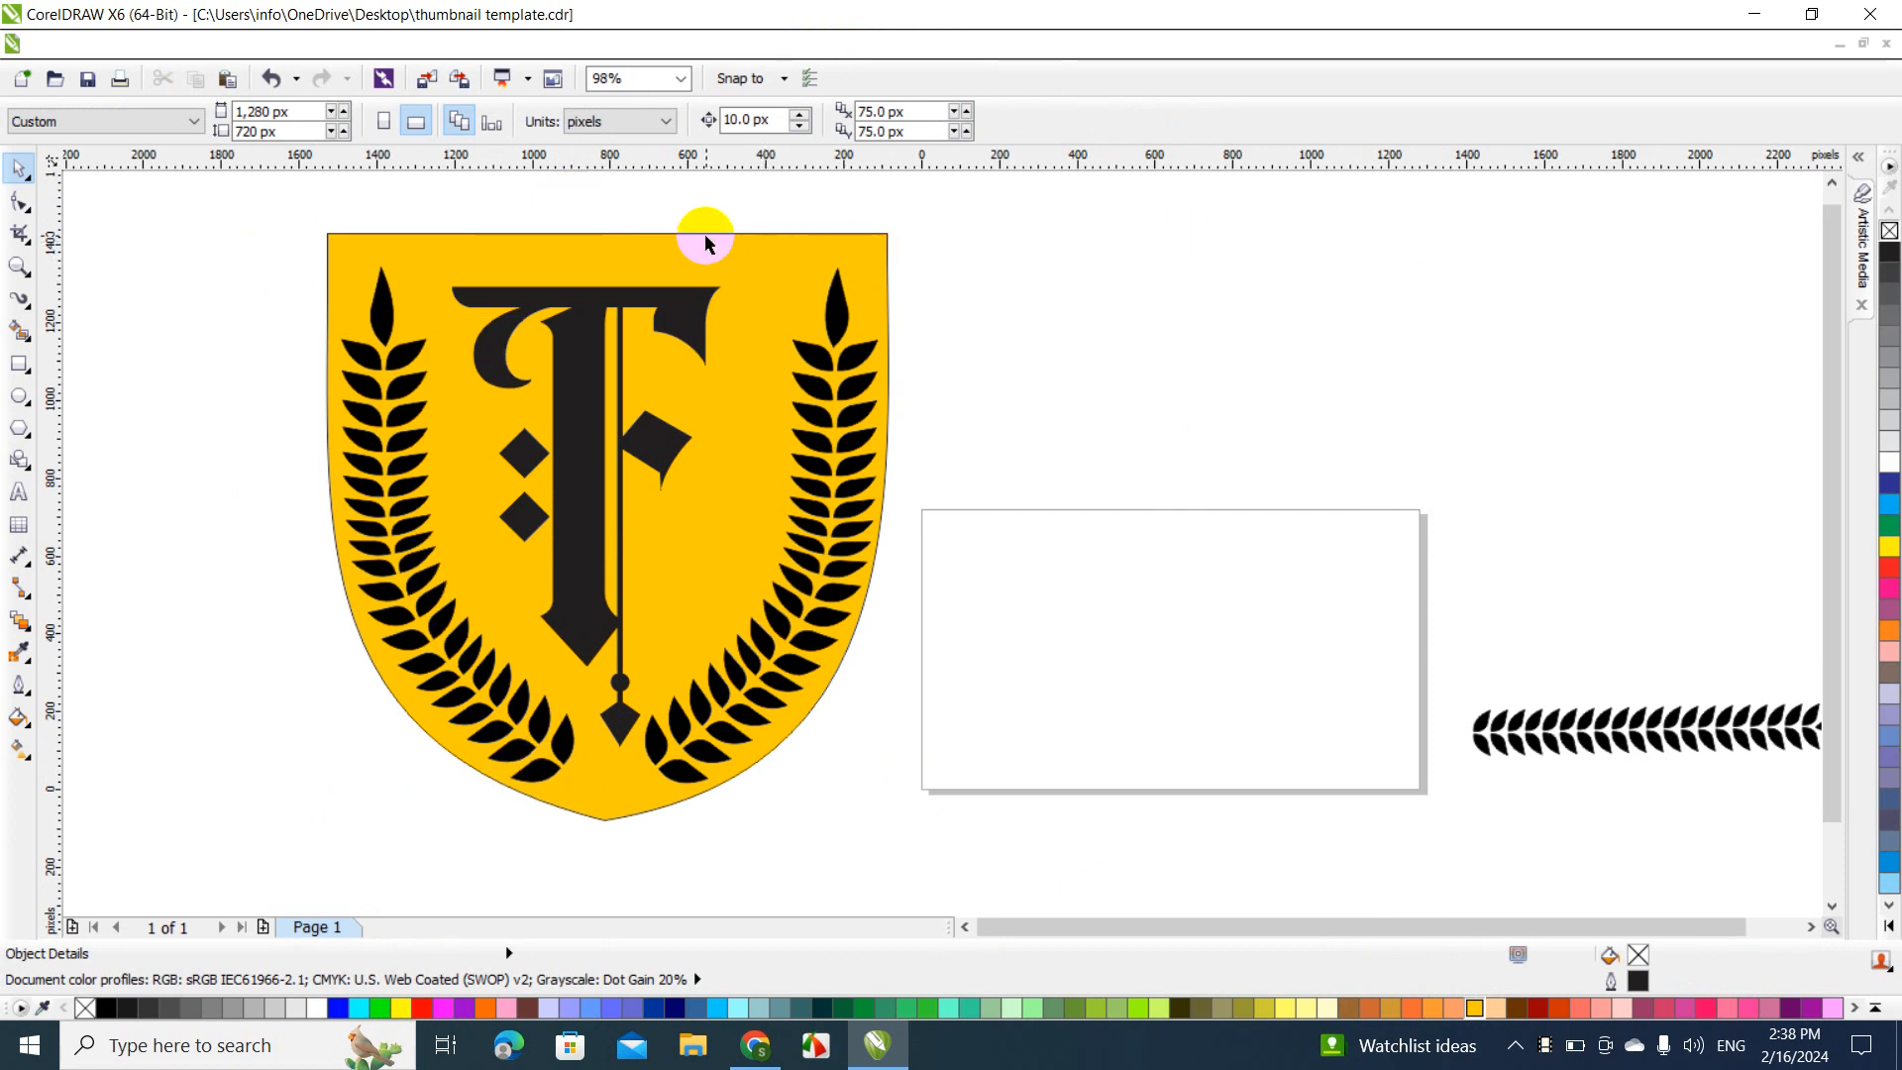
Convert the shield's top edge to a curve and bow it upward, making the shield about 1,556 px tall
right_click(634, 234)
left_click(551, 198)
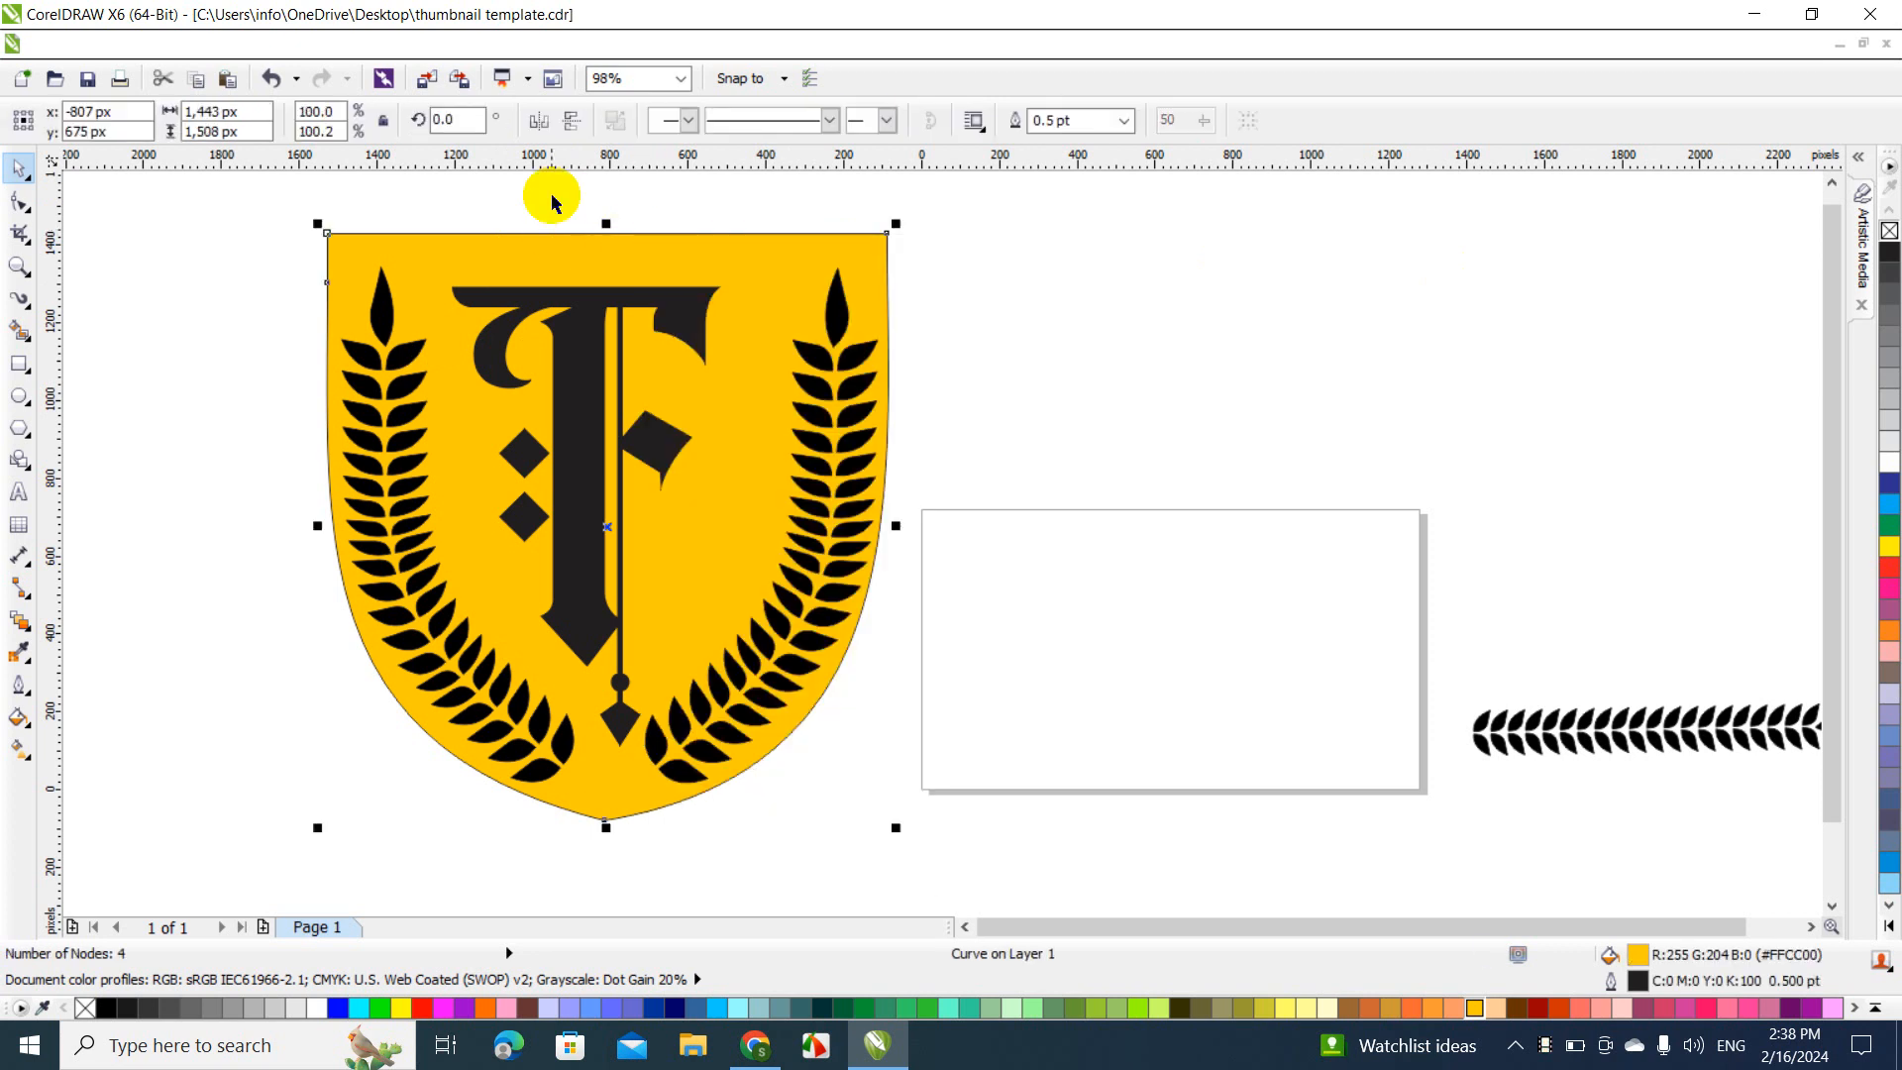
left_click(554, 278)
key("F10")
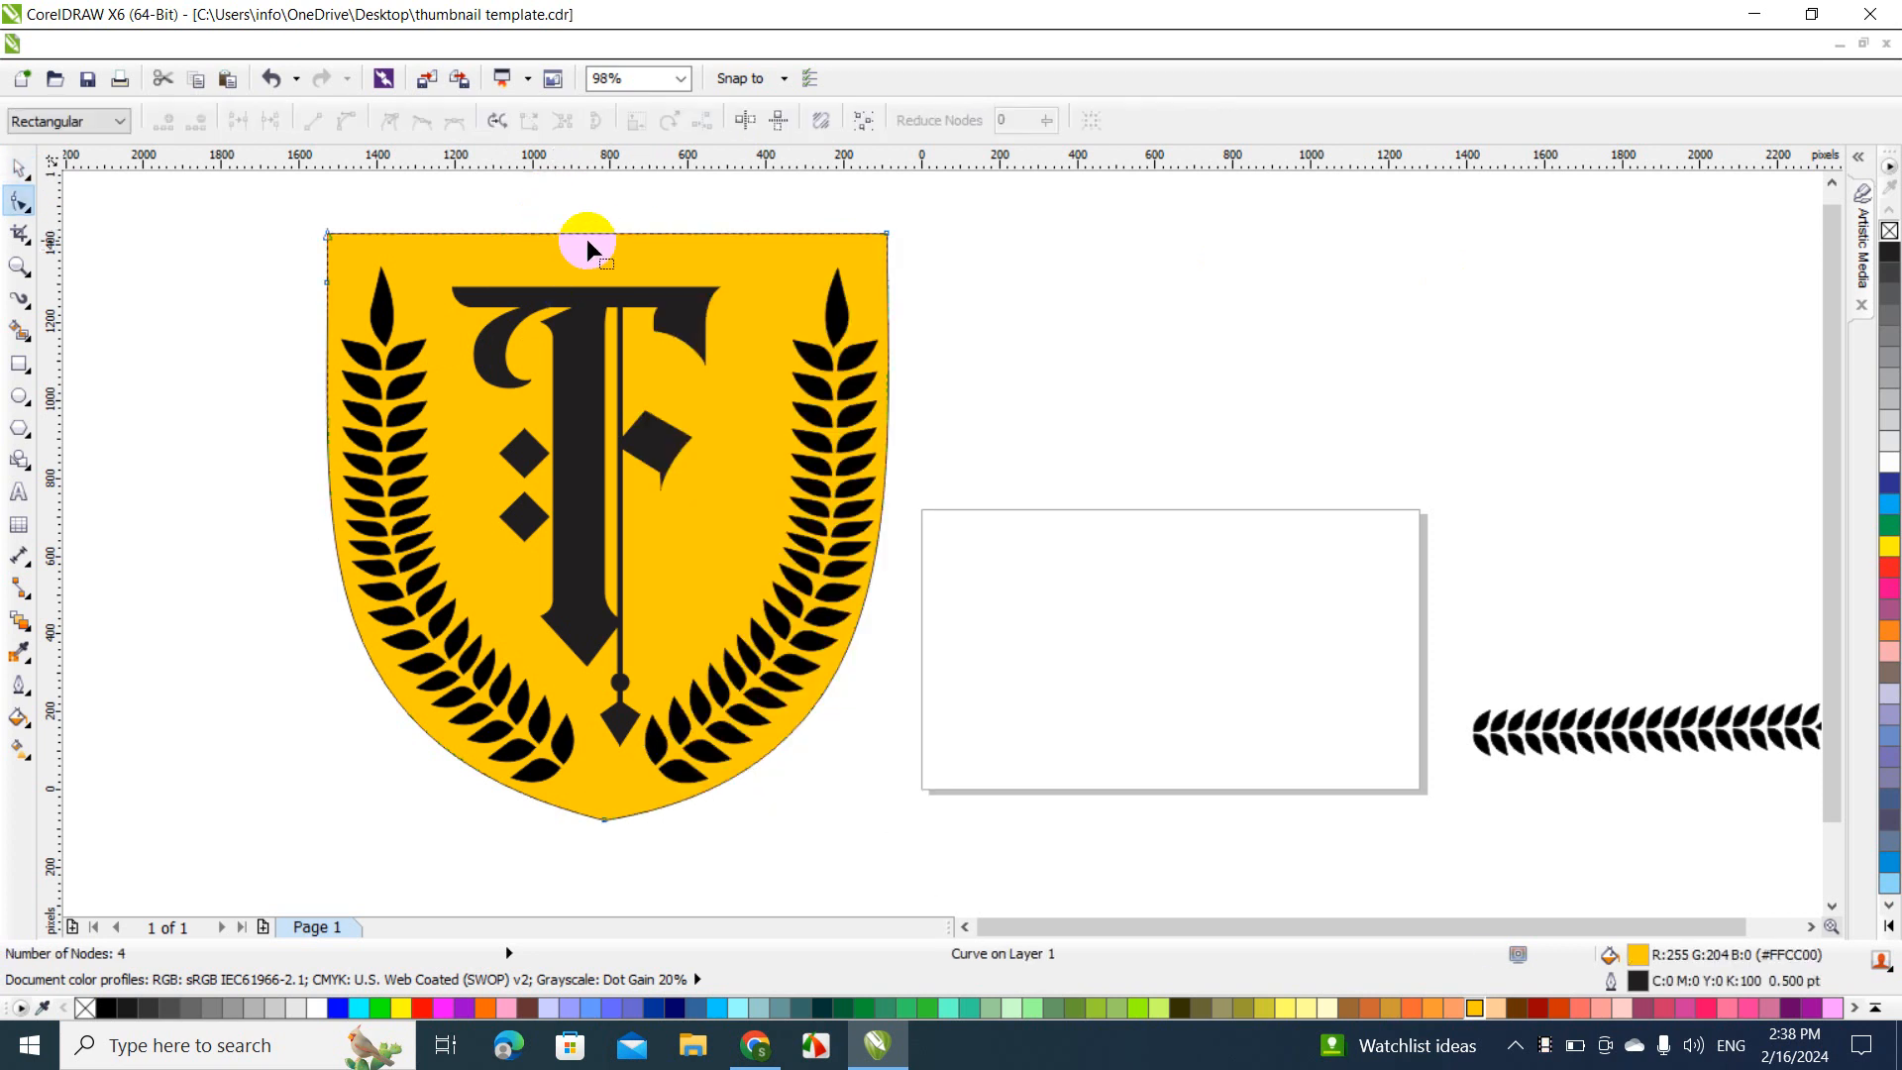
right_click(595, 233)
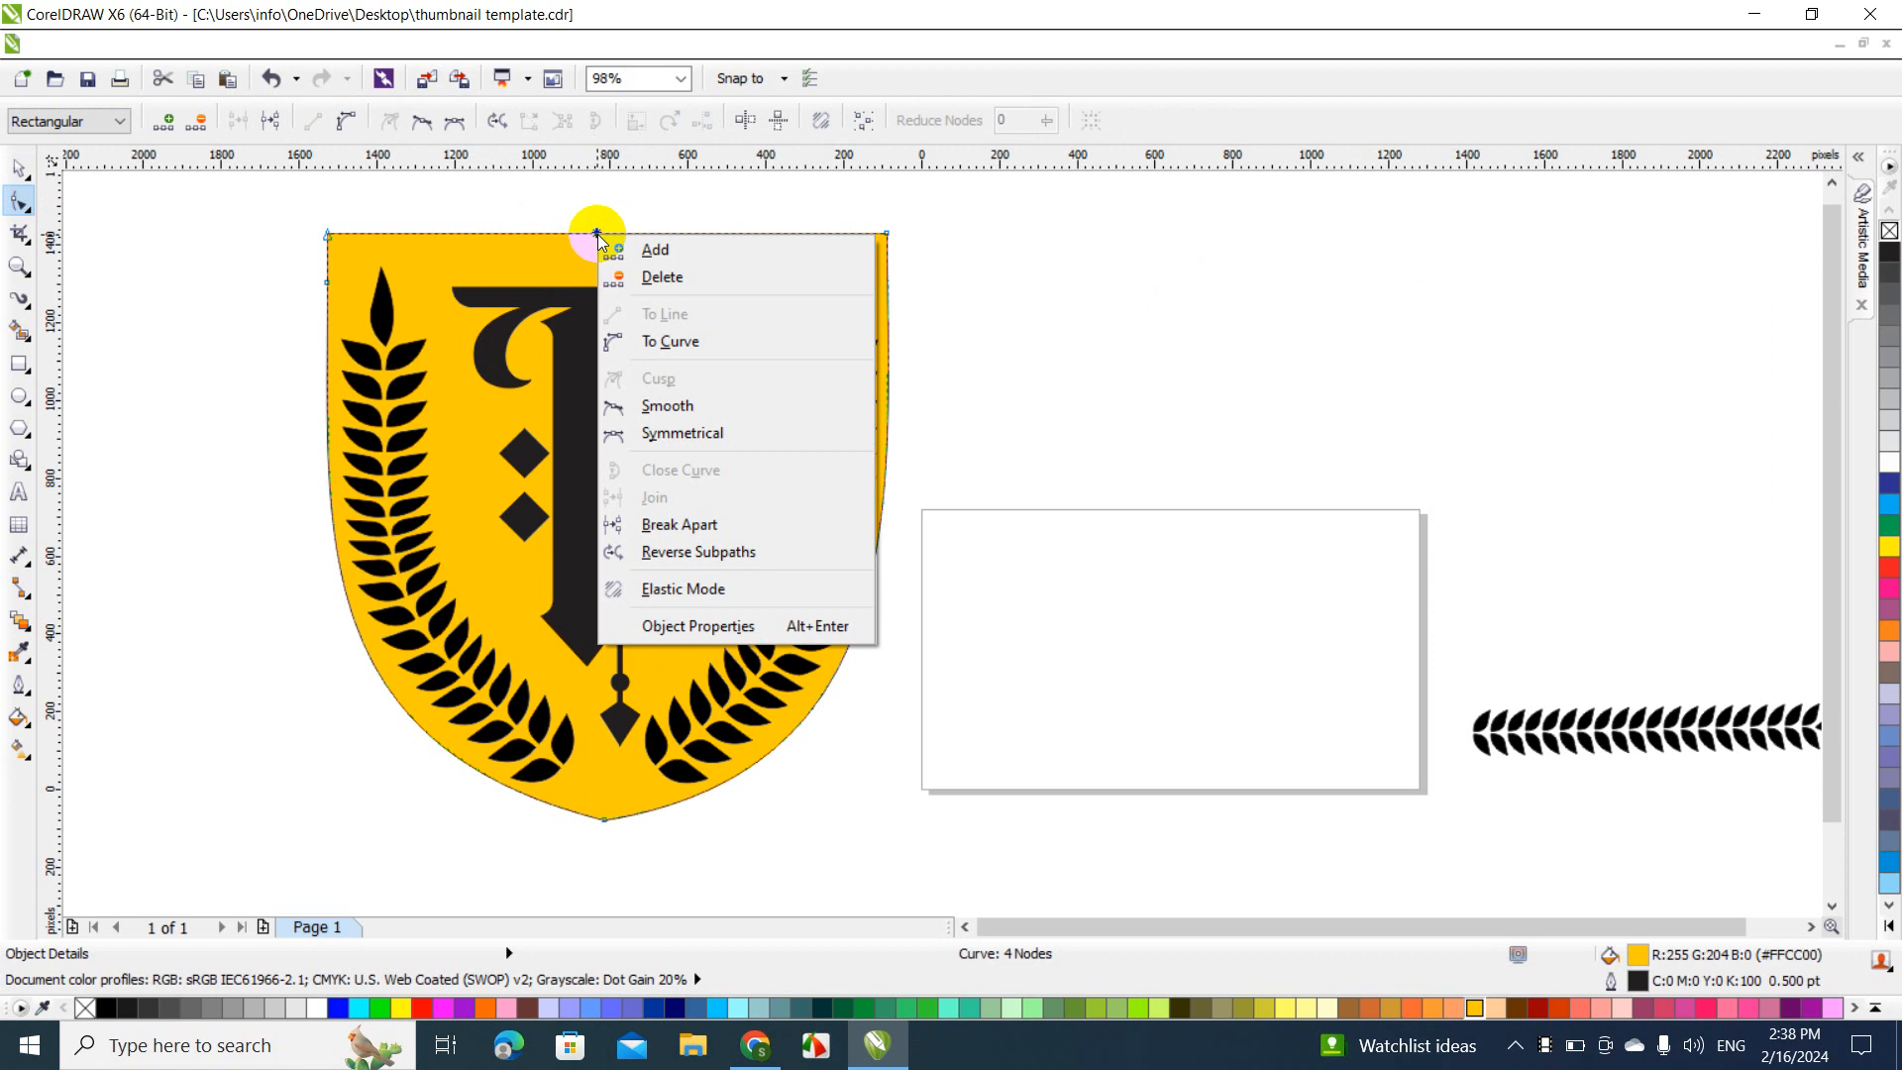
left_click(644, 340)
left_click_drag(608, 235, 608, 218)
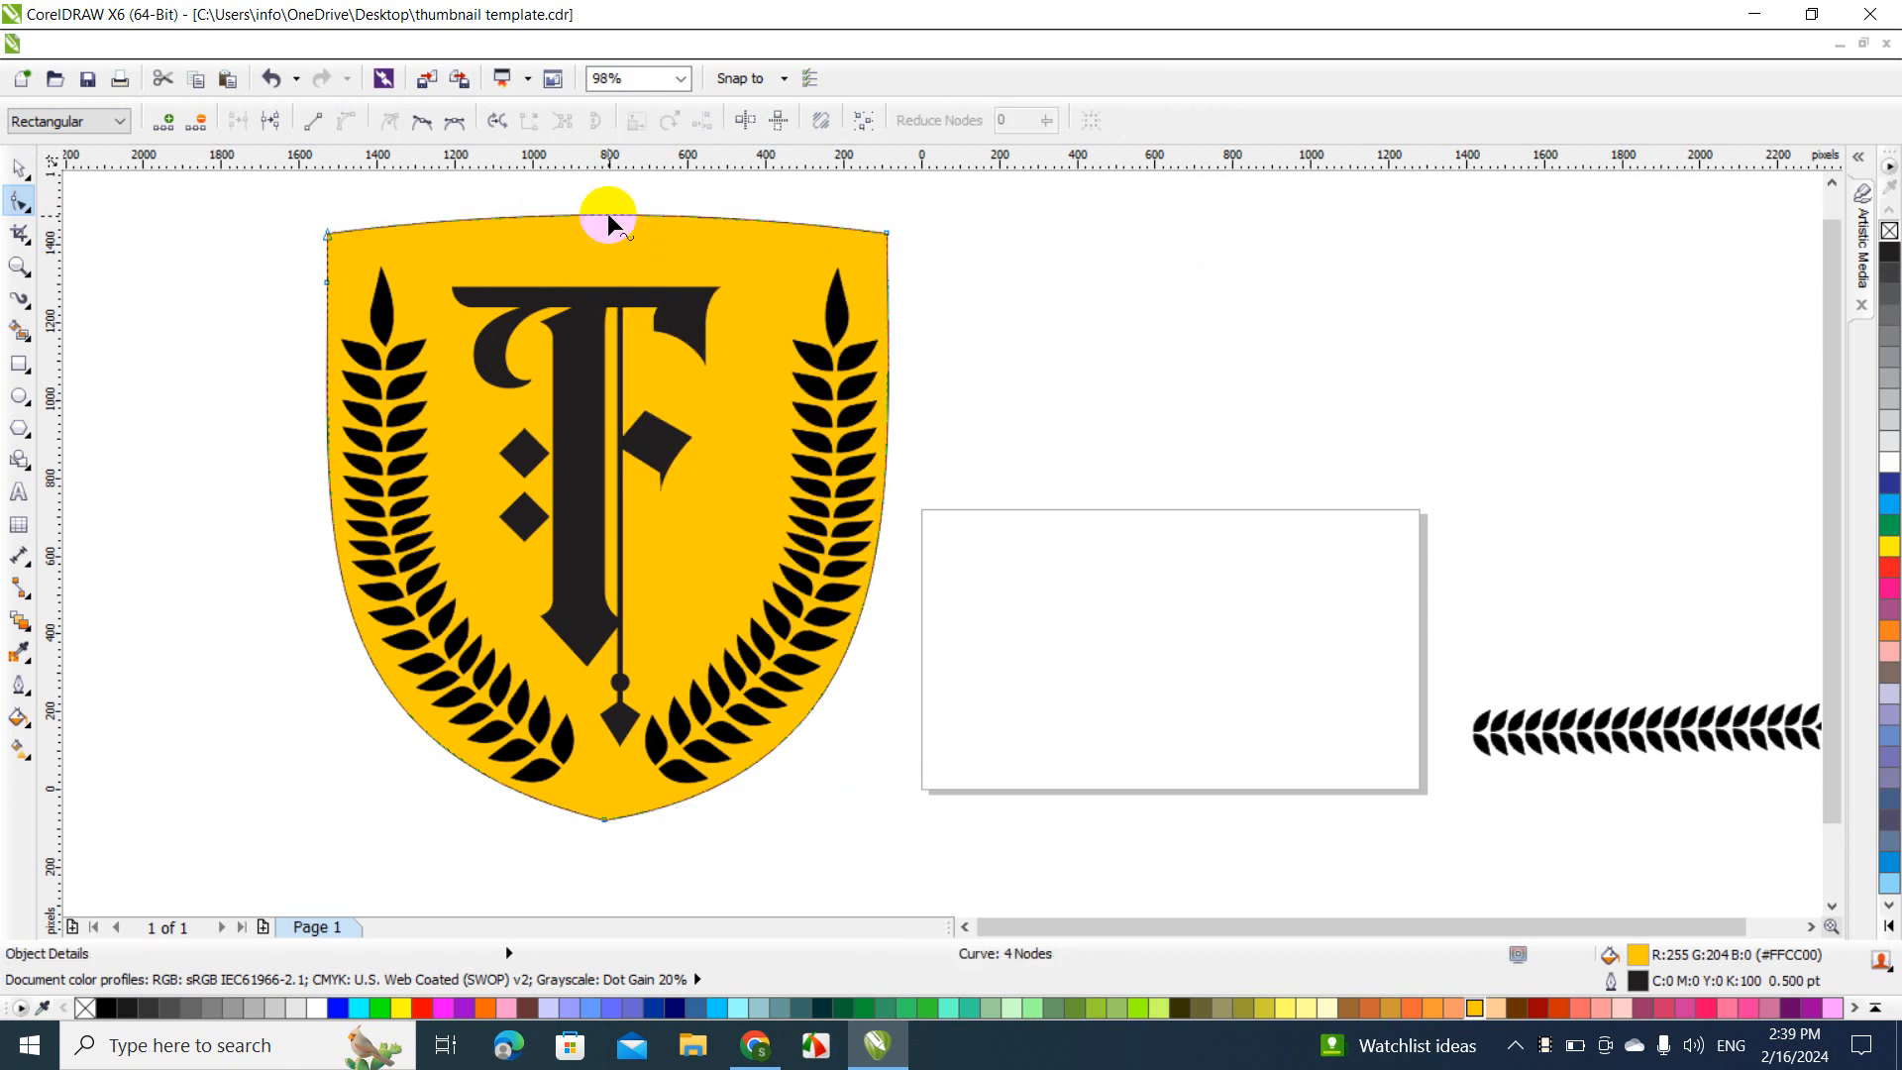
left_click(20, 174)
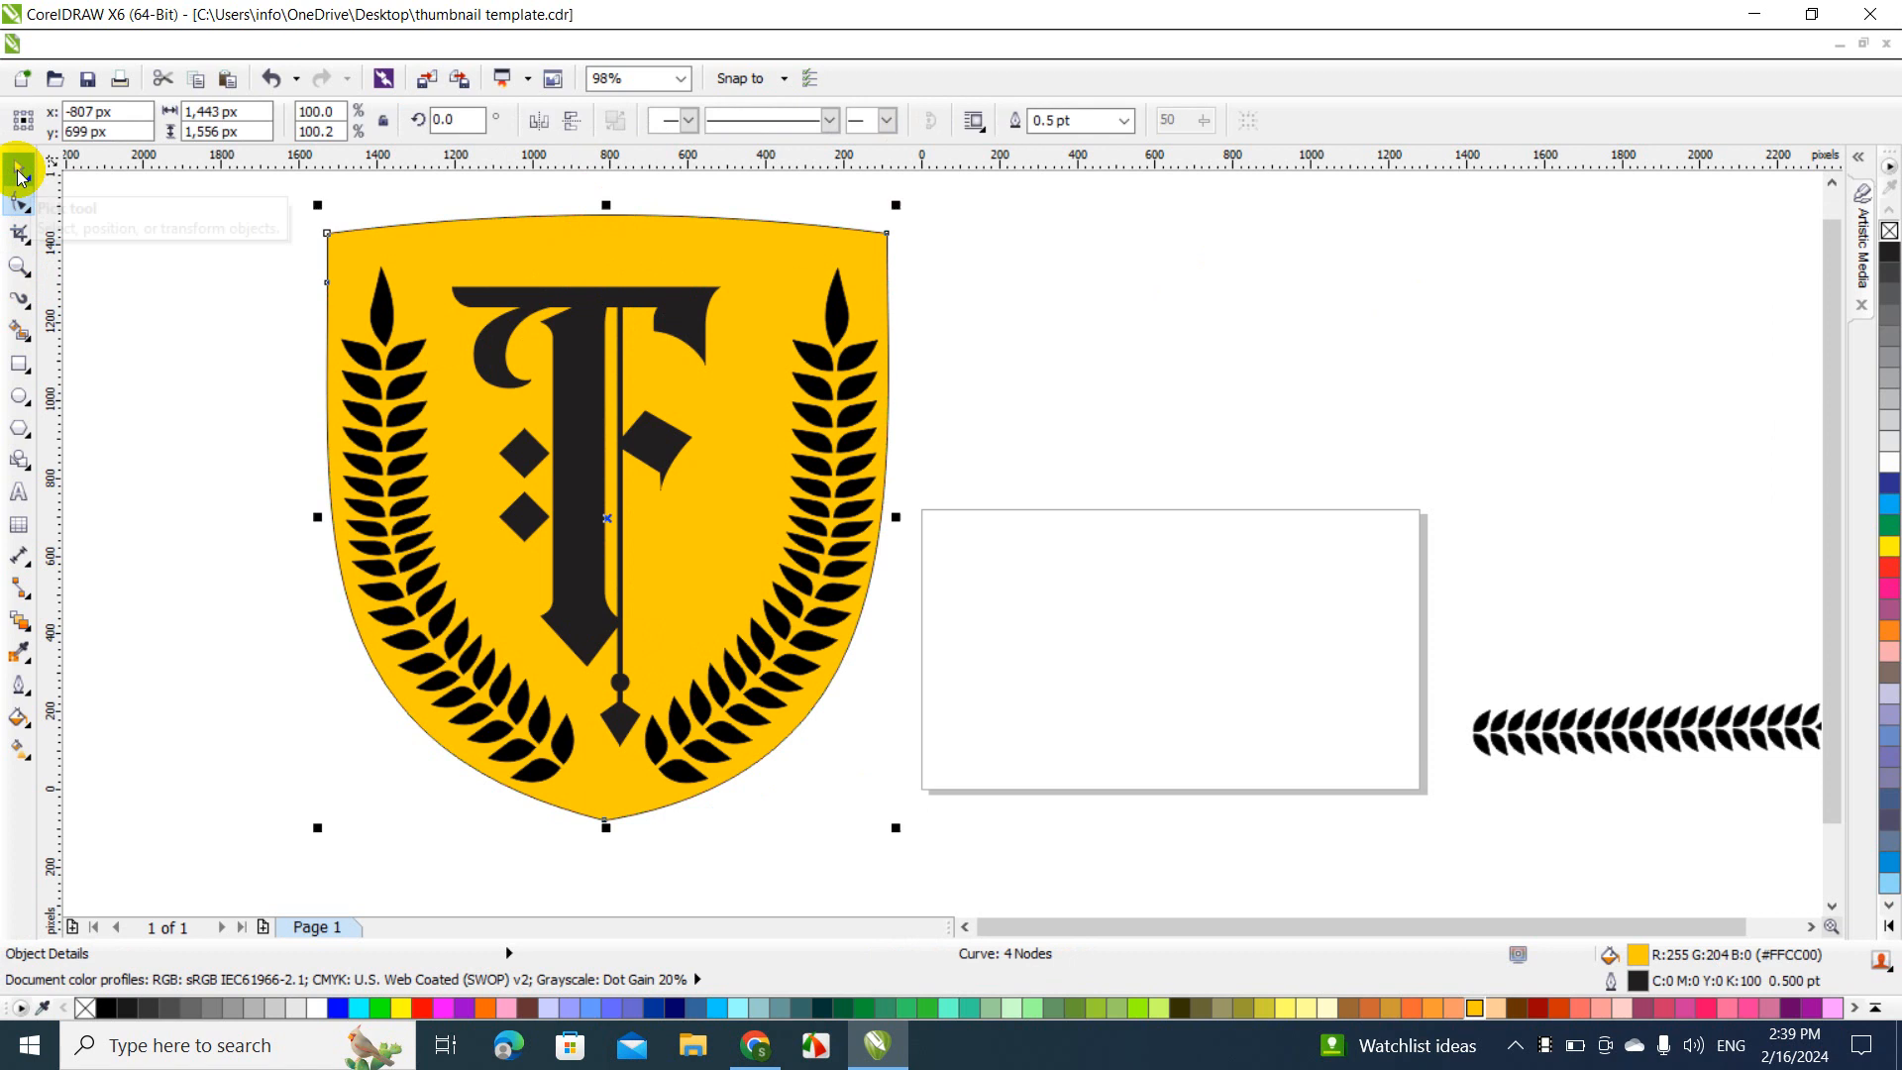
Stretch the letter F upward toward the shield's top edge and narrow it to about 678 px wide
left_click(571, 373)
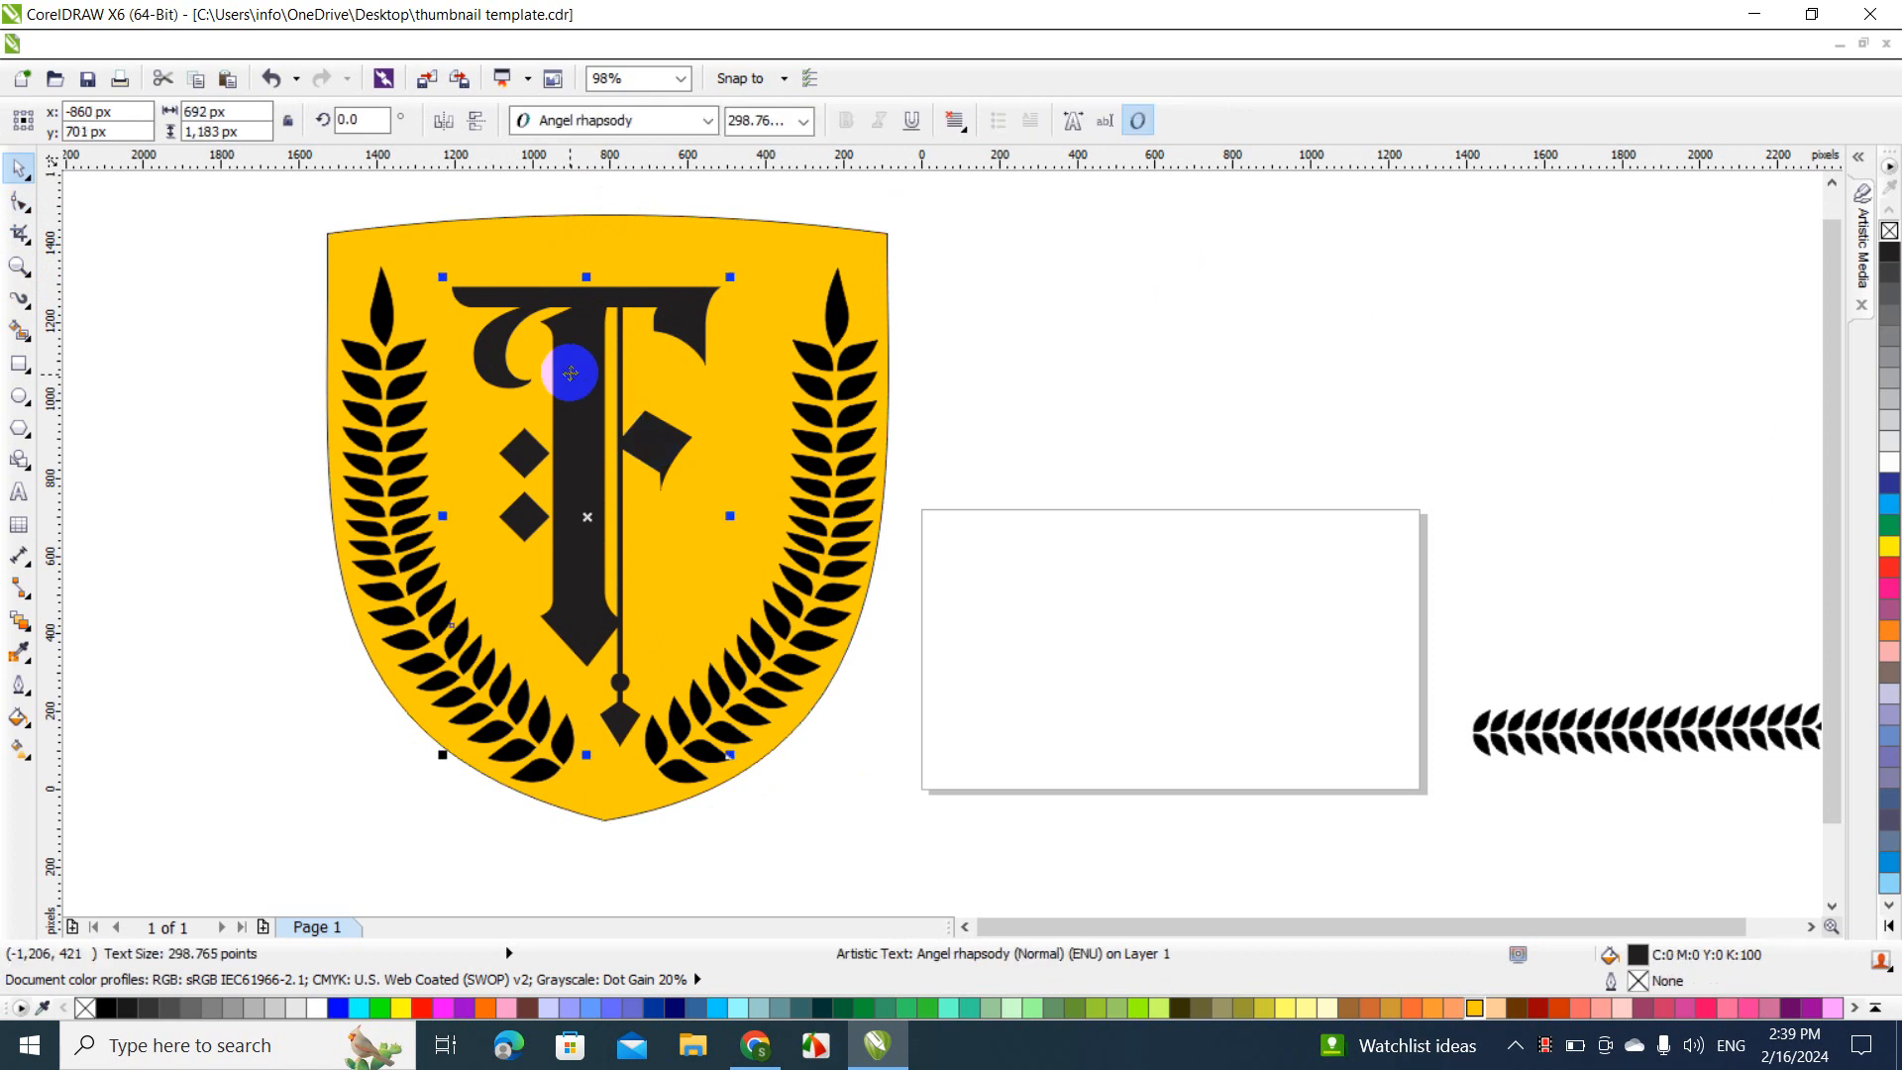
left_click_drag(585, 277, 587, 234)
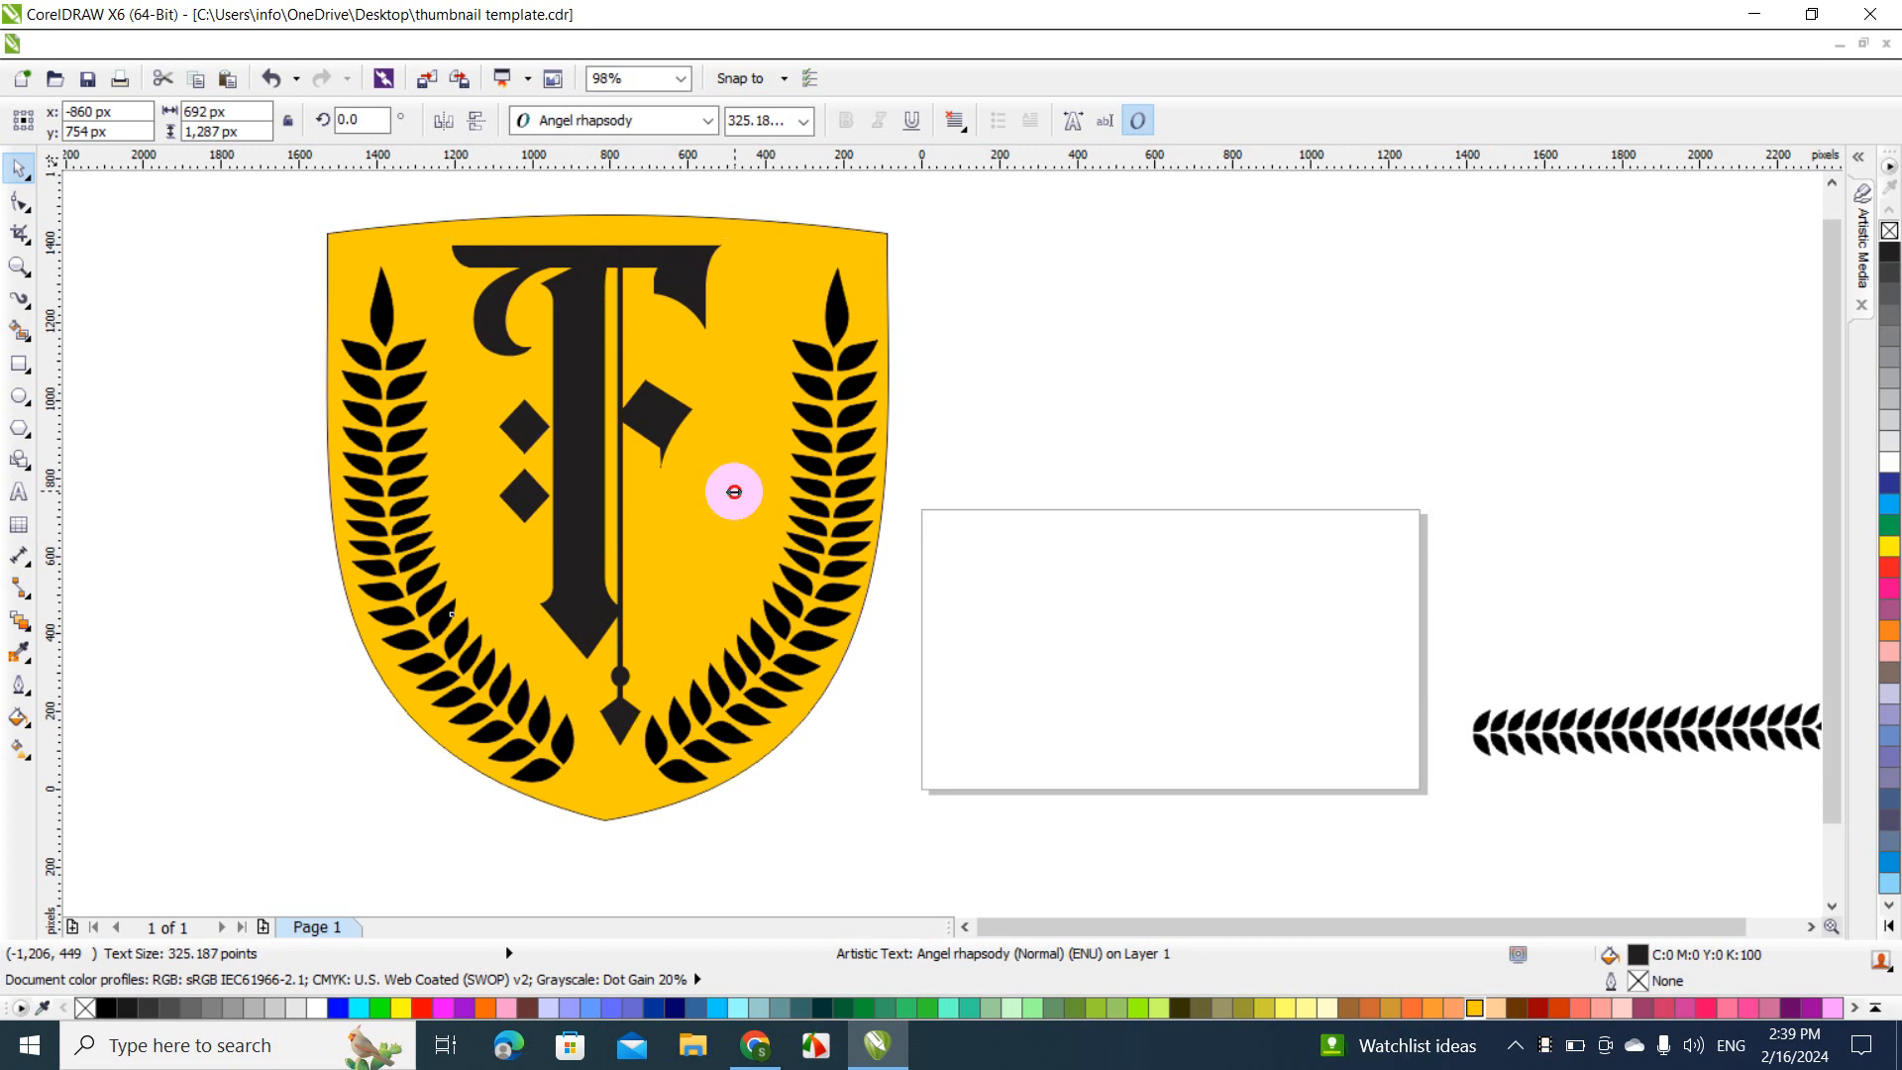
left_click_drag(732, 492, 727, 493)
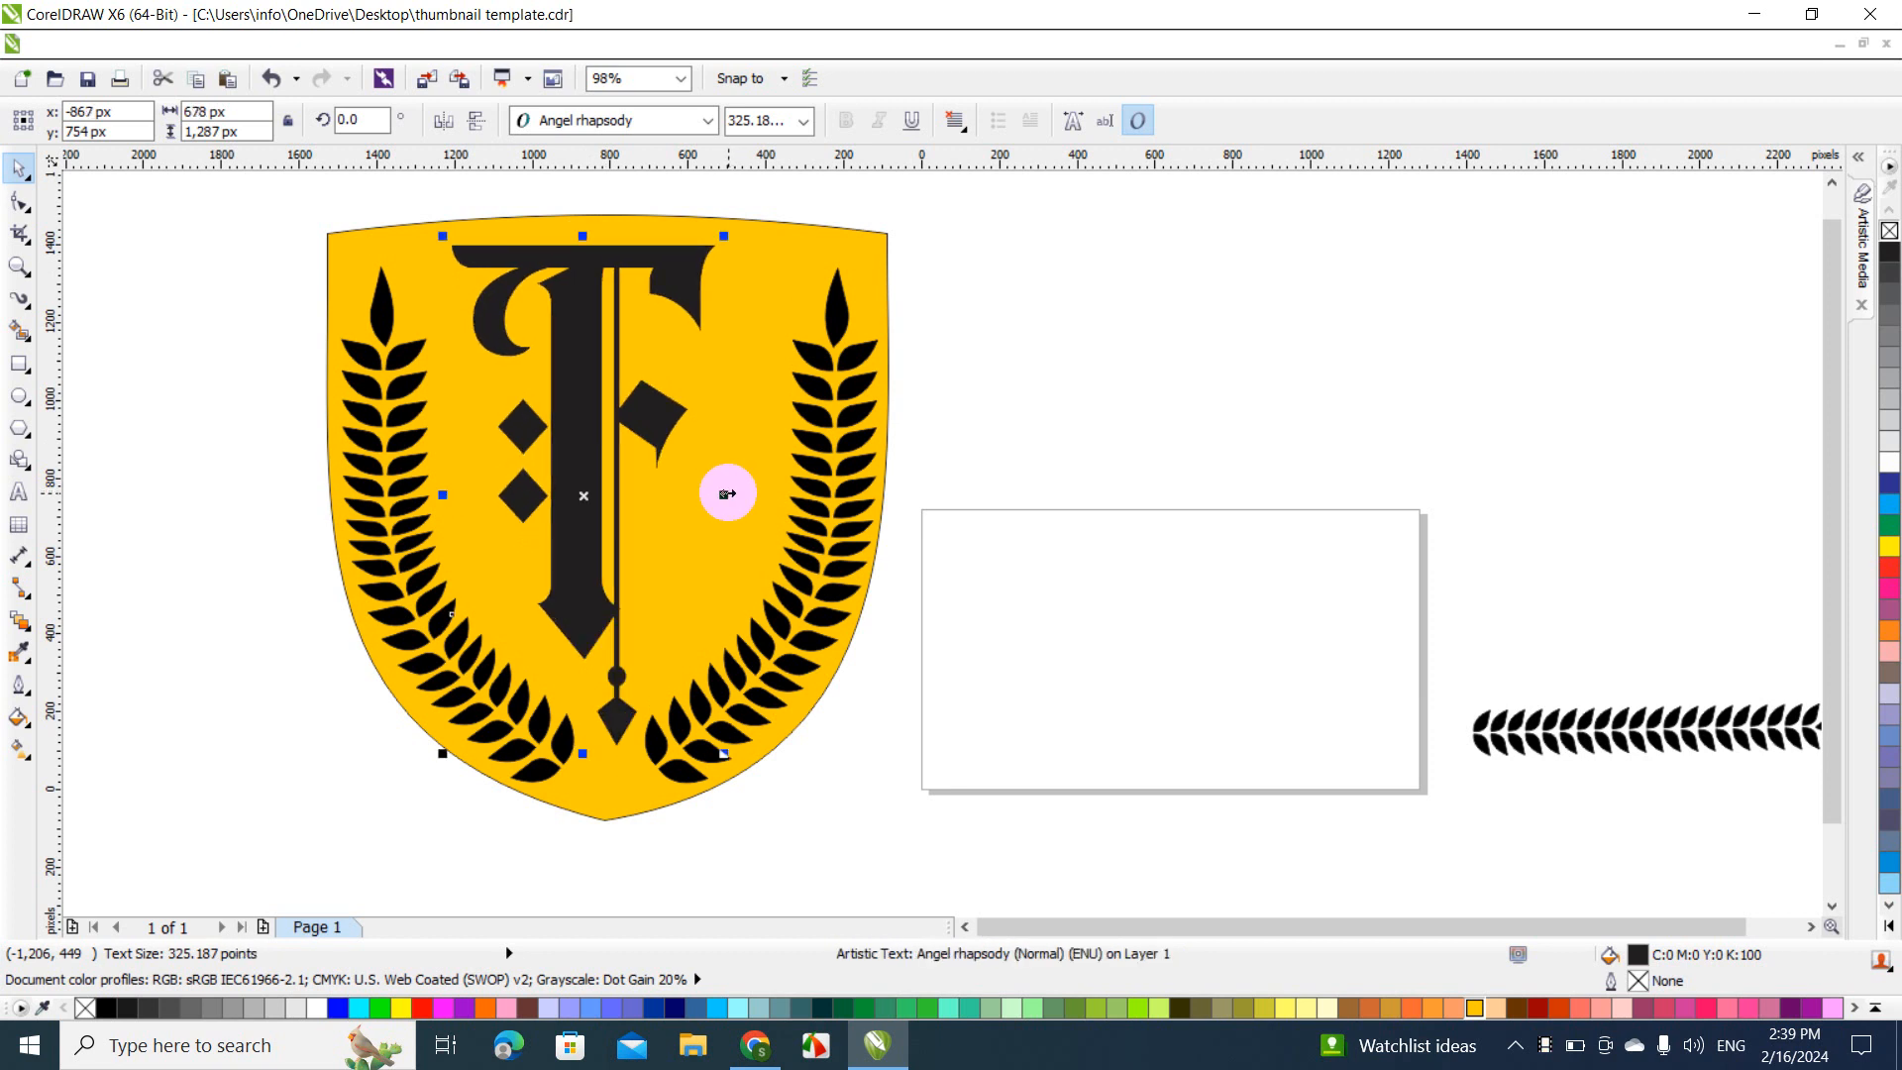
left_click_drag(582, 233, 582, 239)
left_click(1052, 354)
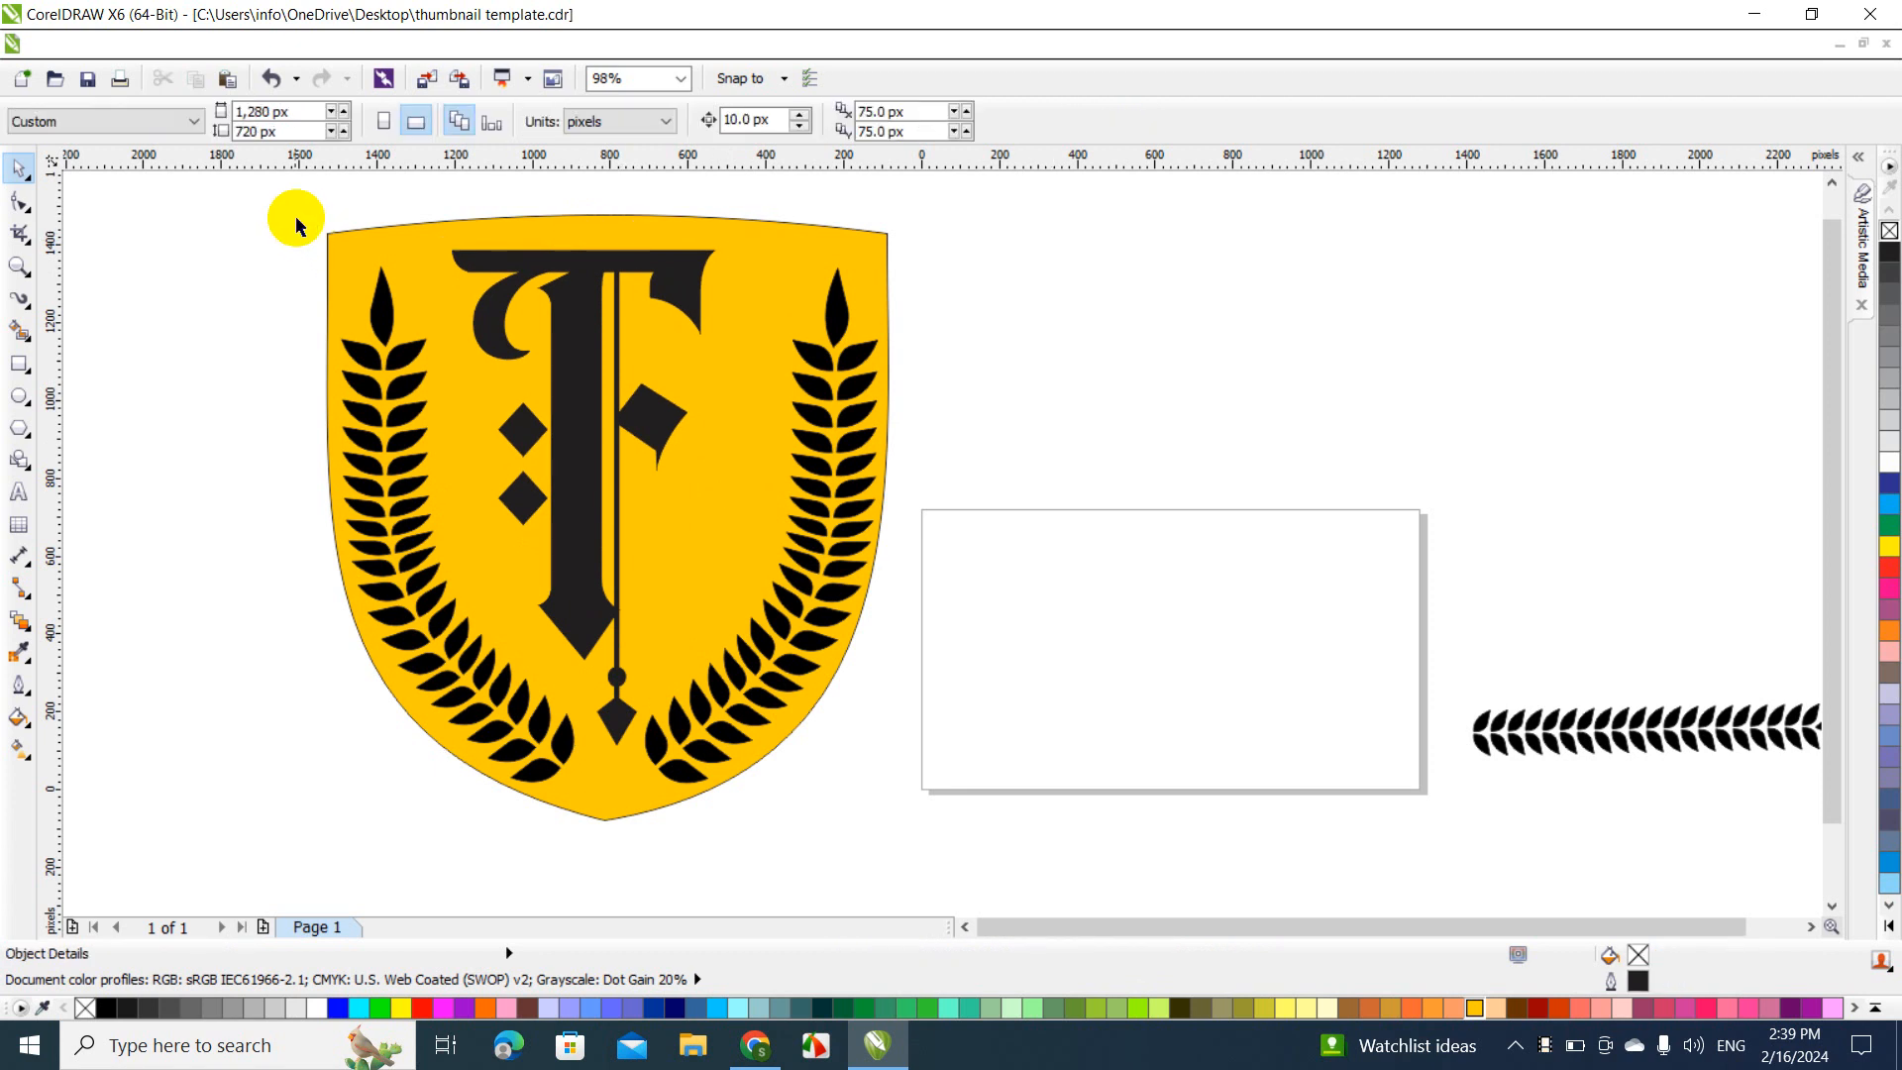
Close the Artistic Media settings and set up a contour for the shield with its direction set to outside
left_click(368, 242)
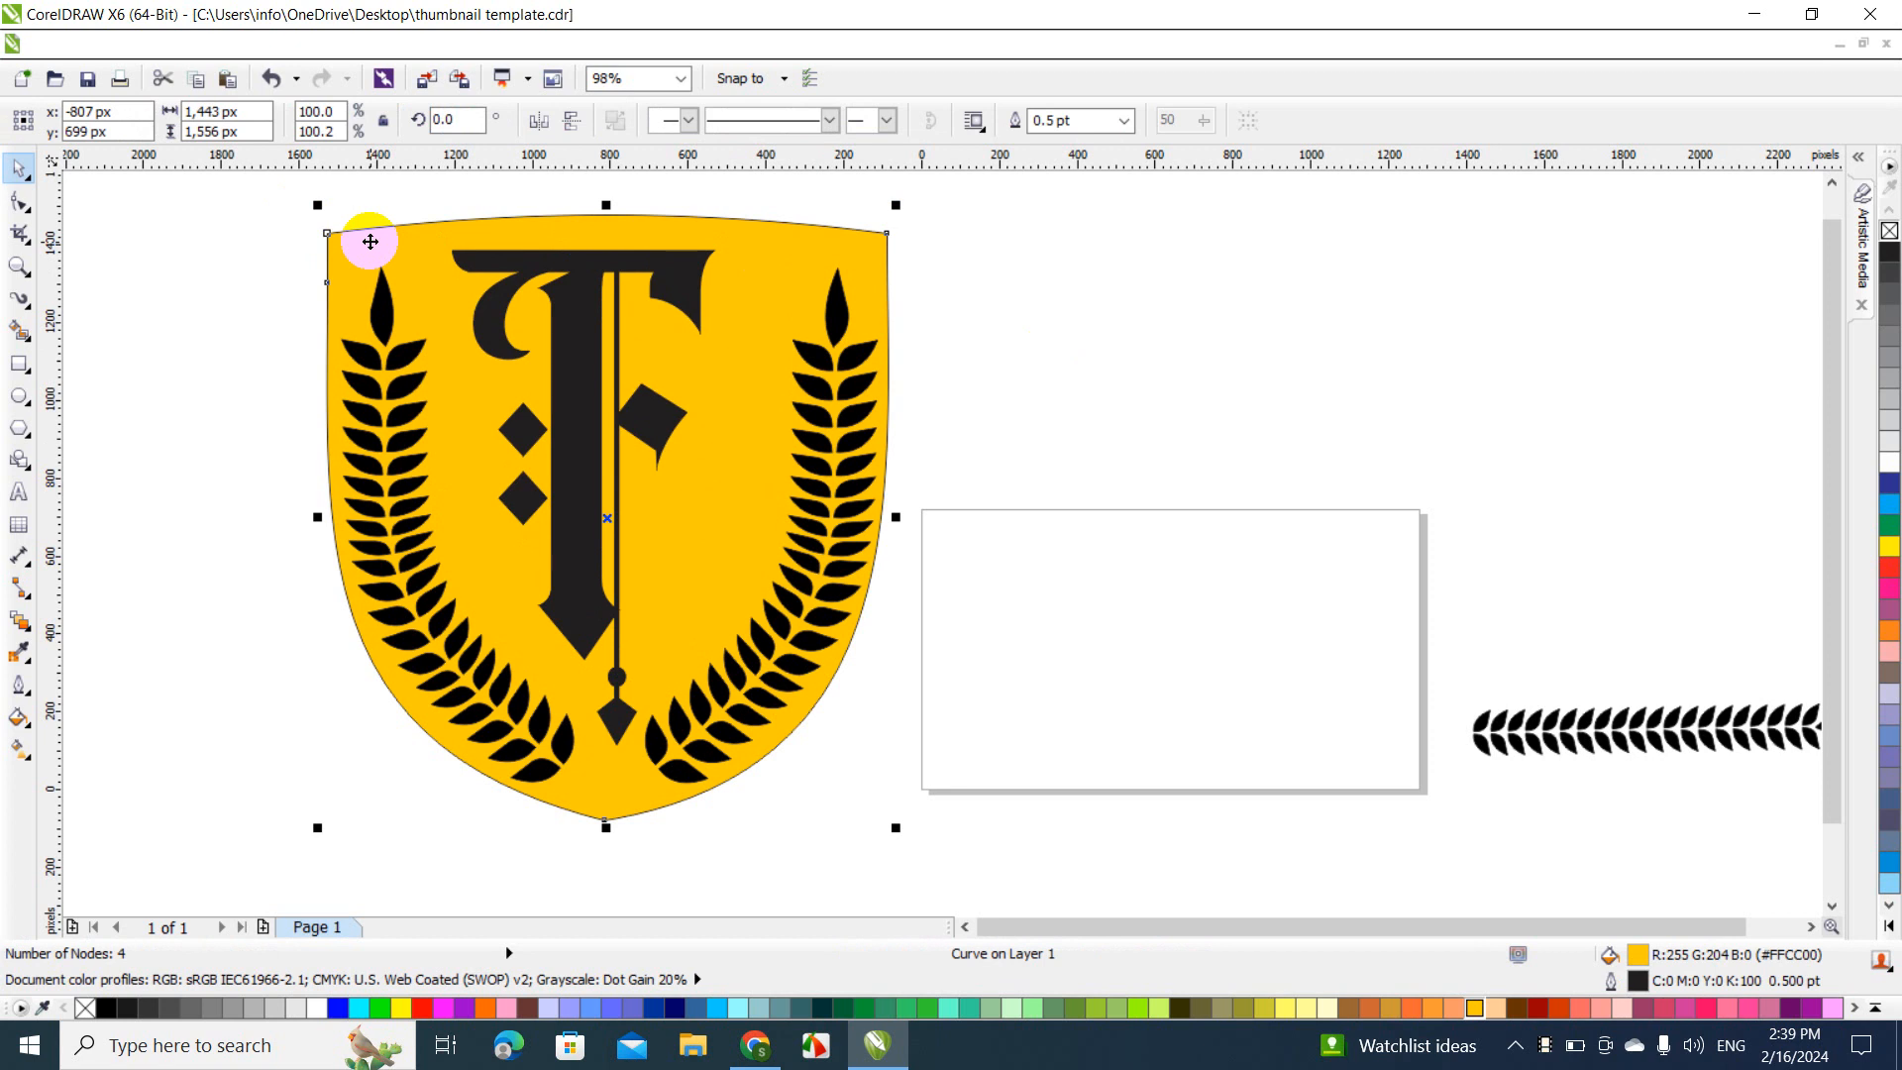
key("ctrl+F9")
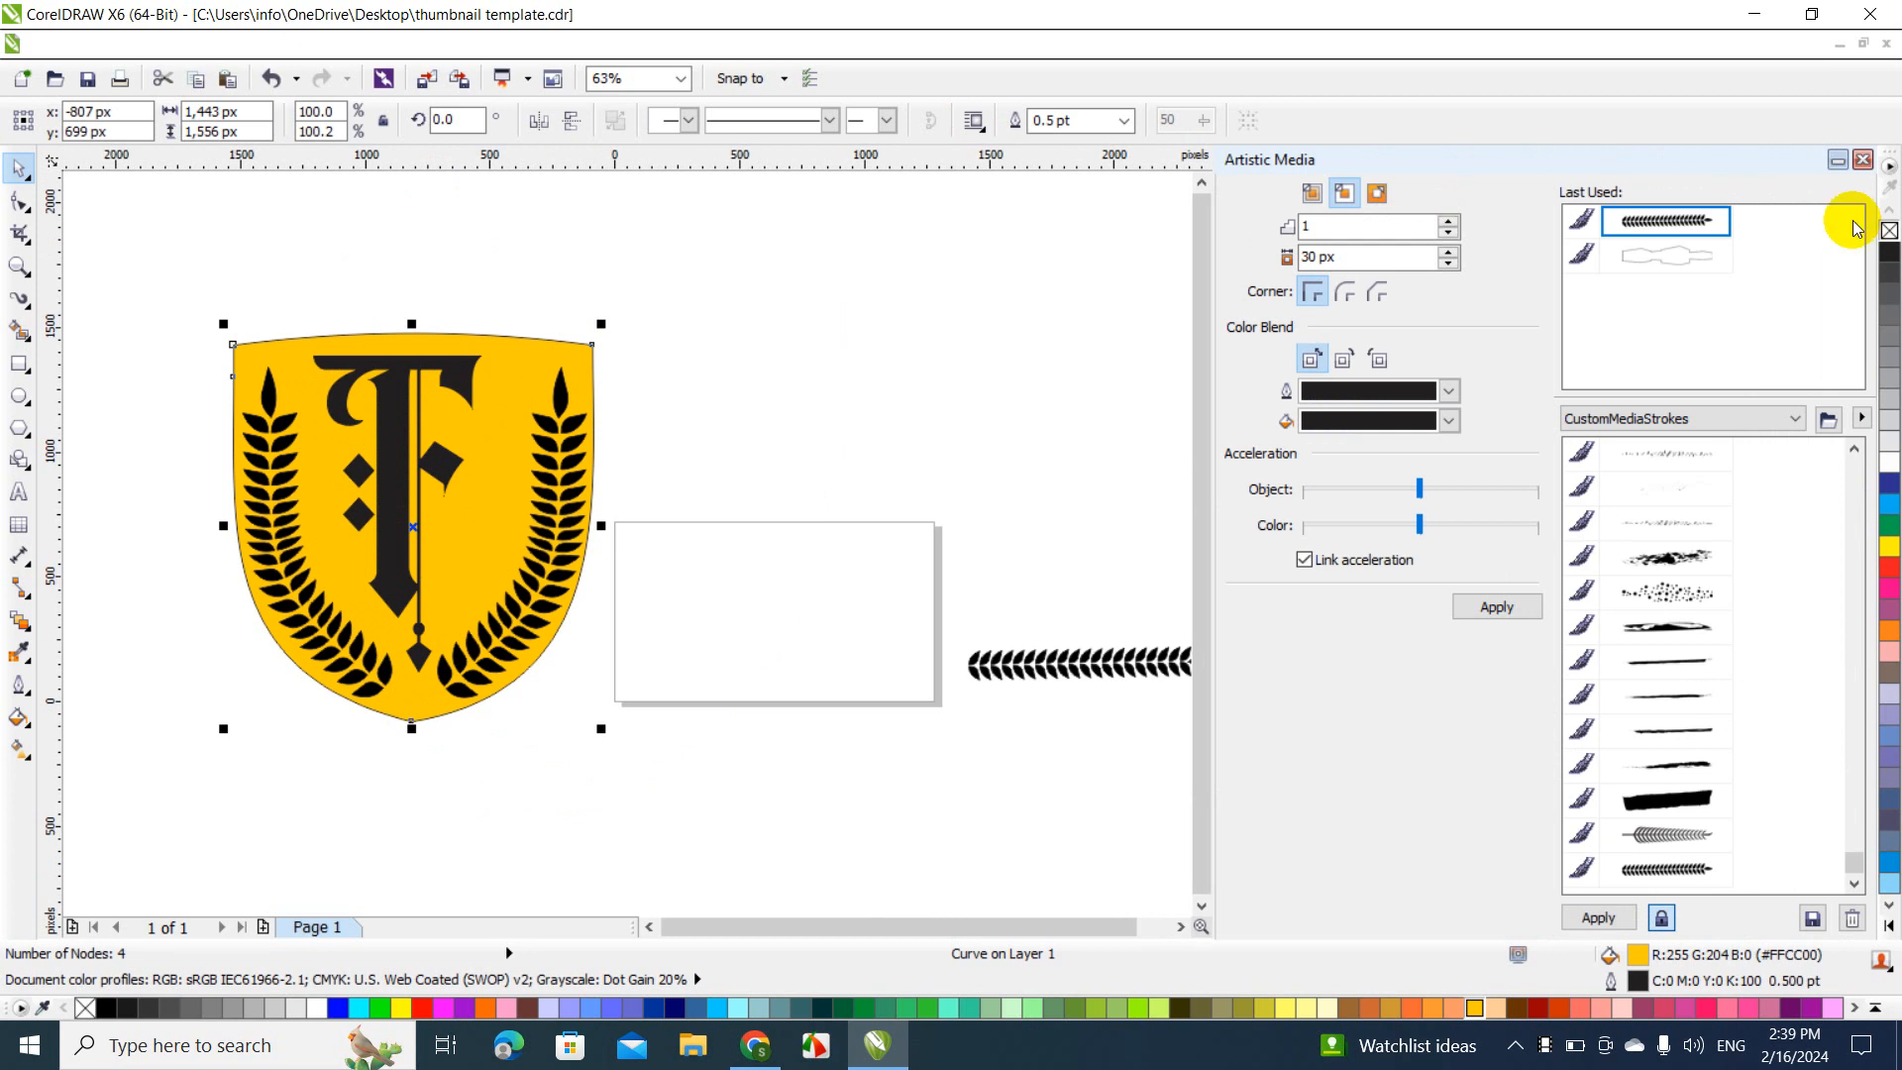
left_click(1861, 162)
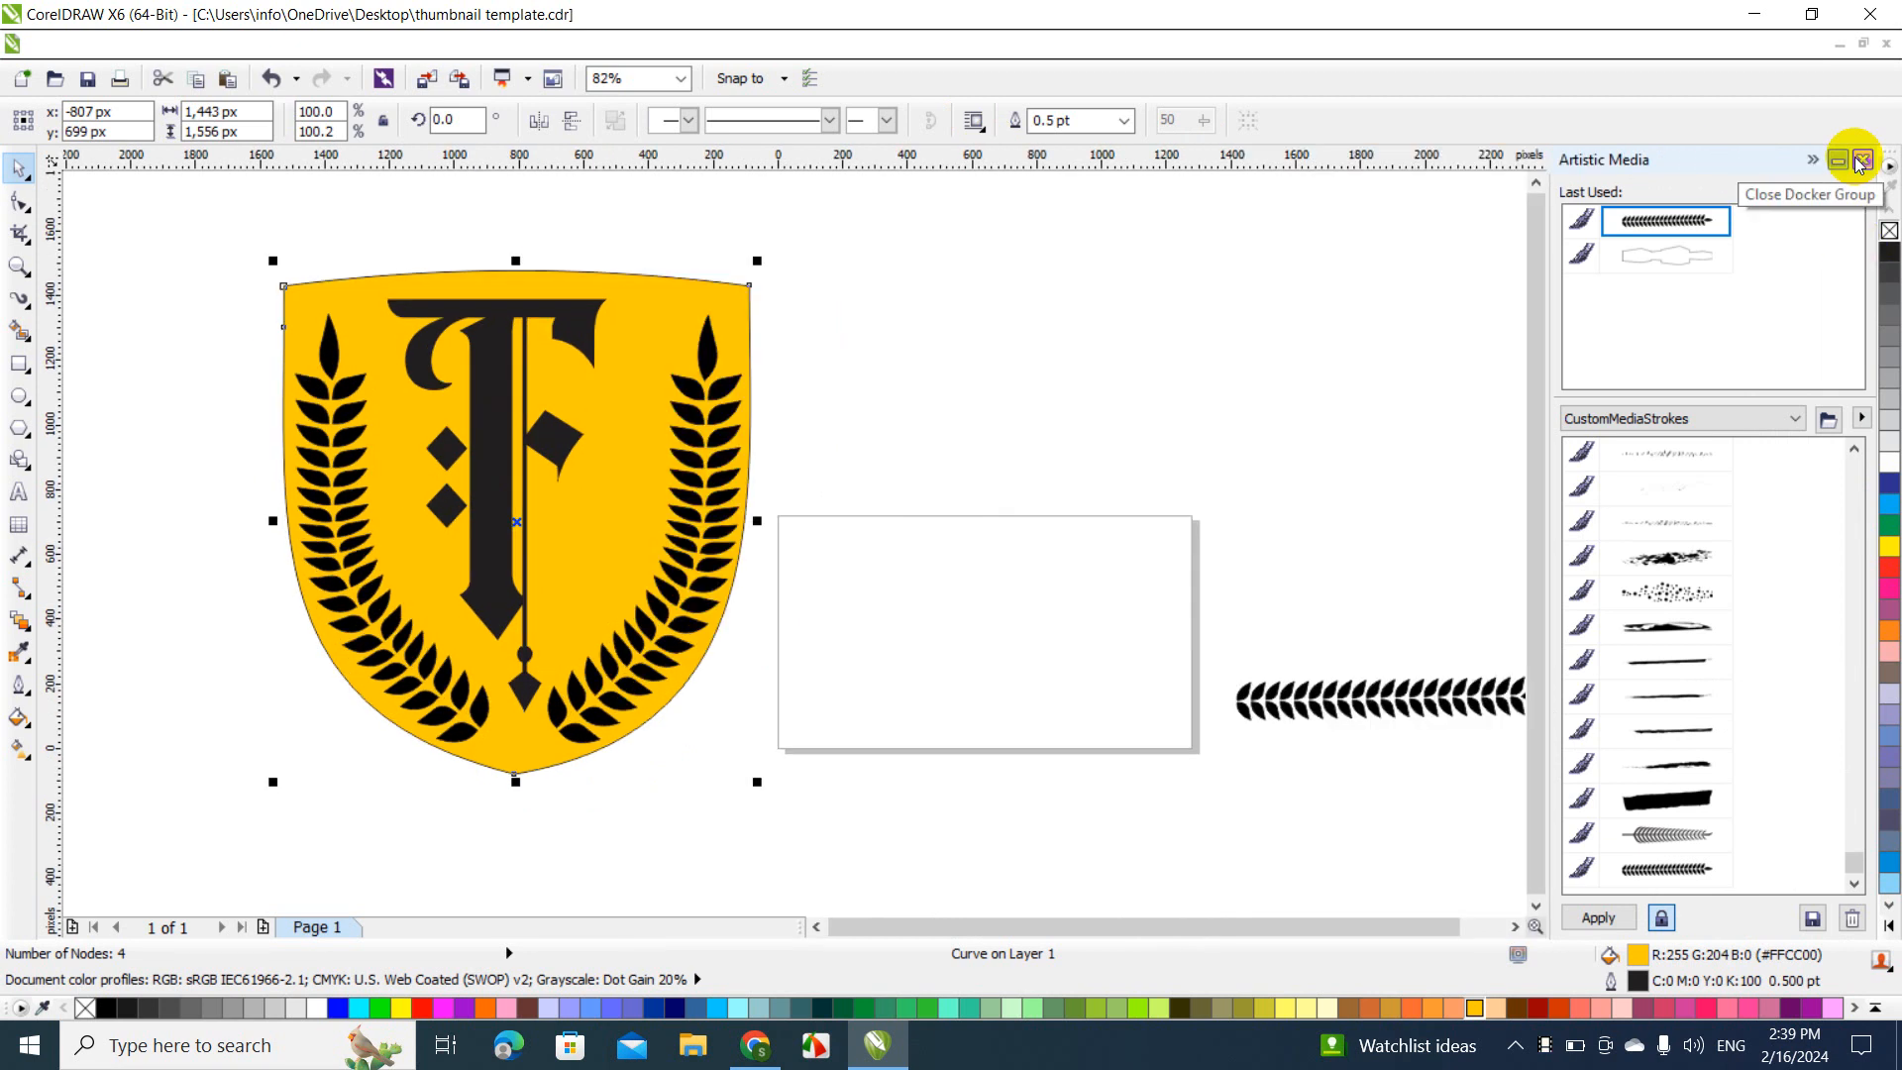
left_click(1861, 161)
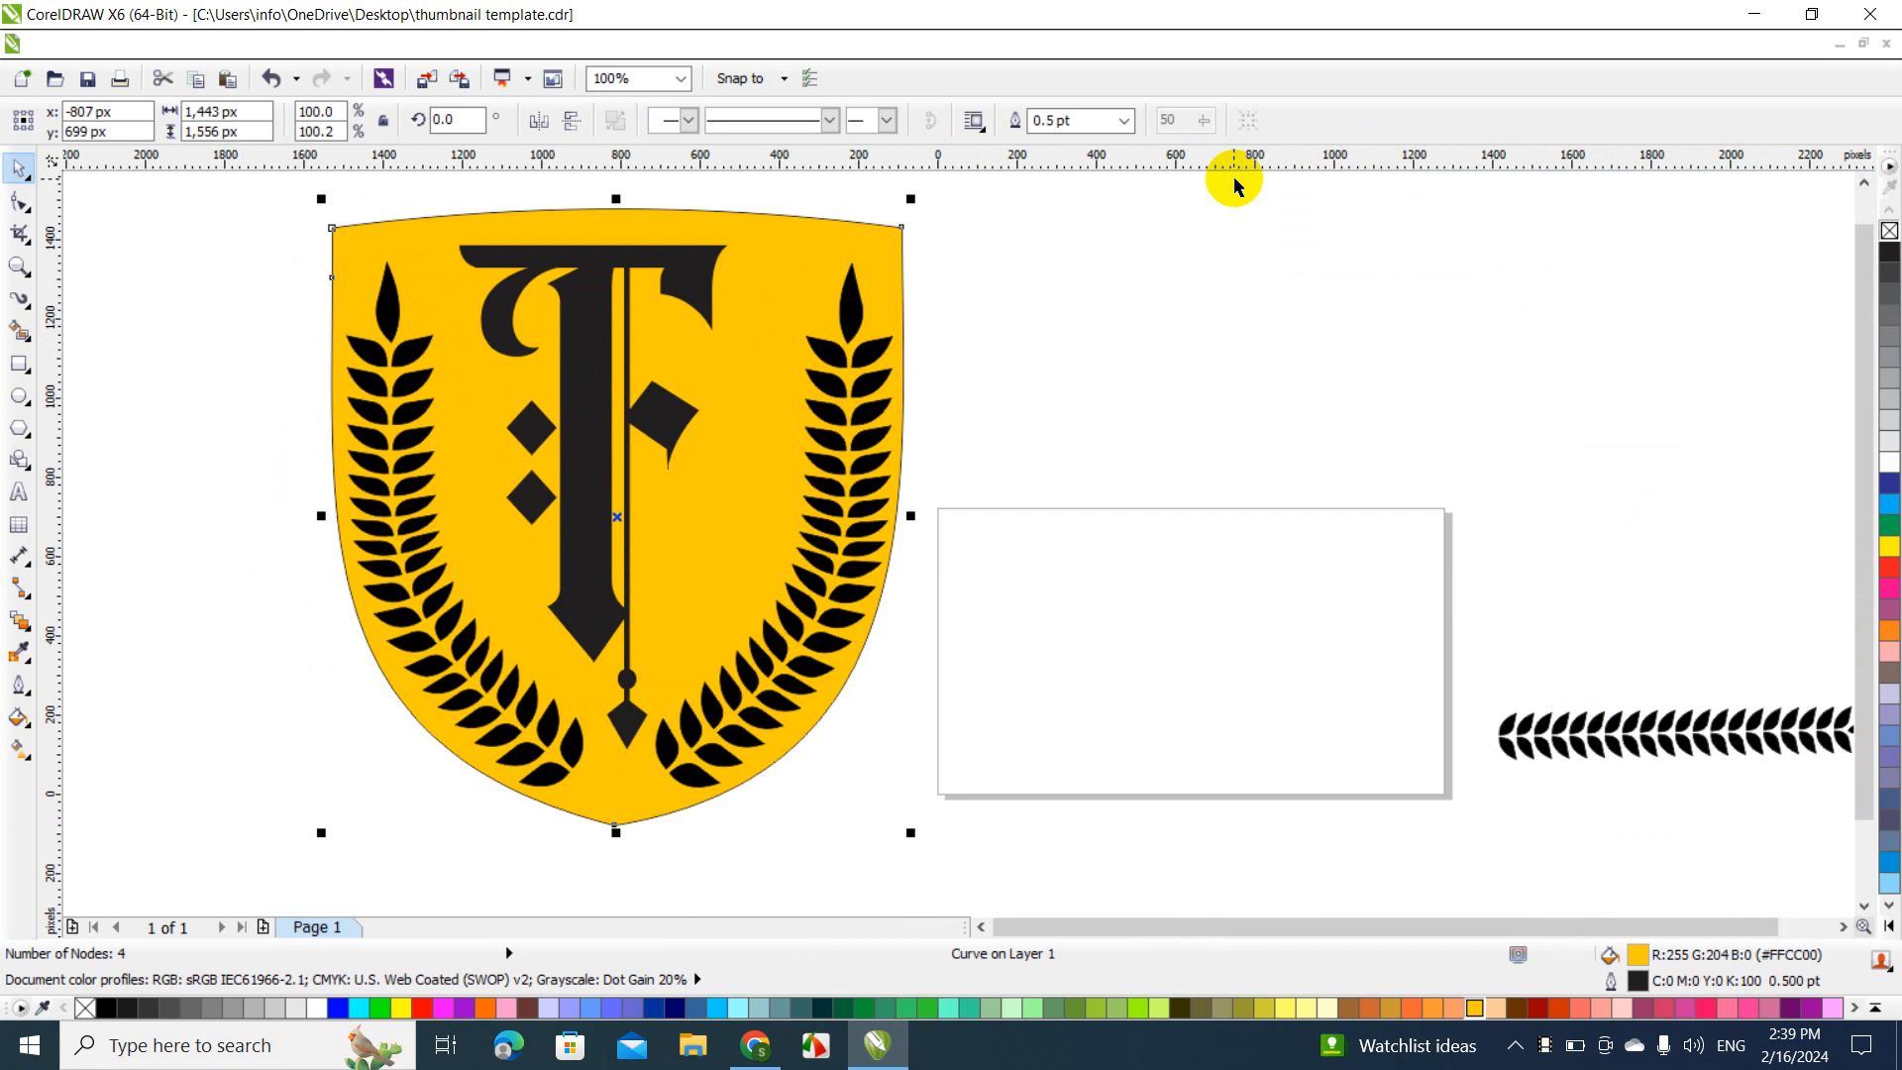
key("ctrl+F9")
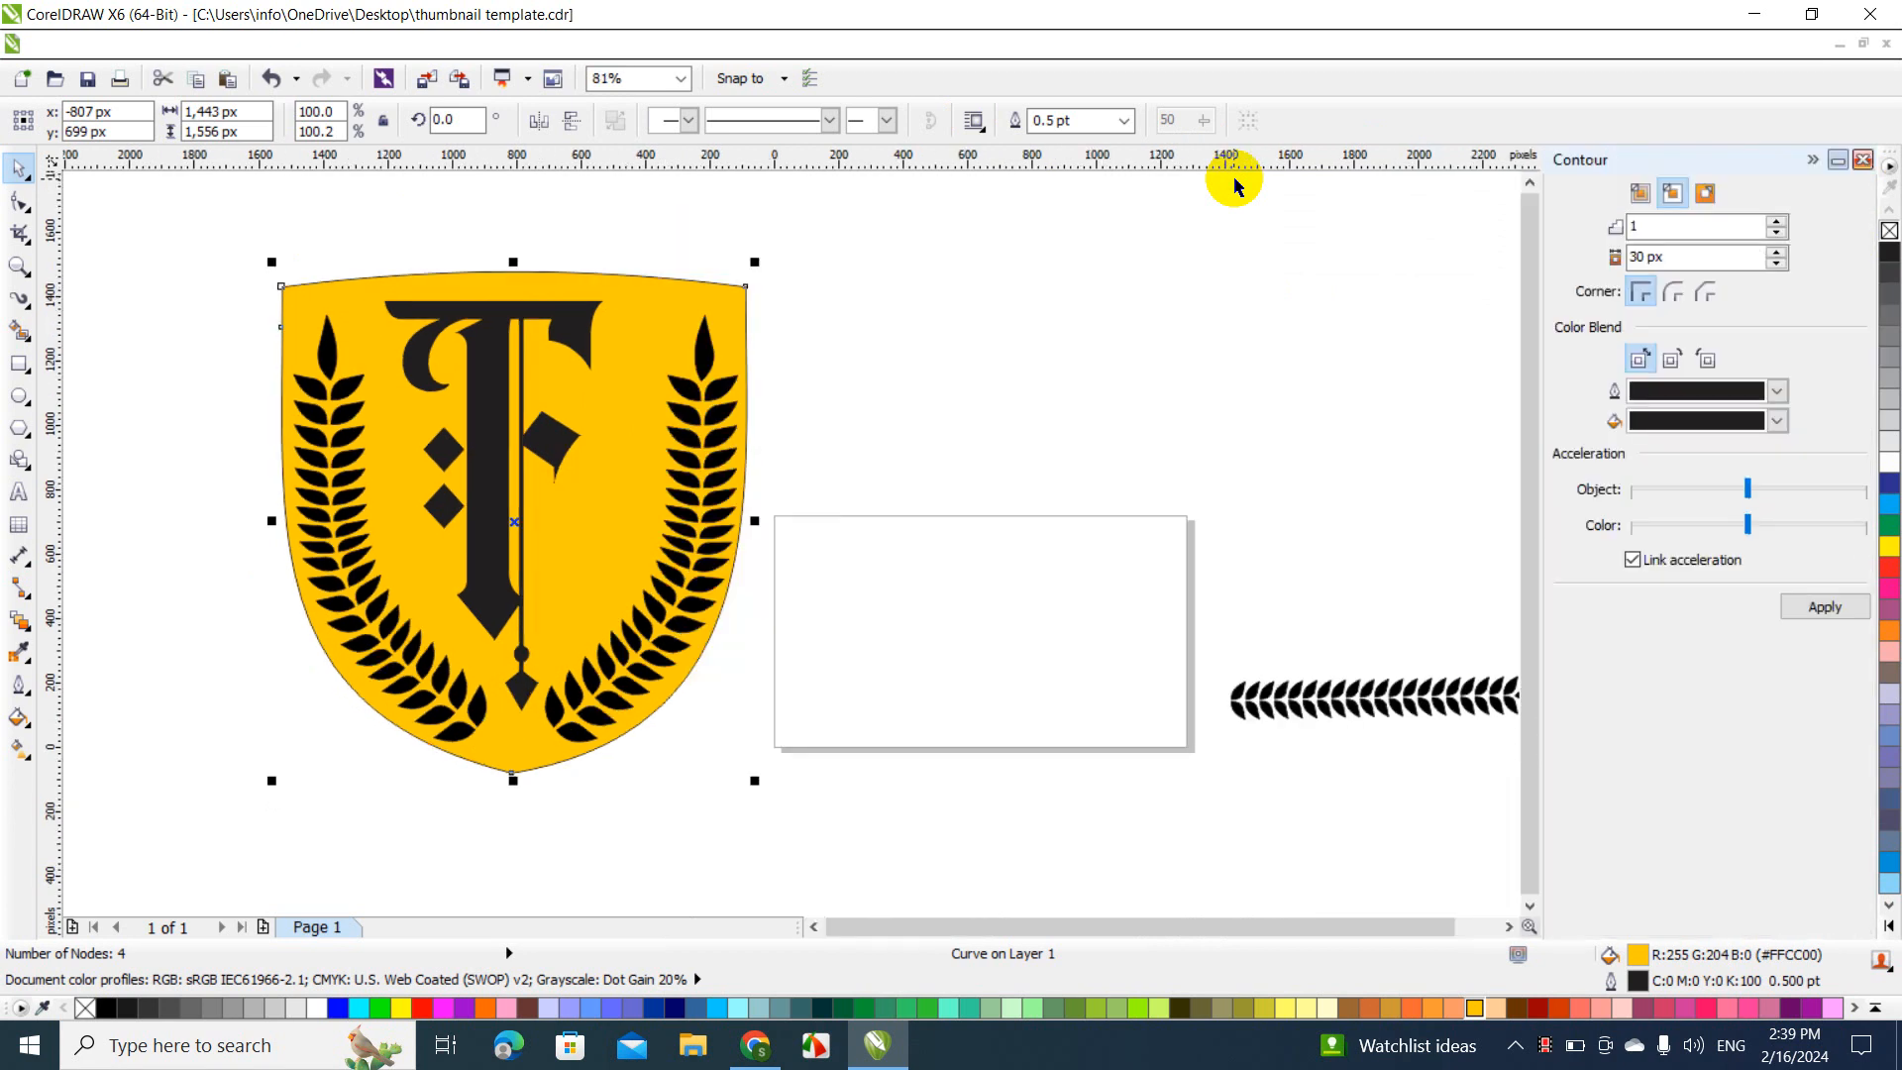
left_click(1705, 195)
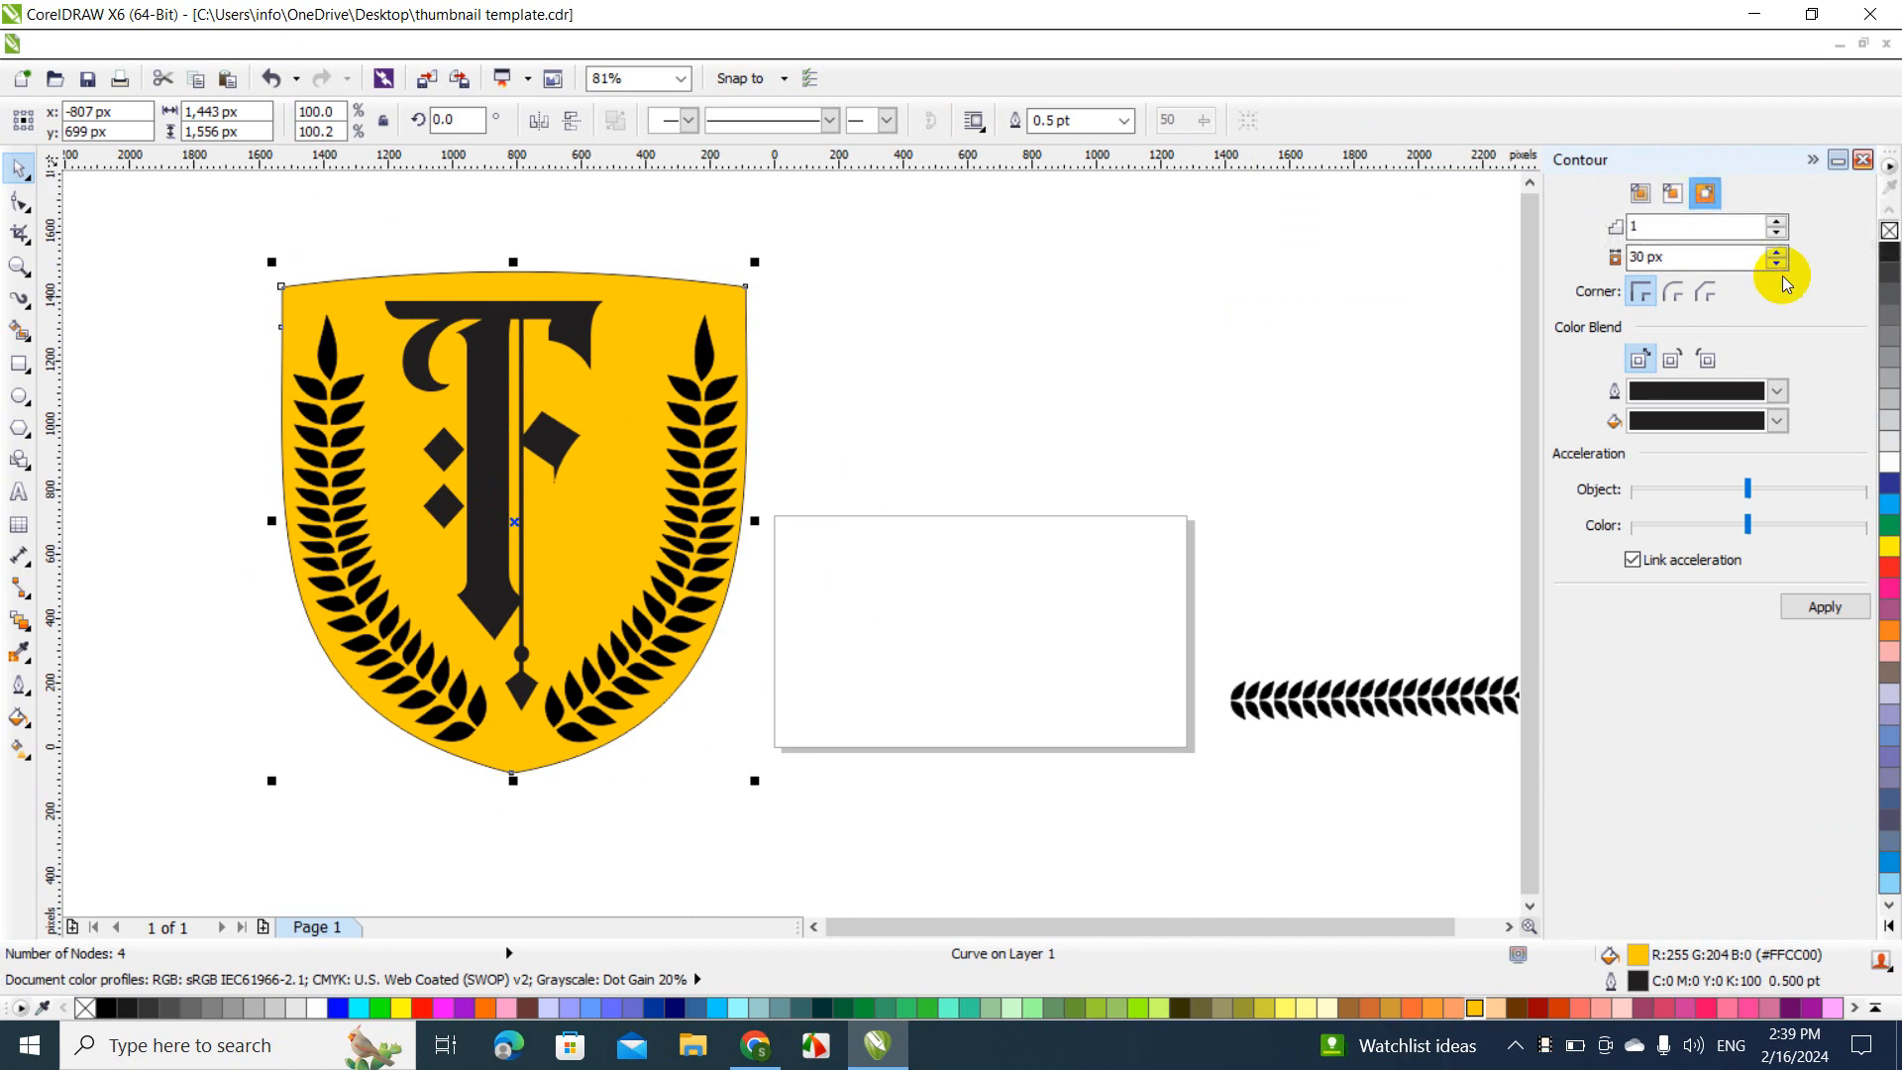
Try a one-step outside contour with a 14 px offset on the shield, and undo it
left_click(1777, 264)
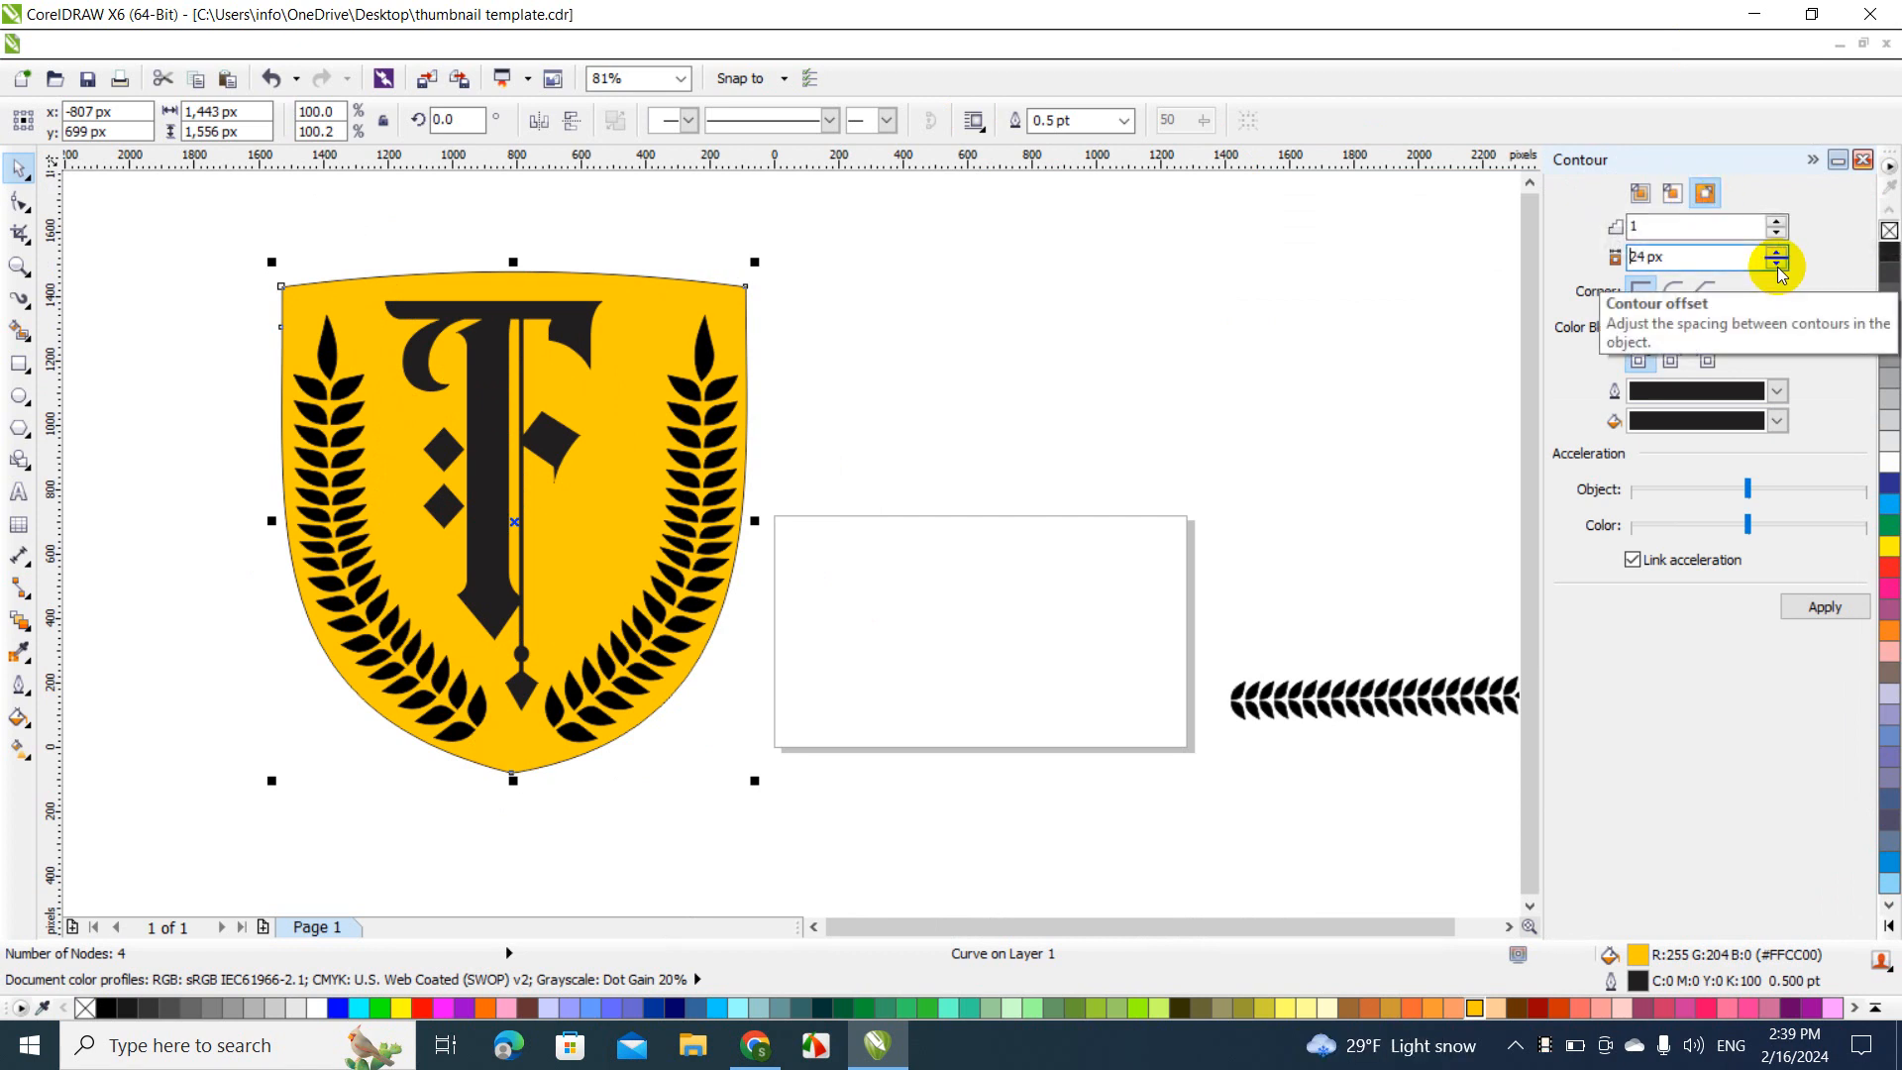
left_click(1777, 264)
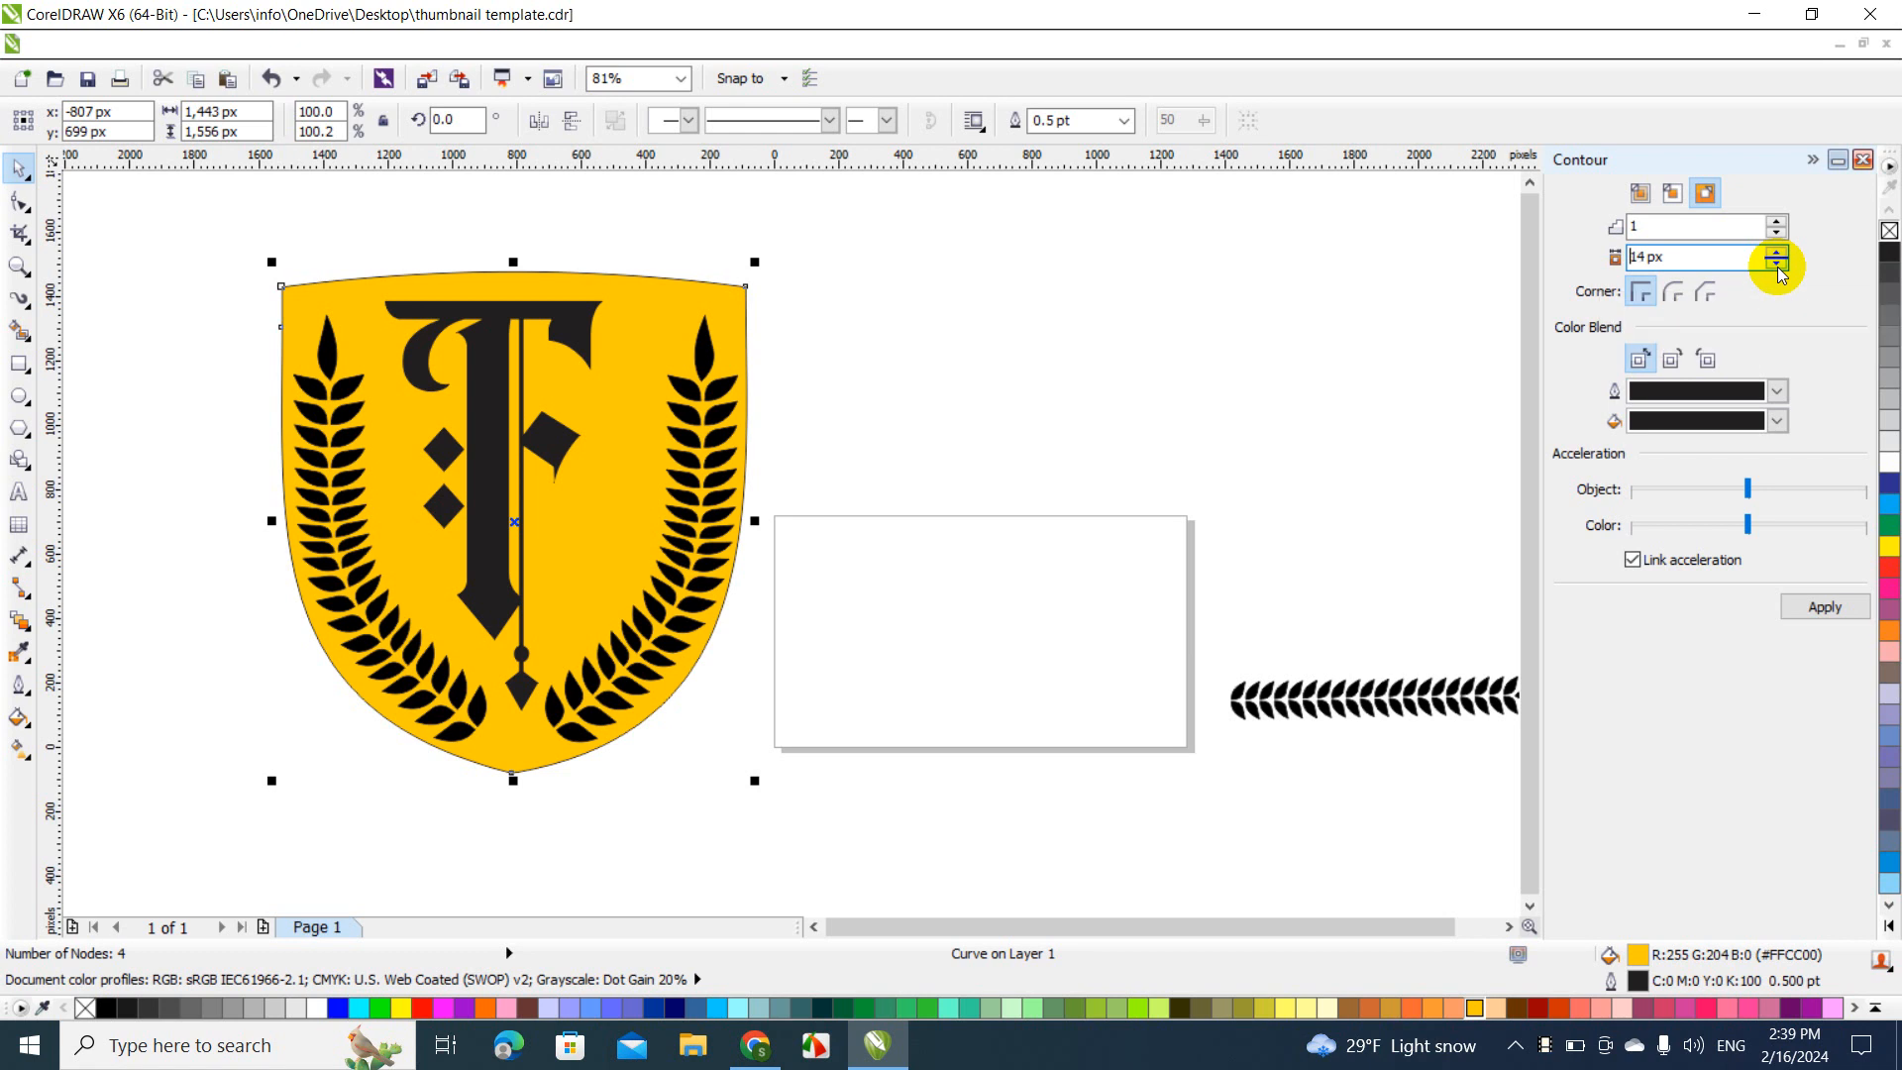
left_click(1810, 606)
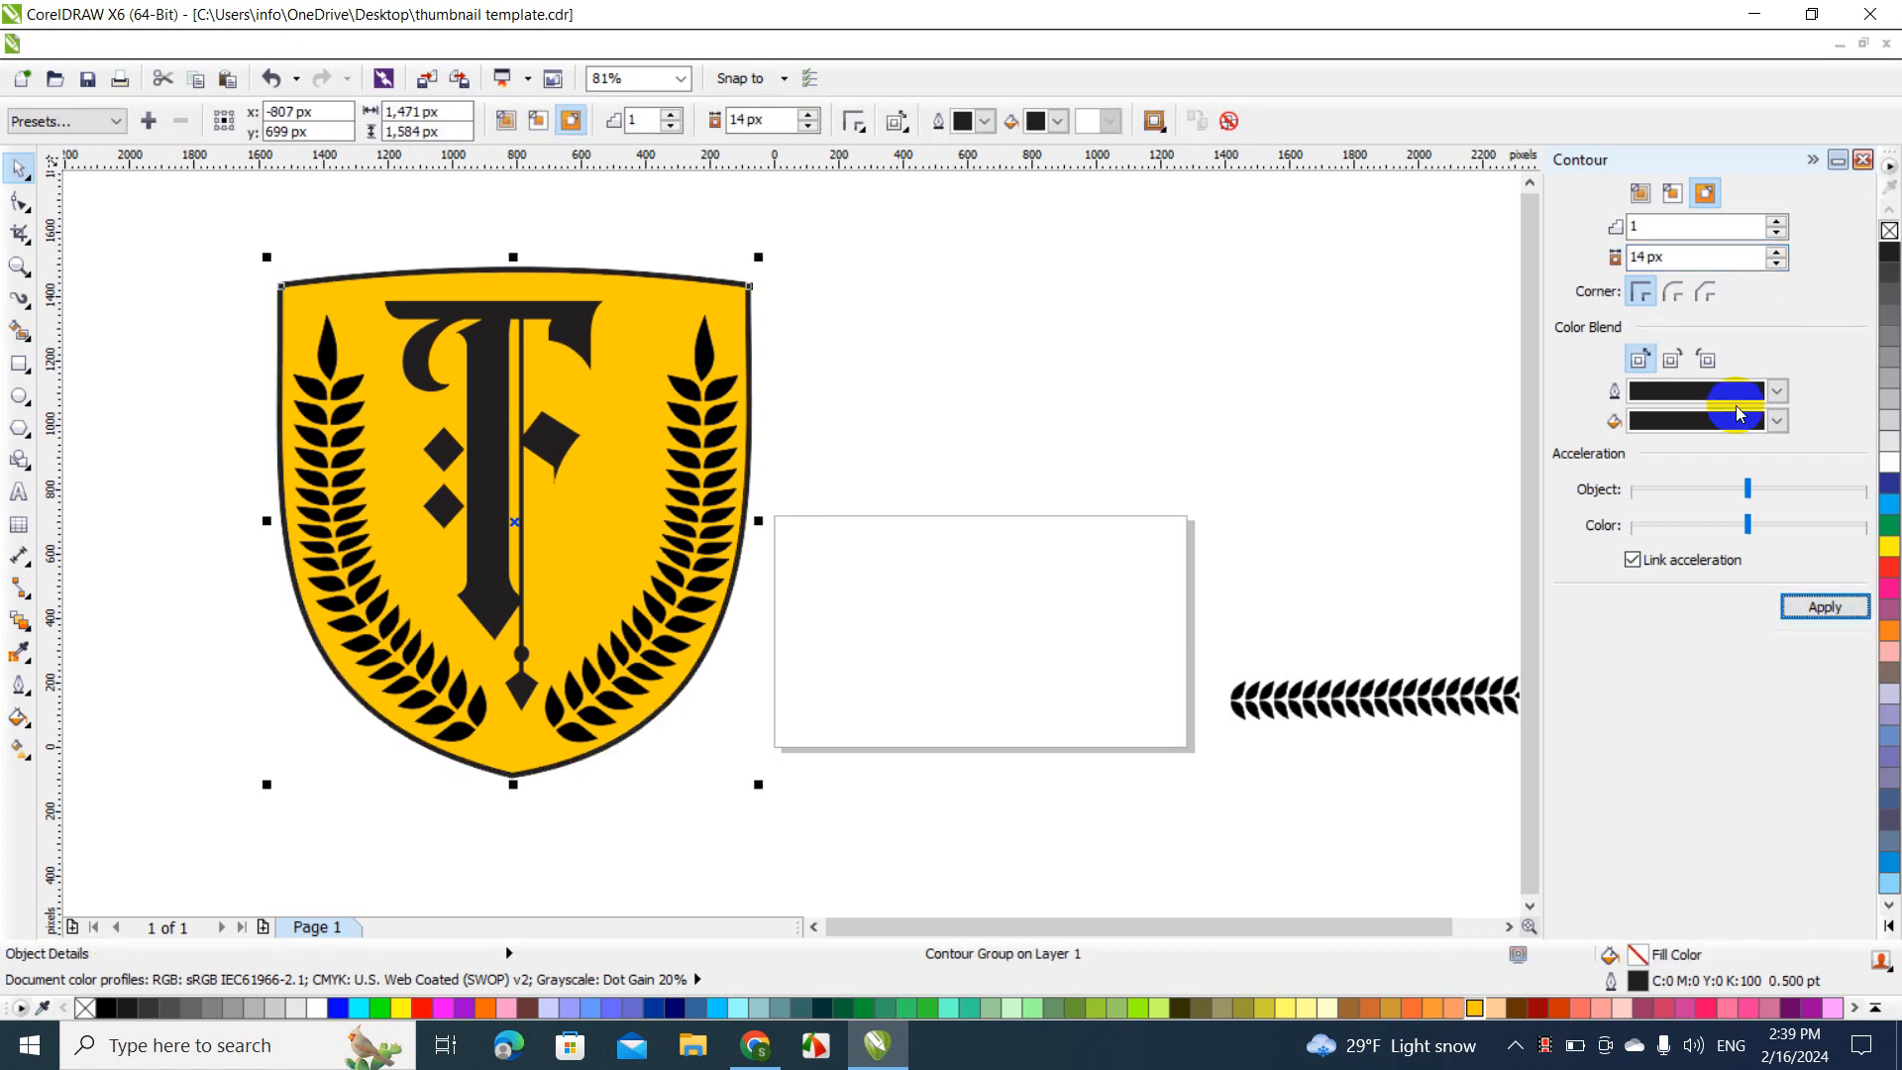
key("ctrl+z")
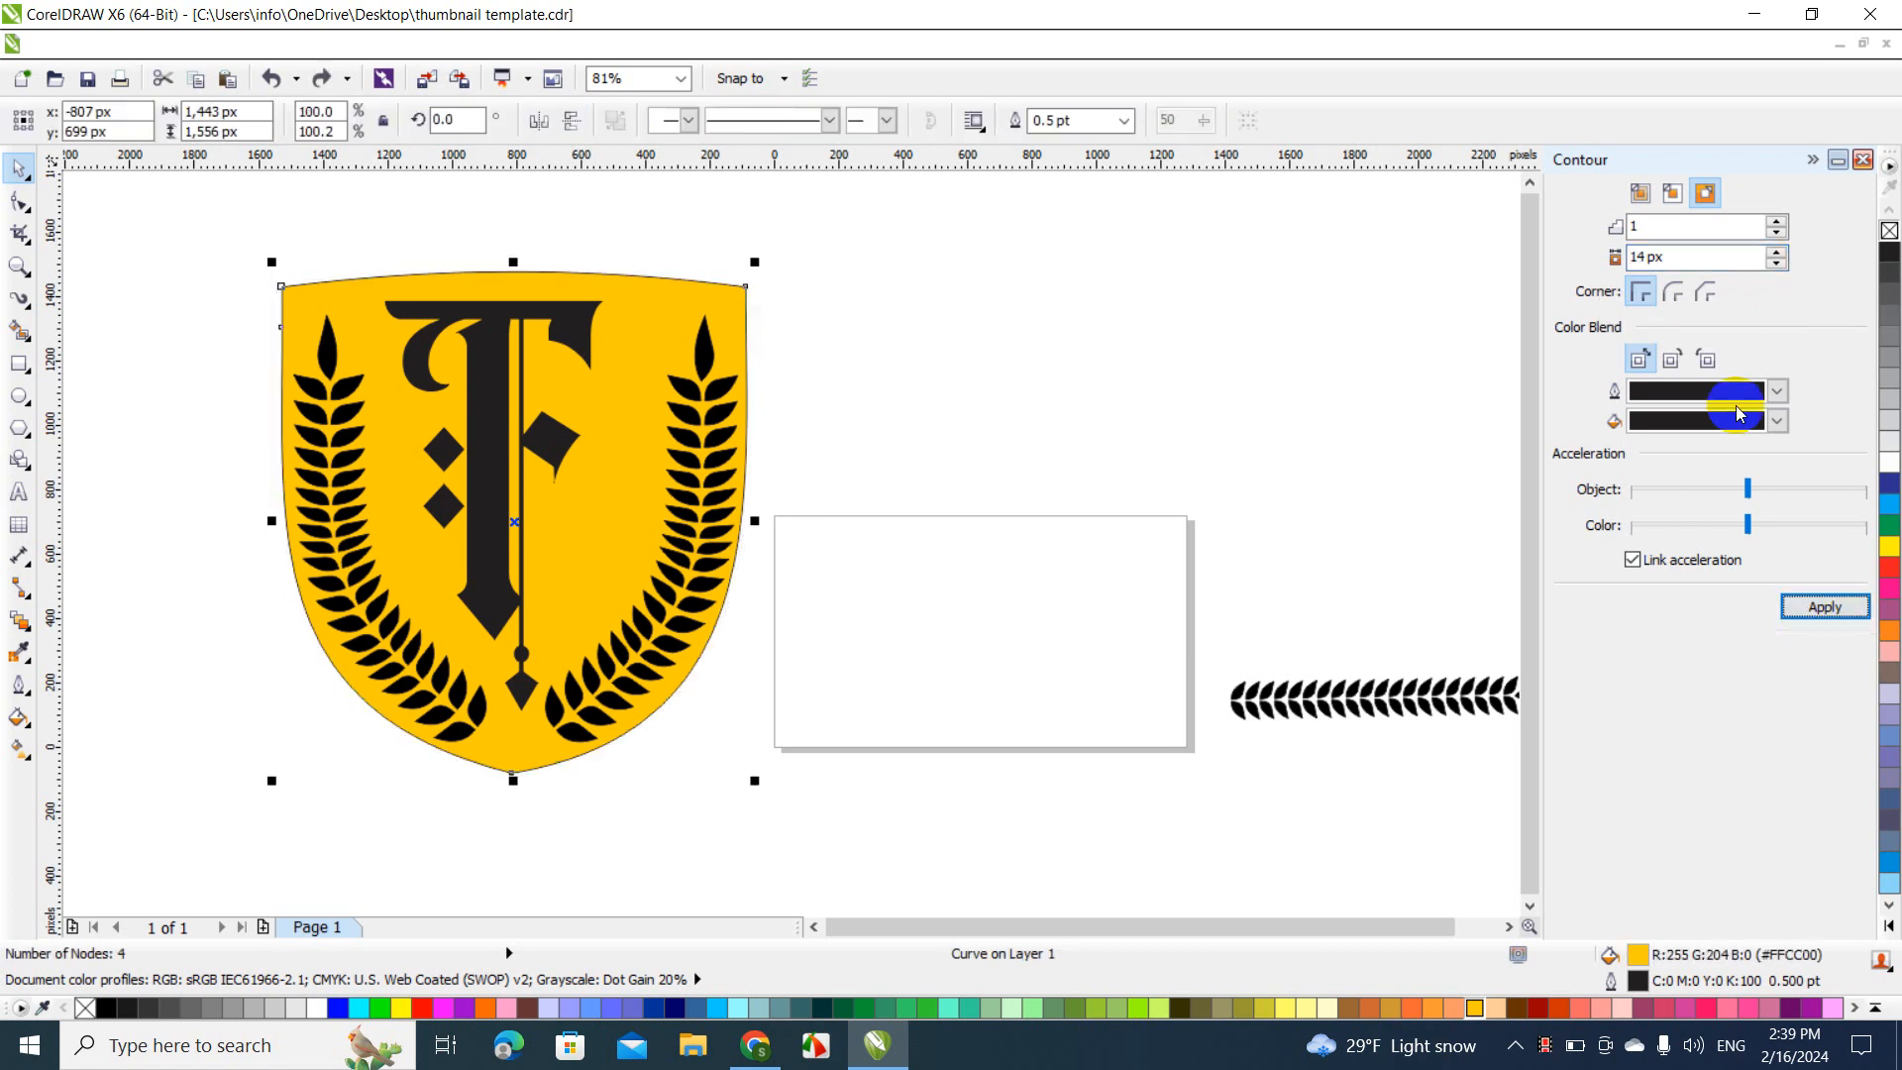
Apply a one-step outside contour with a 16 px offset to the shield, collapse the contour settings and deselect it
left_click(1776, 250)
left_click(1776, 250)
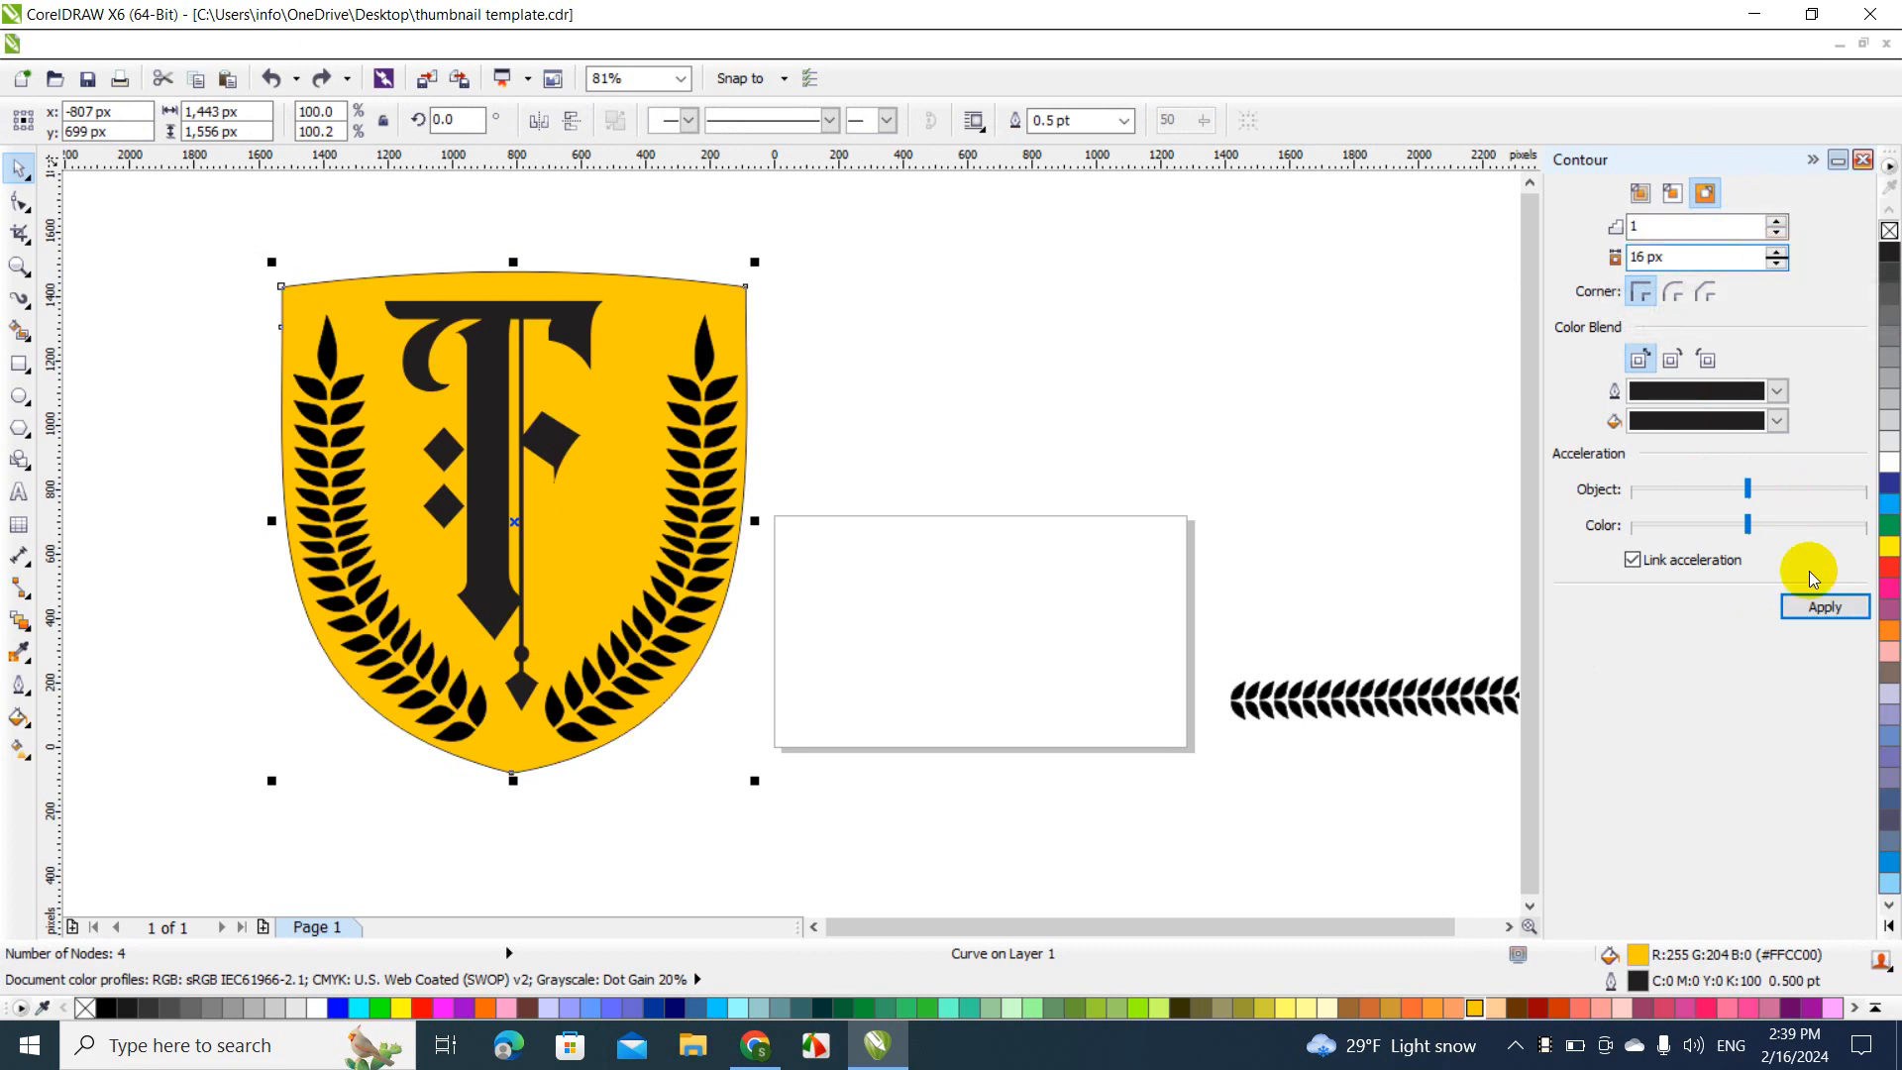
left_click(1821, 602)
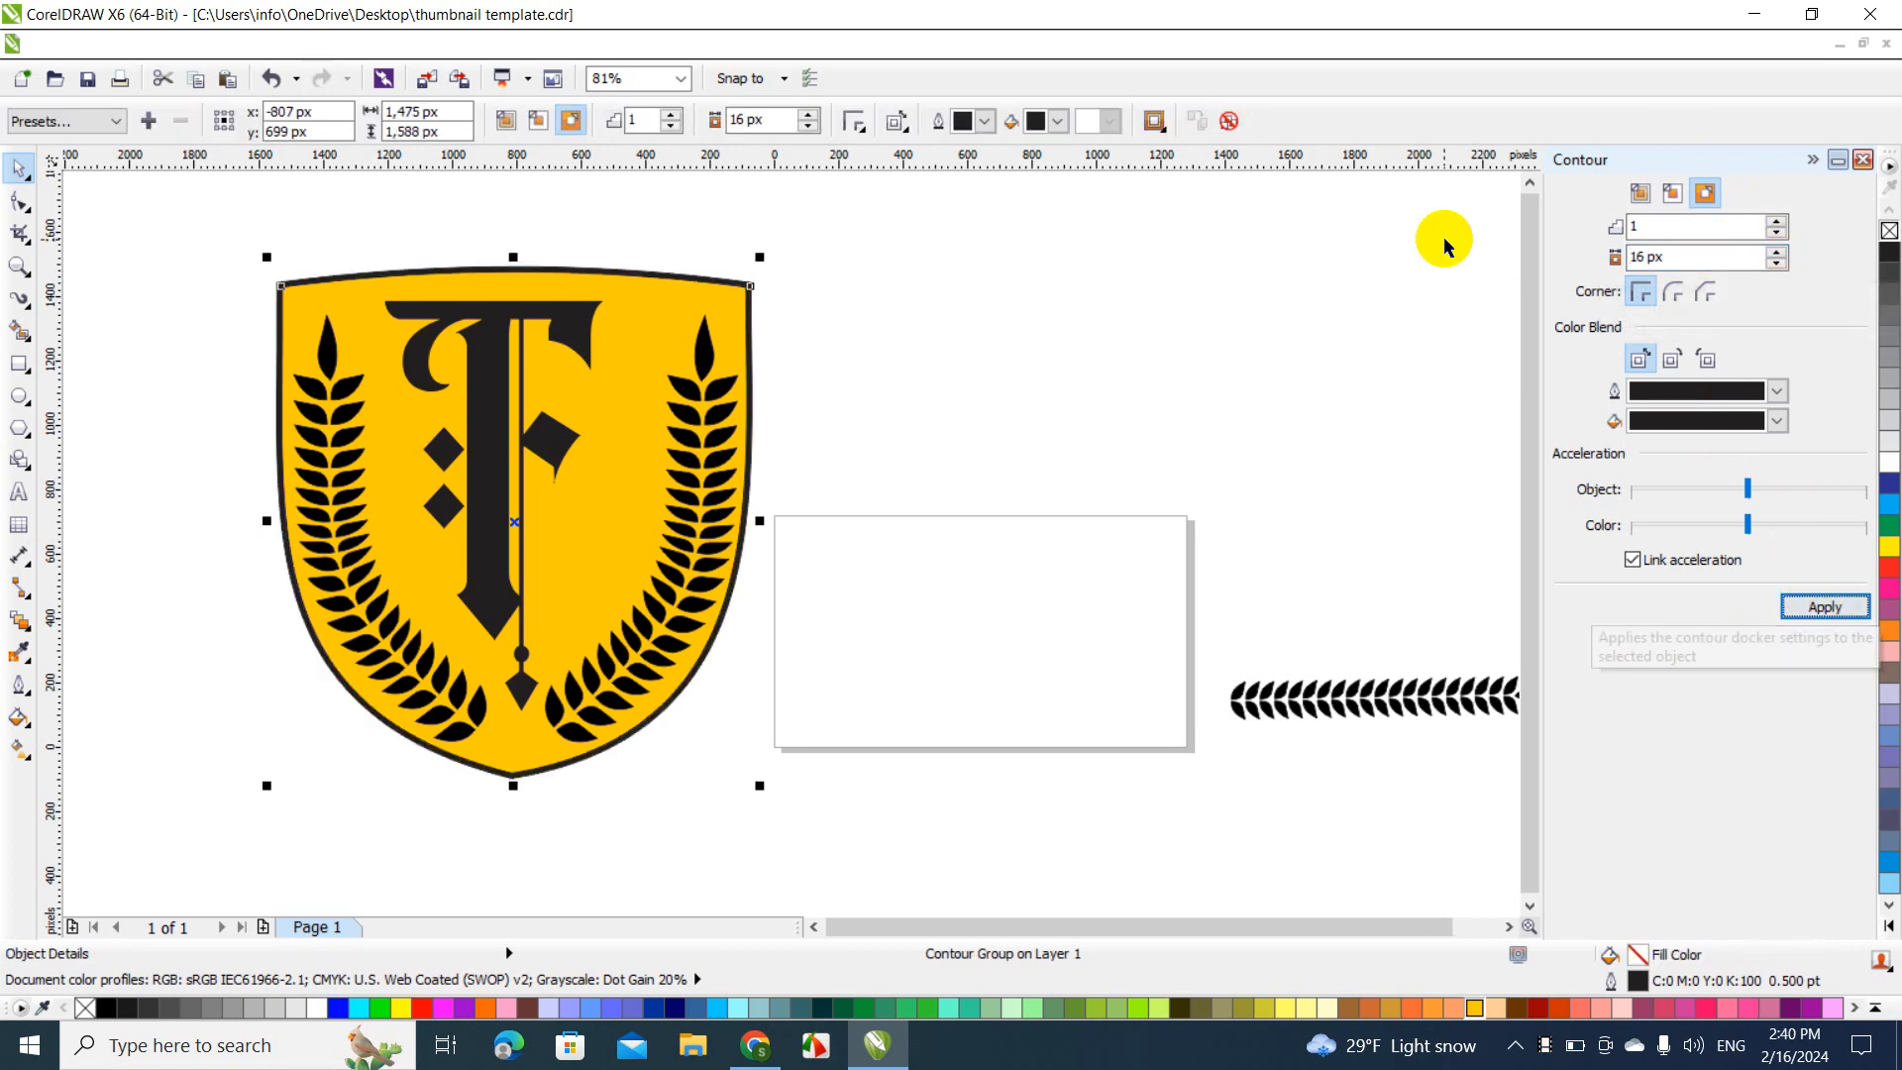
left_click(1813, 159)
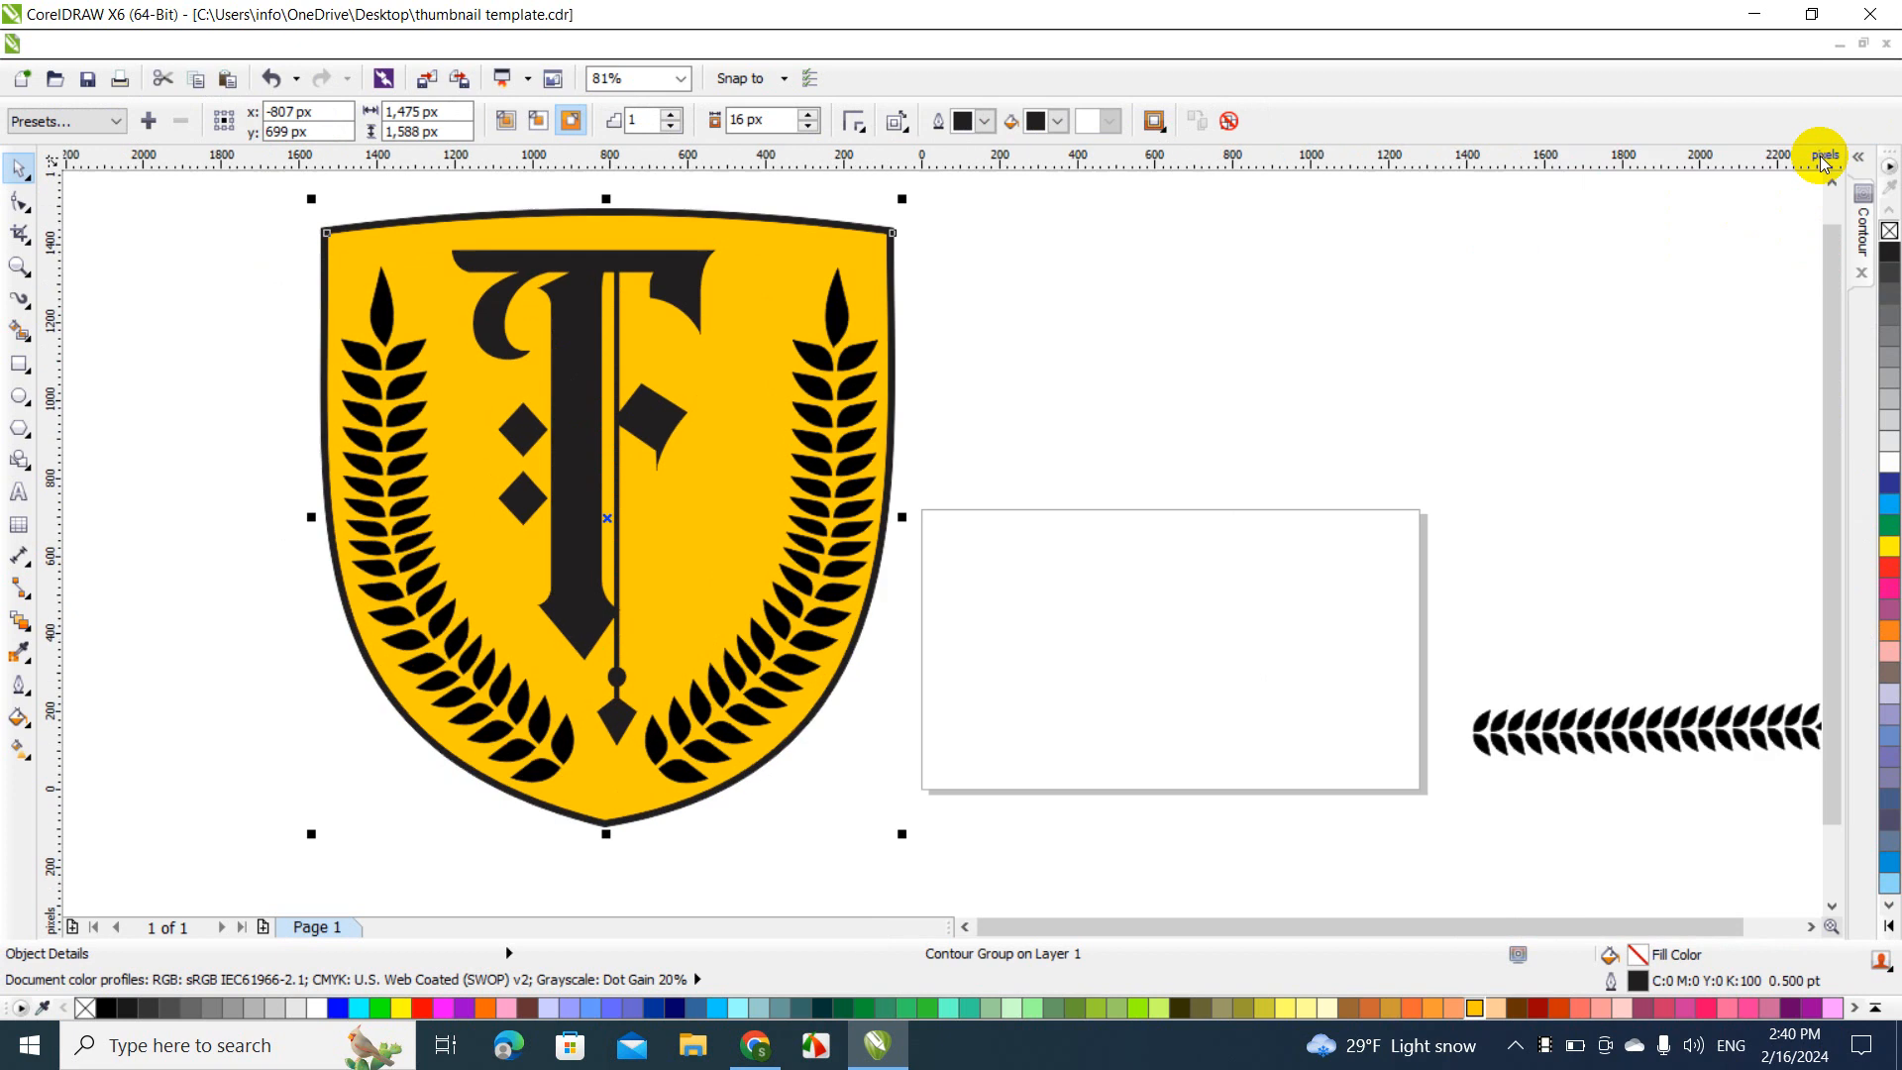
left_click(1358, 317)
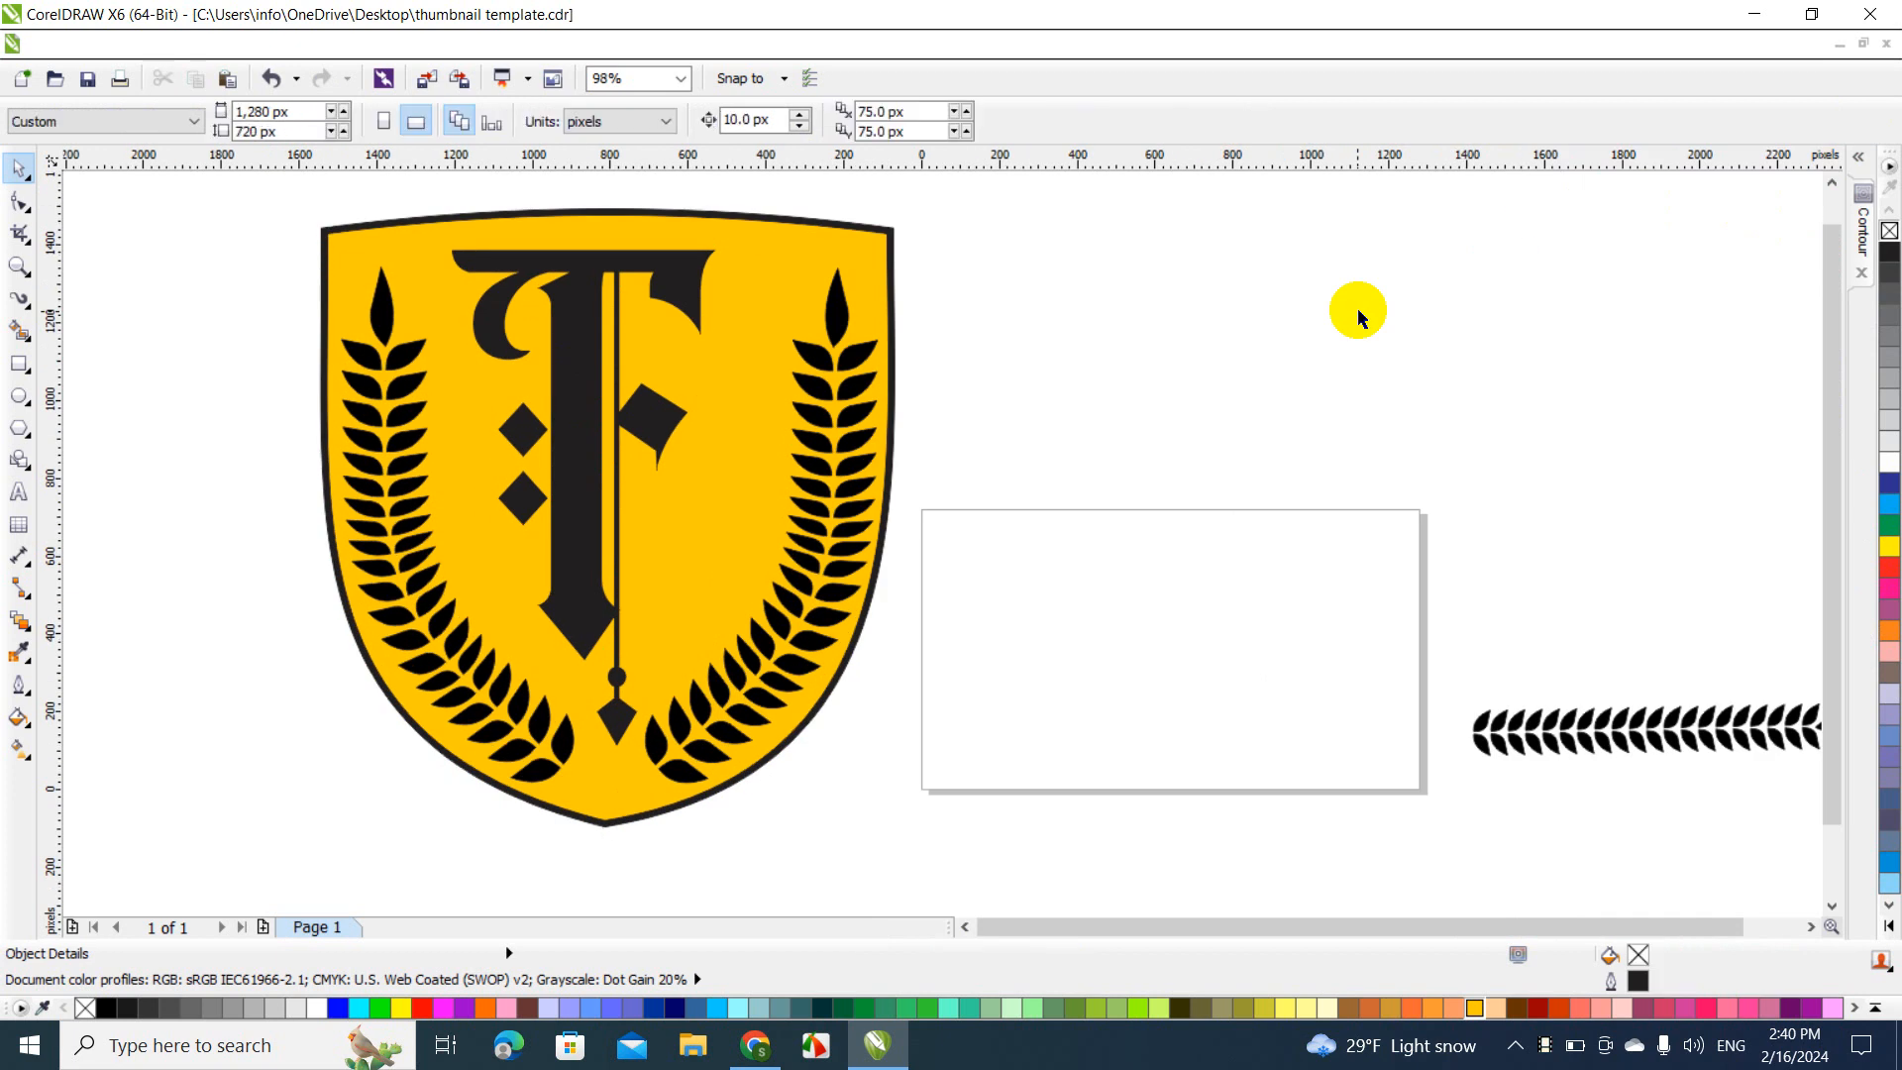